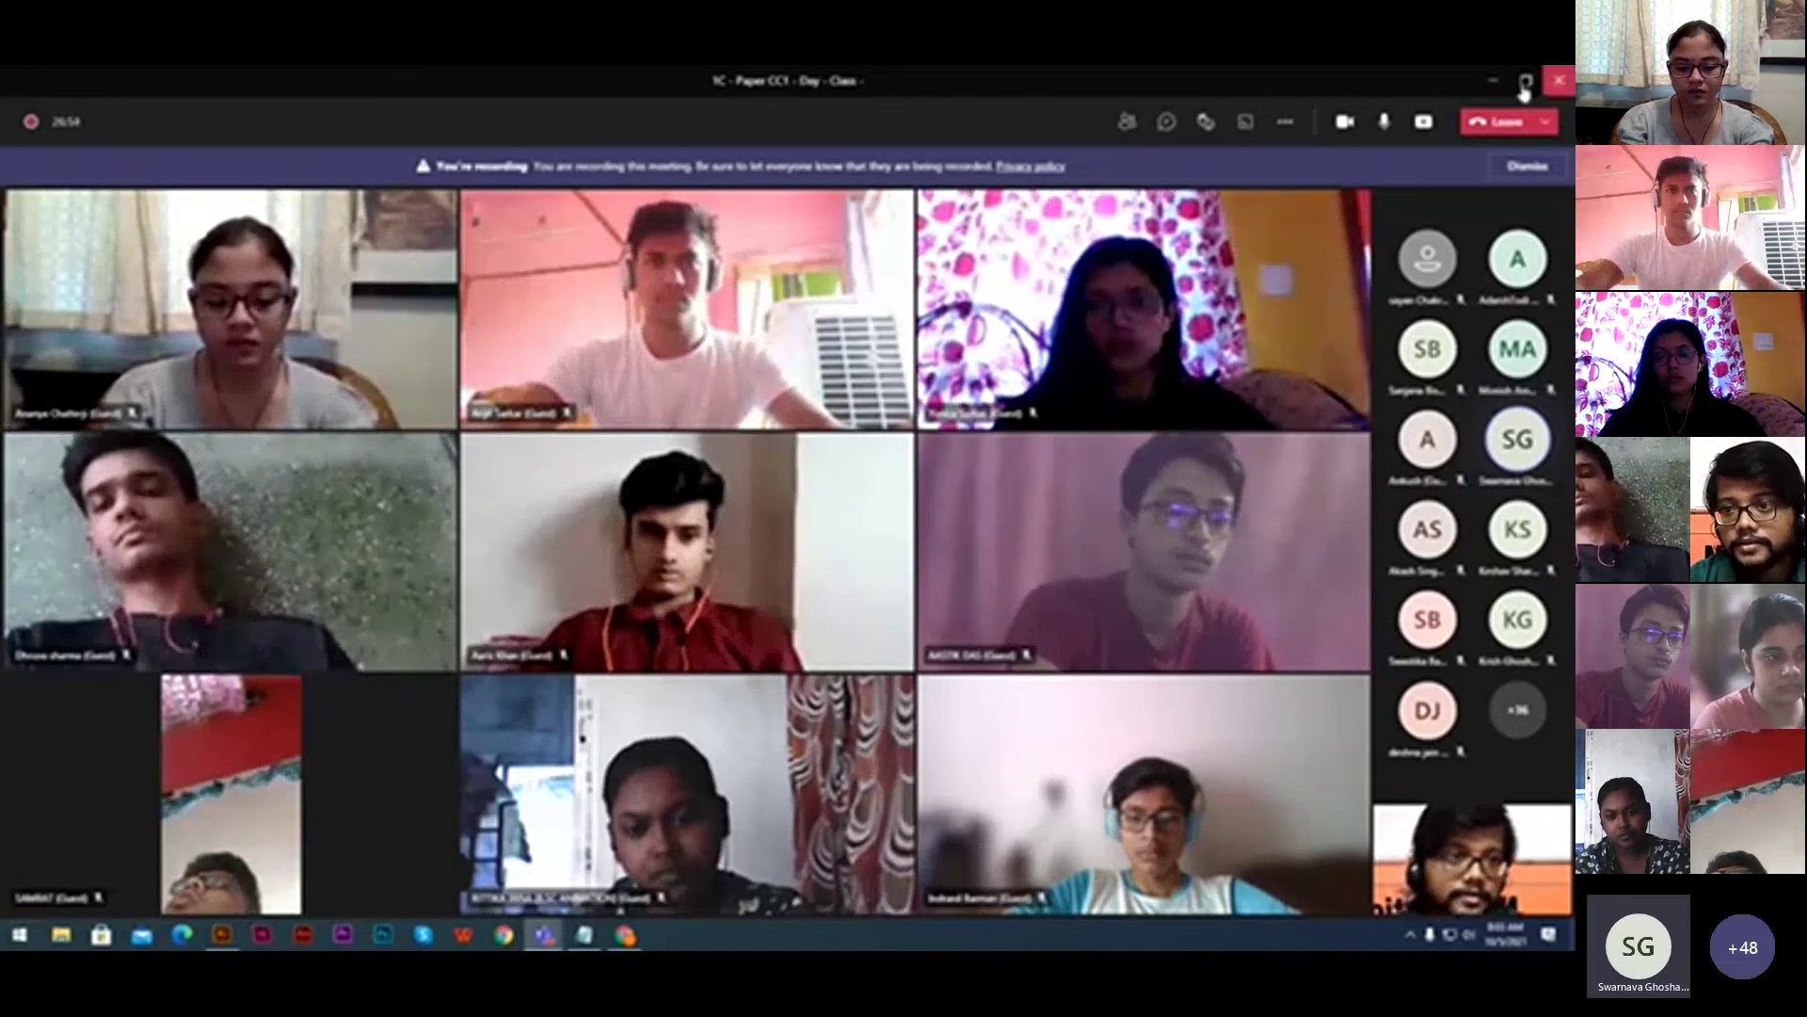
- Switch to Illustrator, select the Rectangle tool and fit the whole artboard in view
click(1493, 81)
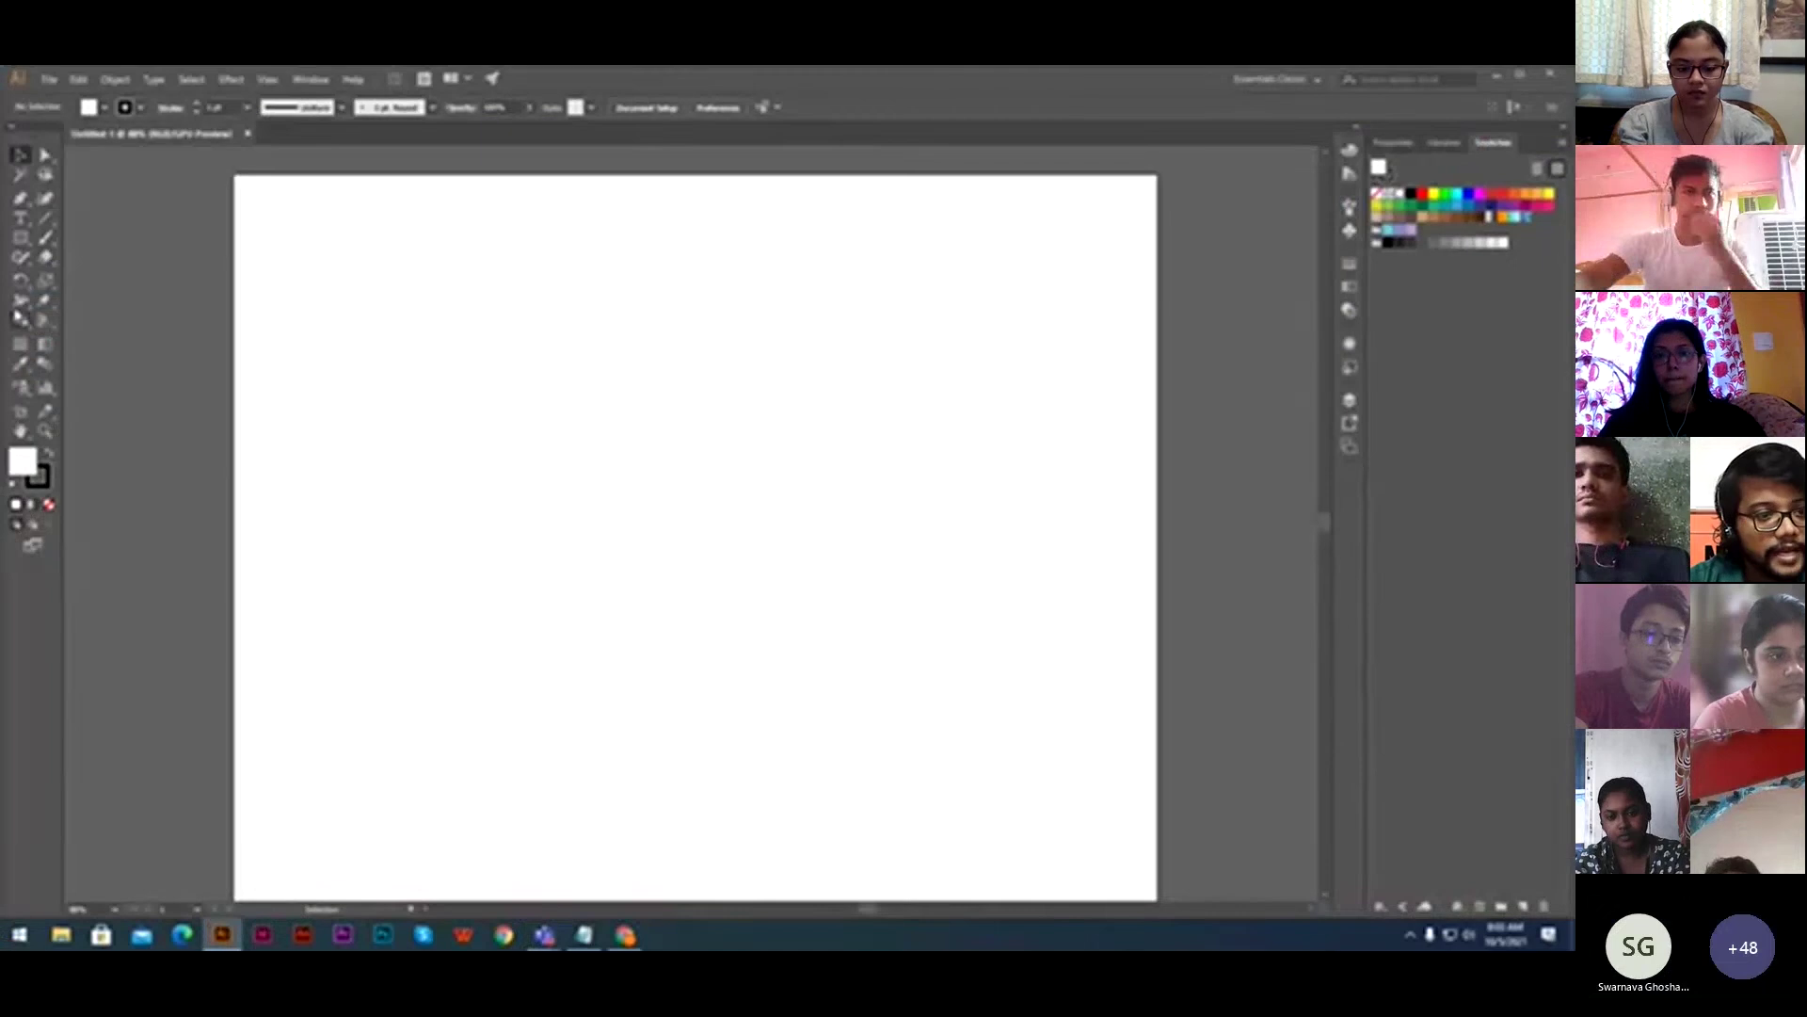
click(19, 241)
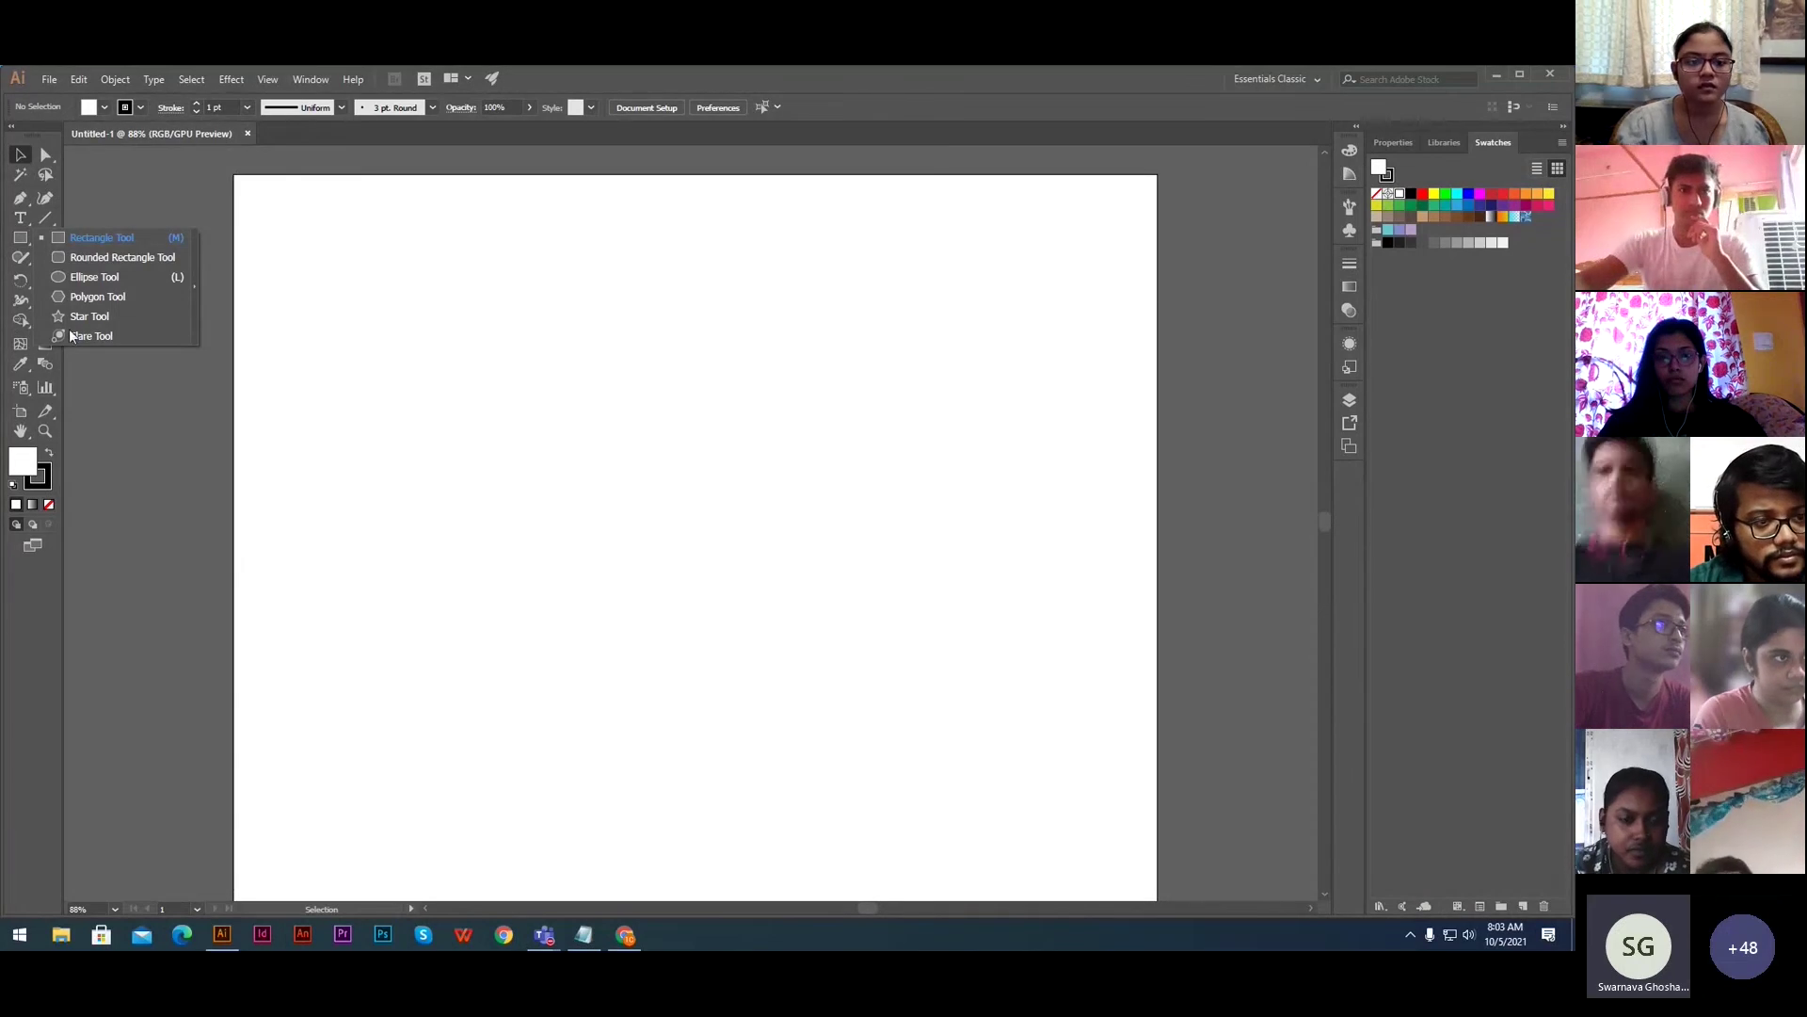
click(97, 241)
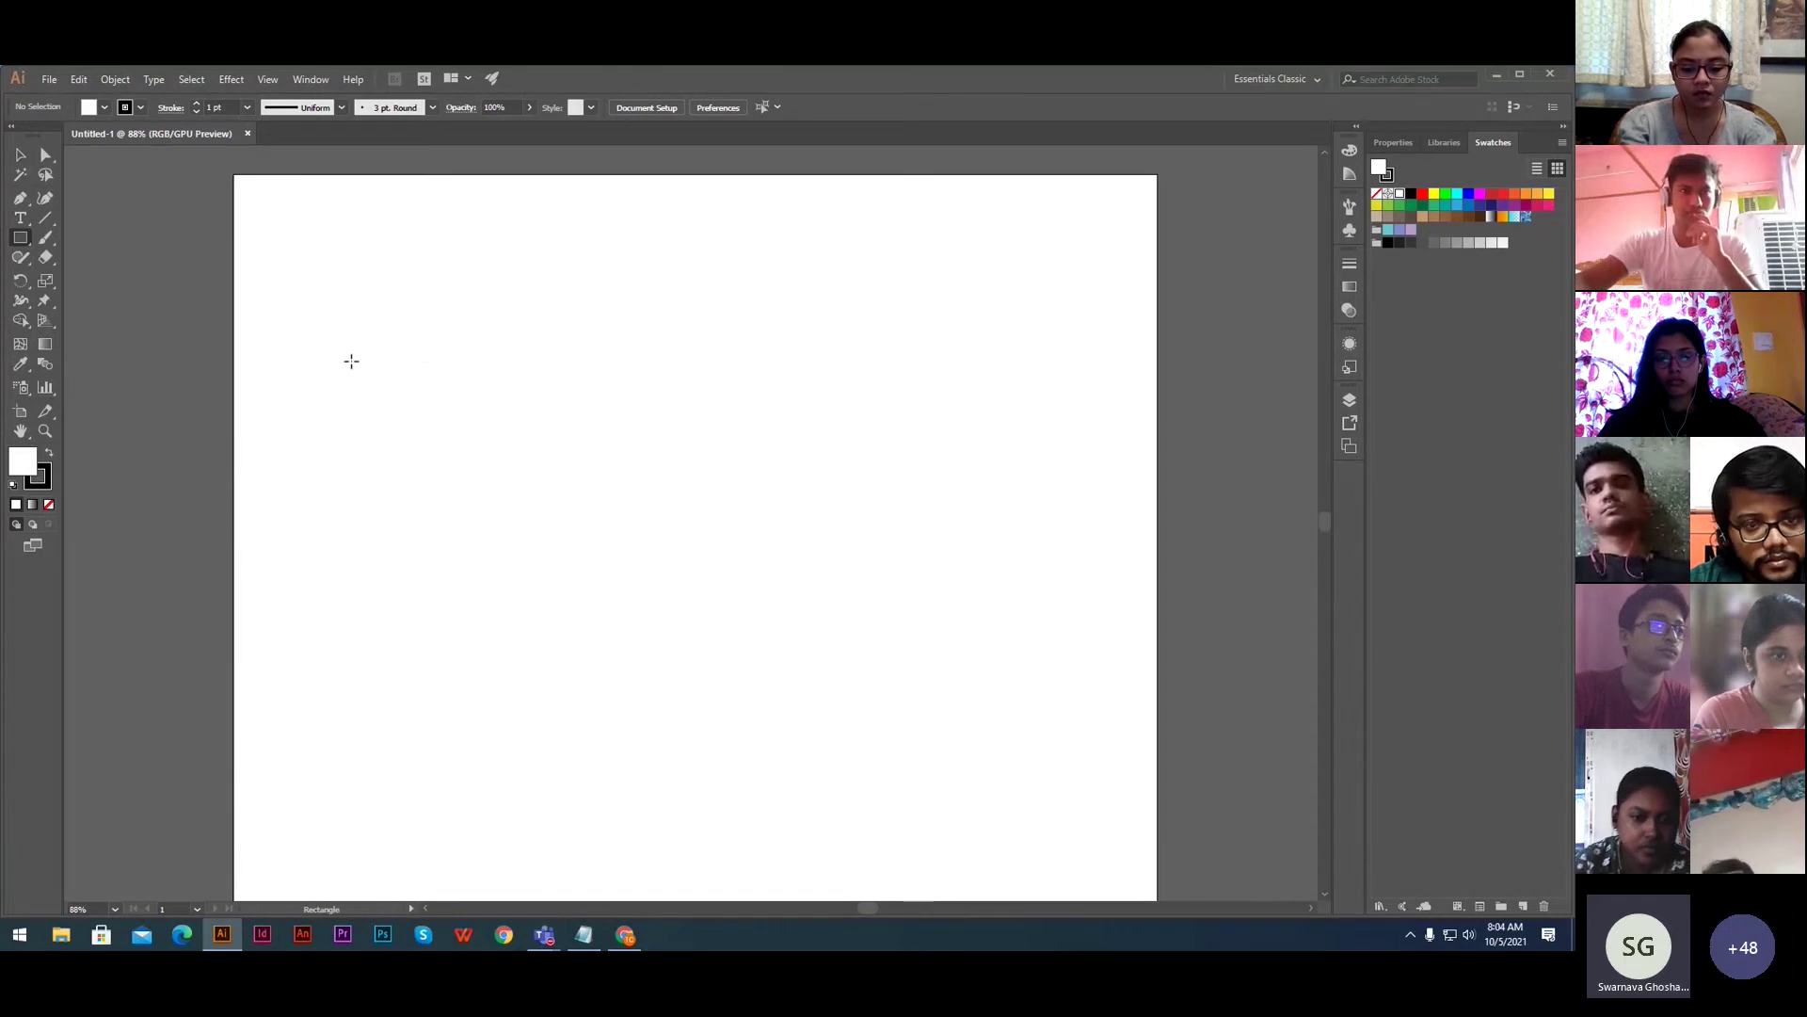
drag(358, 339, 399, 368)
ctrl+click(579, 365)
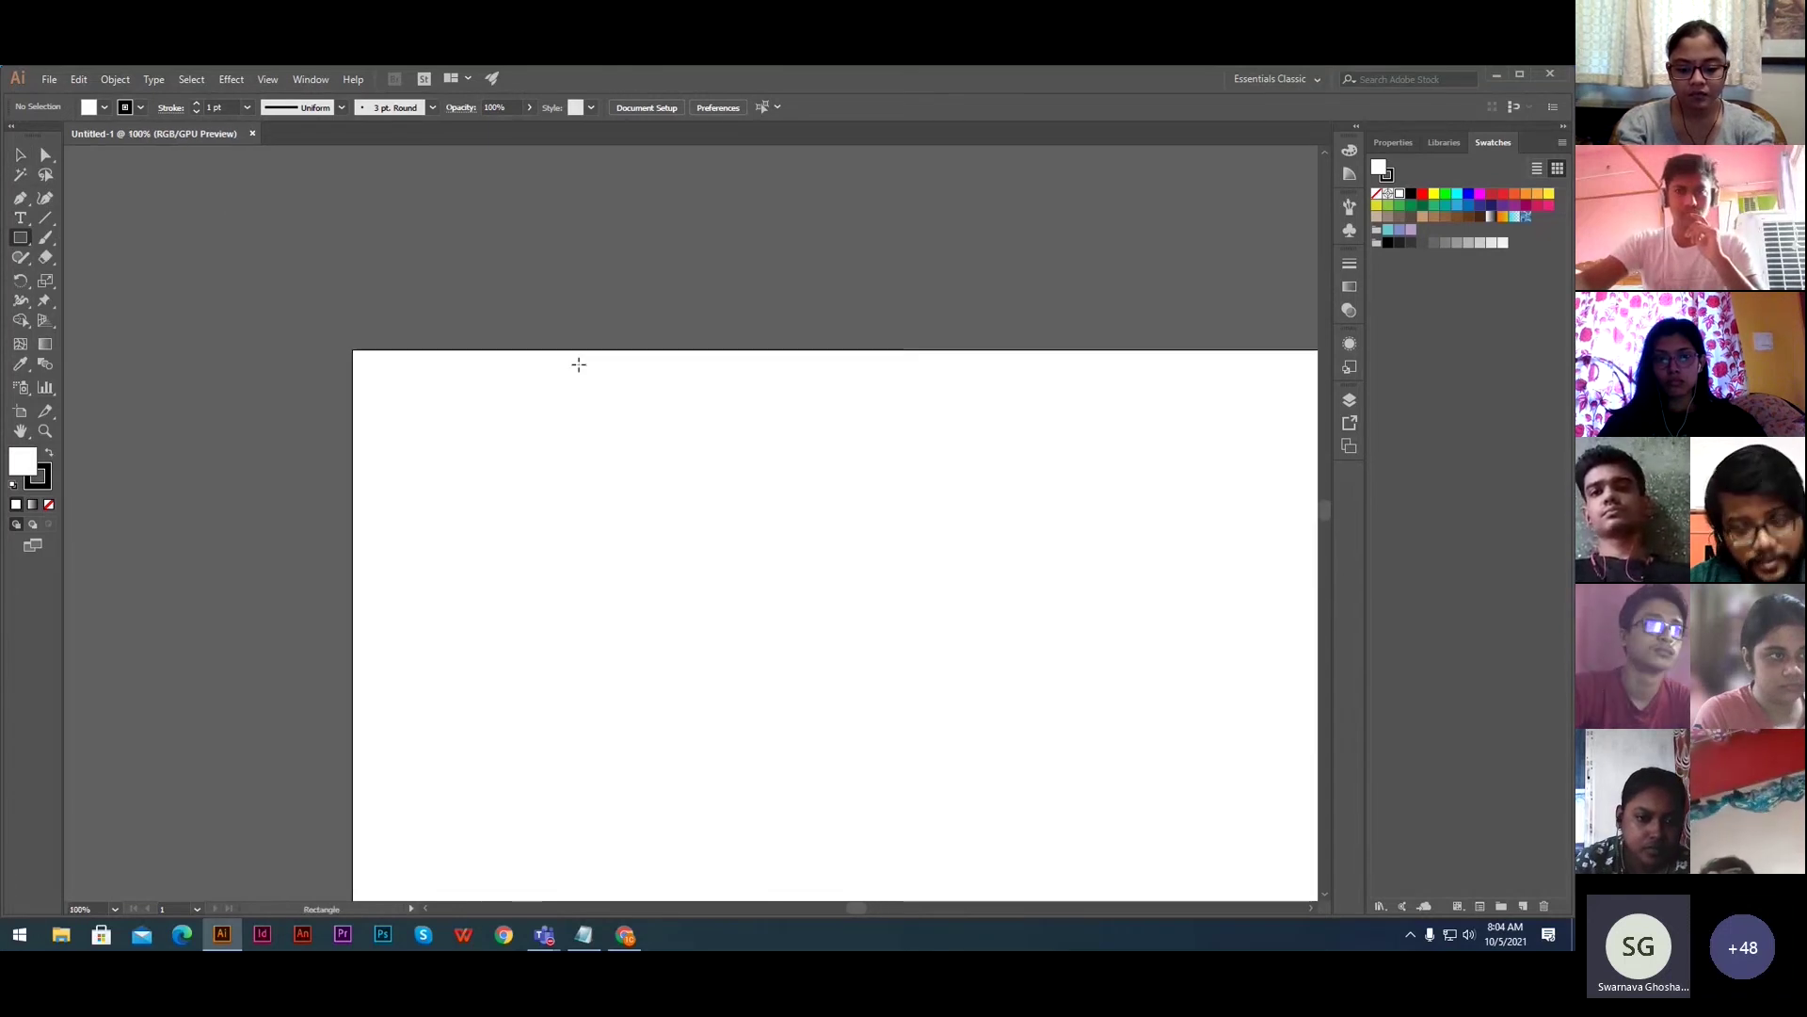
key(ctrl+0)
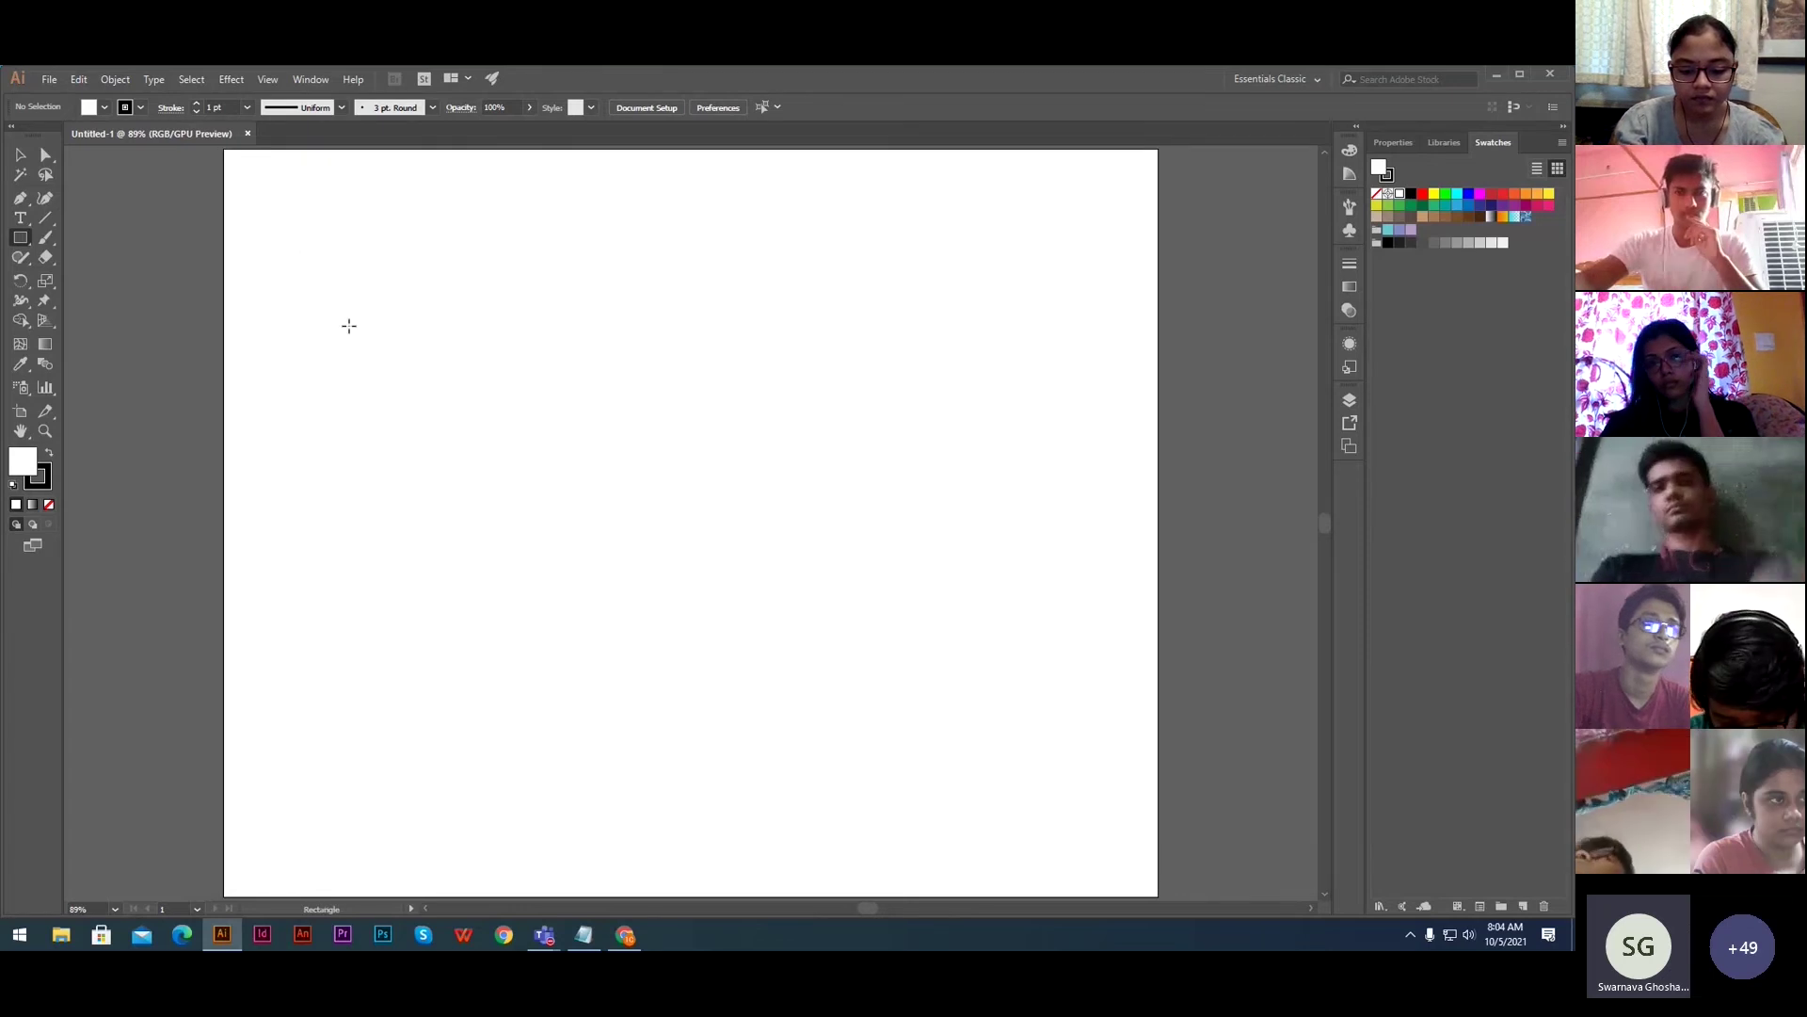
- Draw a closed triangle about 309 px wide and 213 px high in the artboard's upper-left area with the Pen tool
key(p)
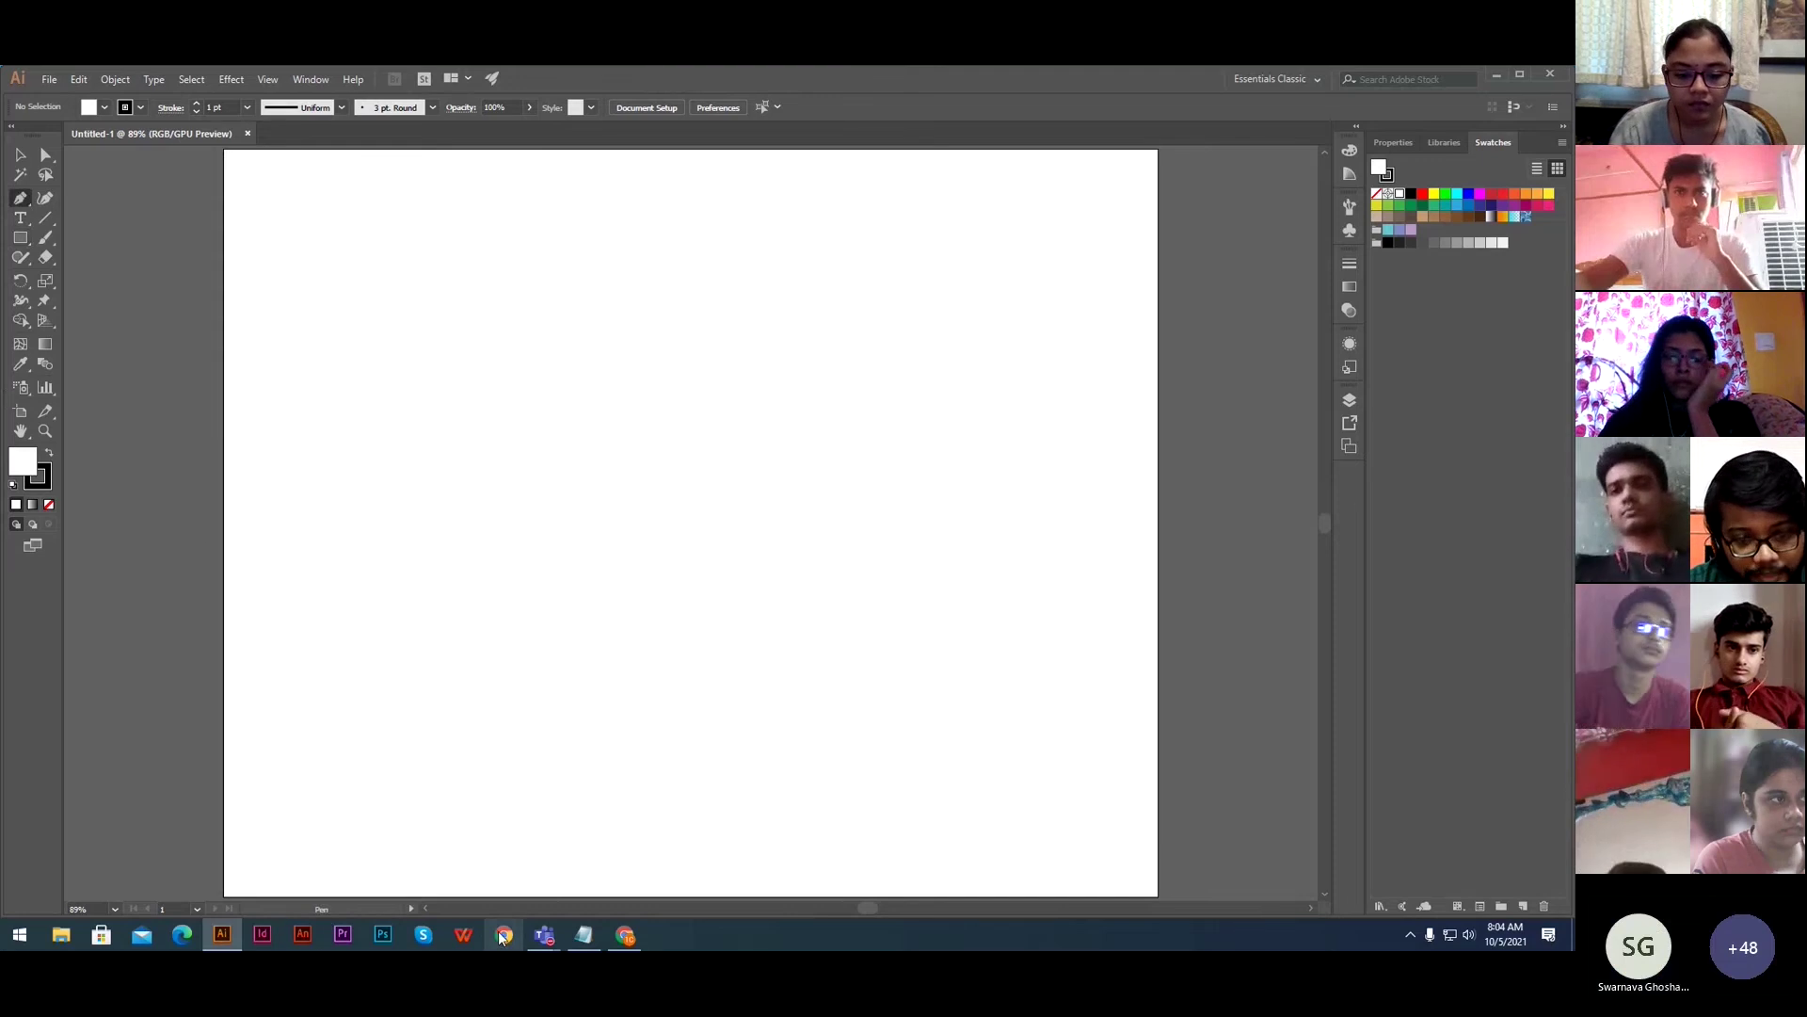
click(543, 935)
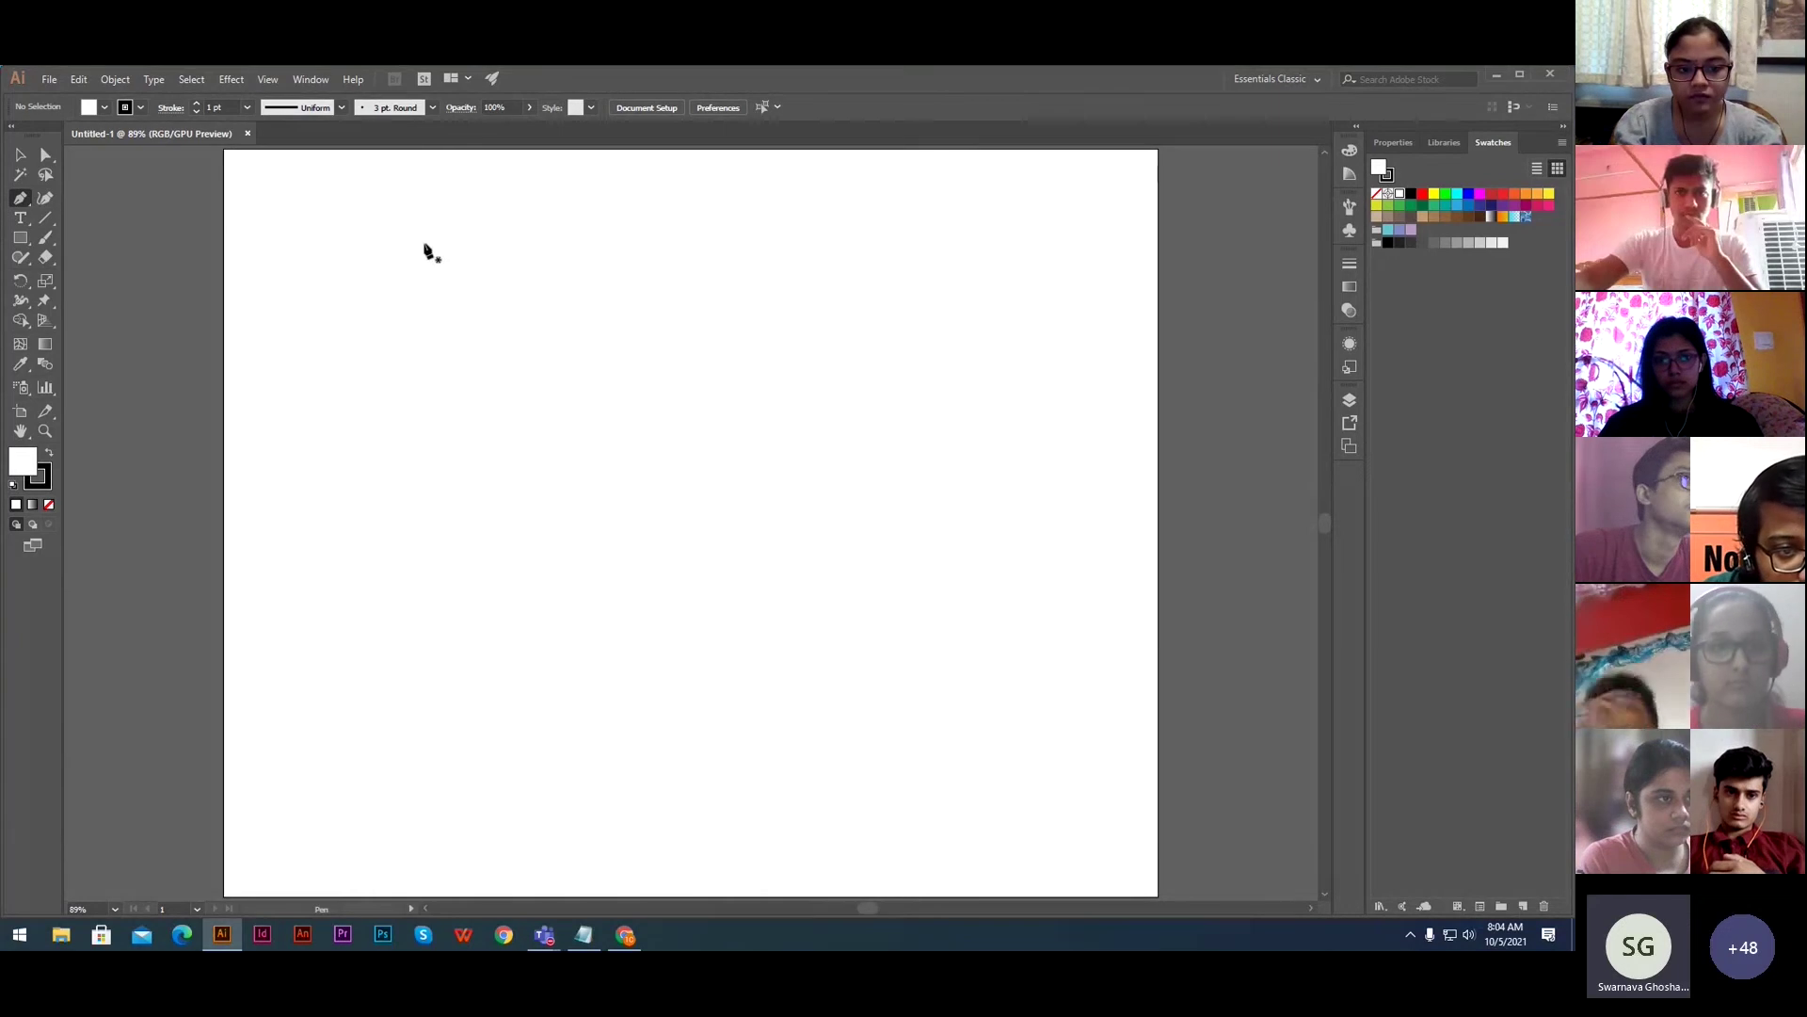
click(424, 284)
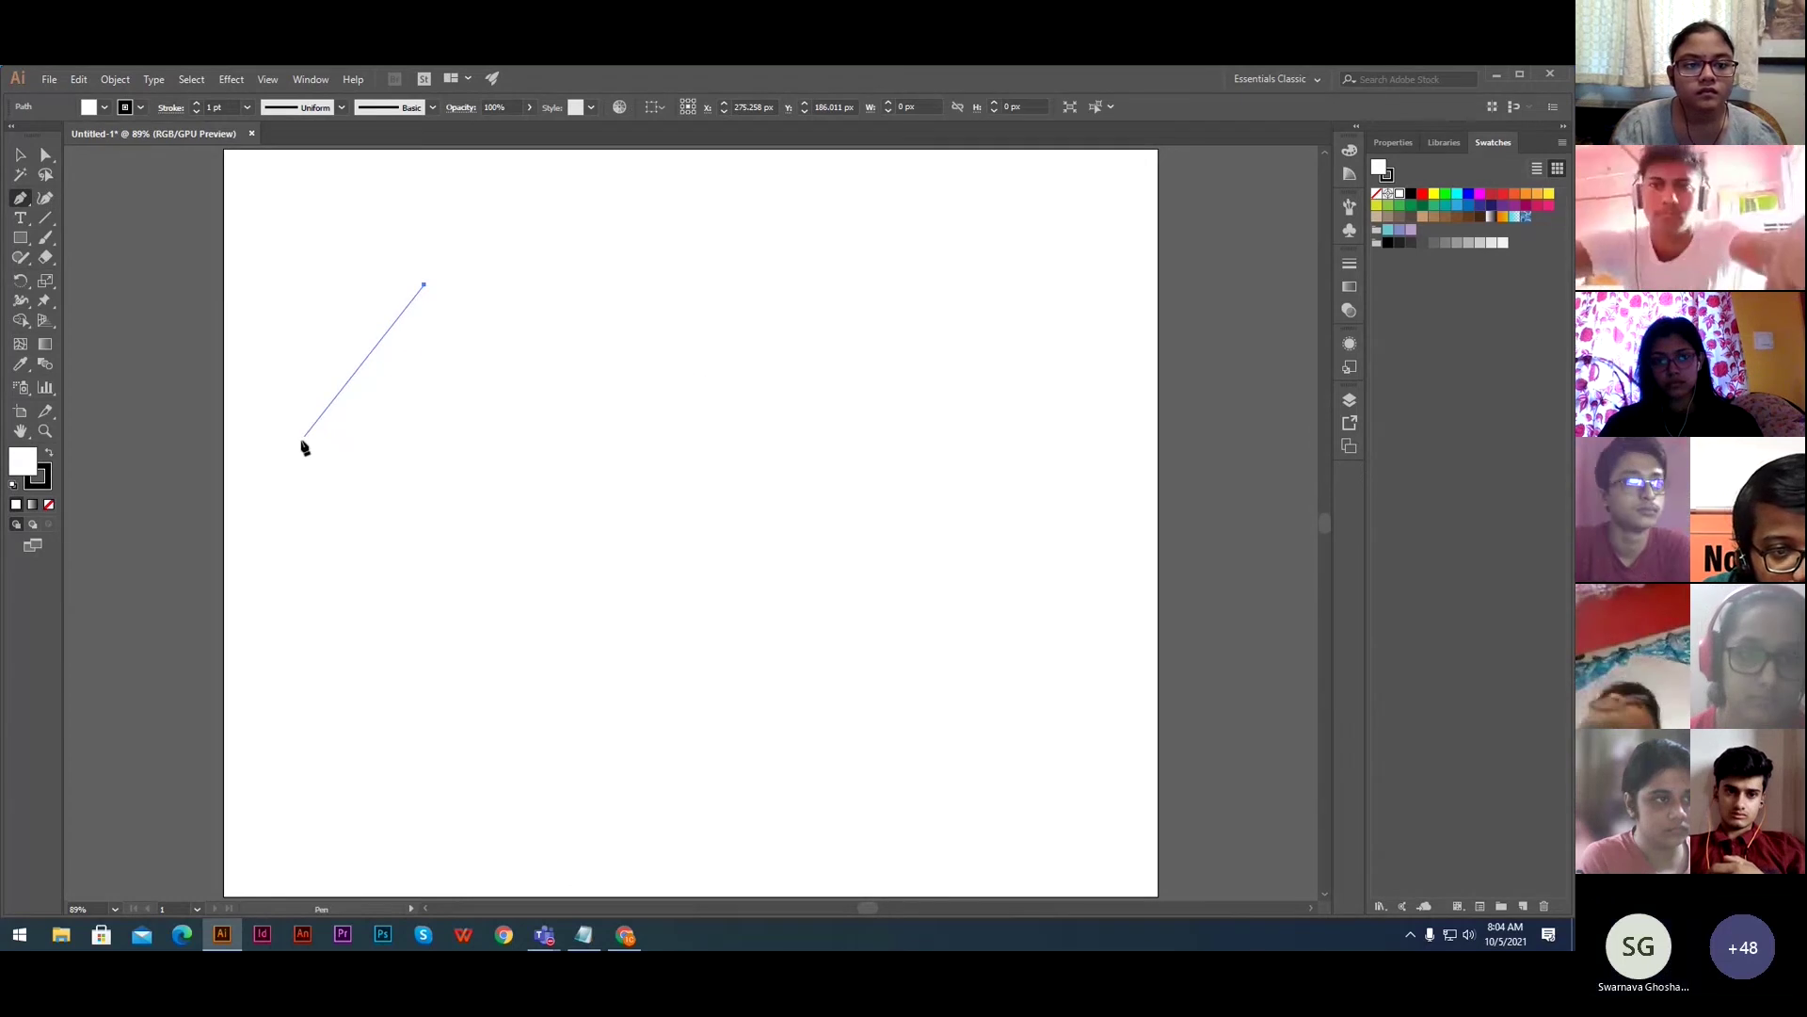
click(301, 439)
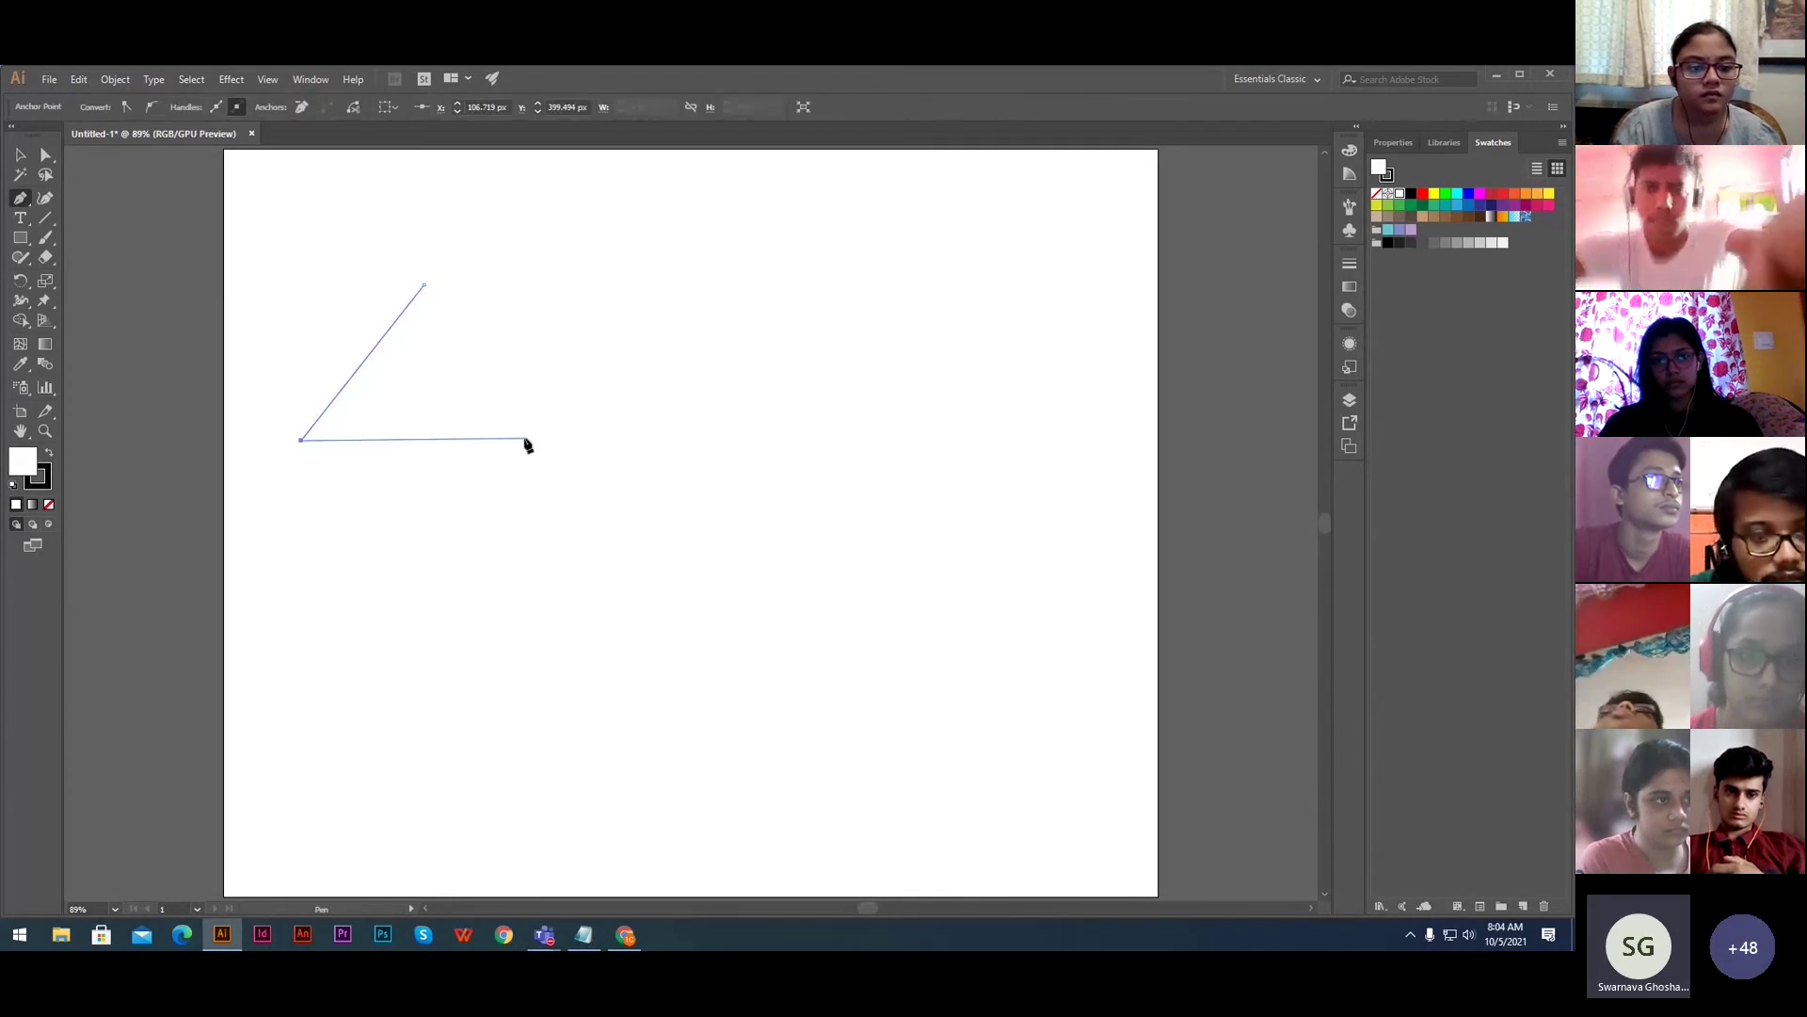
click(526, 438)
click(424, 286)
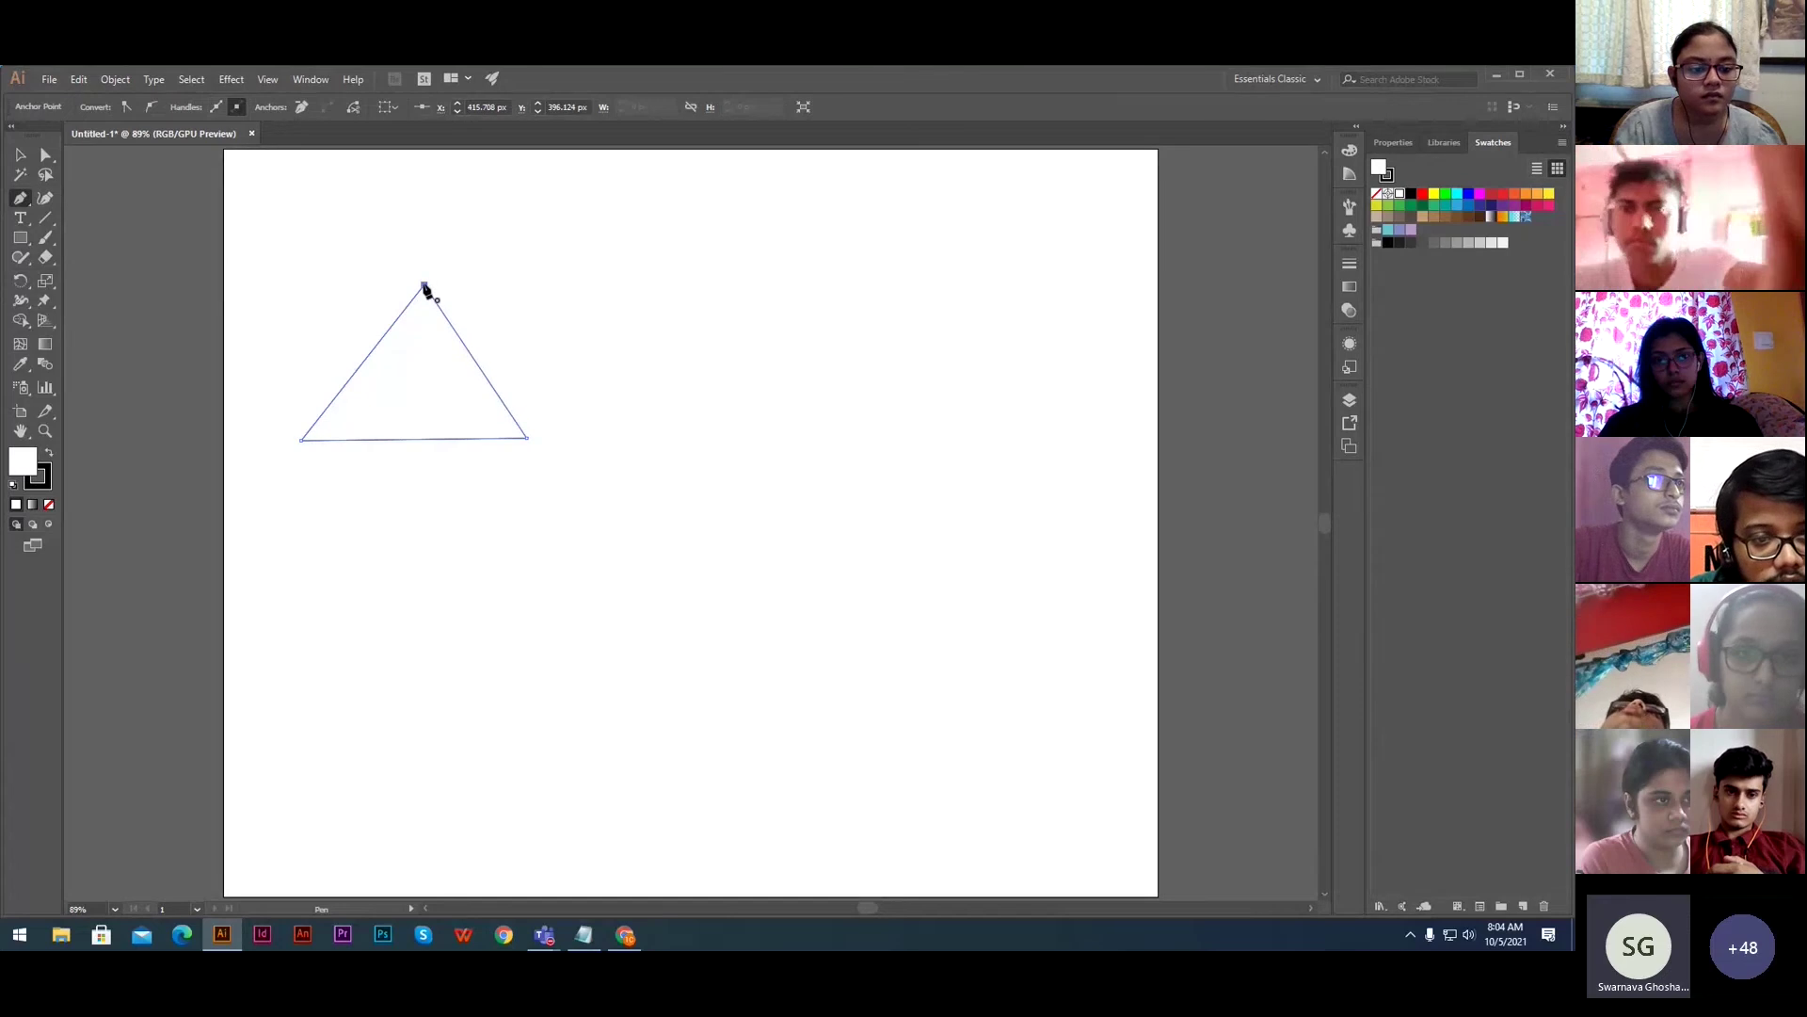
- Fill the selected triangle with light red, #E87777
click(21, 155)
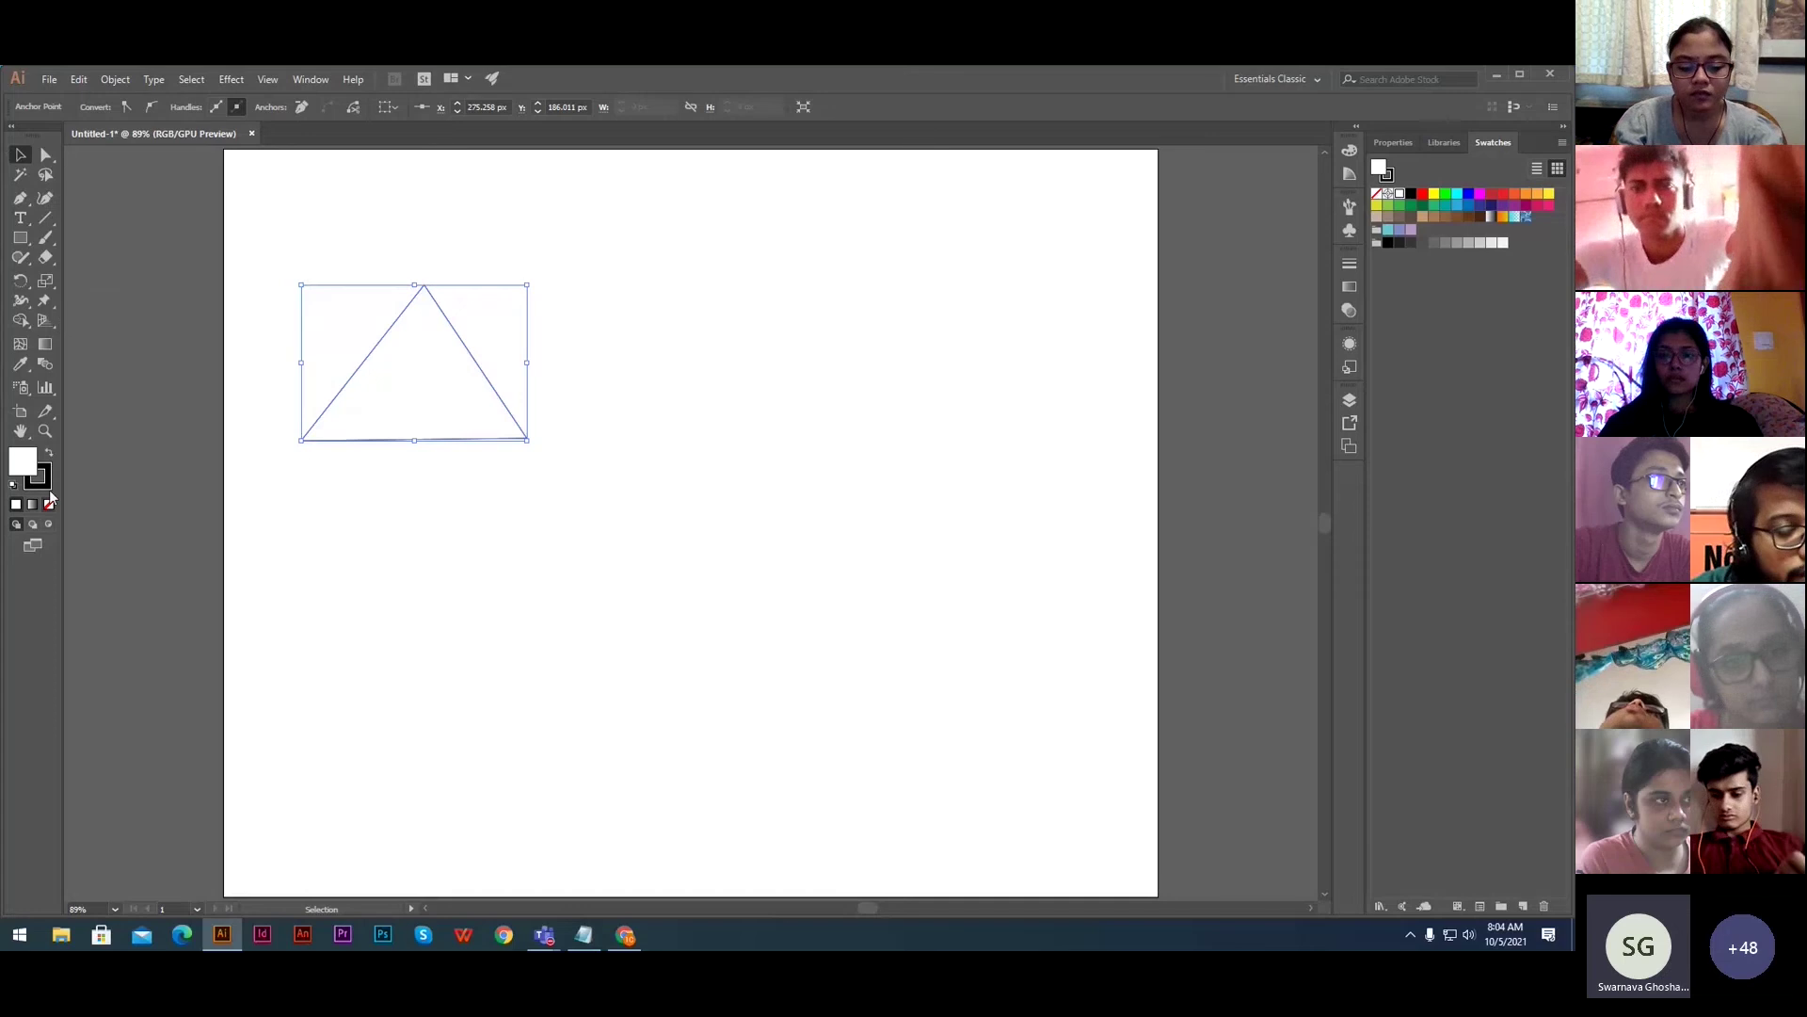
double_click(24, 460)
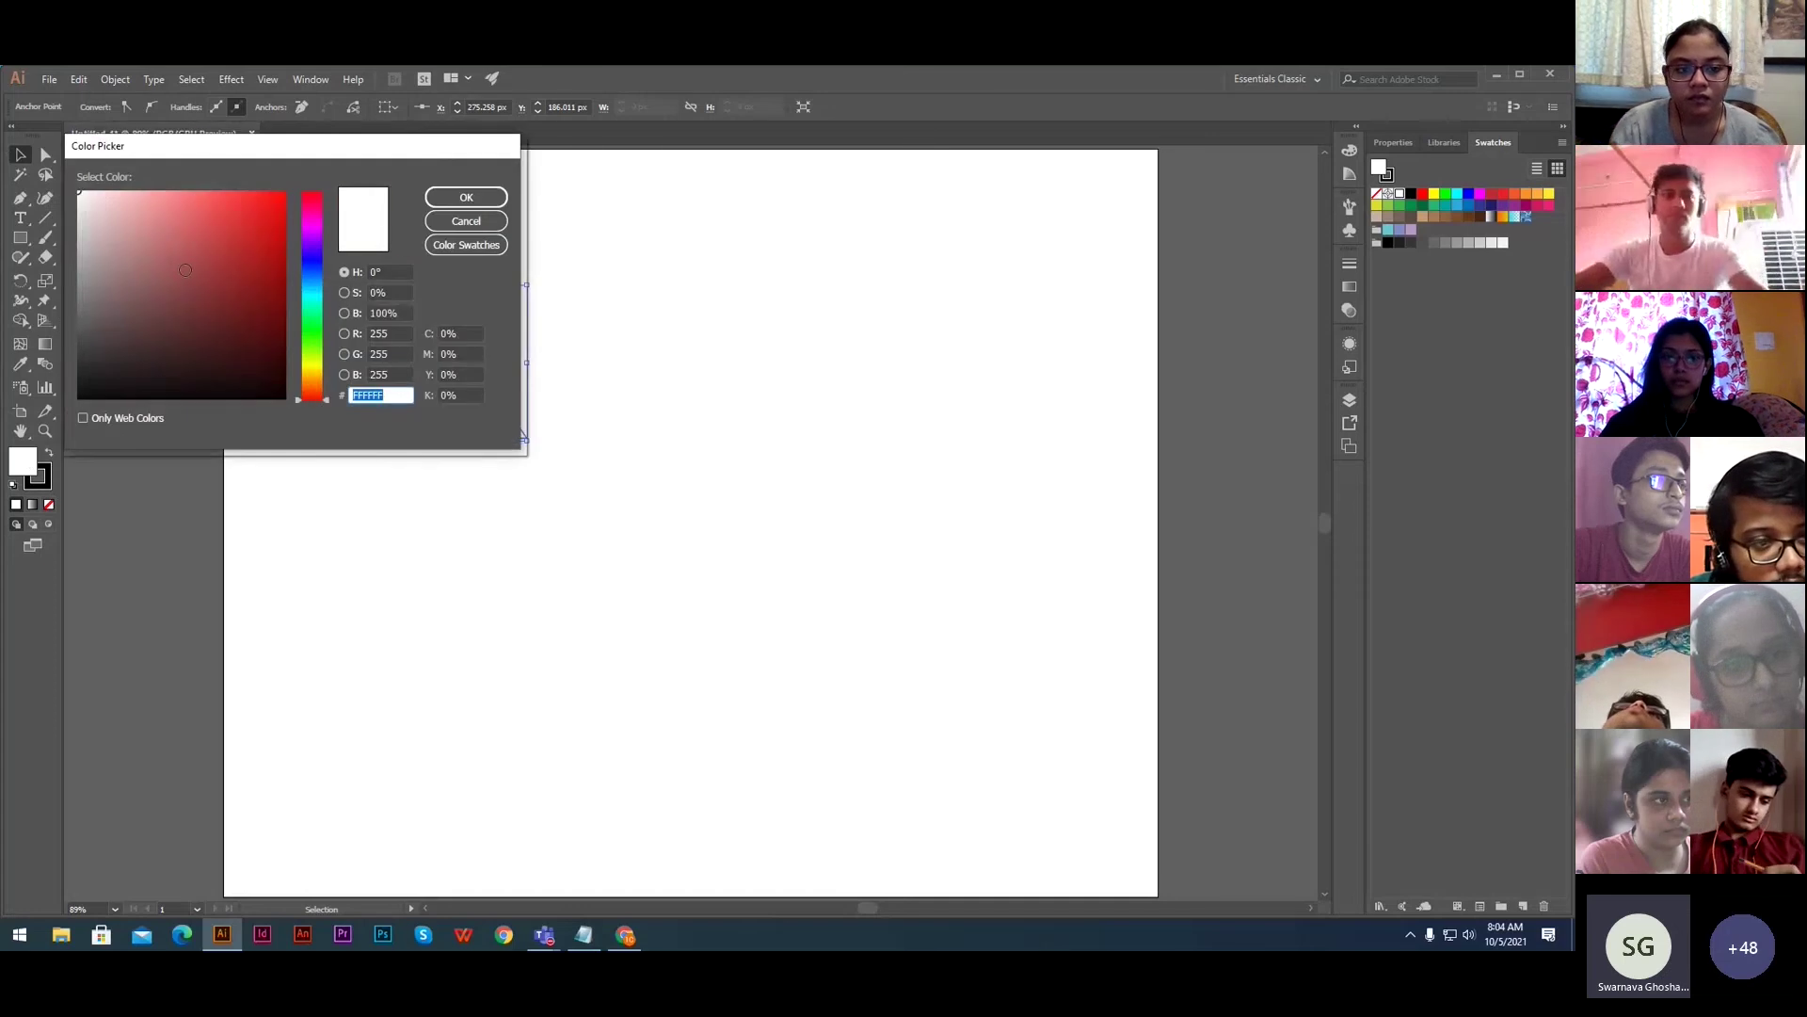
mouse_move(179, 230)
mouse_down()
mouse_move(151, 196)
mouse_move(179, 202)
mouse_up()
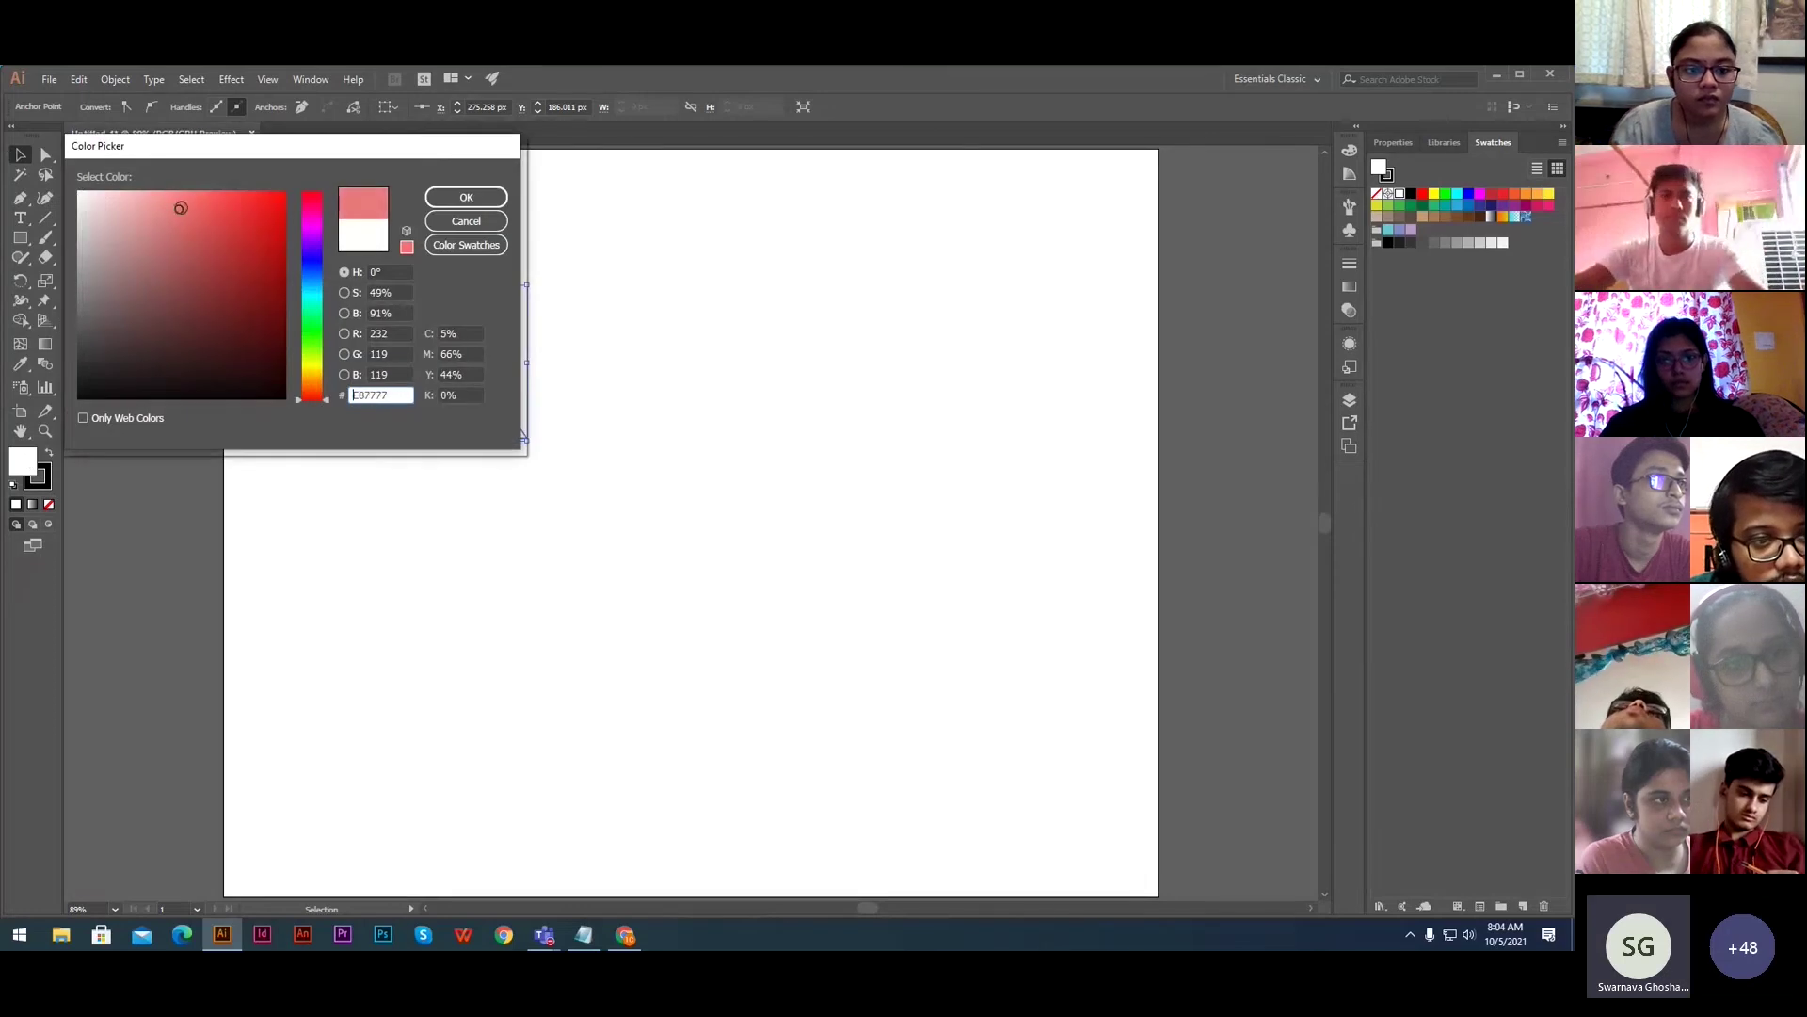
click(466, 197)
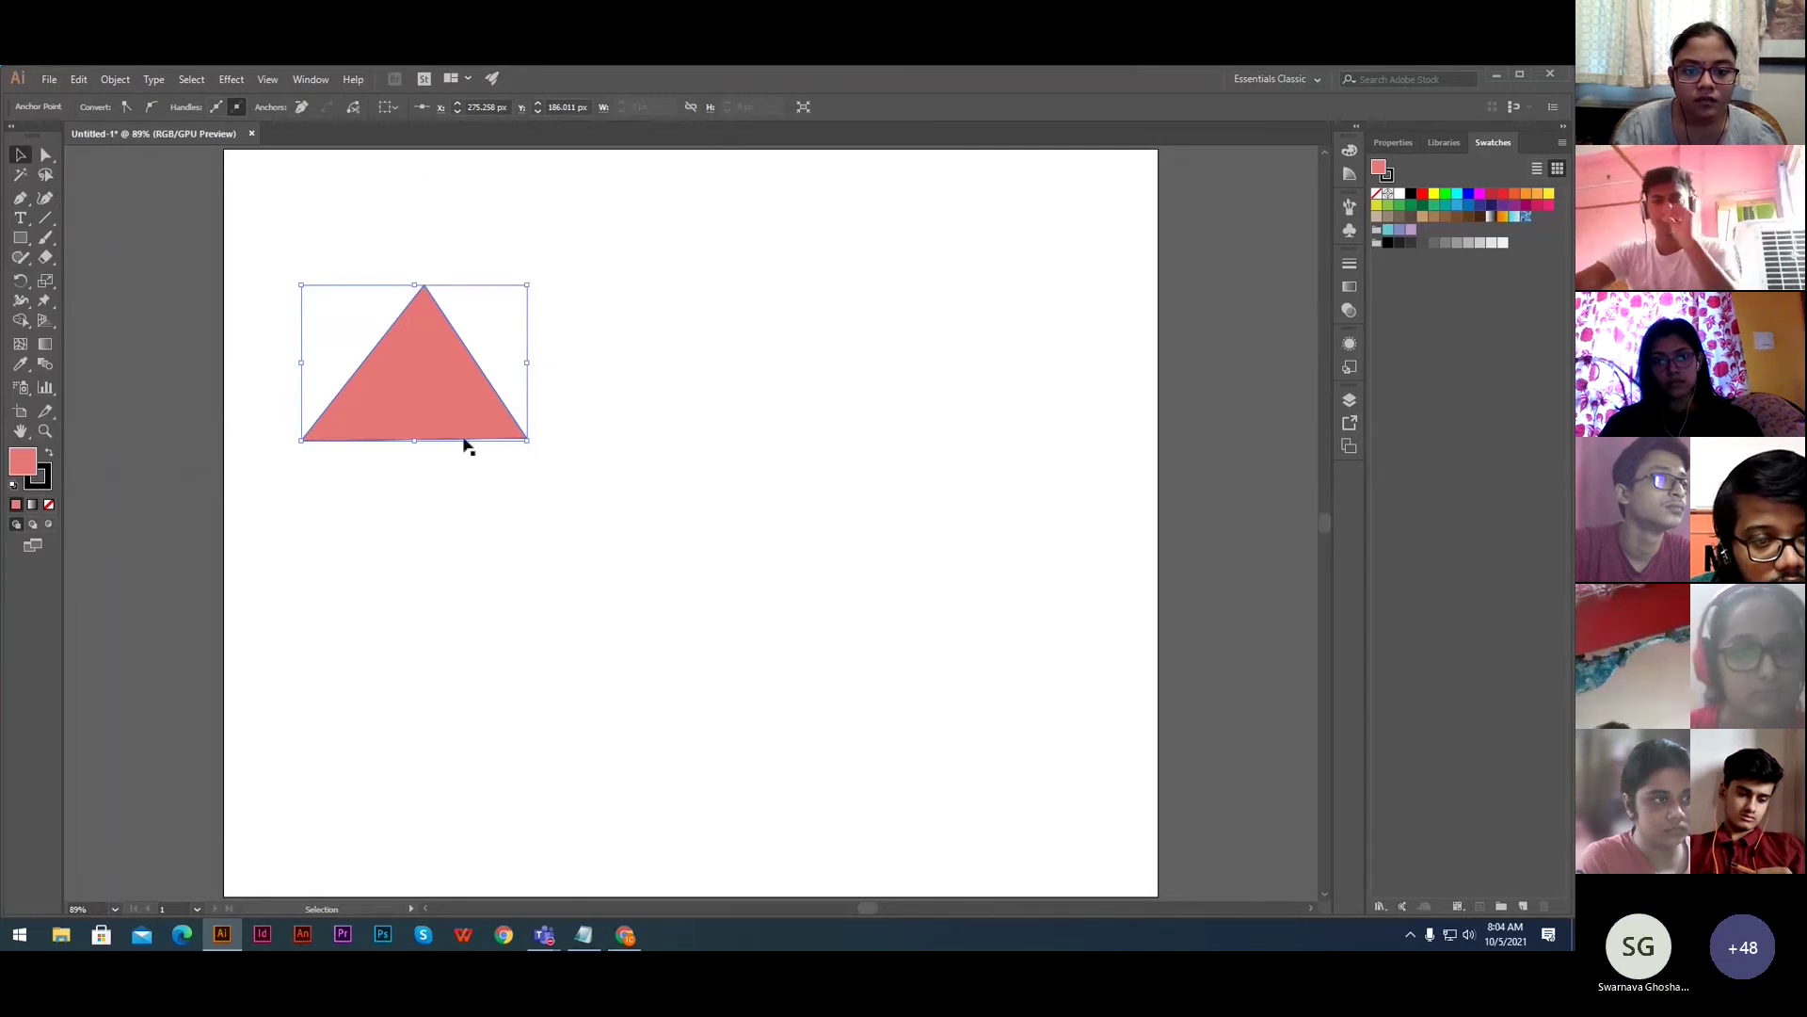
click(448, 408)
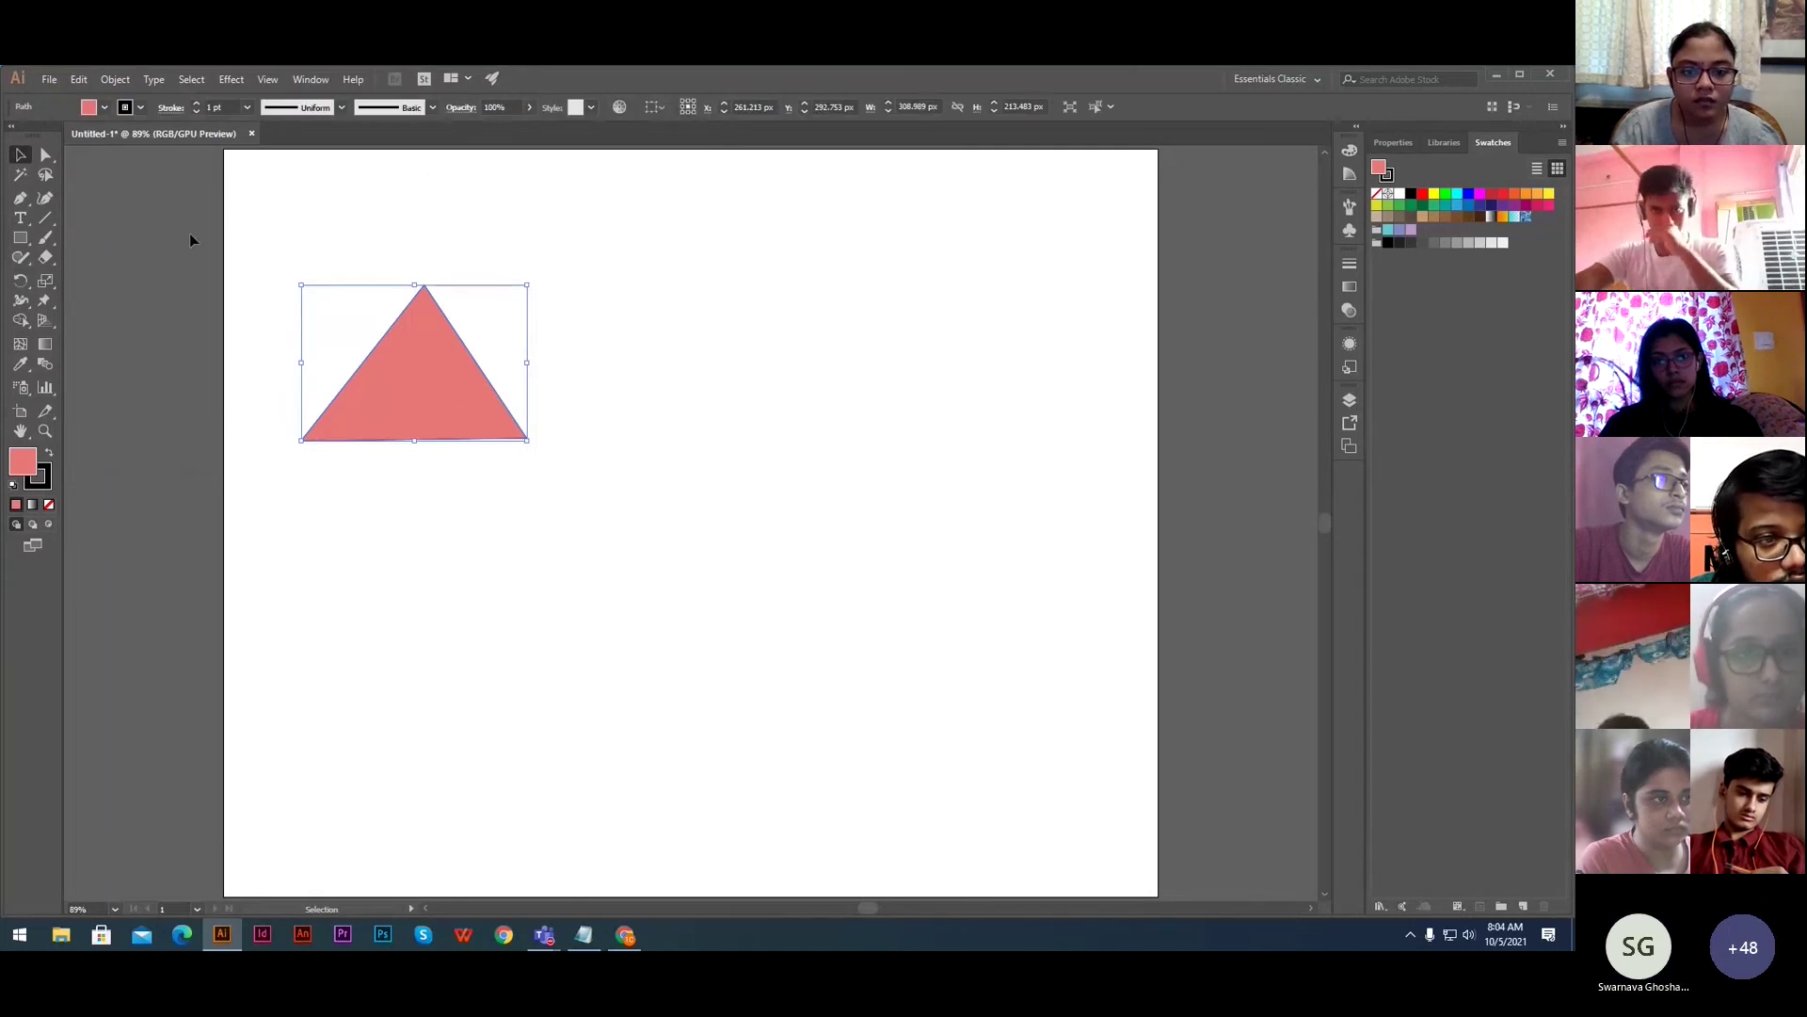
- Set the triangle's stroke weight to 4 pt and move the triangle to the right side of the artboard
click(197, 105)
click(197, 106)
click(196, 105)
click(487, 645)
drag(411, 418, 1025, 522)
mouse_move(544, 942)
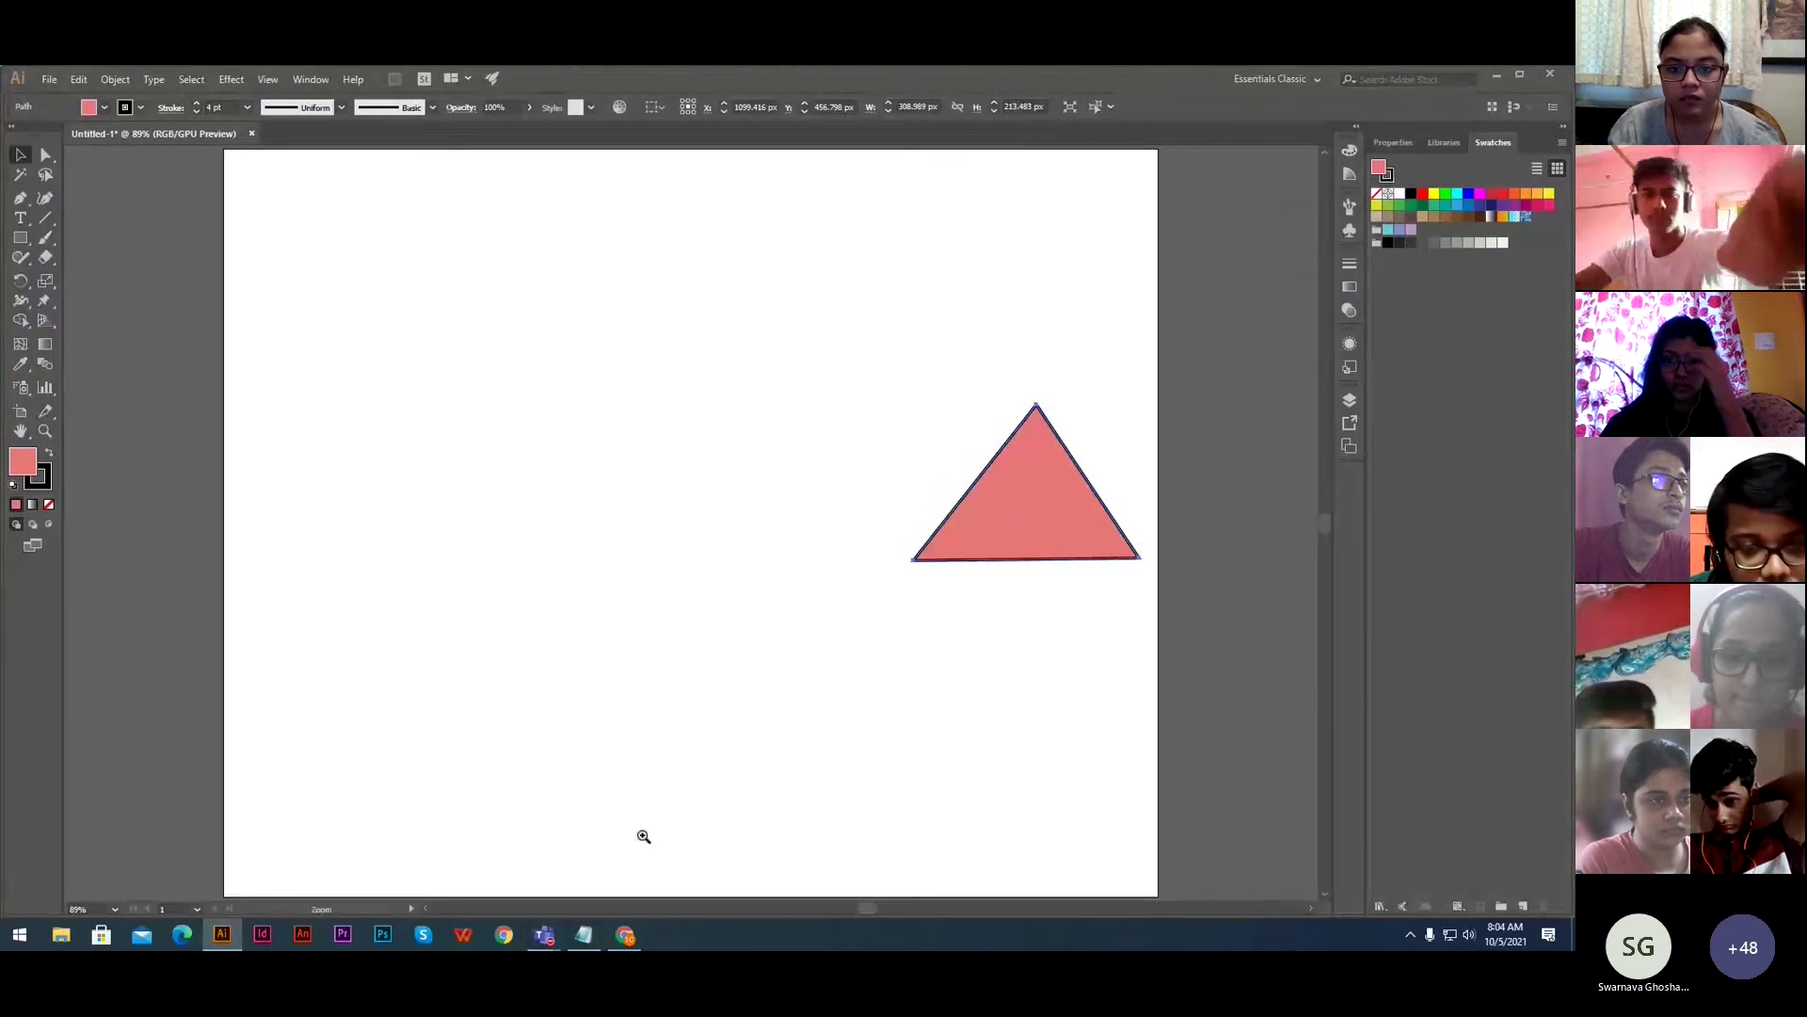
click(486, 603)
drag(486, 602, 472, 775)
scroll(388, 698, up, 1)
drag(388, 698, 350, 624)
- Check the Teams meeting, return to Illustrator, and draw a second triangle with a horizontal base, about 230 by 221 px, using the Pen tool
key(p)
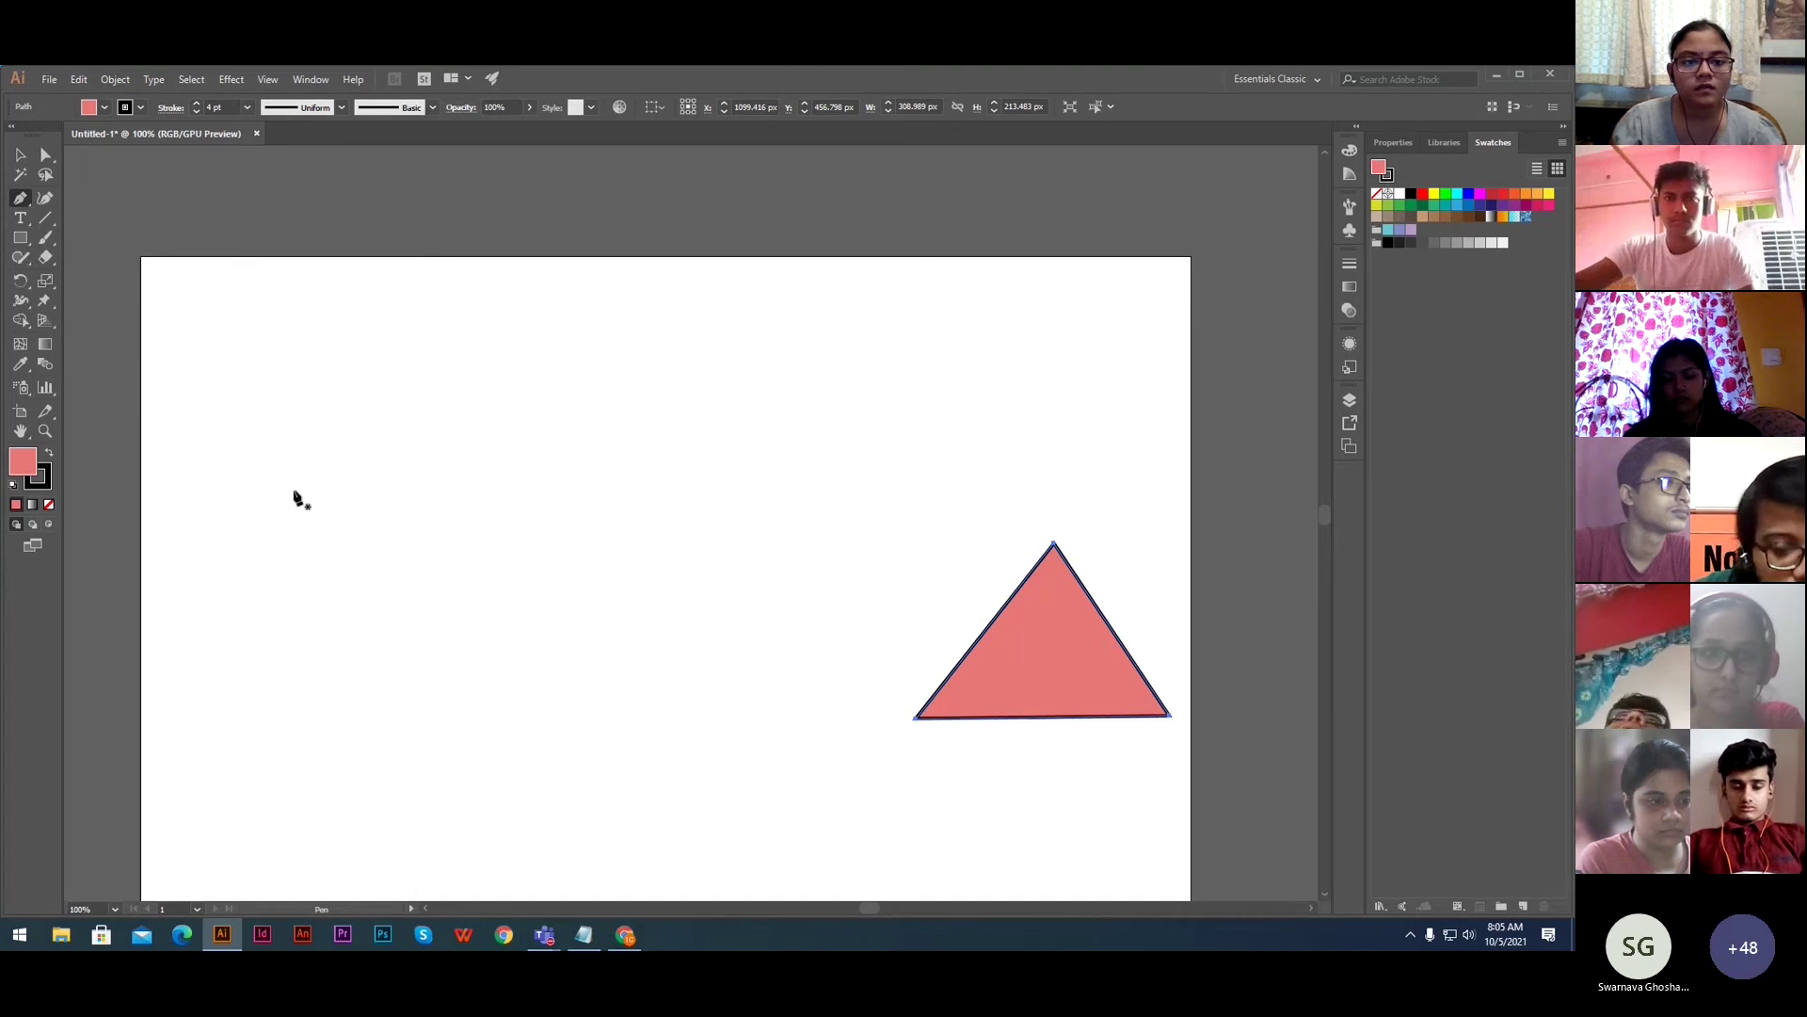
mouse_move(543, 936)
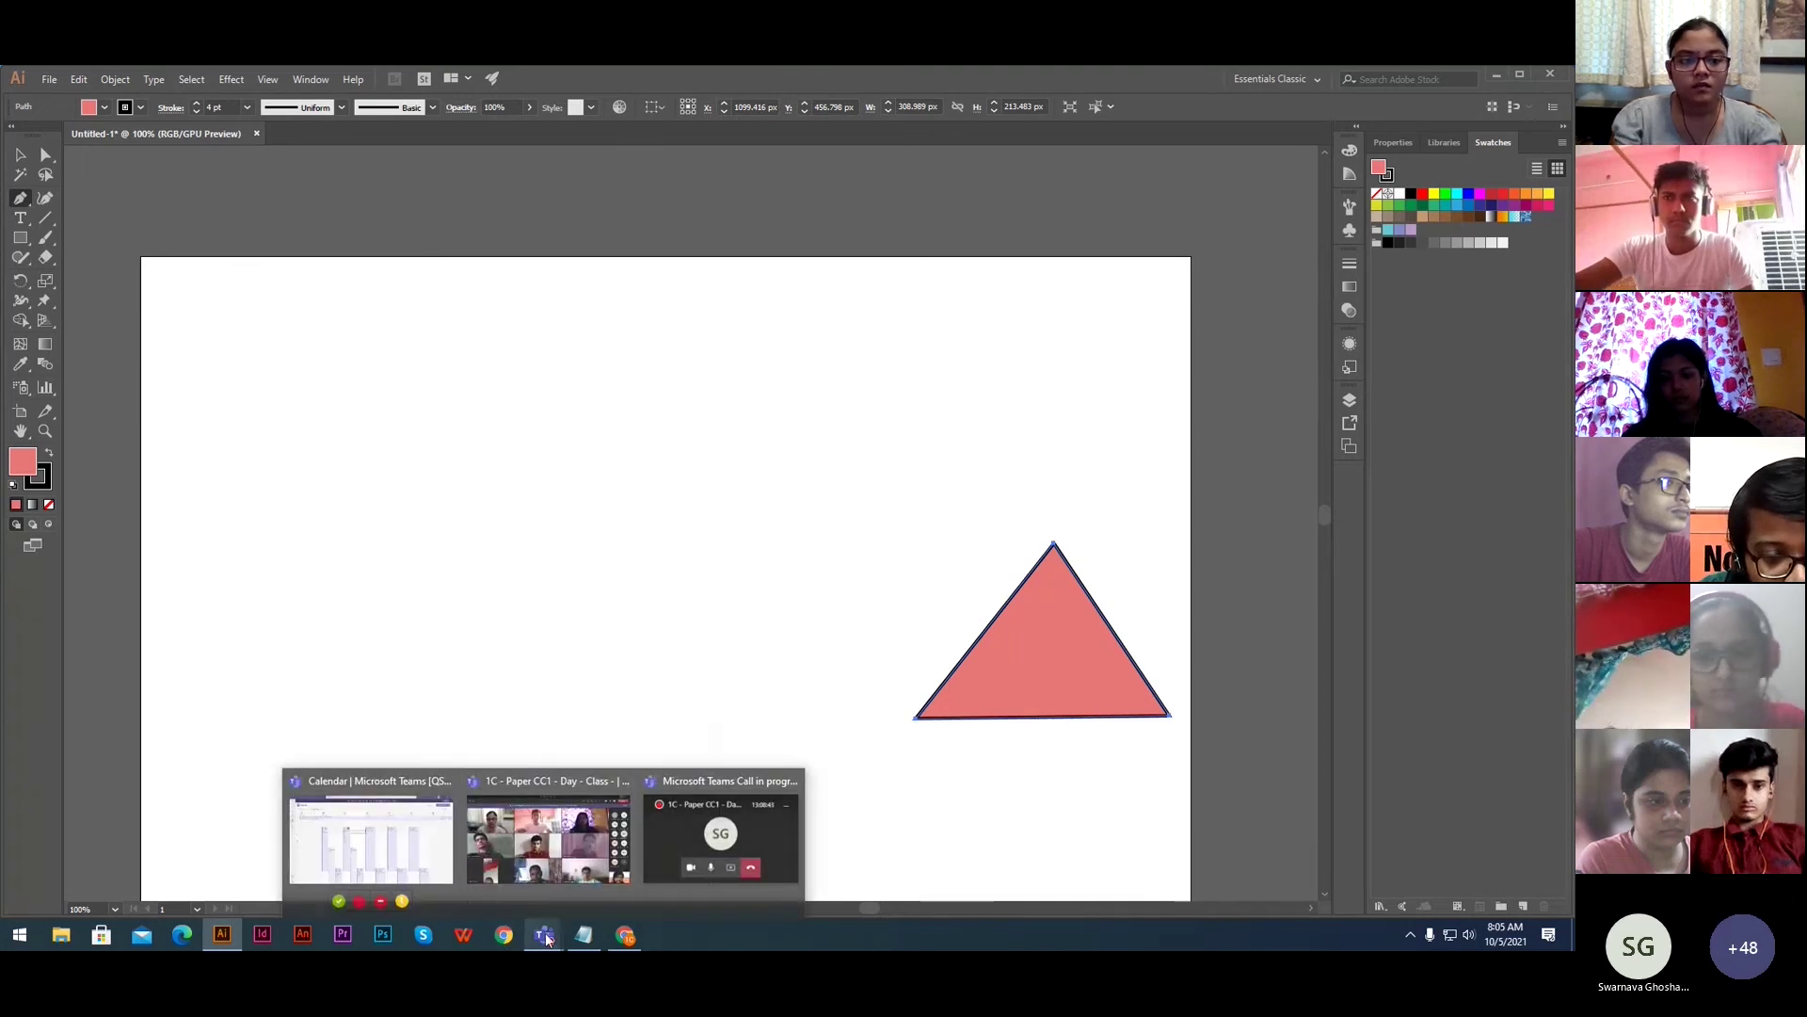
click(525, 858)
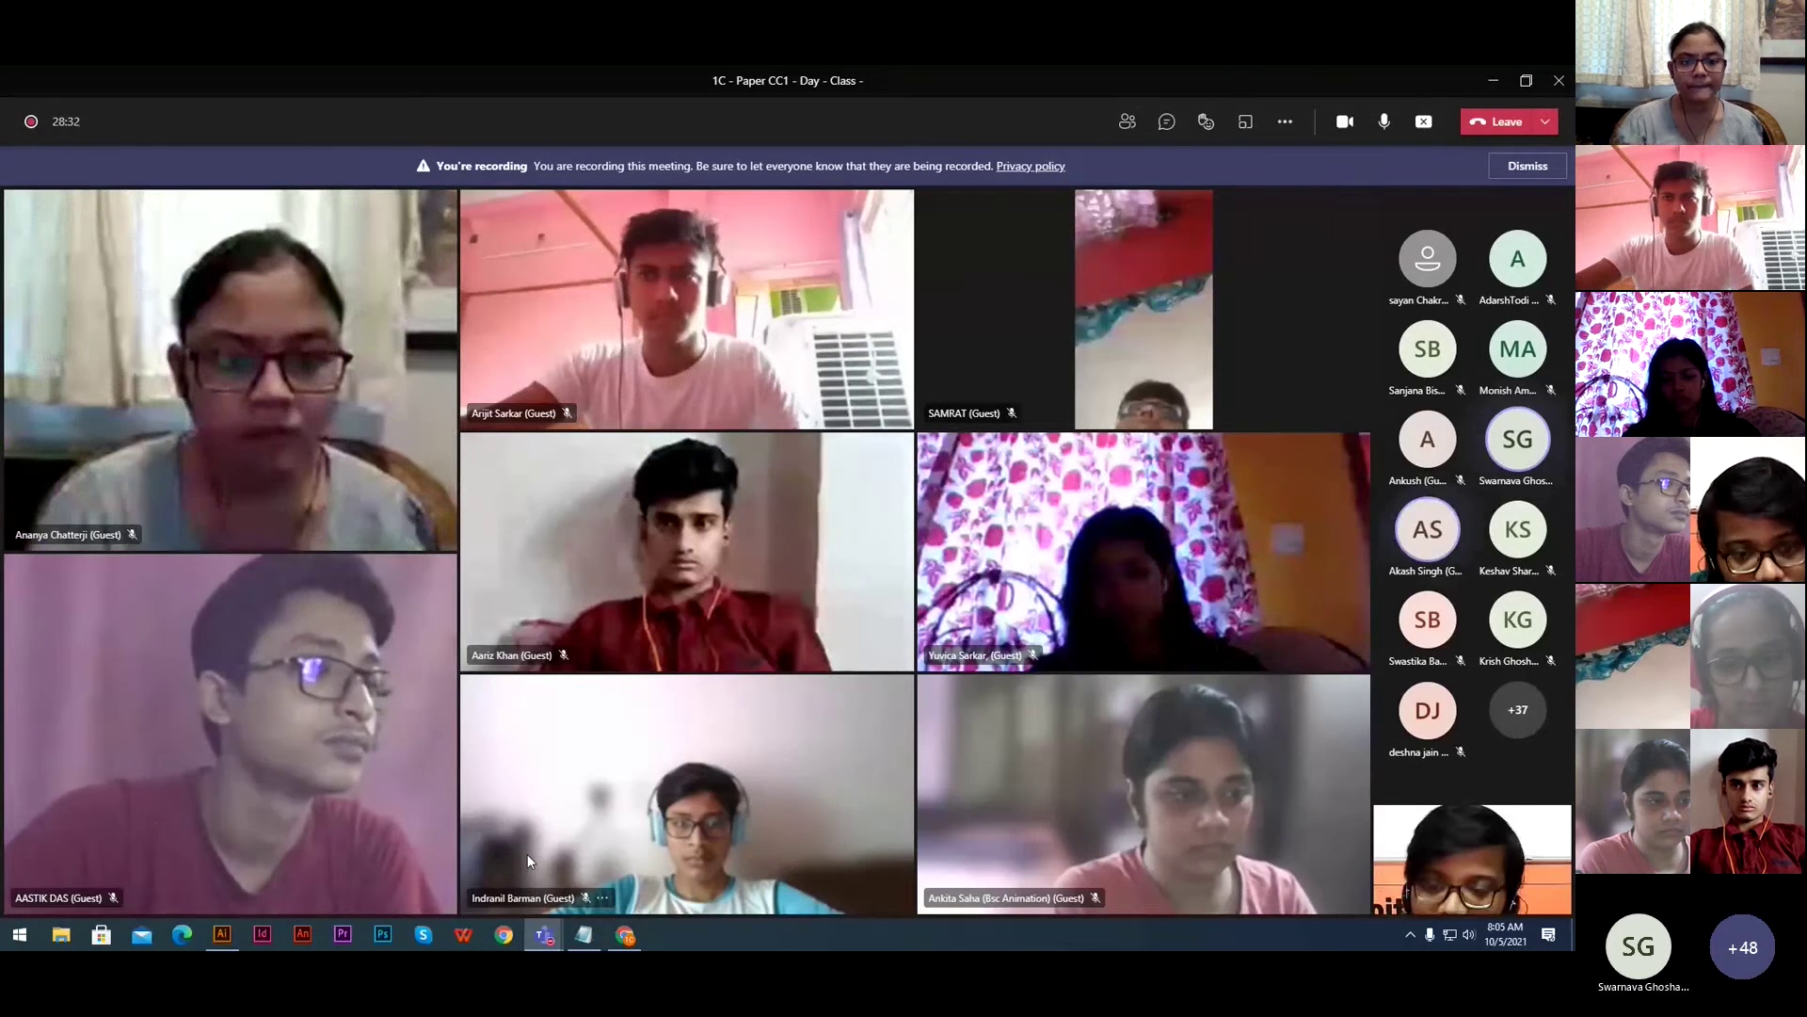
click(1557, 74)
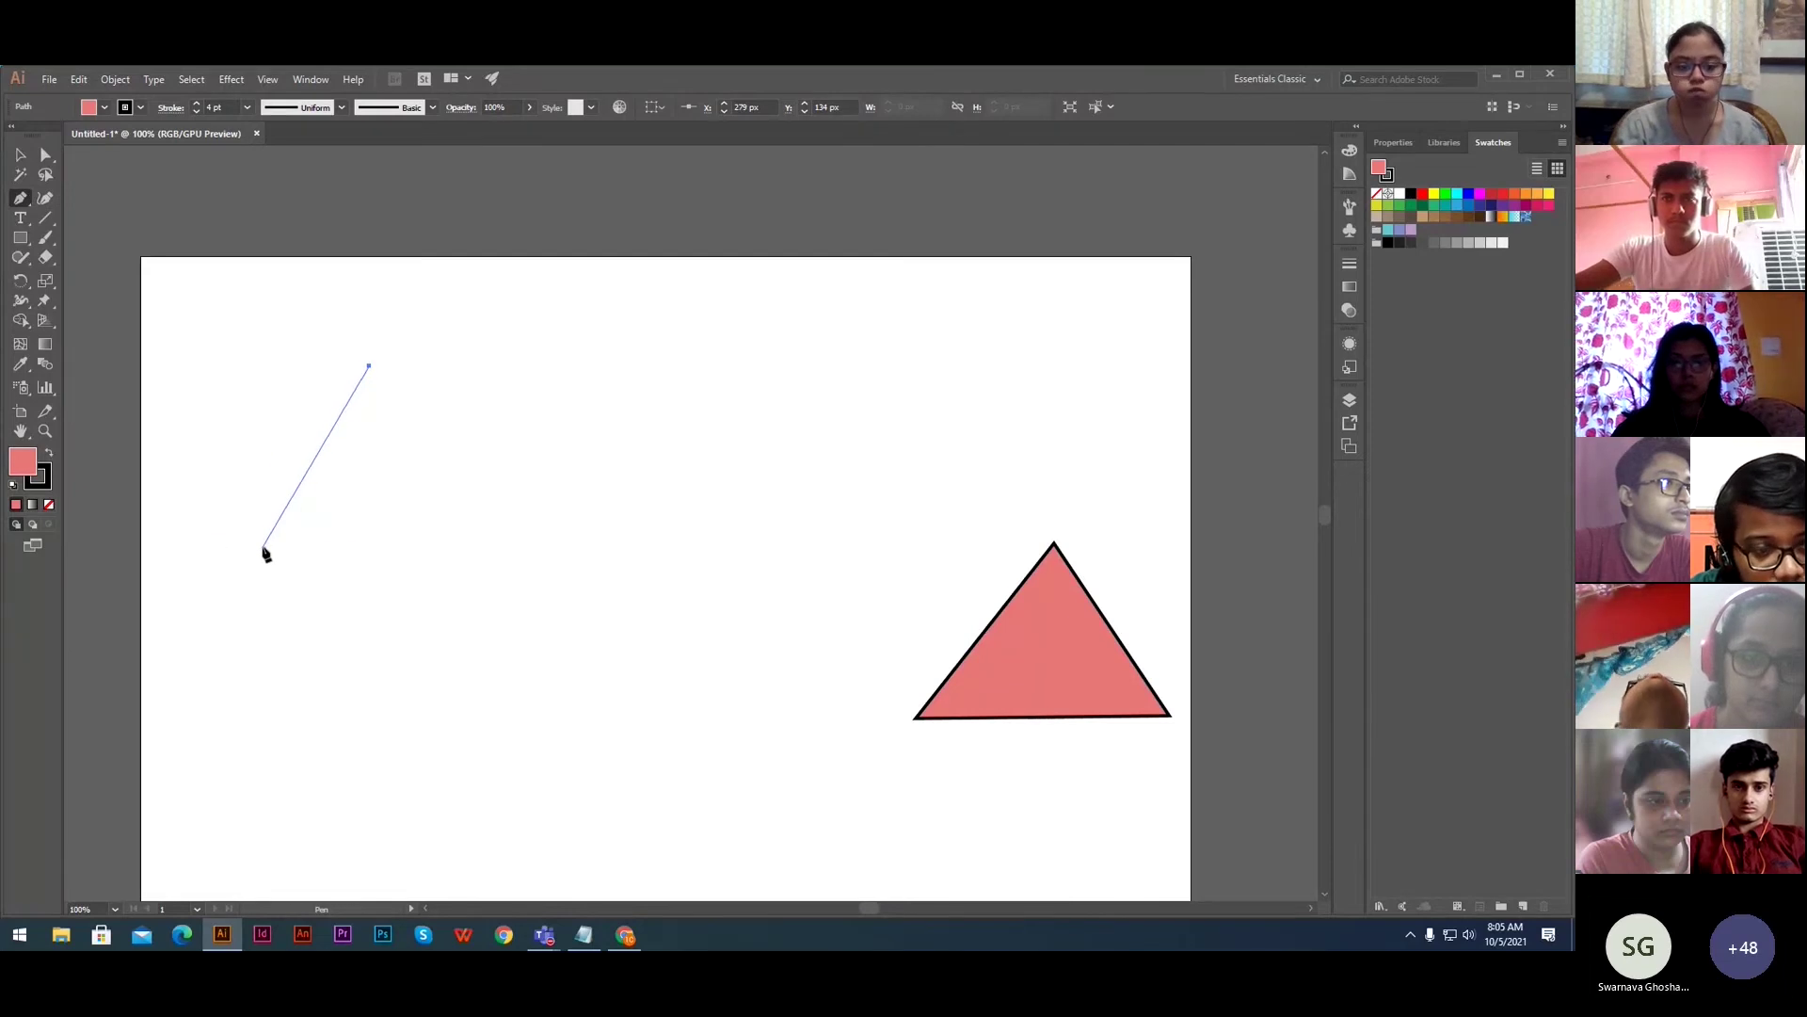
click(262, 546)
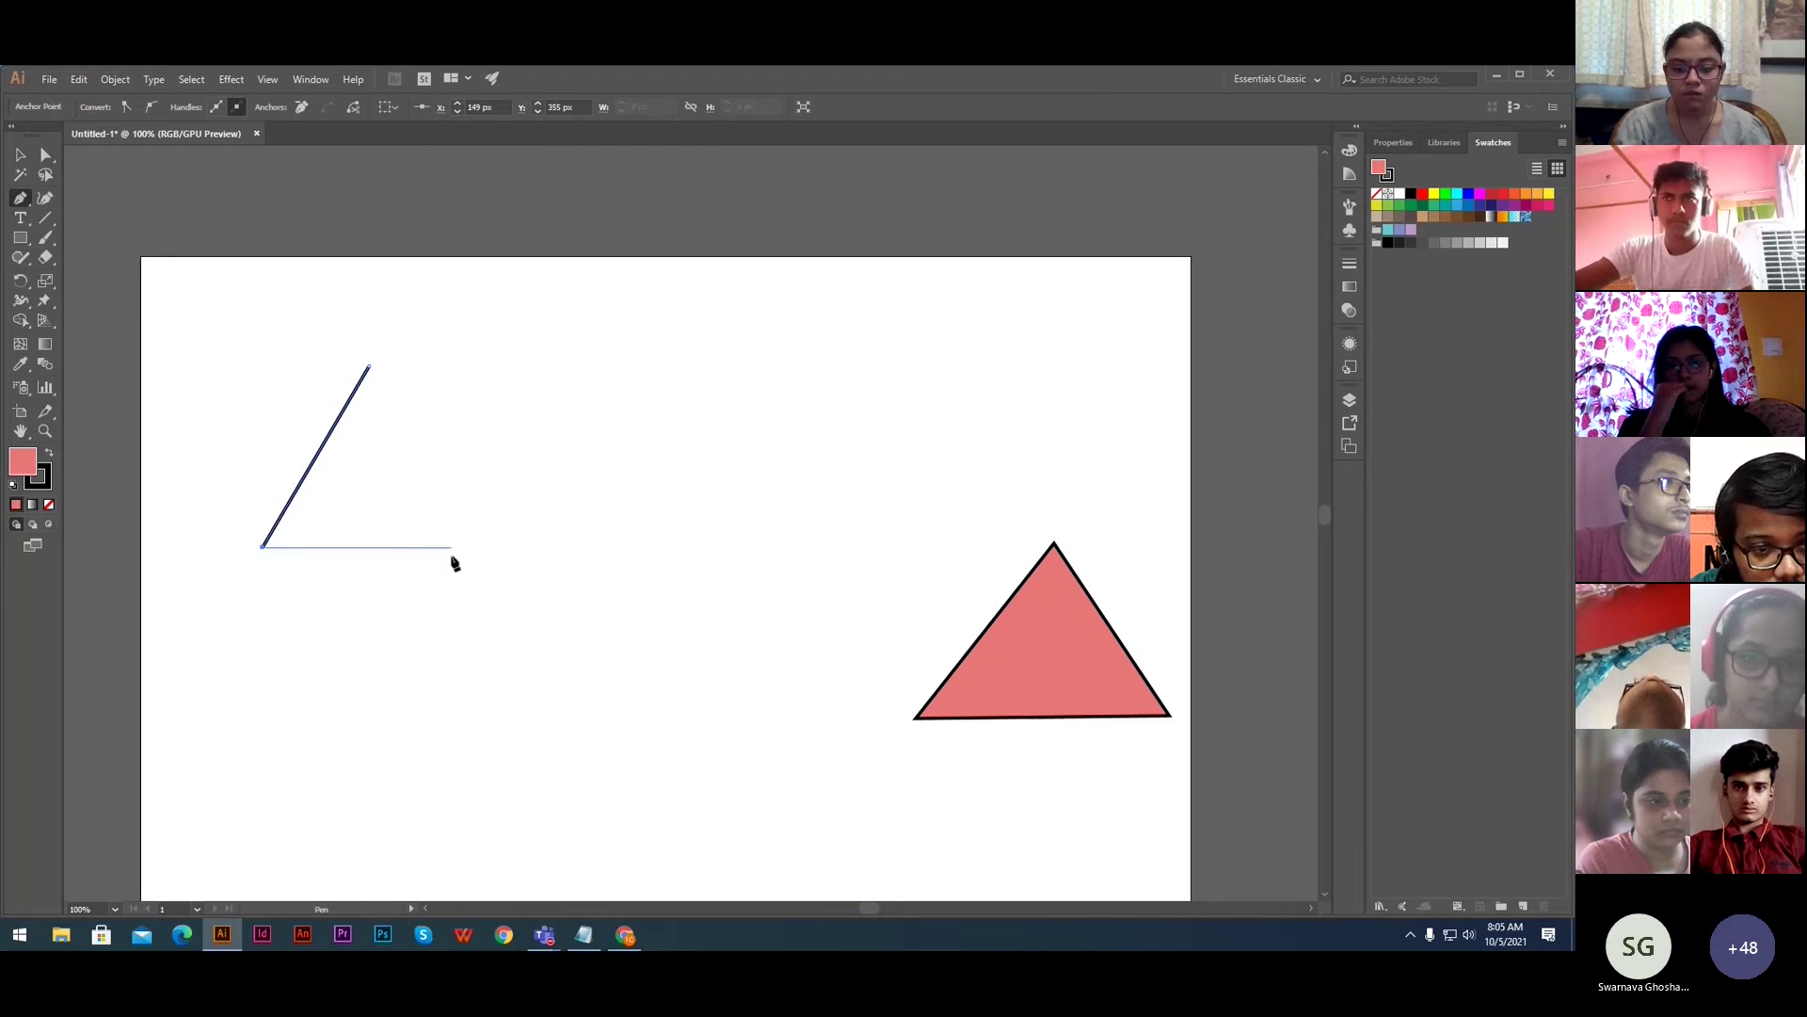
shift+click(452, 549)
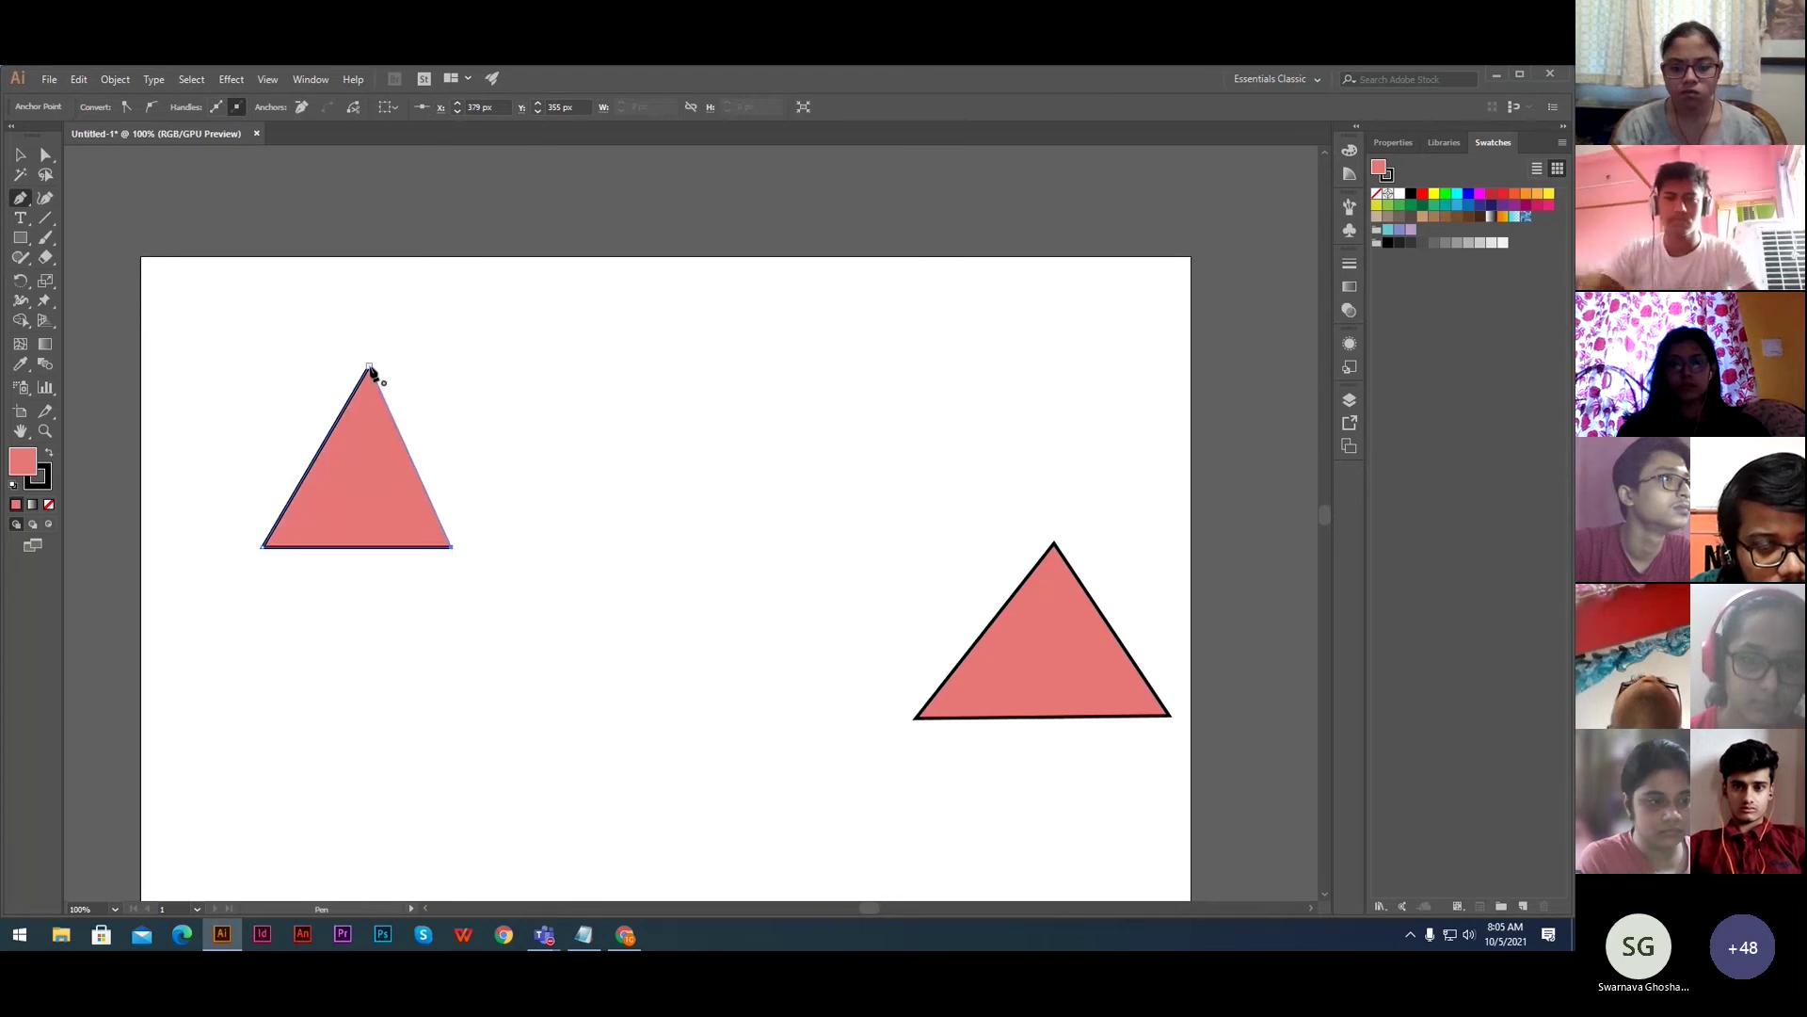
click(369, 367)
click(21, 154)
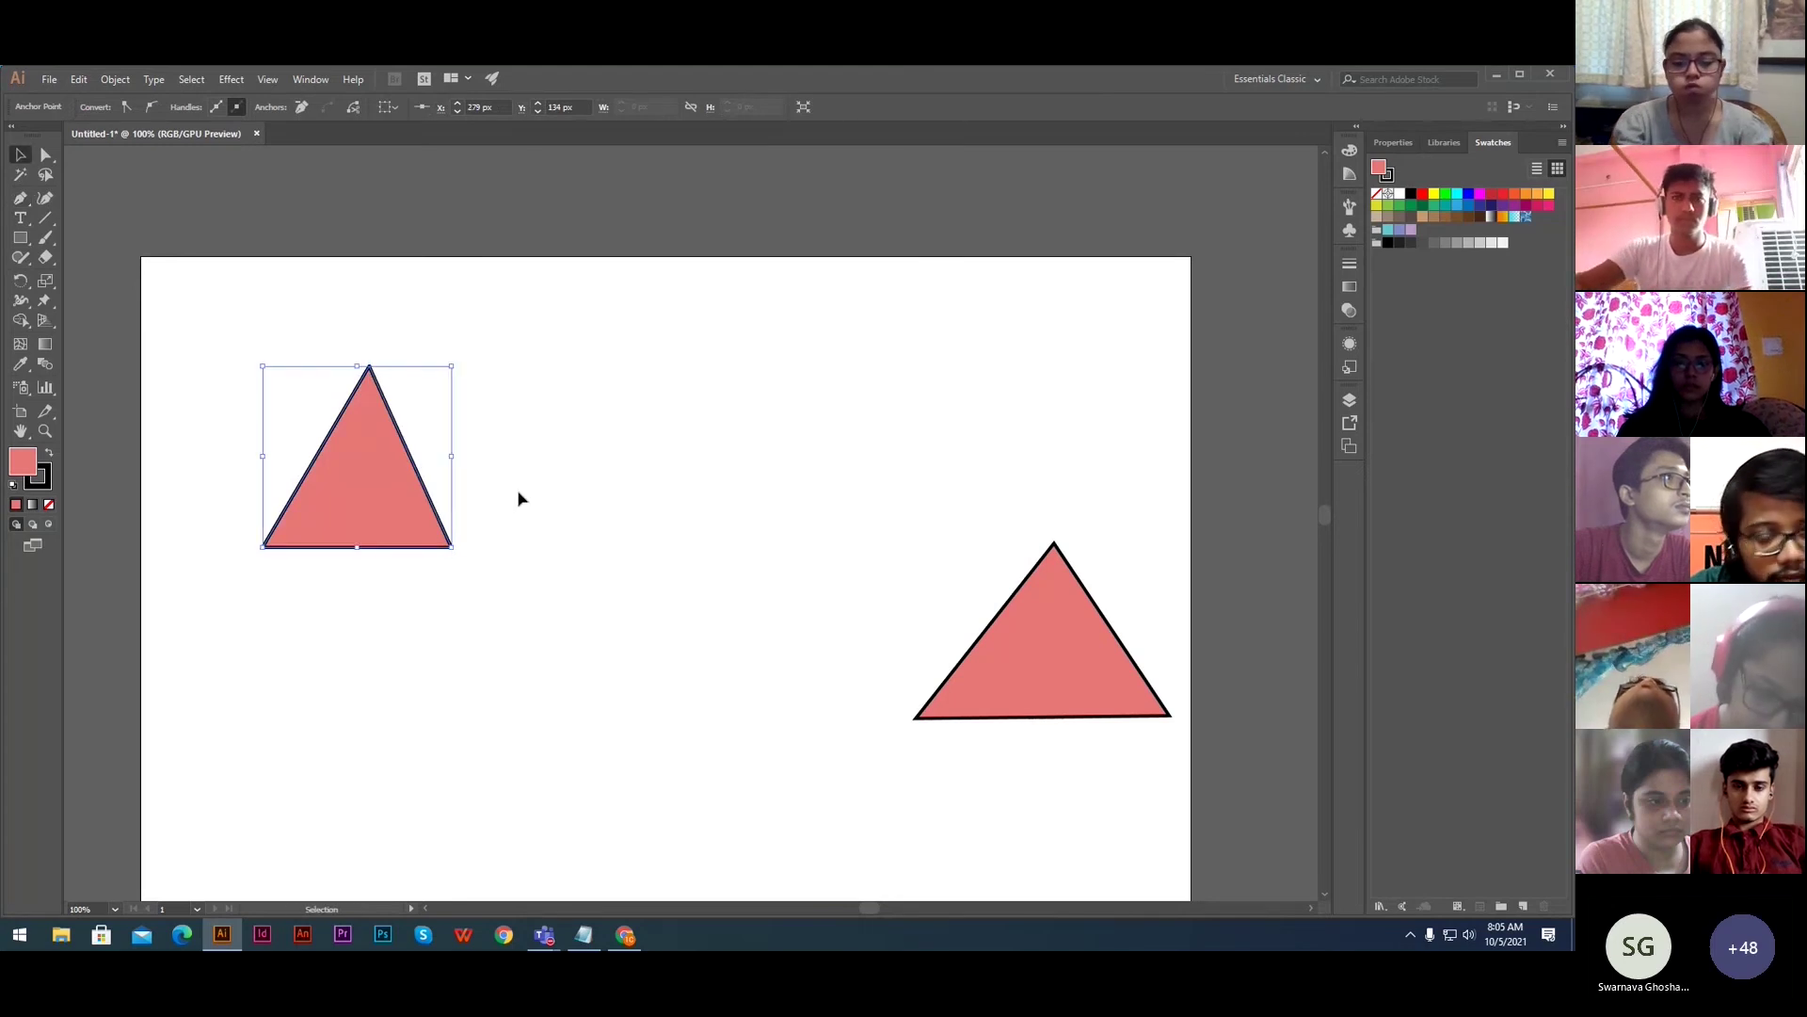
- Delete the wider triangle on the artboard's right side and move the remaining one to about X 597 px, Y 463 px
click(492, 521)
key(z)
click(365, 491)
drag(778, 509, 622, 531)
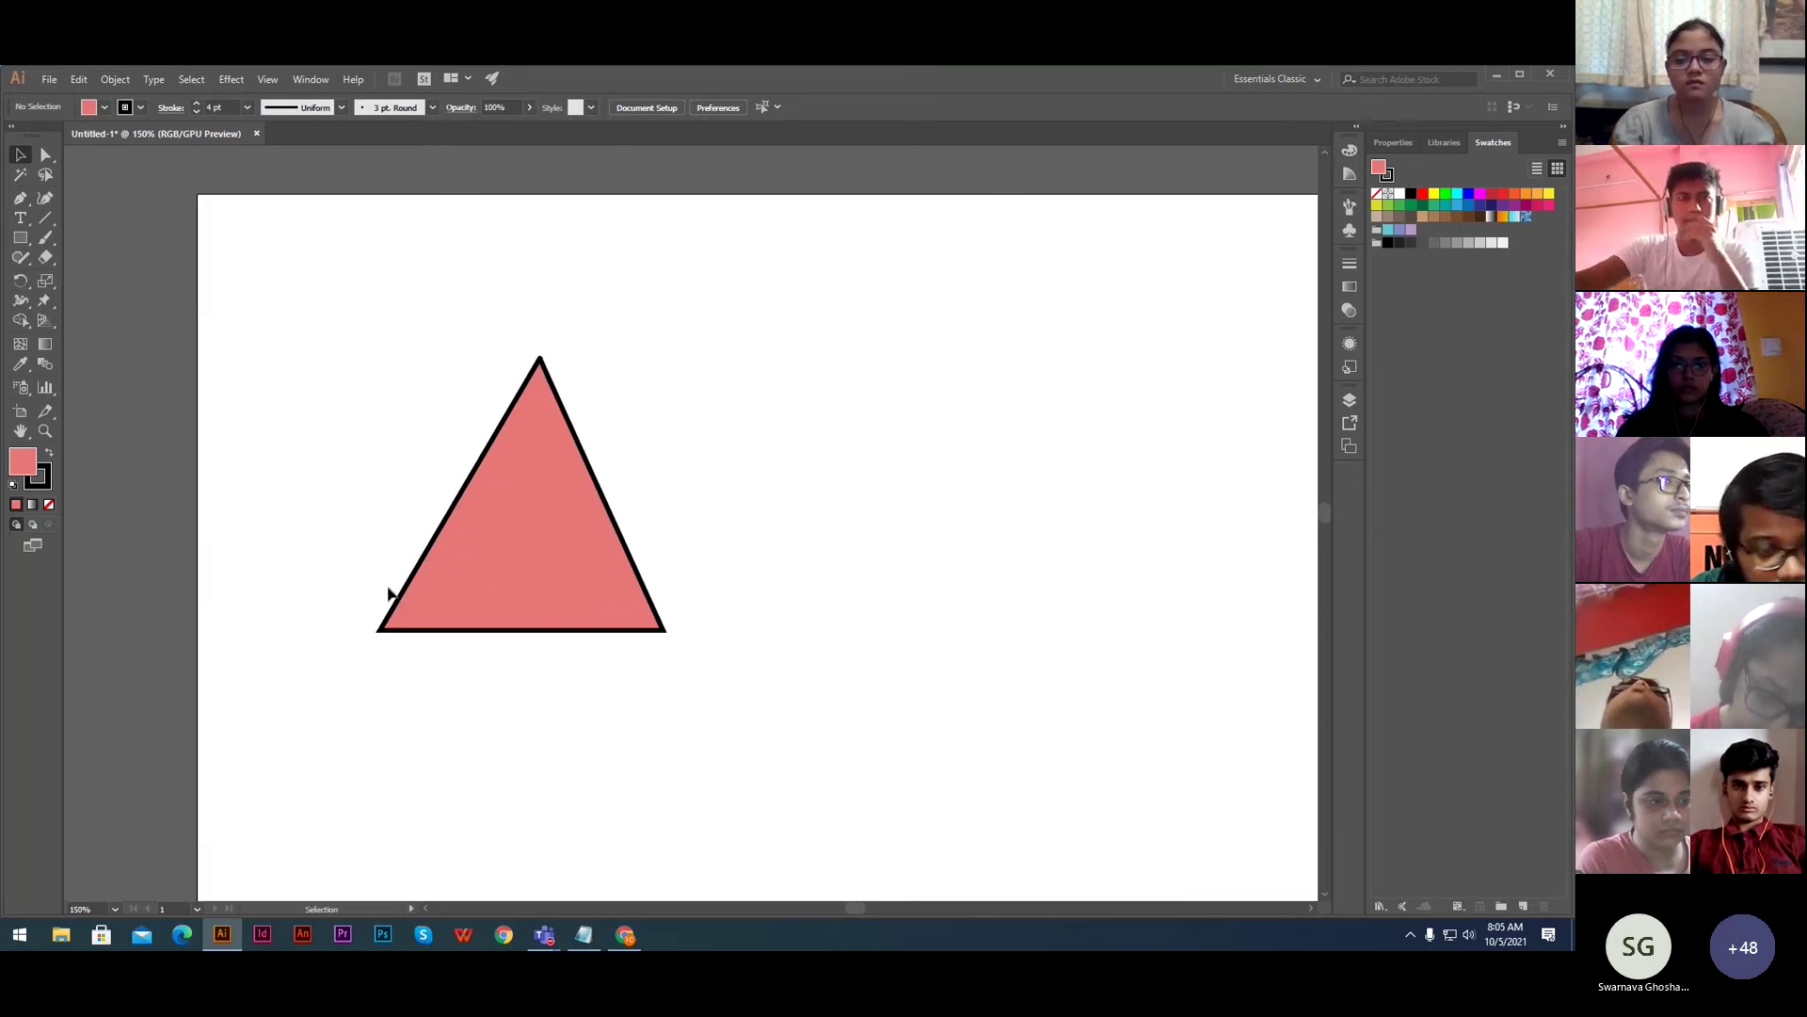
key(ctrl+0)
click(1036, 505)
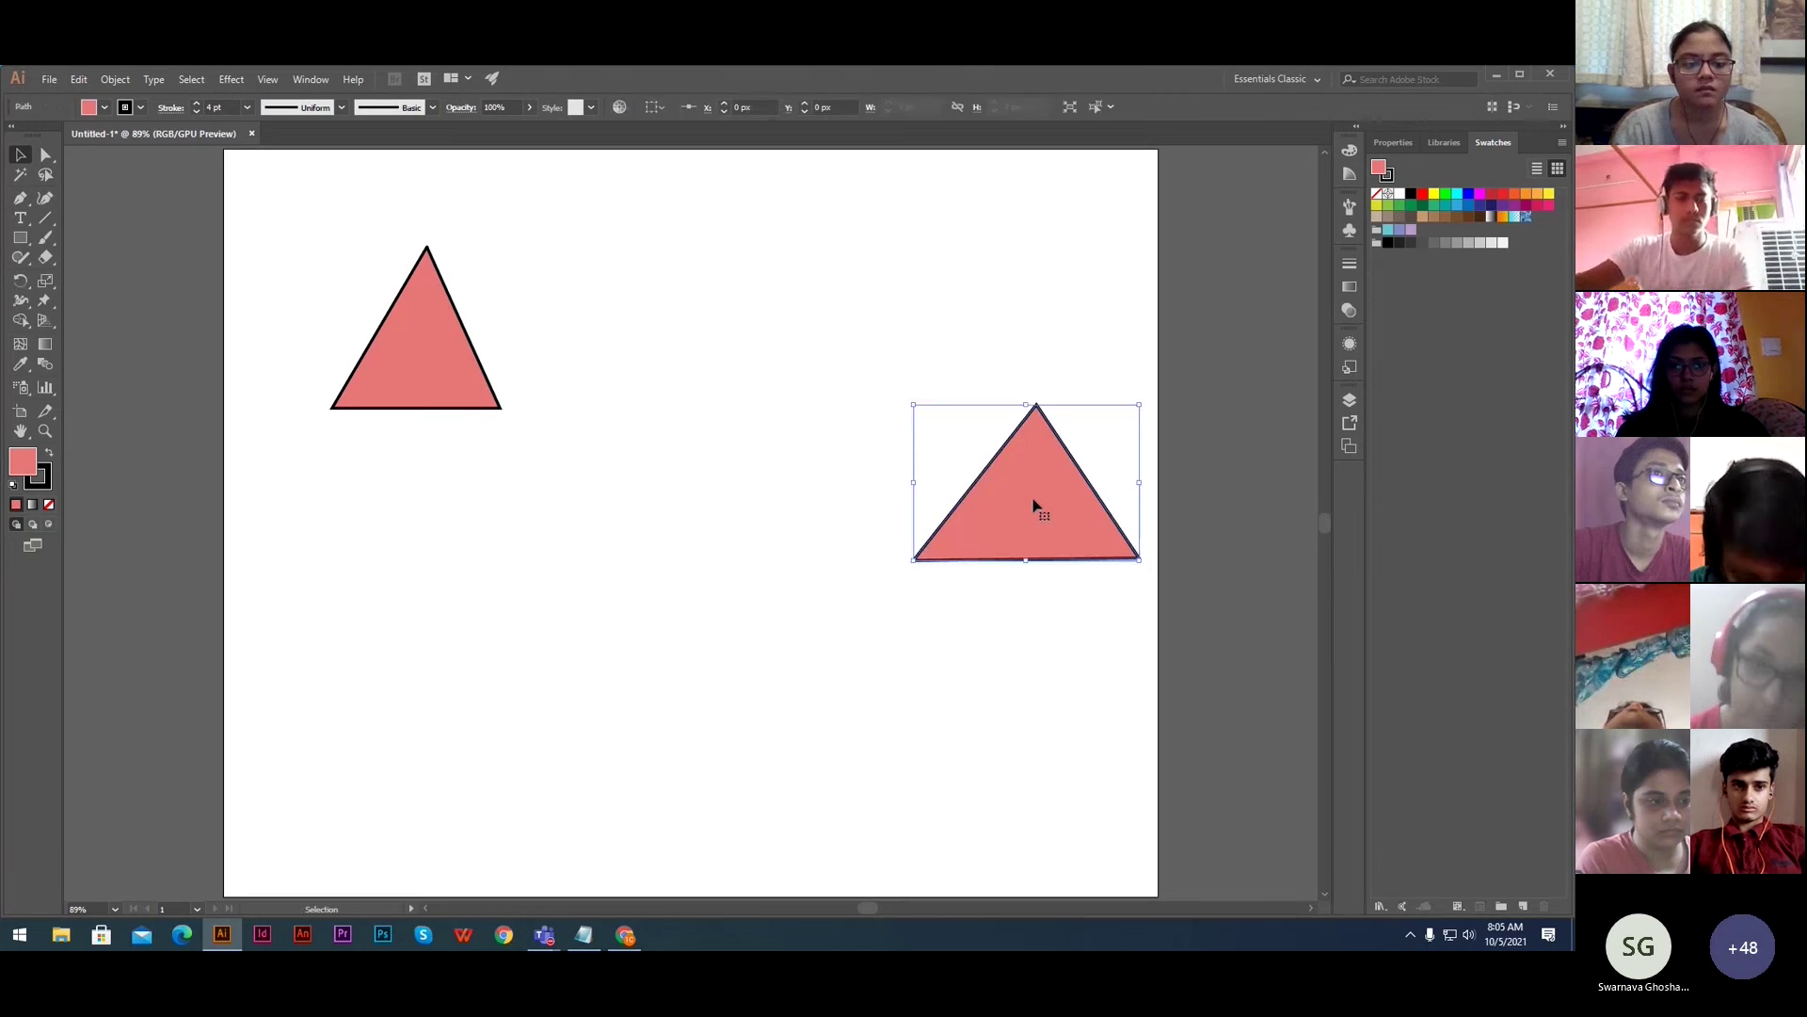
key(Delete)
key(ctrl+0)
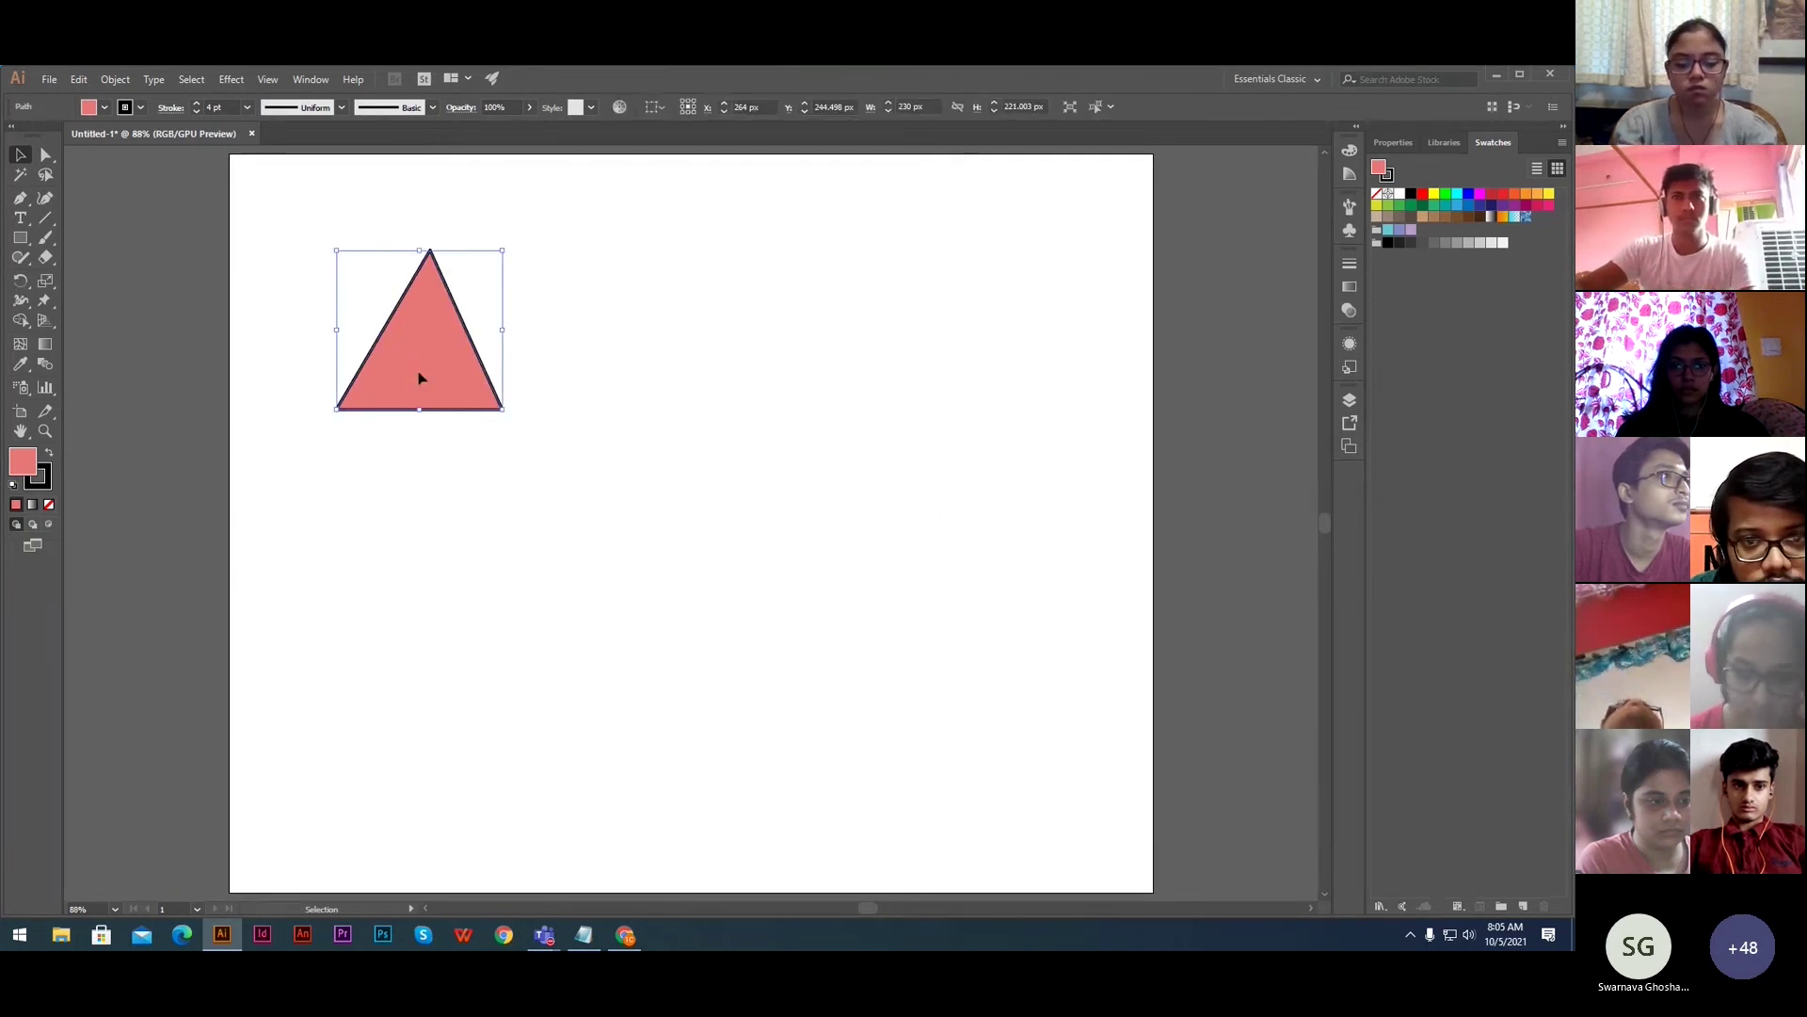
drag(419, 376, 657, 528)
ctrl+click(703, 403)
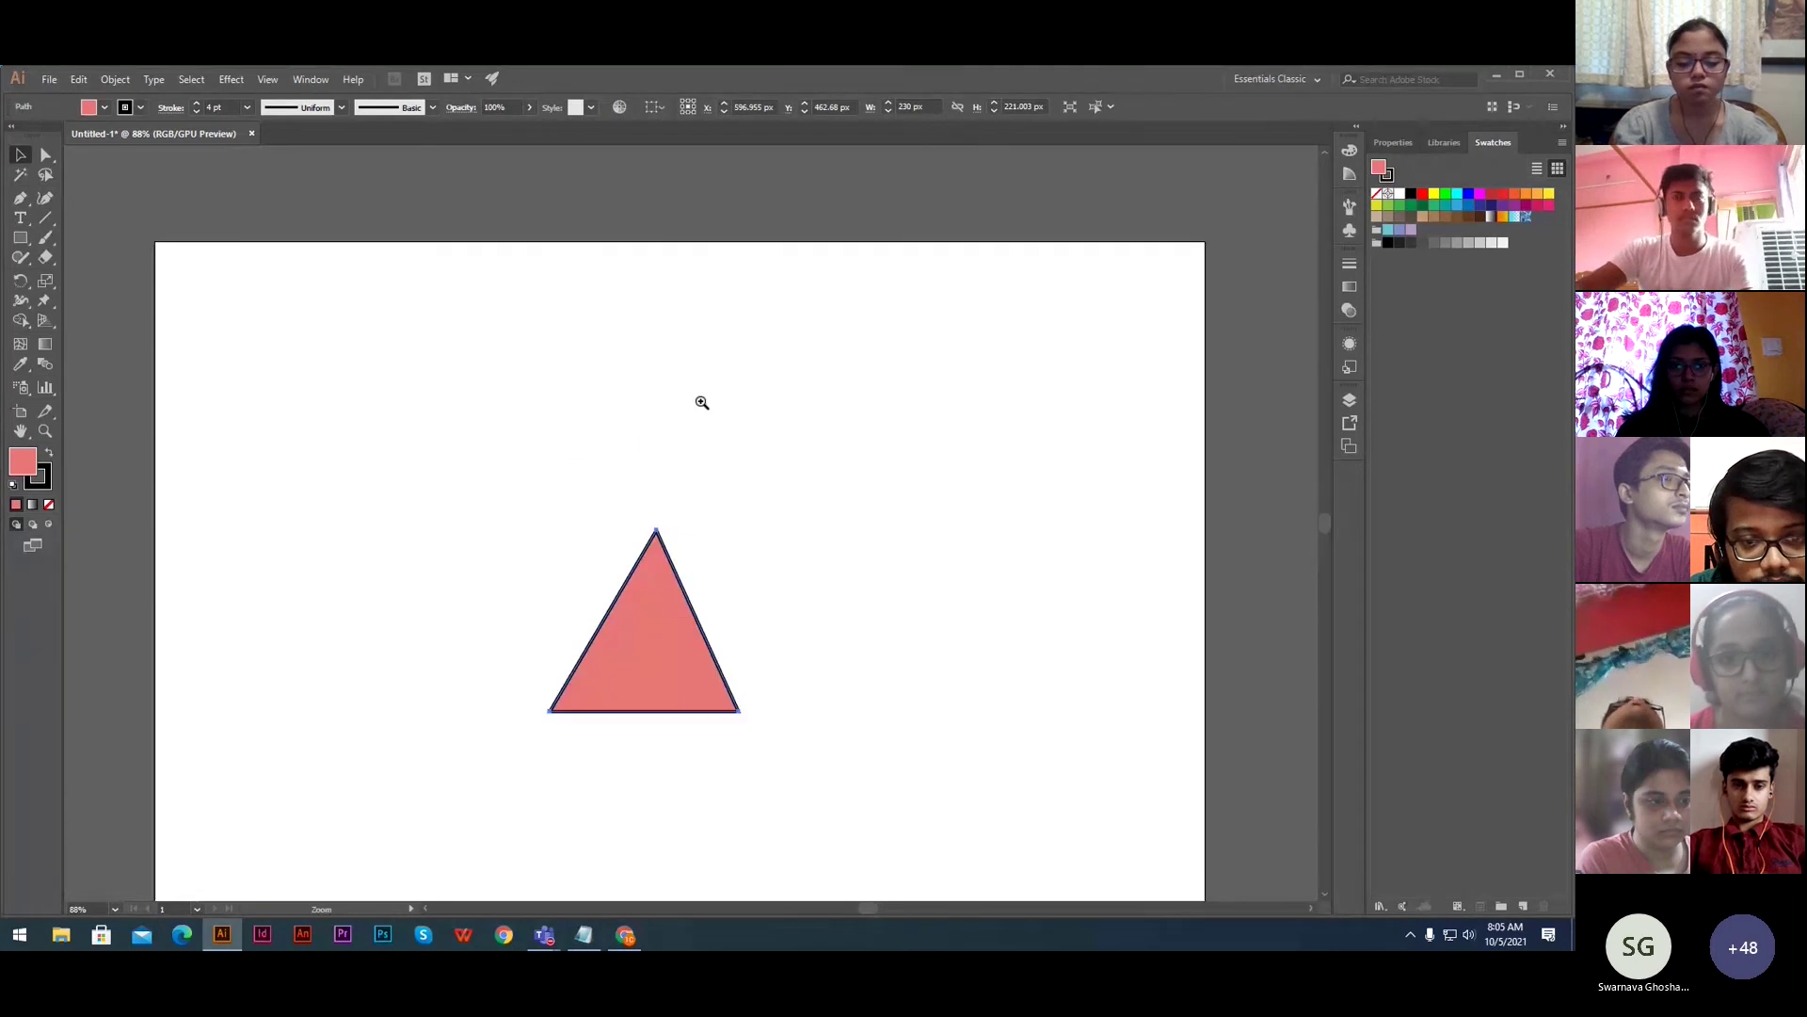
- Toggle the rulers on and off while switching between the Direct Selection and Selection tools, ending with rulers shown and the Selection tool active
key(ctrl+r)
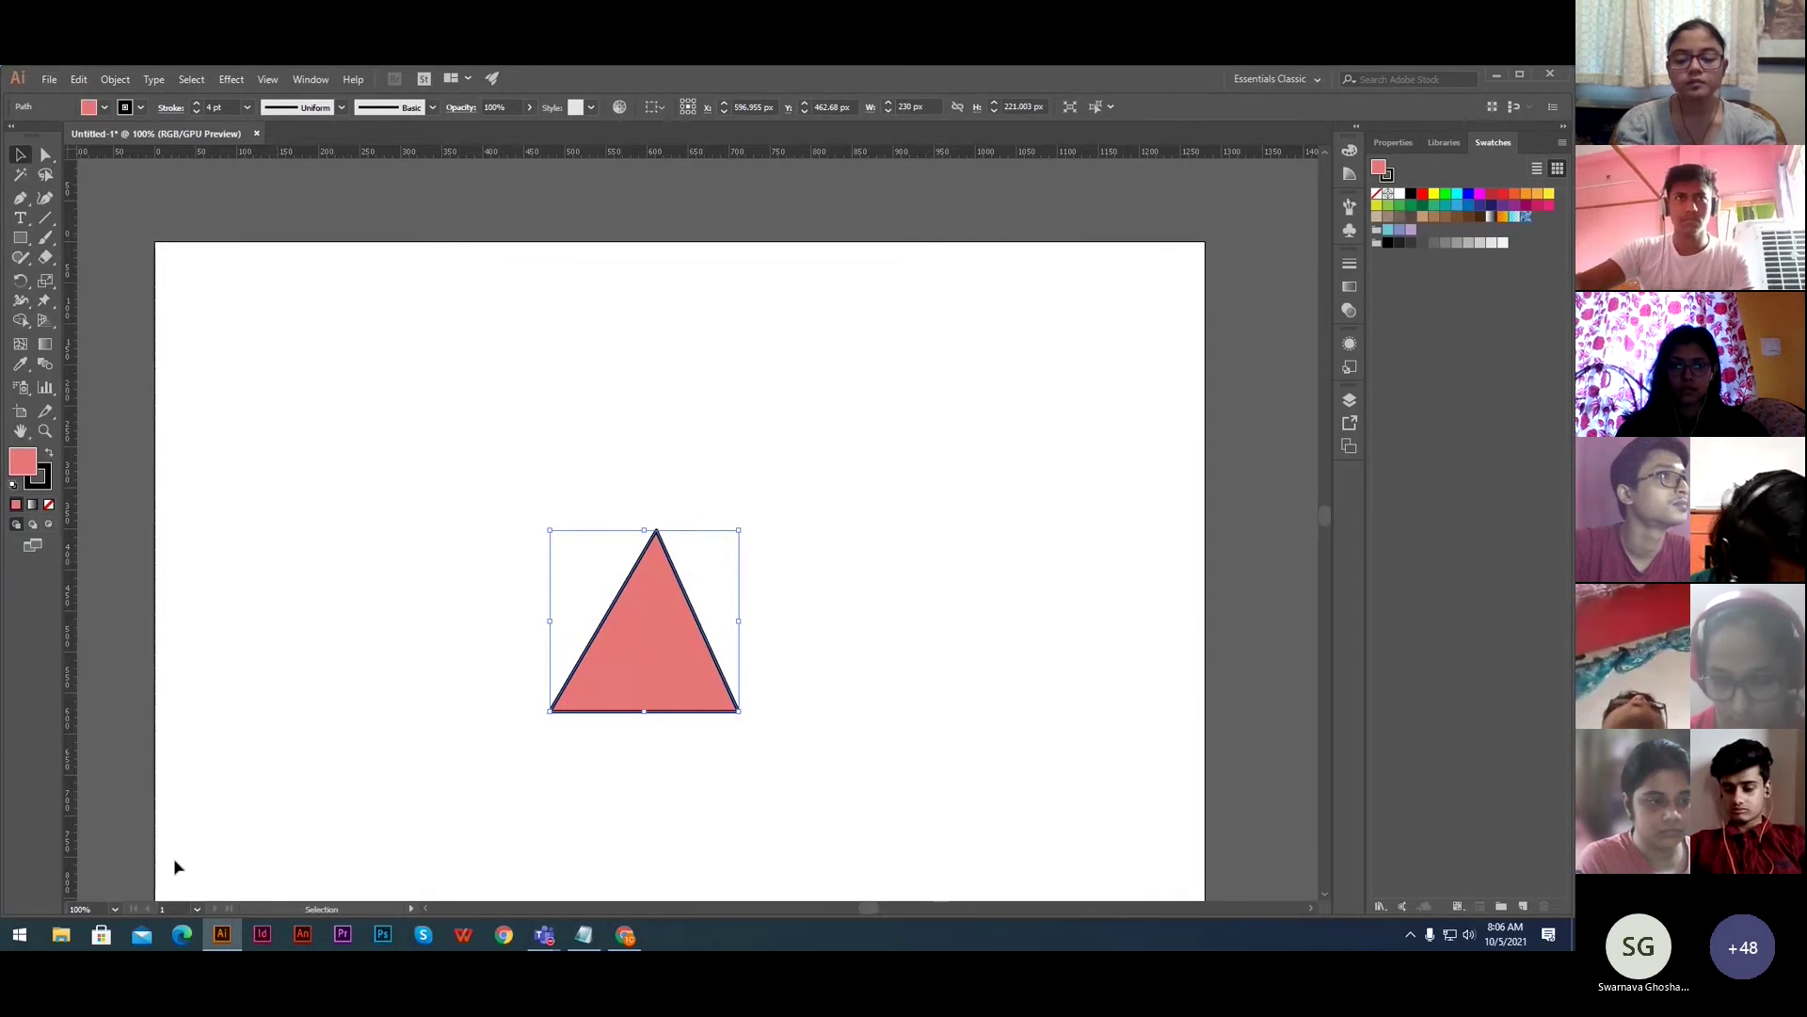
key(ctrl+r)
key(a)
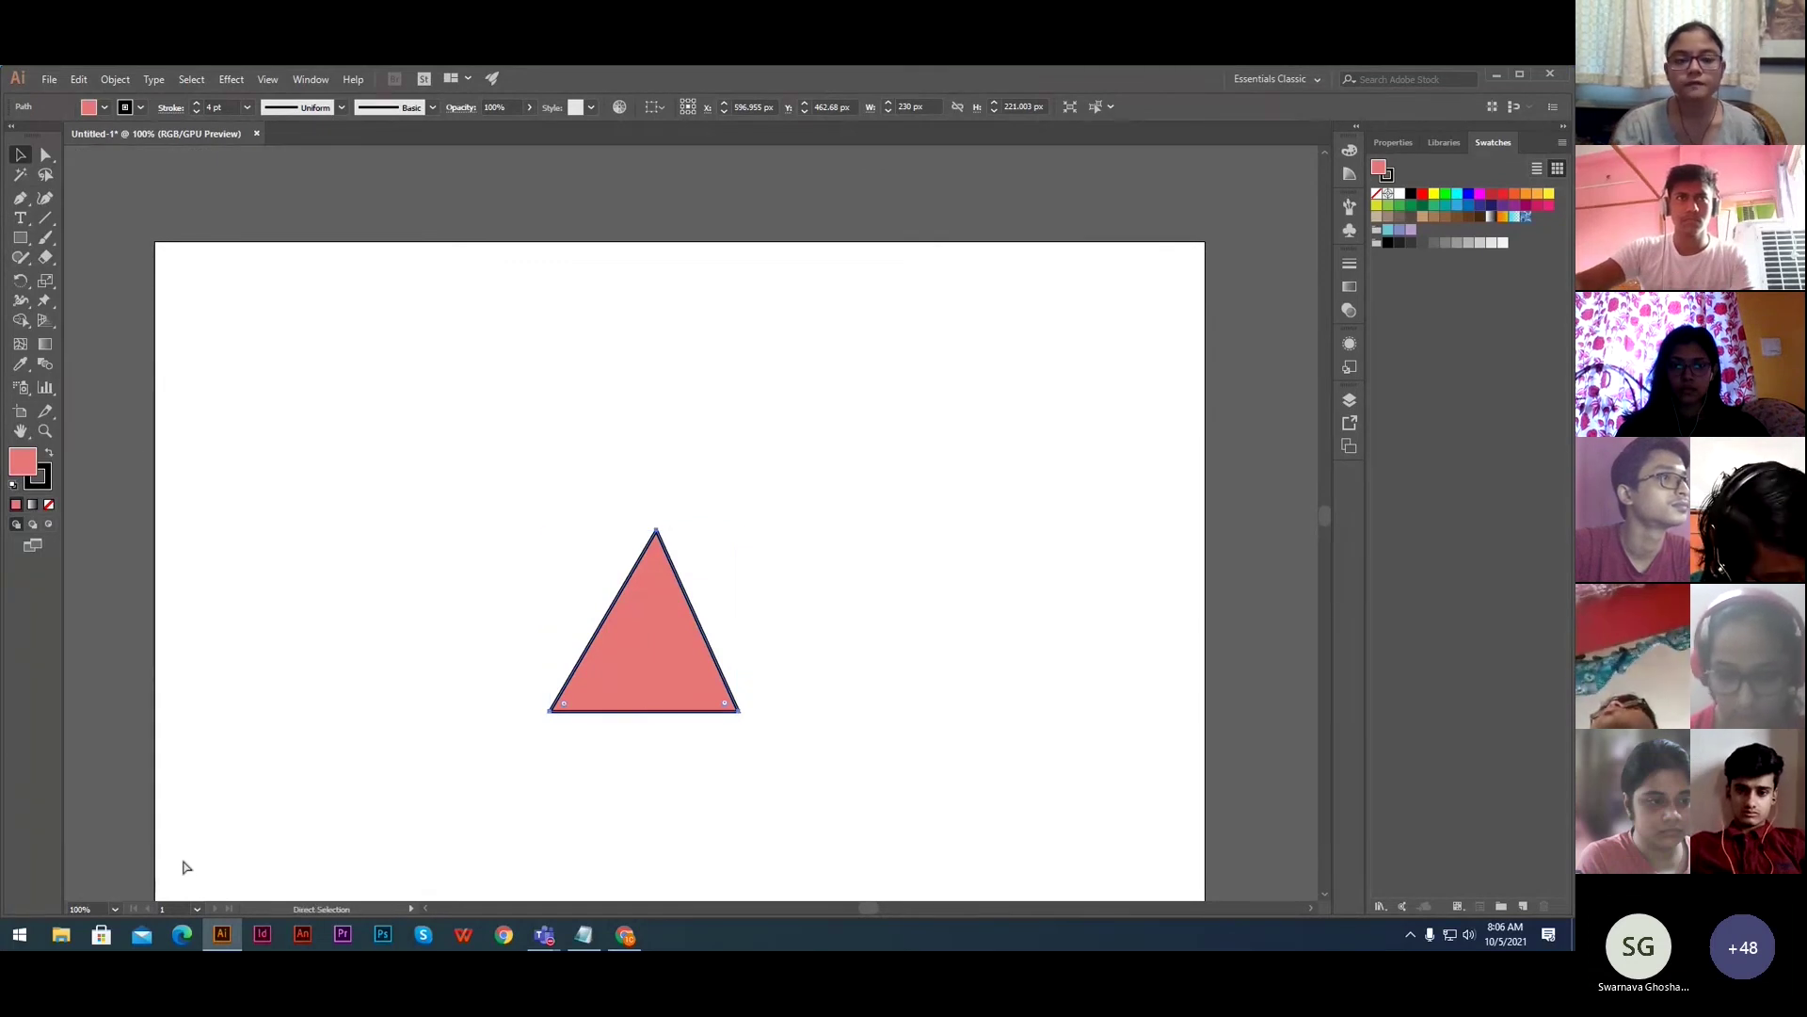
key(ctrl+r)
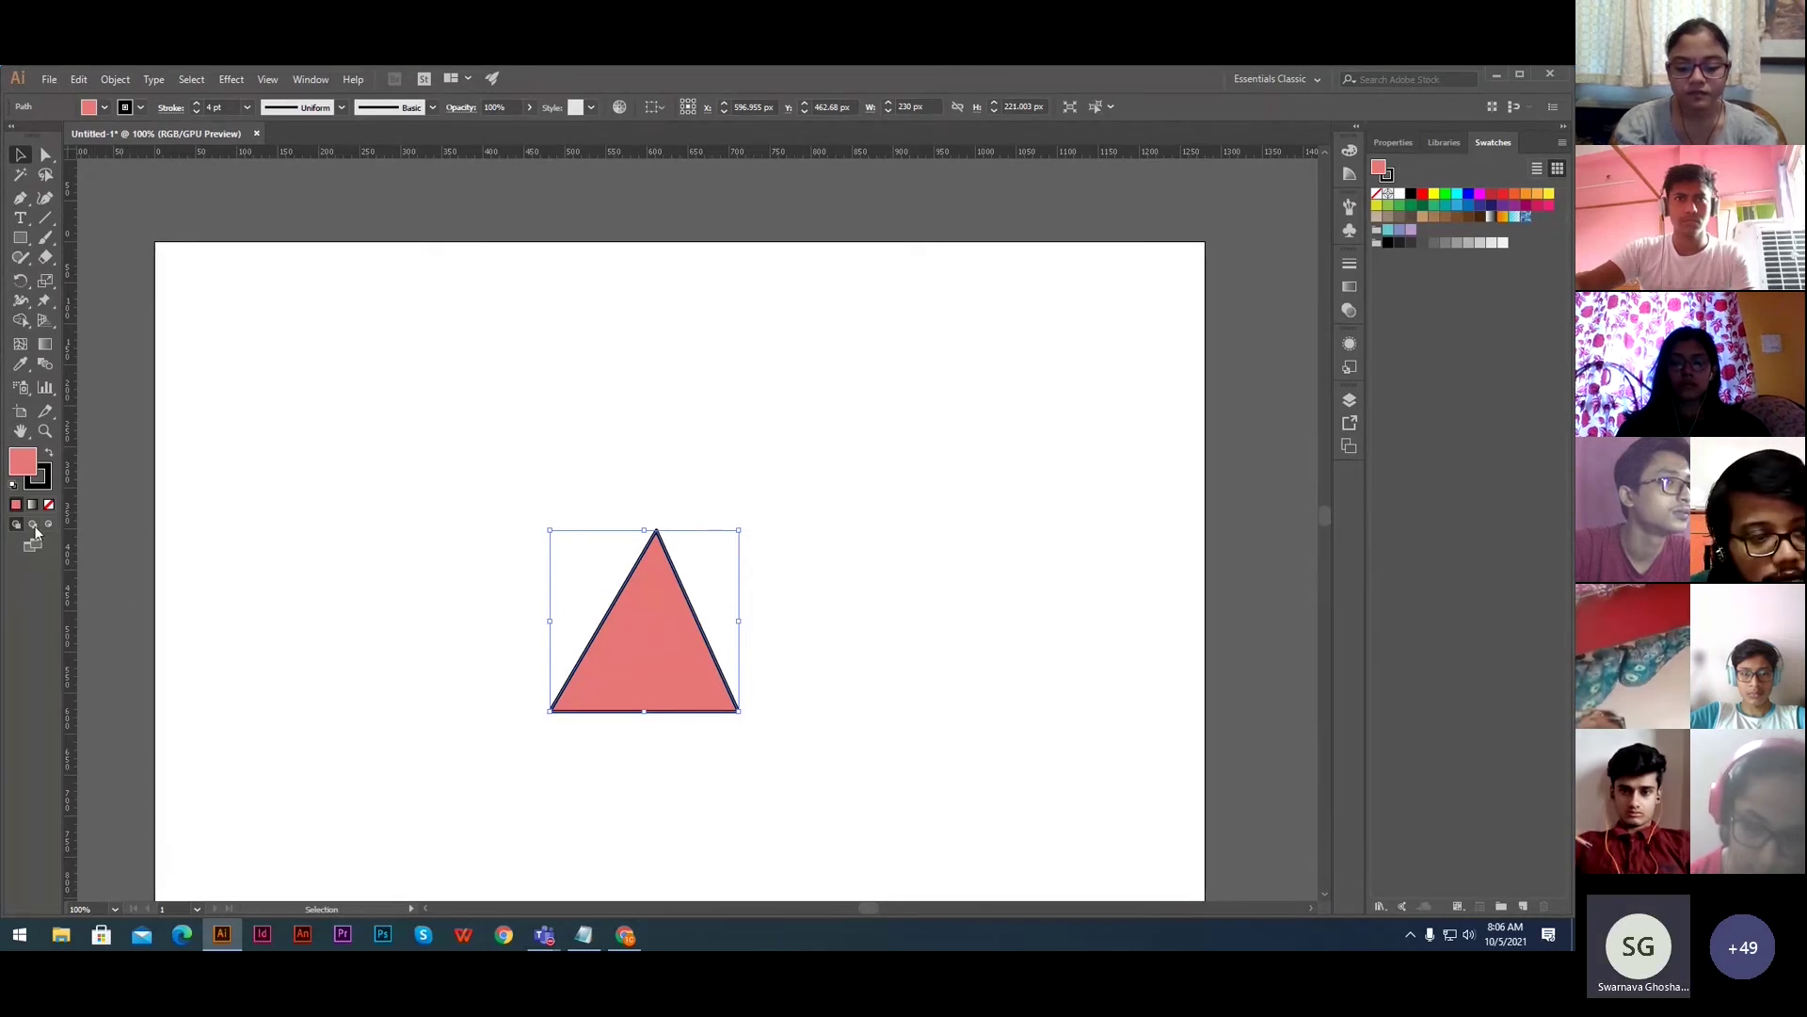
mouse_move(544, 936)
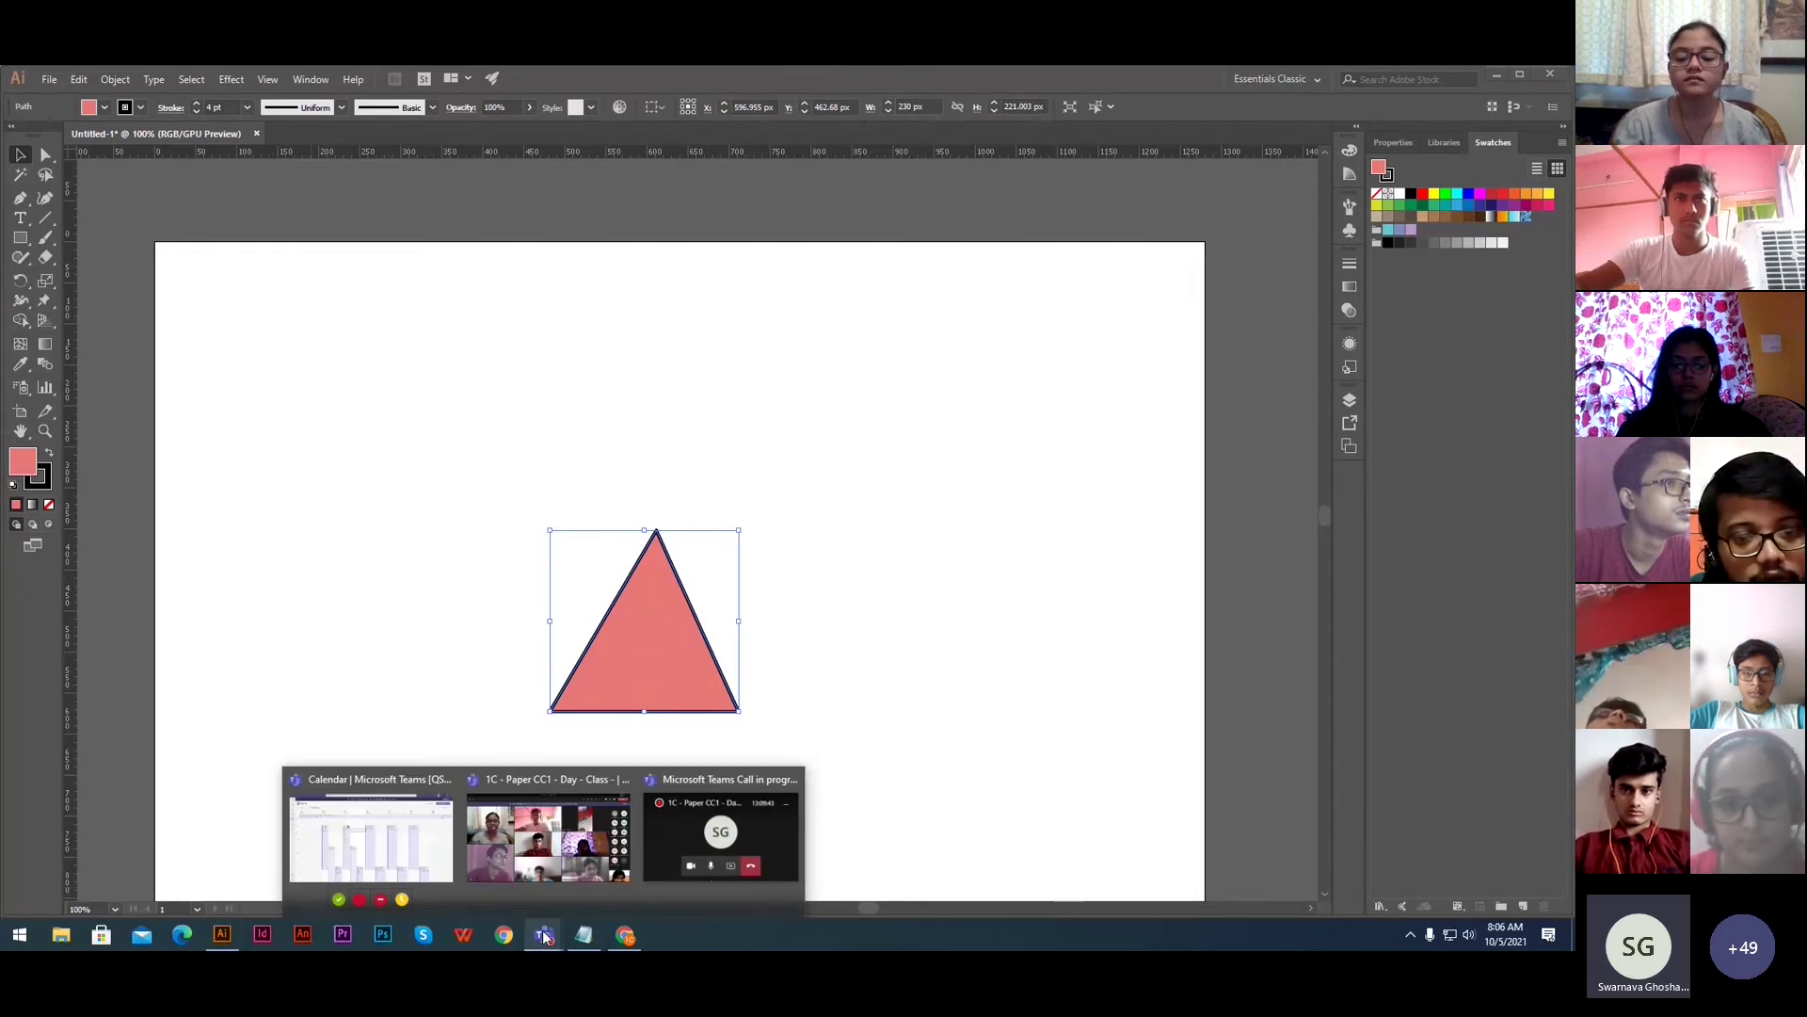
key(a)
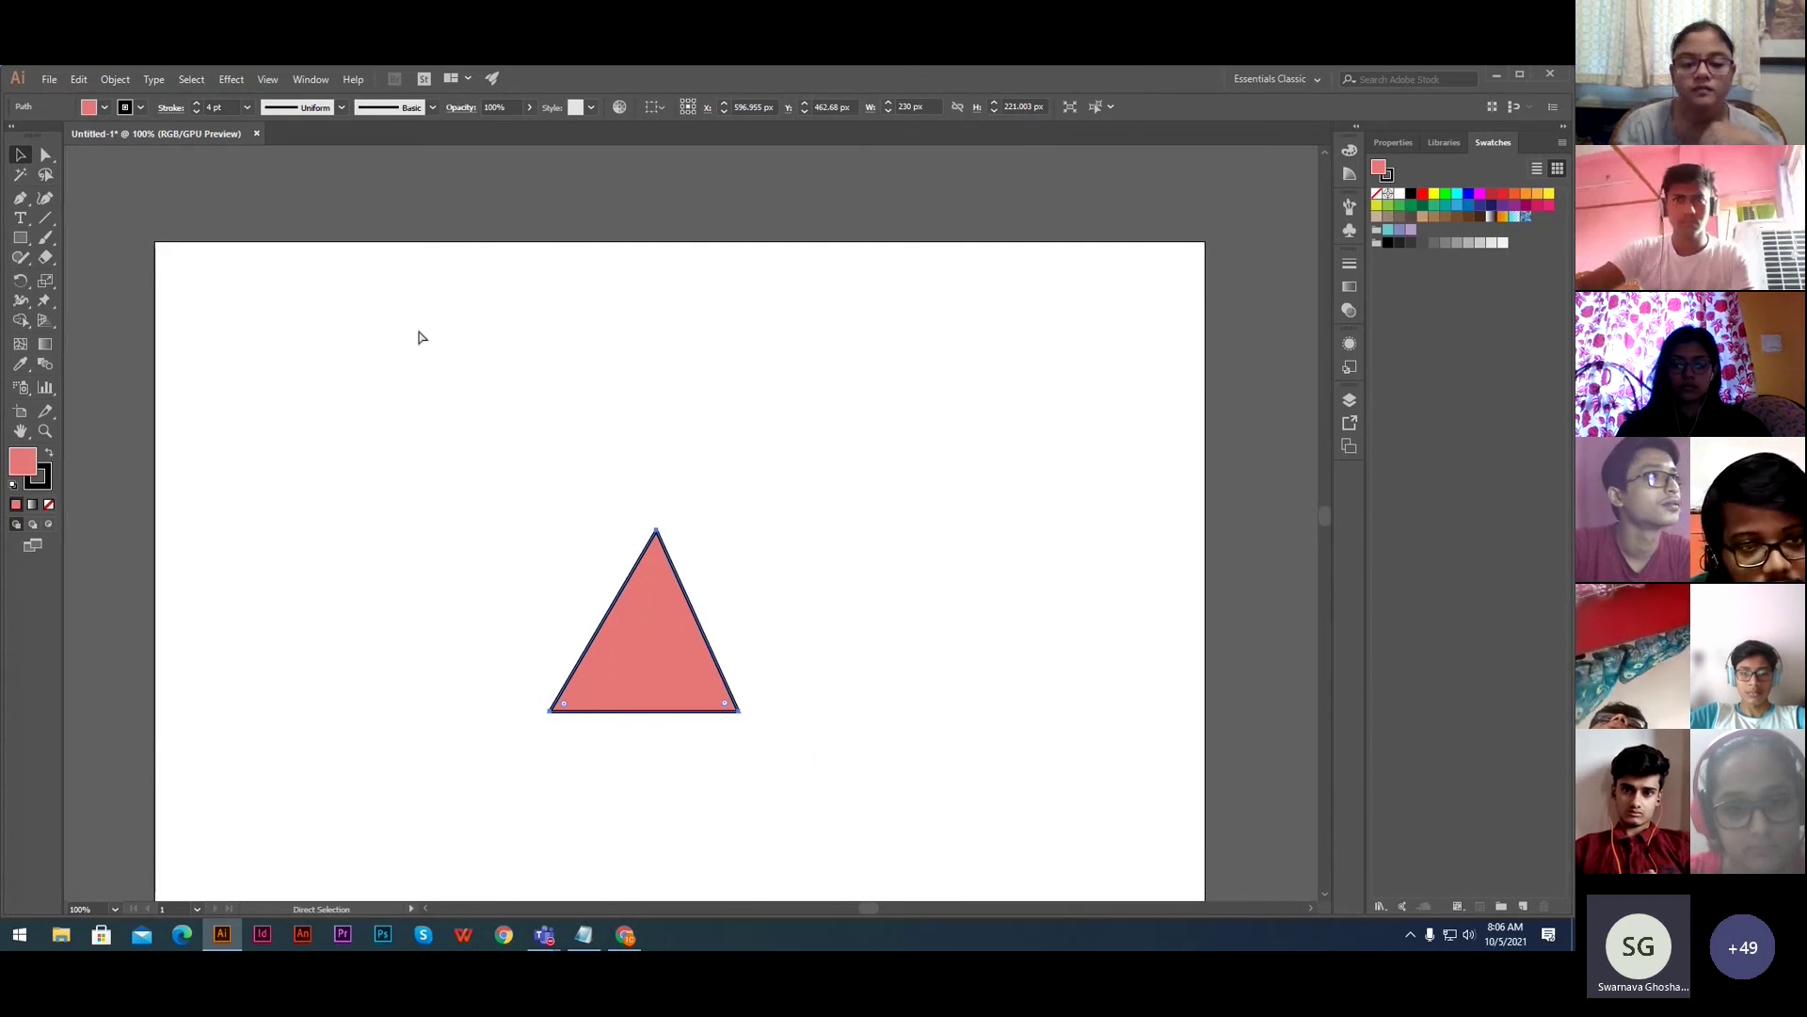
key(ctrl+r)
key(v)
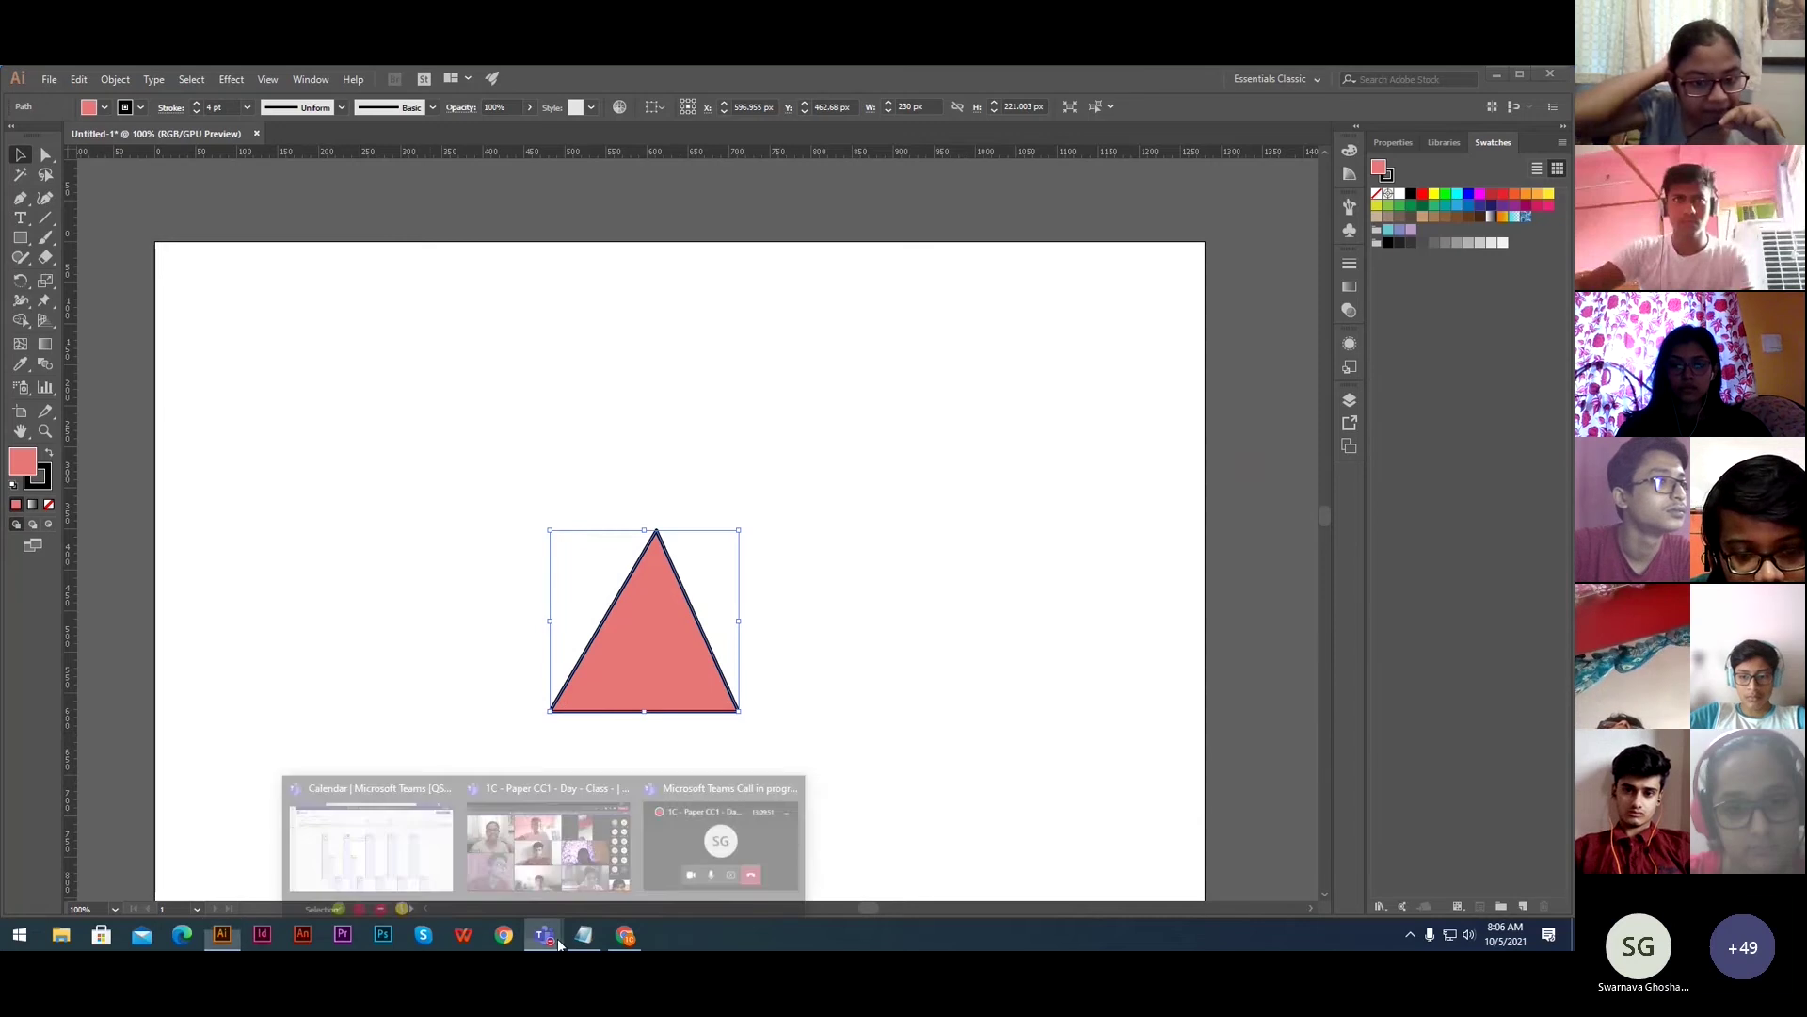
- Check the class meeting window in Teams and return to the triangle drawing in Illustrator
click(537, 876)
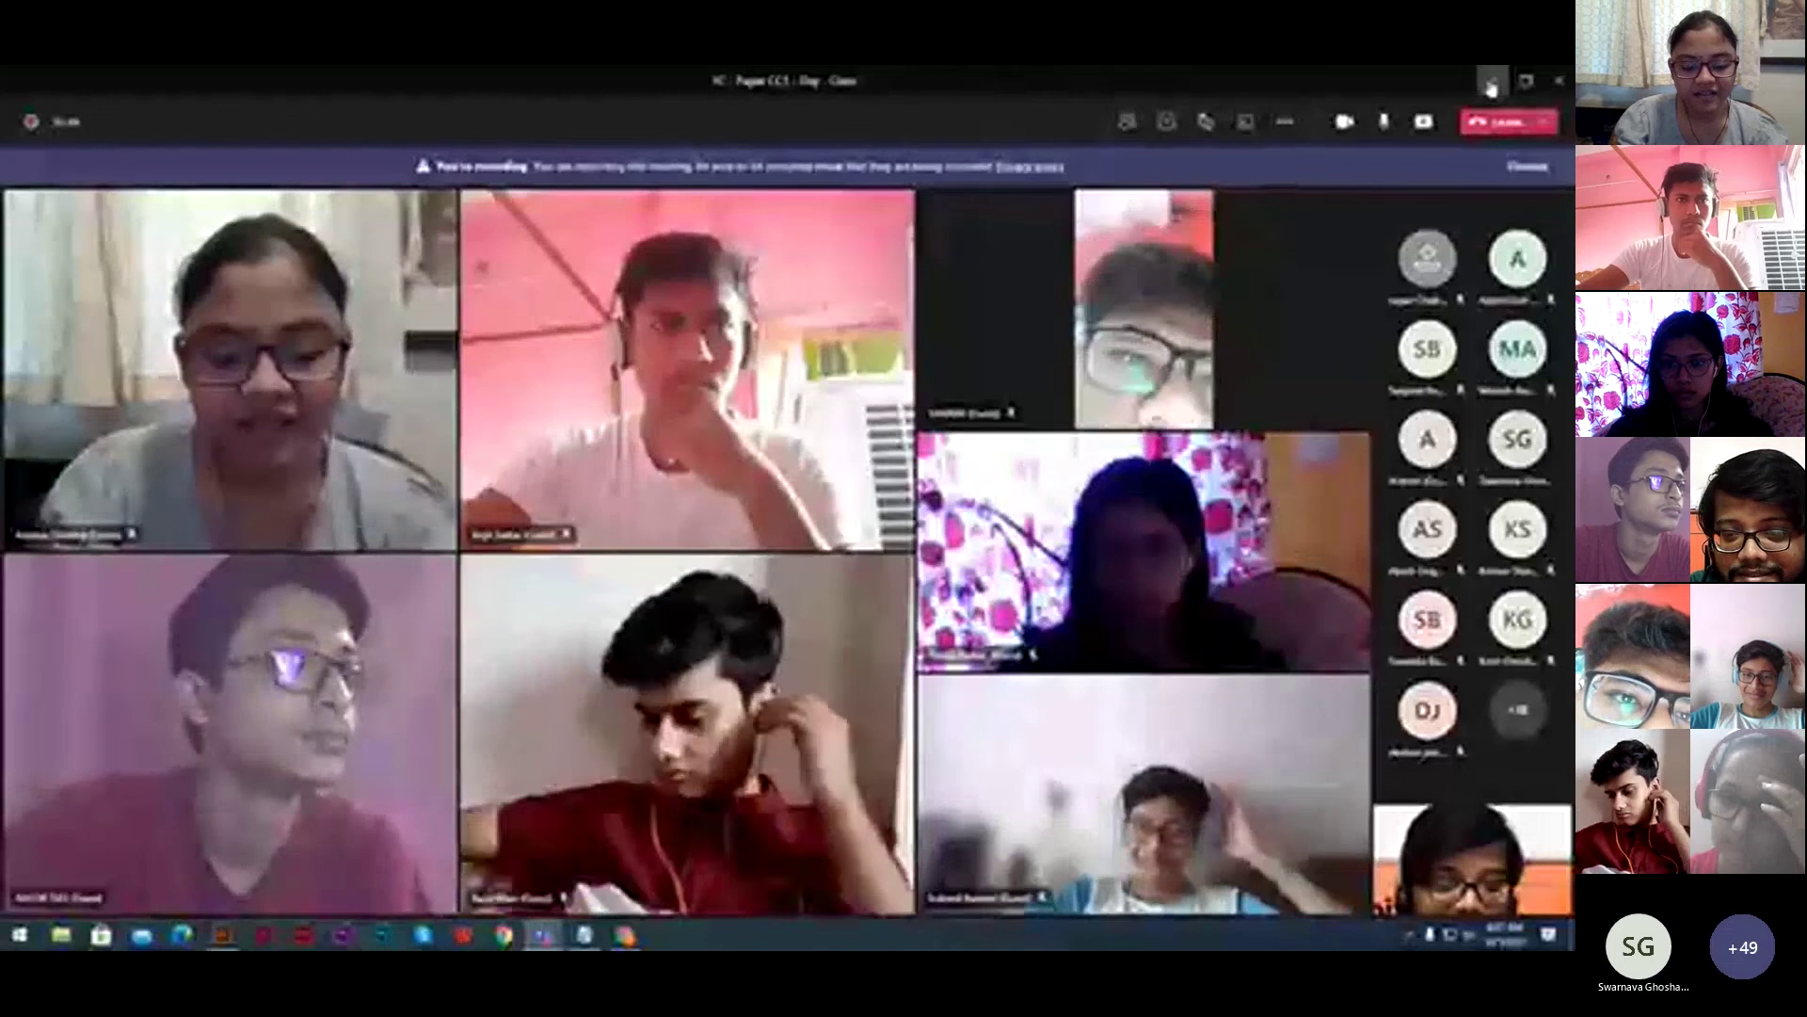
click(1490, 82)
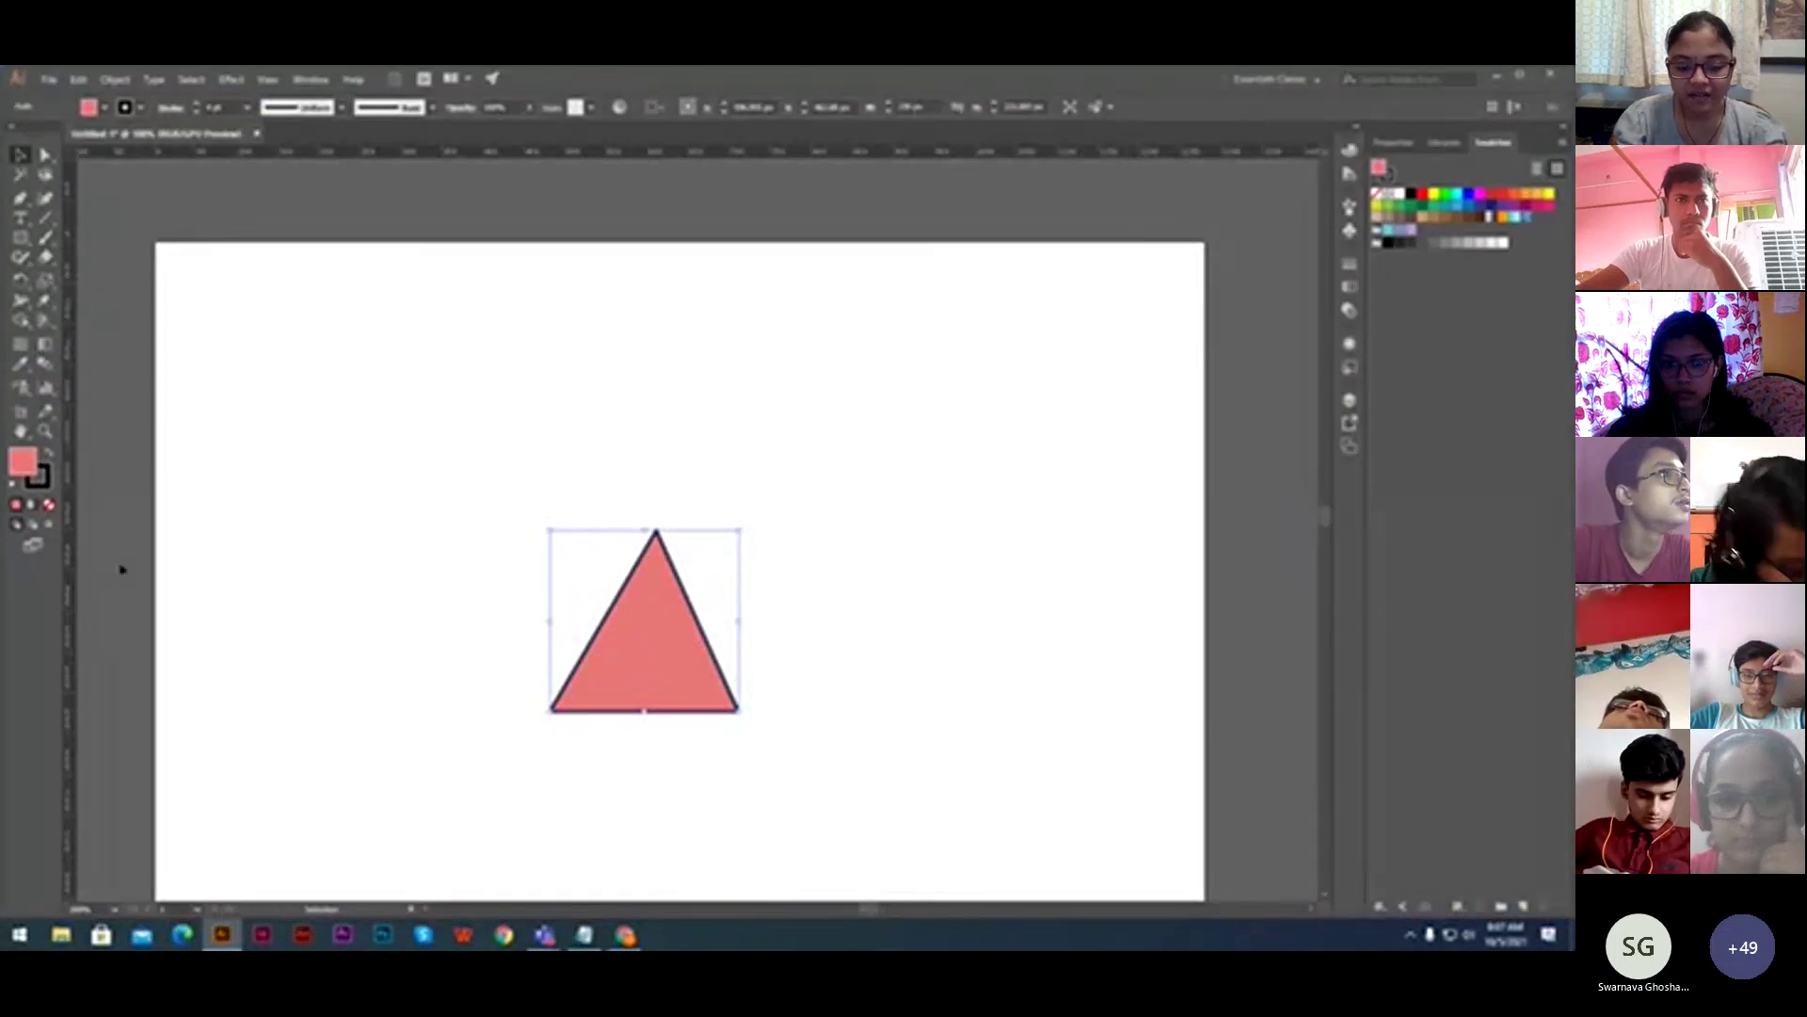
- Place a vertical guide through the midpoint of the triangle's base and move the apex onto it, to X 597.5 px, Y 350 px
drag(71, 556, 646, 609)
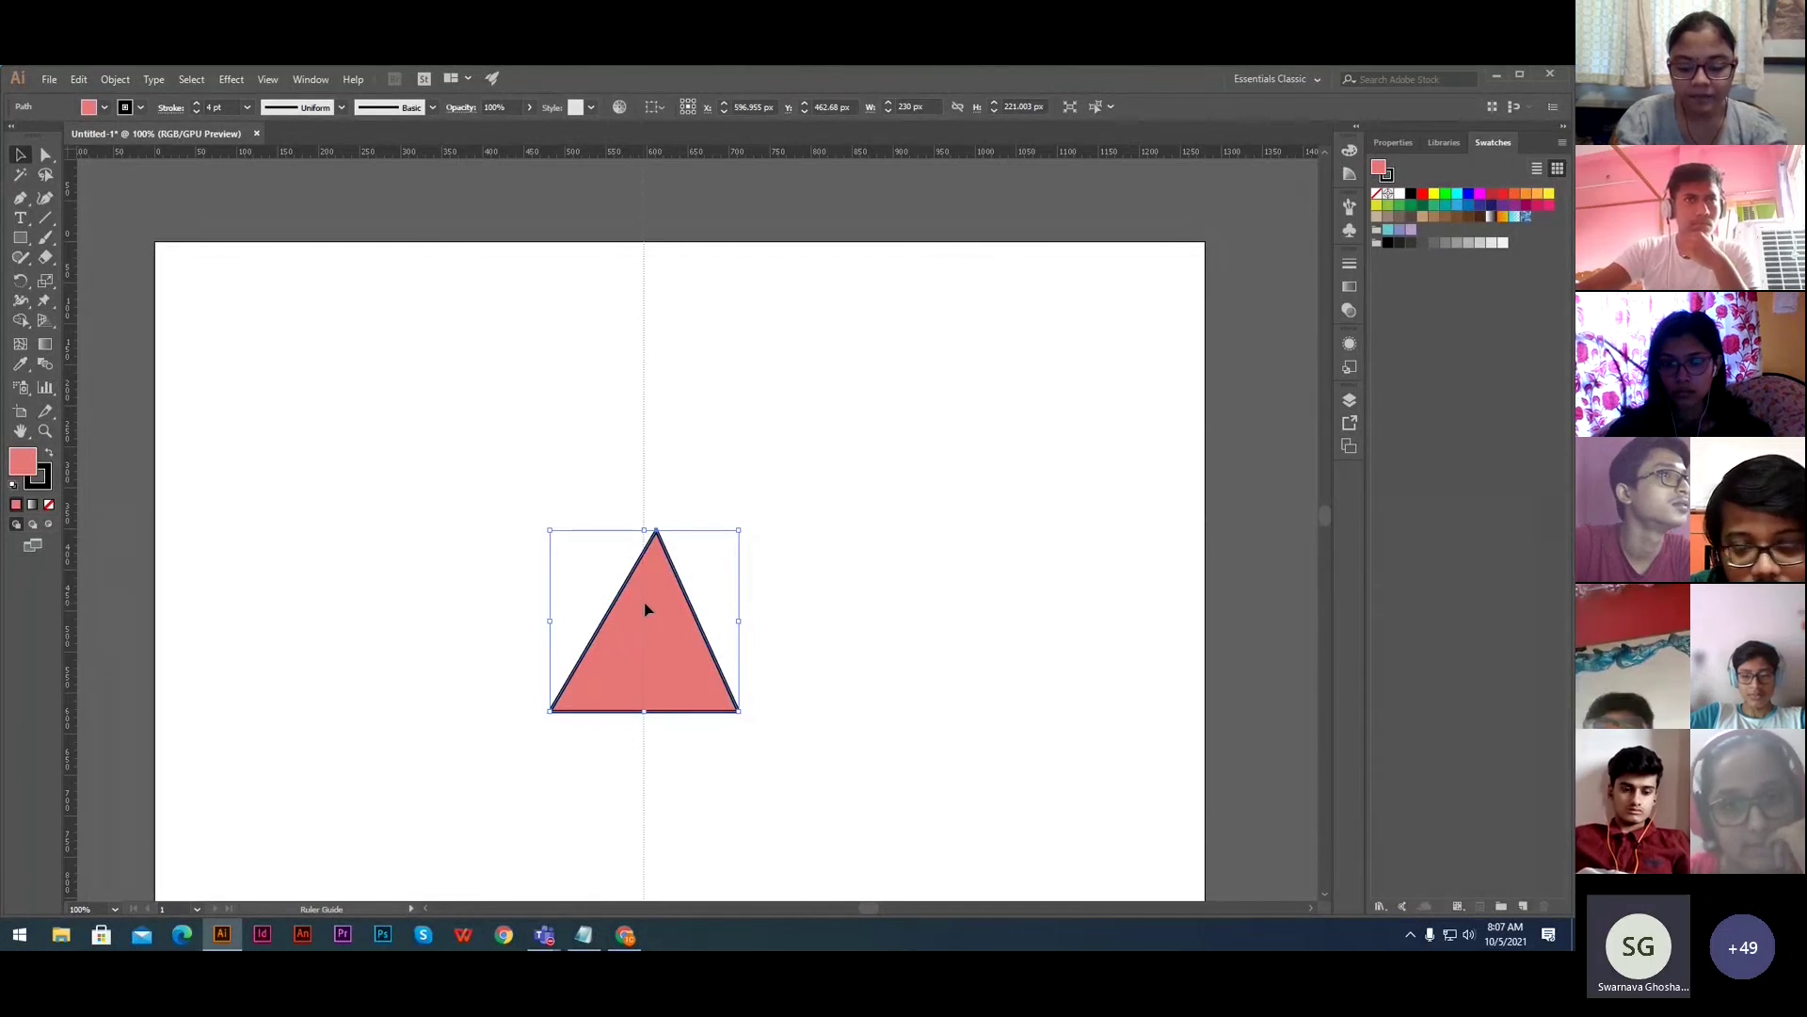
scroll(649, 602, up, 2)
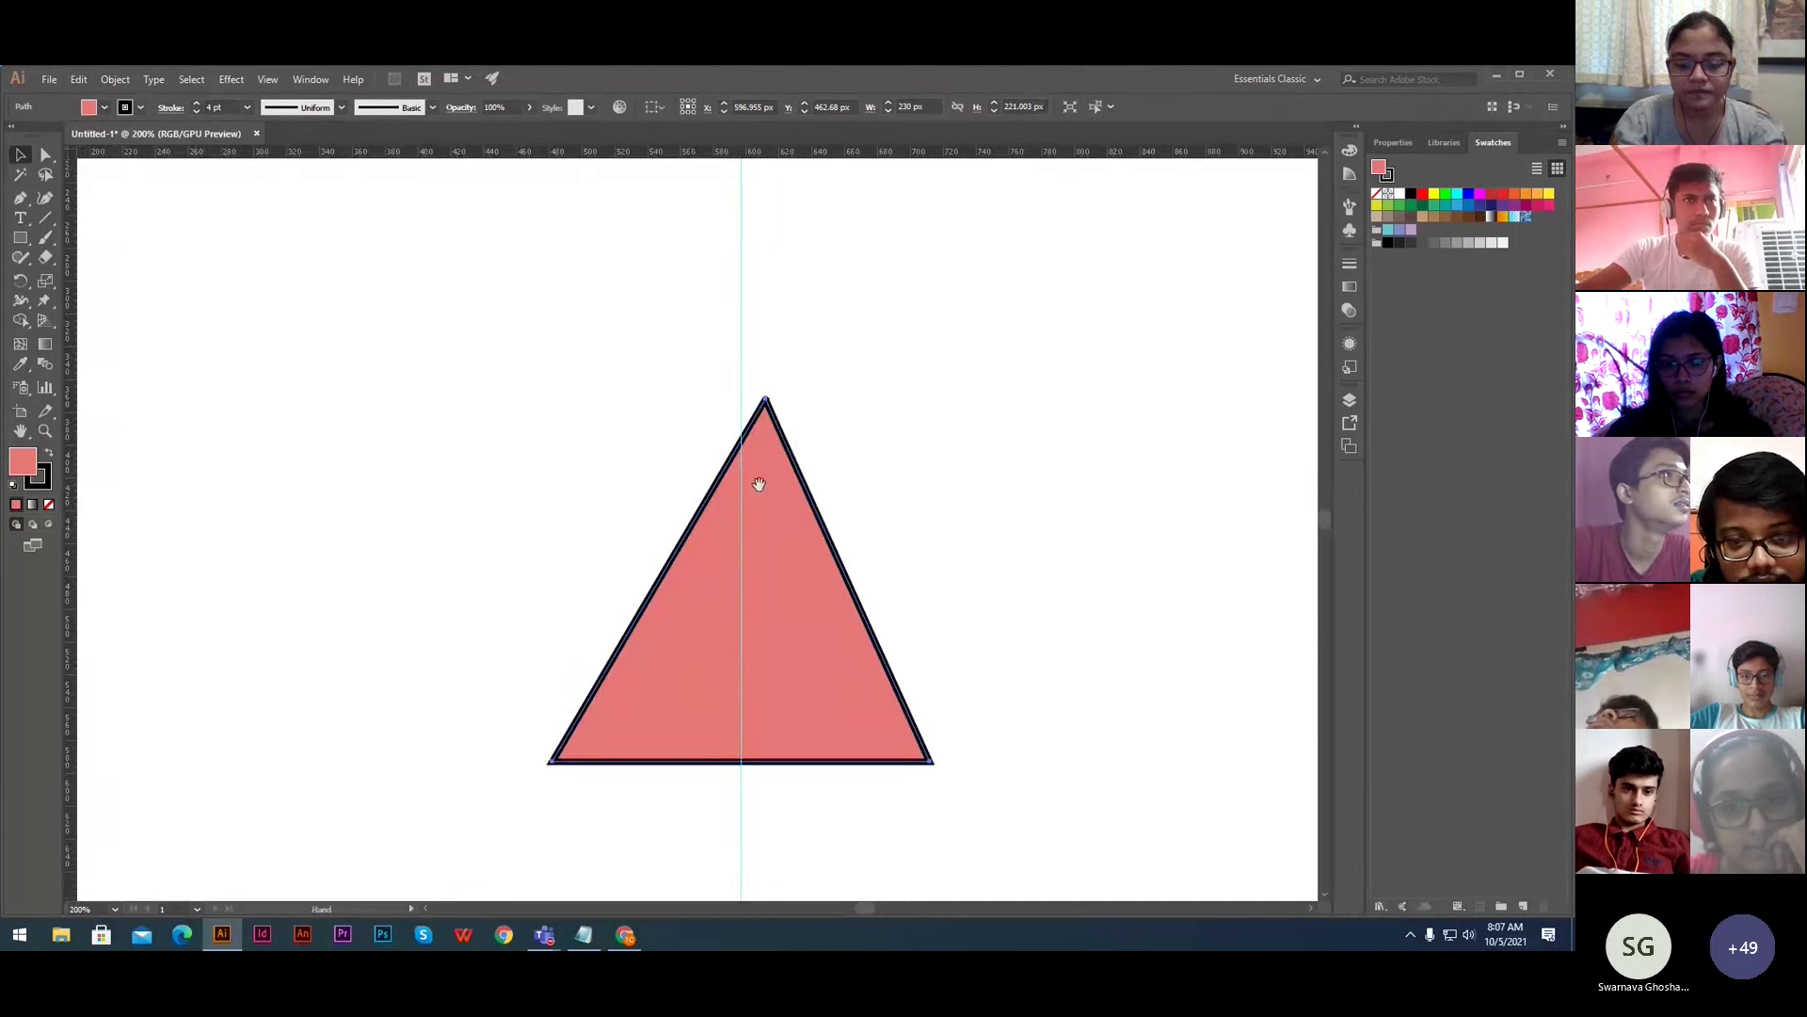
drag(759, 483, 669, 518)
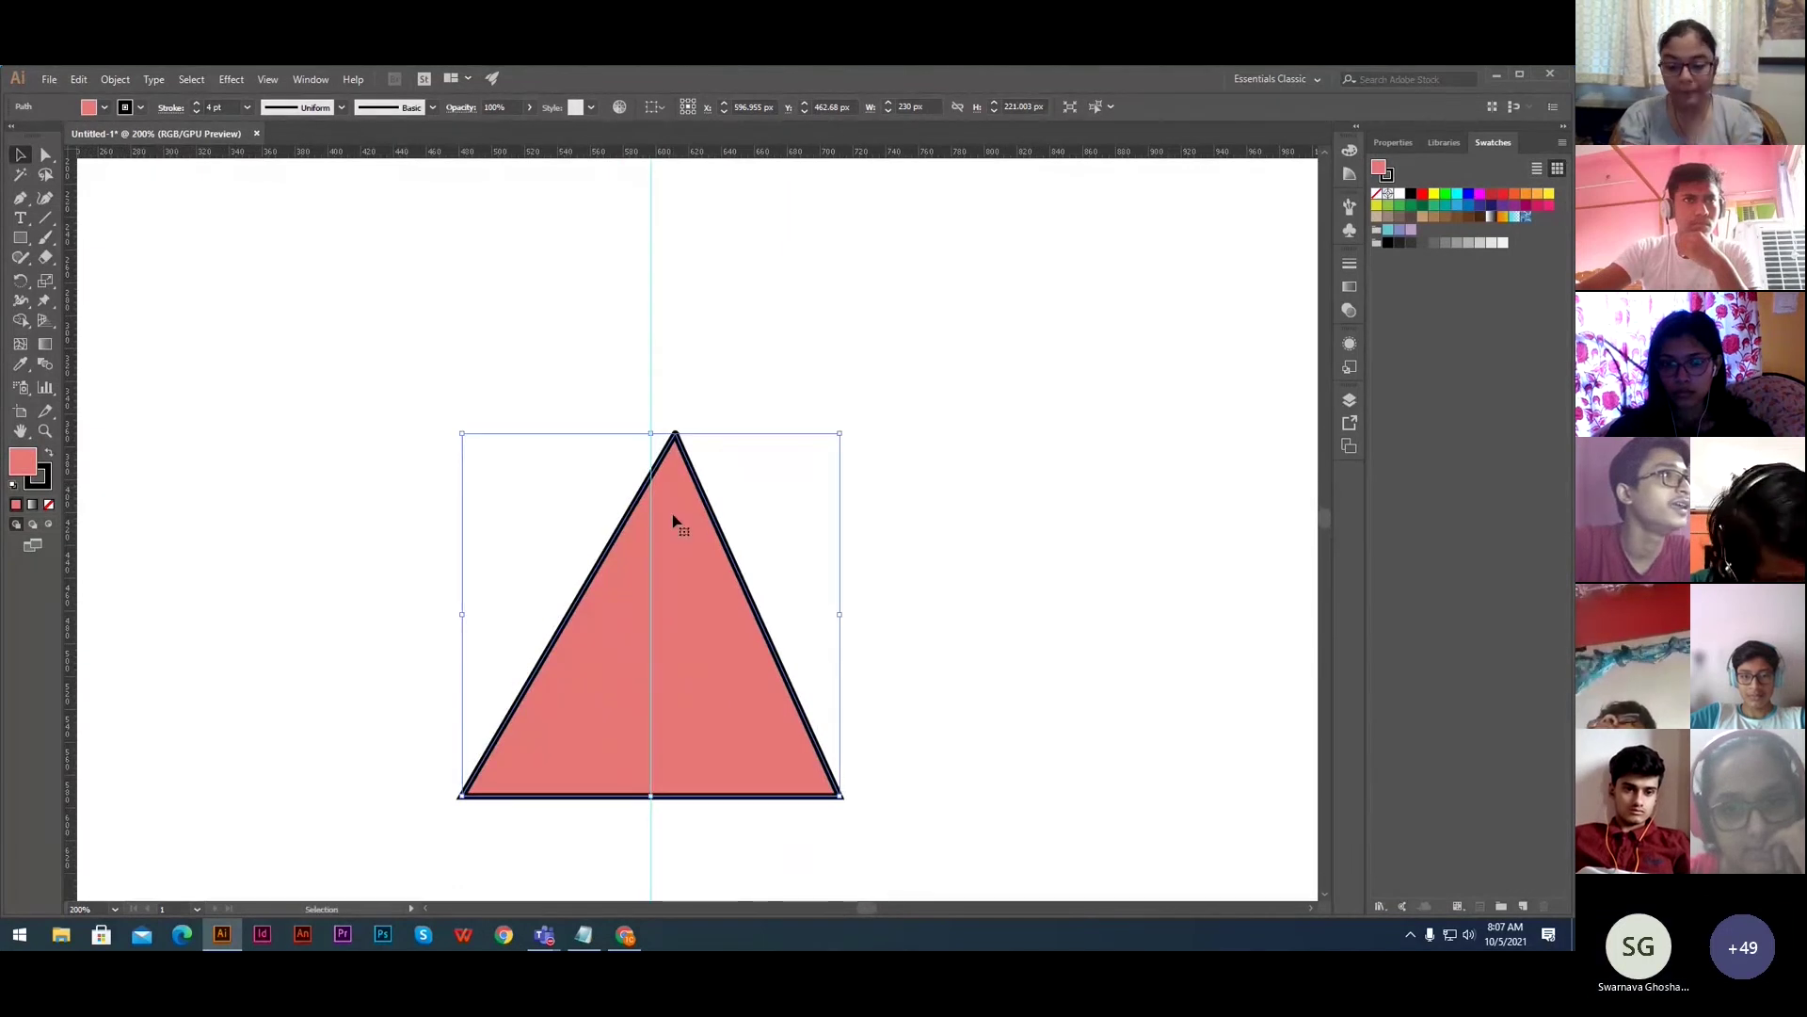
key(a)
drag(675, 434, 651, 430)
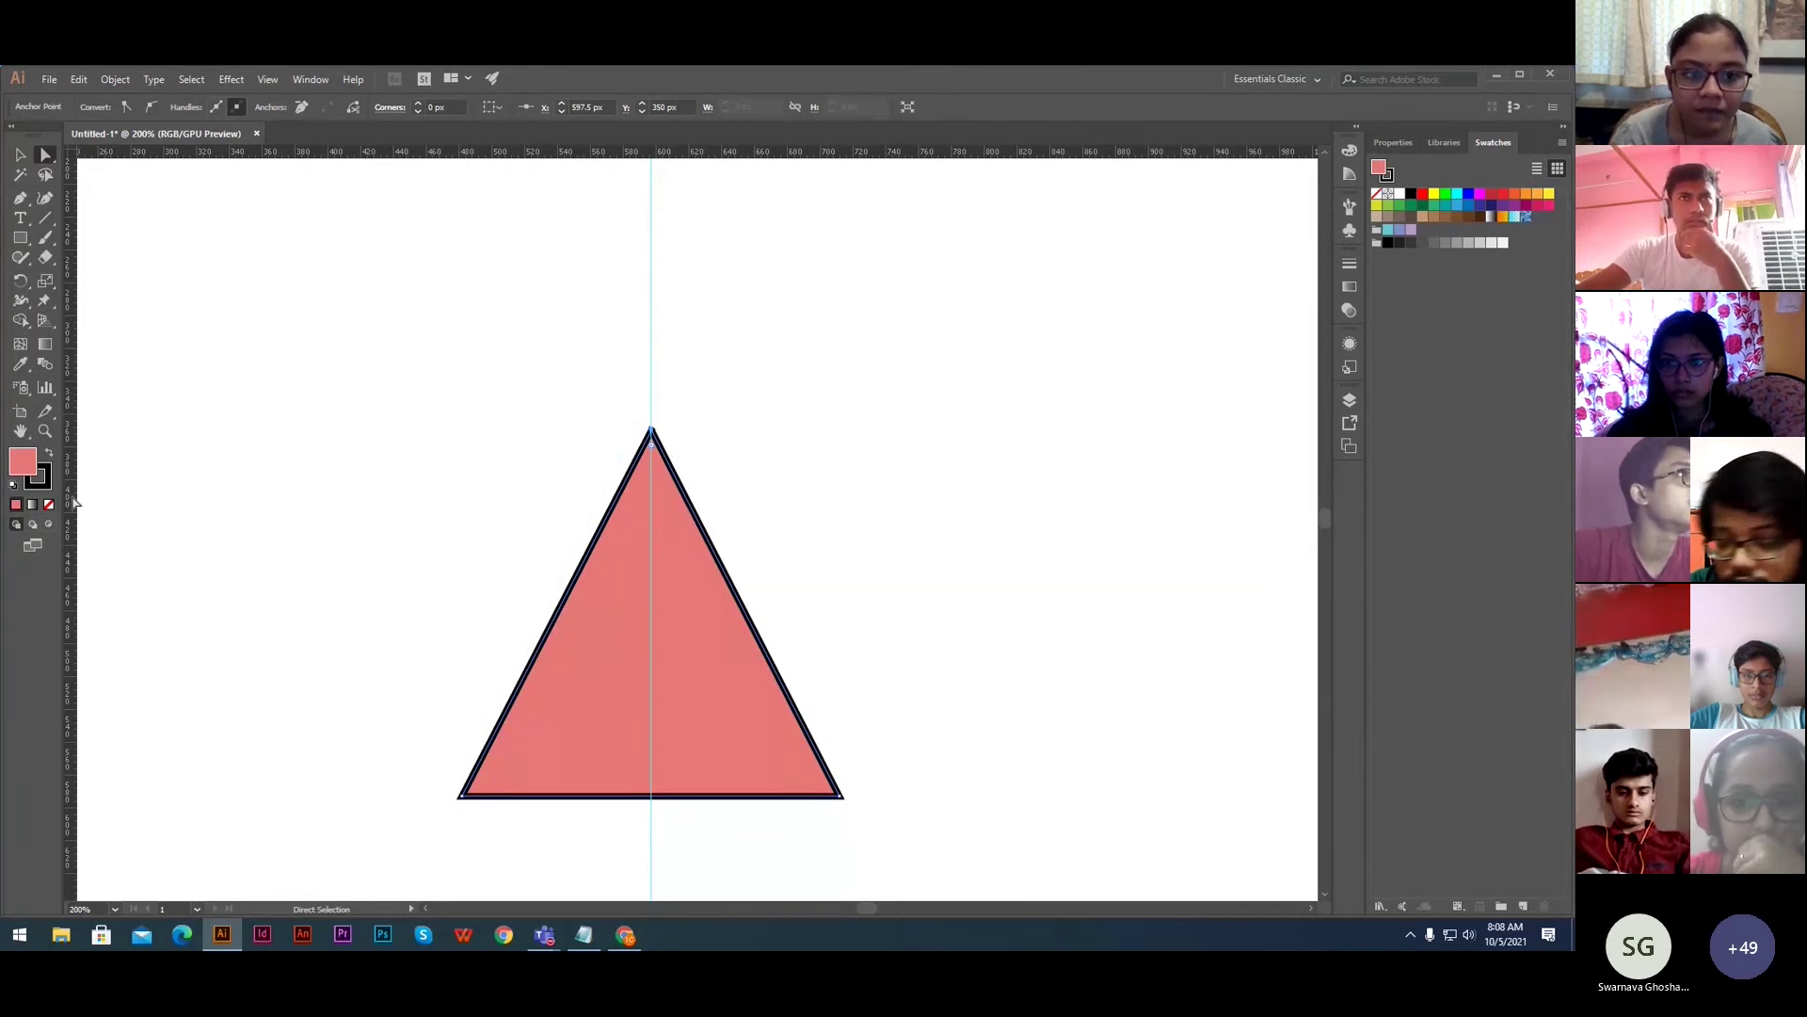
- Deselect the triangle and place a horizontal guide along its base
click(311, 79)
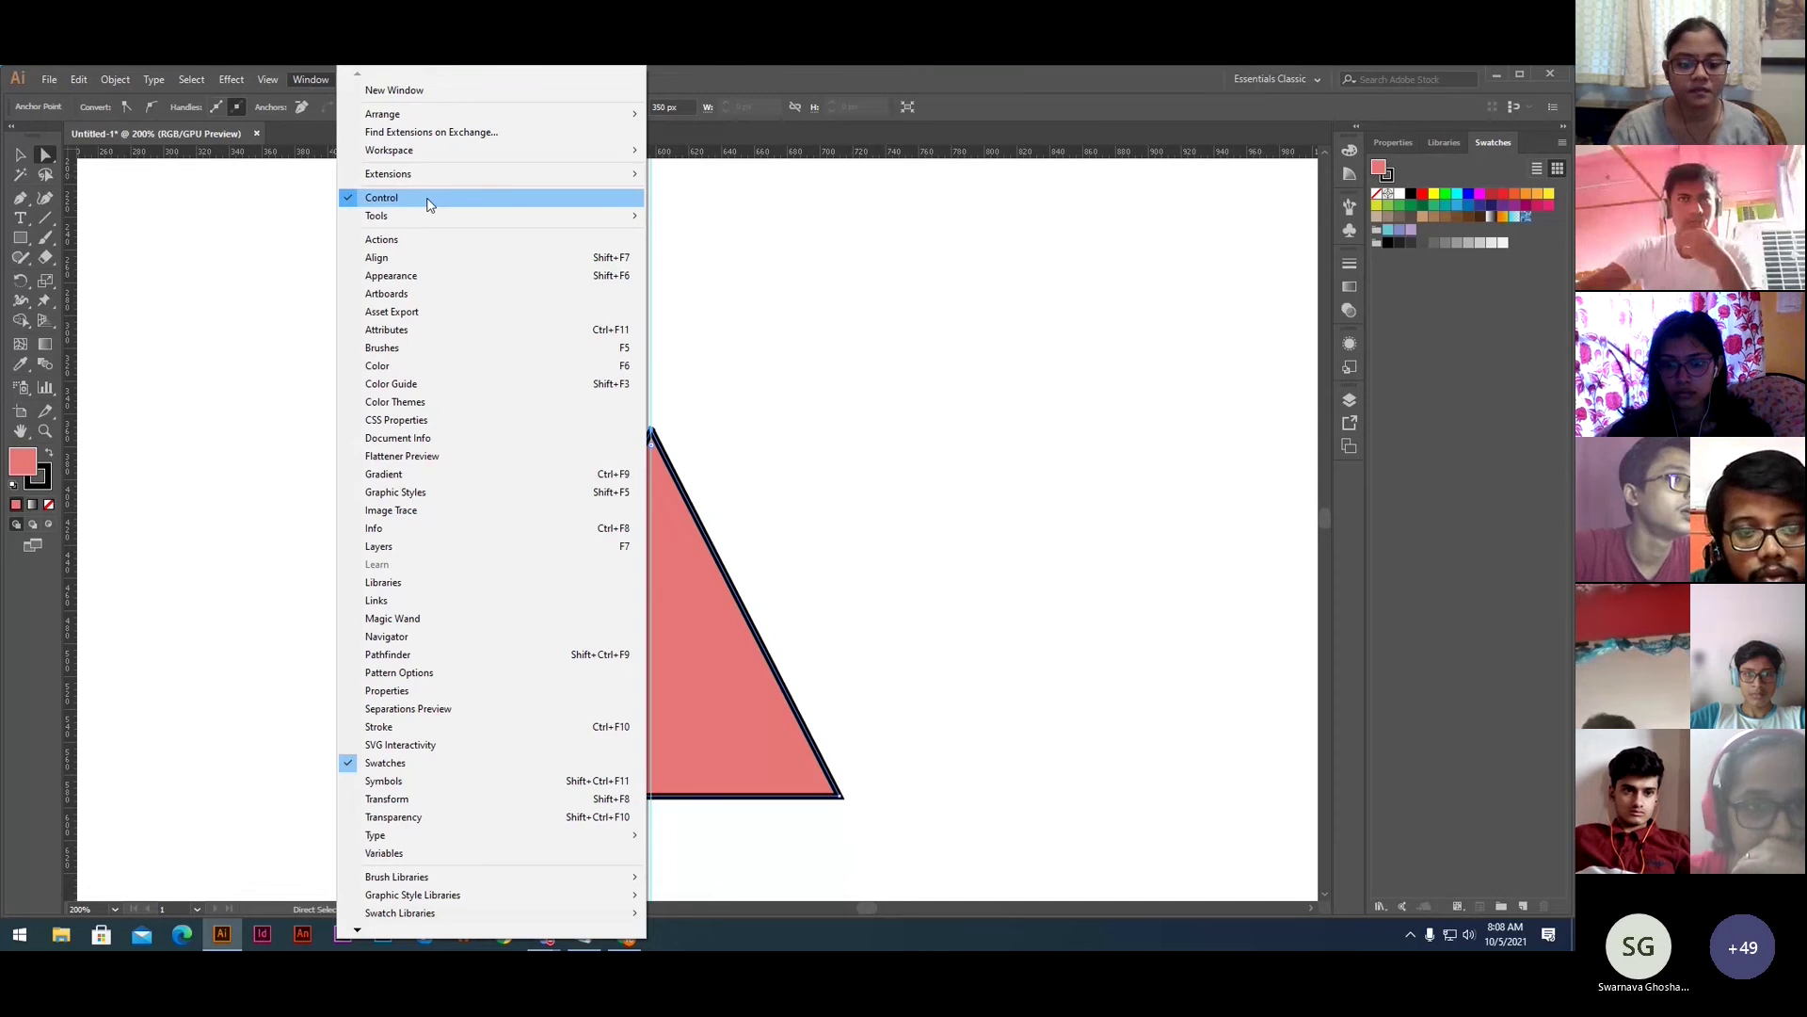
click(988, 375)
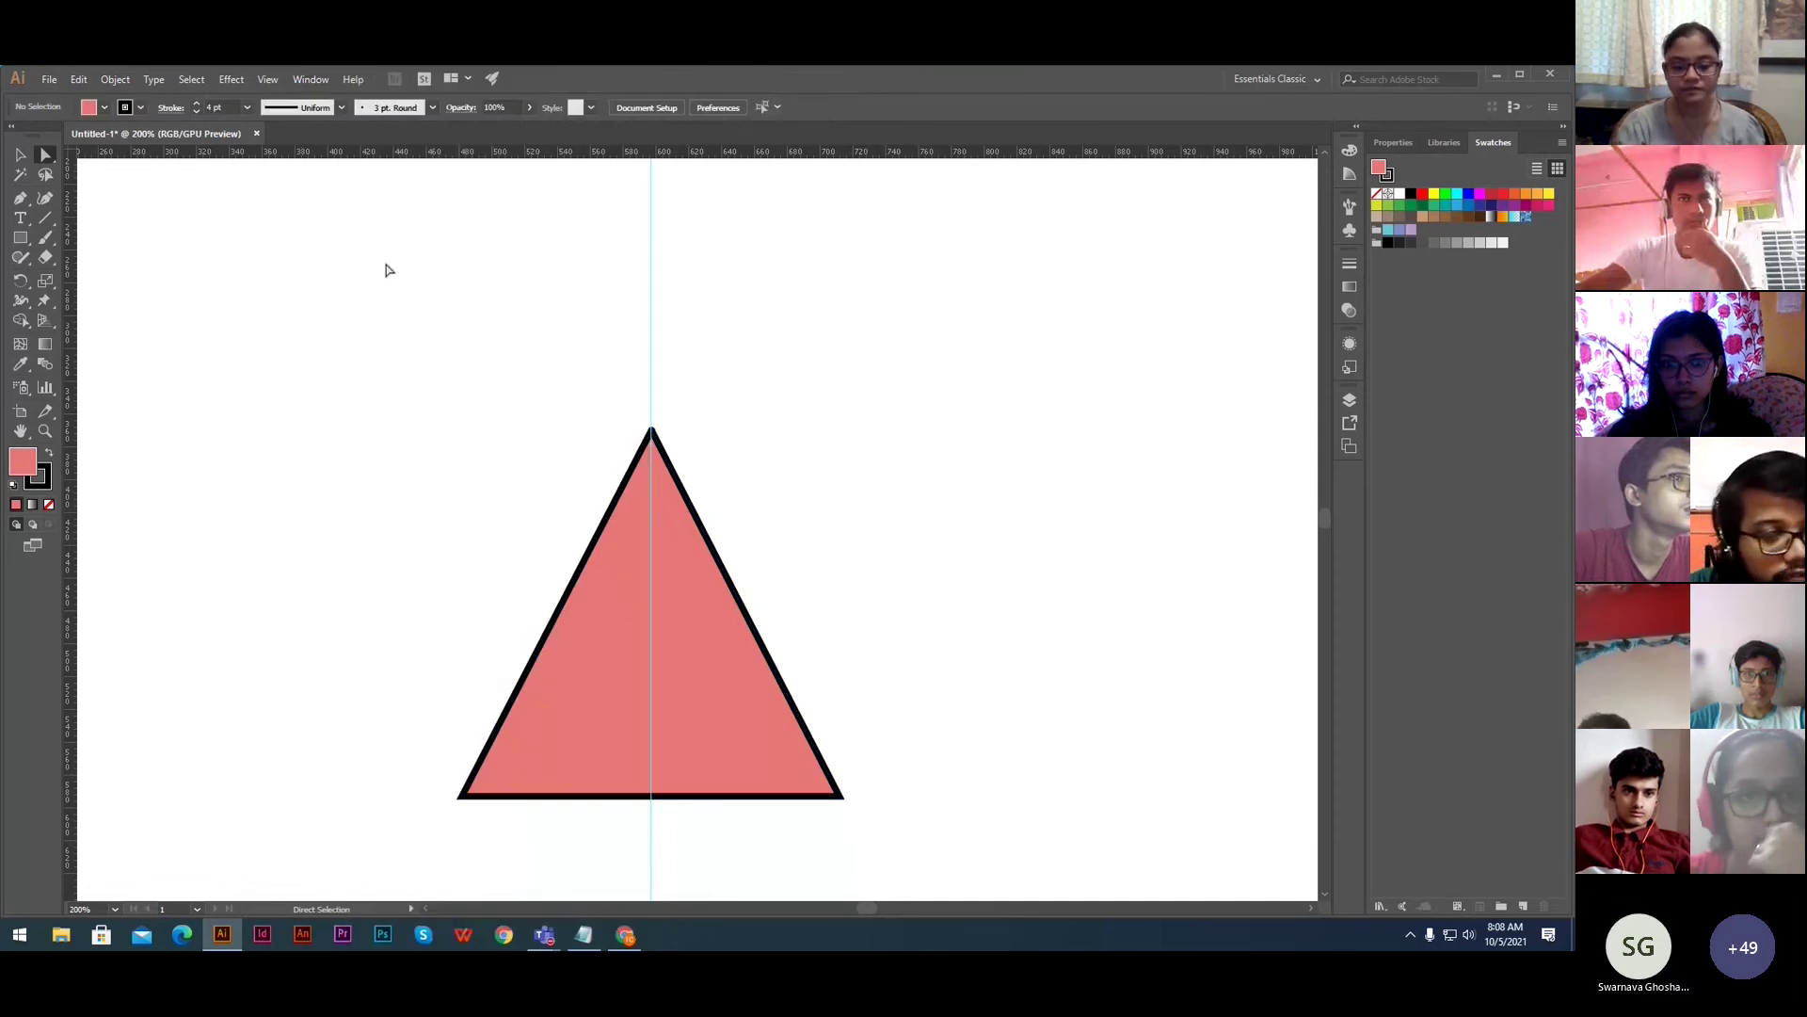
drag(593, 154, 605, 802)
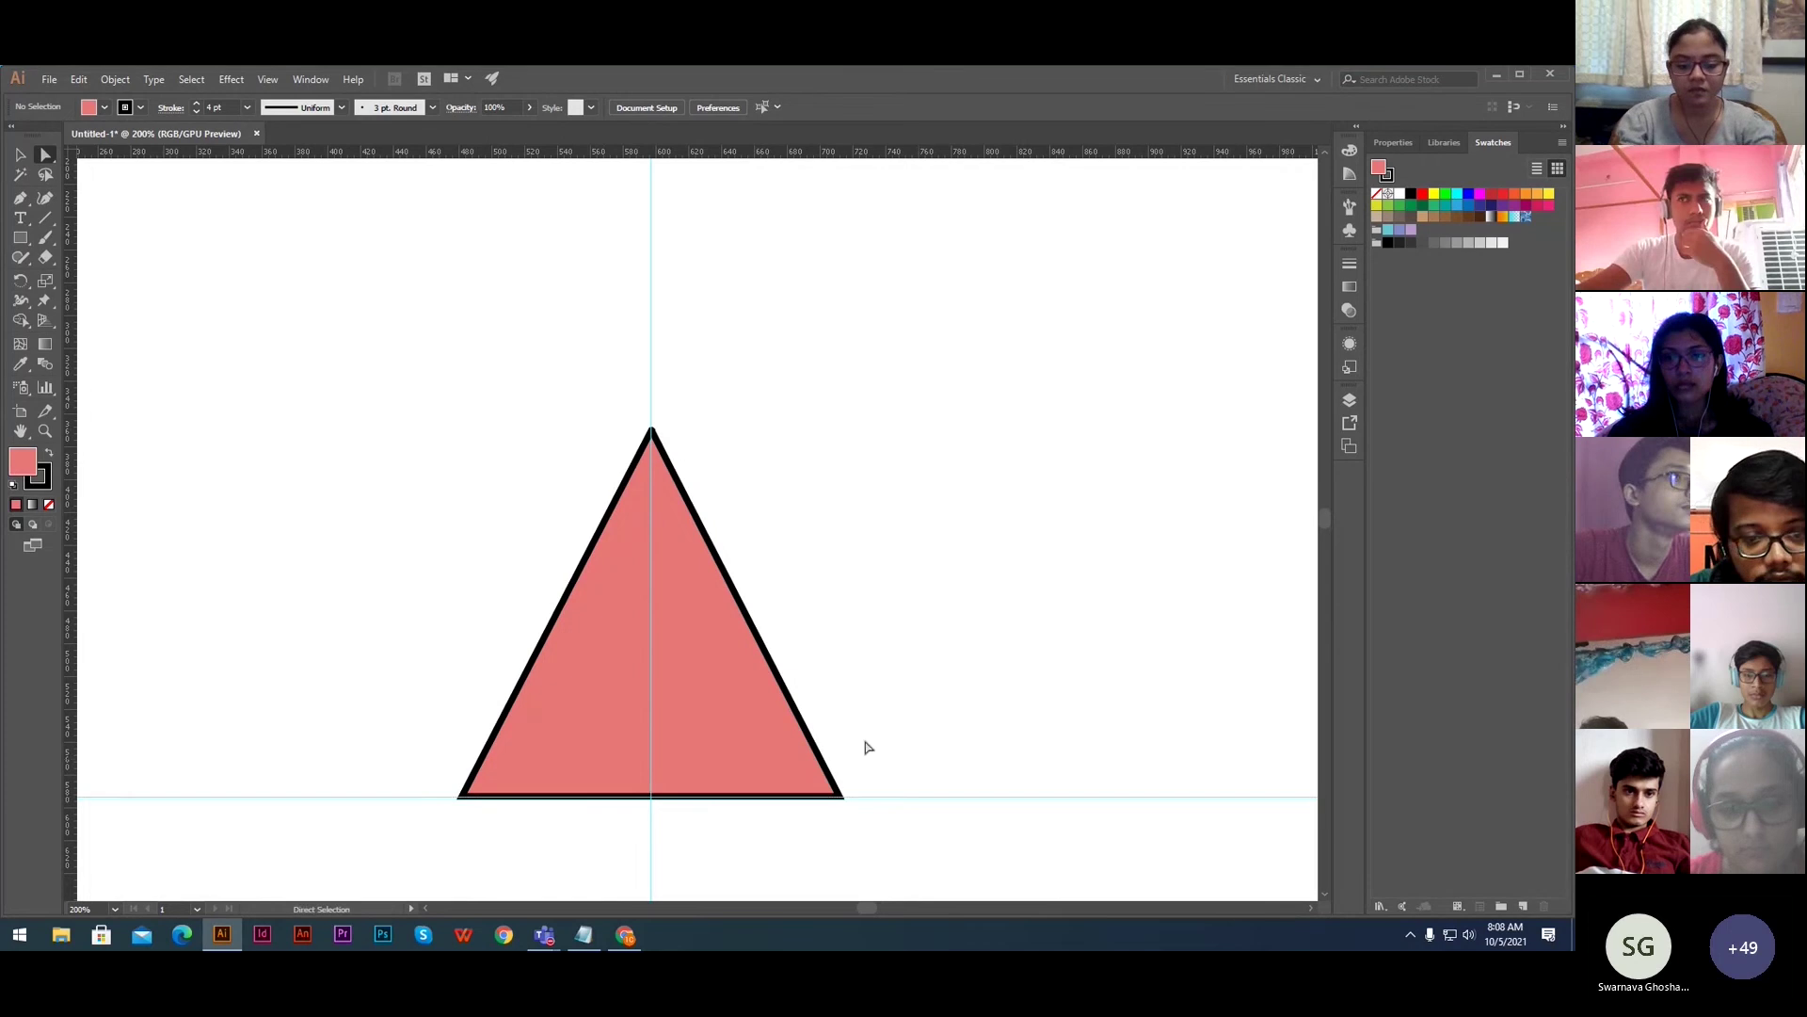
key(ctrl+0)
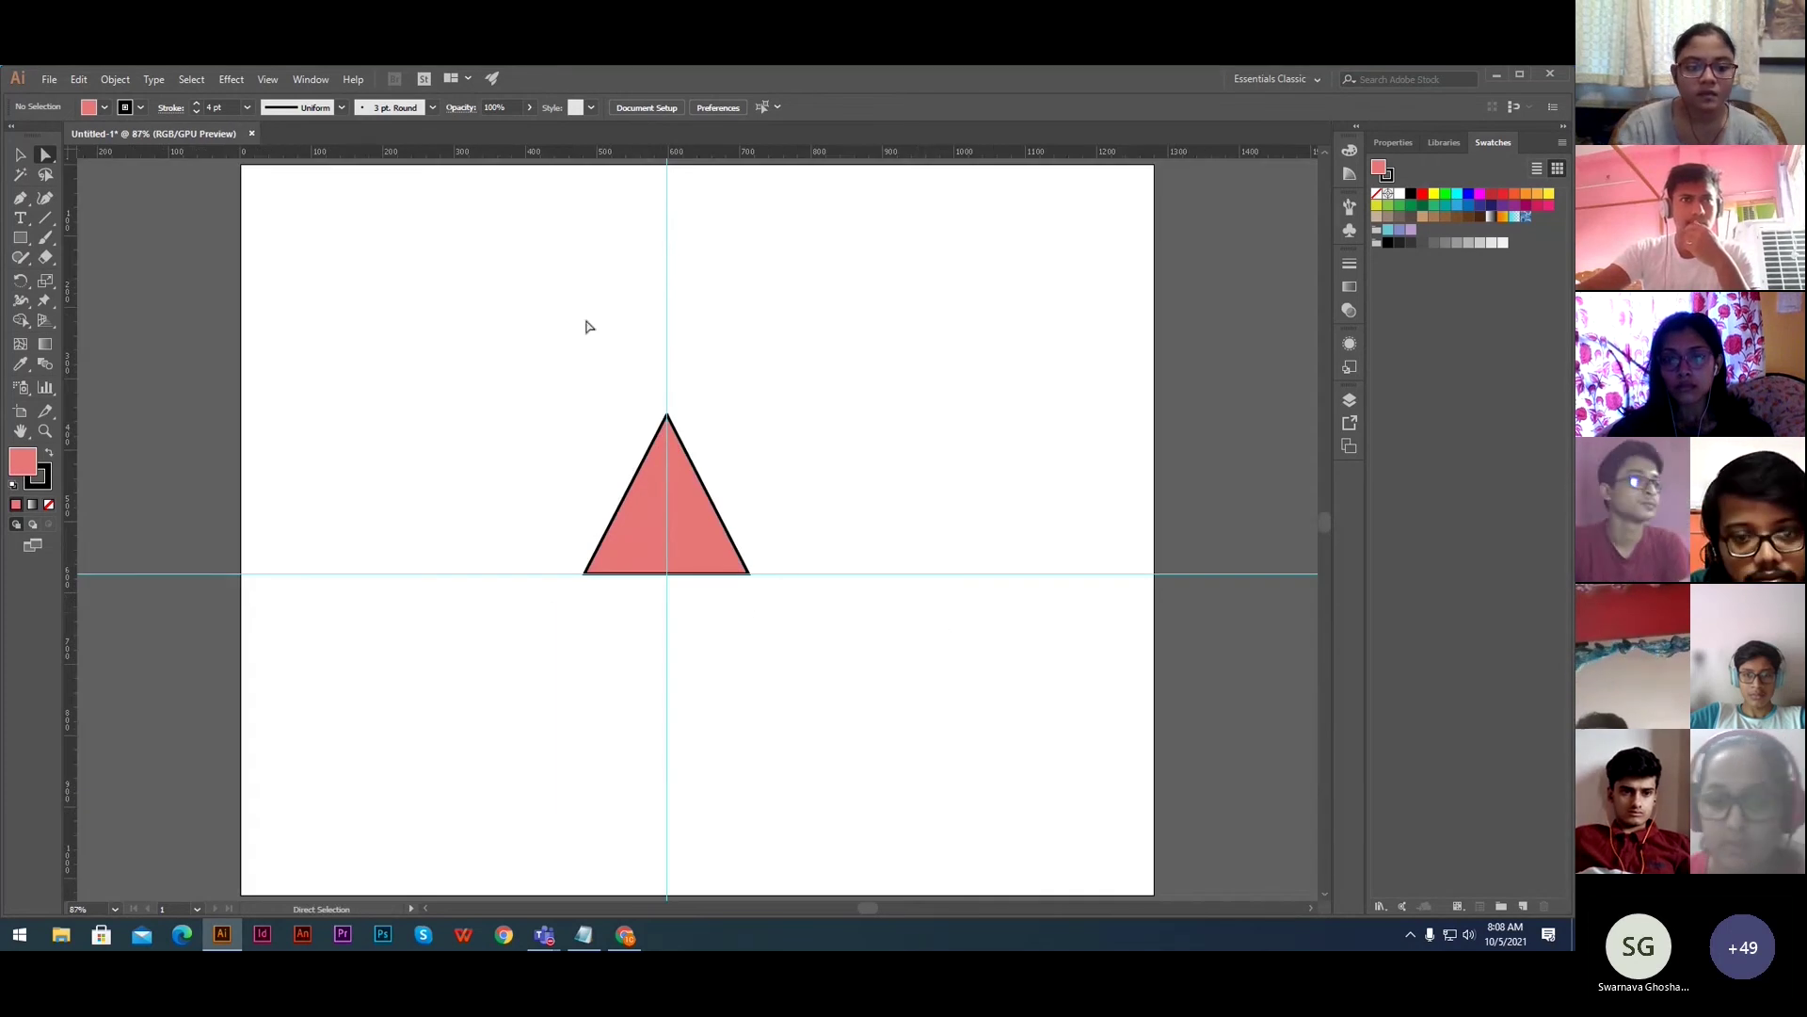
- Try to select the vertical guide above the triangle with the Direct Selection tool, and switch to the Selection tool
drag(610, 283, 781, 350)
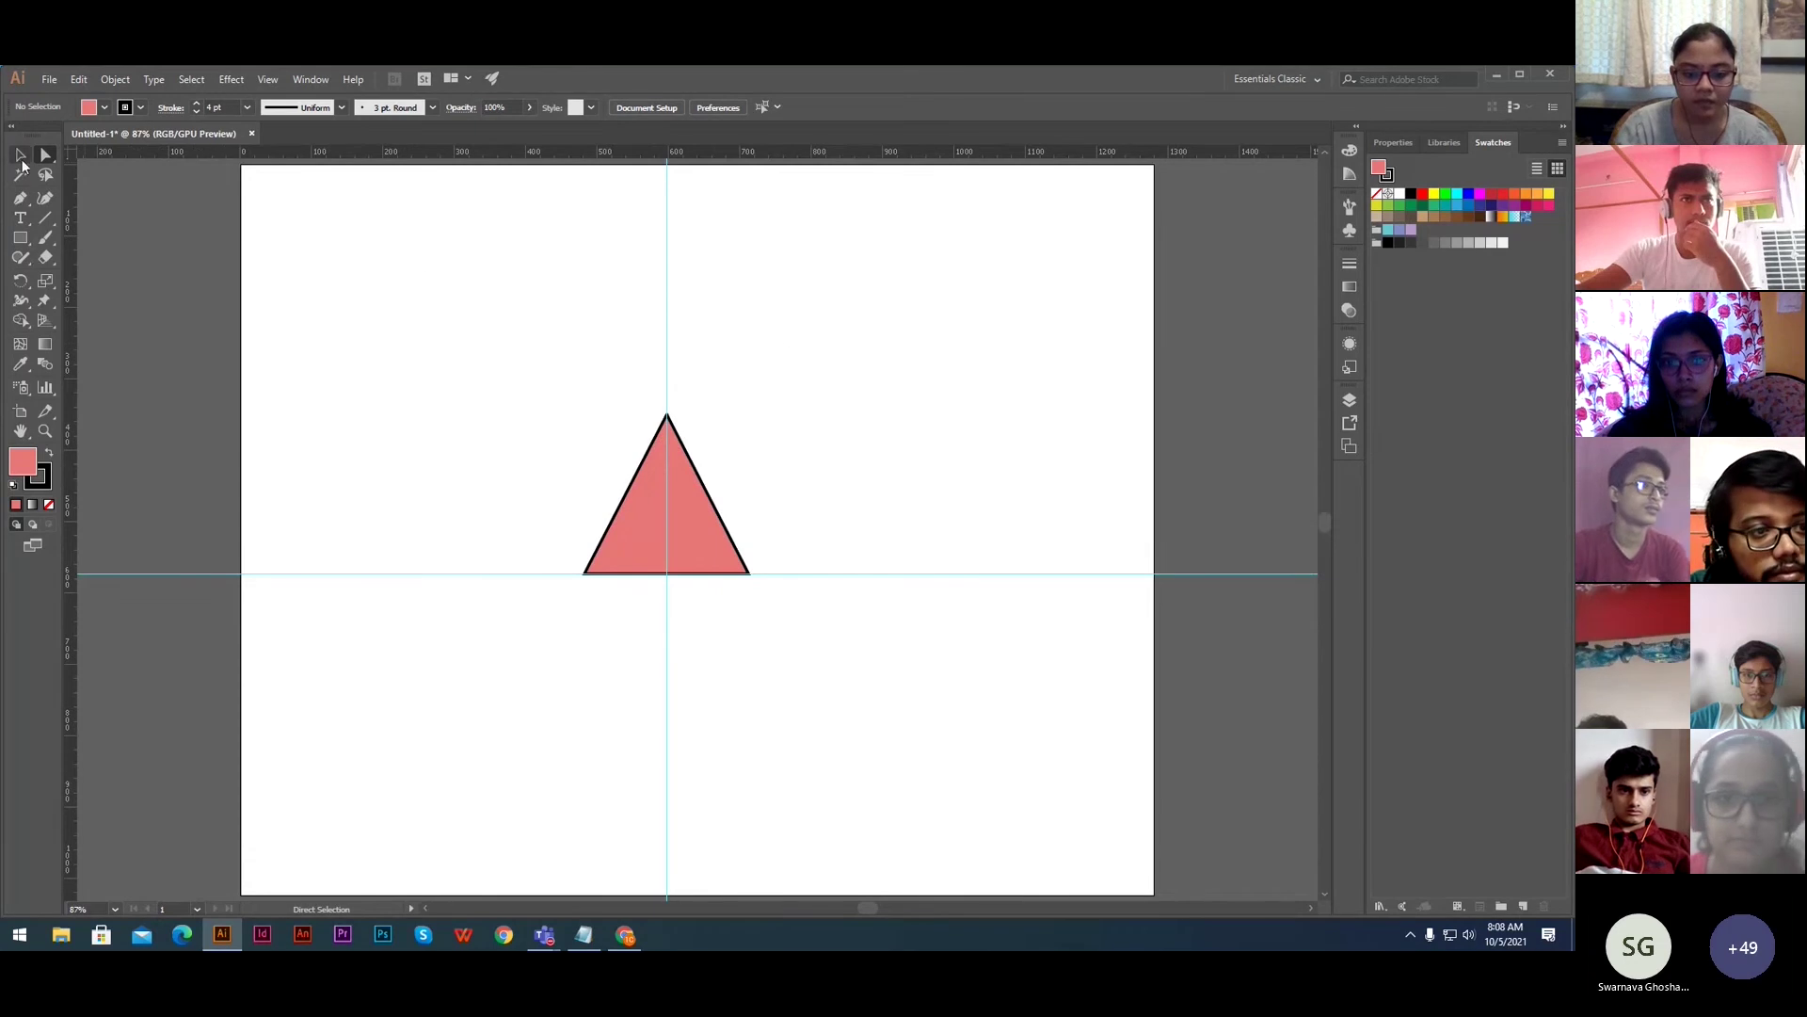
click(21, 155)
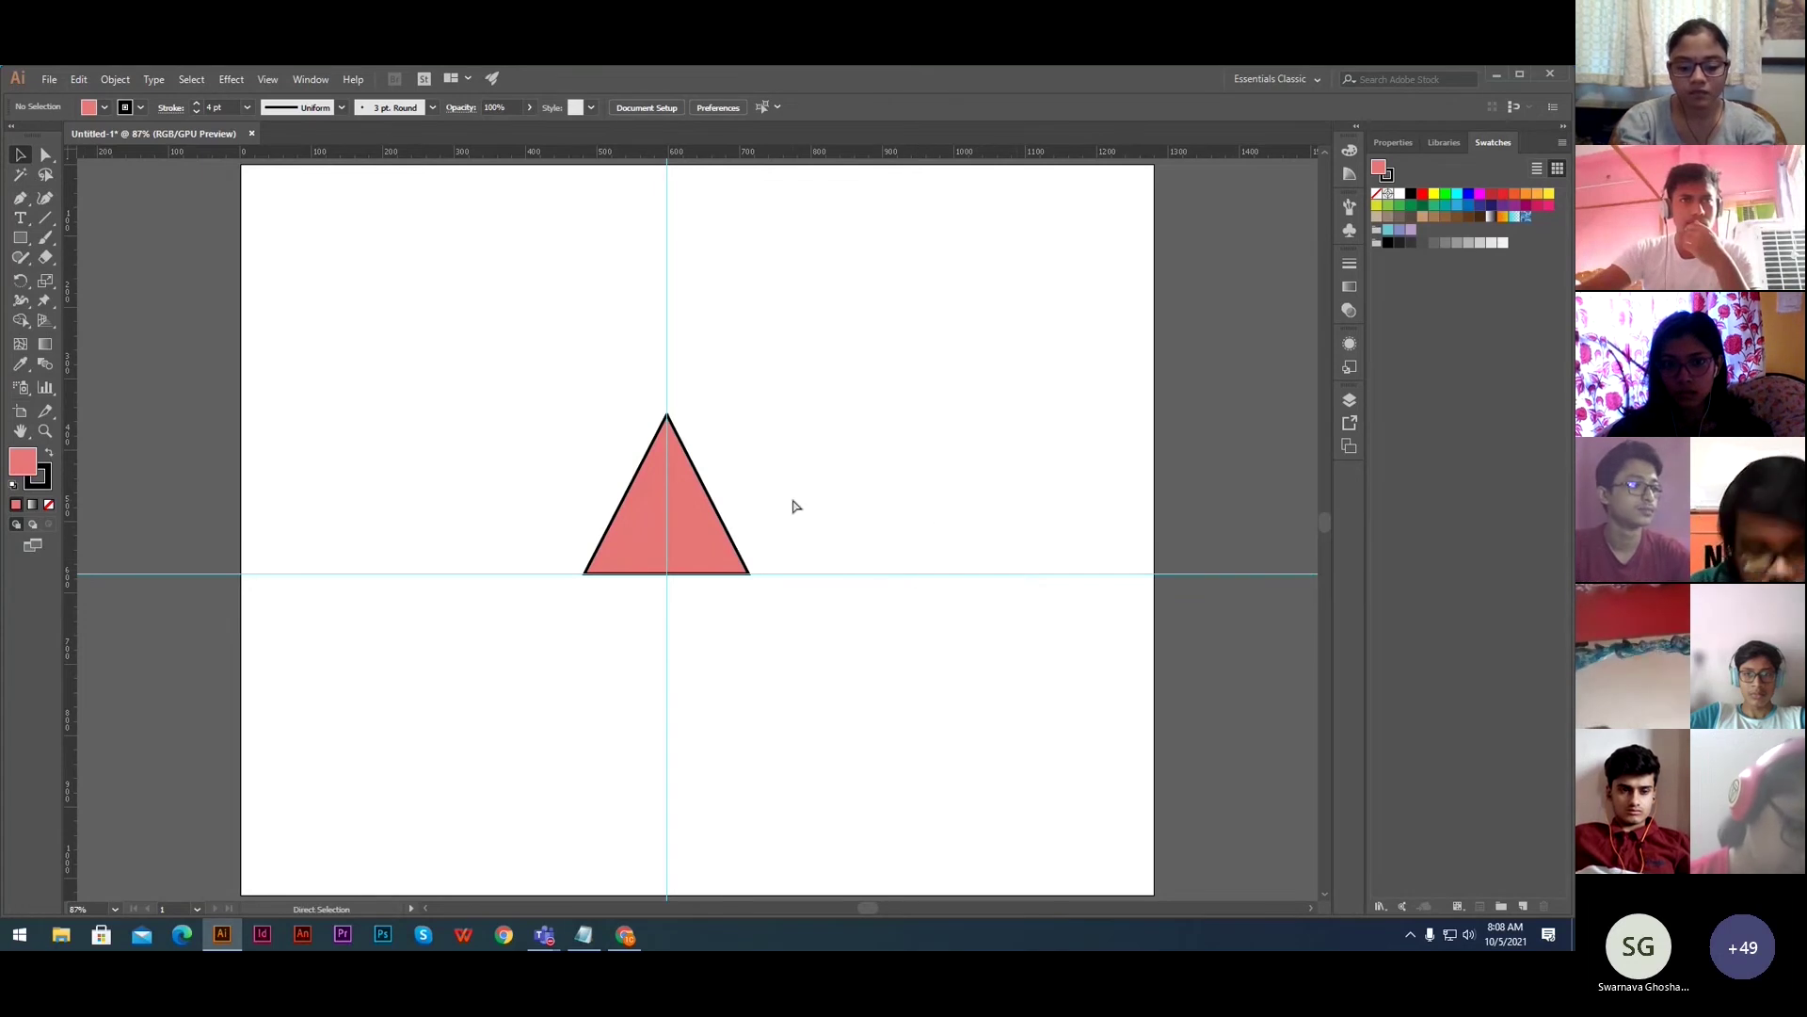
key(ctrl+minus)
key(ctrl+minus)
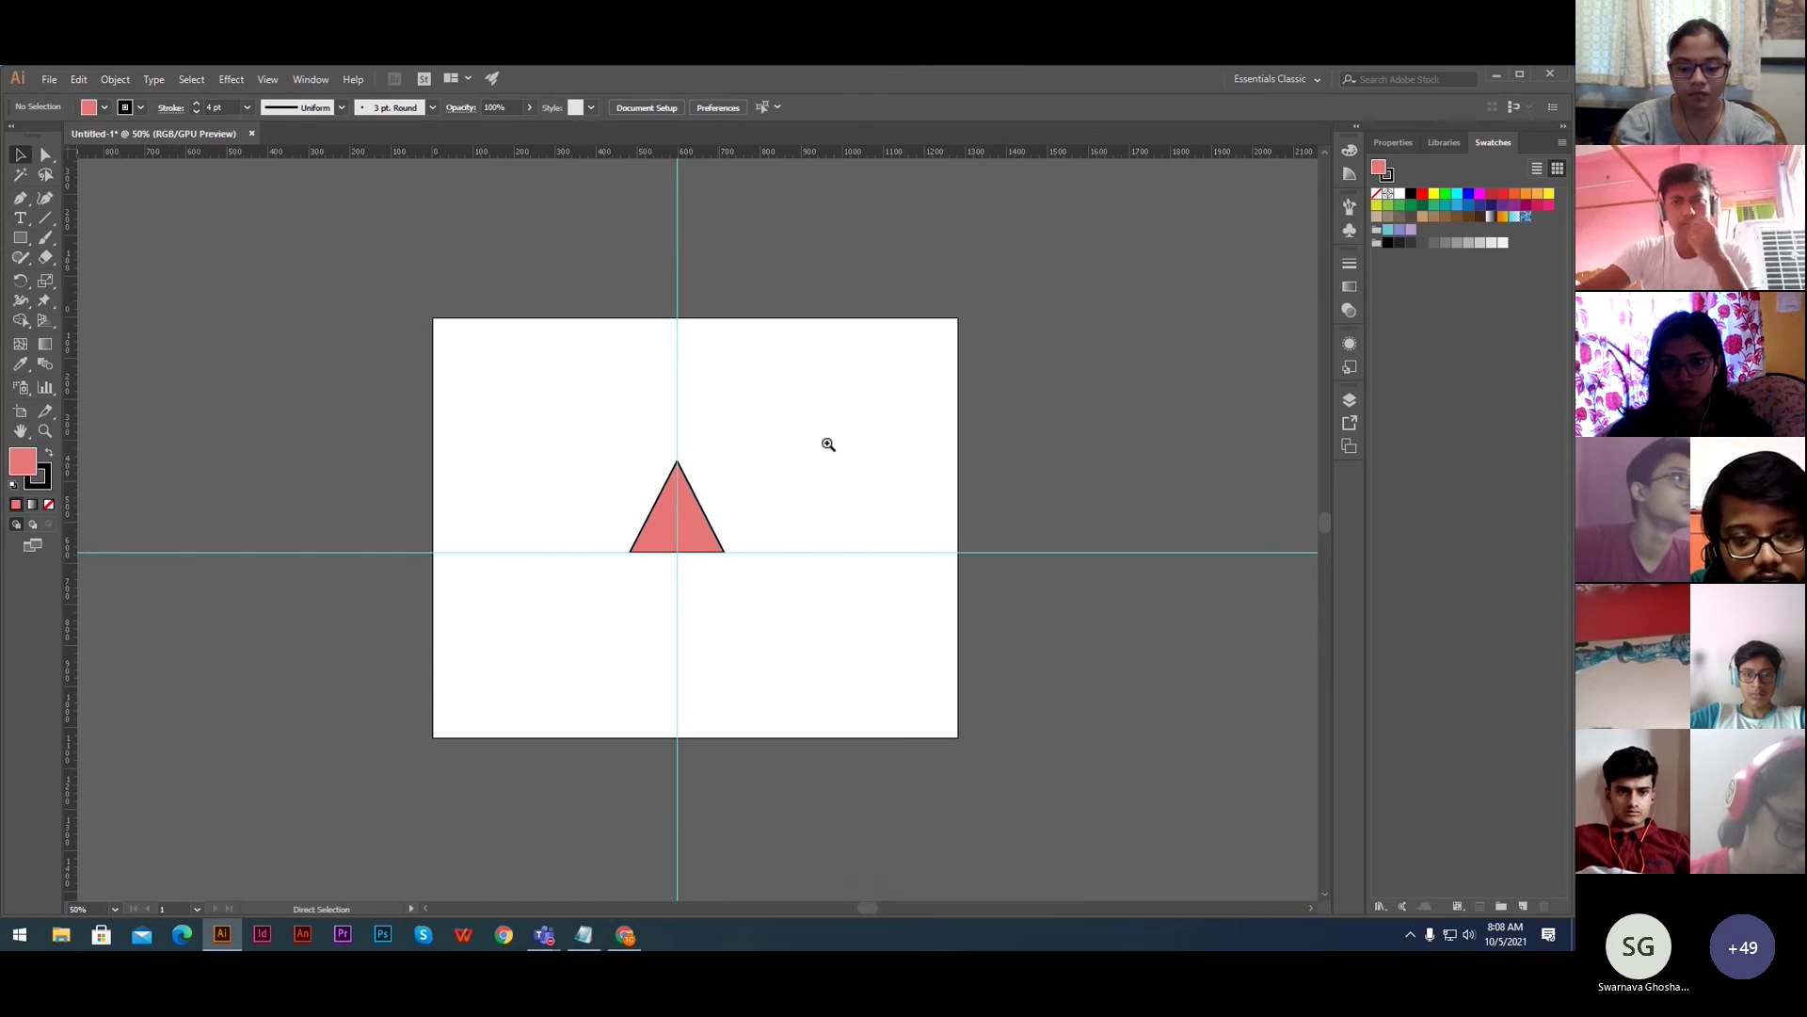
double_click(720, 442)
drag(623, 605, 689, 369)
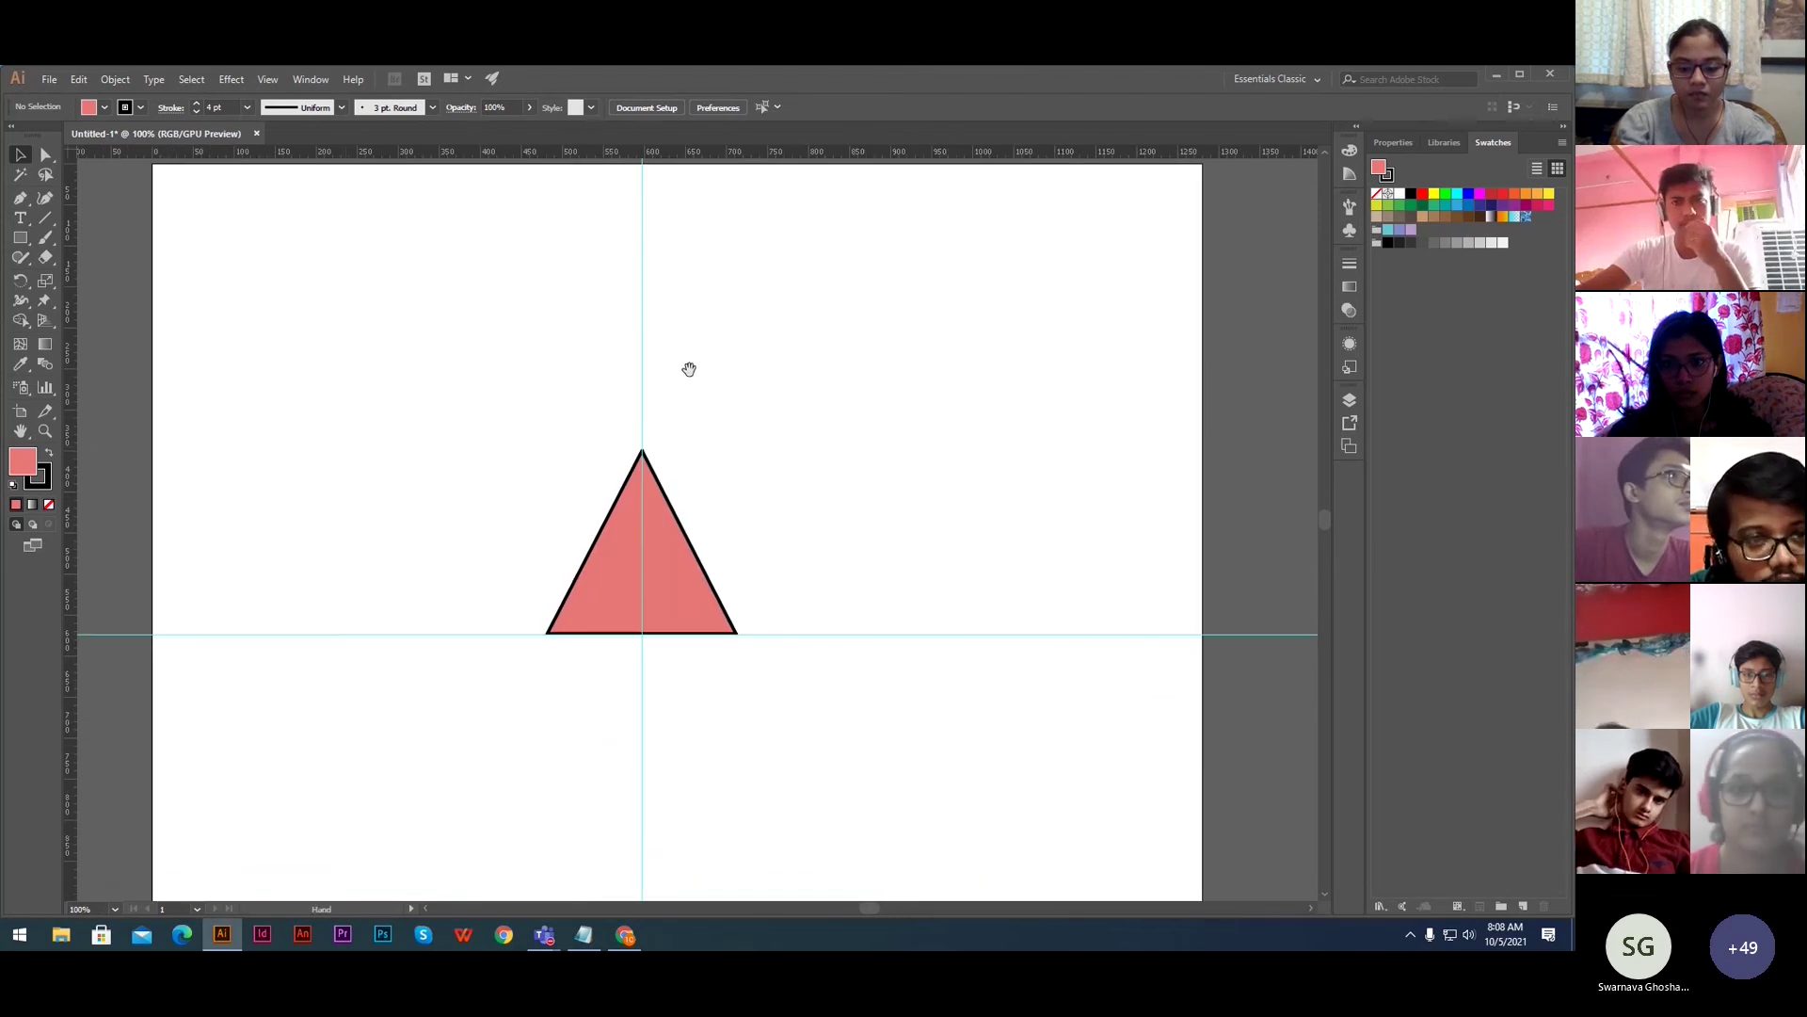
- Review the guide options and unlock the guides
click(268, 79)
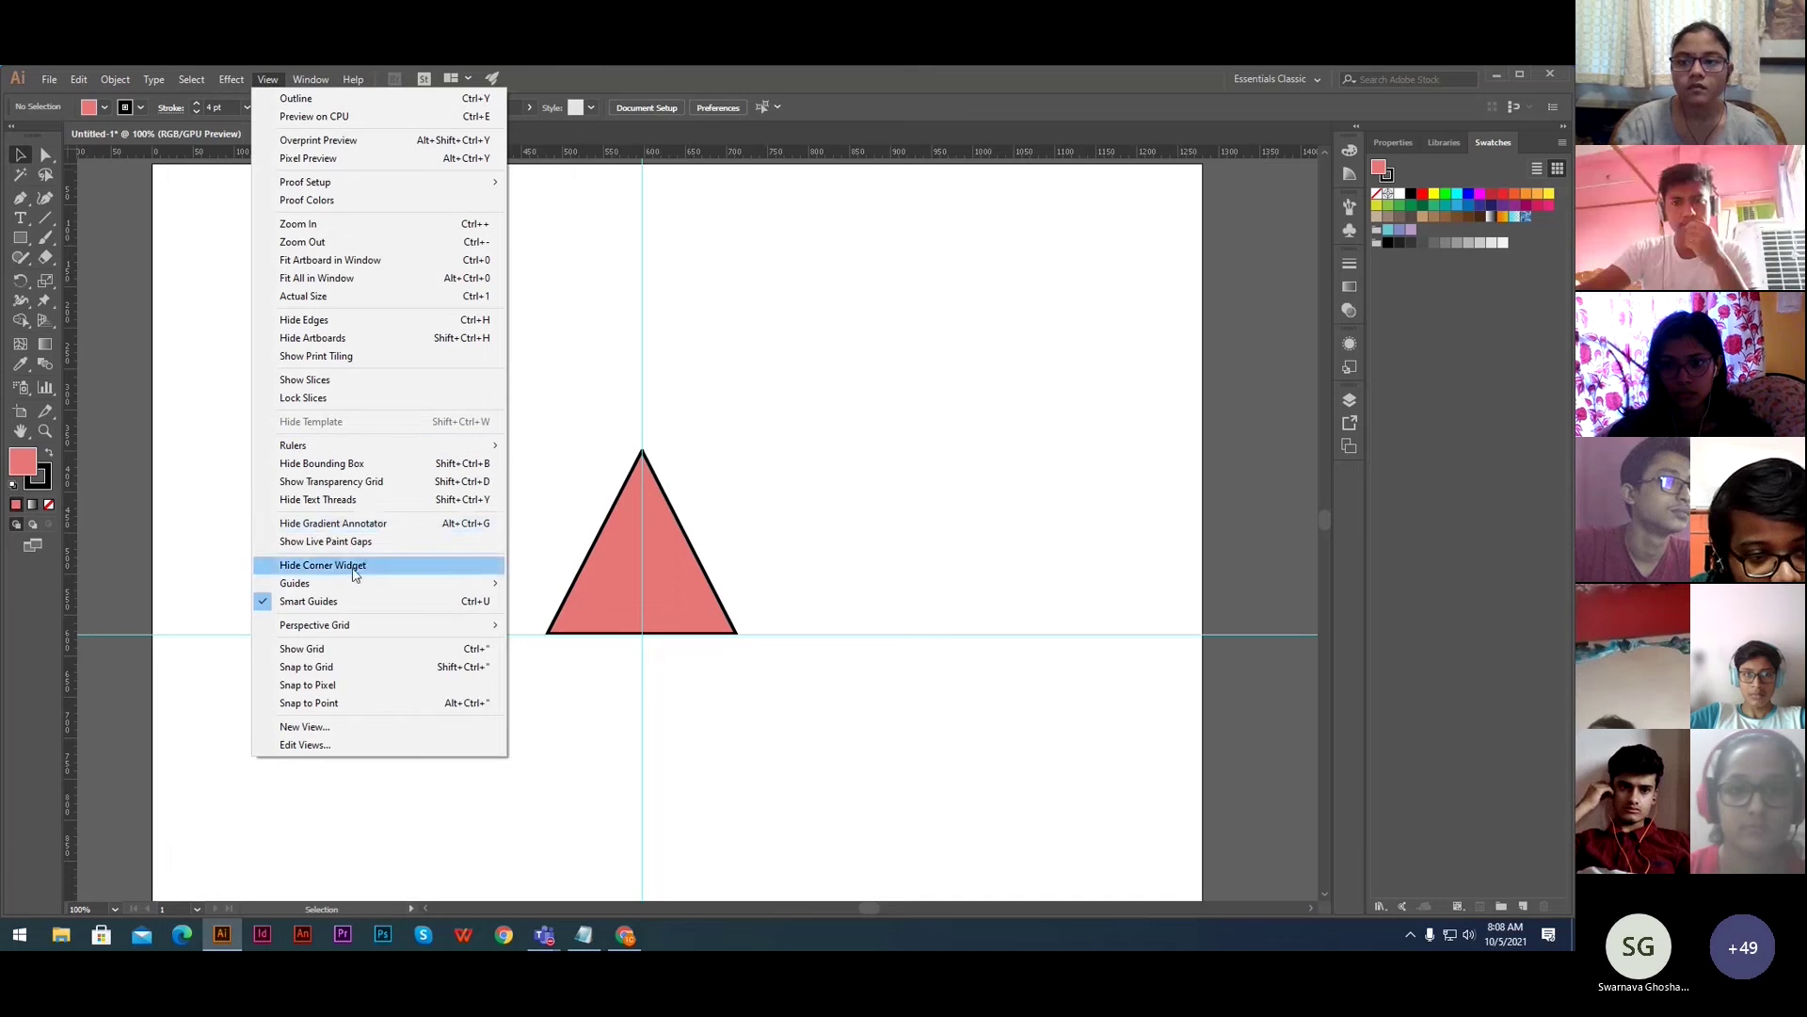
mouse_move(356, 584)
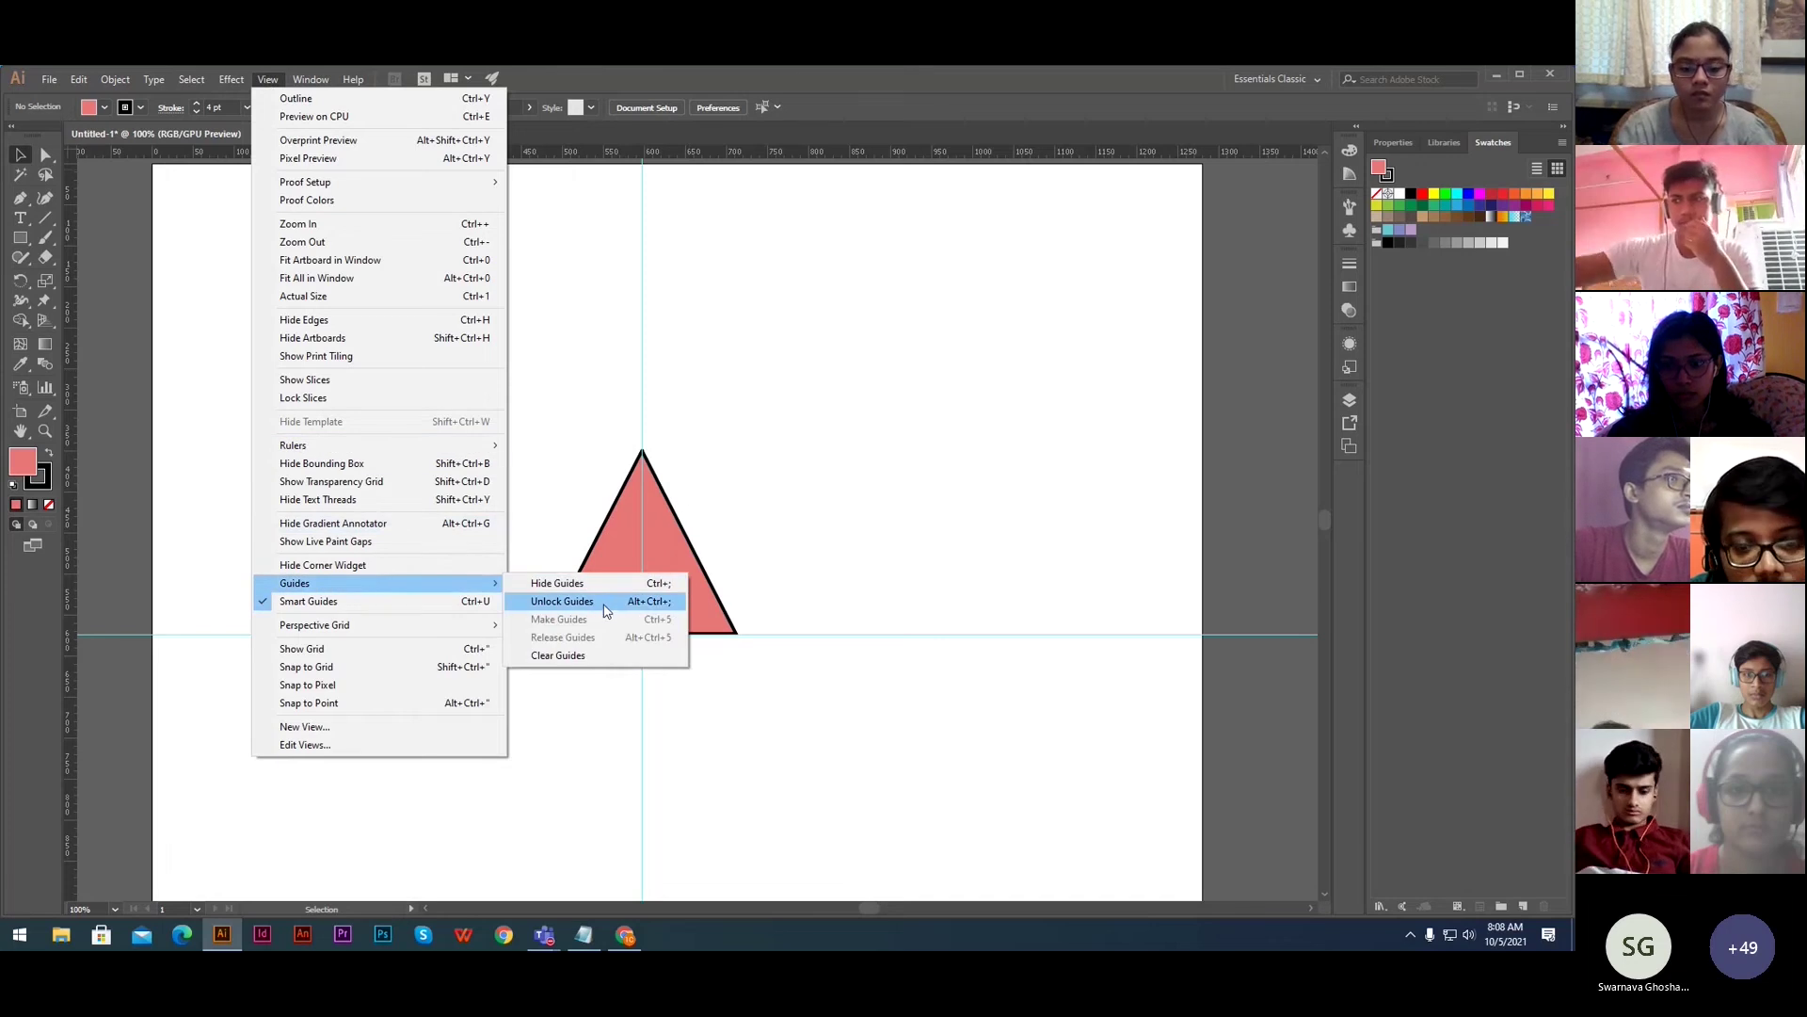
click(787, 533)
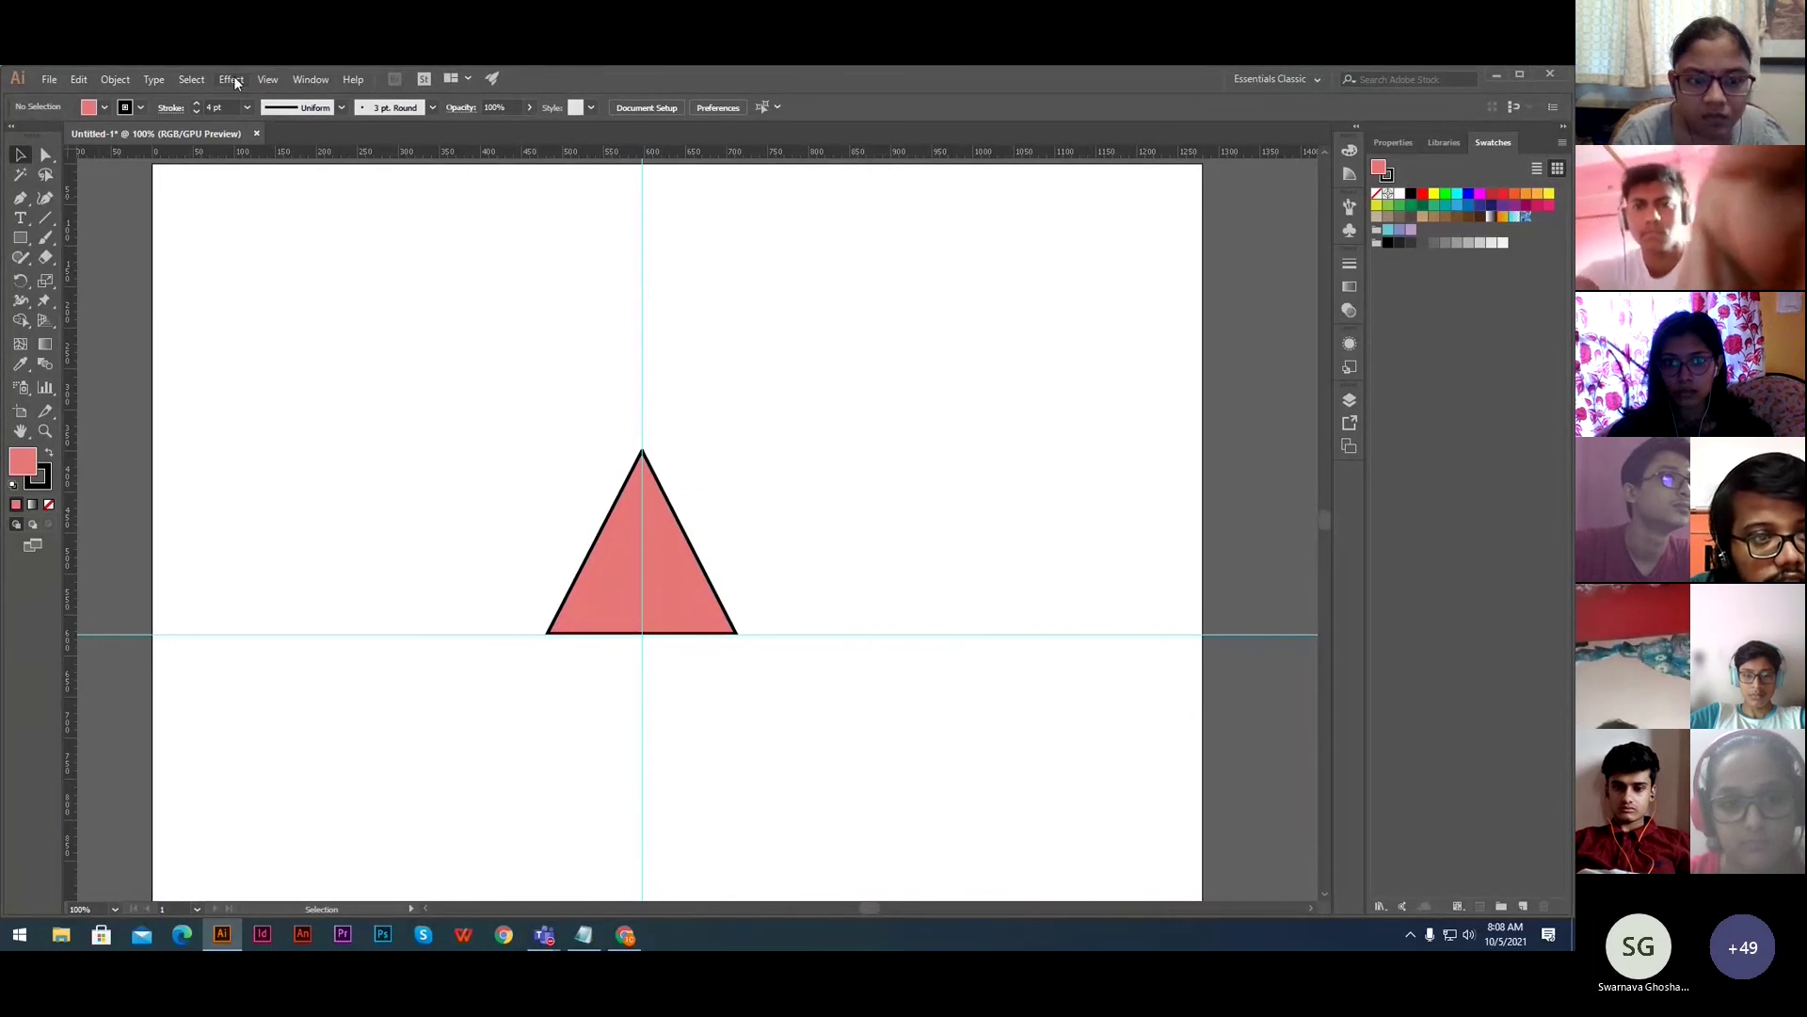
click(271, 79)
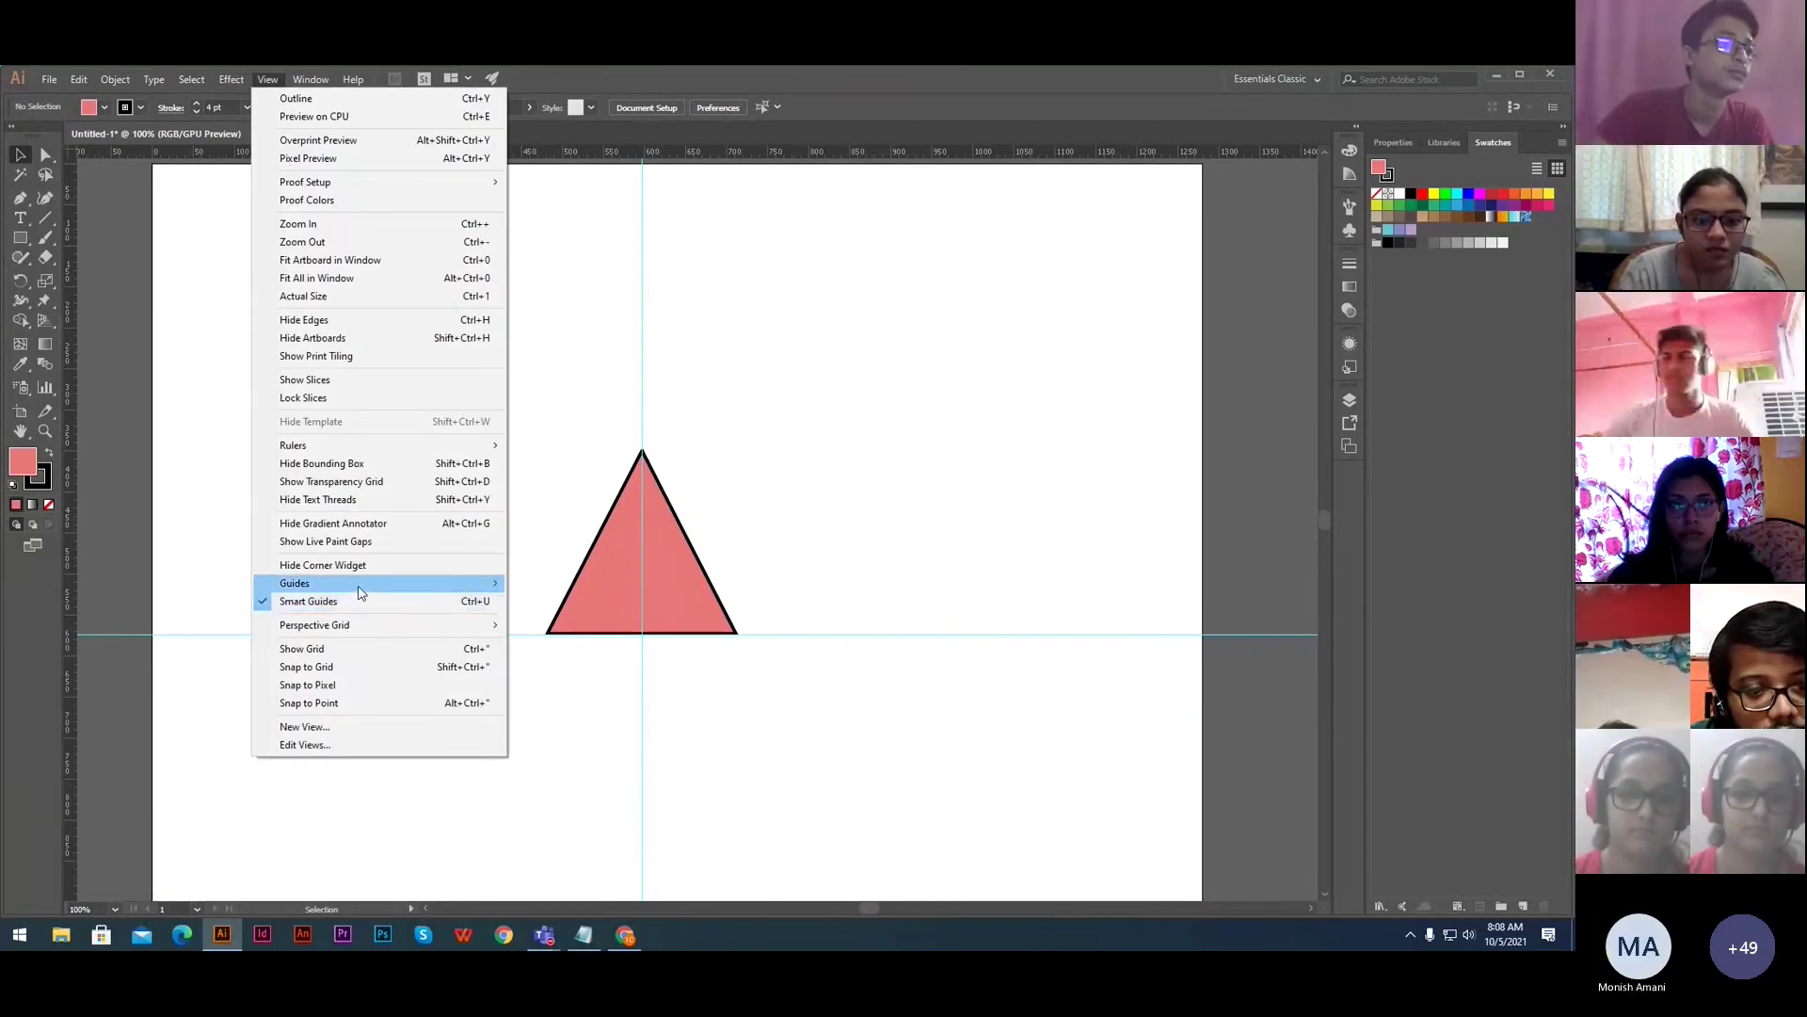
mouse_move(359, 587)
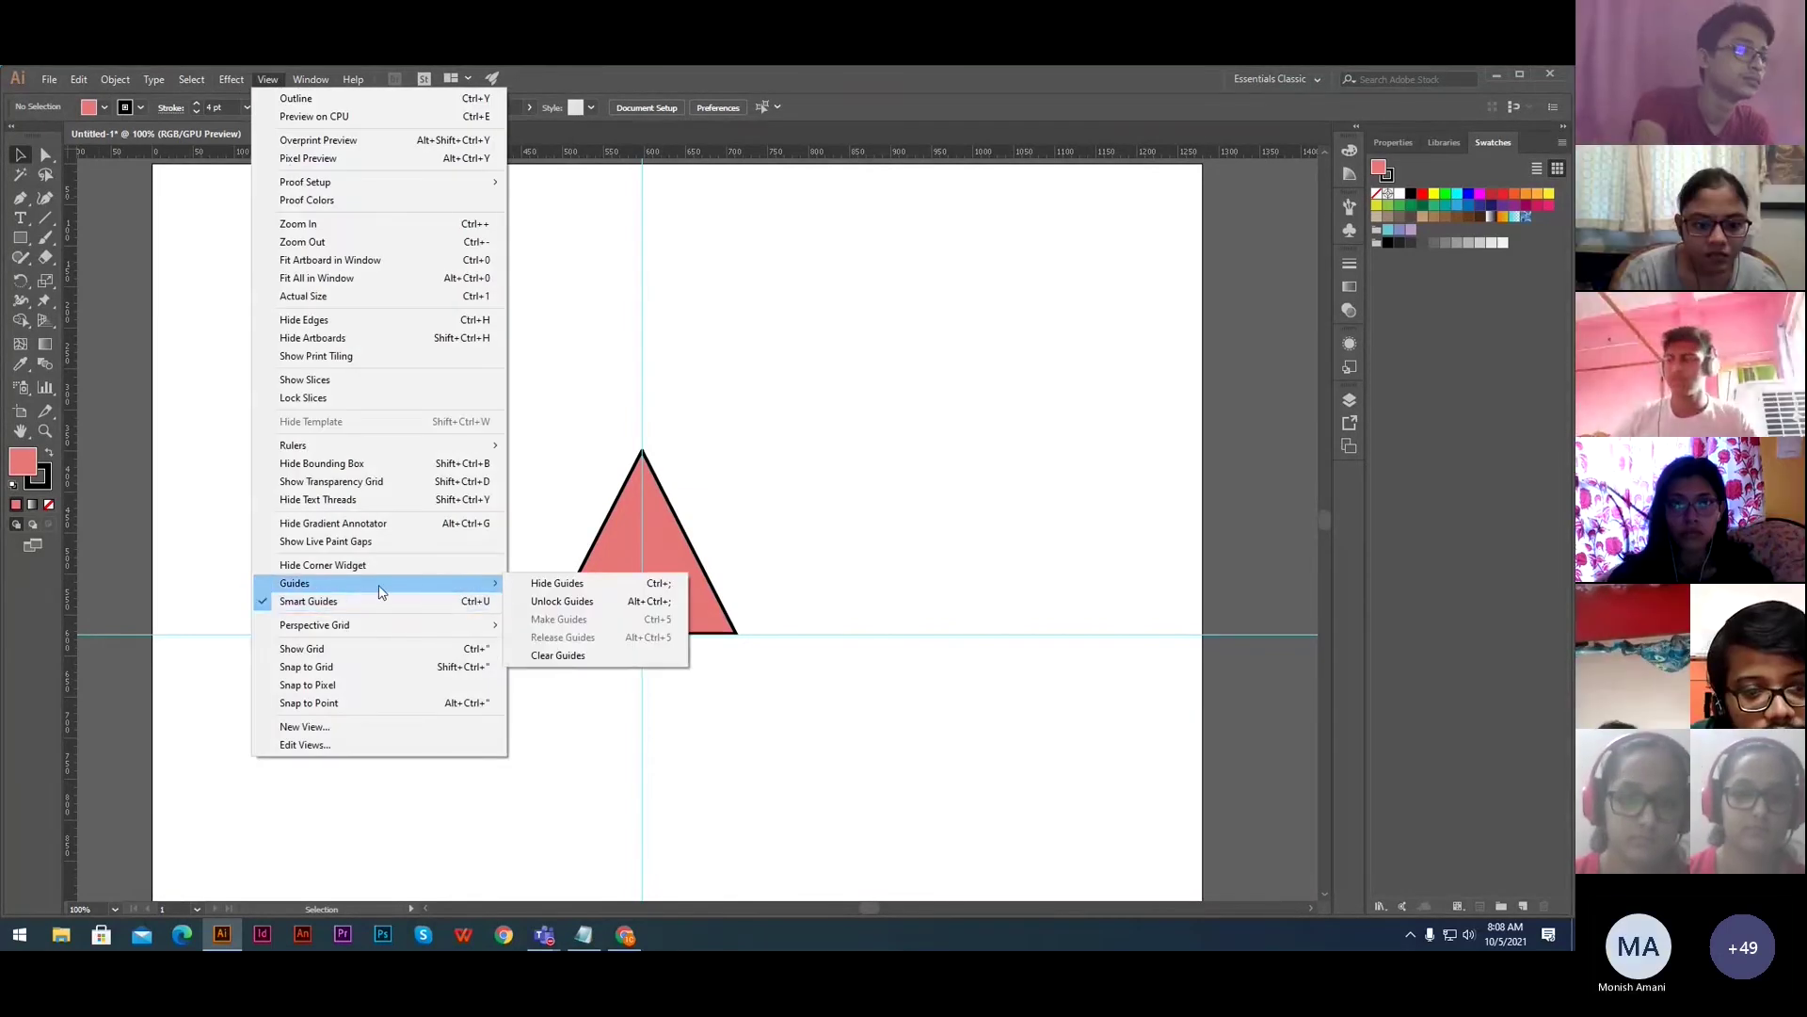
click(568, 602)
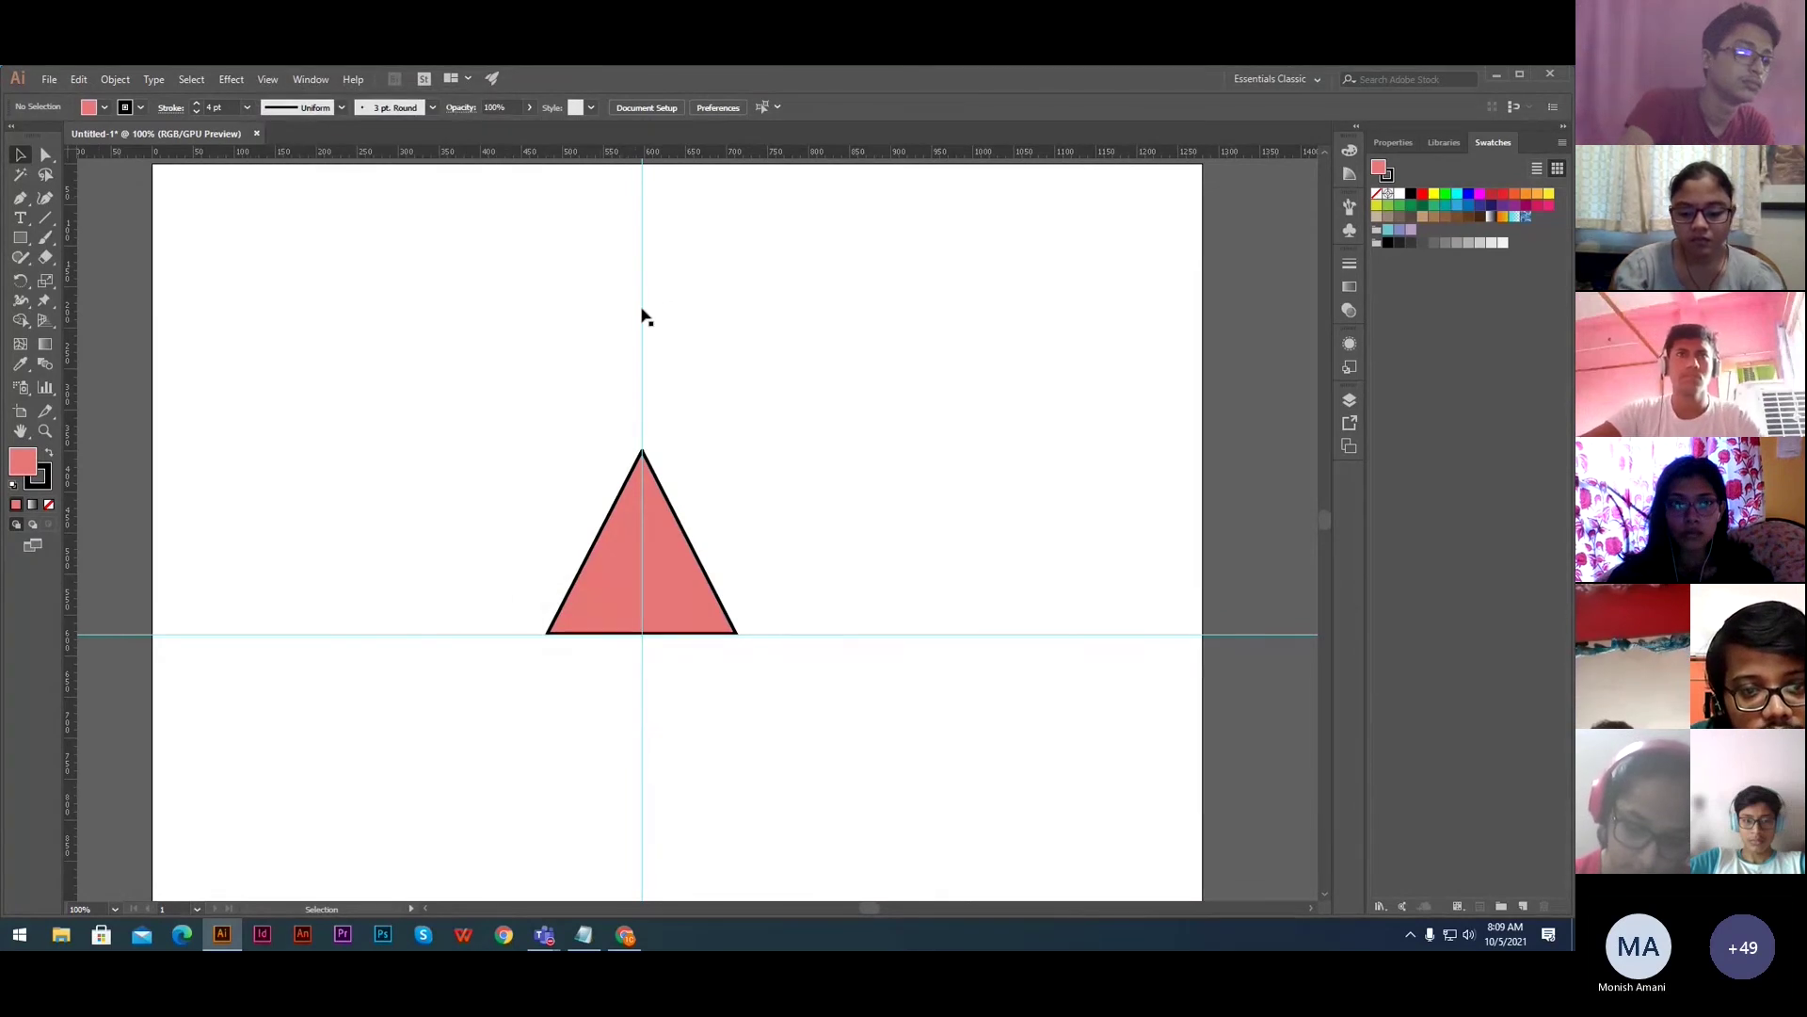
- Select and delete the vertical guide through the triangle and the horizontal guide along its base
click(642, 405)
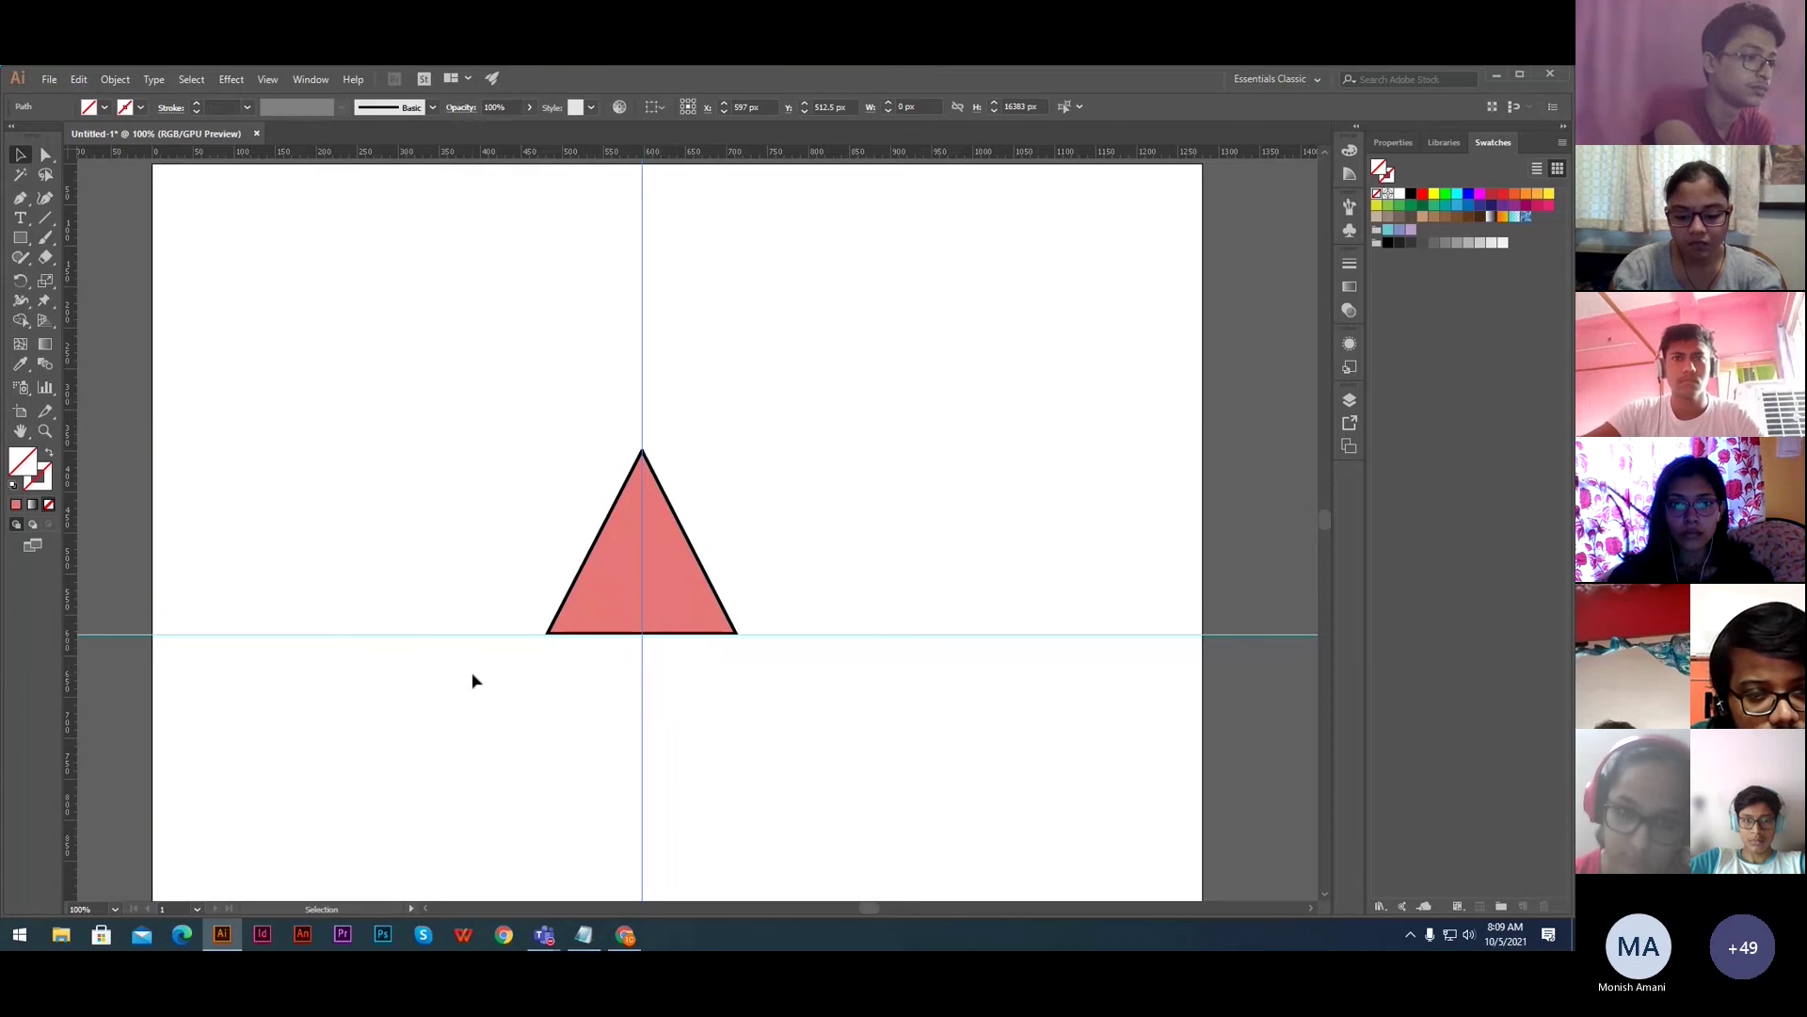
click(593, 383)
drag(613, 325, 697, 379)
key(Delete)
drag(295, 599, 460, 731)
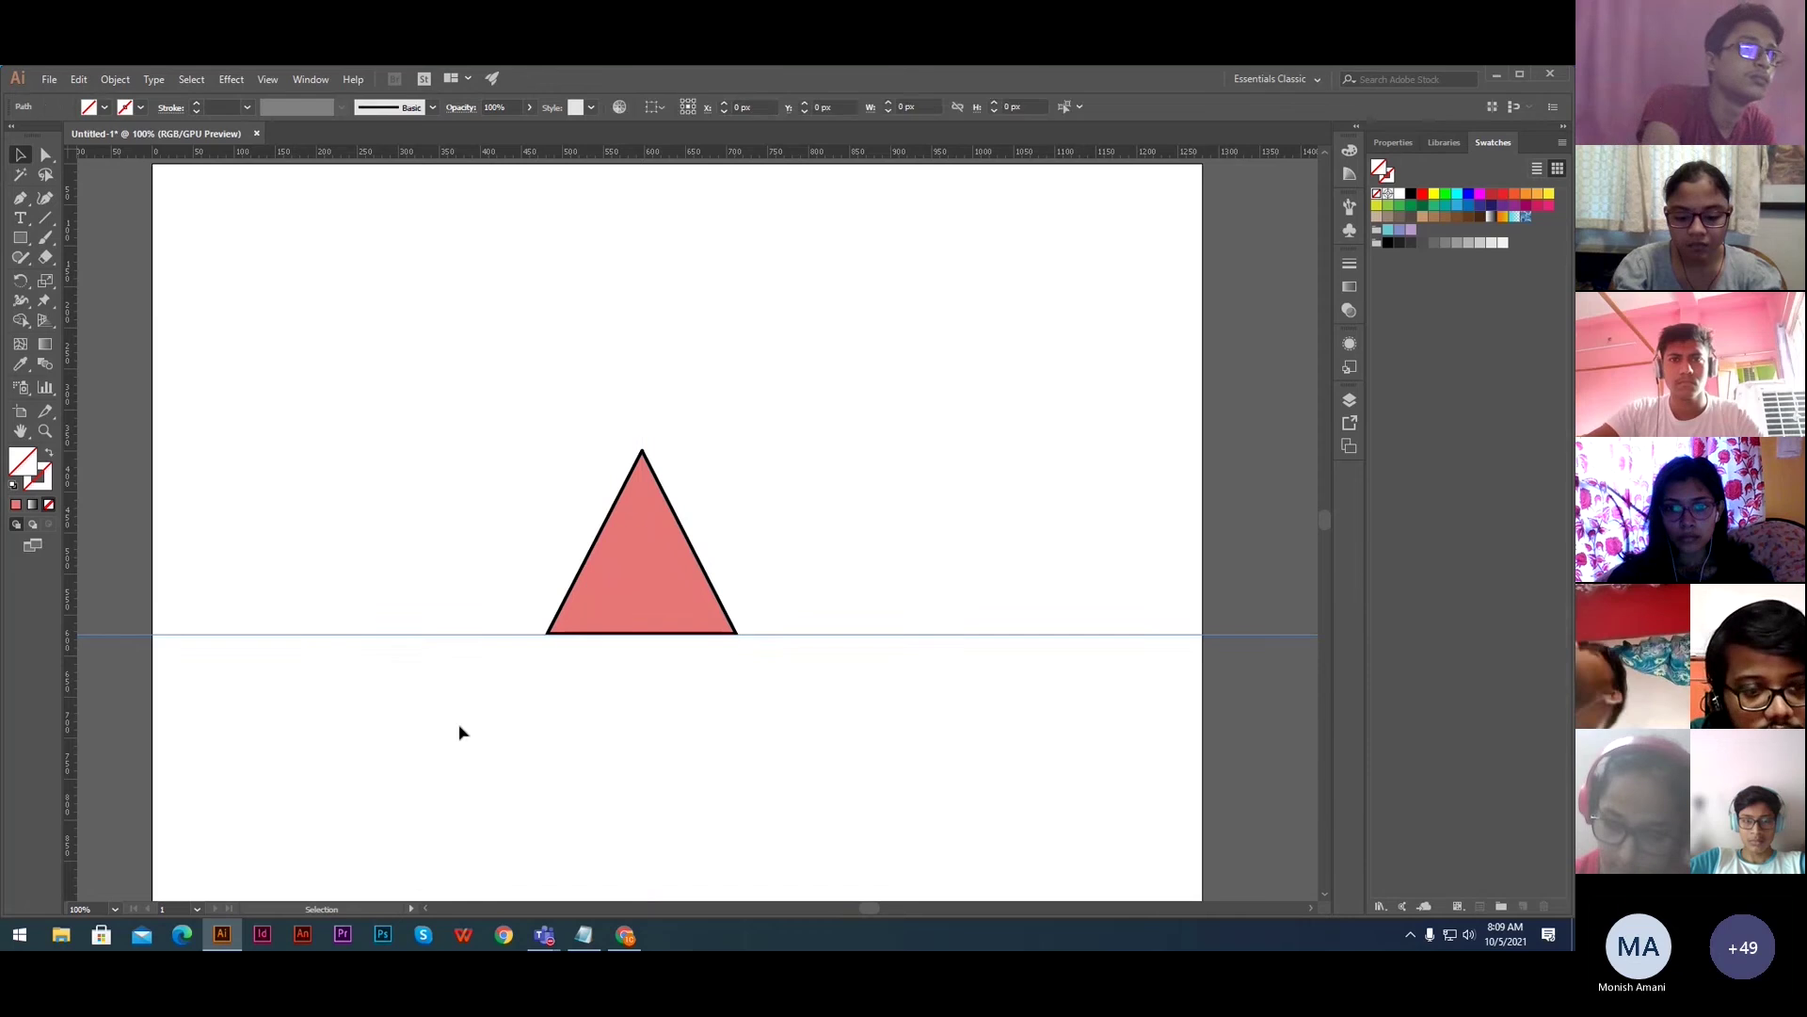
key(Delete)
- Place a new vertical guide through the triangle's apex, at about X 597 px, and leave it deselected
key(ctrl+0)
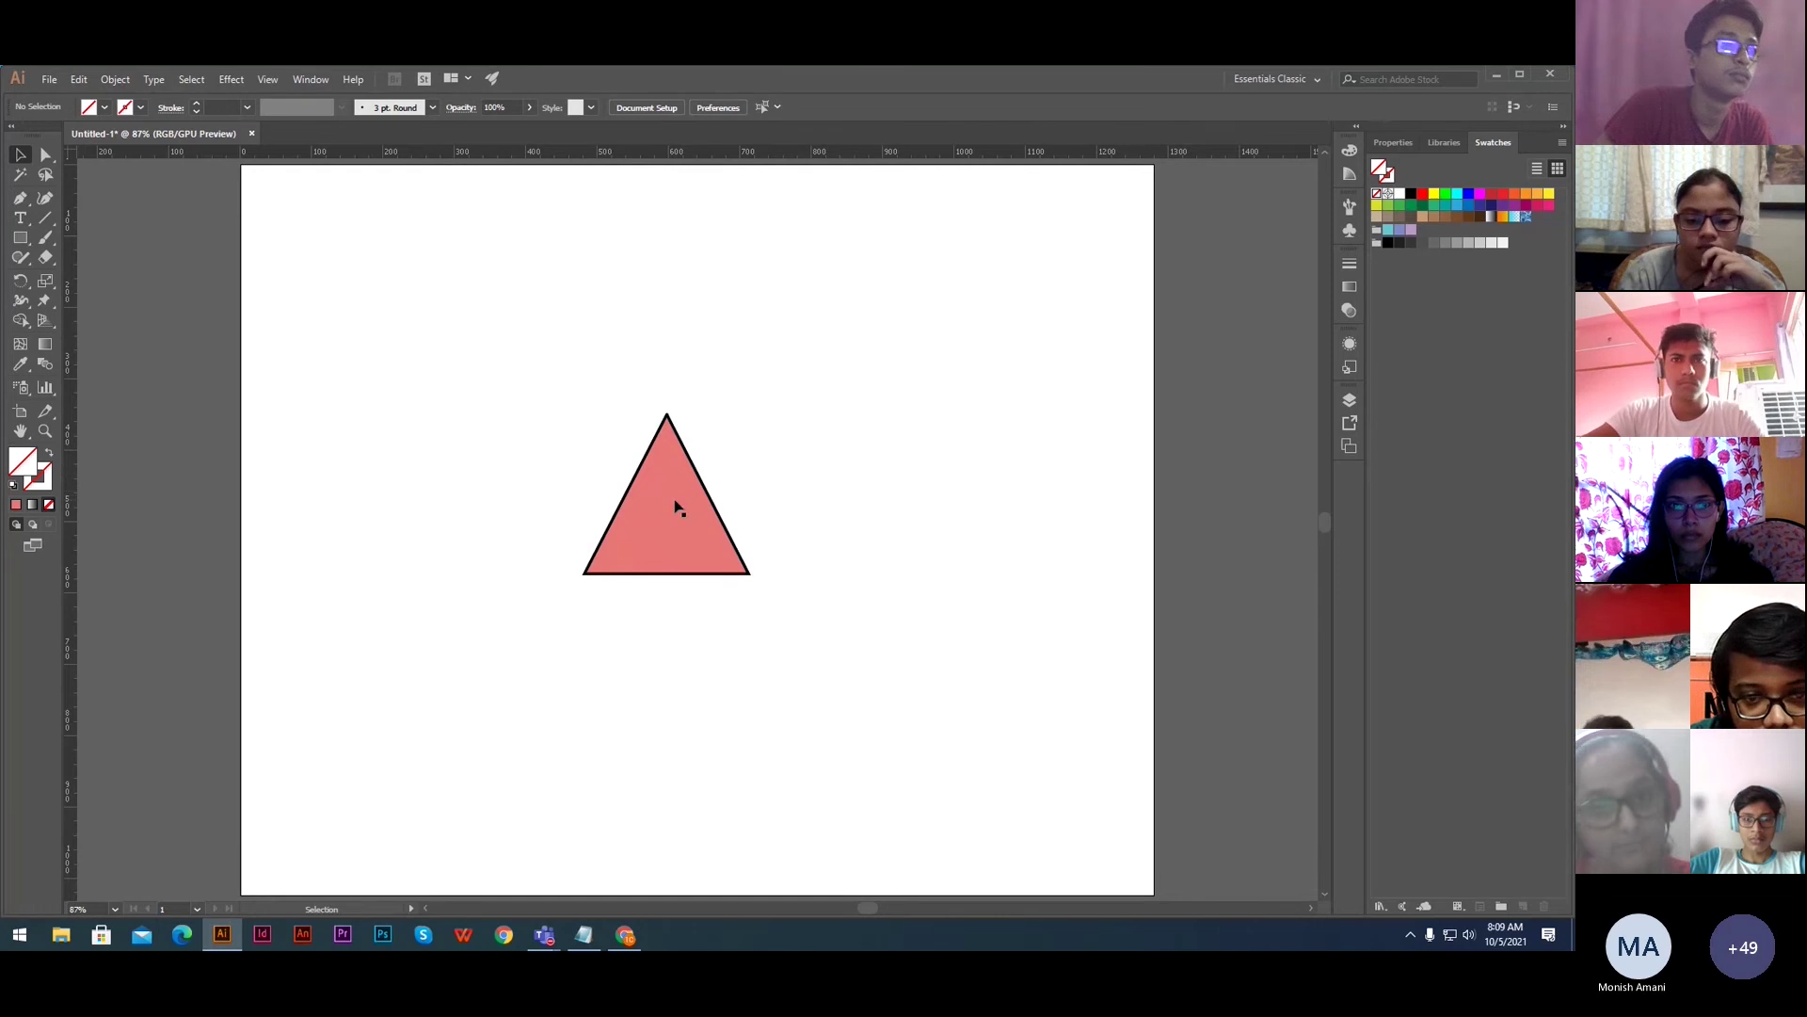
drag(166, 488, 666, 539)
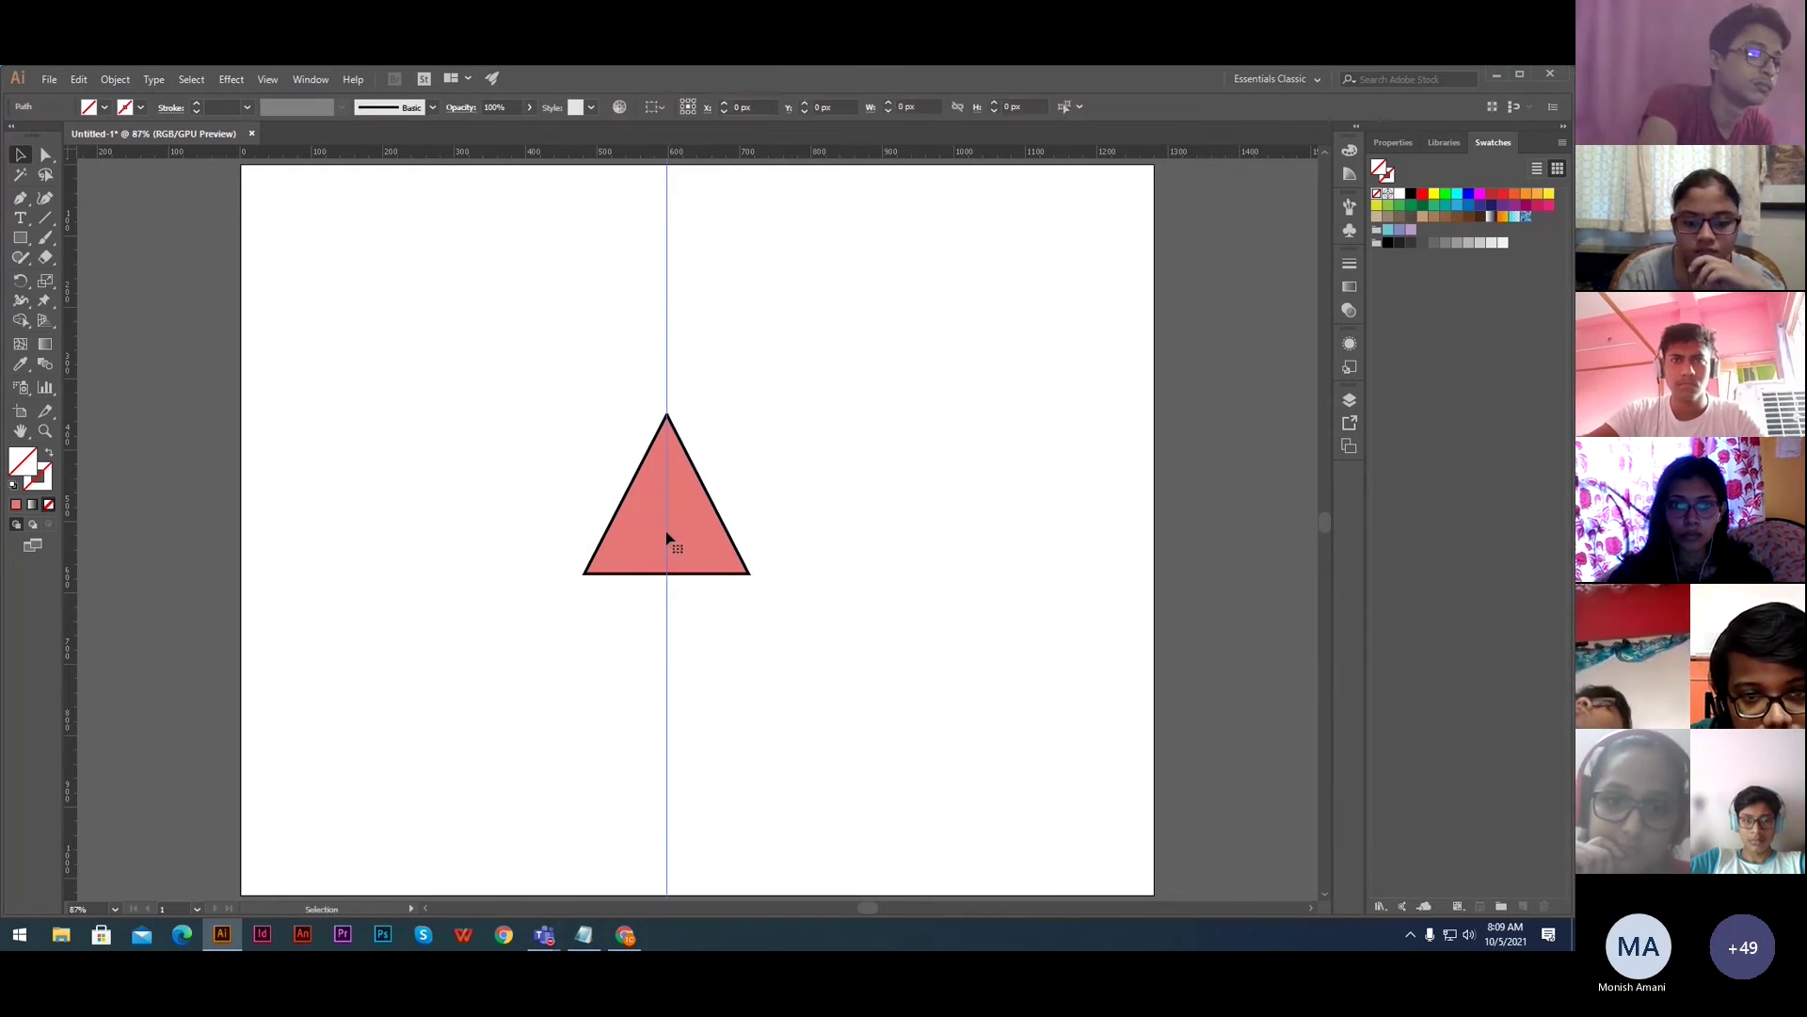
click(700, 331)
click(666, 349)
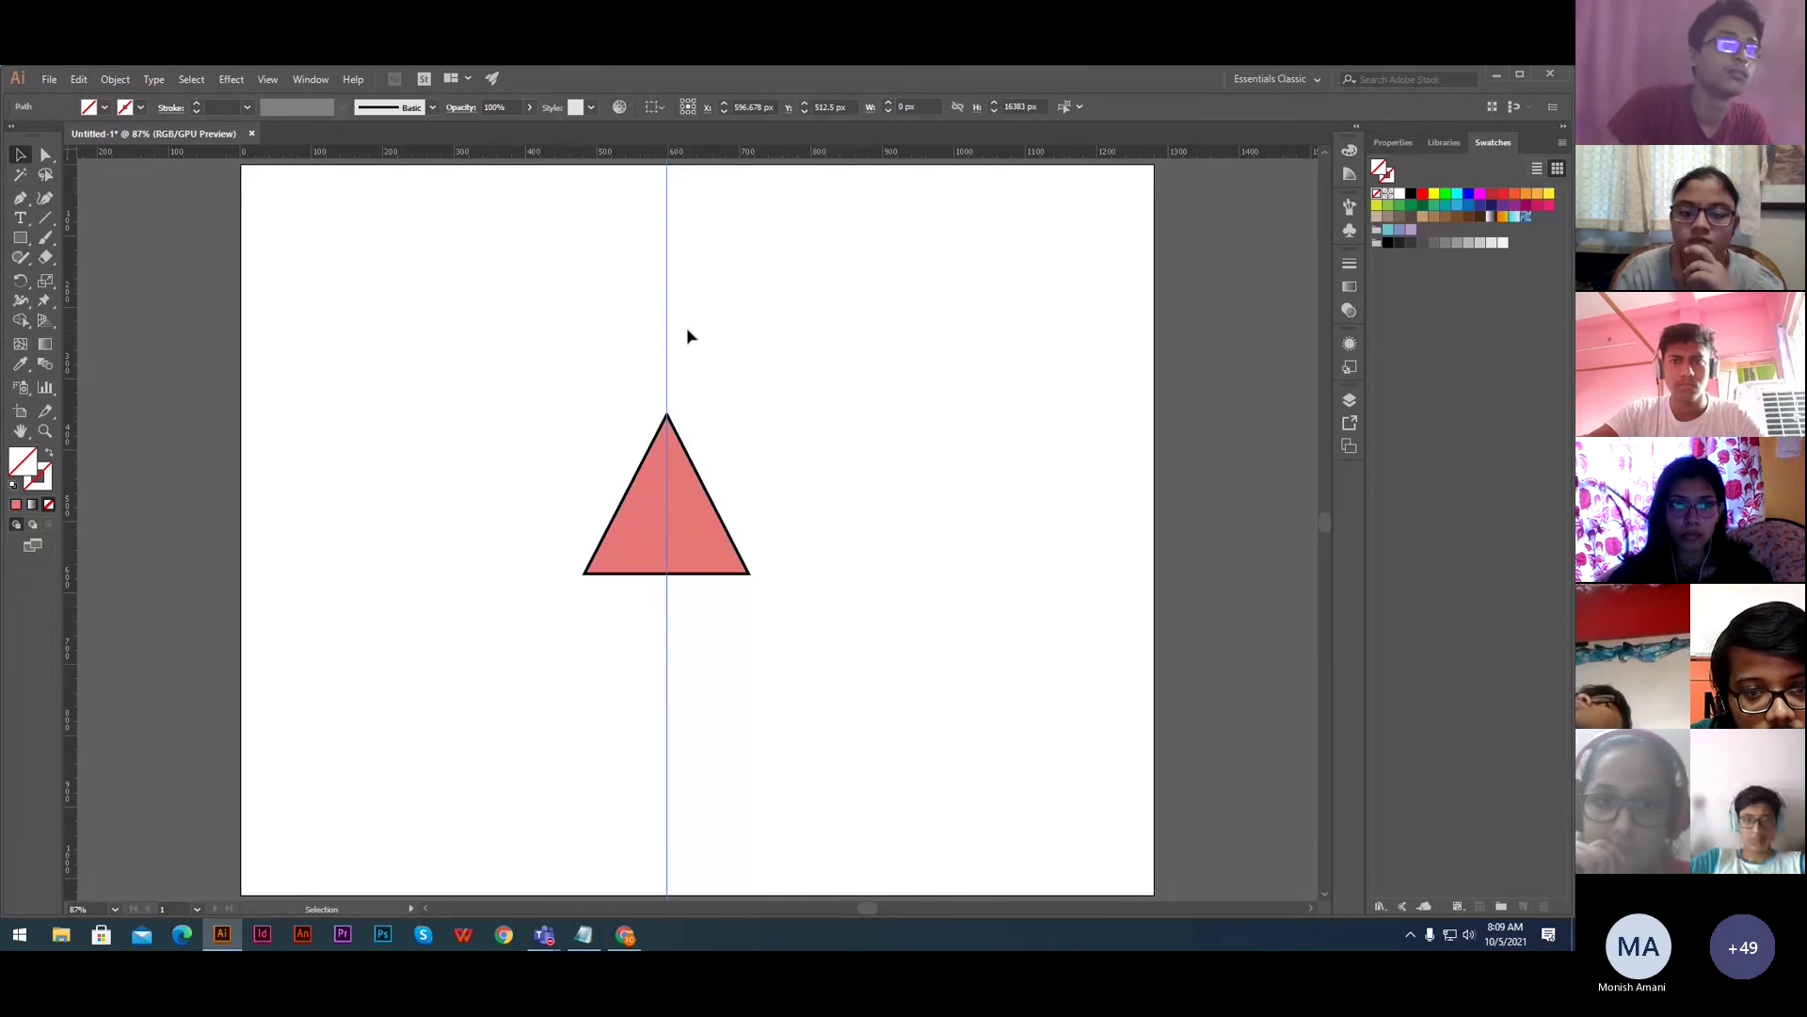
click(719, 306)
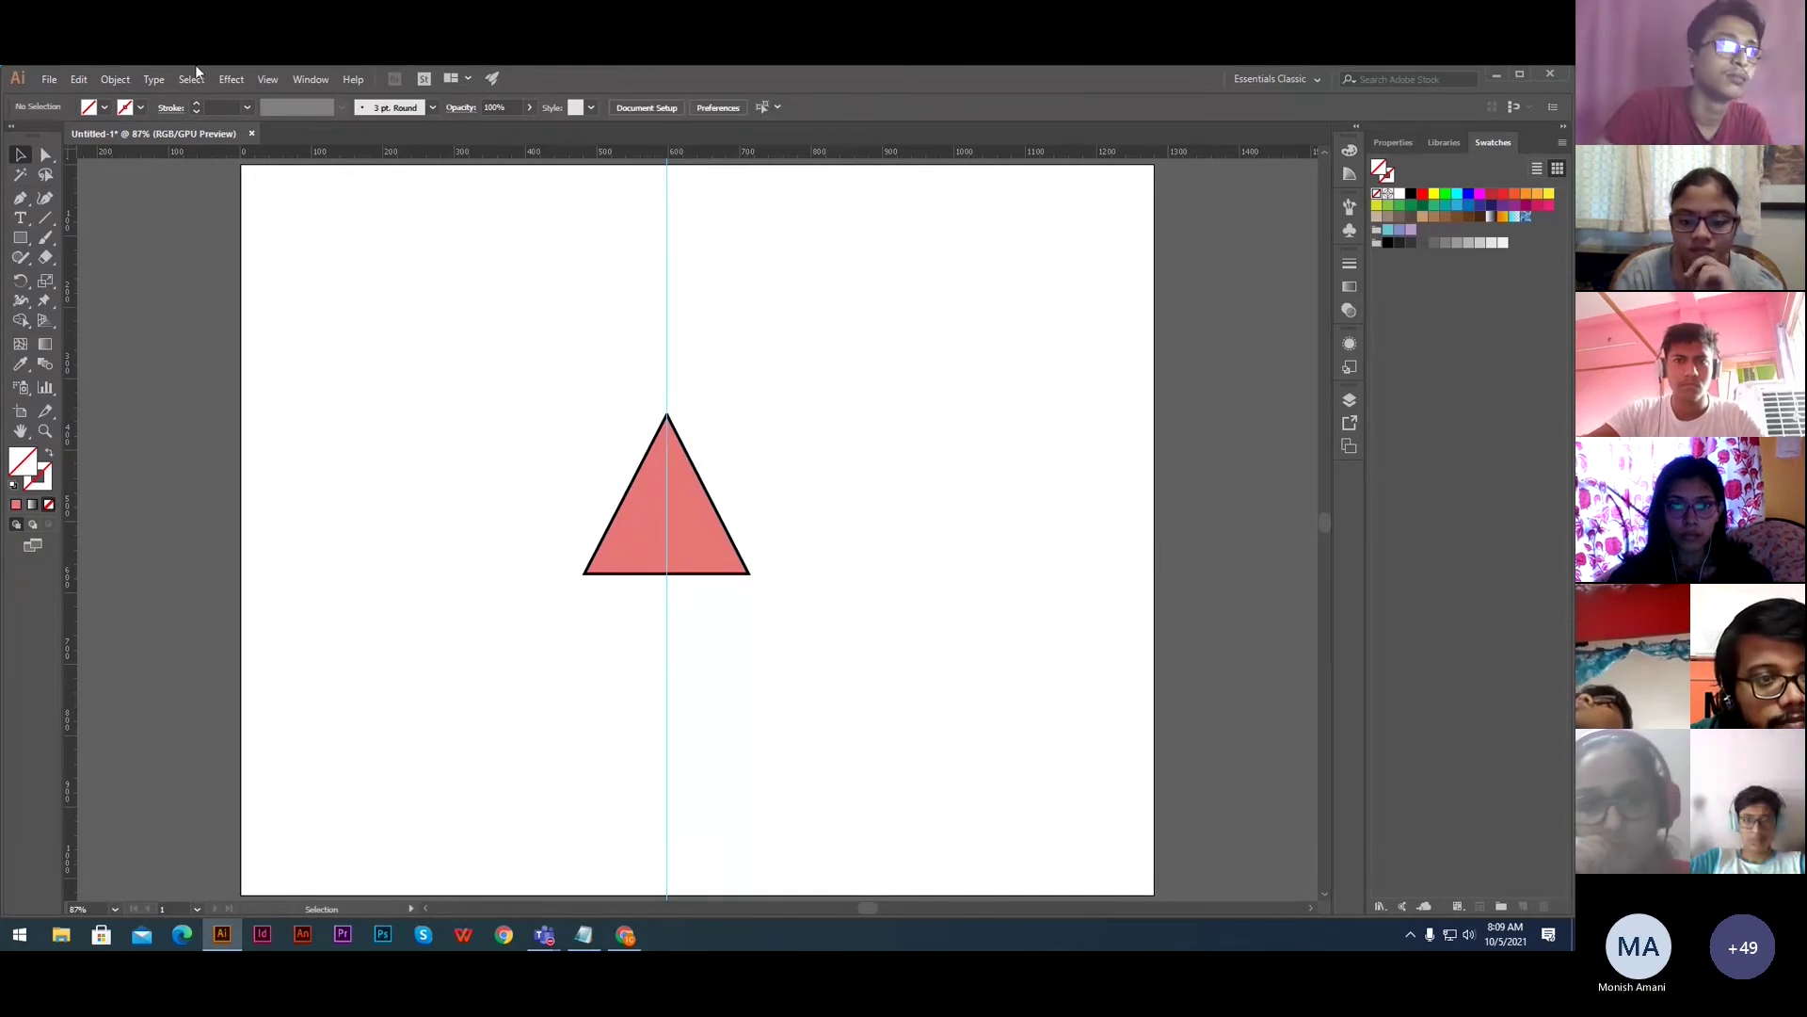
- Lock the guides and unlock them again
click(271, 81)
mouse_move(373, 590)
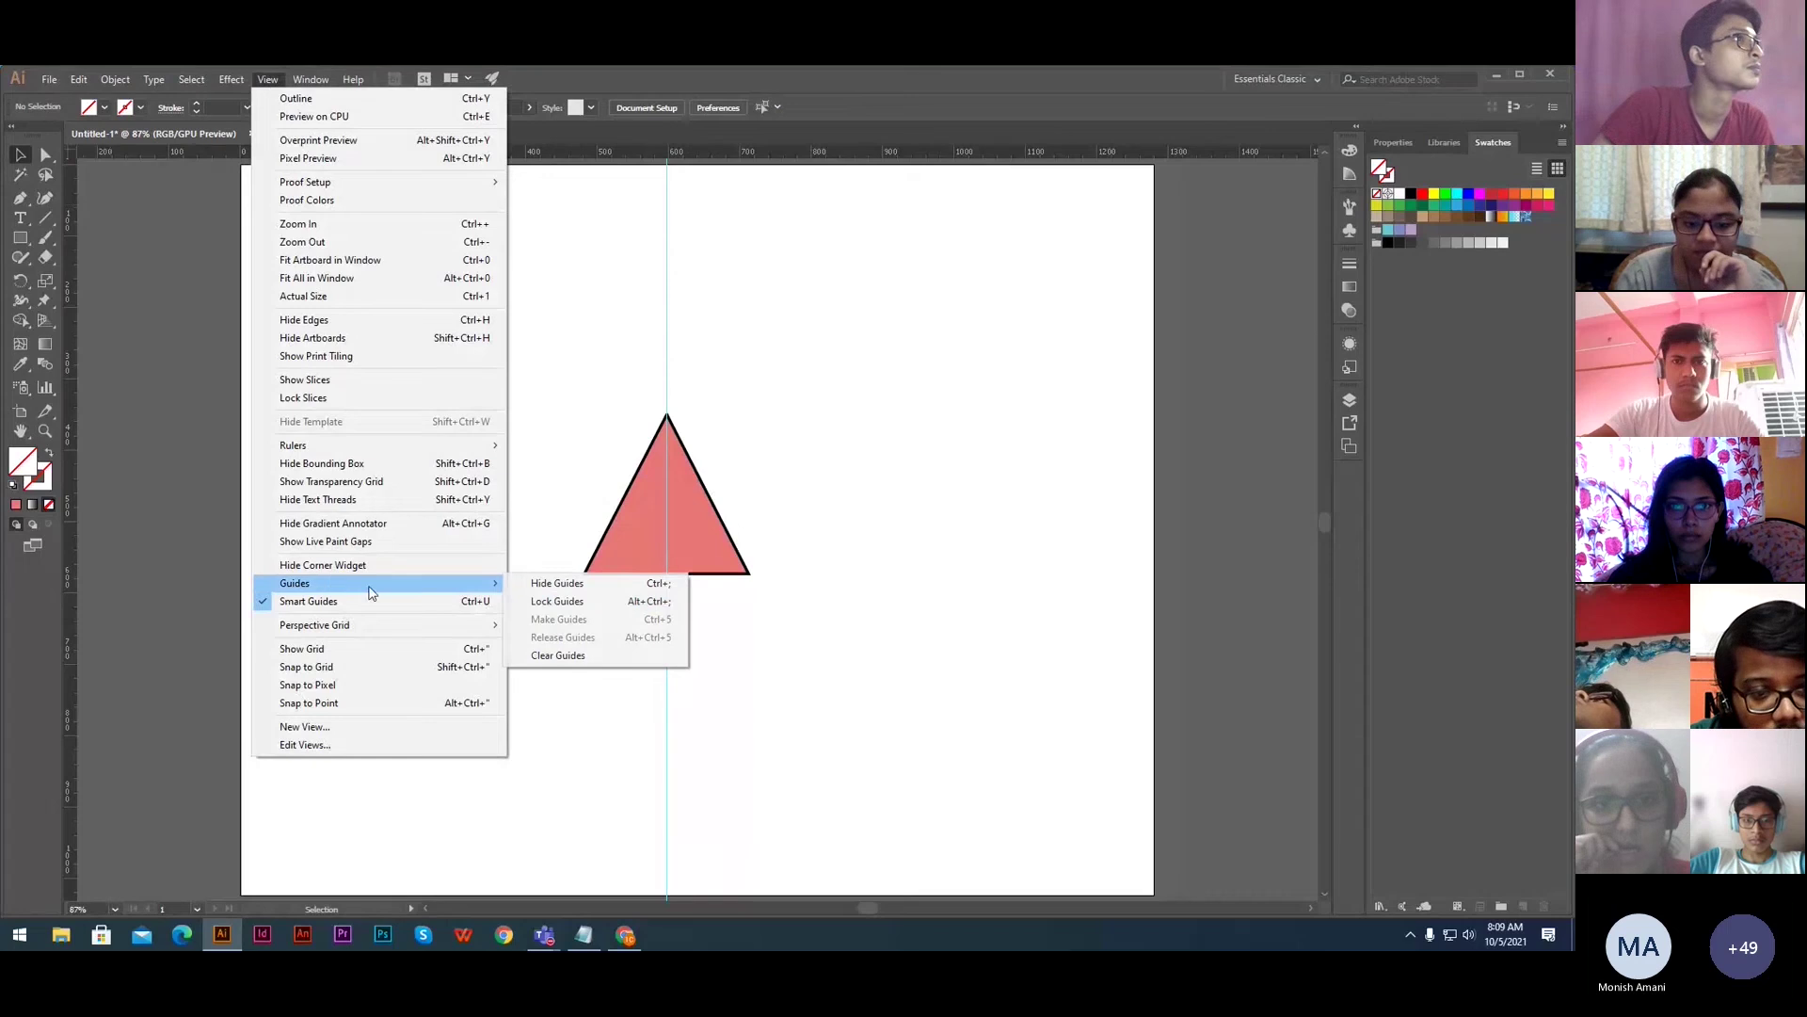
click(565, 605)
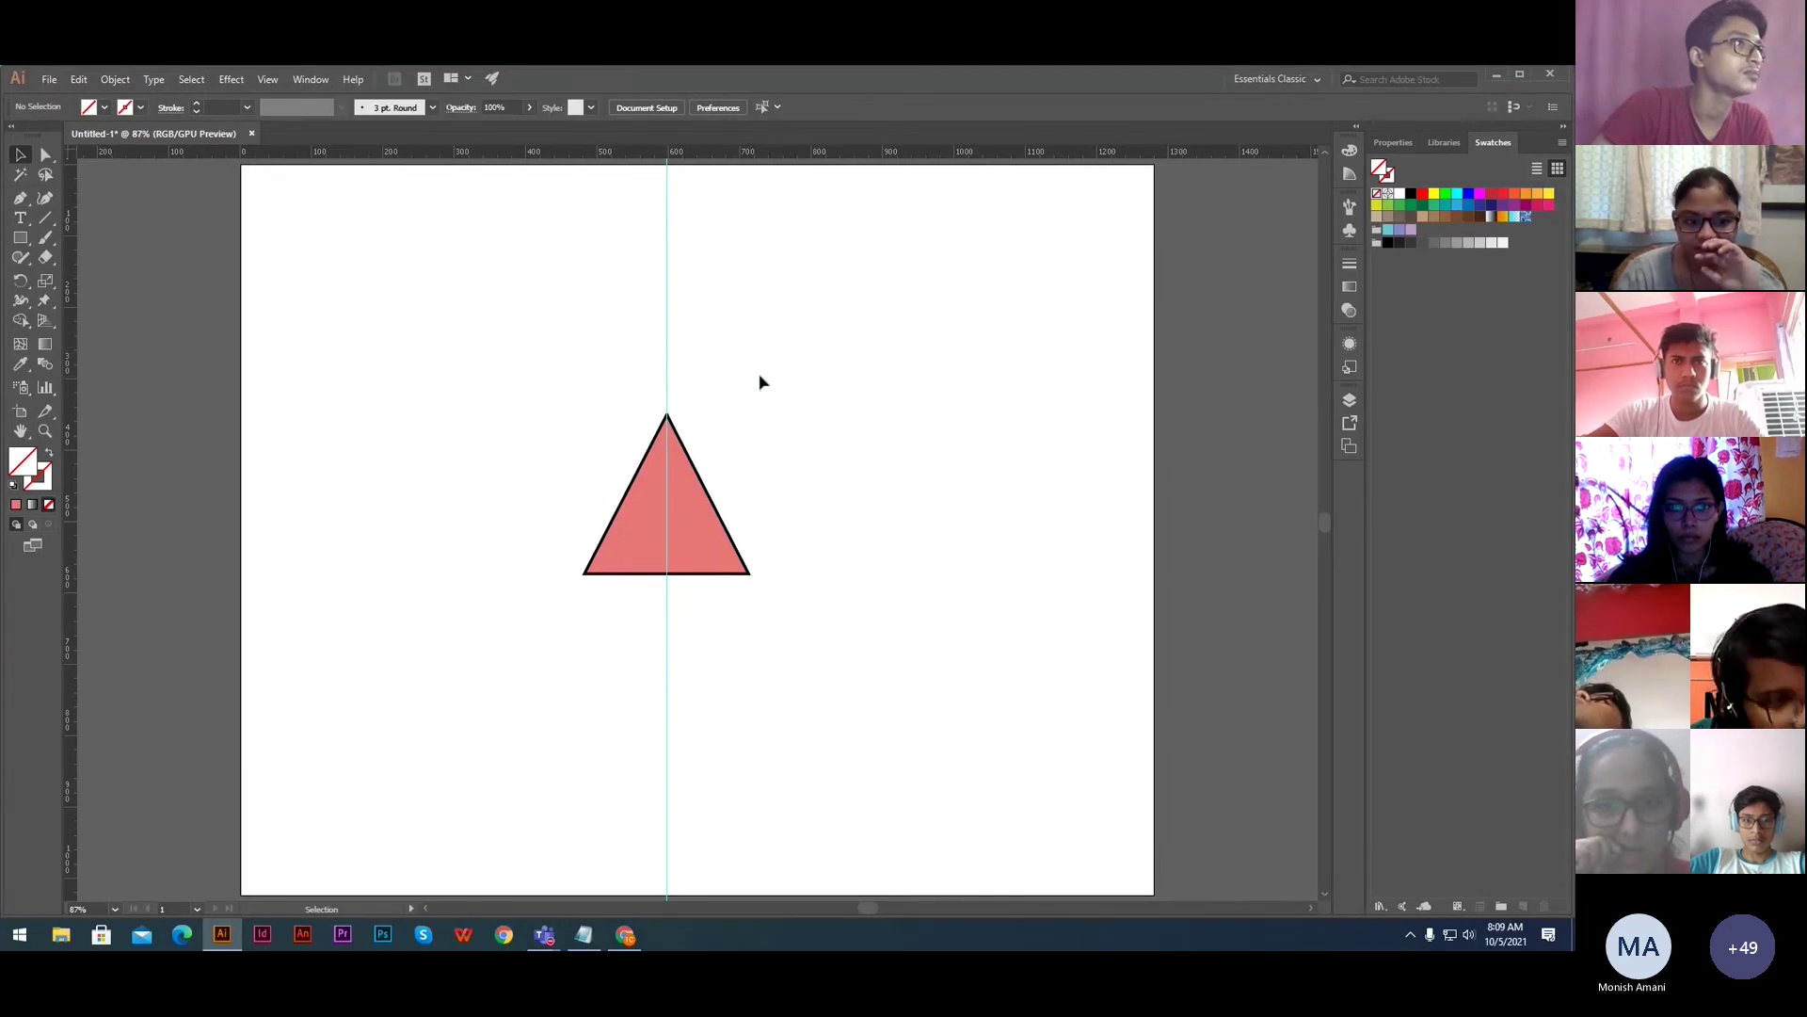
click(271, 80)
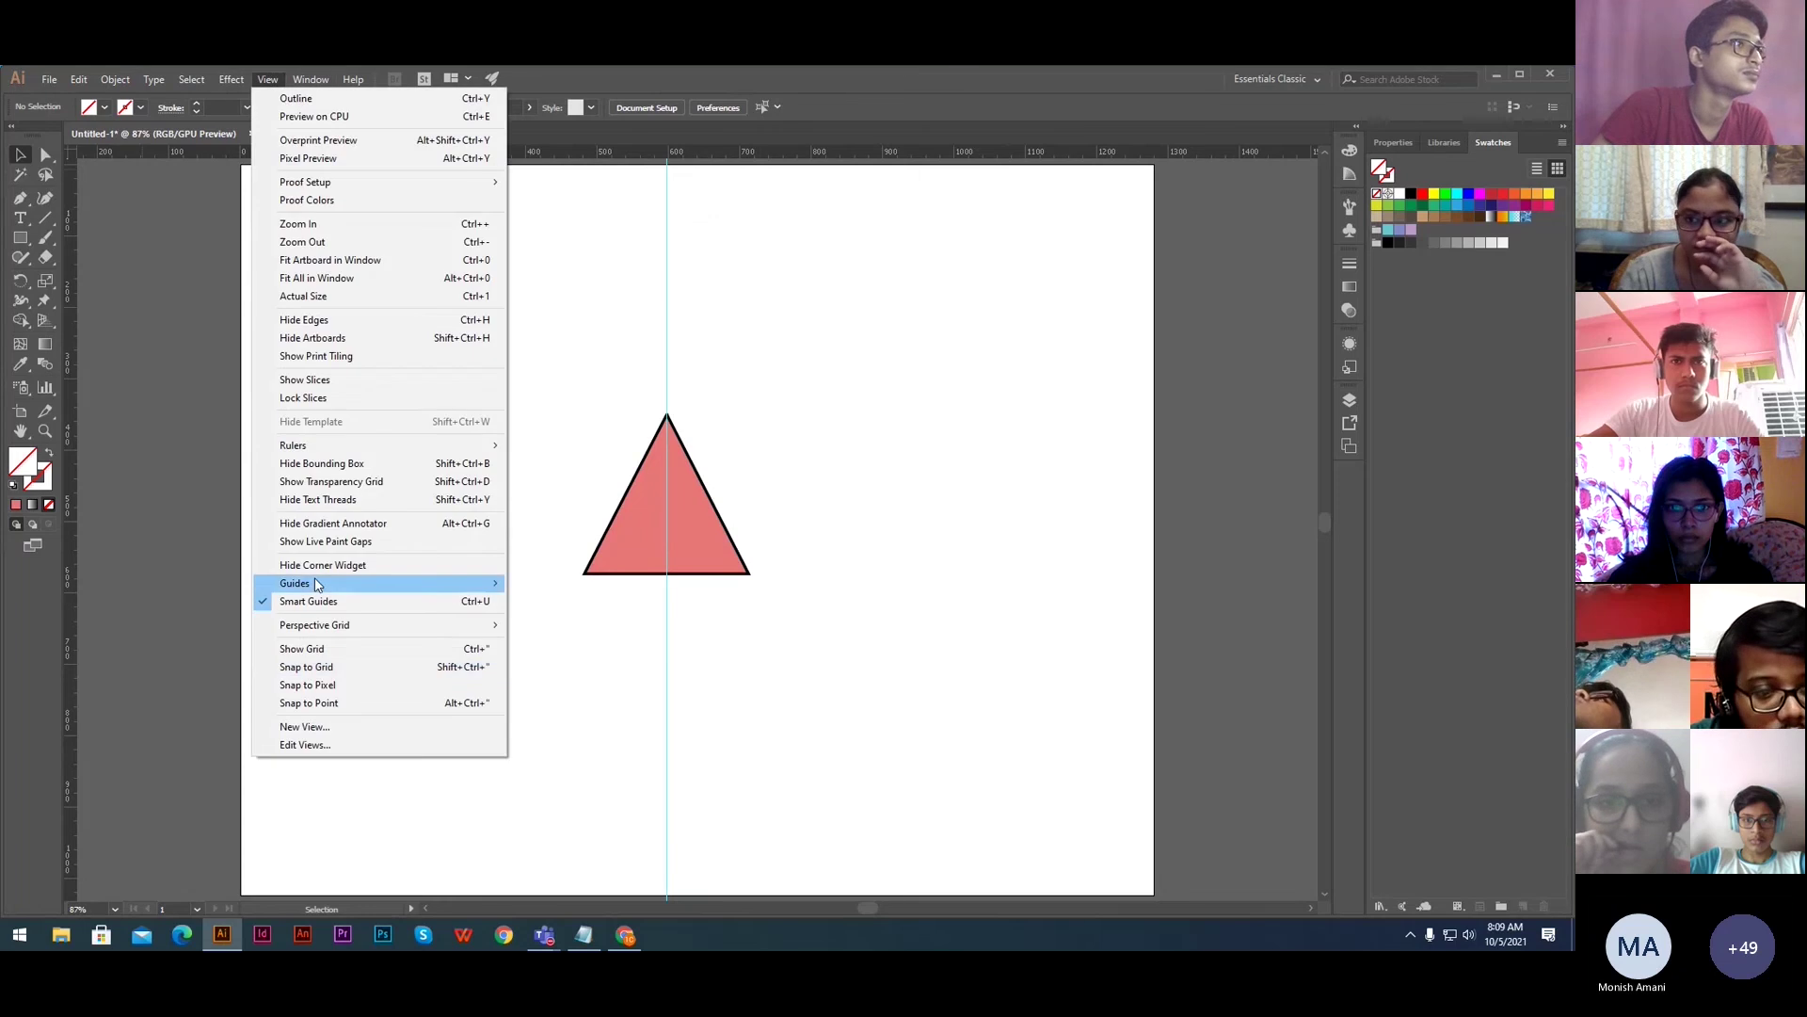
mouse_move(418, 587)
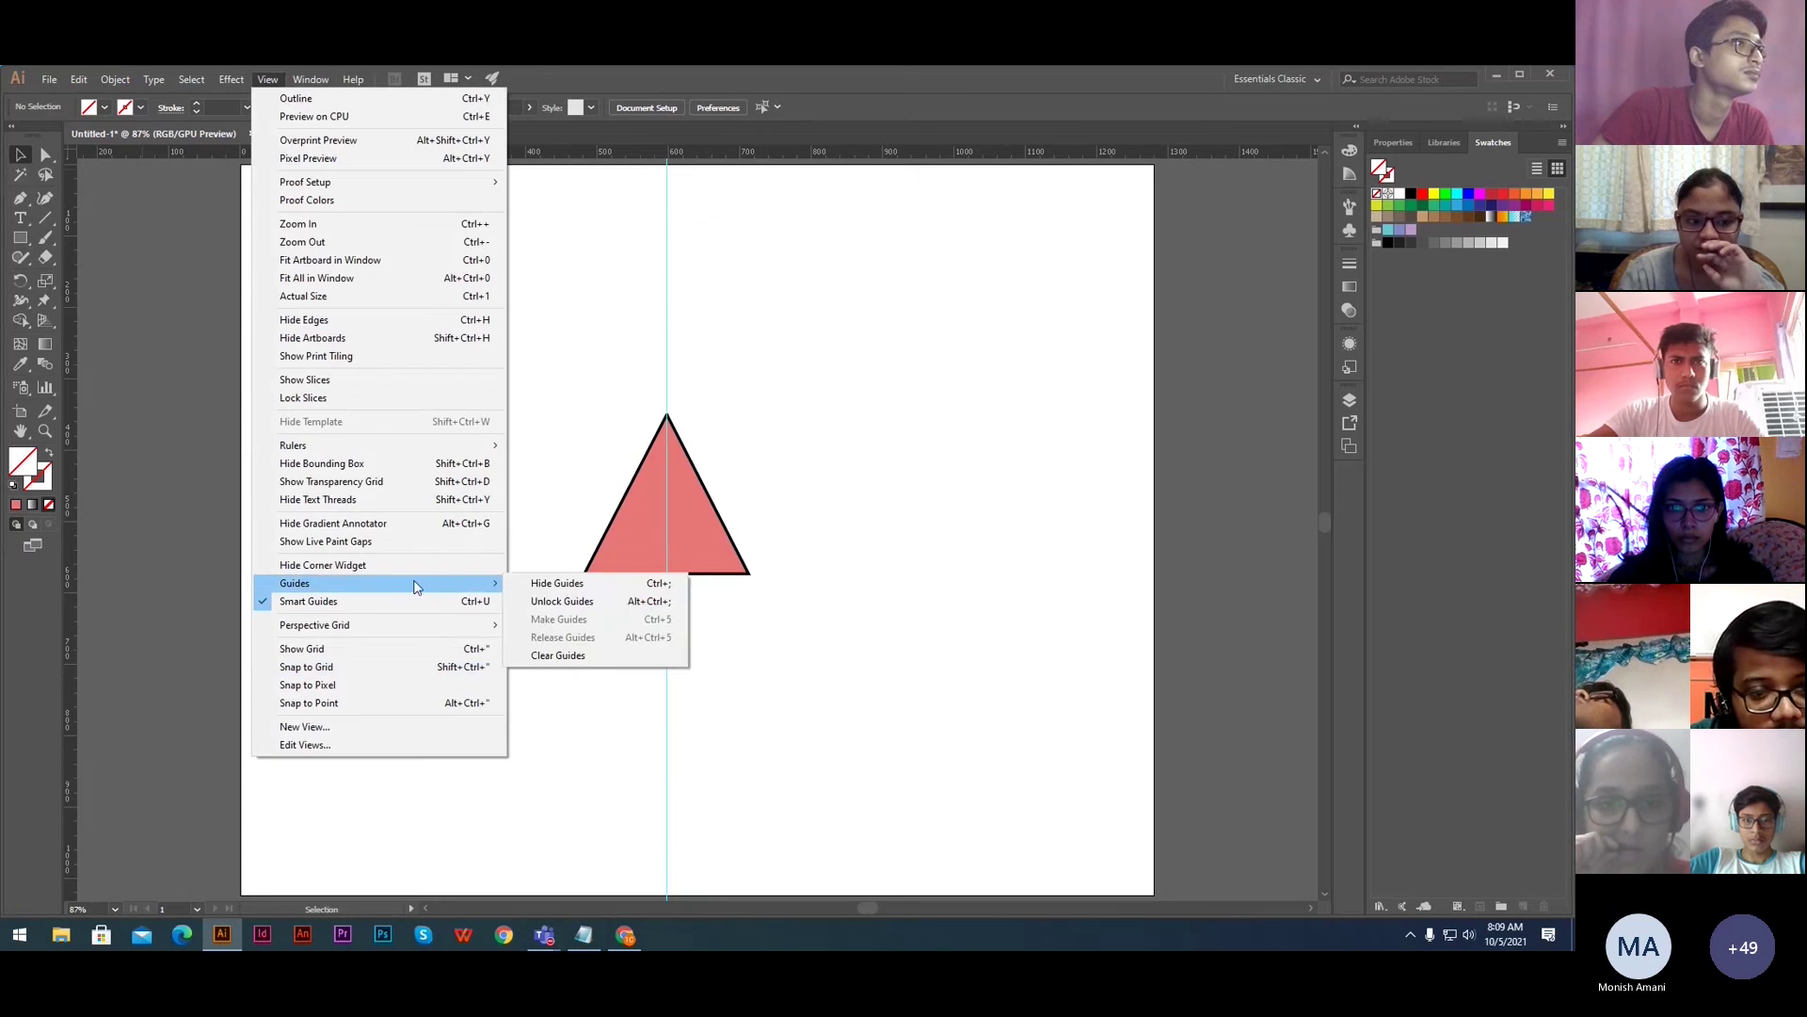
click(570, 606)
- Select the vertical guide through the triangle's apex and delete it
click(667, 332)
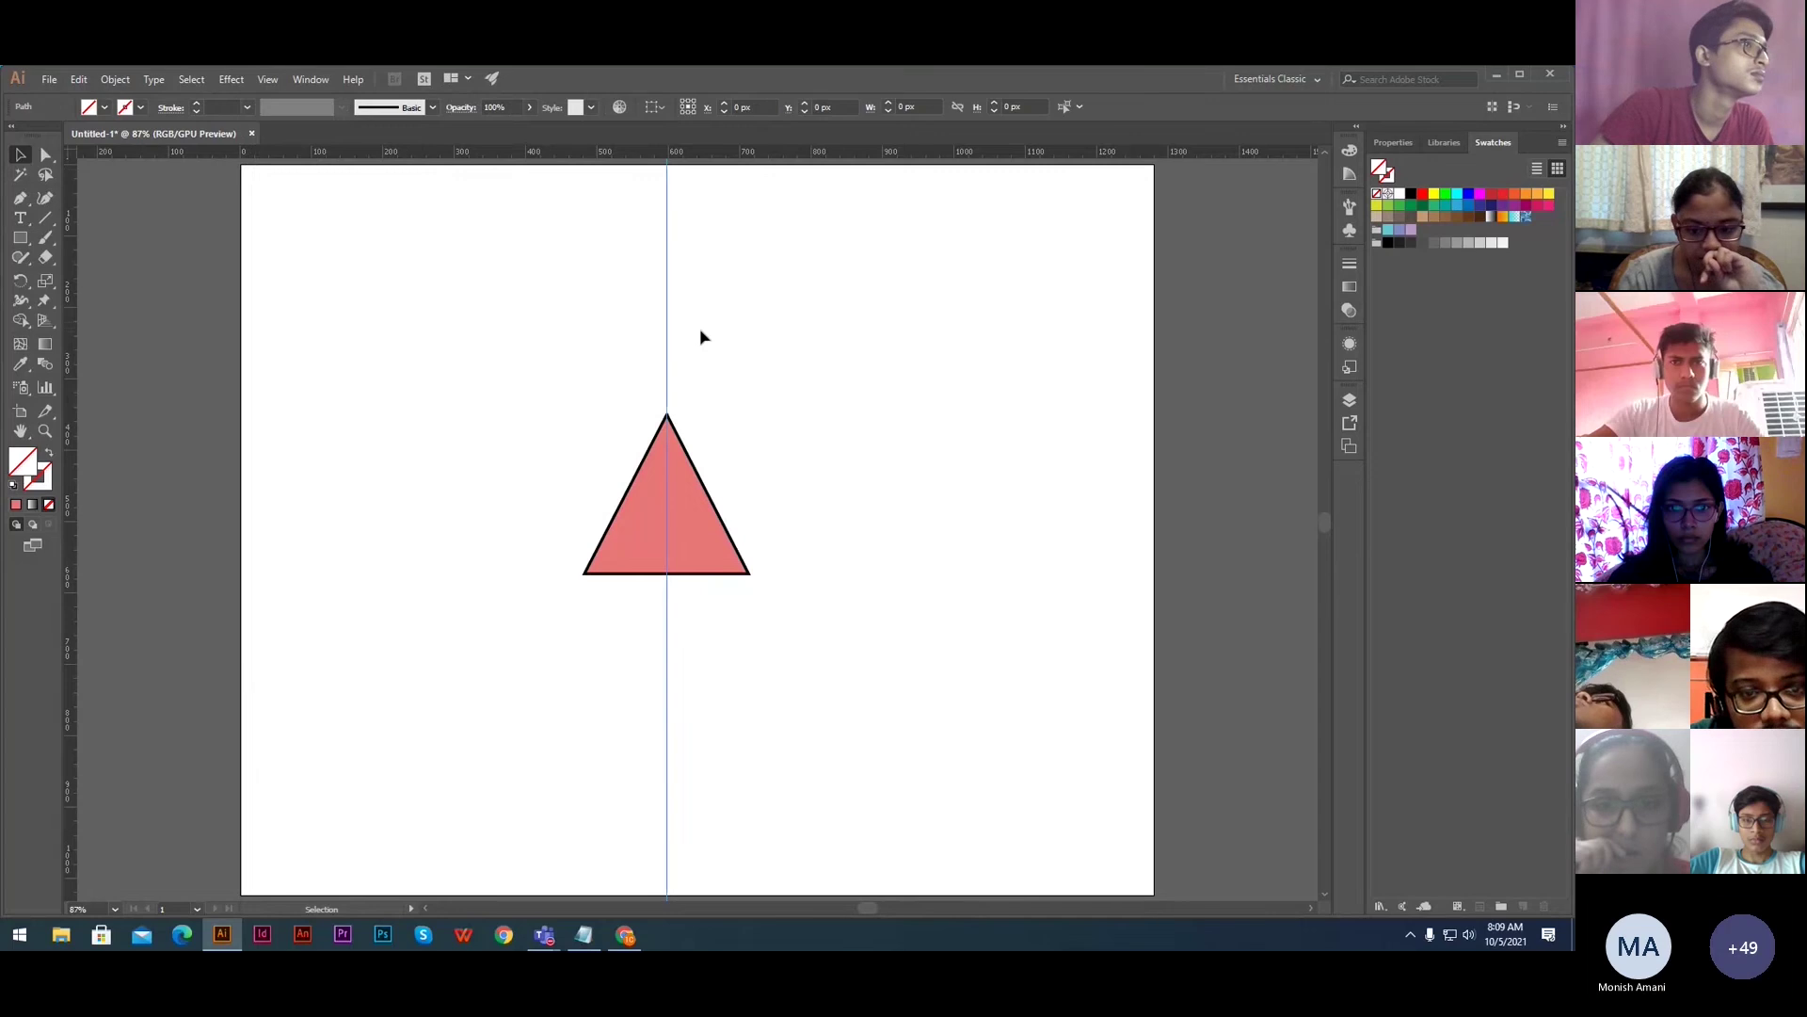
drag(670, 336, 4, 425)
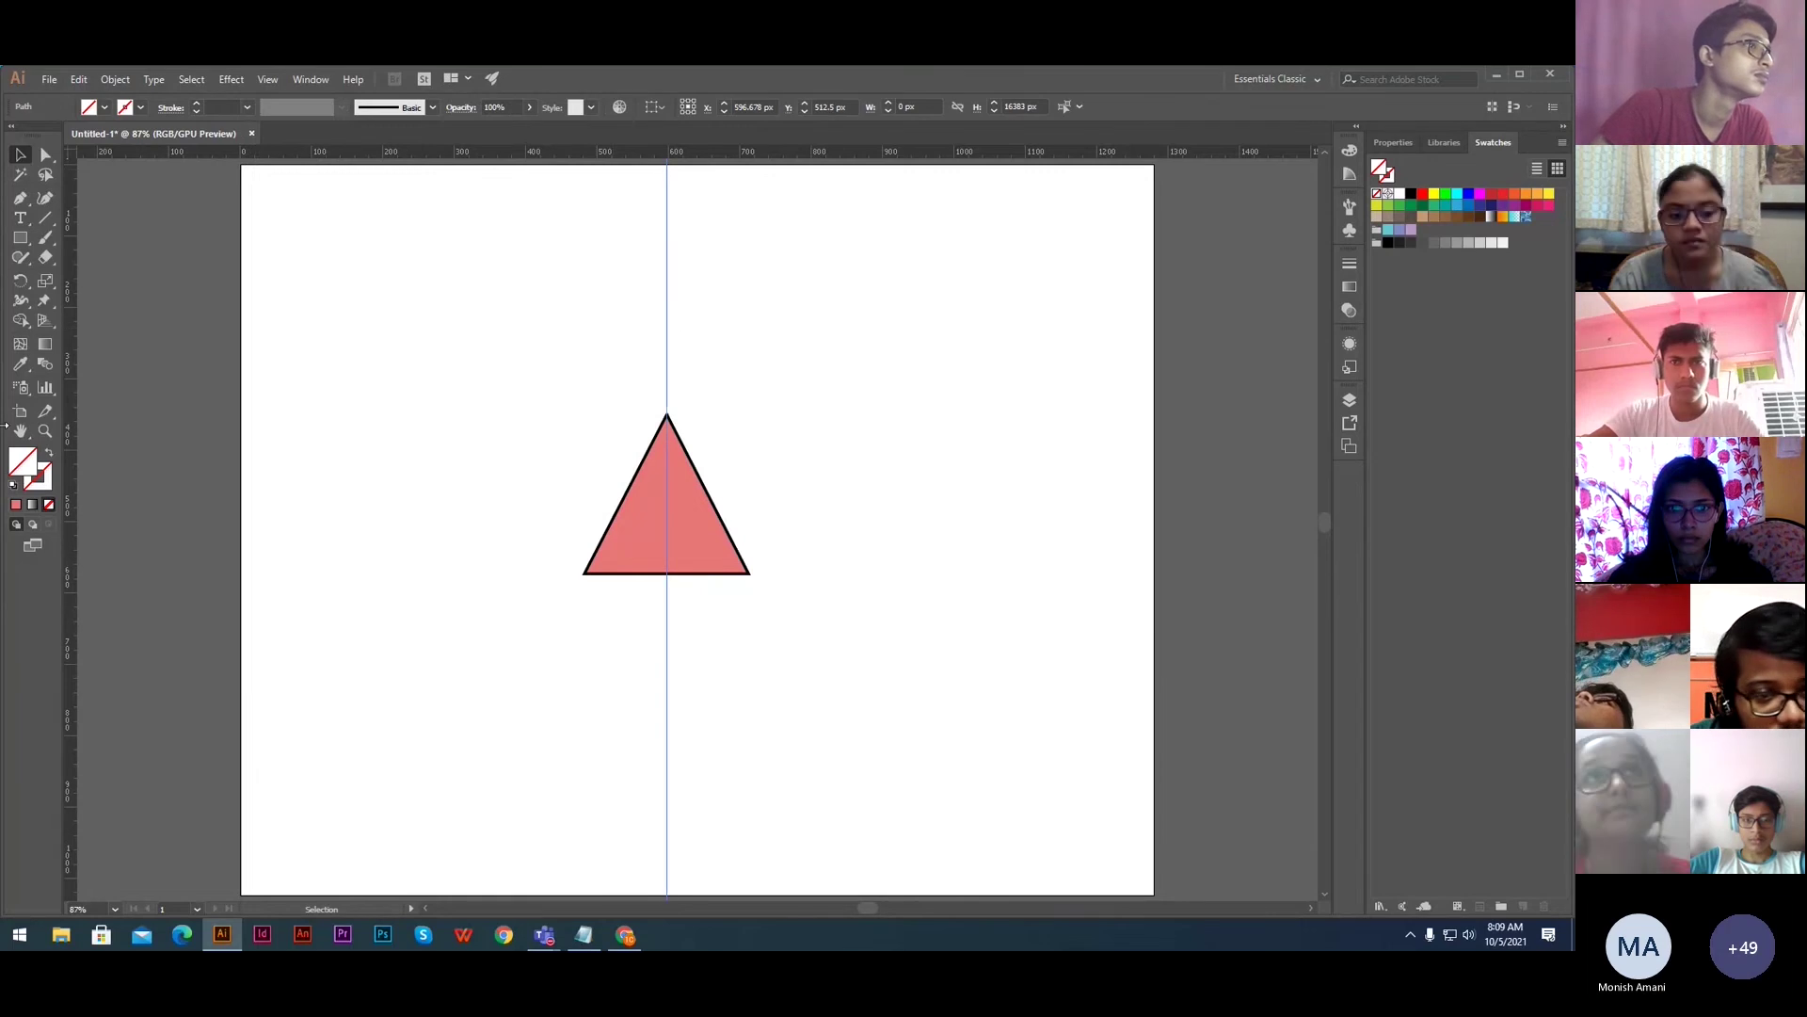
drag(621, 287, 727, 316)
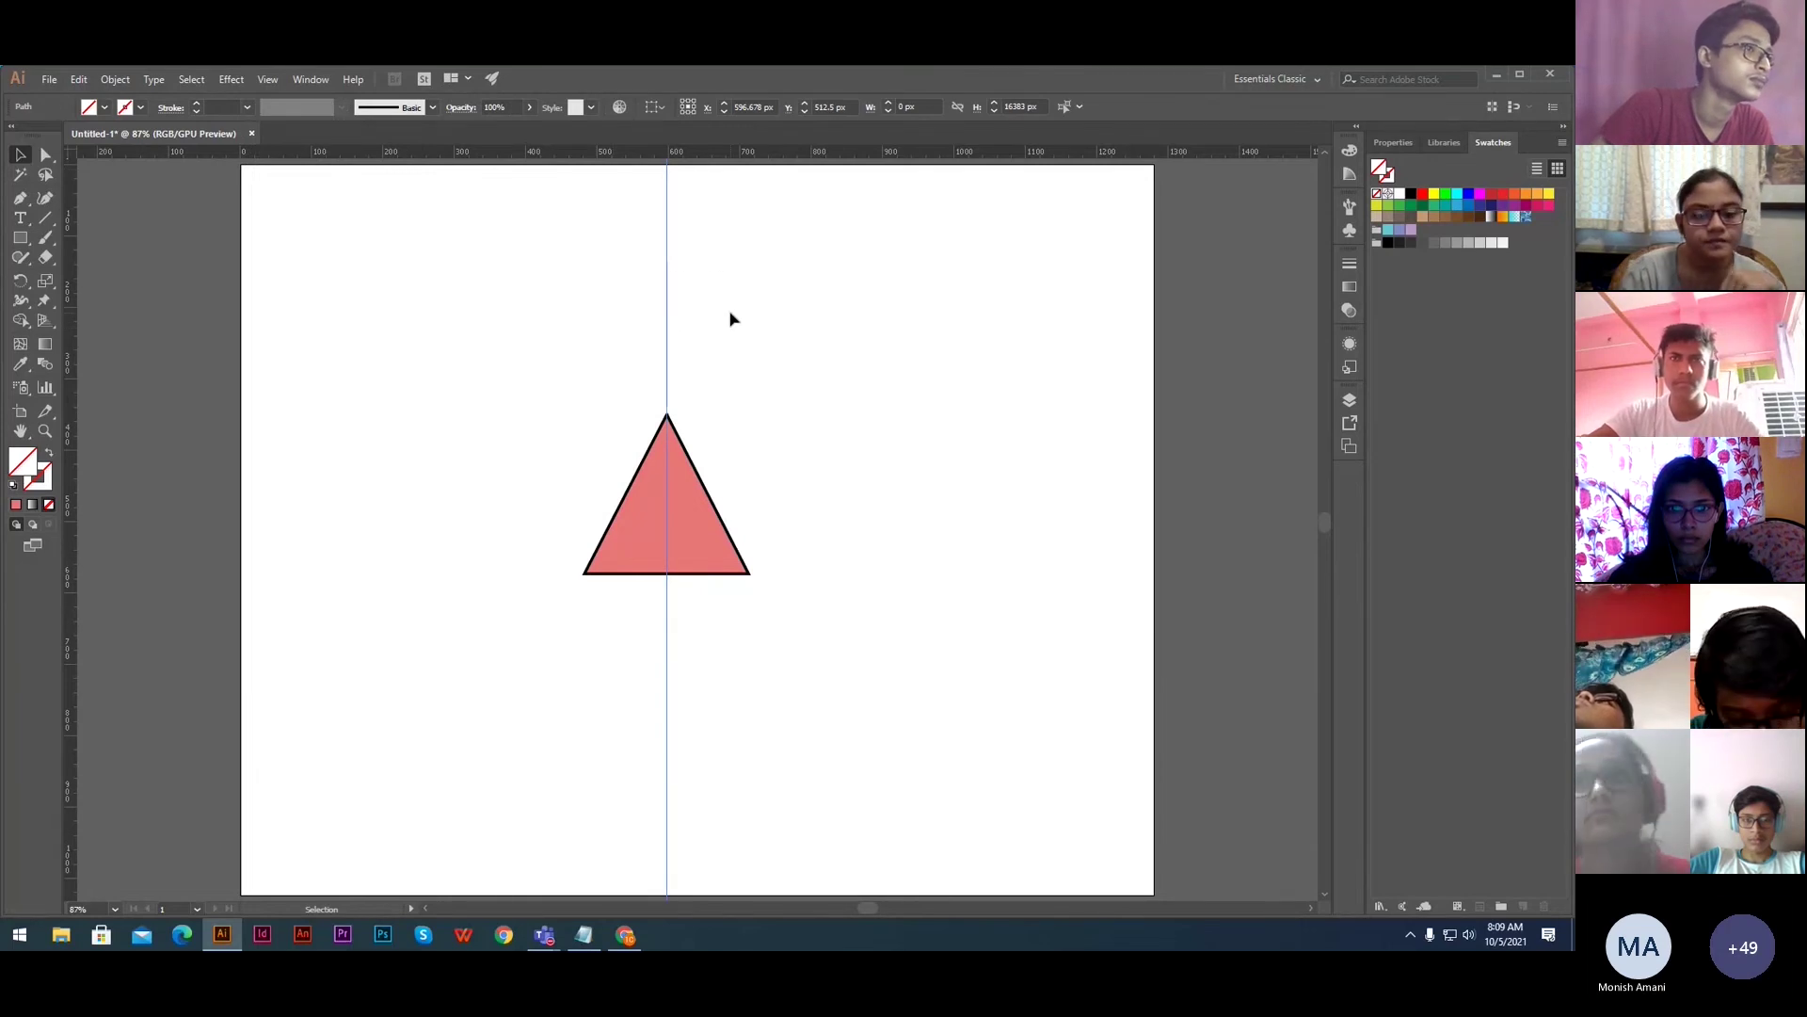
key(Delete)
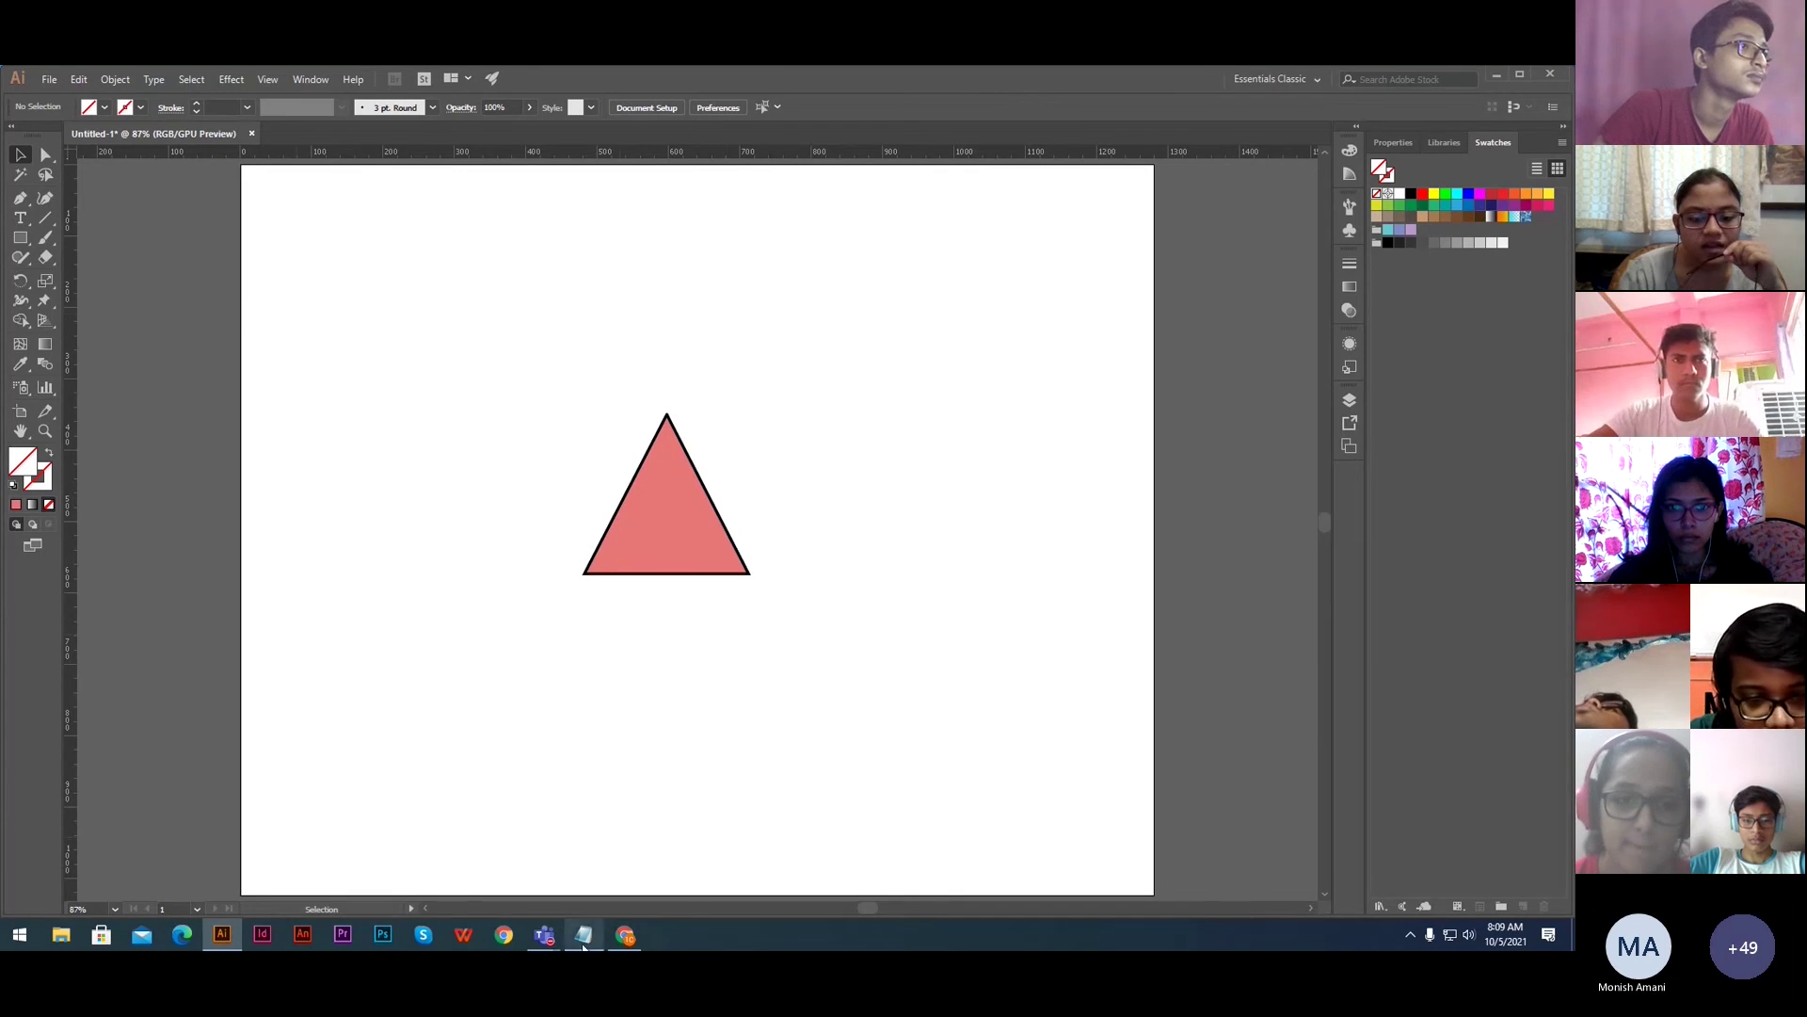
- Check the class meeting in Teams, return to Illustrator, and reopen the meeting window
mouse_move(544, 935)
click(530, 864)
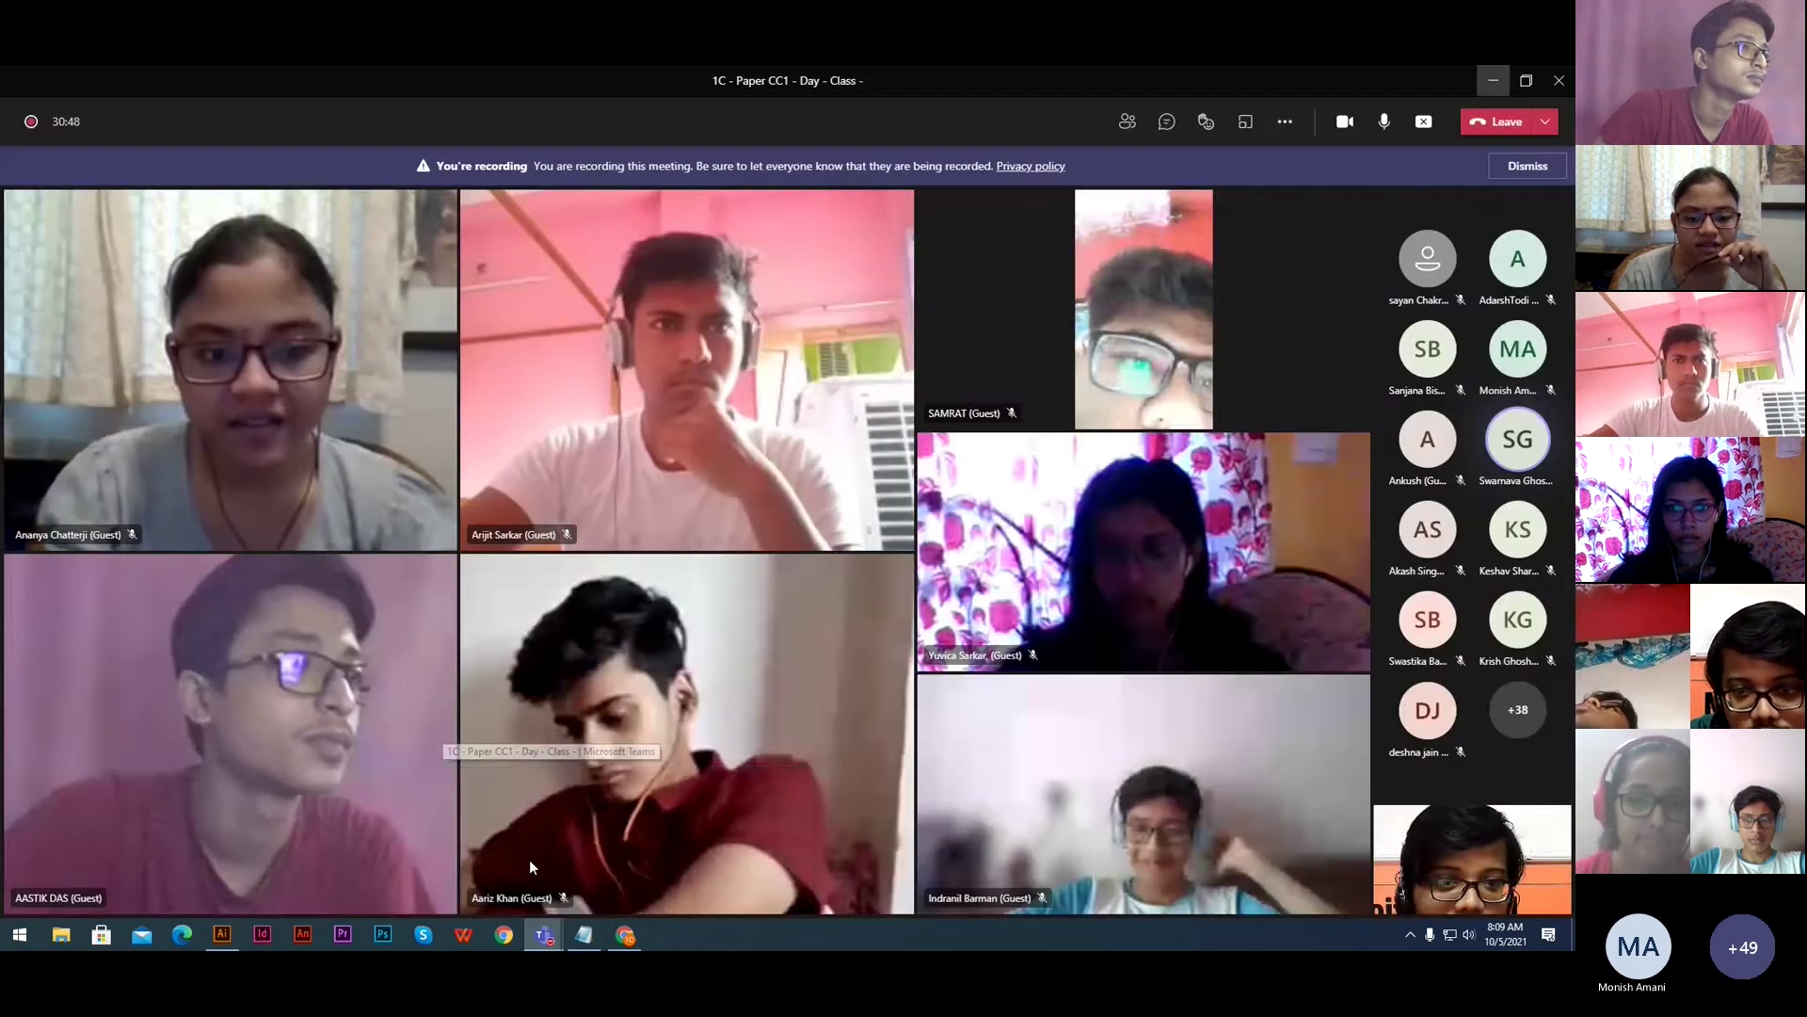
click(1490, 83)
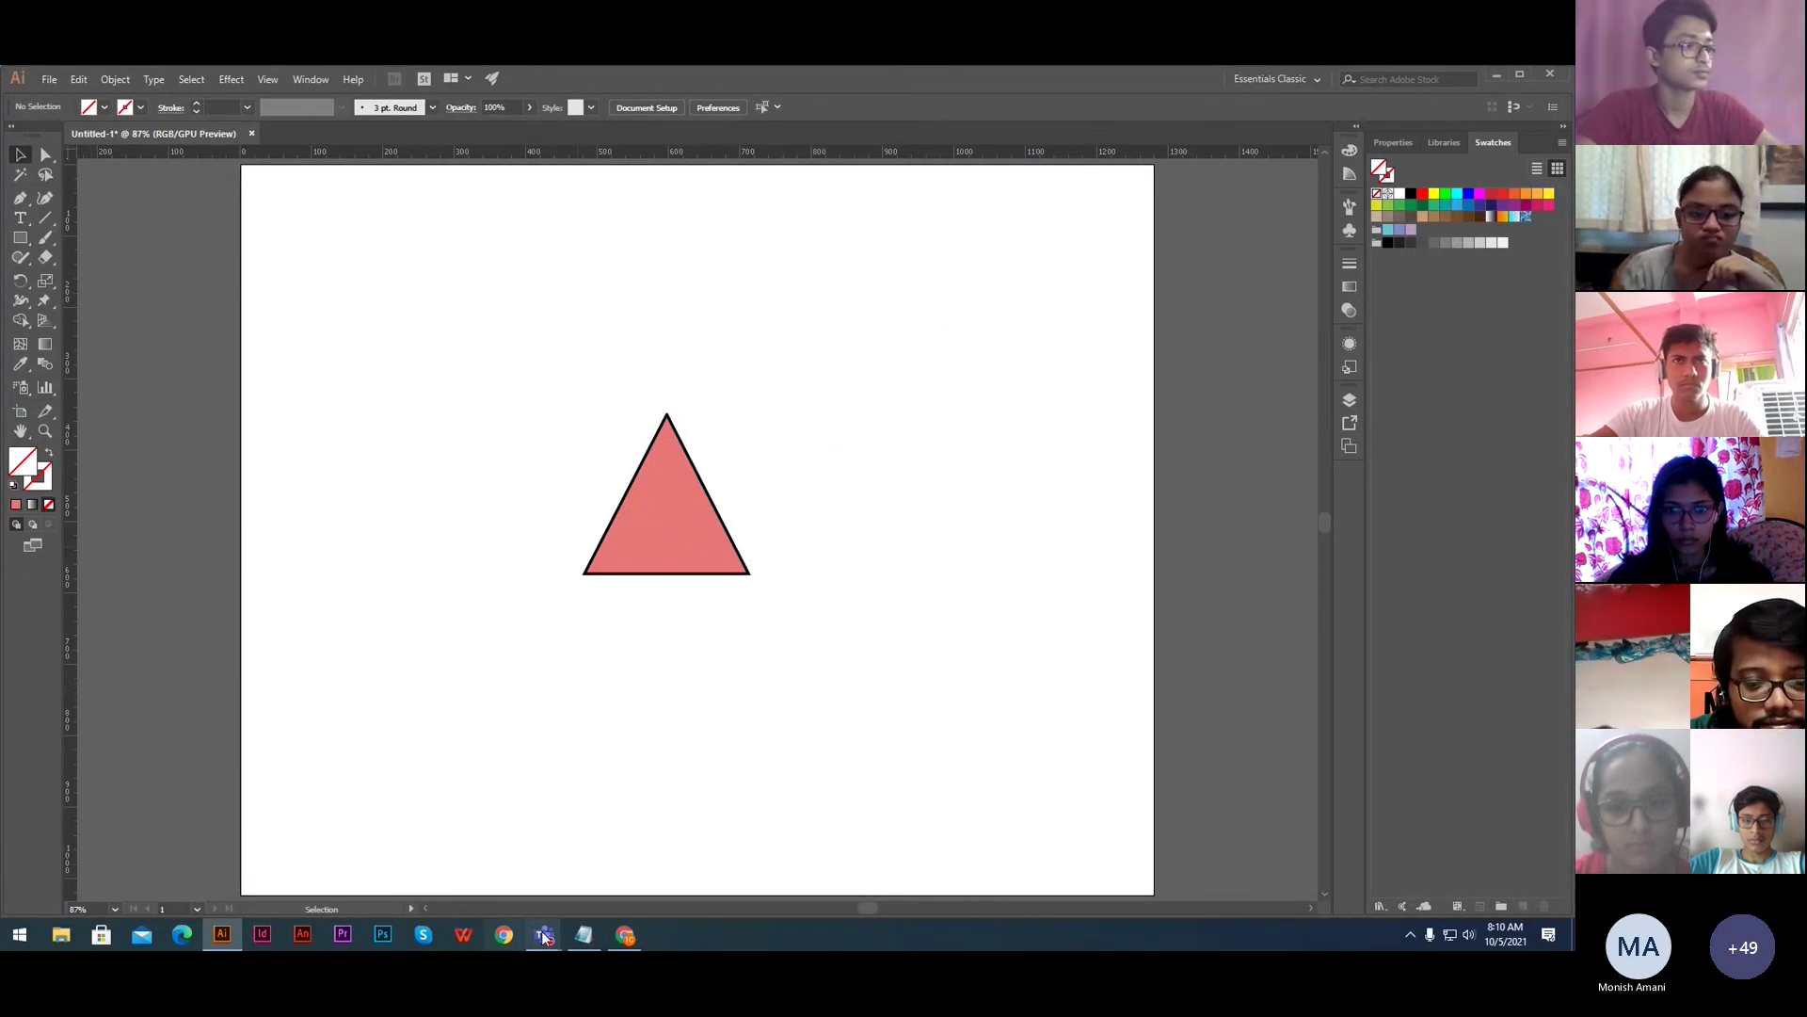
mouse_move(544, 935)
click(518, 865)
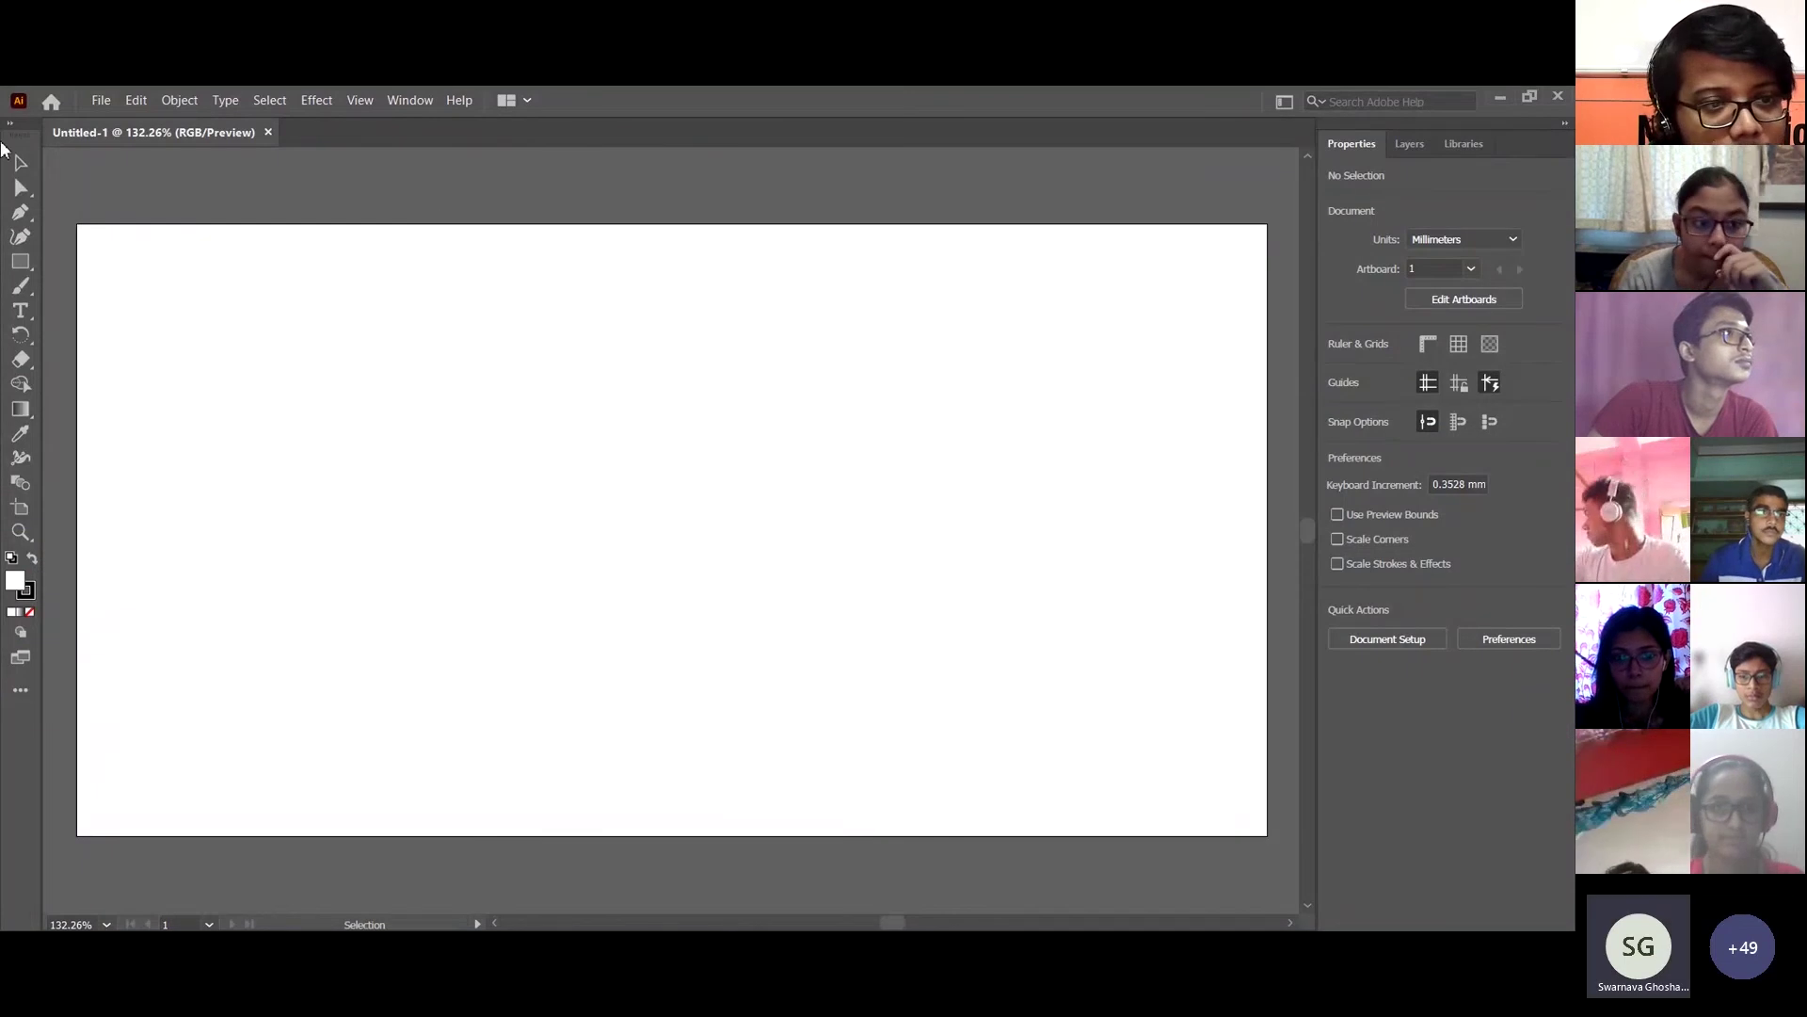
click(20, 213)
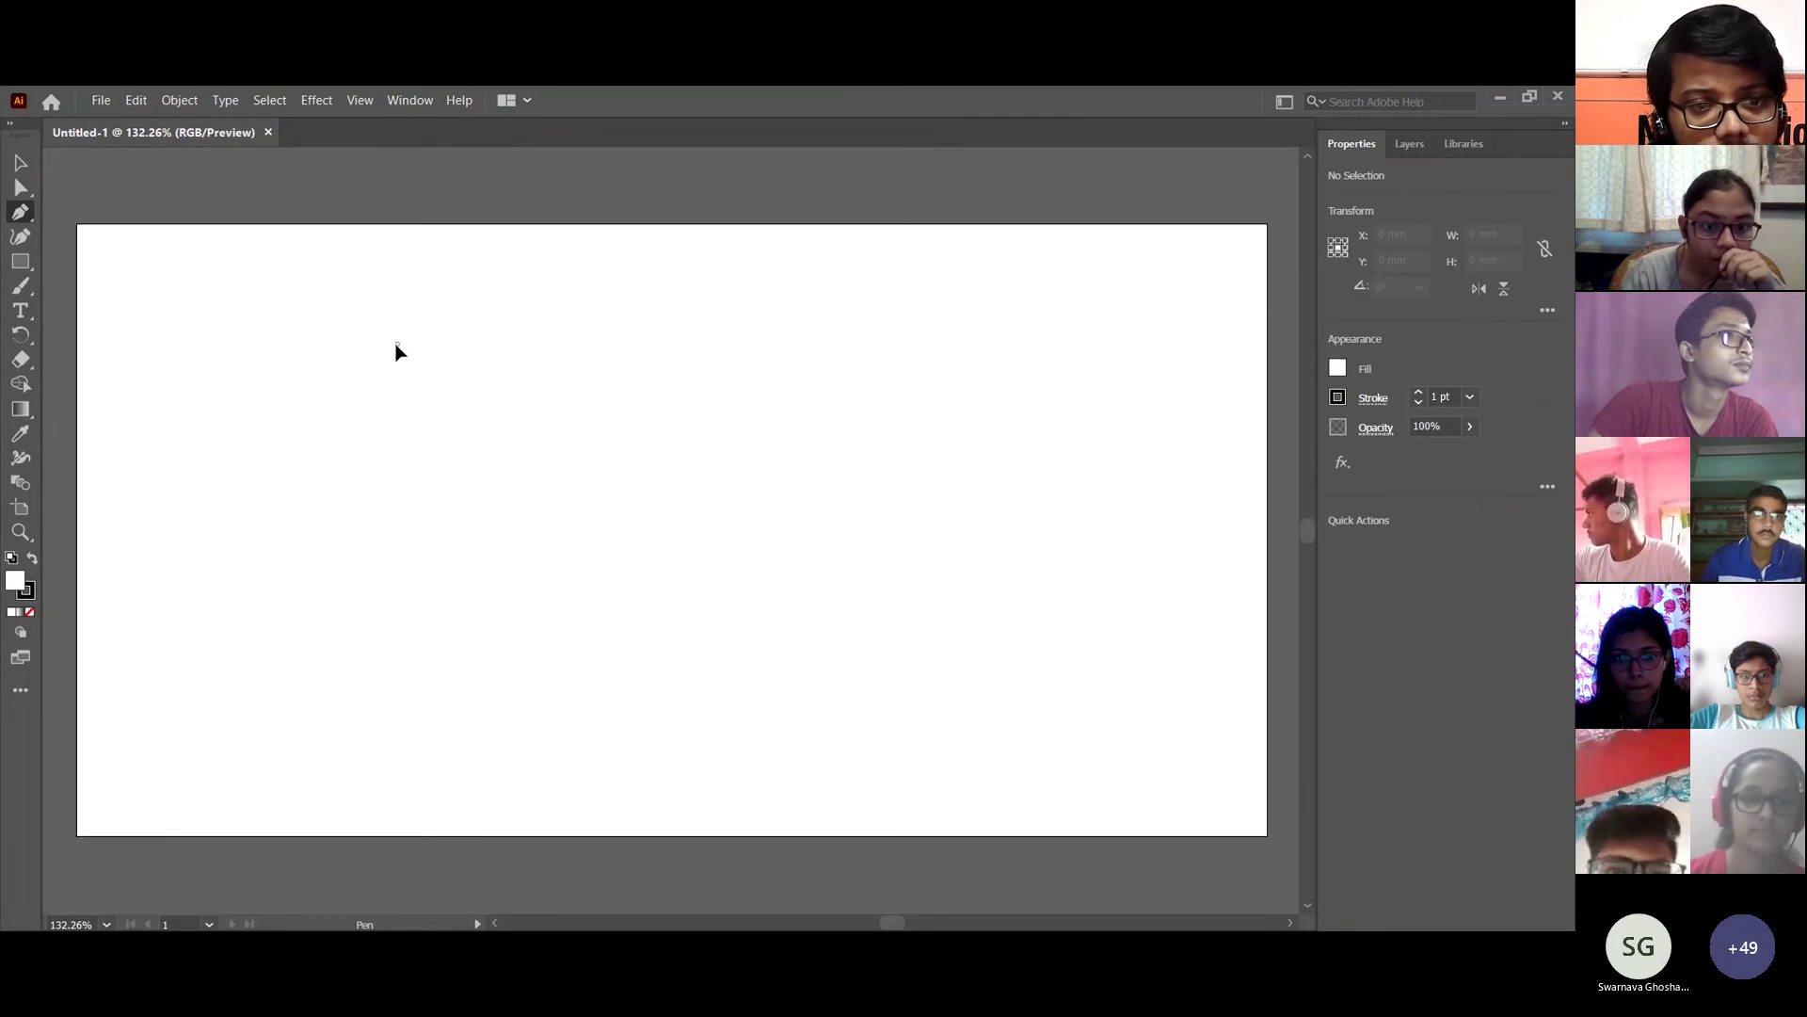
drag(397, 343, 346, 414)
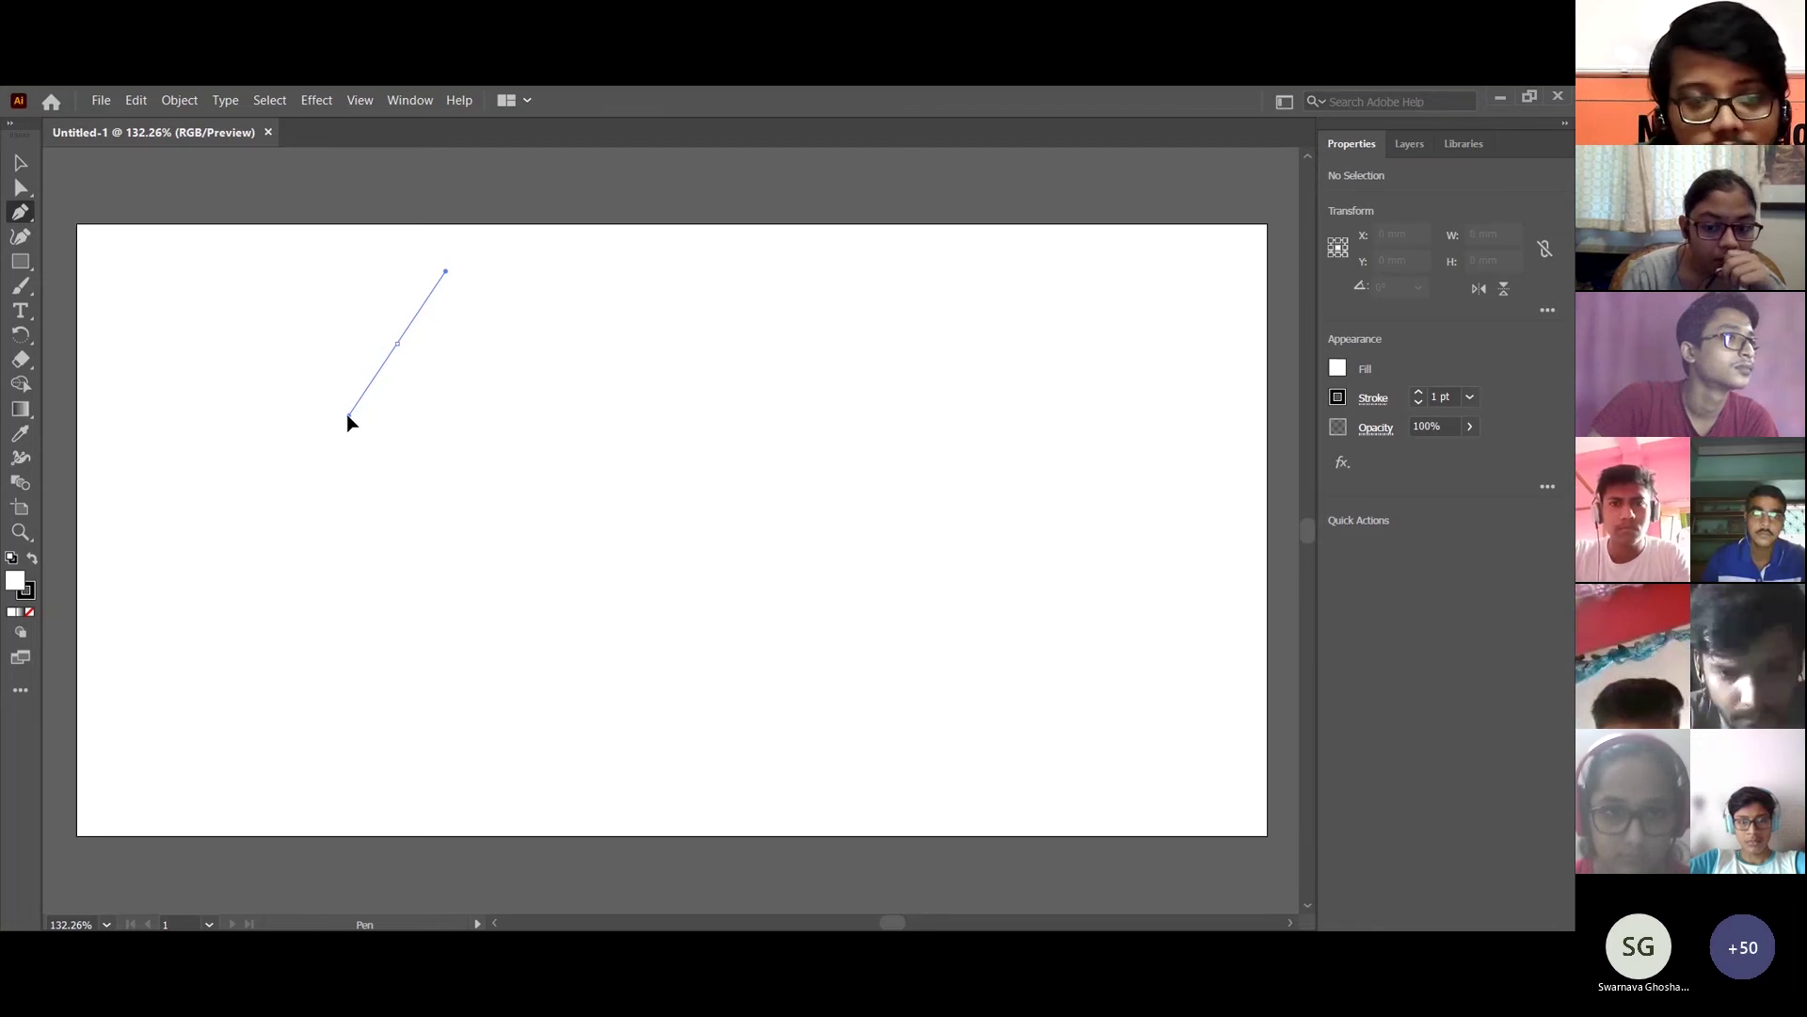
drag(346, 414, 393, 354)
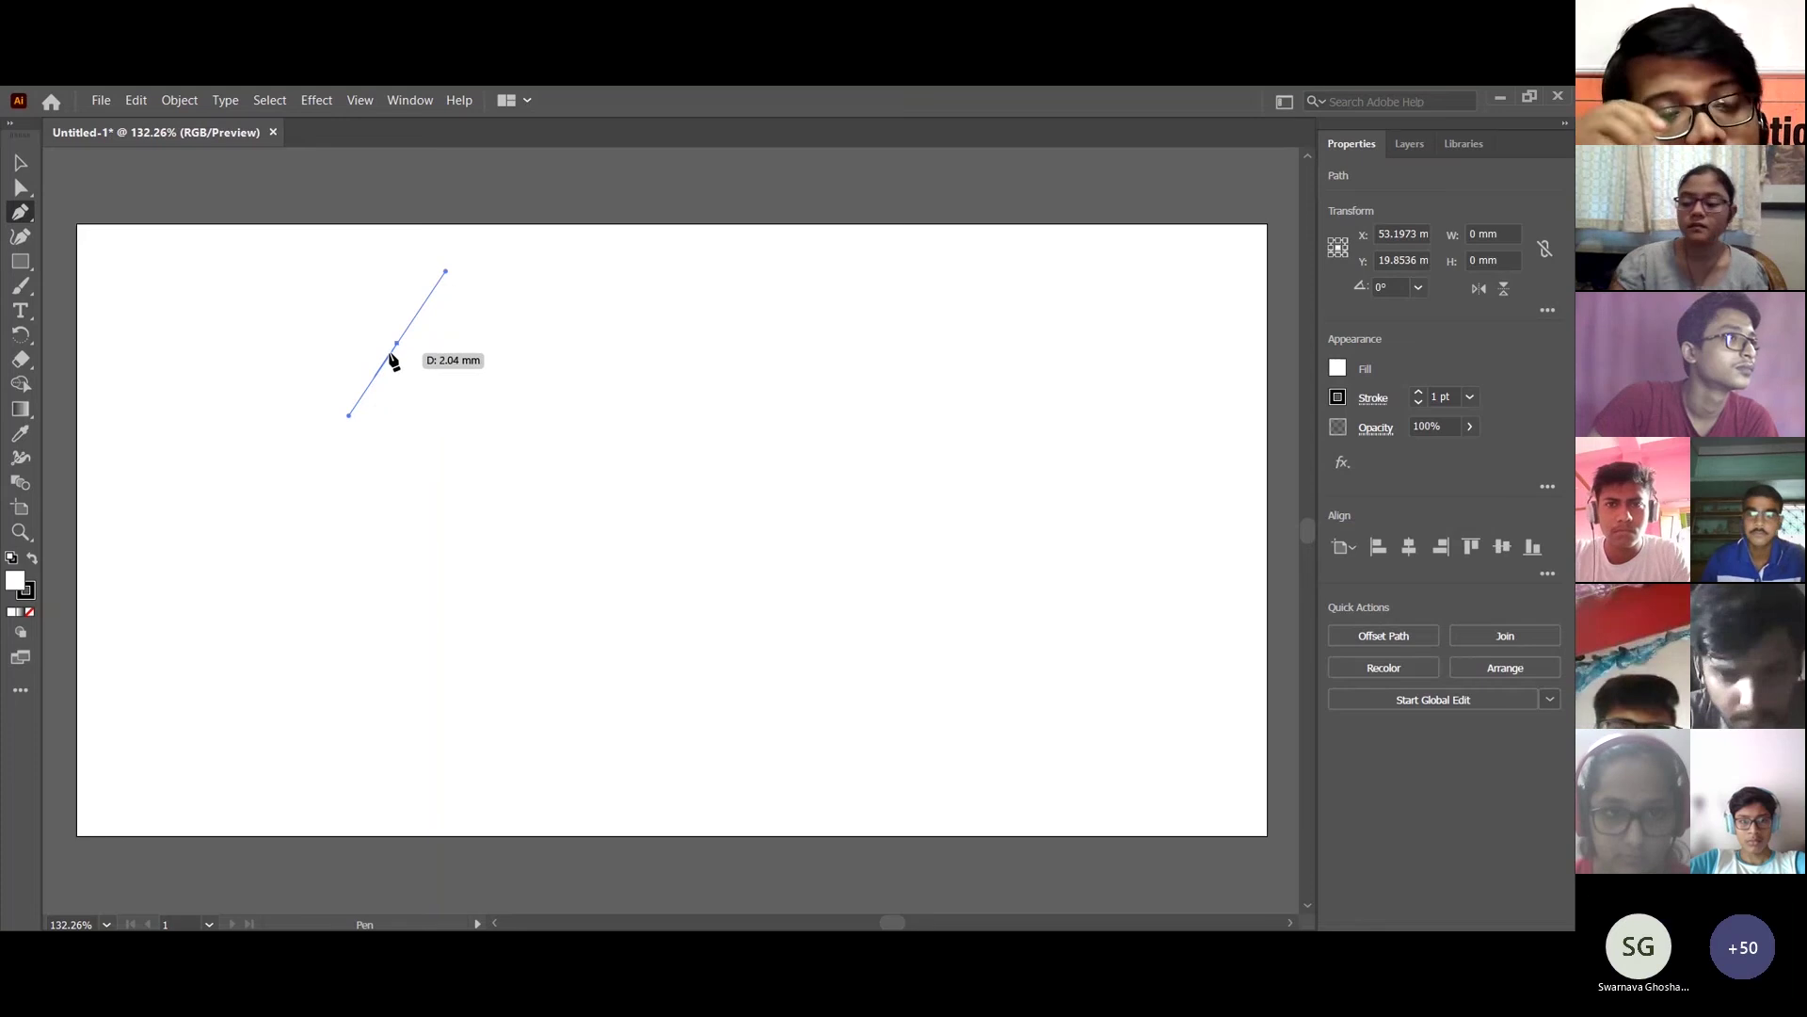
key(ctrl+z)
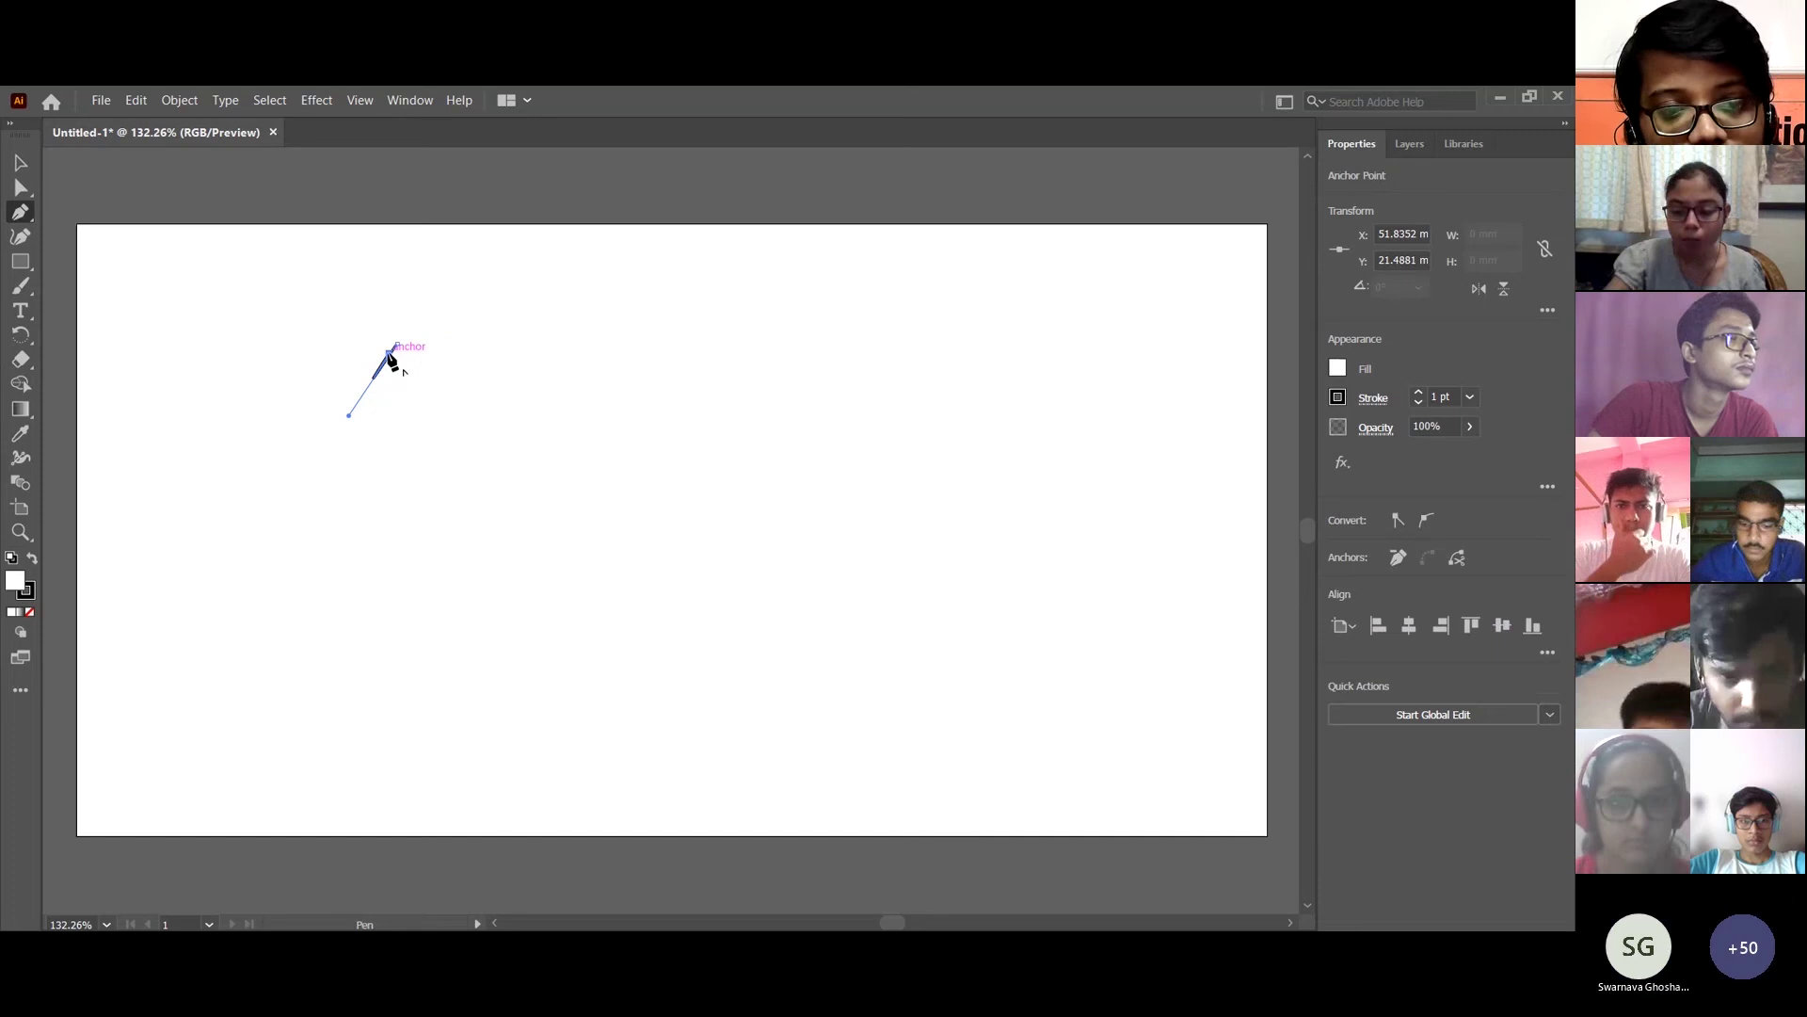
key(ctrl+z)
key(ctrl+z)
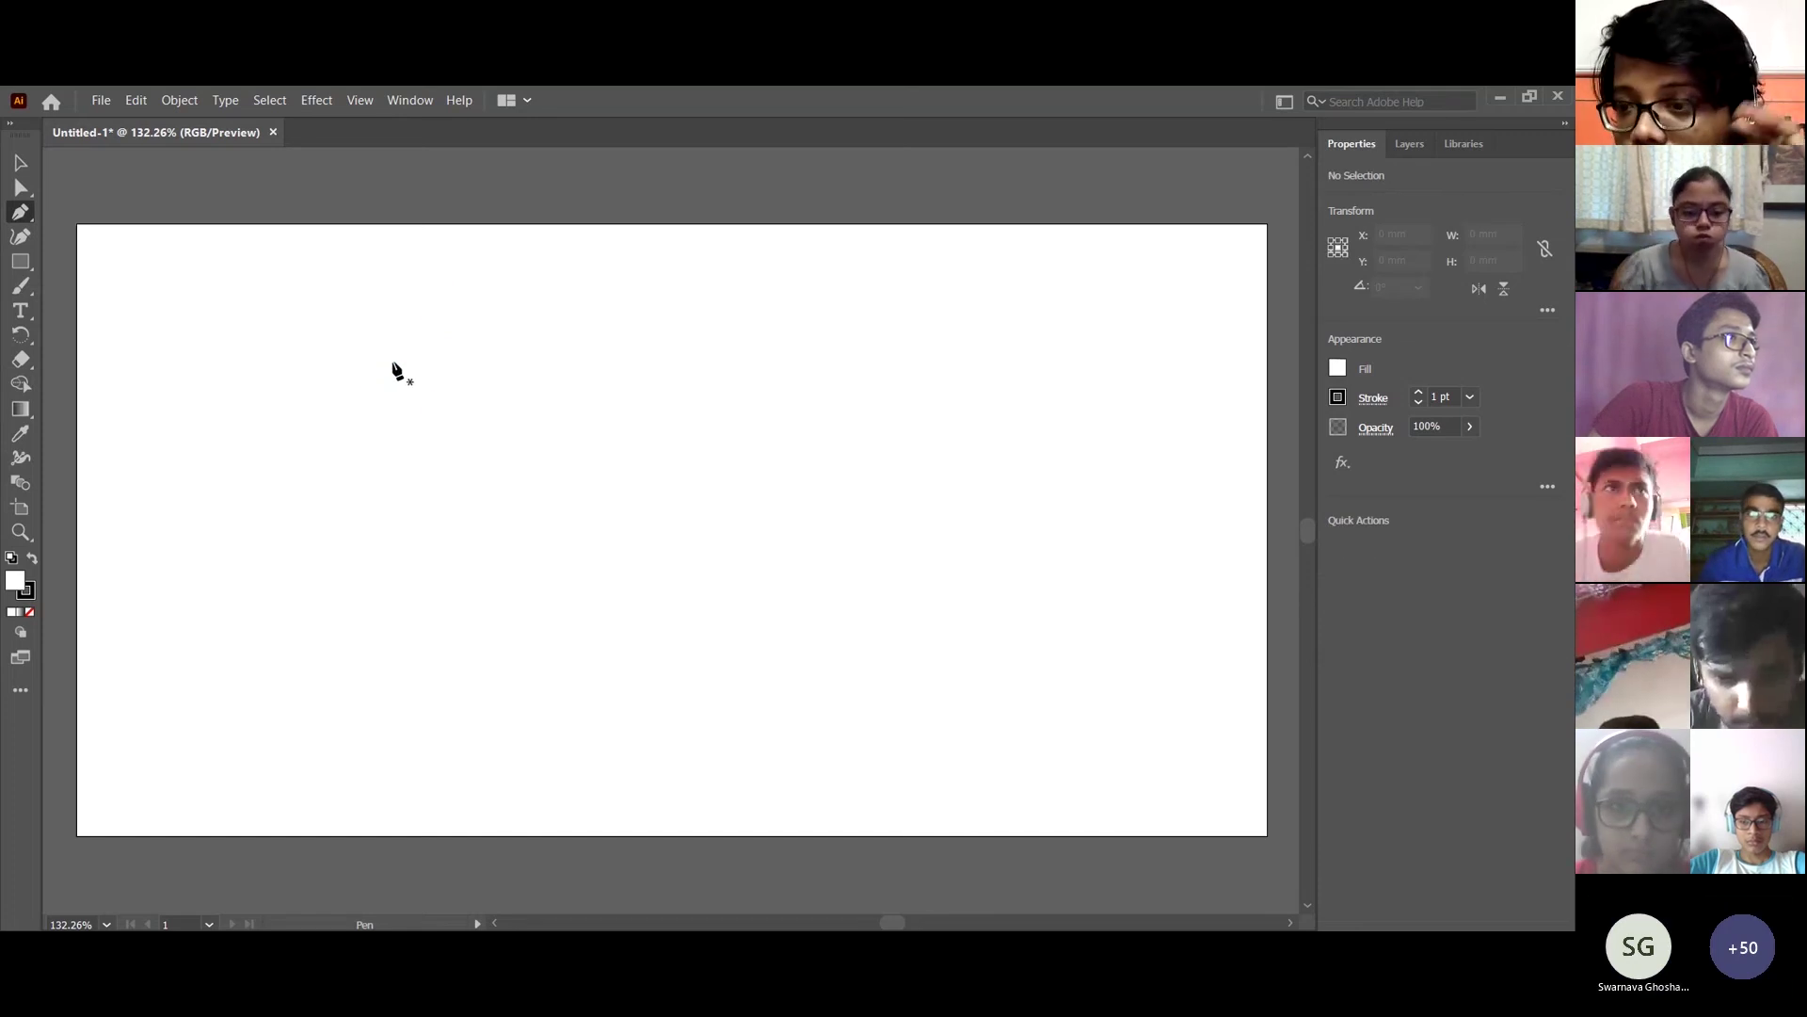
- Draw a closed triangle in the artboard's upper-left area with the Pen tool and fill it with colour EF6767
click(431, 394)
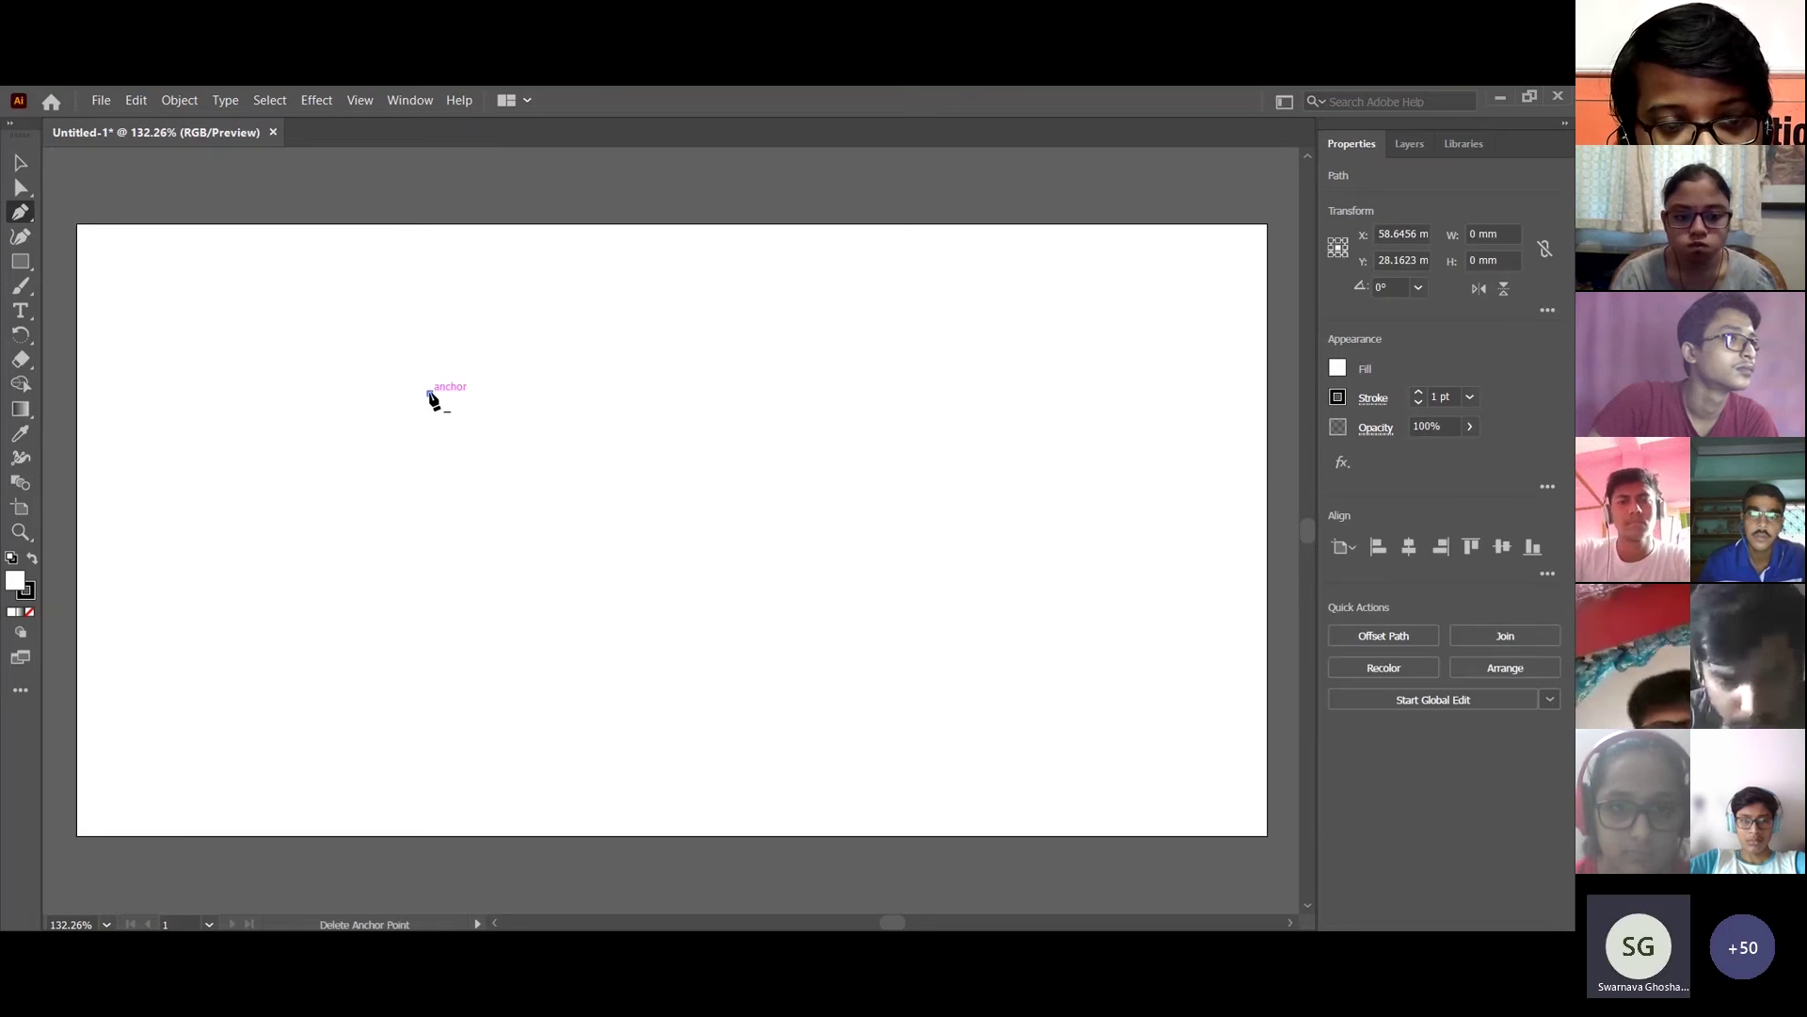
click(363, 516)
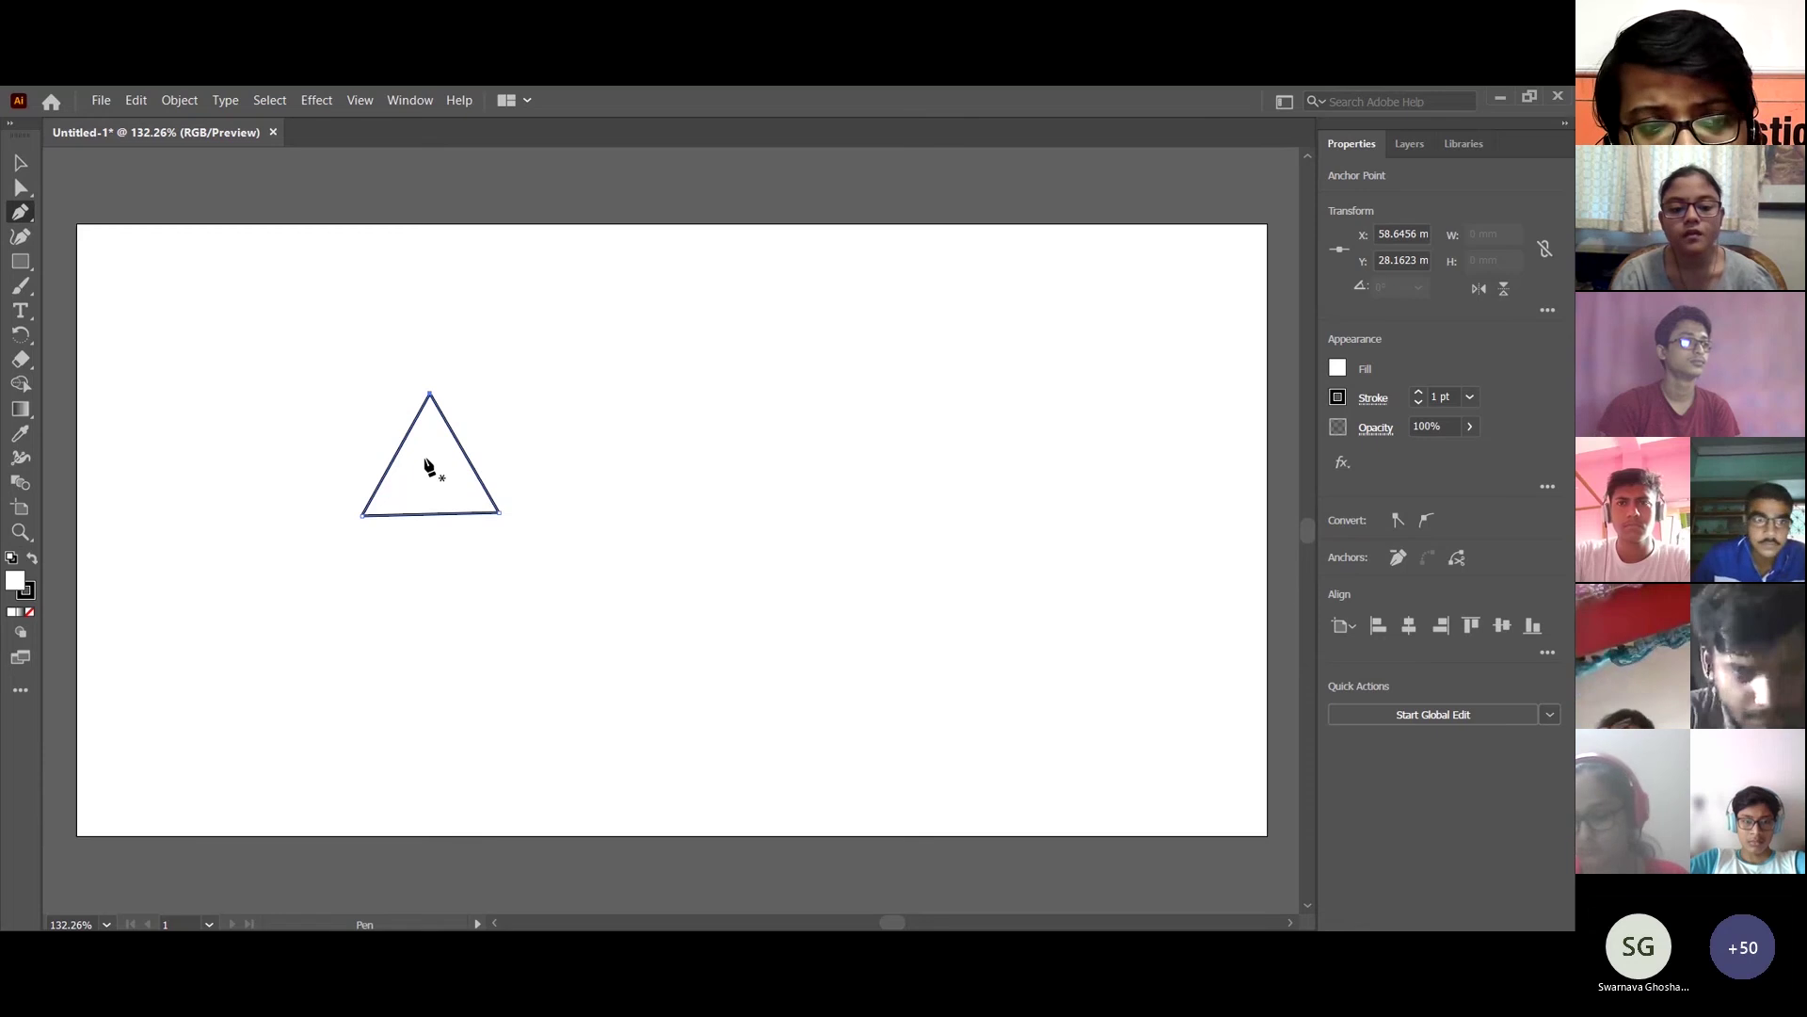
double_click(25, 584)
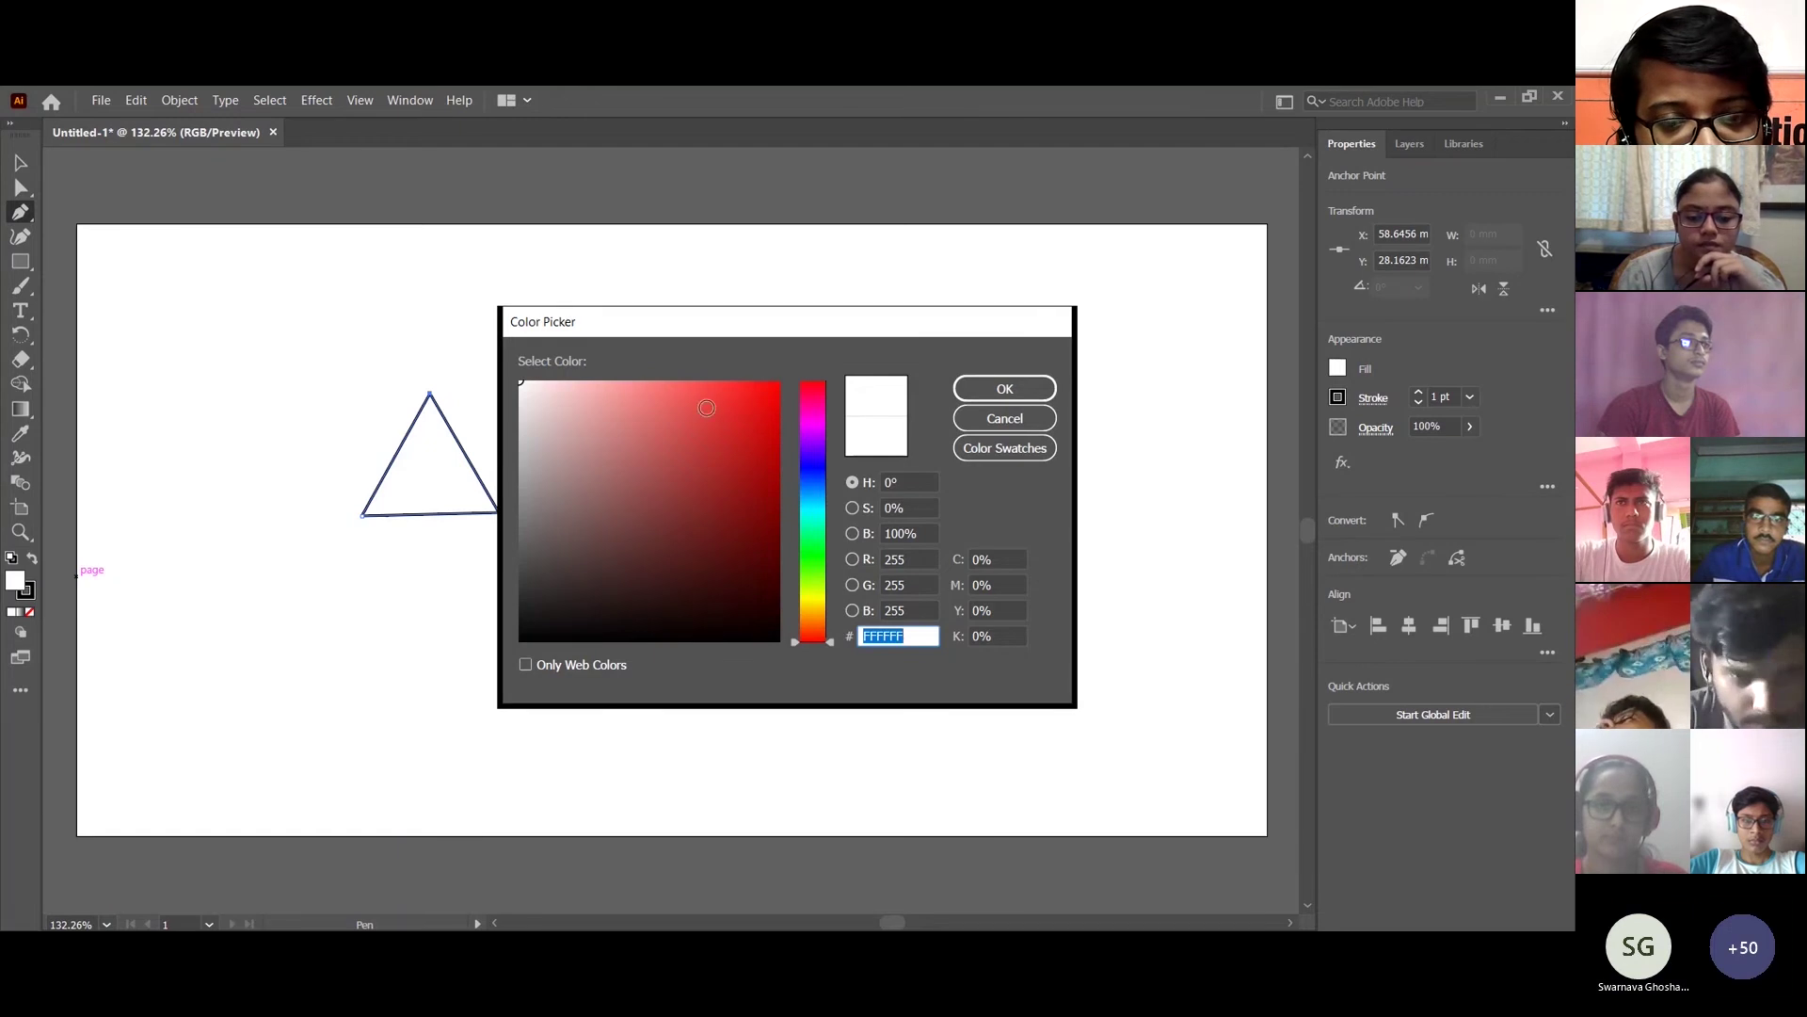
click(667, 396)
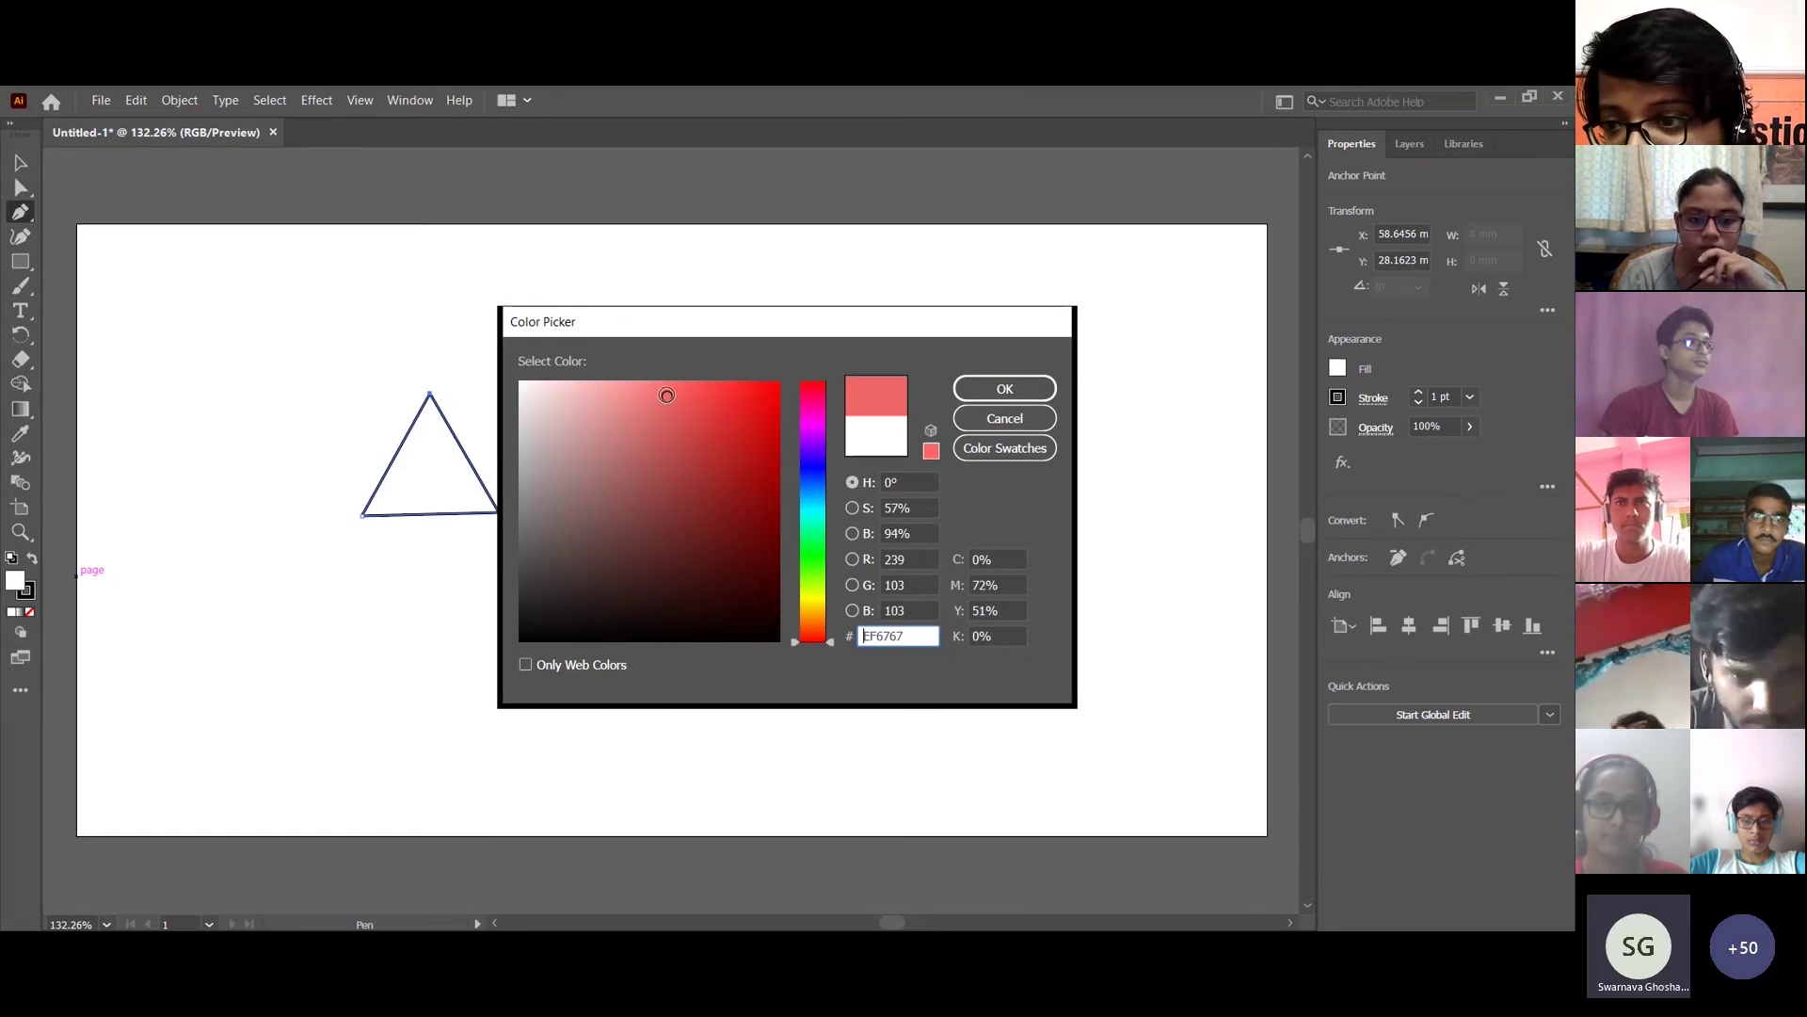
click(980, 388)
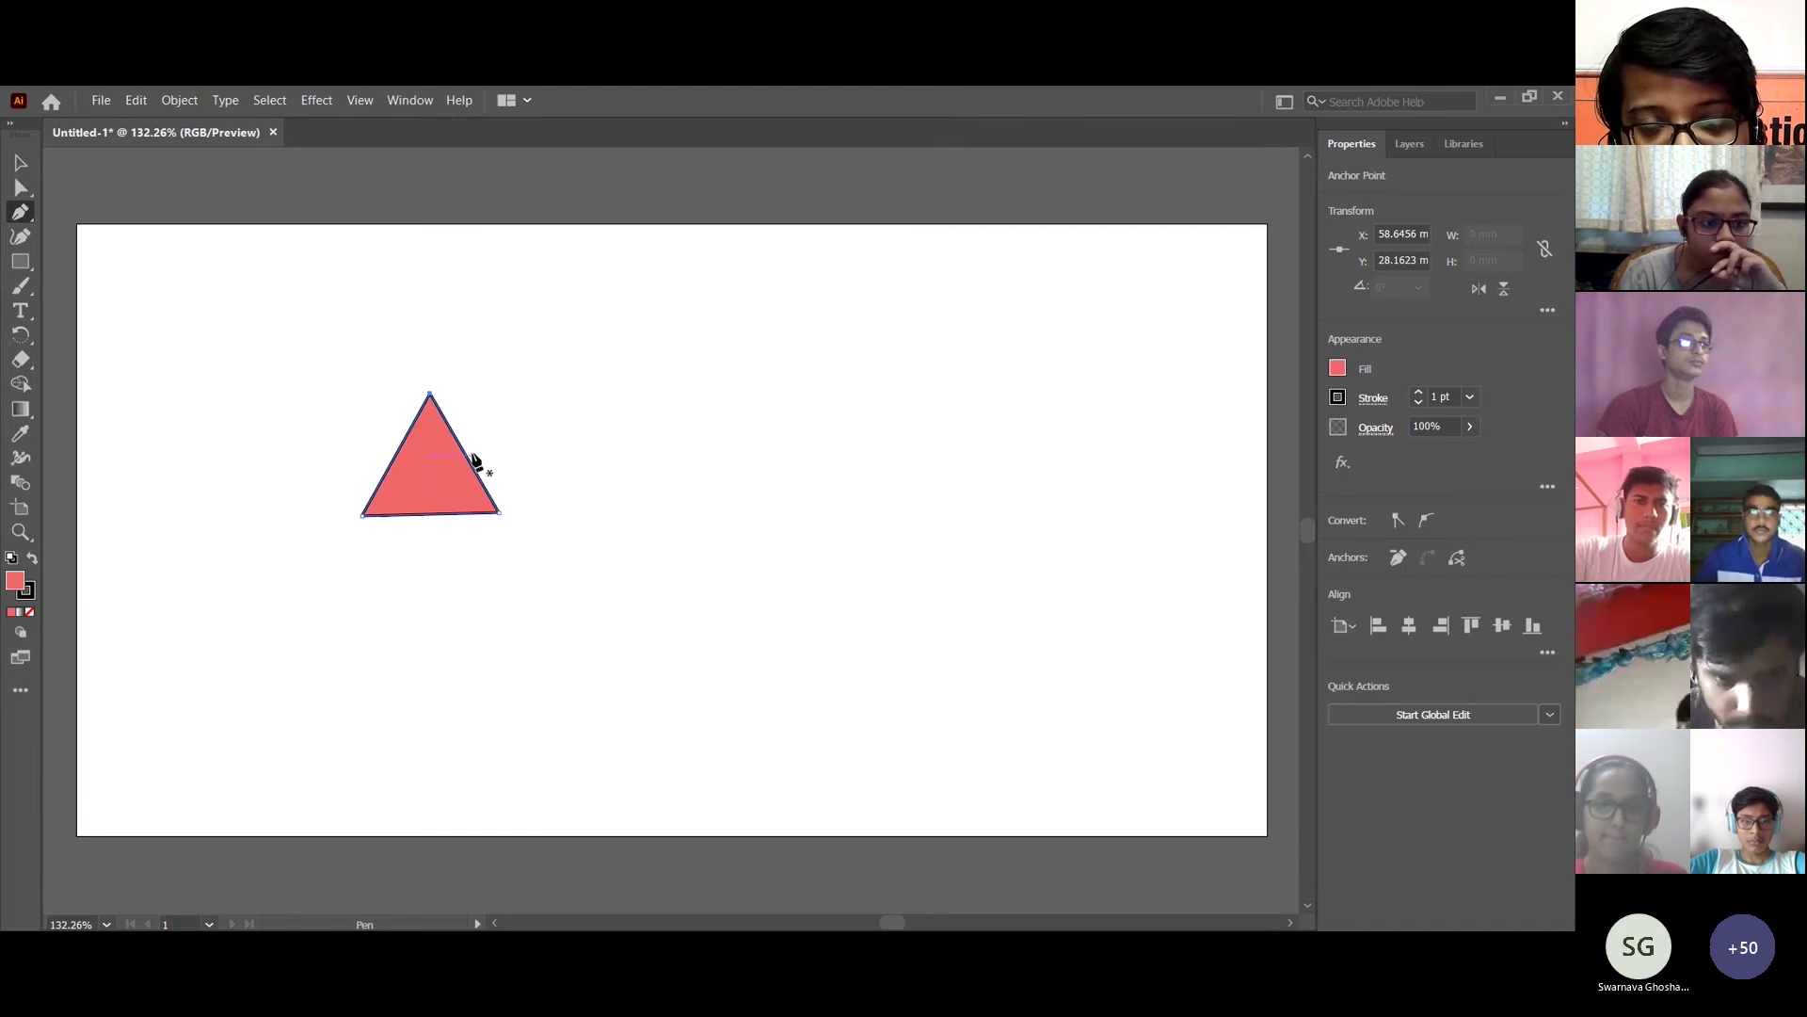
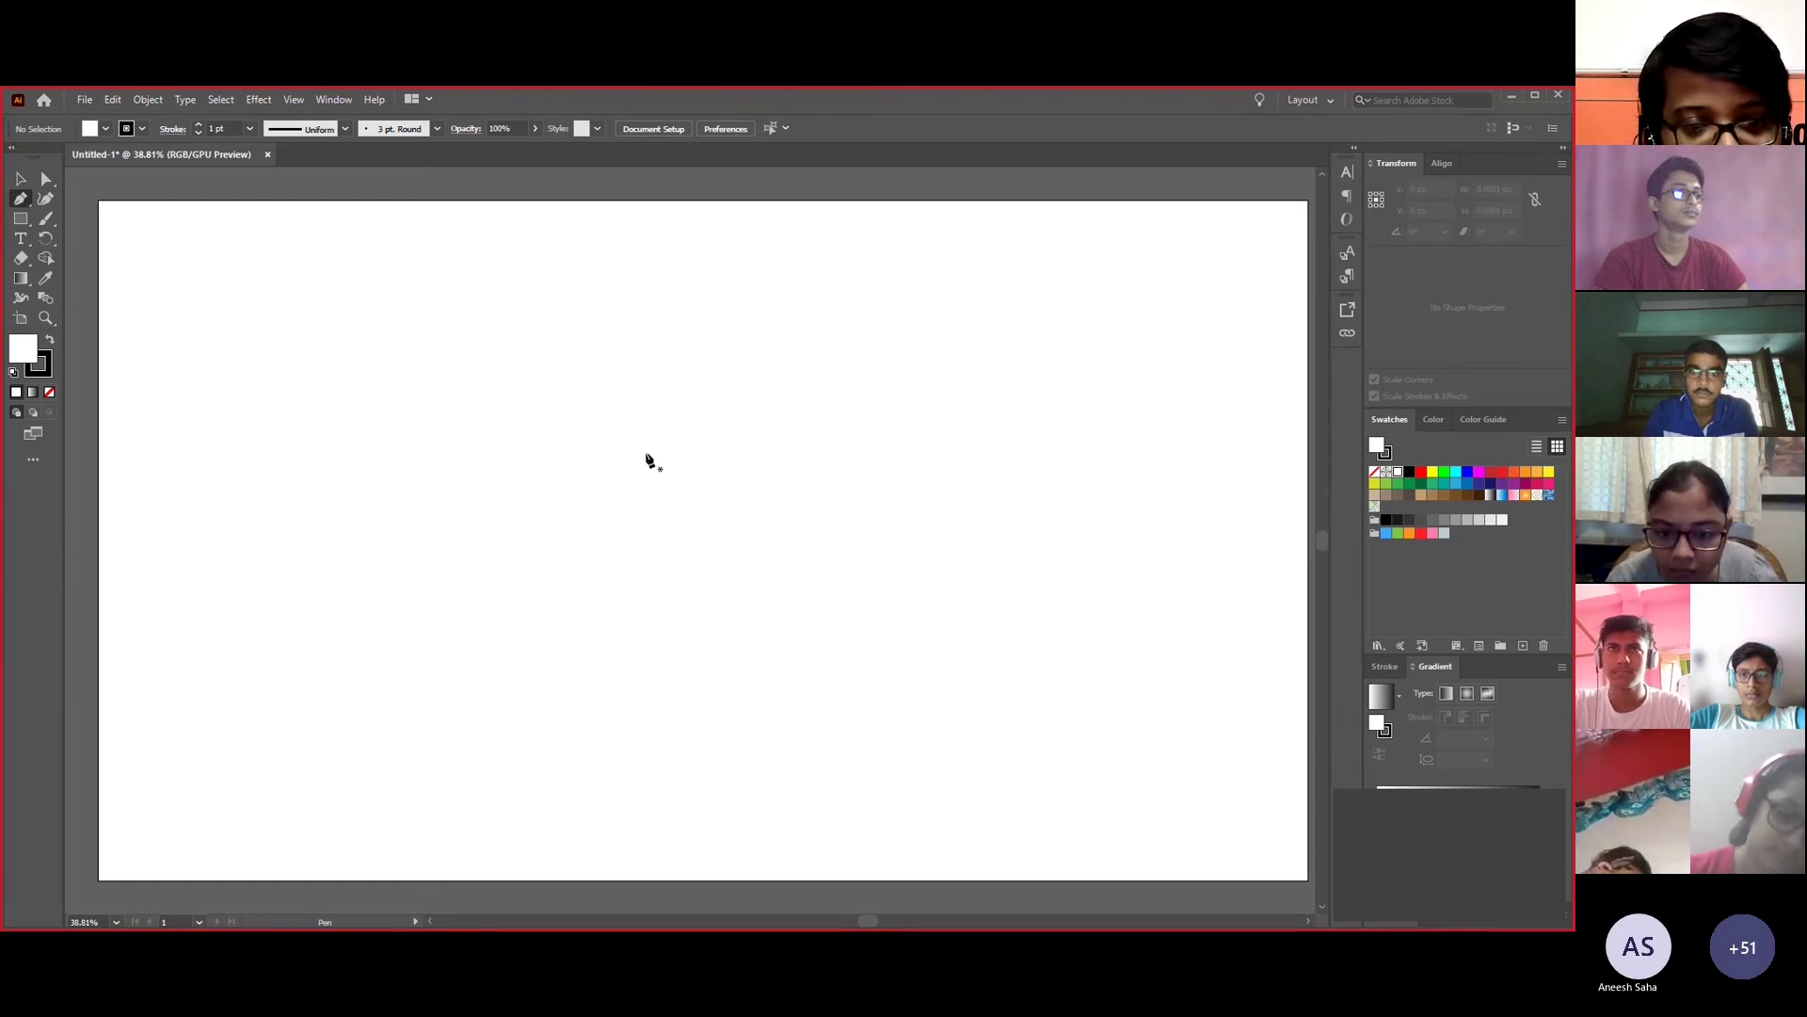
- Draw a closed triangle about 146 px wide and 139 px high with the Pen tool, its apex at about X 869, Y 401 px
click(647, 455)
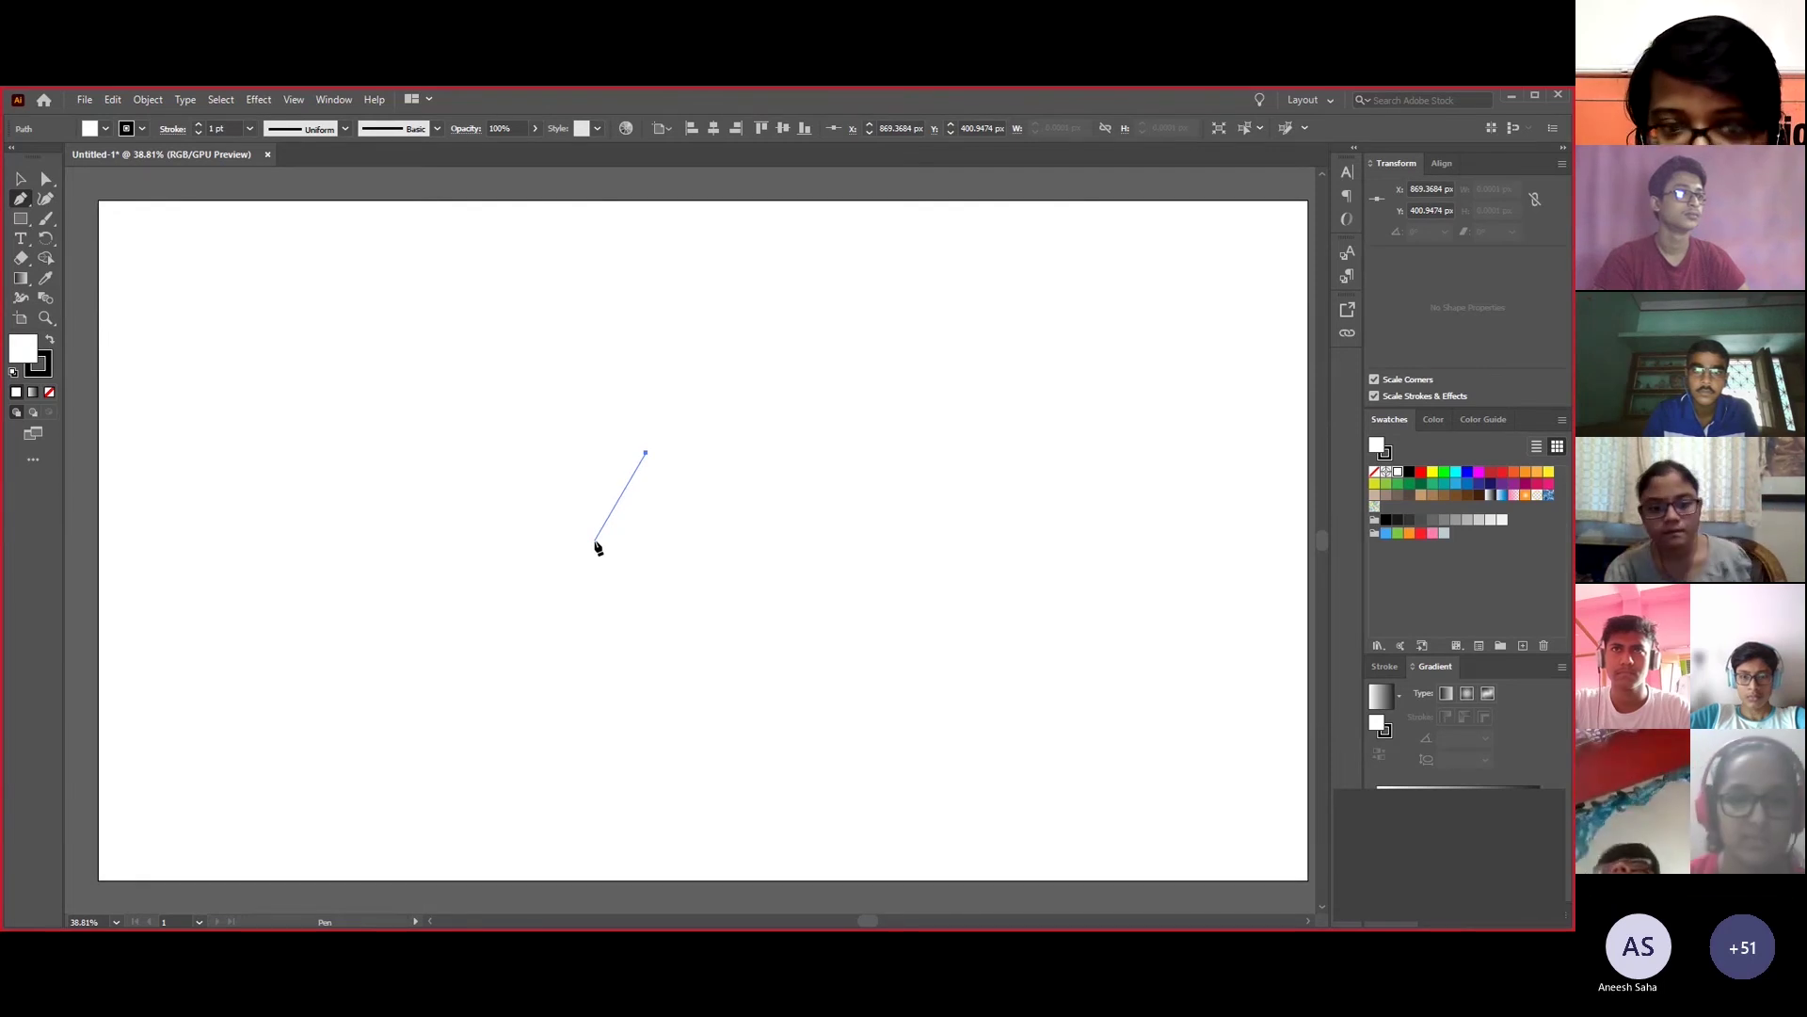
click(594, 541)
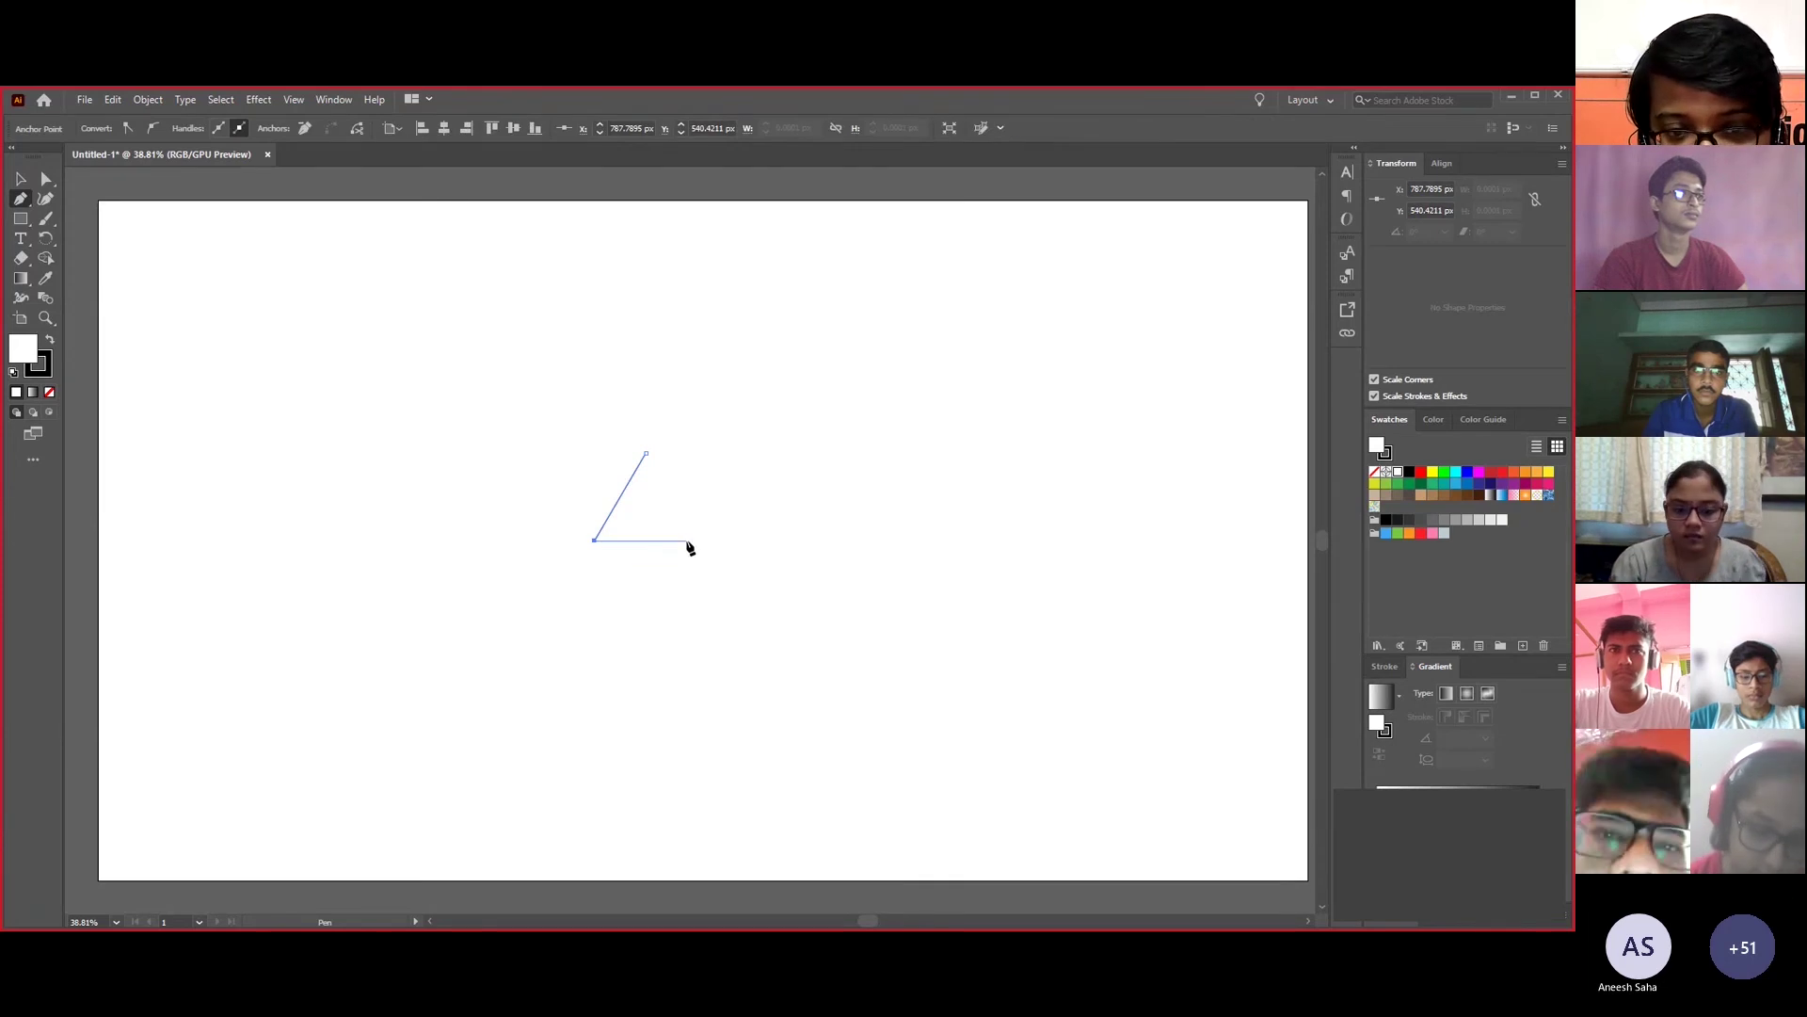
click(688, 541)
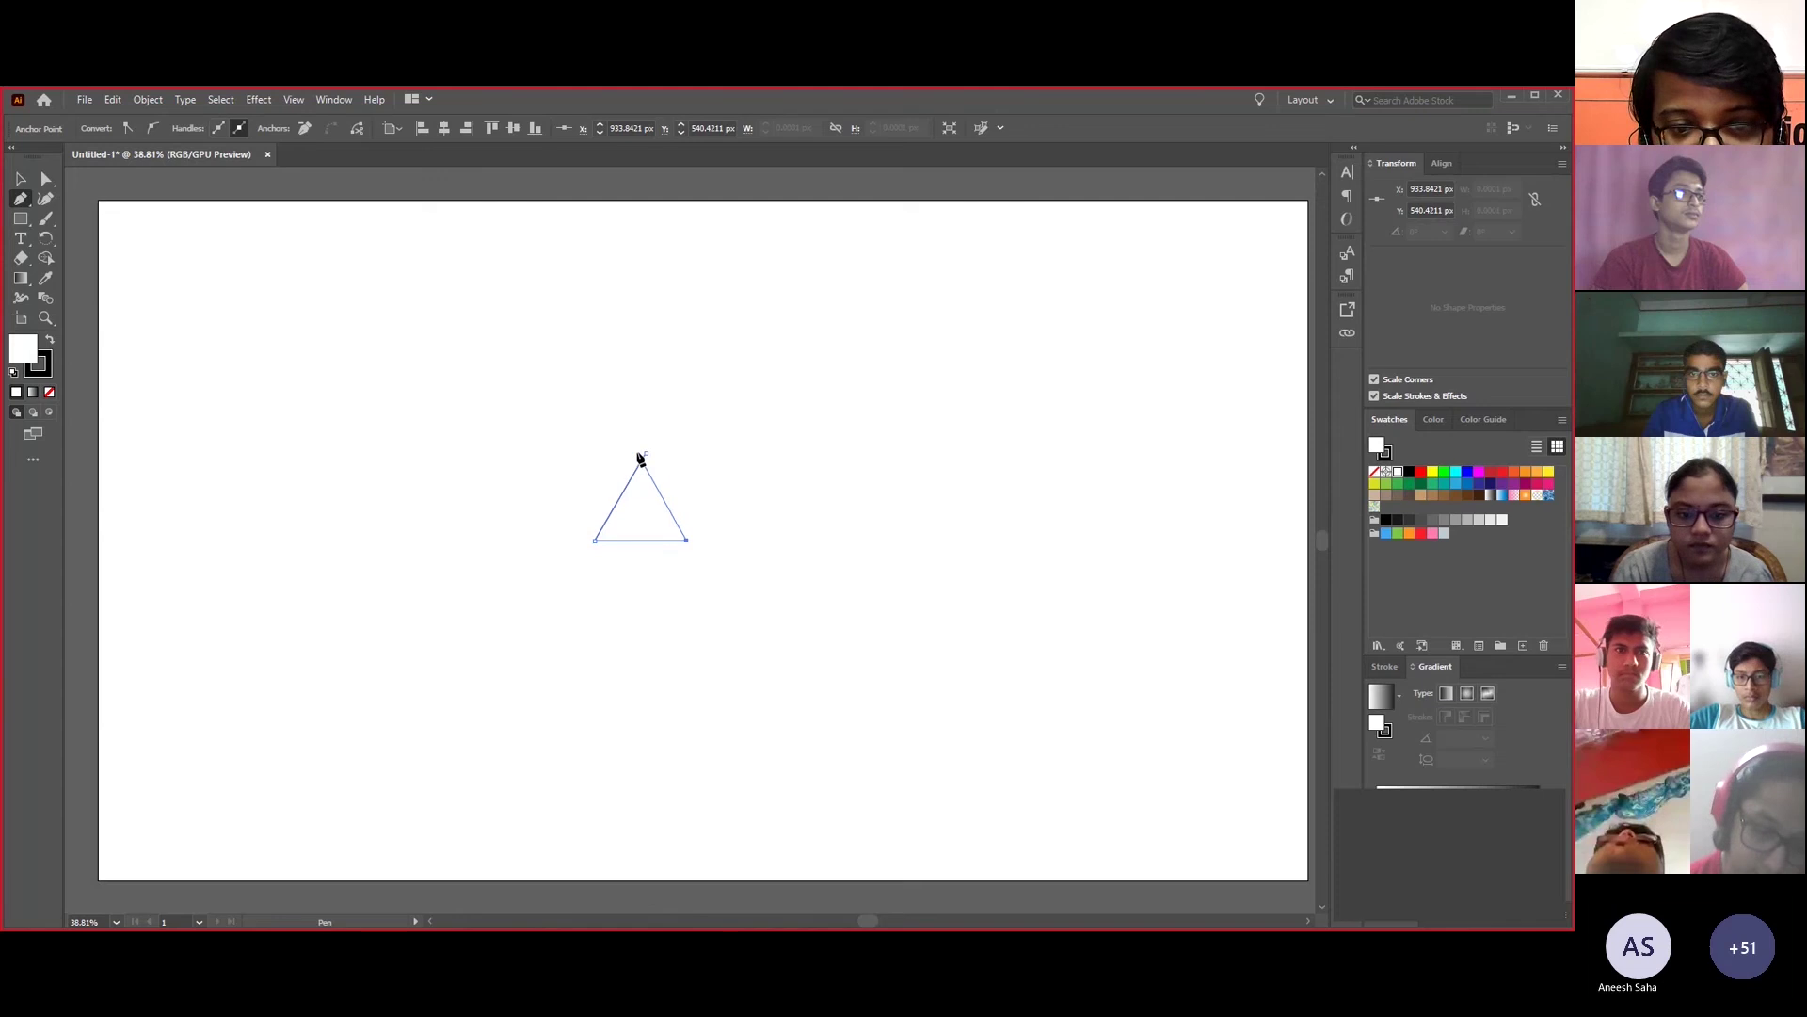
click(646, 453)
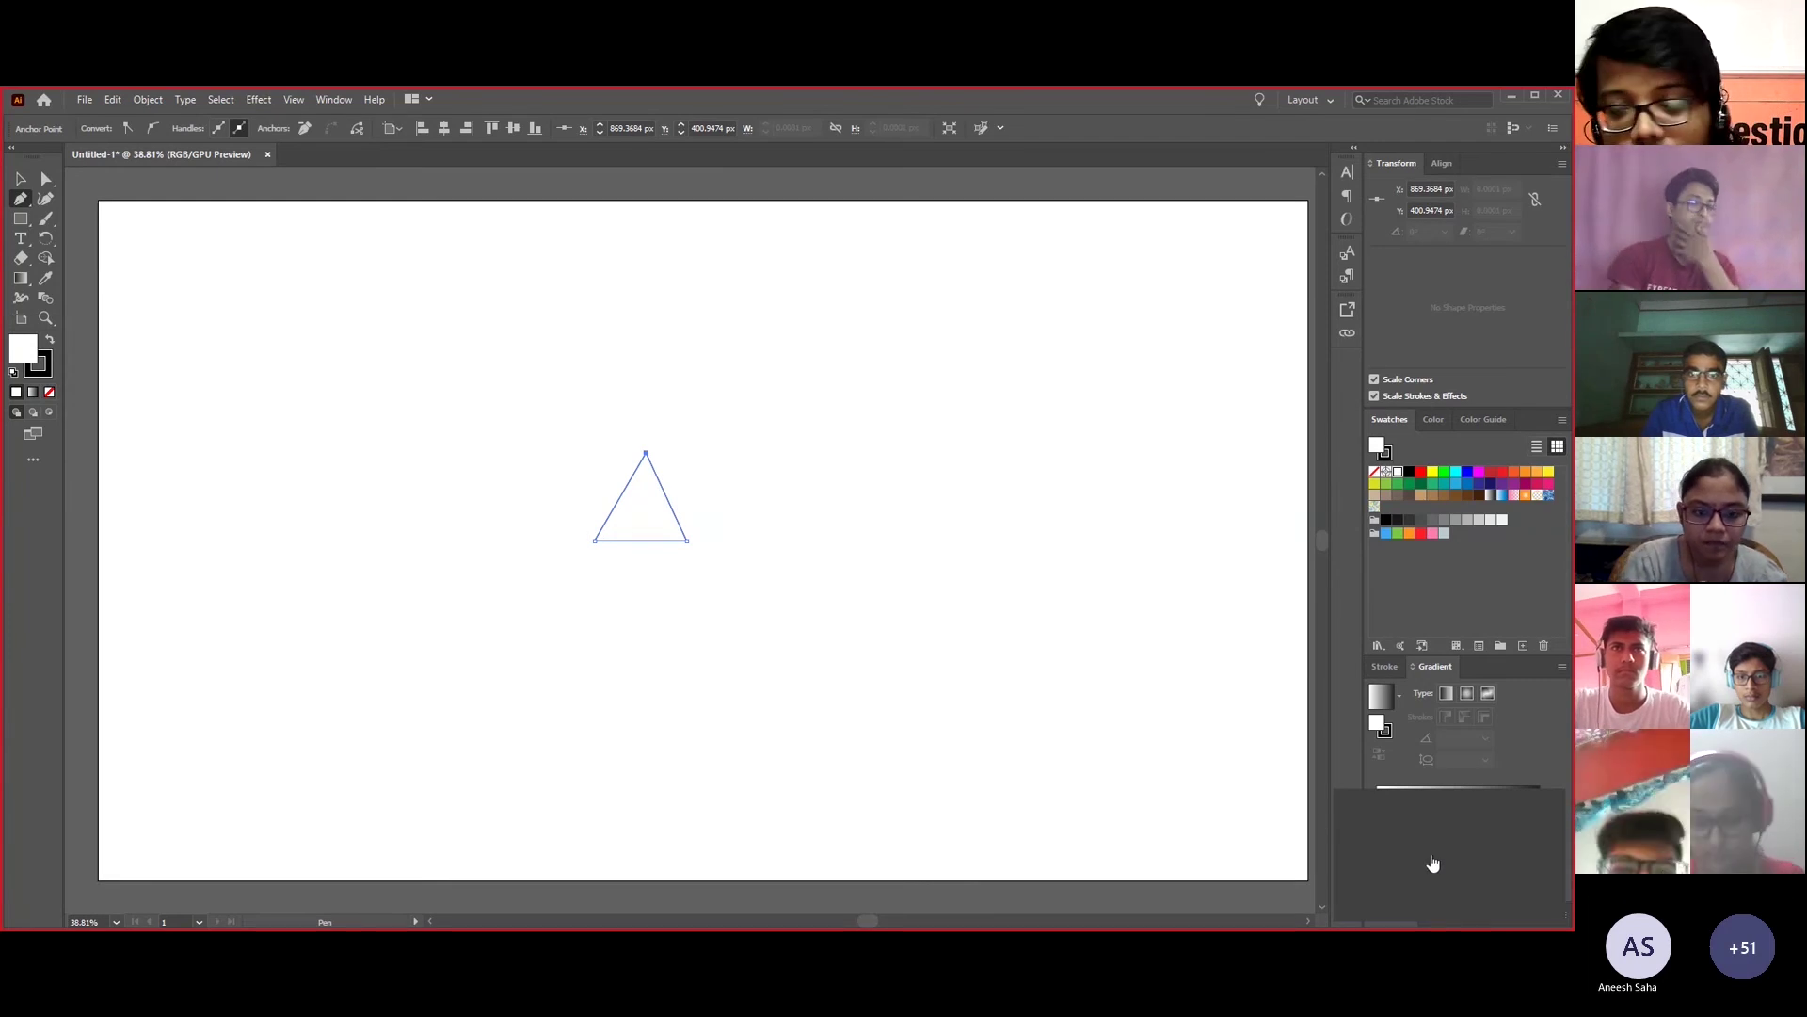
- Show the rulers and place a vertical guide just outside the artboard's left edge, at about X -11 px
key(ctrl+r)
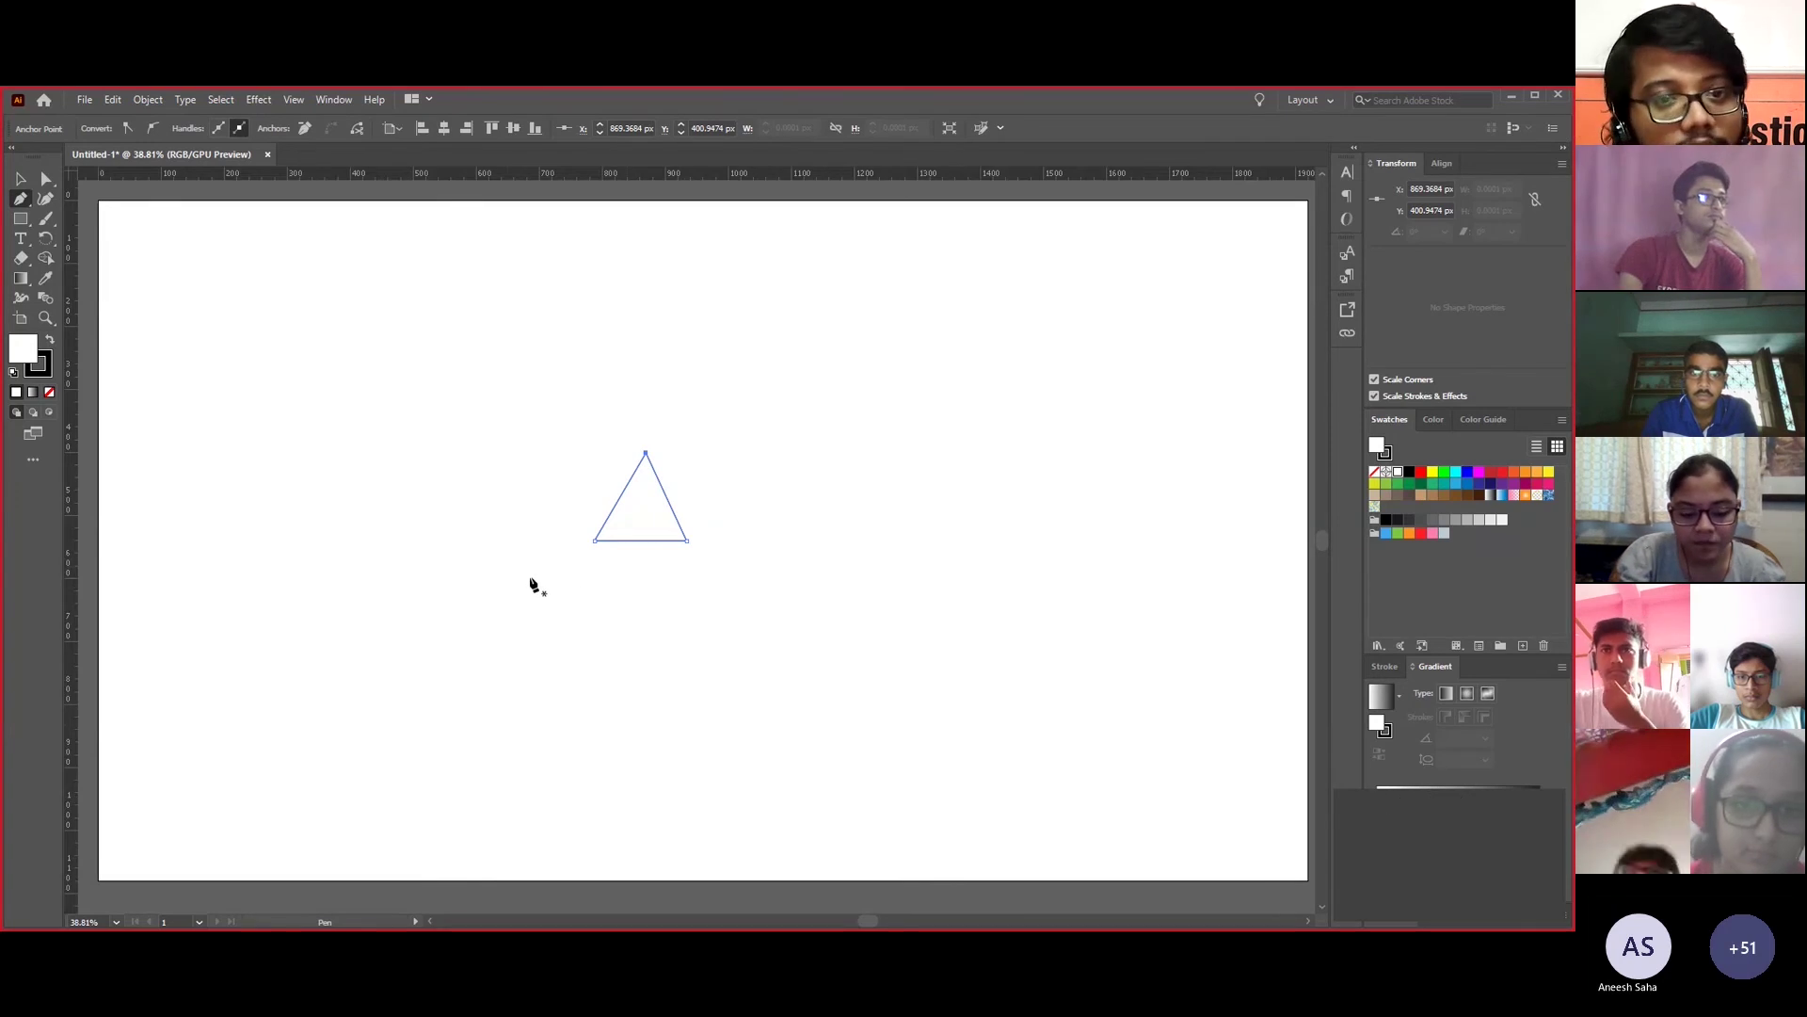
key(ctrl)
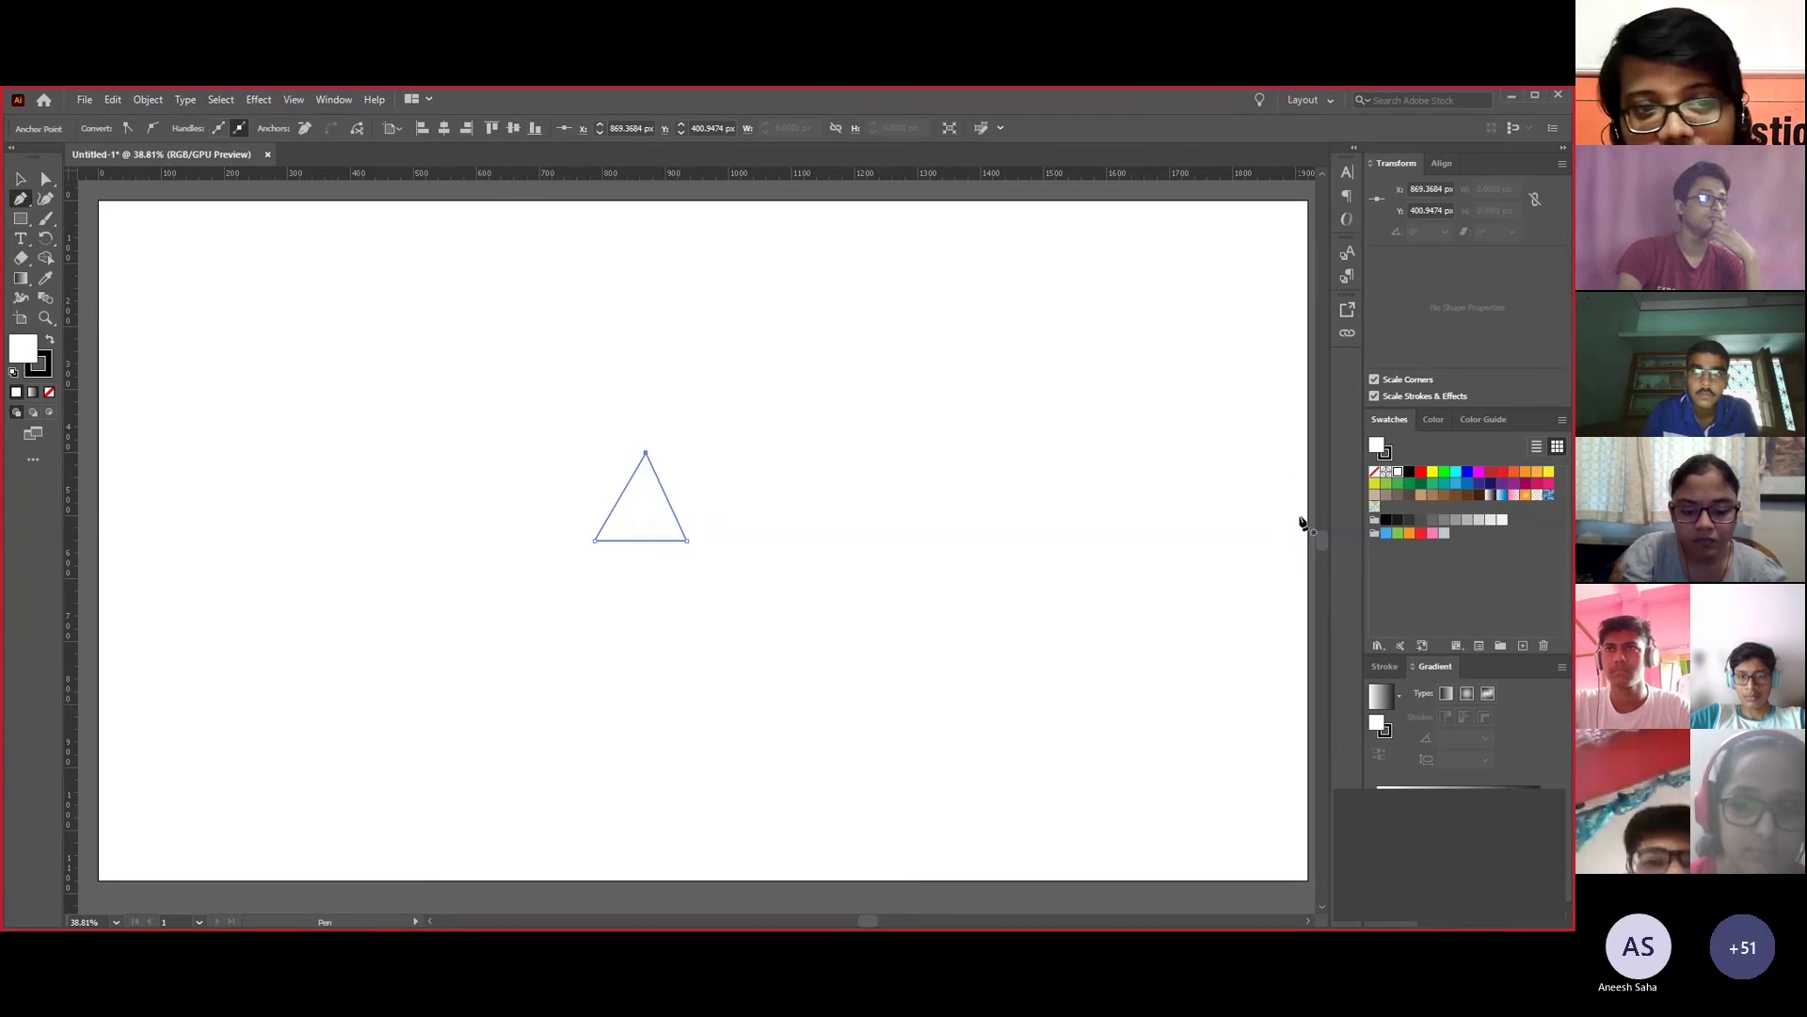
mouse_move(1321, 531)
mouse_down()
mouse_move(1324, 563)
mouse_move(1325, 514)
mouse_move(1333, 534)
mouse_up()
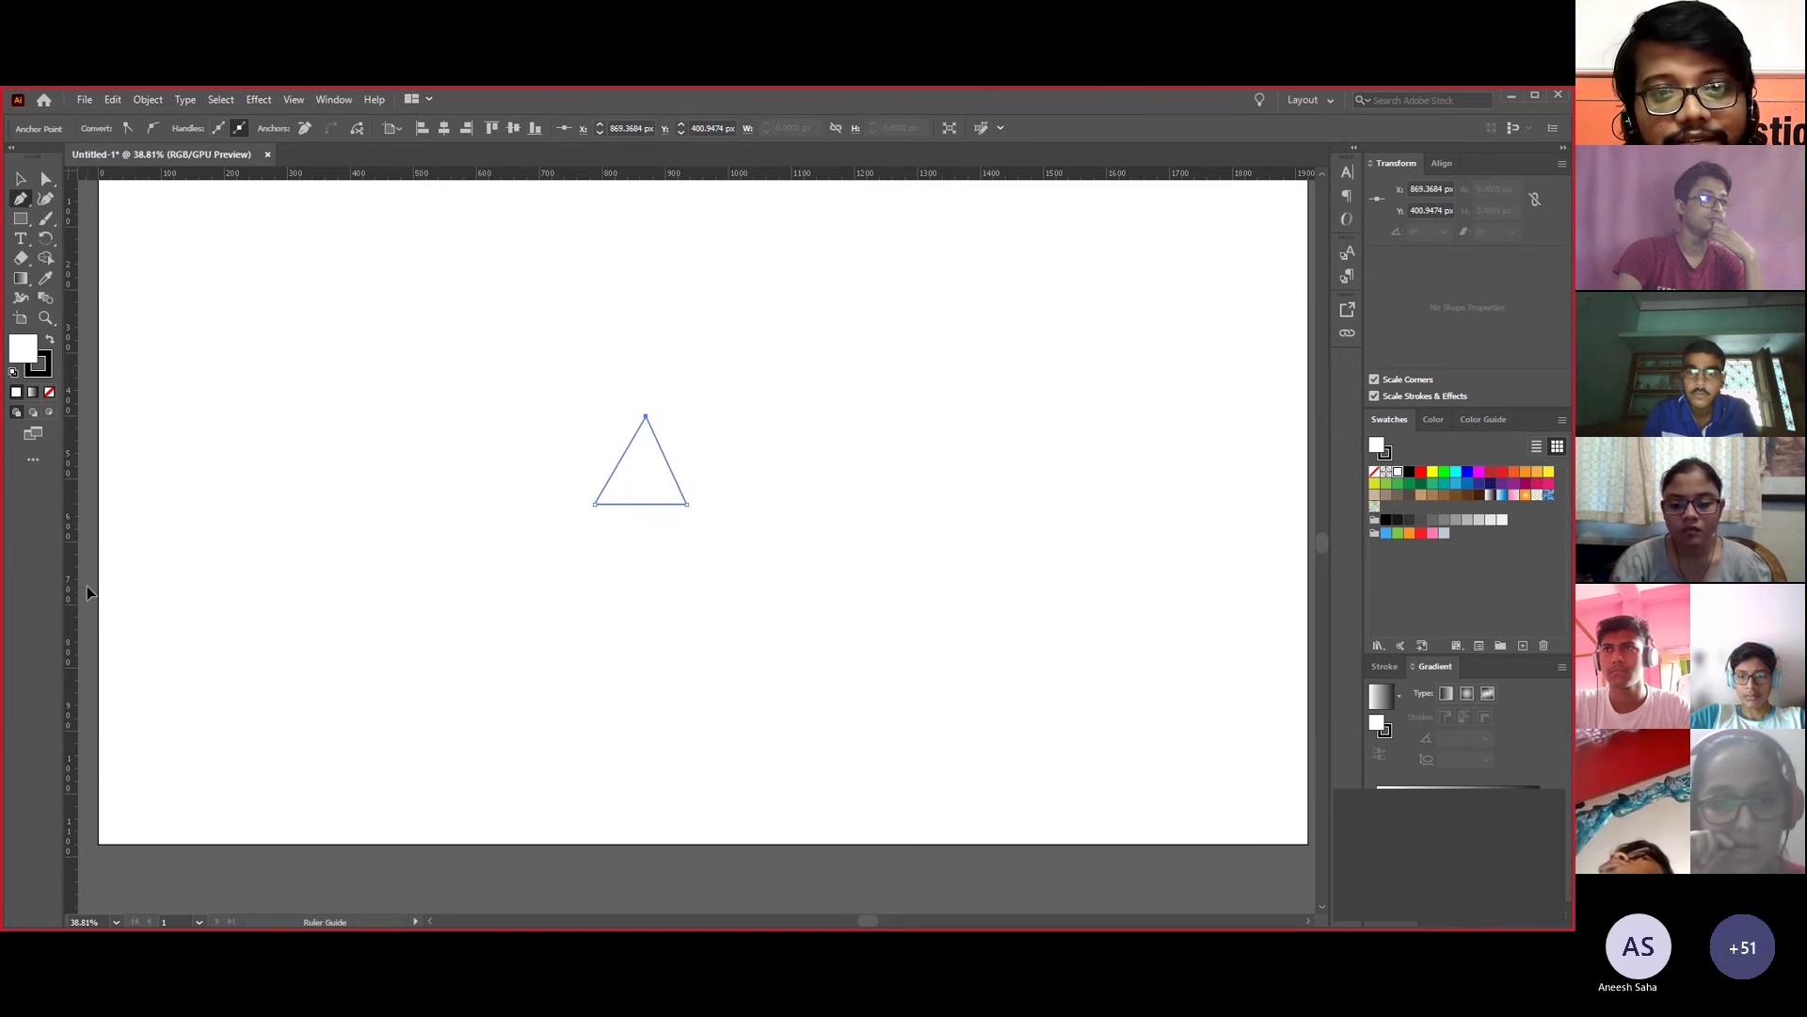
drag(87, 572, 92, 551)
right_click(92, 543)
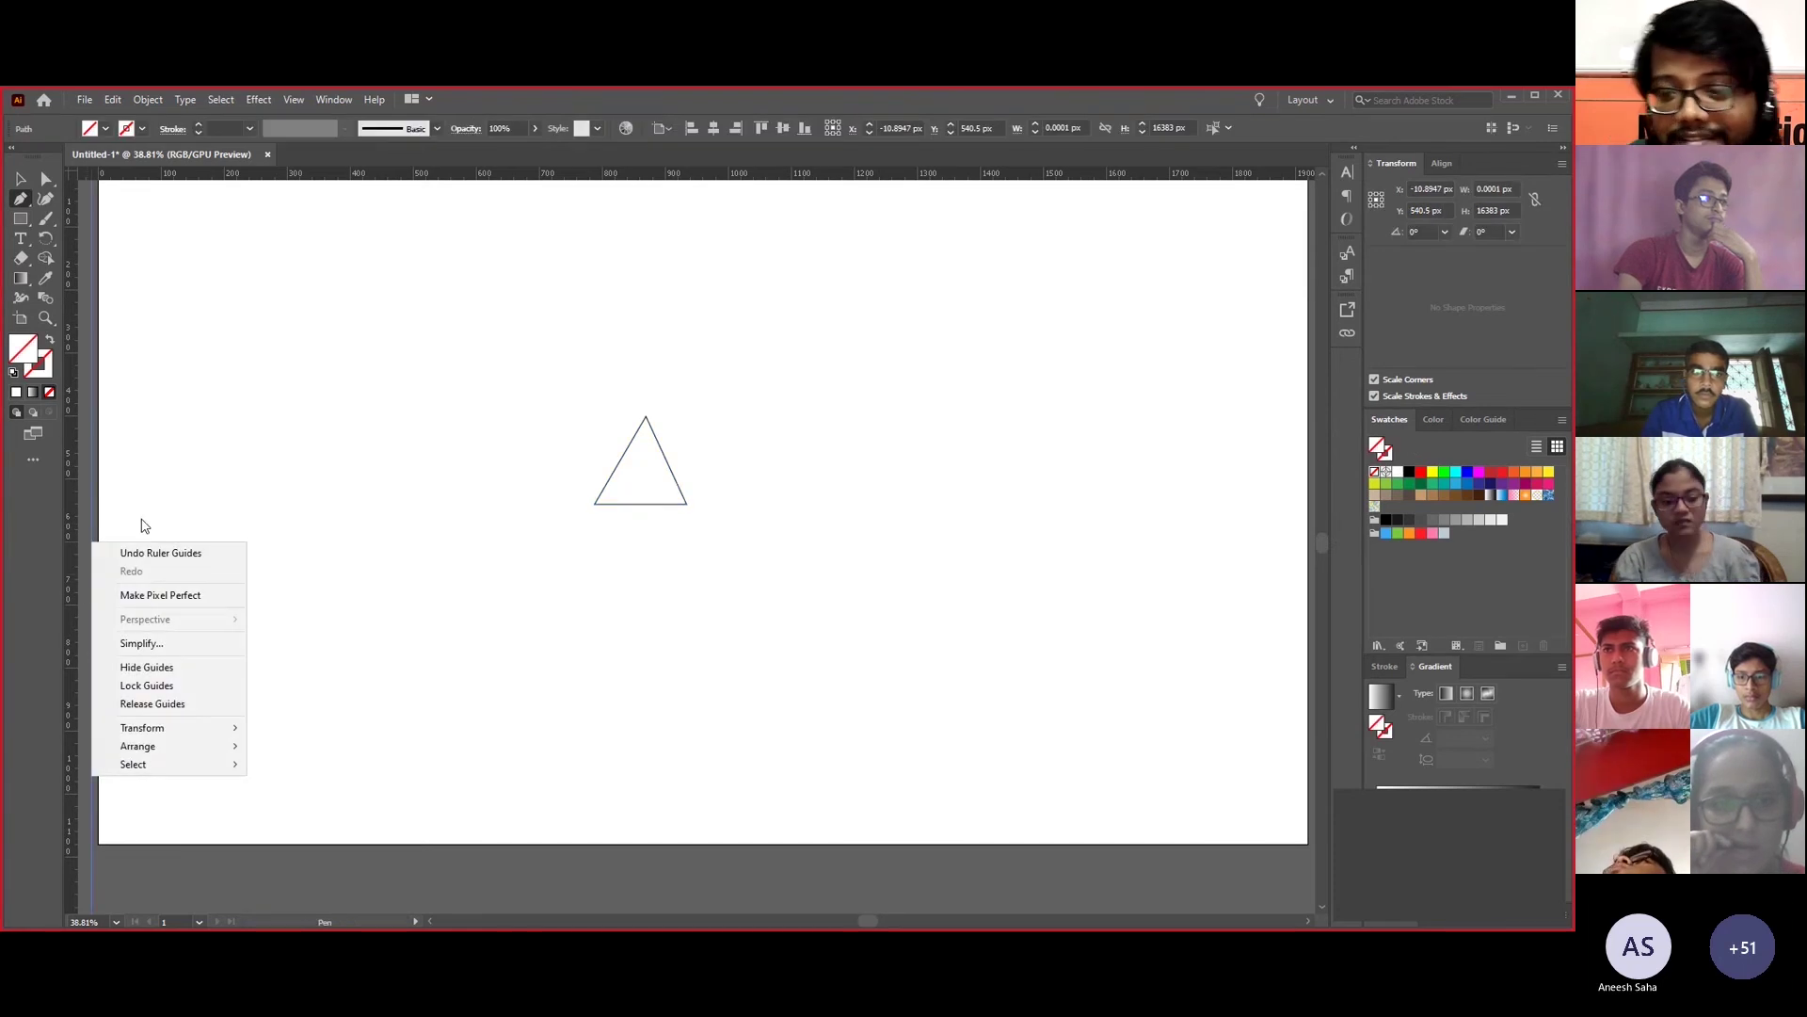
click(151, 514)
click(151, 513)
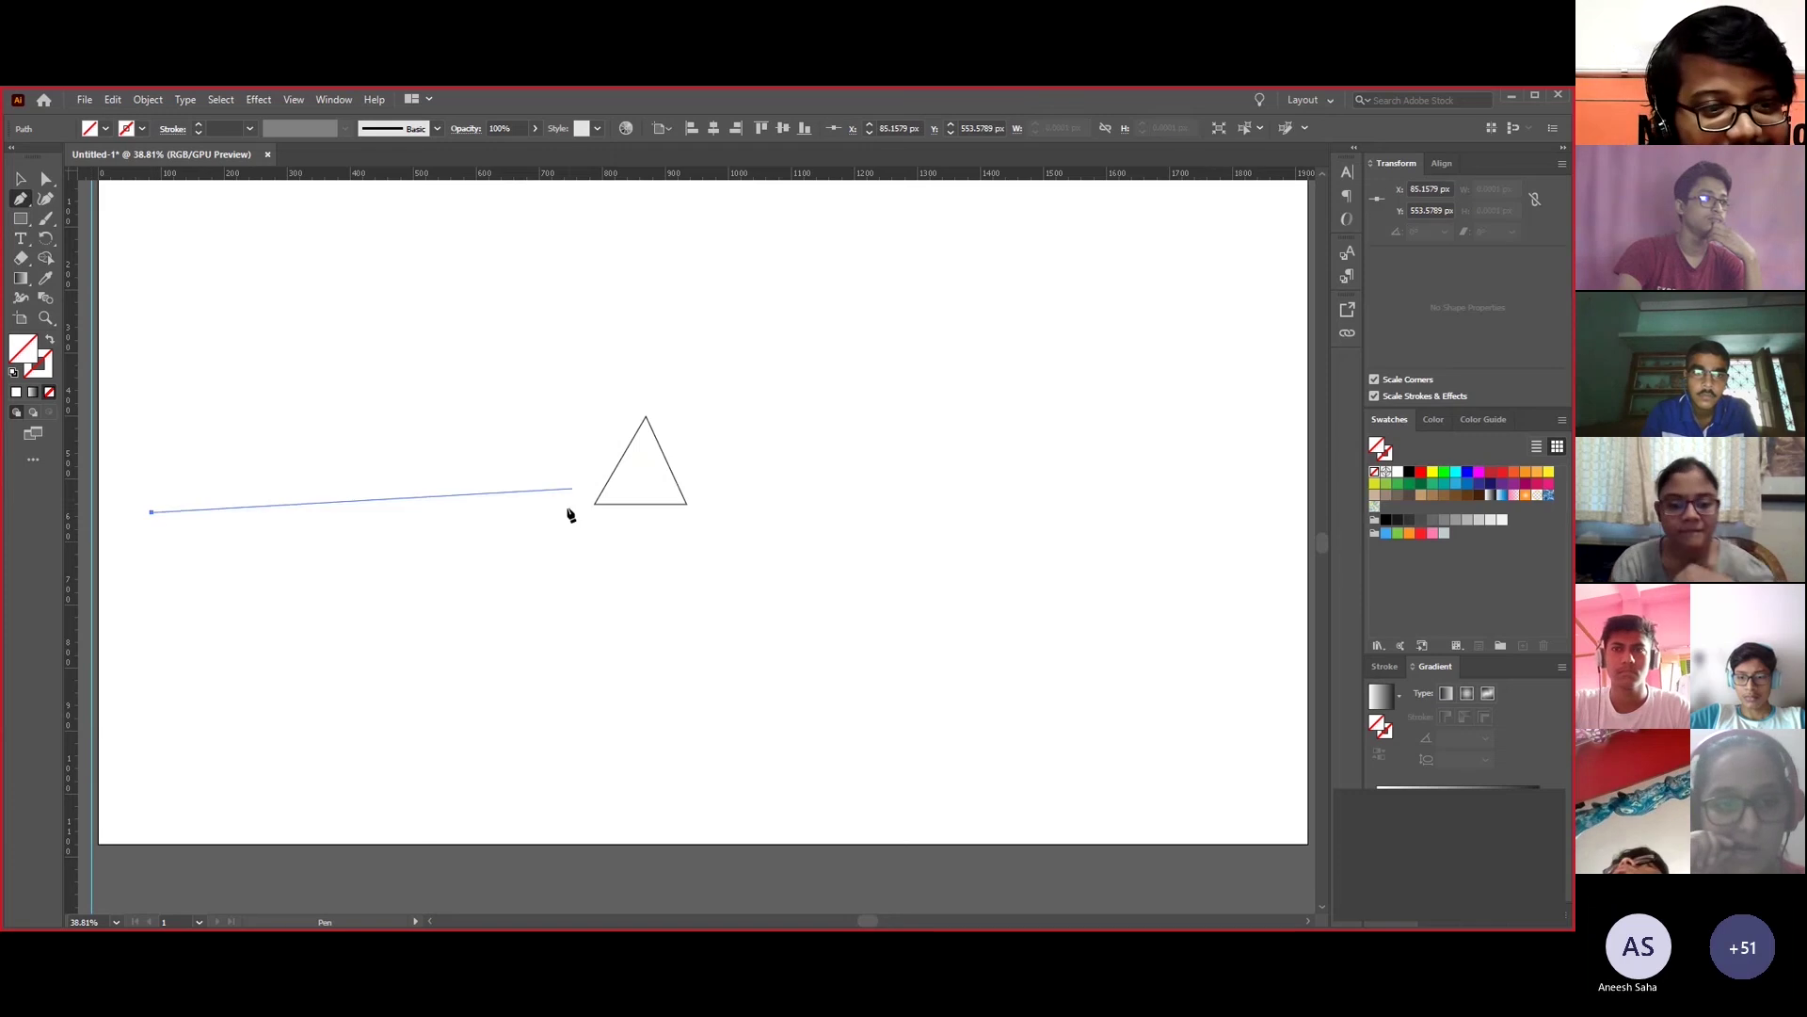
scroll(573, 513, up, 1)
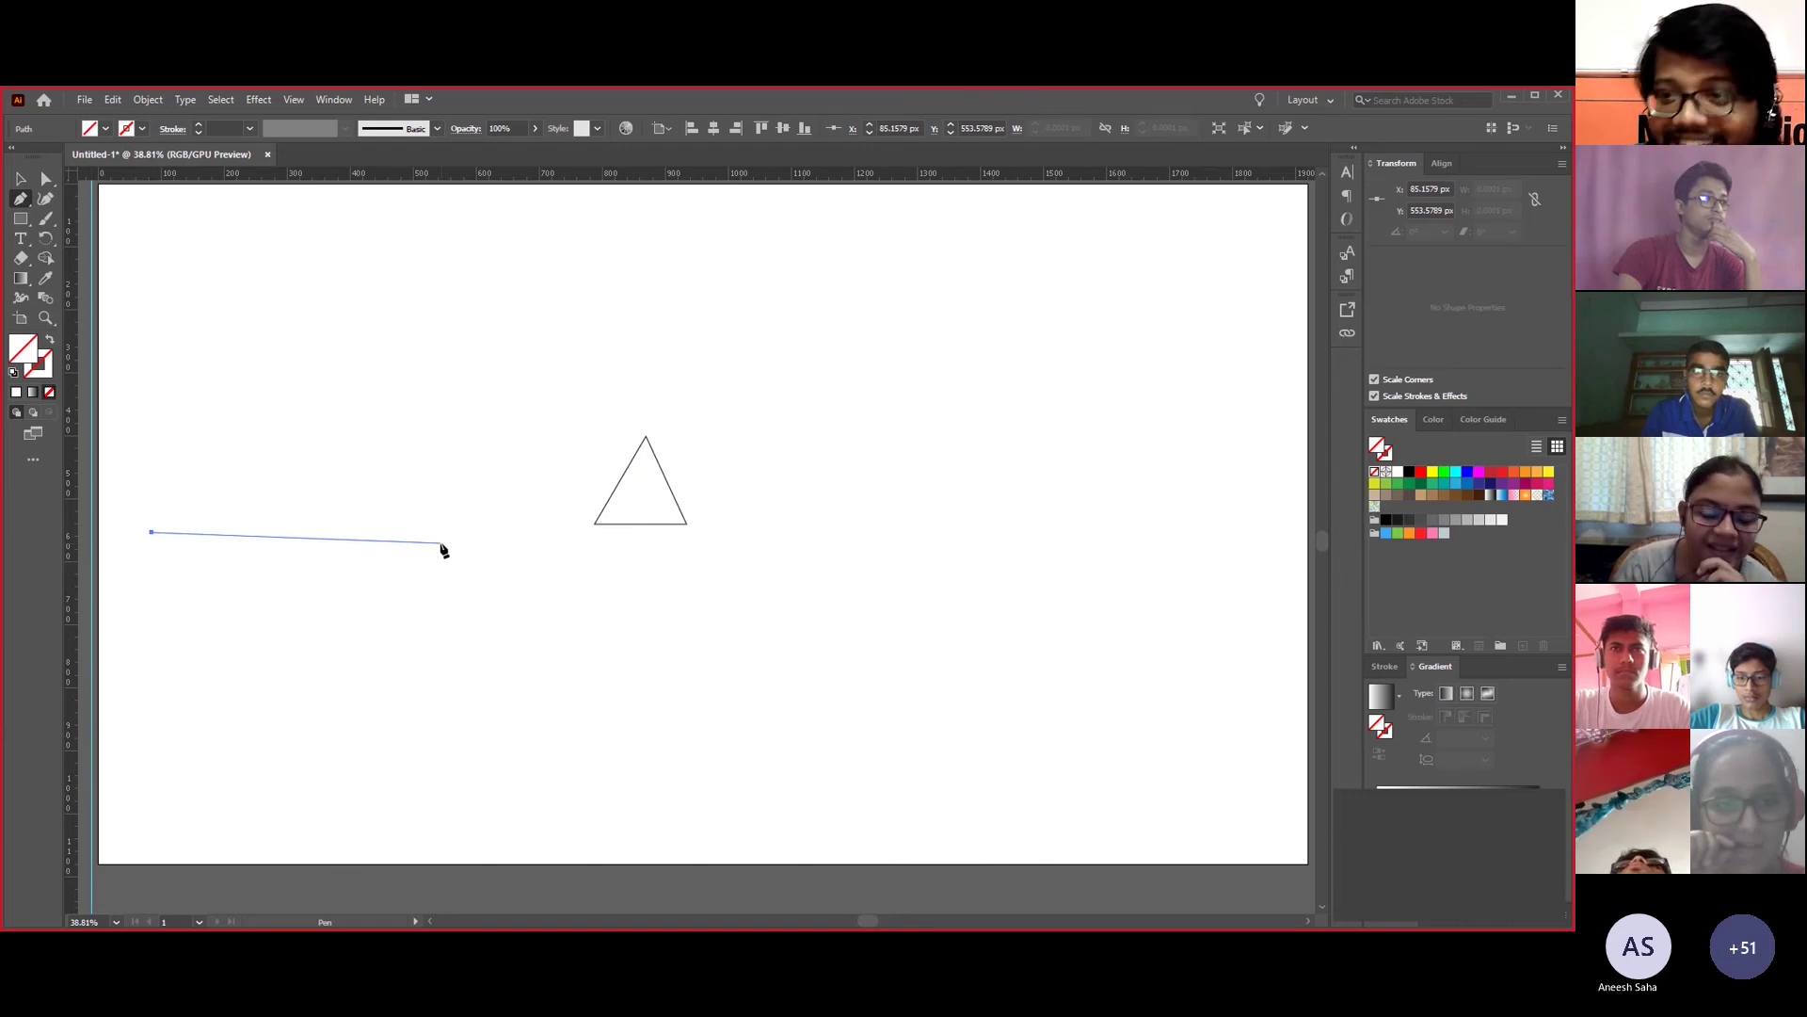
key(ctrl+z)
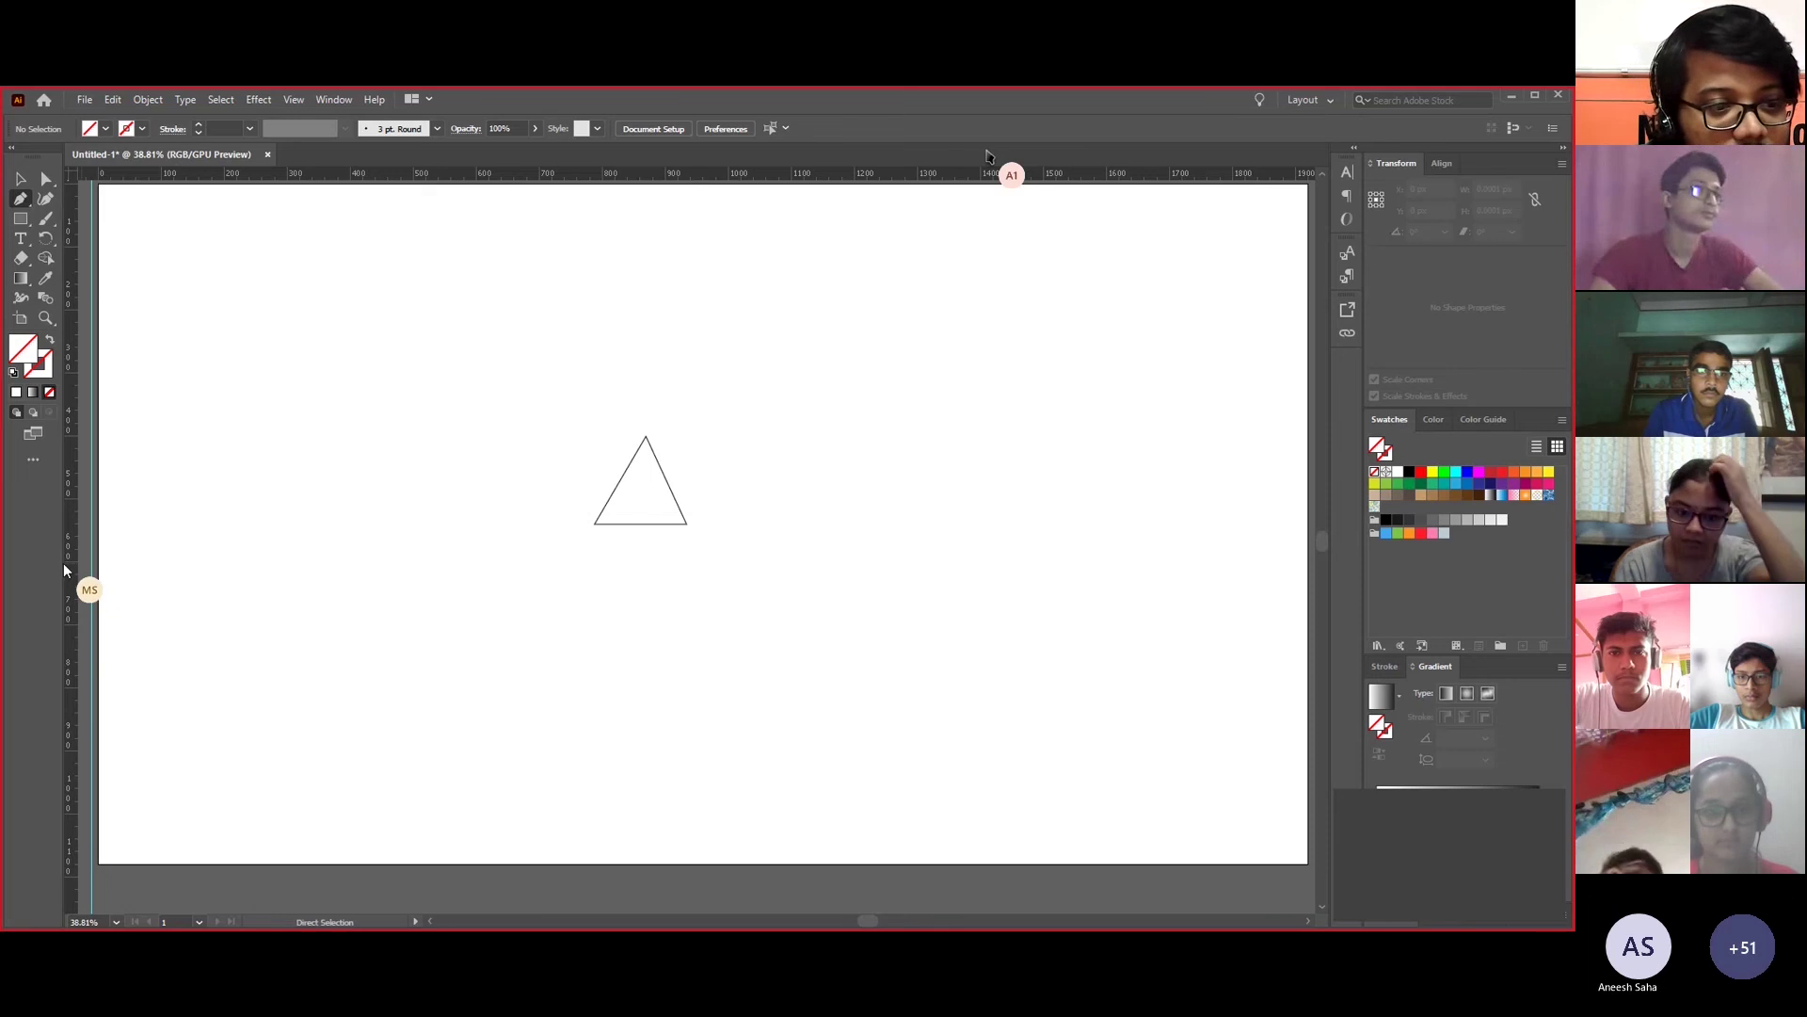
- Place a vertical guide at the triangle's left corner, at about X 785 px
click(20, 177)
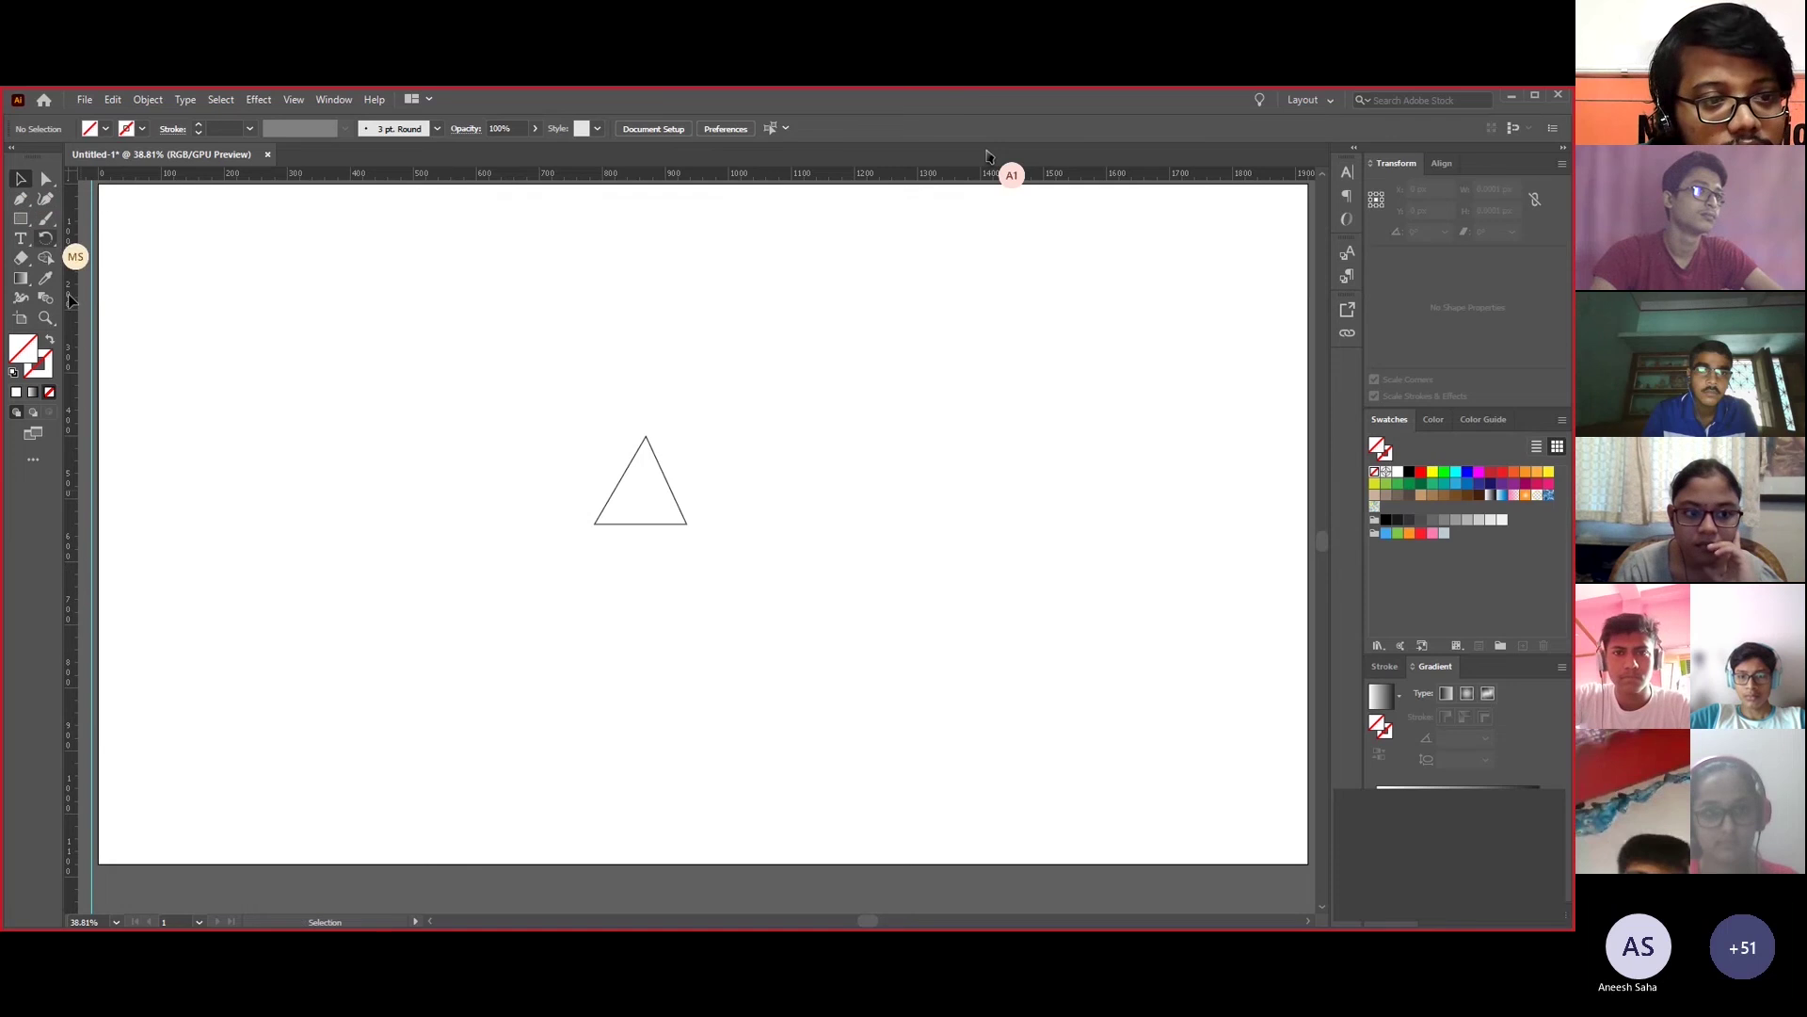
drag(70, 354, 594, 452)
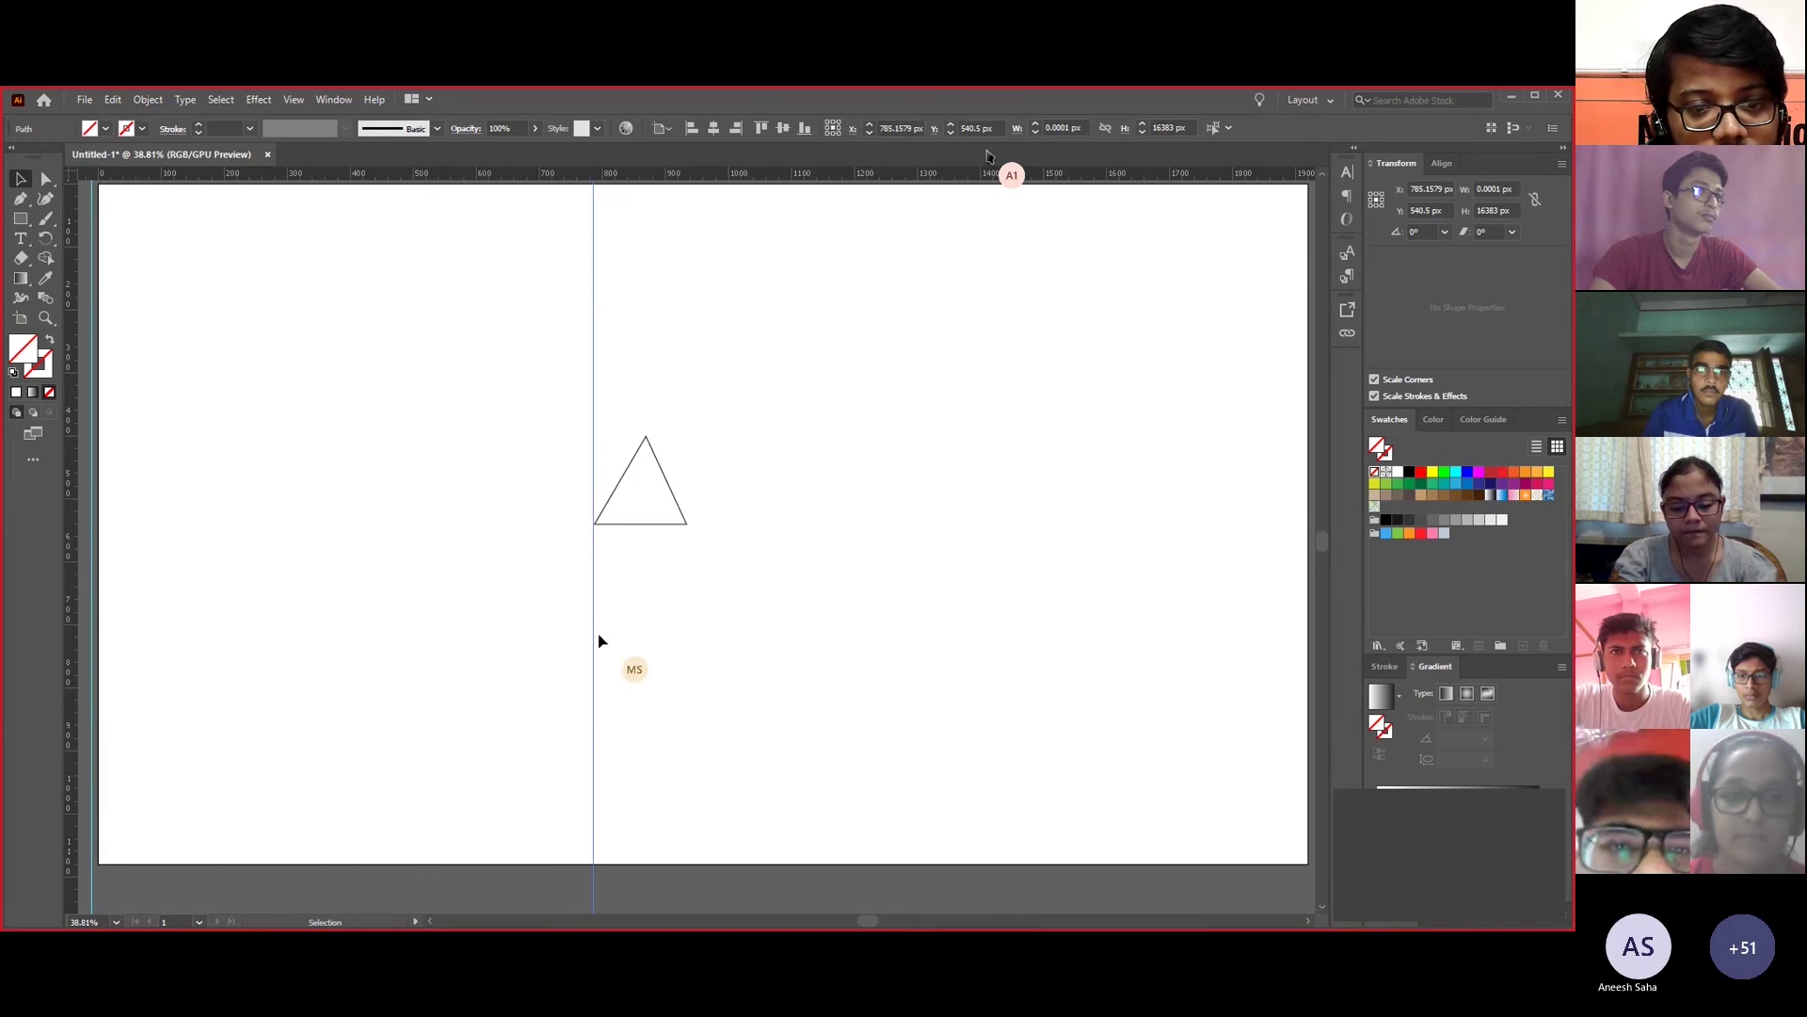
drag(590, 619, 626, 619)
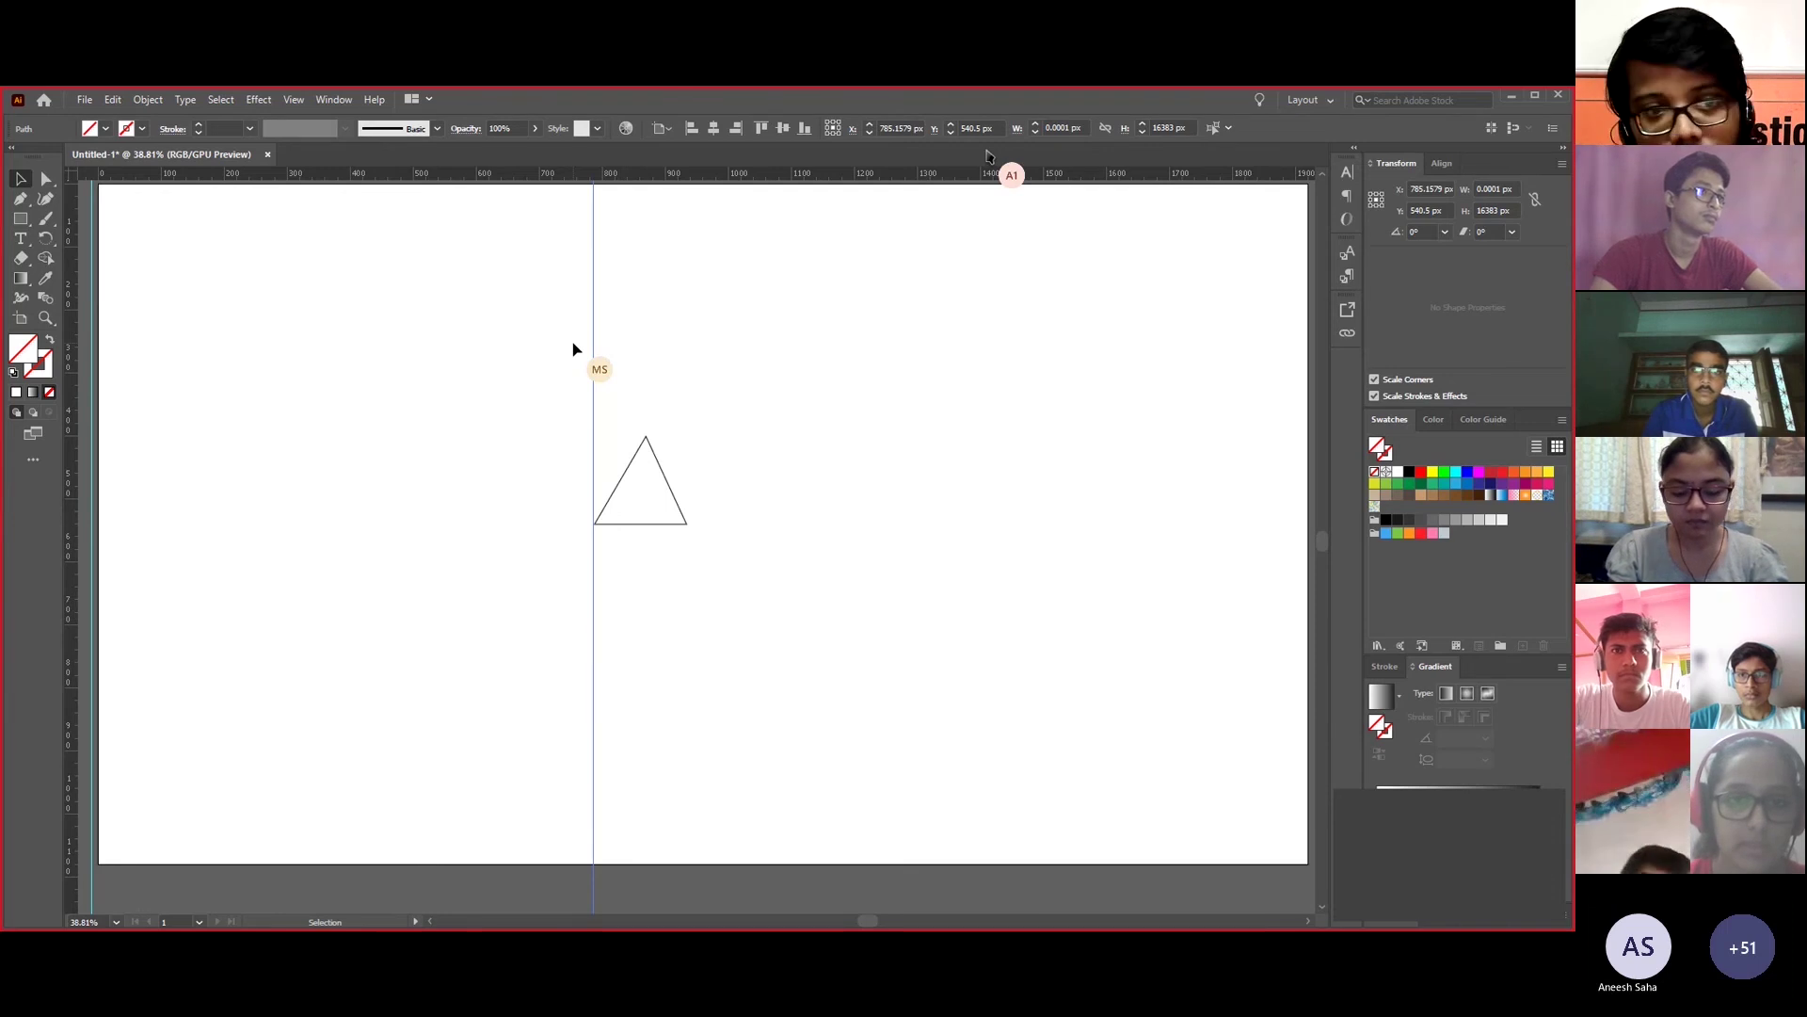
click(300, 100)
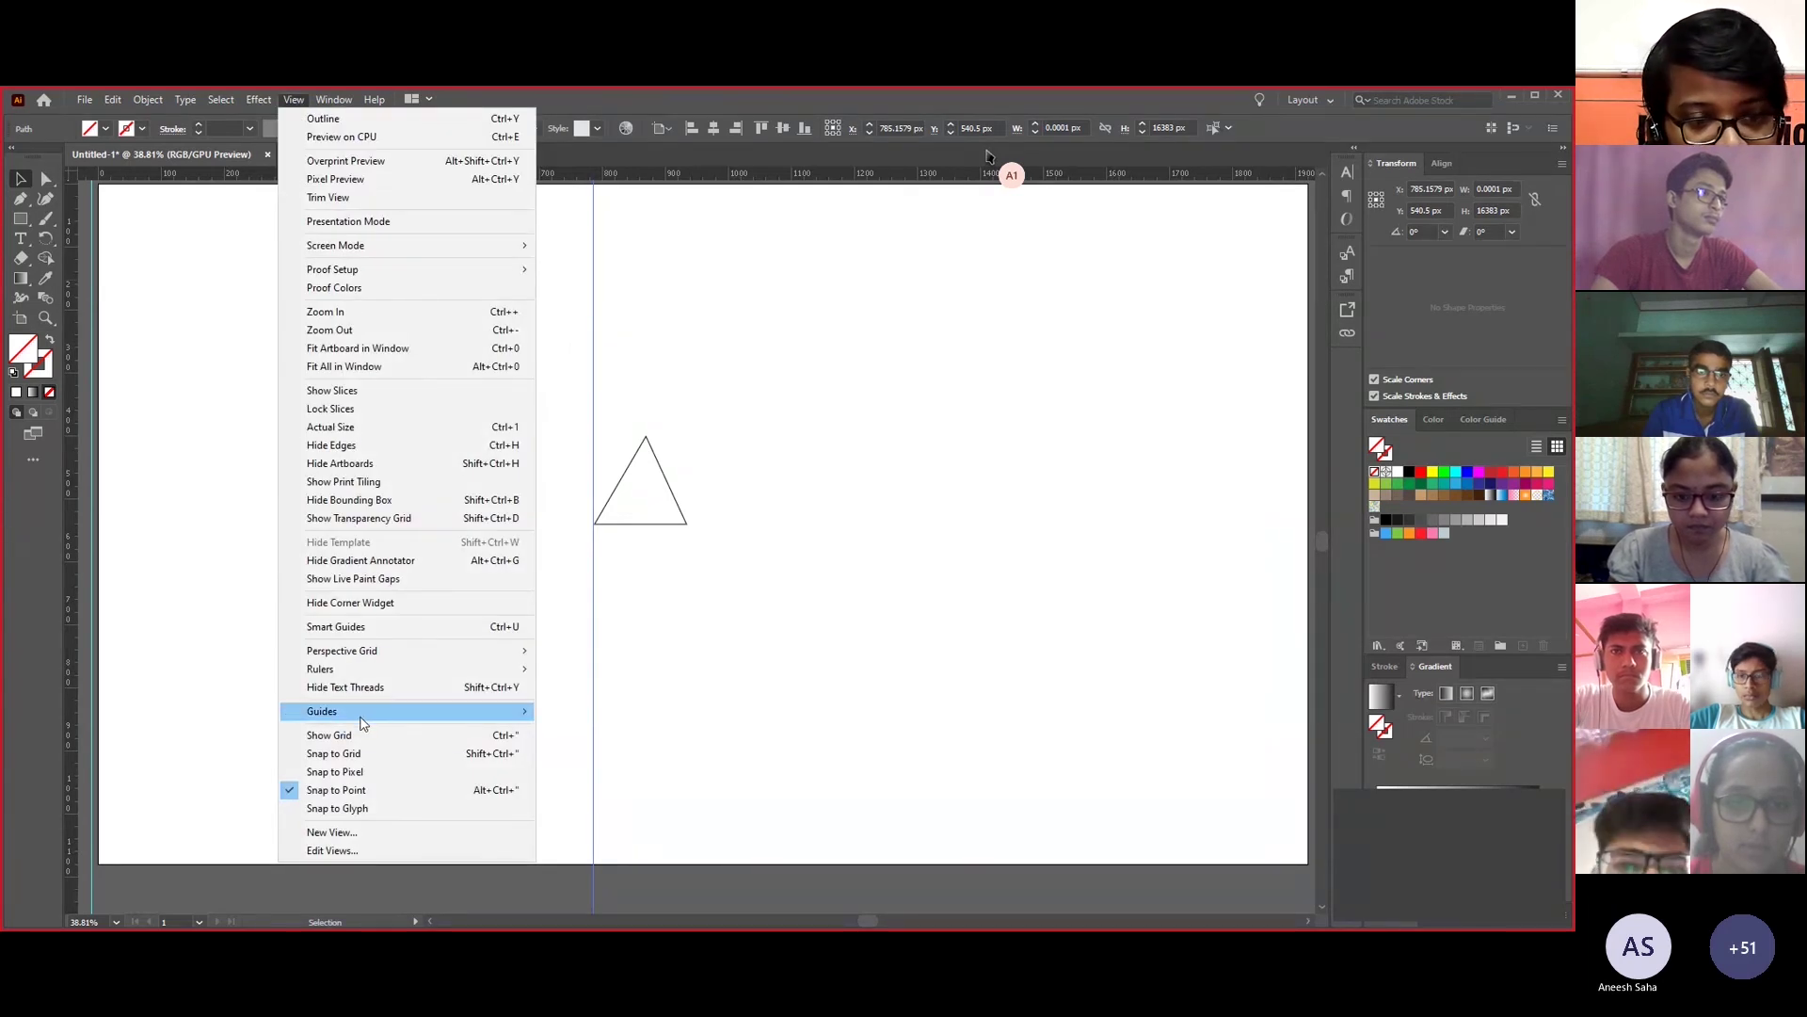
mouse_move(365, 720)
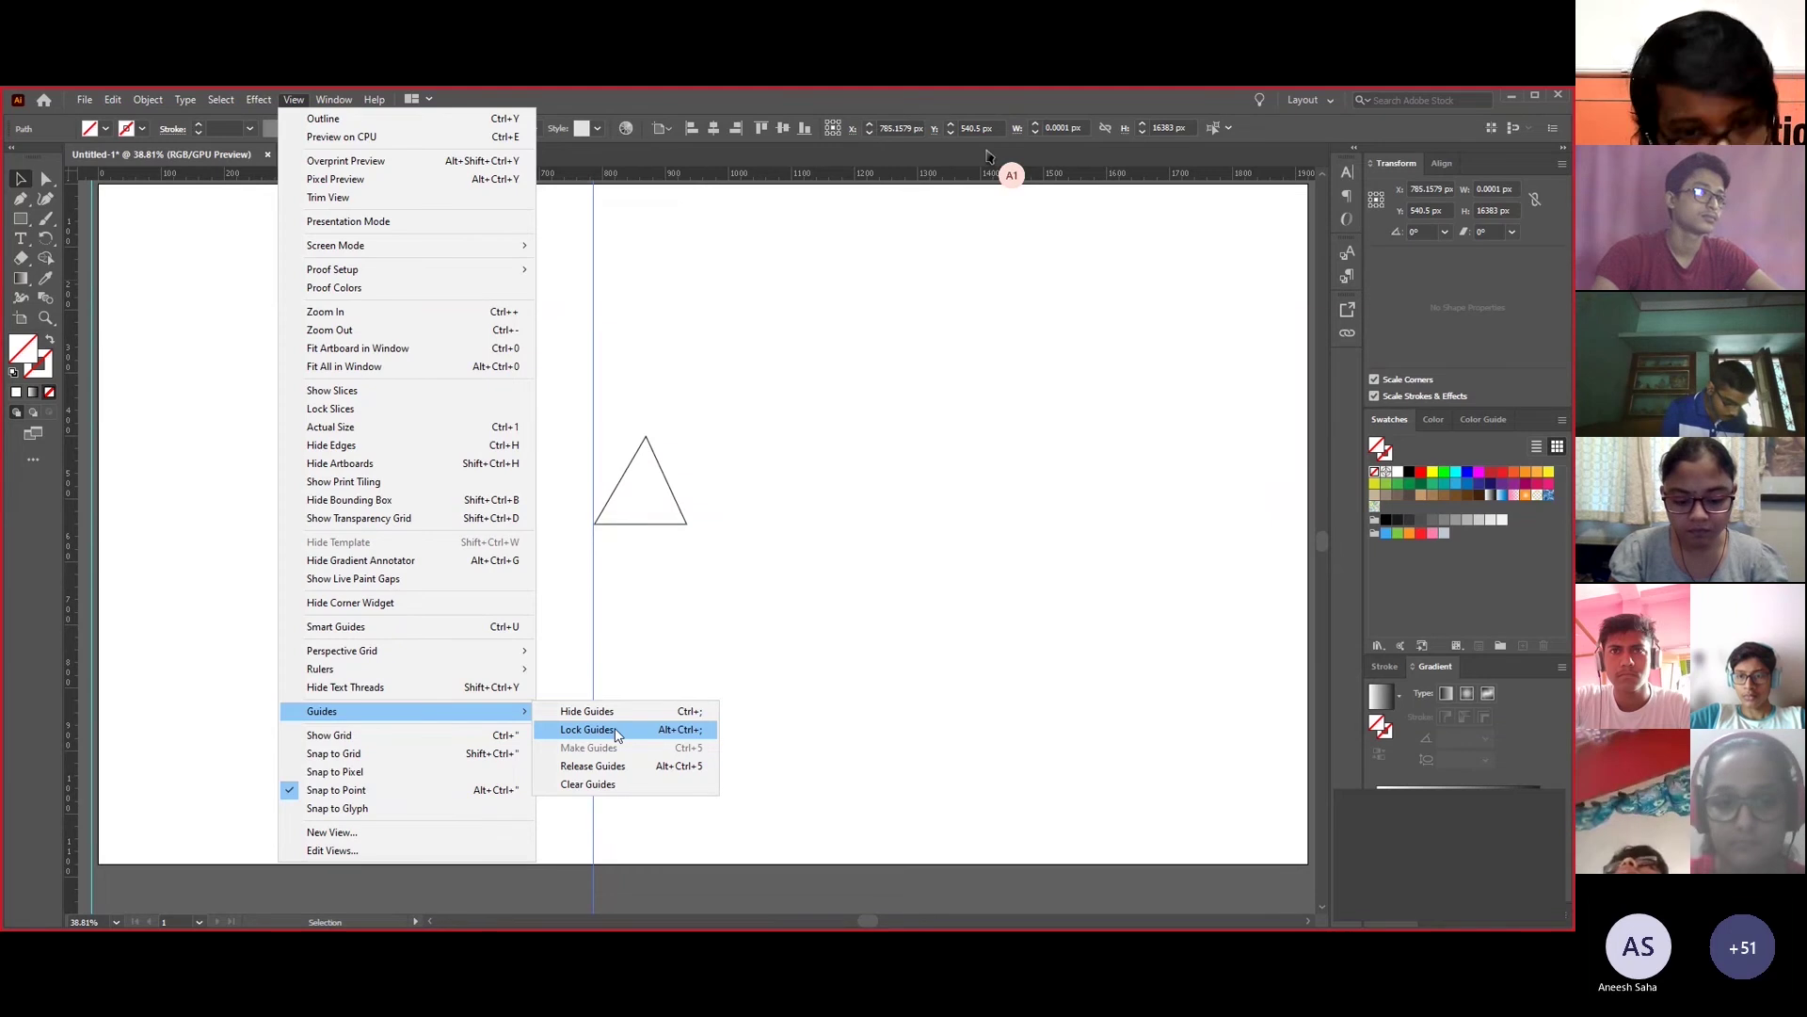
click(787, 436)
- Move the vertical guide from the triangle's left corner to the middle of its base, at about X 862 px
ctrl+click(657, 503)
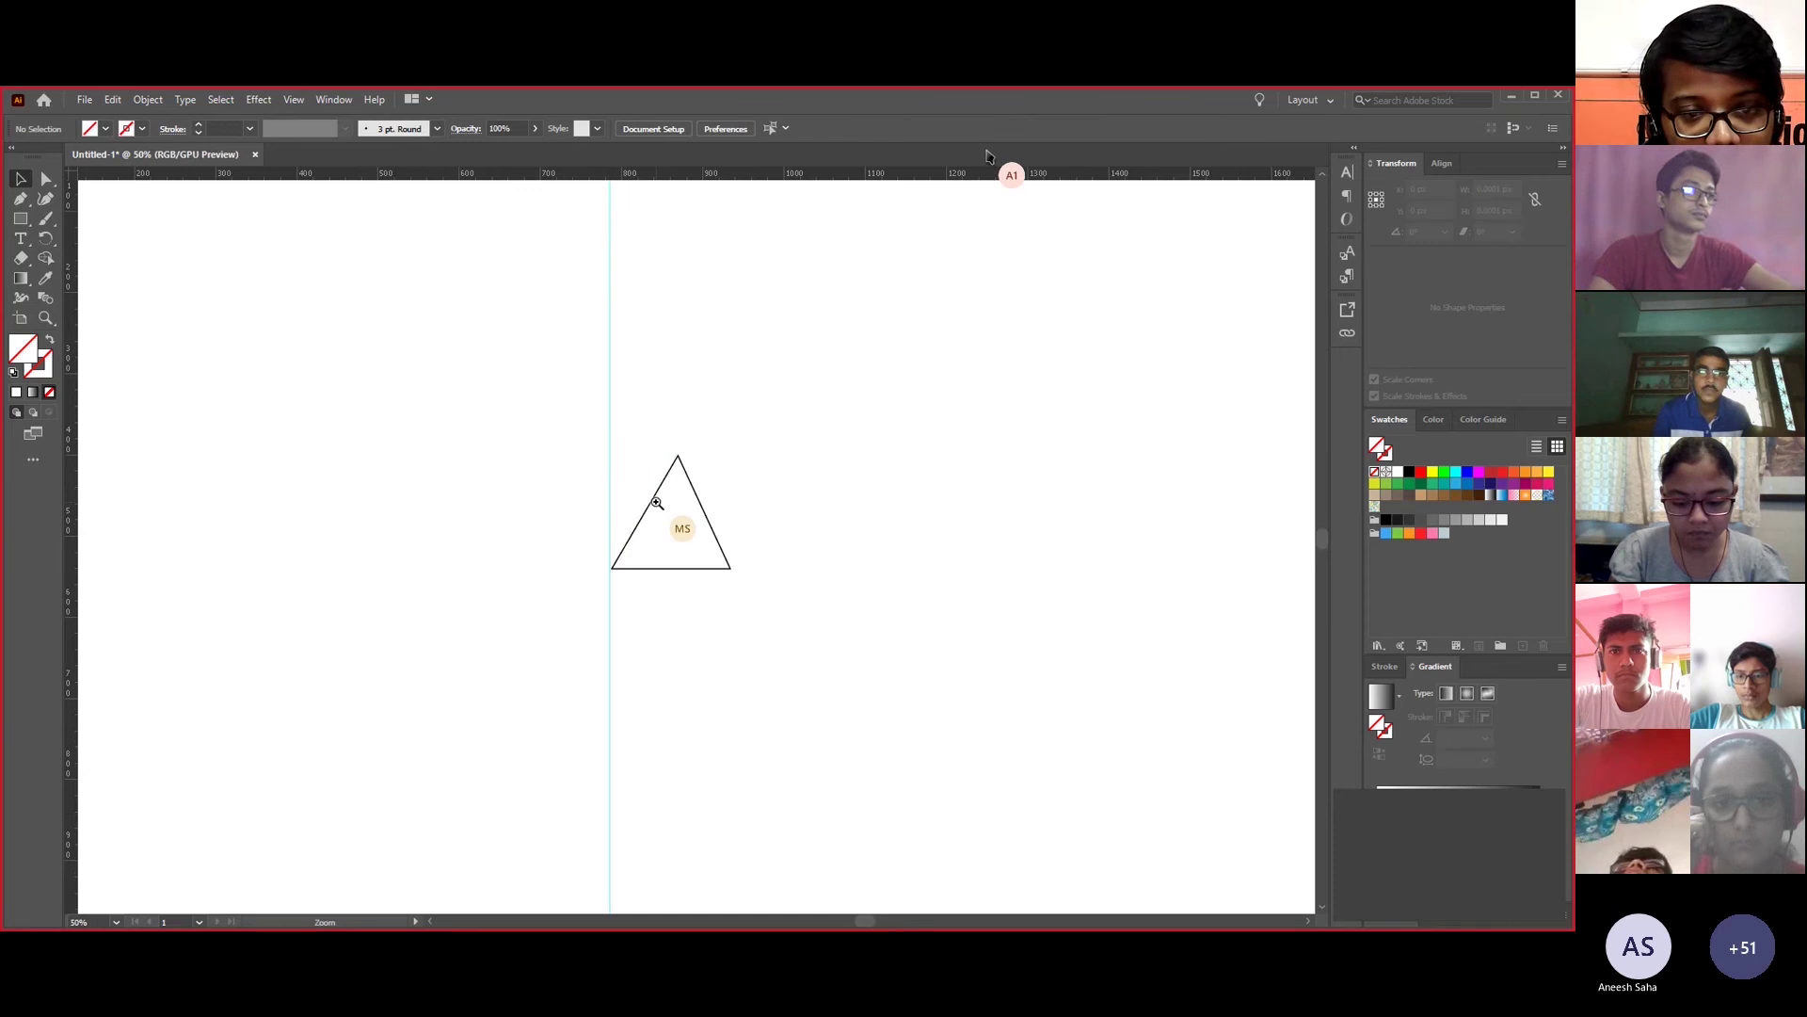
ctrl+click(648, 501)
ctrl+click(726, 528)
ctrl+click(690, 528)
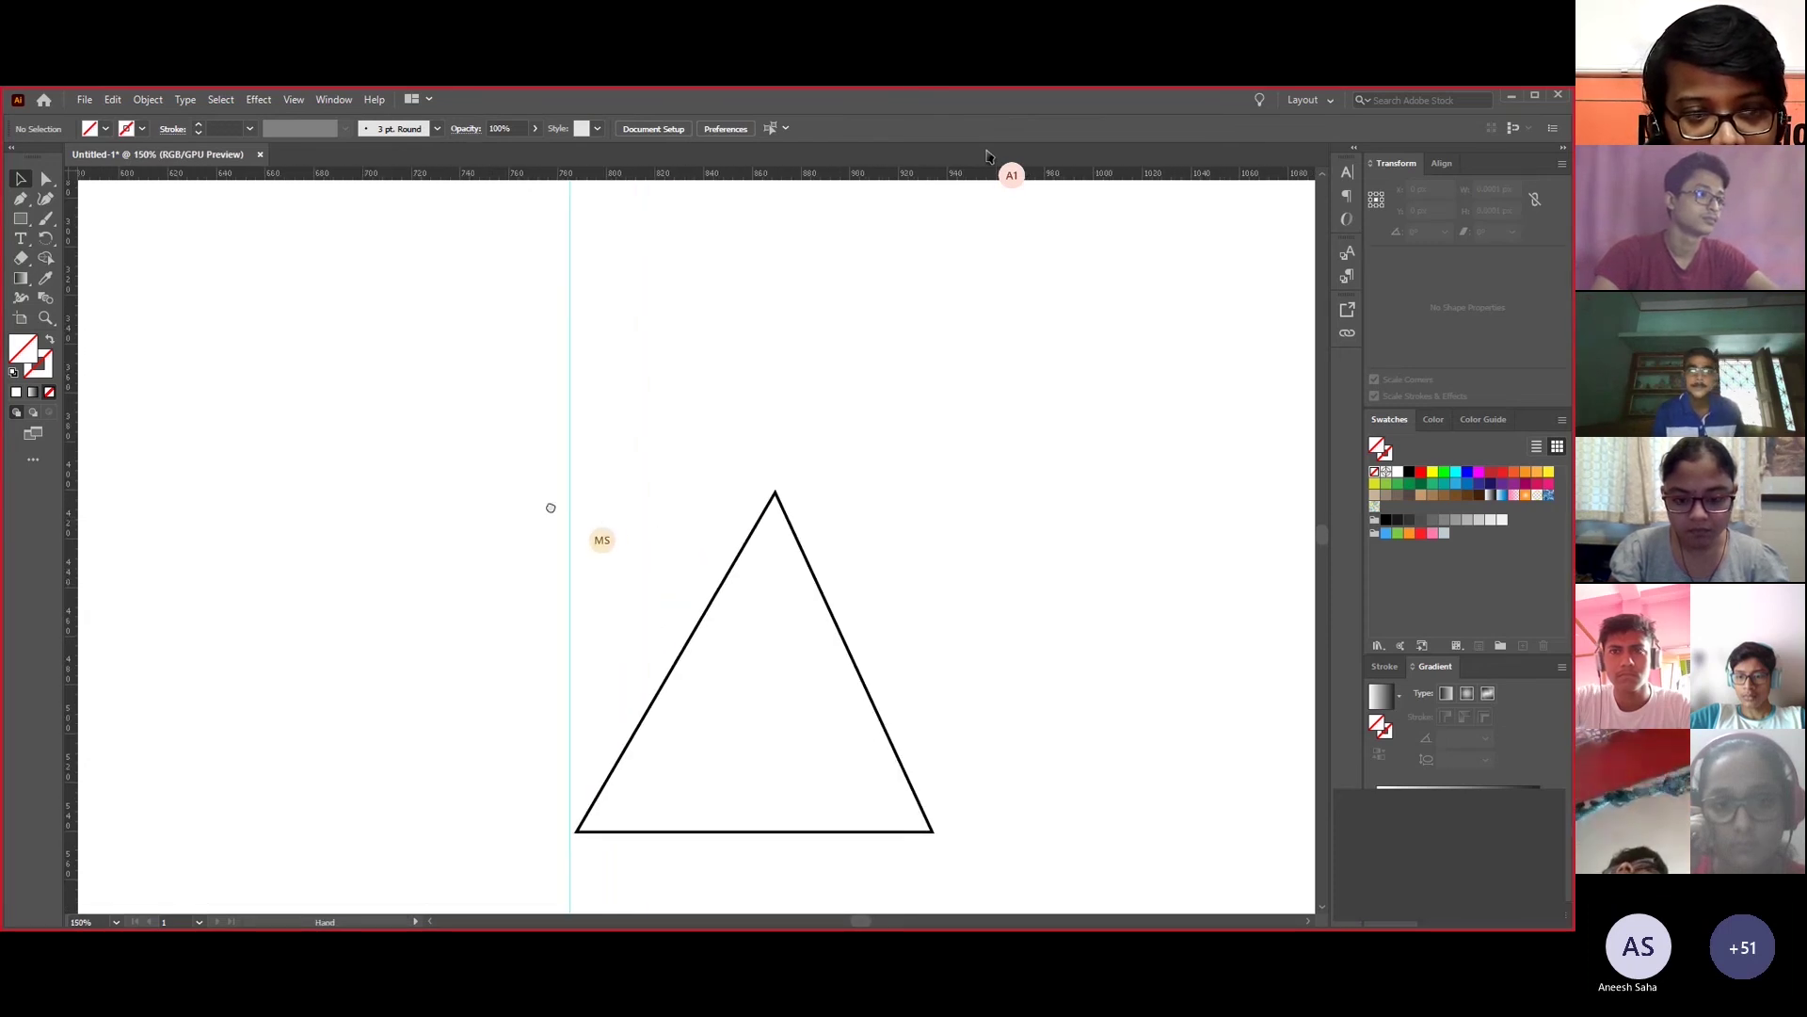
drag(551, 507, 470, 492)
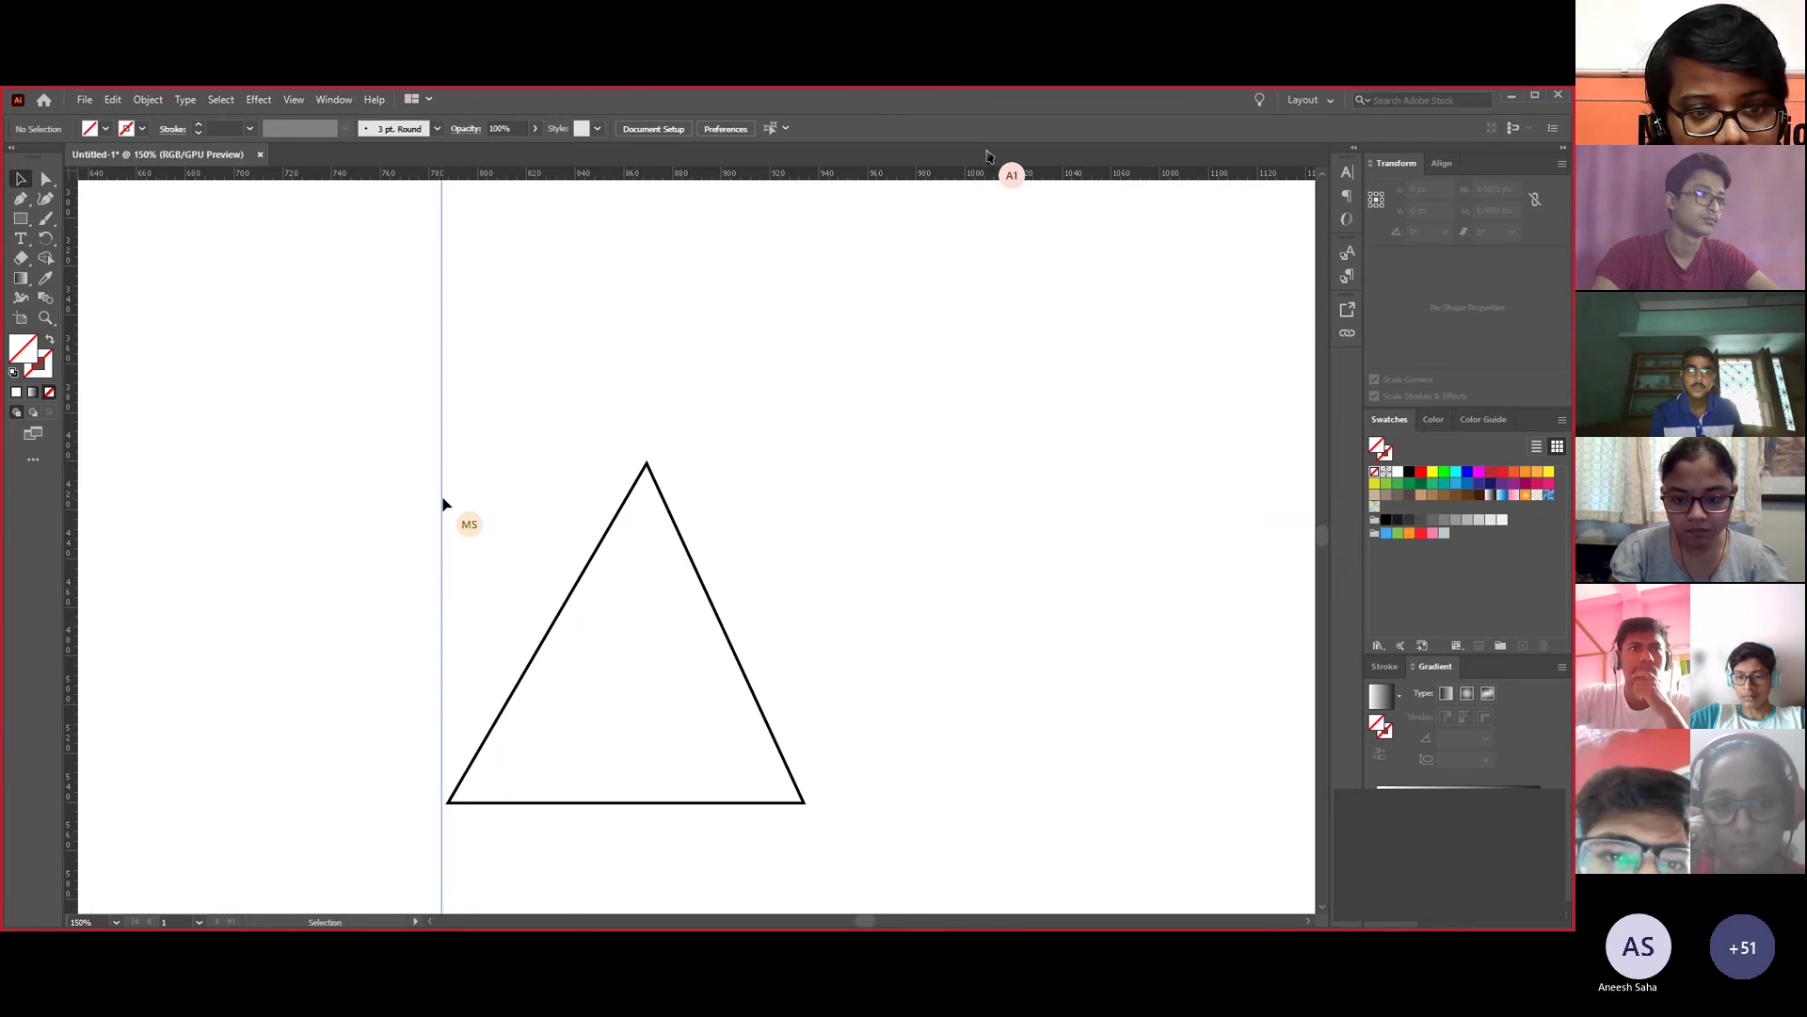
drag(445, 504, 639, 521)
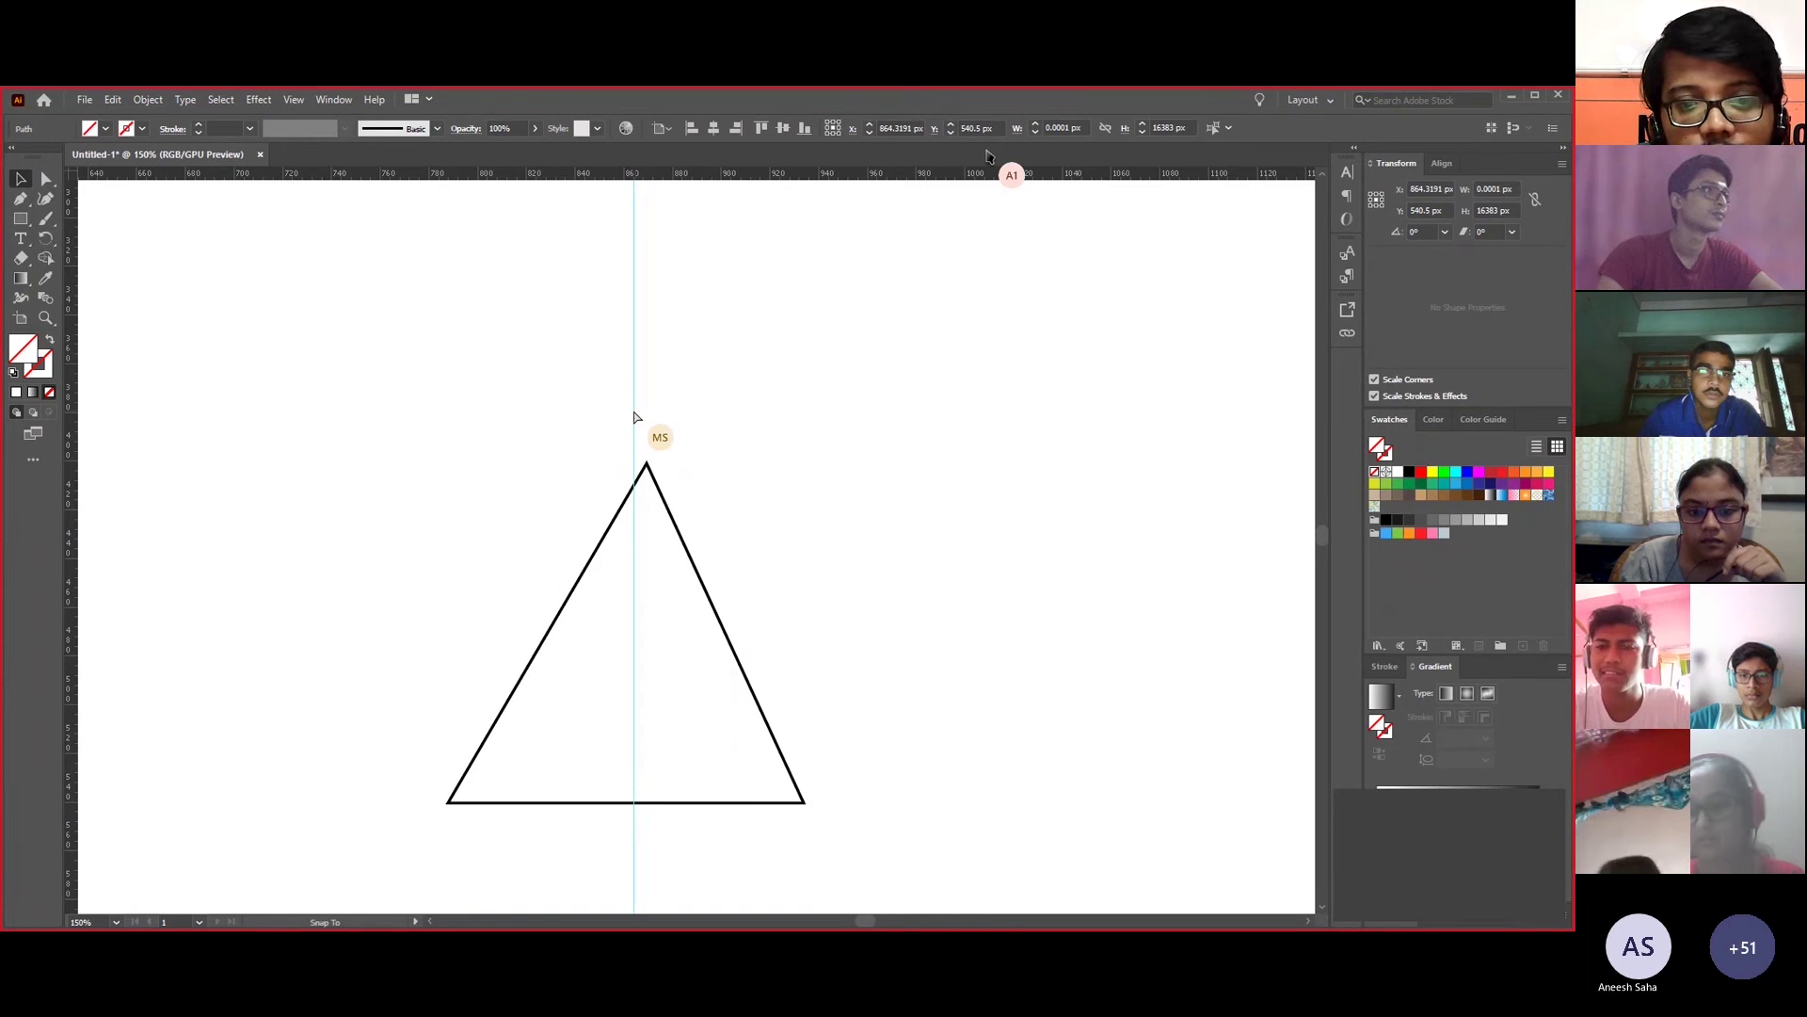
drag(633, 417, 630, 417)
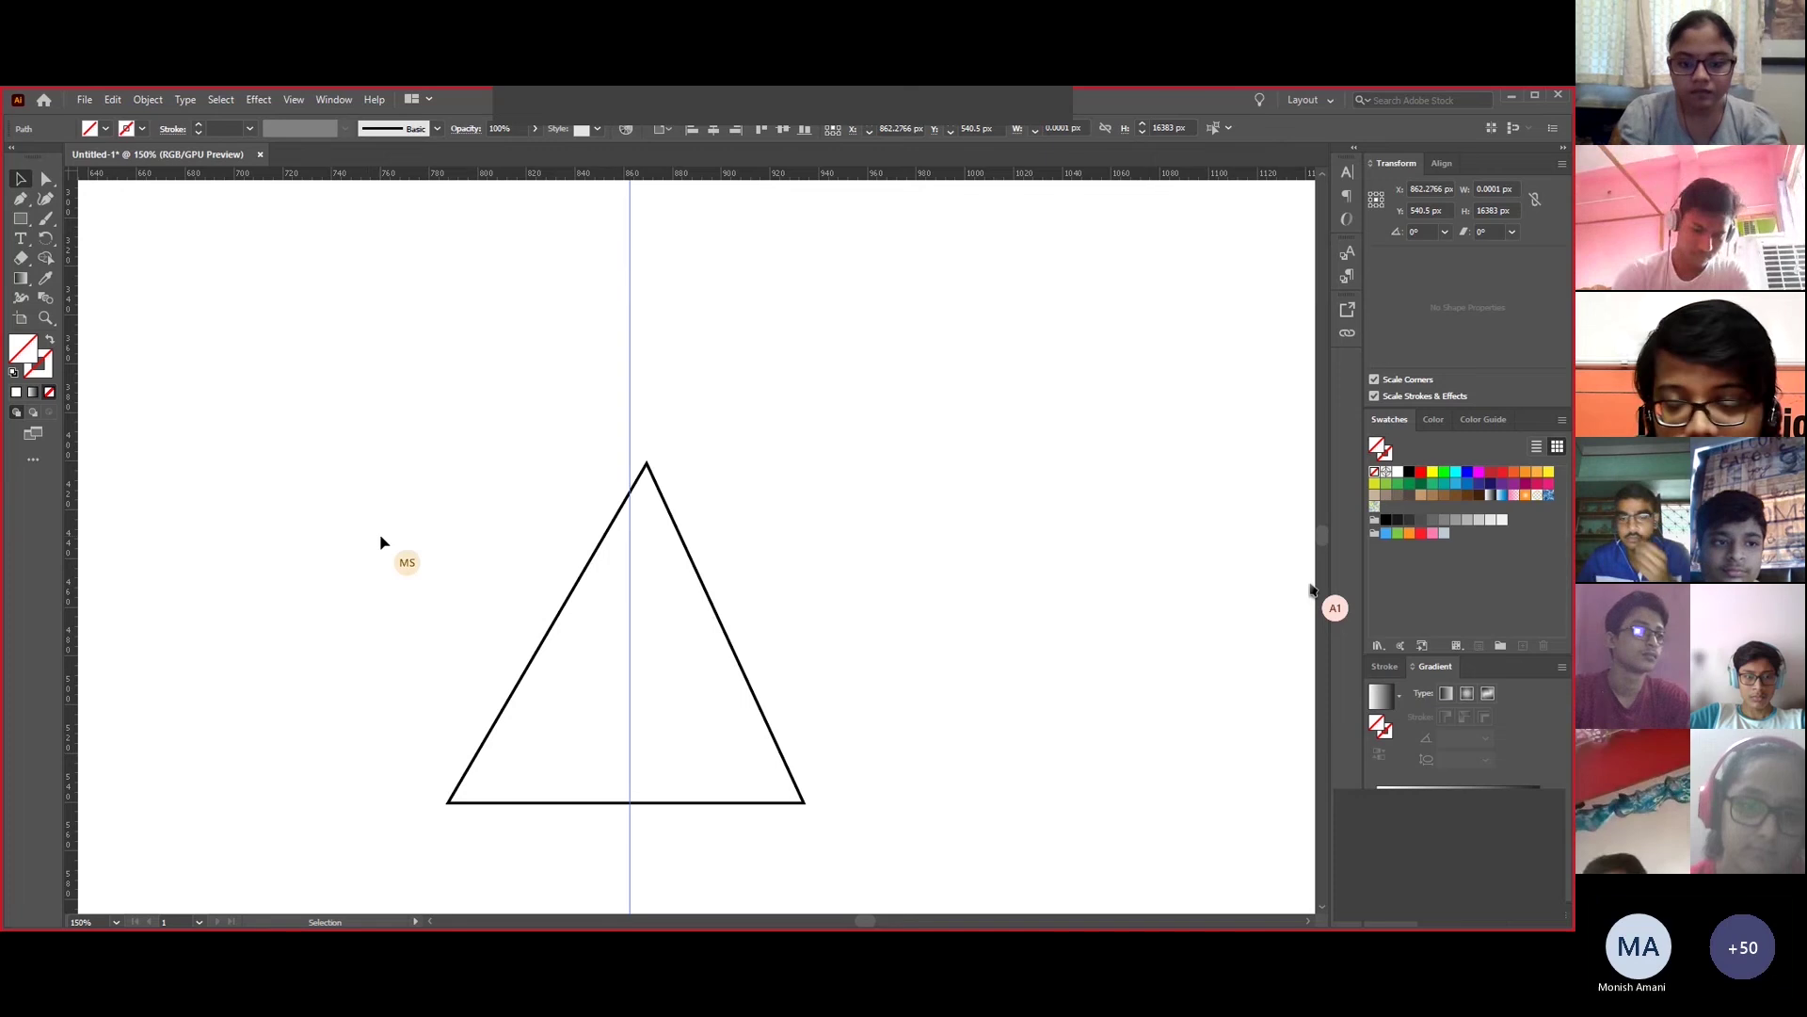
- Select the triangle's apex anchor point with the Direct Selection tool and move it onto the vertical guide
key(z)
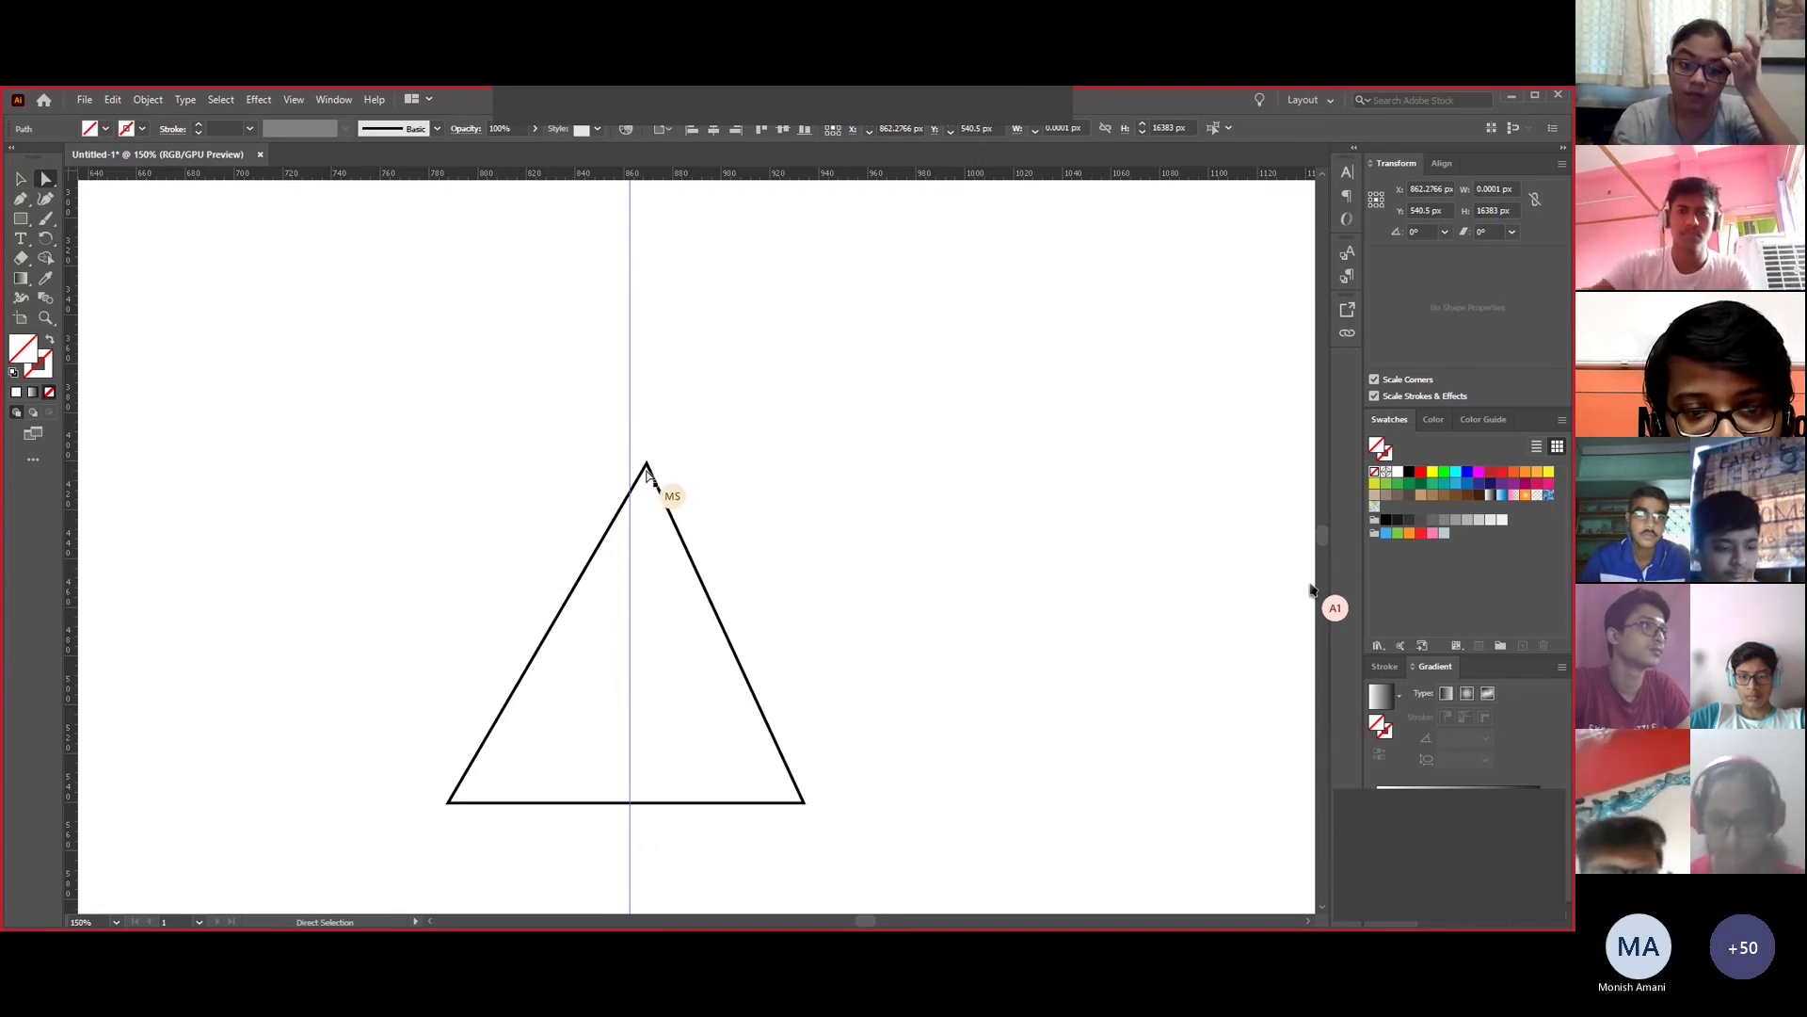
click(646, 466)
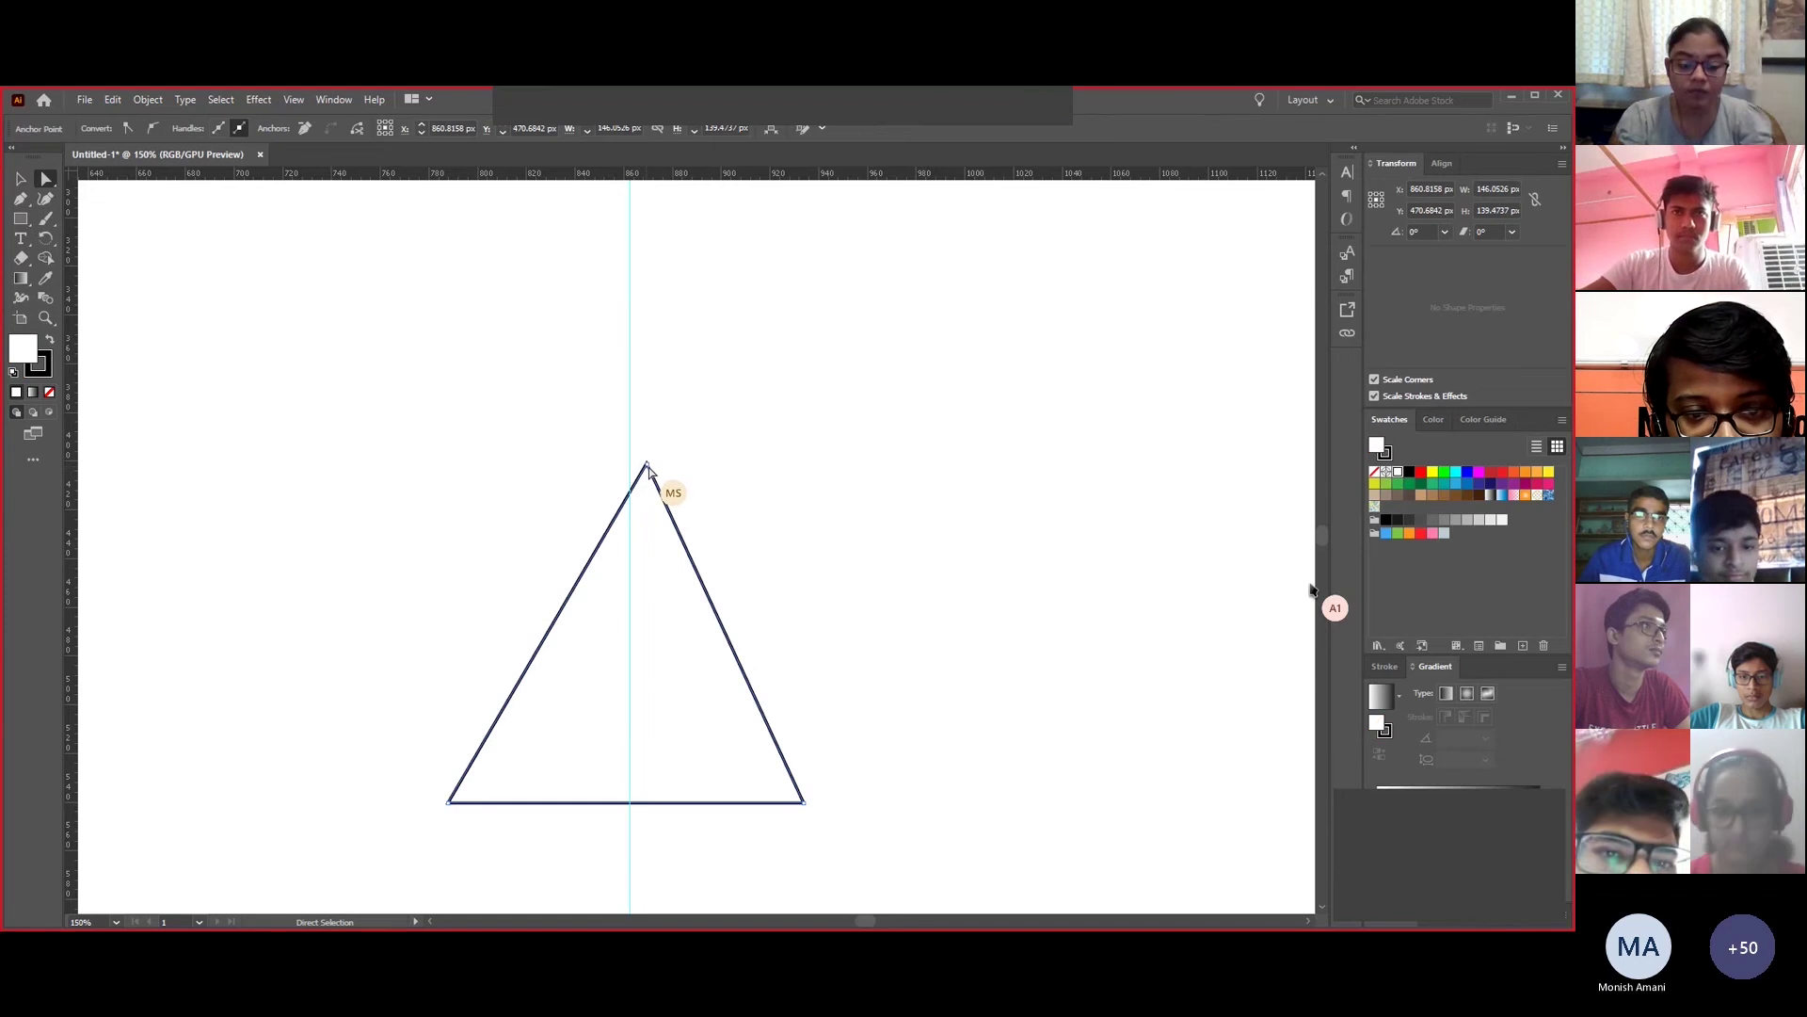
drag(646, 466, 631, 468)
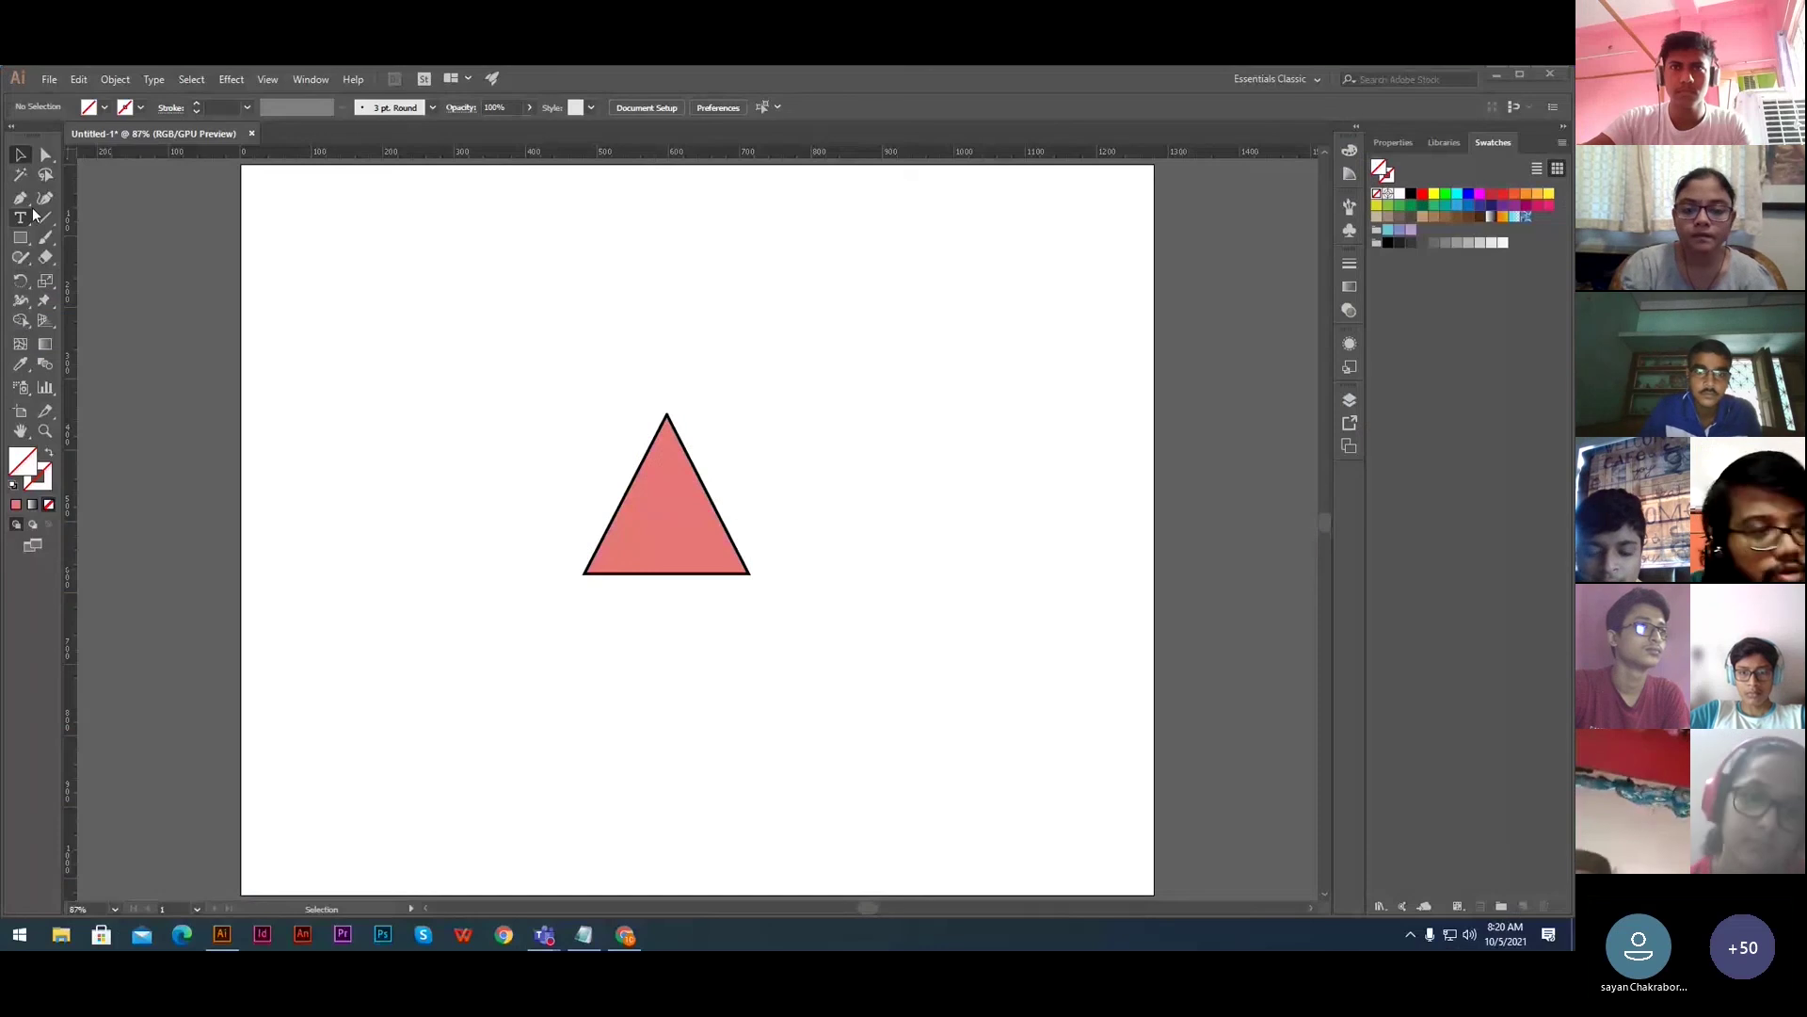
- Draw a circle about 46 px in diameter centred on the triangle's apex with the Ellipse tool
click(20, 238)
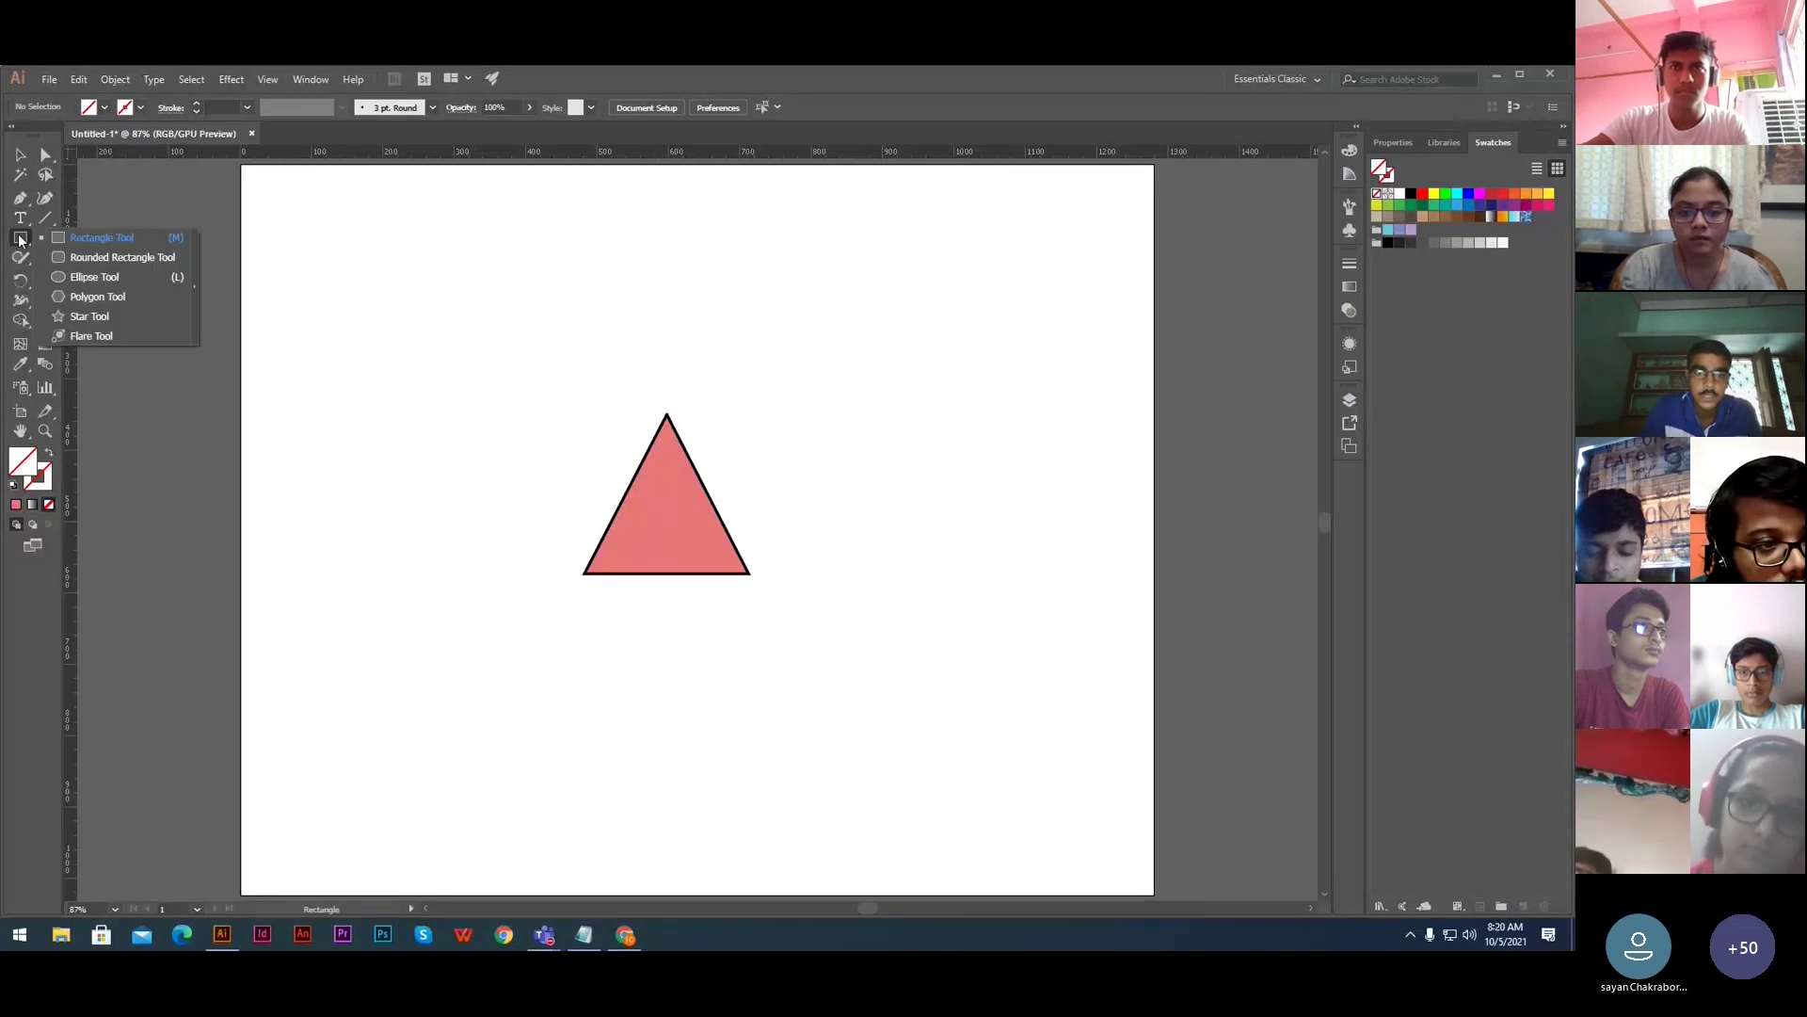
click(92, 277)
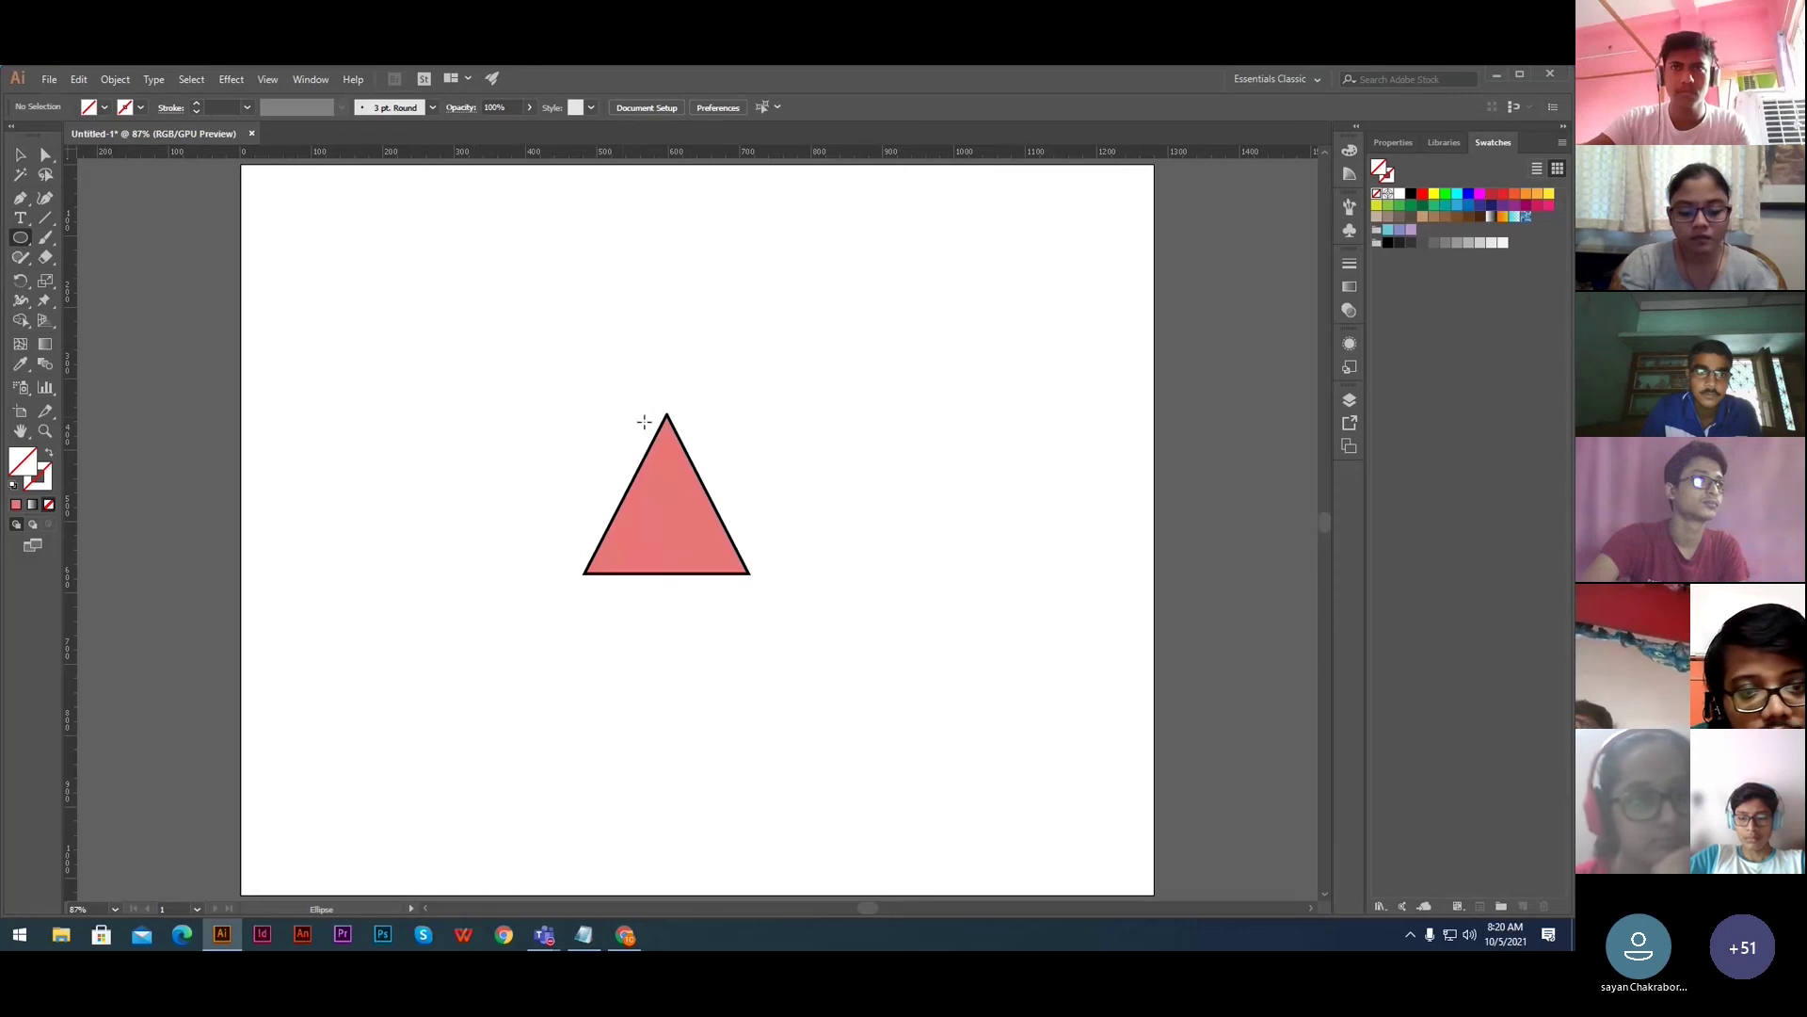
ctrl+click(658, 467)
ctrl+click(666, 469)
ctrl+click(781, 585)
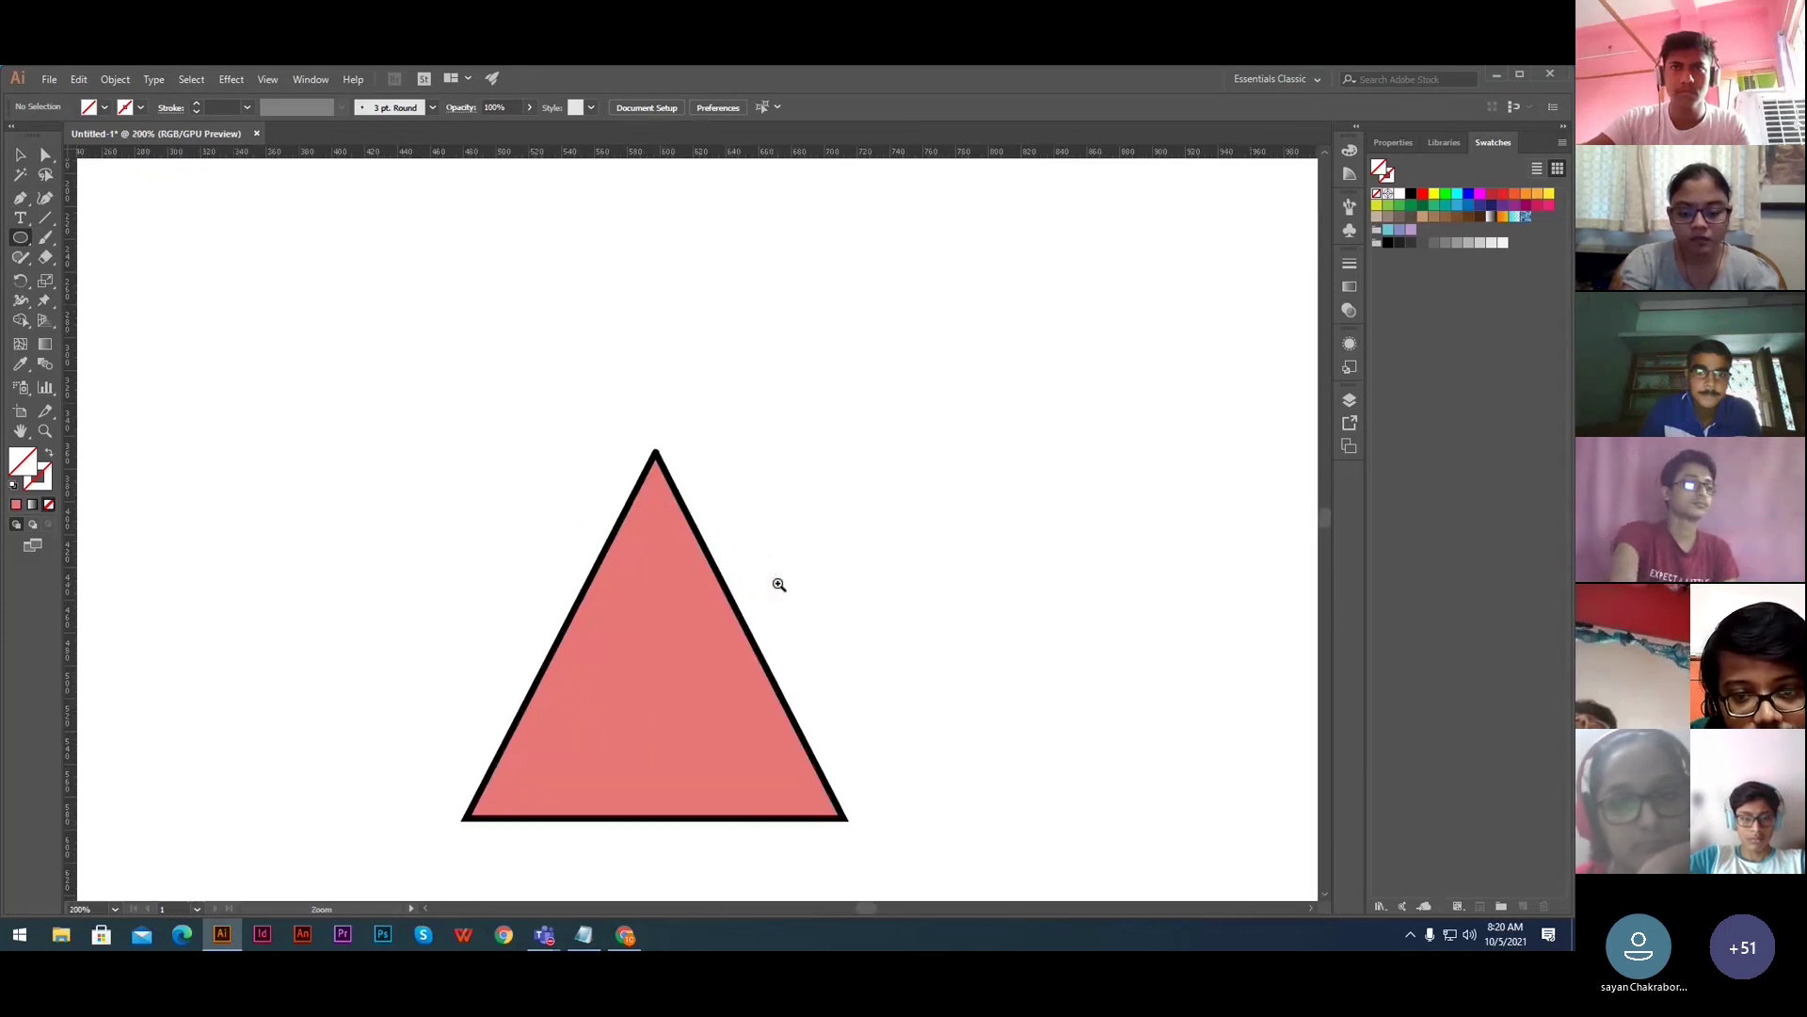
ctrl+click(780, 585)
drag(623, 544, 790, 509)
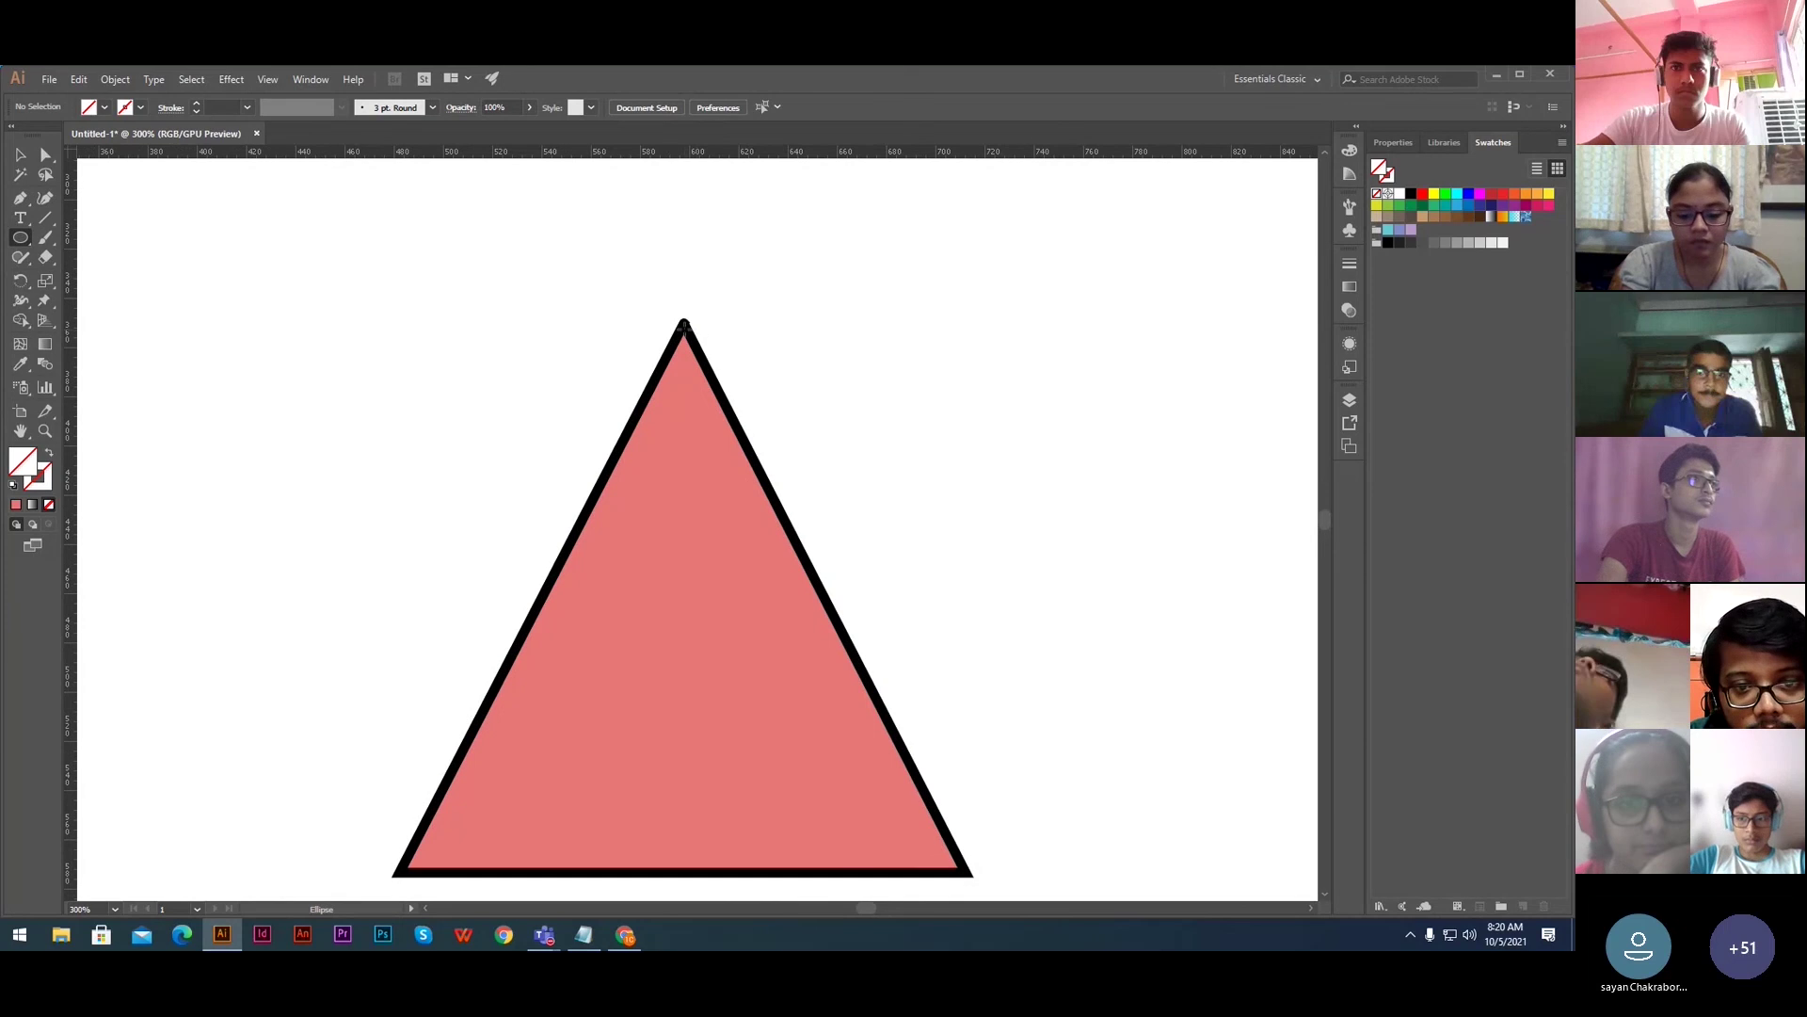
drag(684, 325, 741, 362)
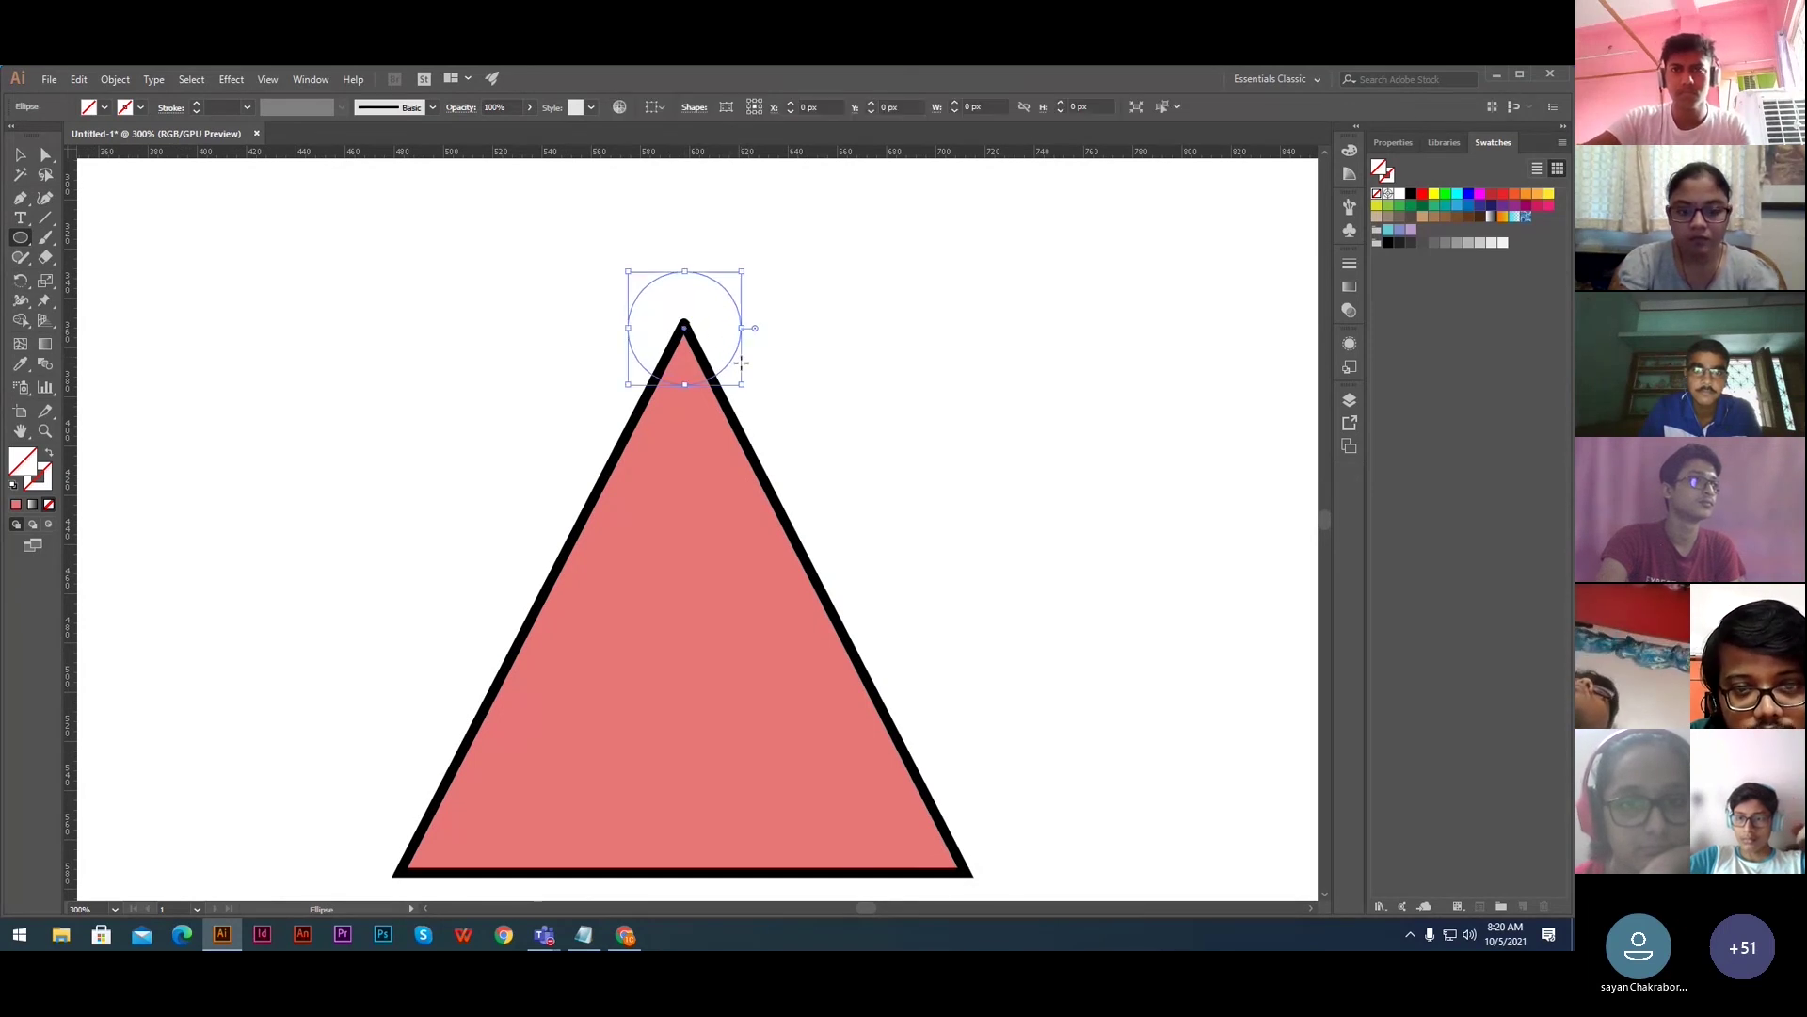
- Fill the circle at the triangle's apex with the light teal swatch, hex 65C8D0
click(15, 505)
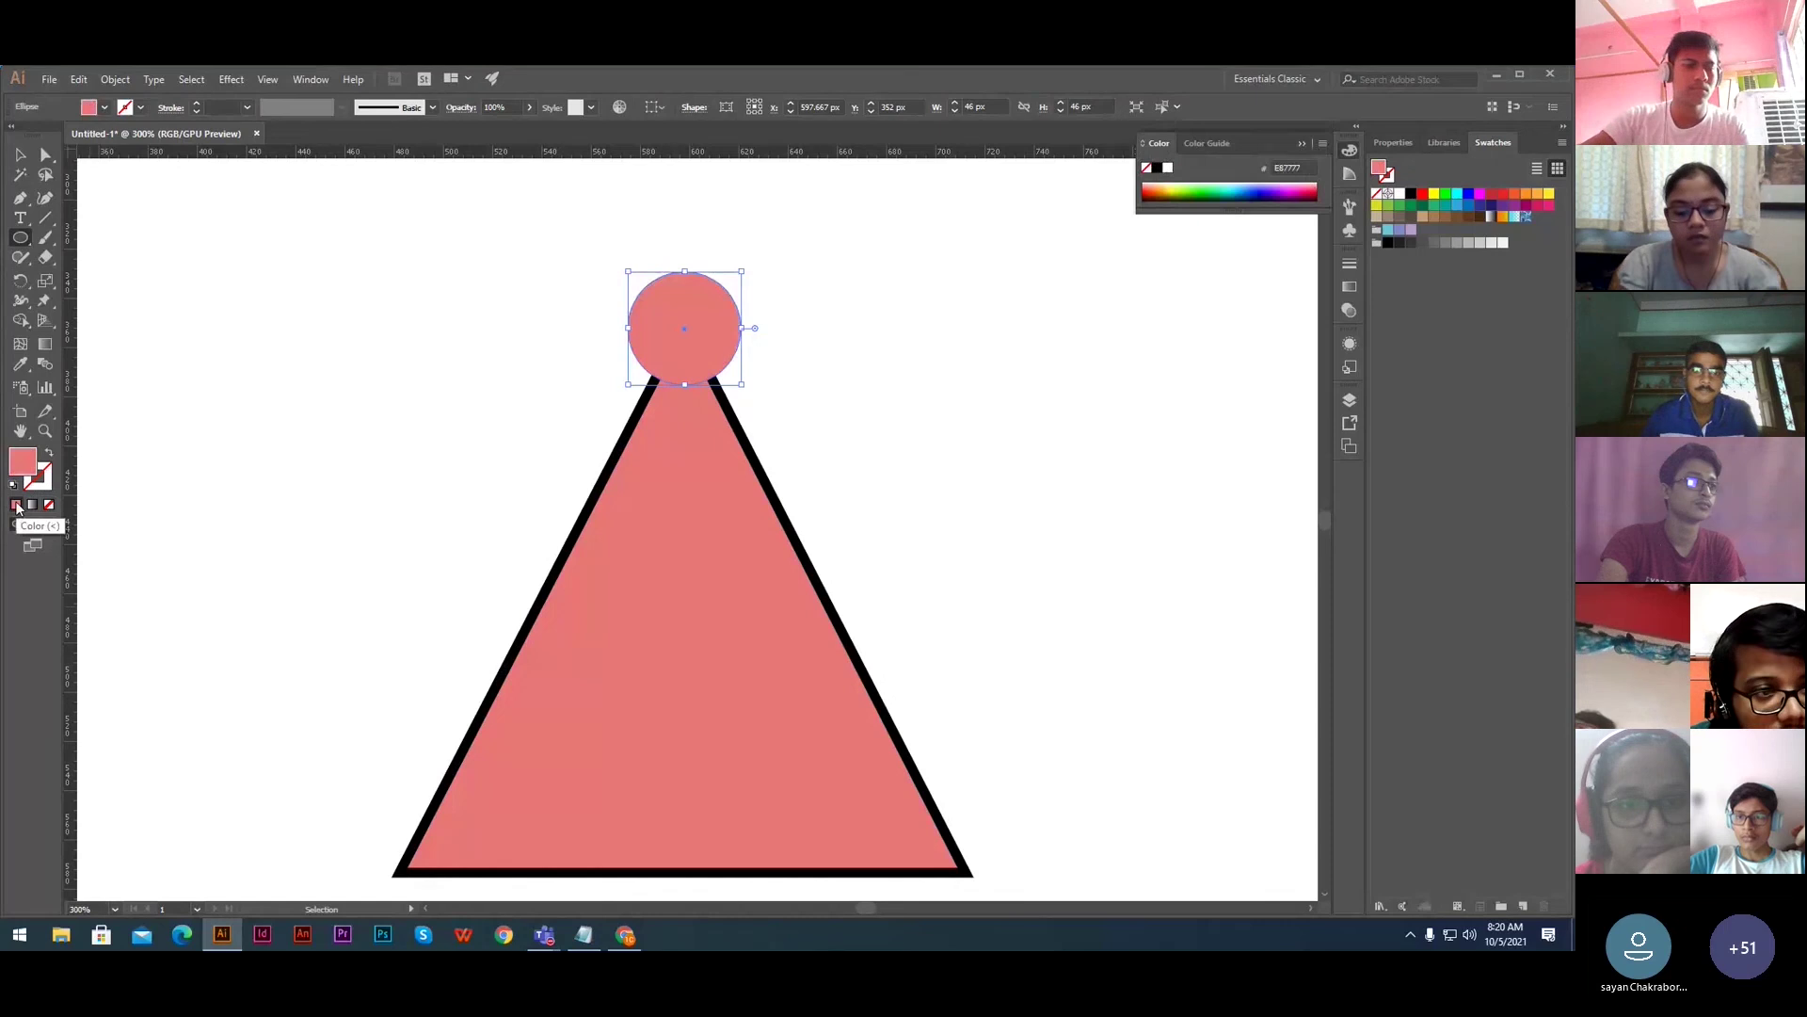
click(103, 108)
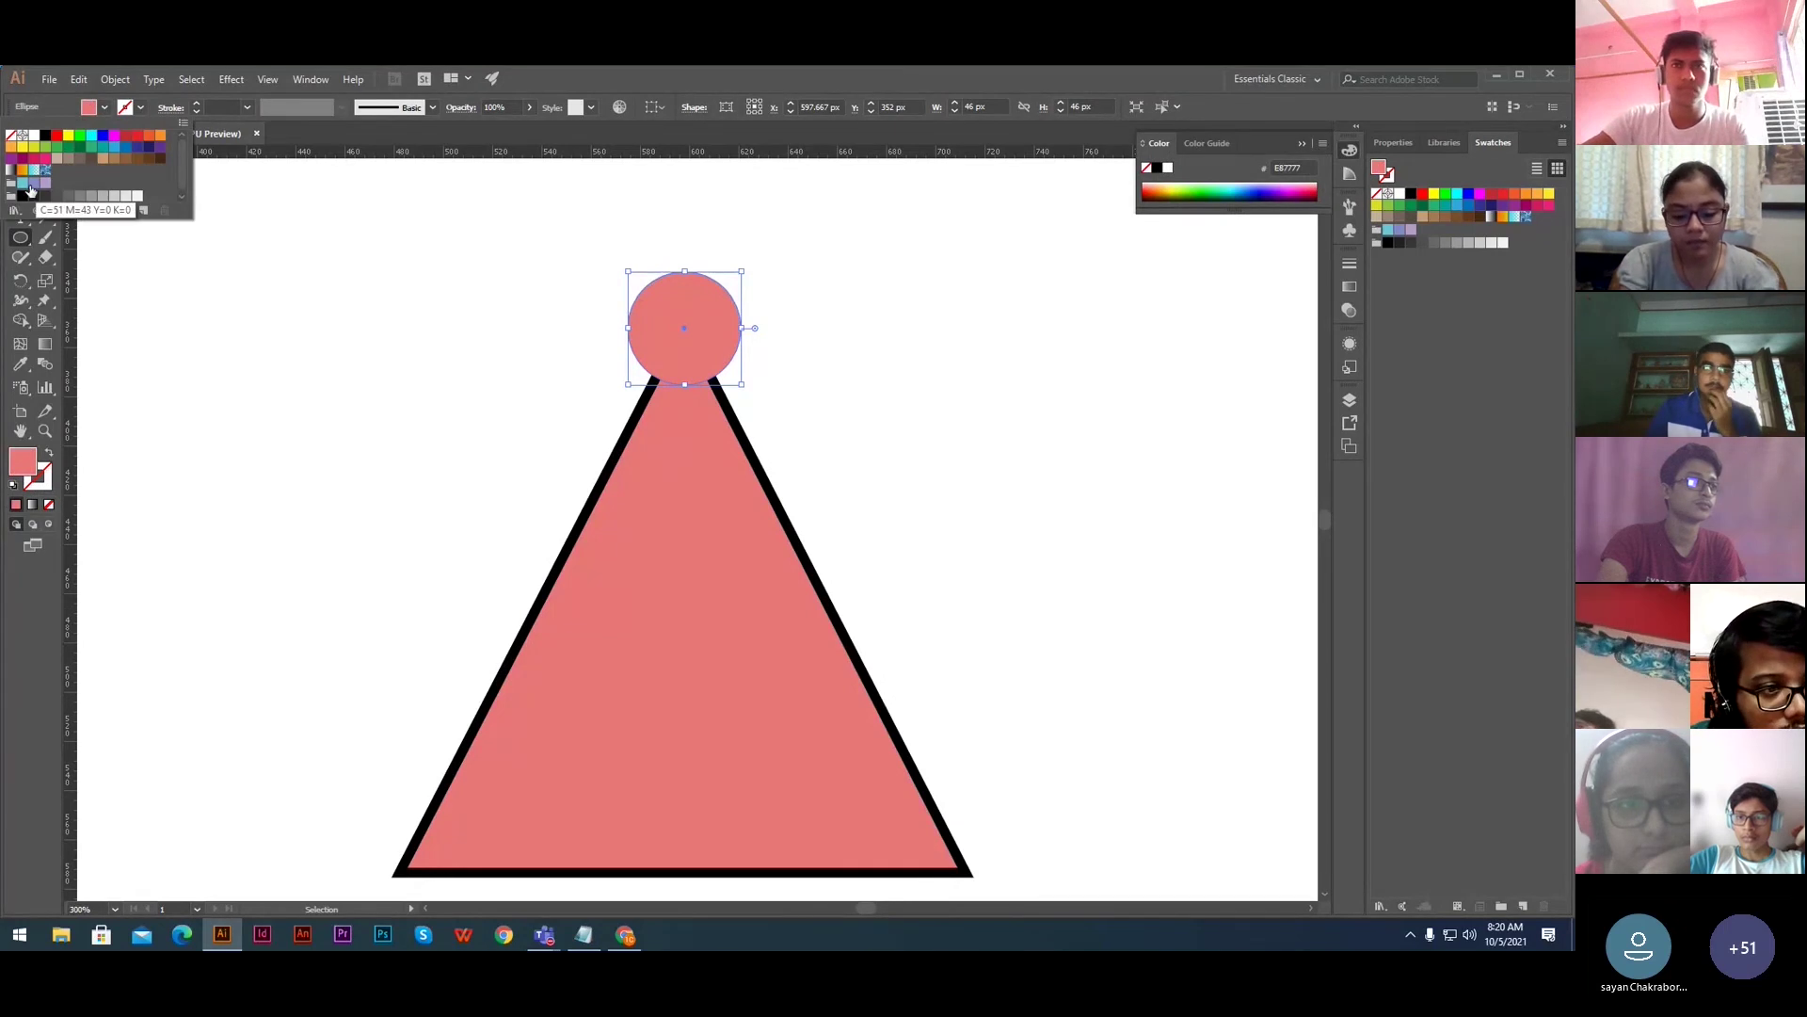
click(23, 183)
- Give the teal circle a black (000000) stroke with a weight of 5 pt
click(47, 486)
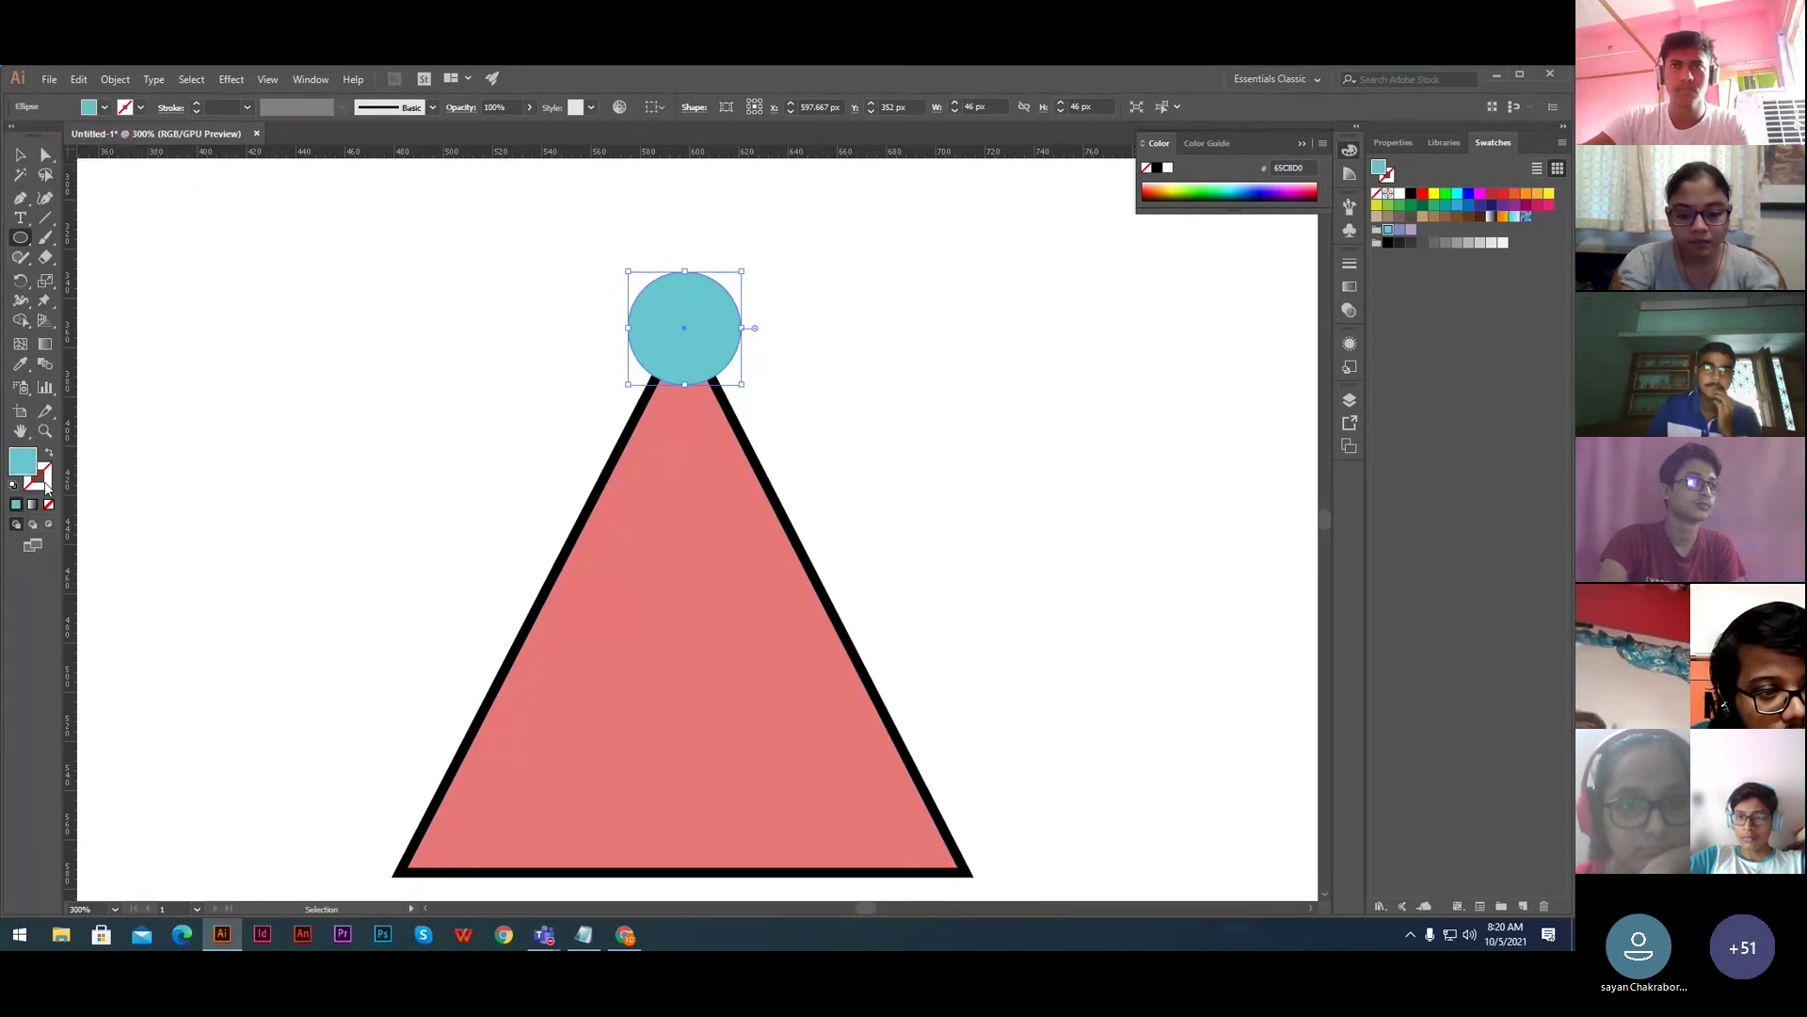
click(21, 508)
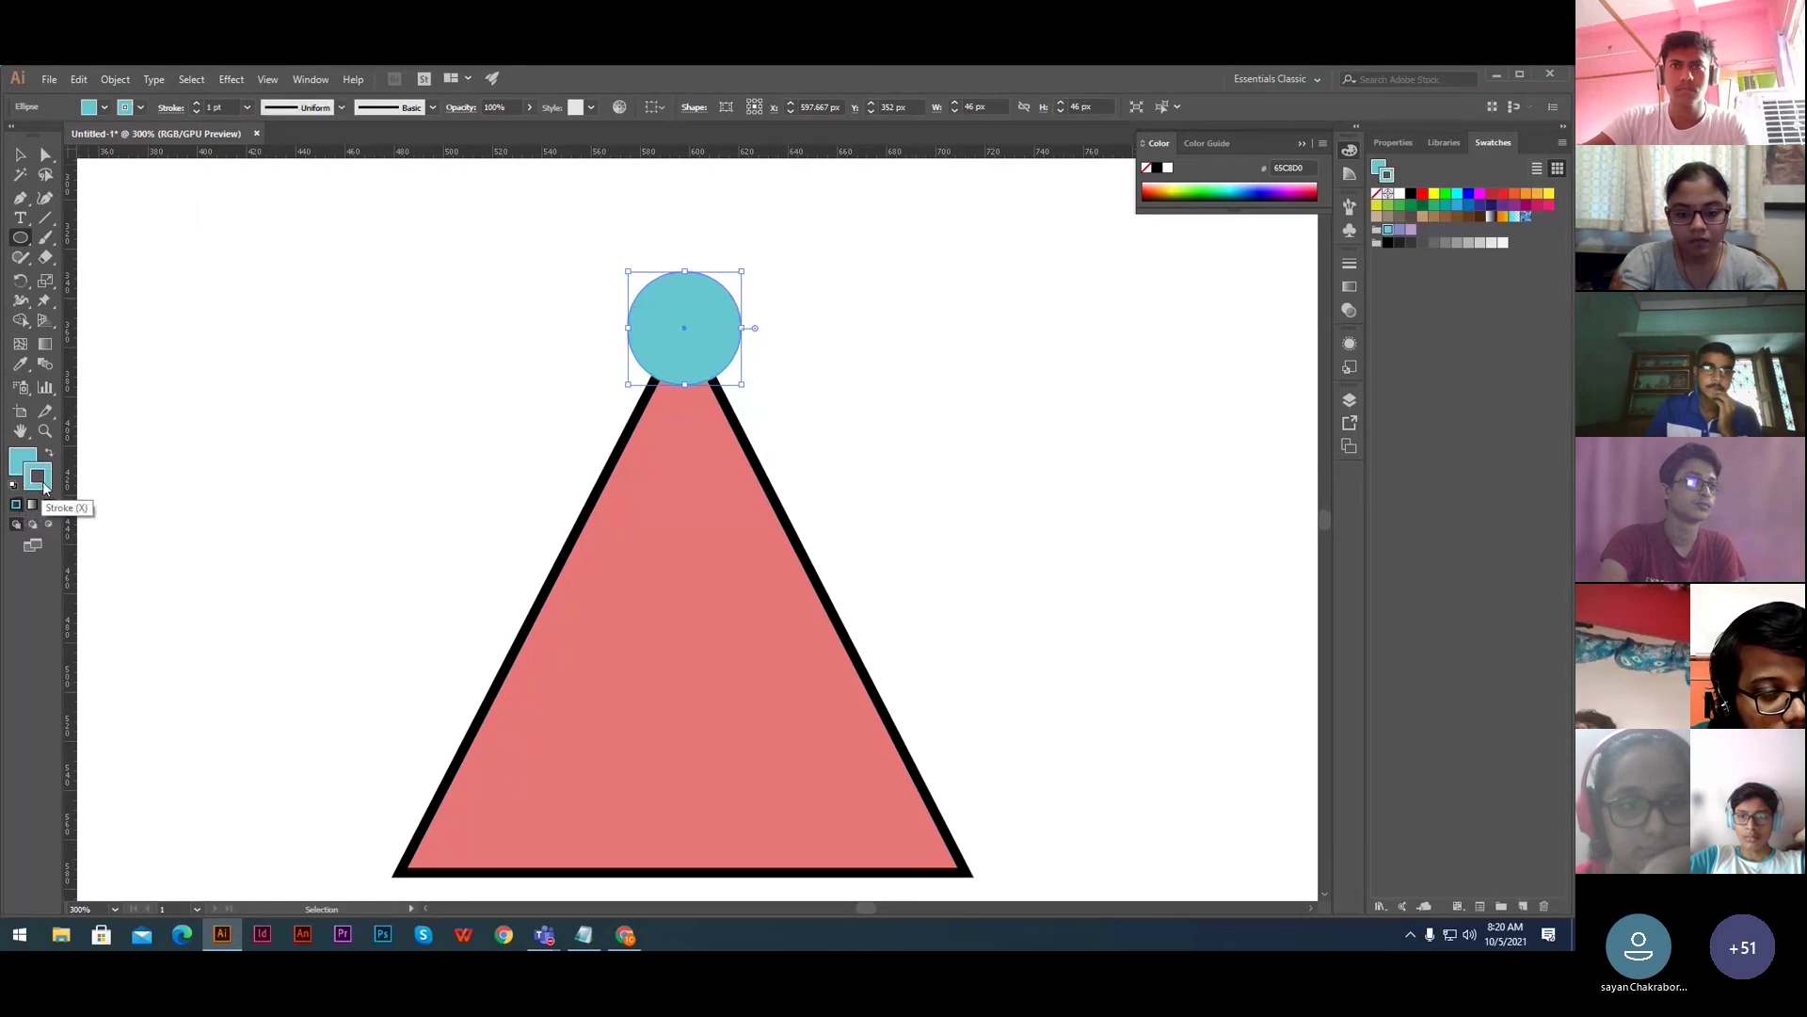
double_click(44, 486)
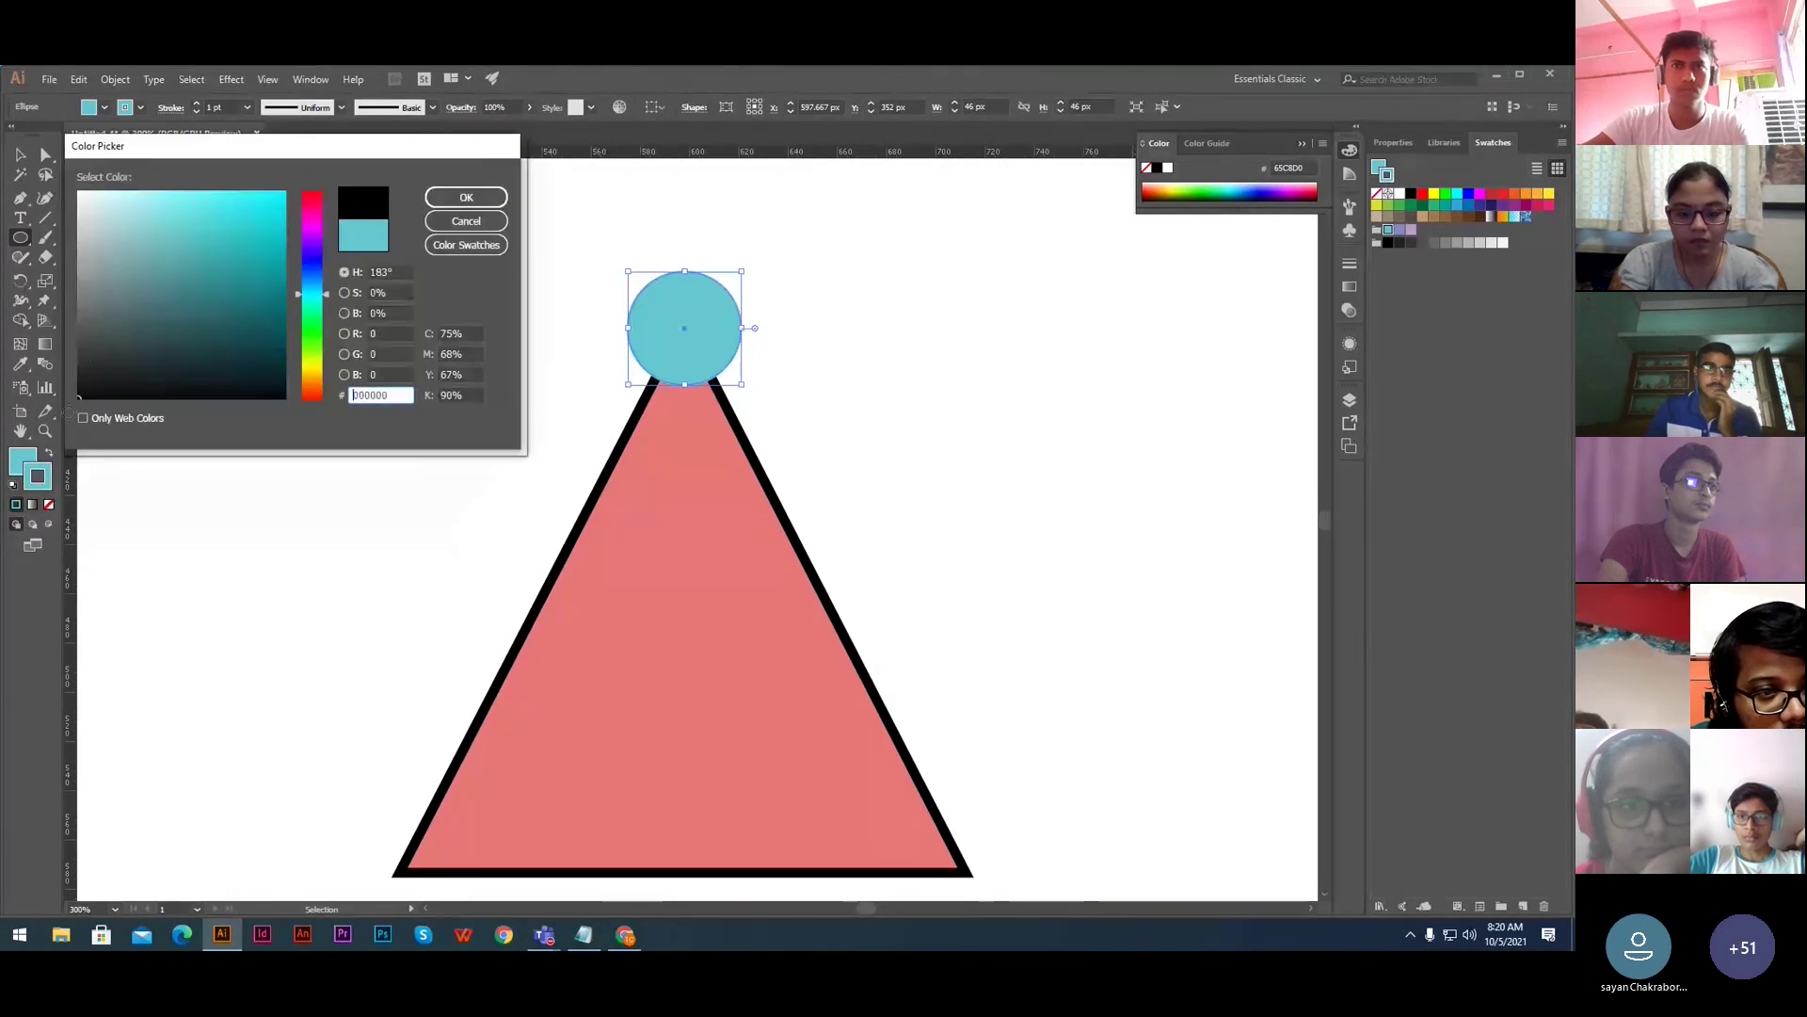
click(488, 196)
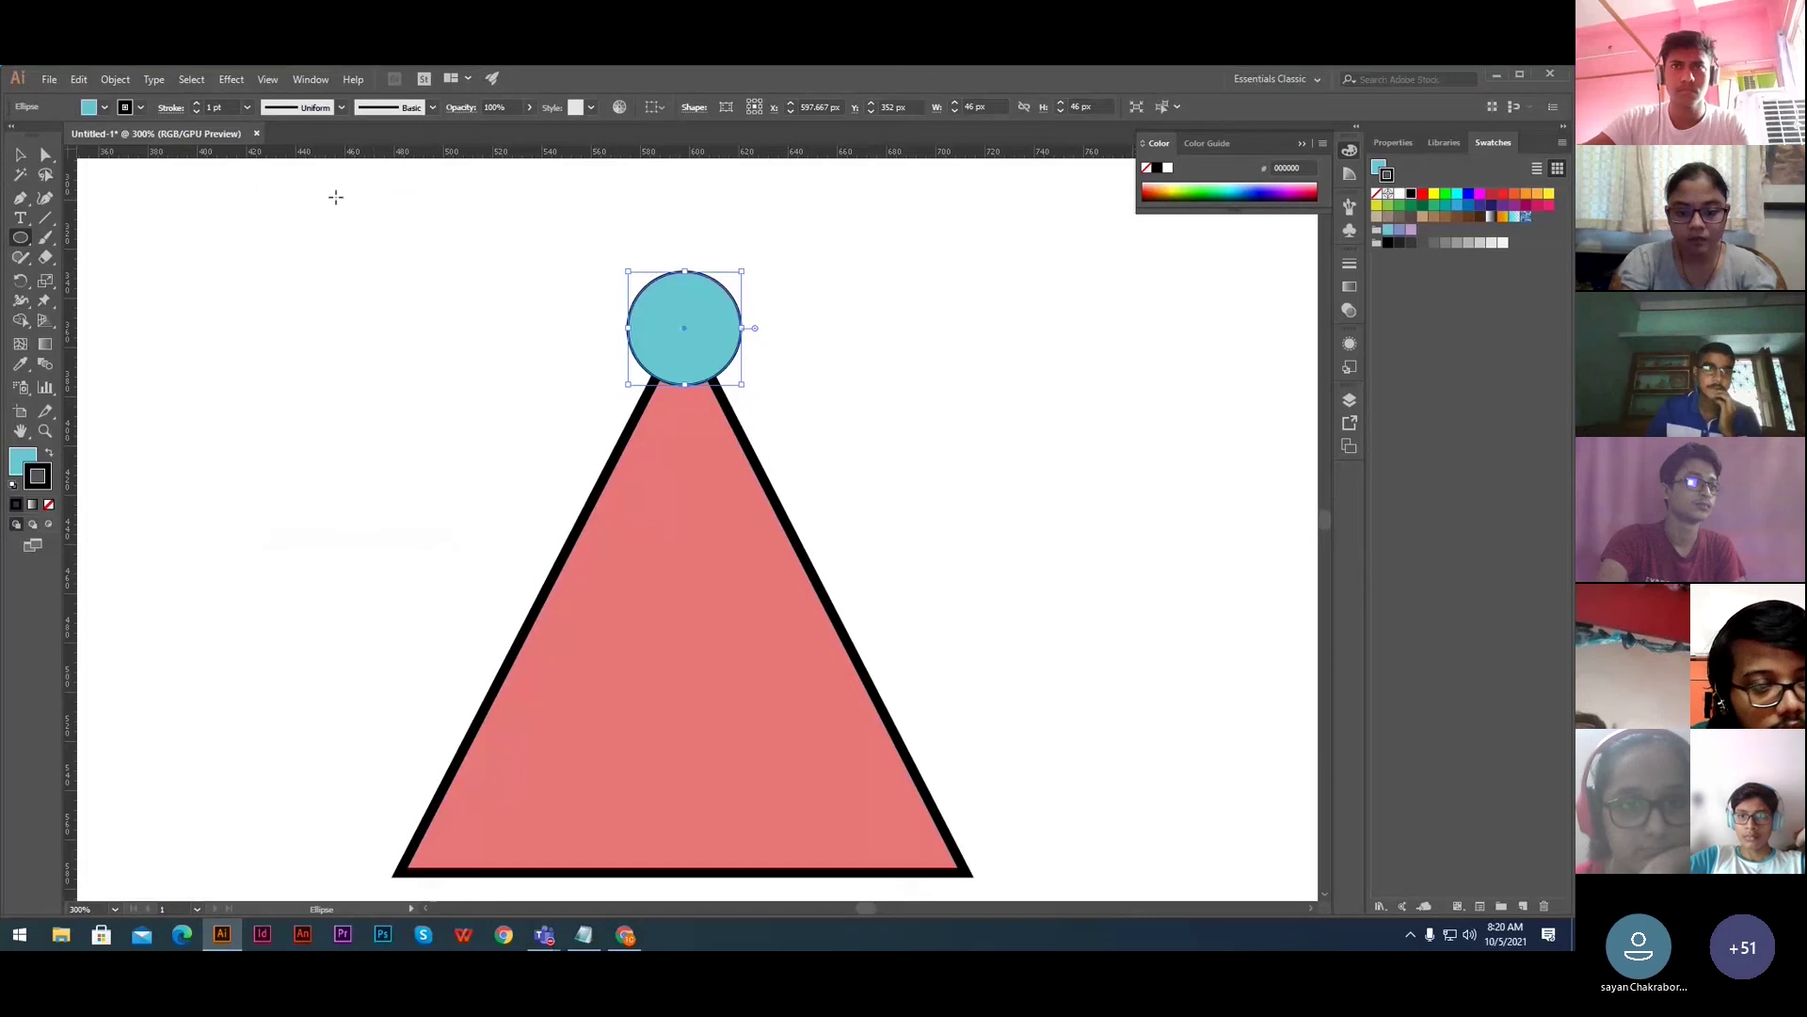
click(196, 105)
click(196, 105)
click(196, 105)
click(196, 105)
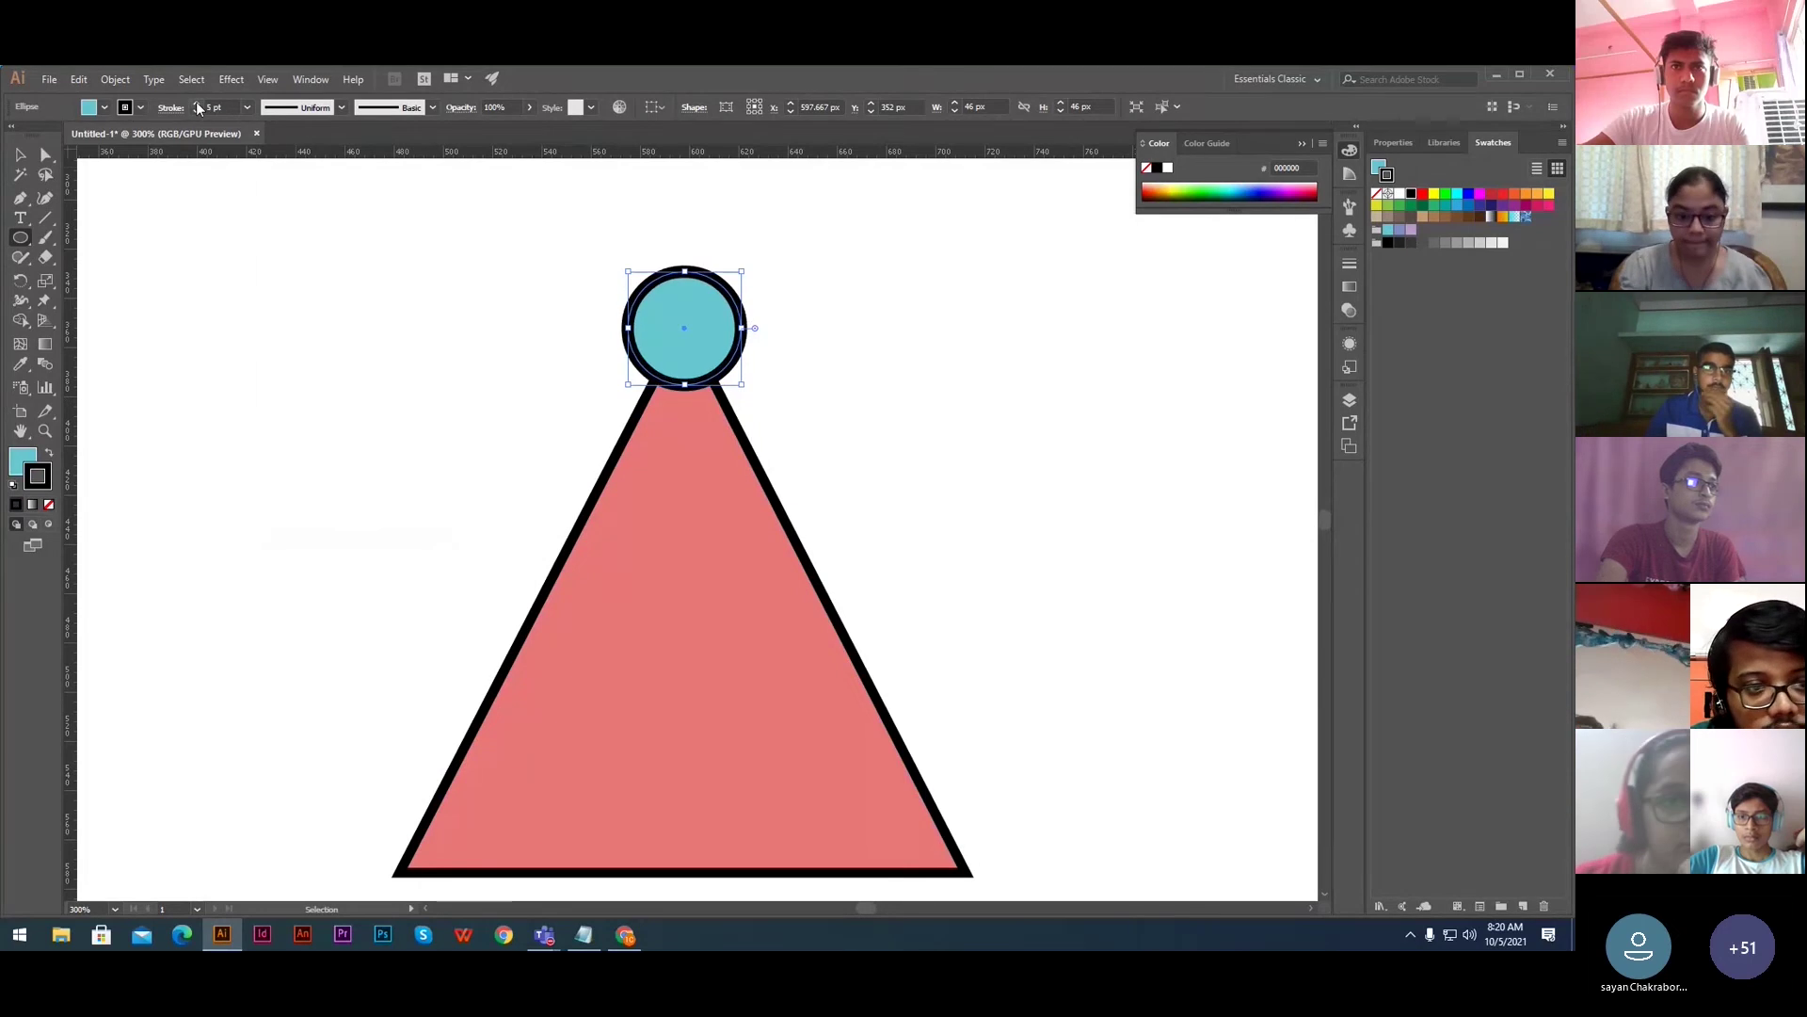
- Check the triangle's stroke weight and set the circle's stroke to 4 pt to match it
click(20, 154)
click(179, 299)
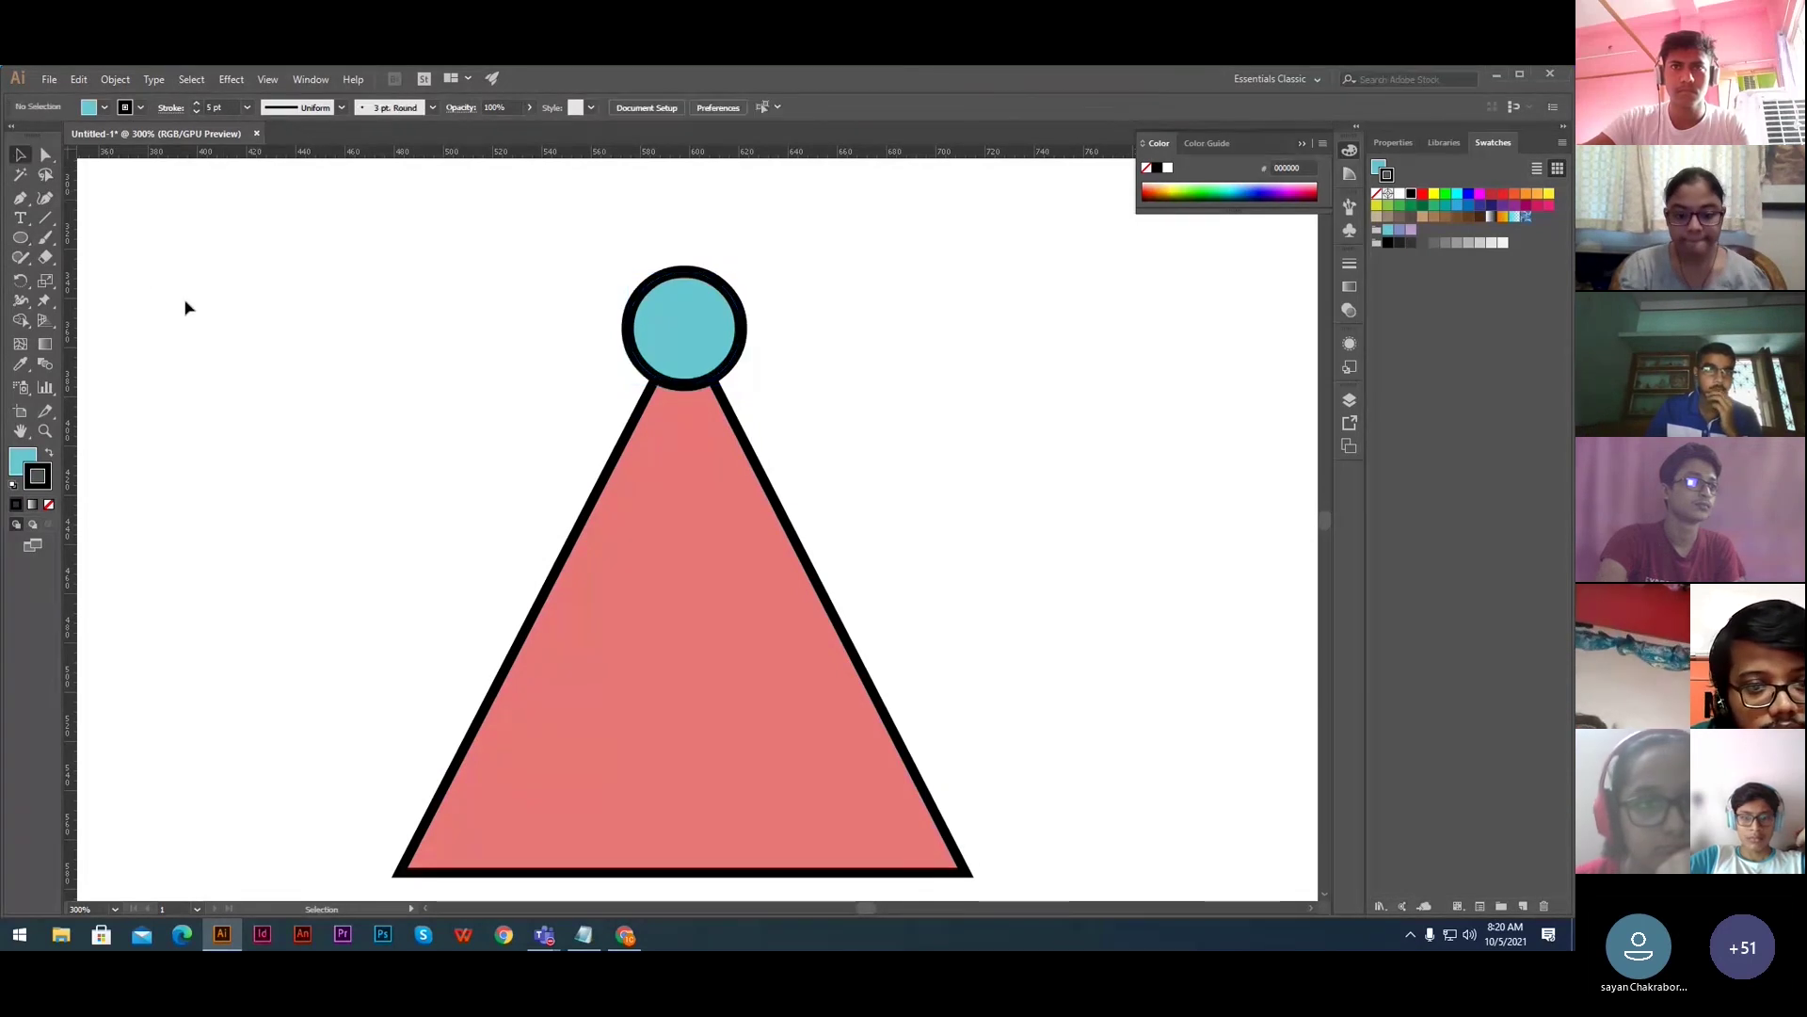
click(601, 520)
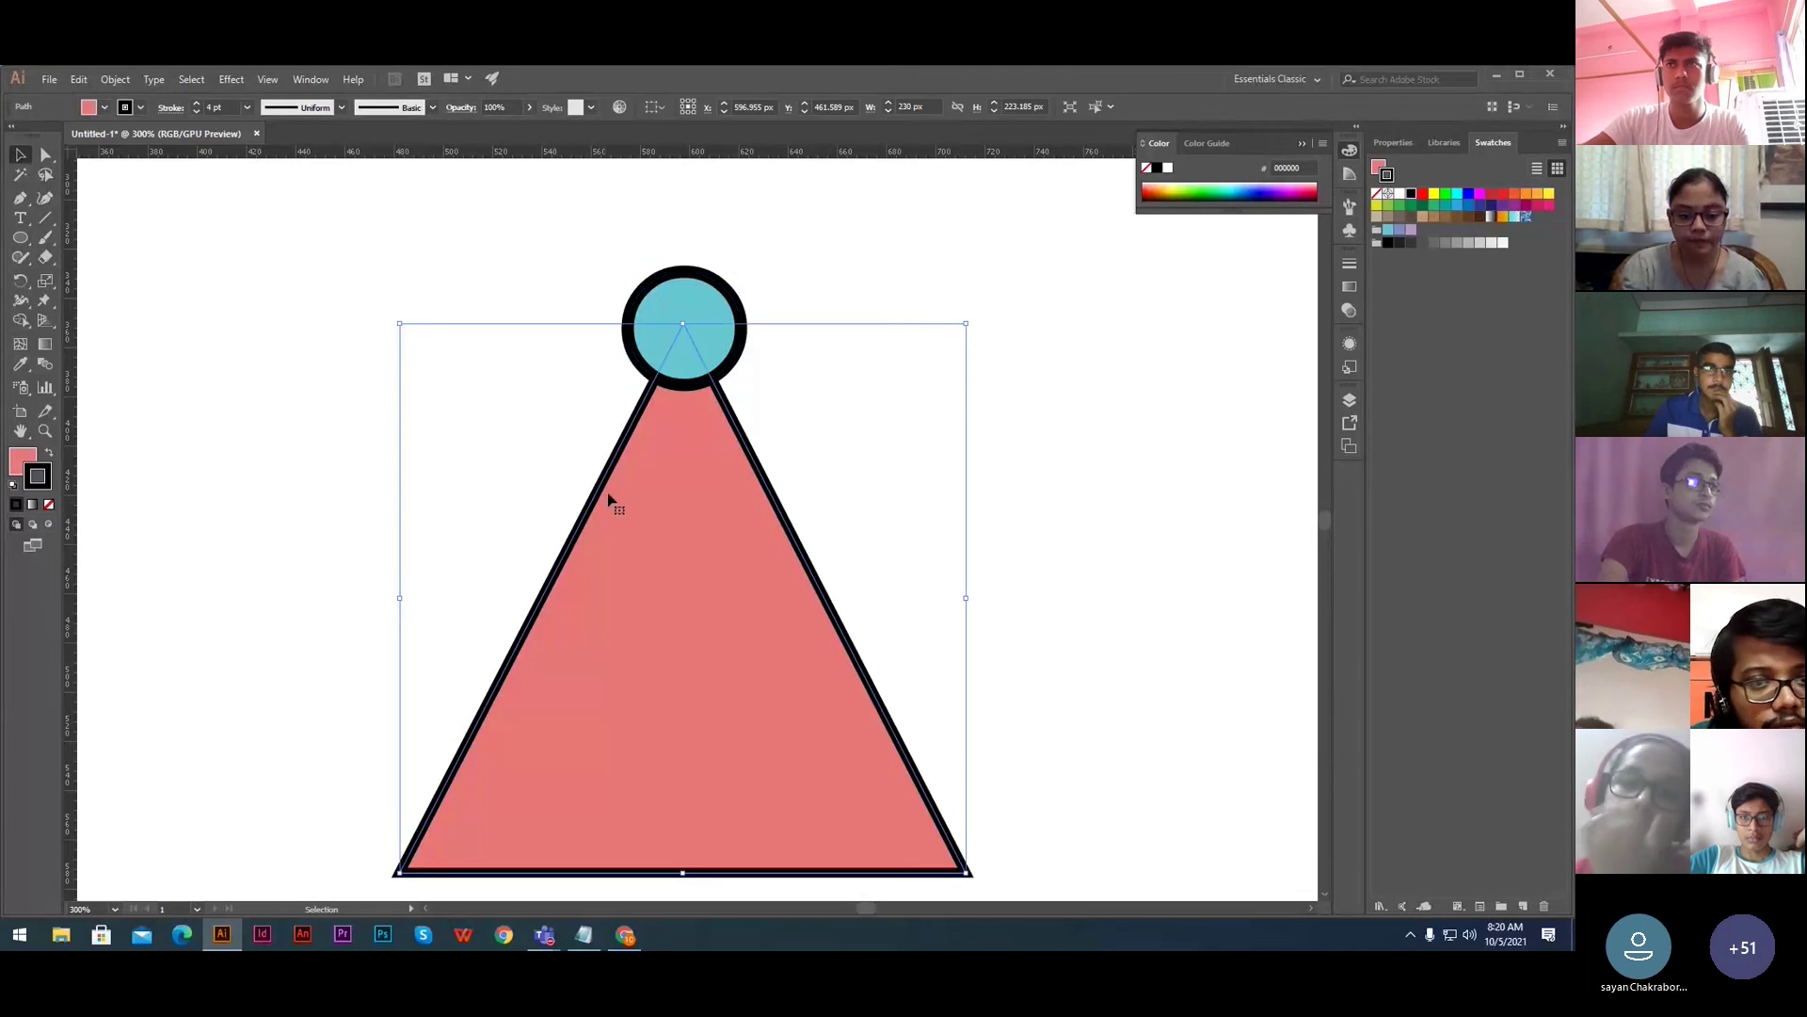
click(674, 299)
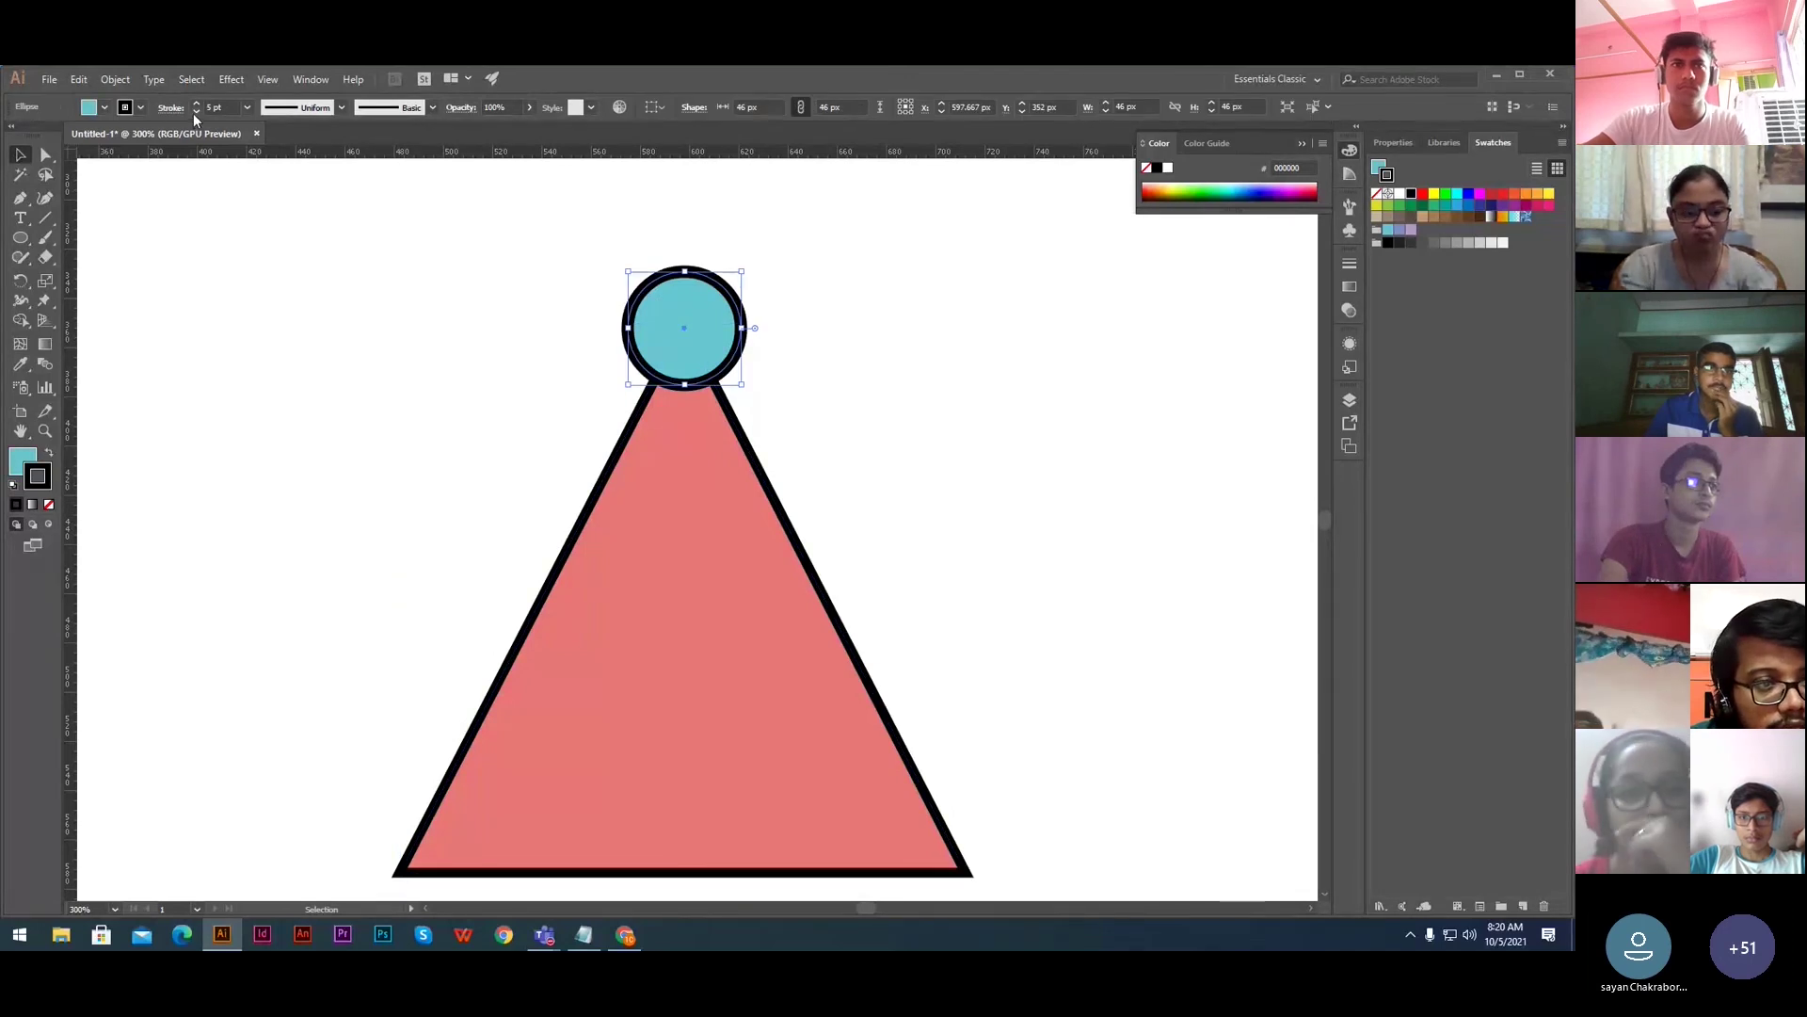
click(266, 379)
key(ctrl+0)
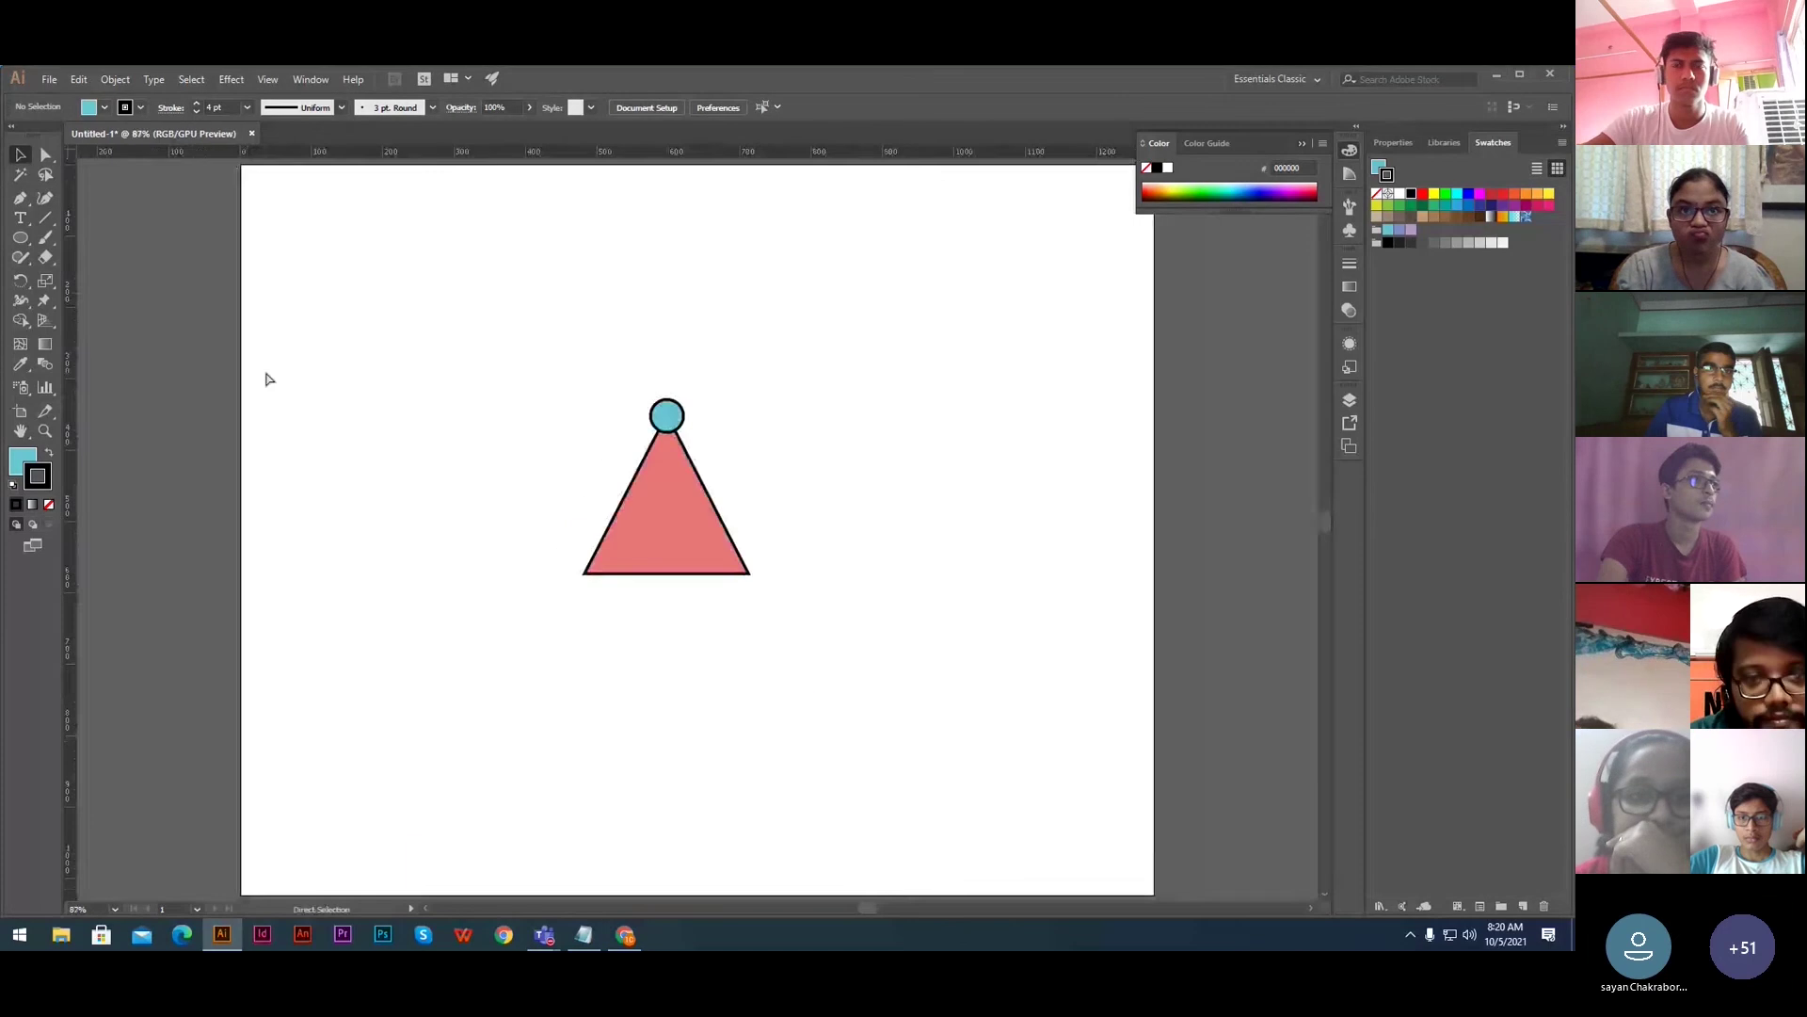
- Enlarge the apex circle proportionally from its centre to about 59 px in diameter
click(672, 417)
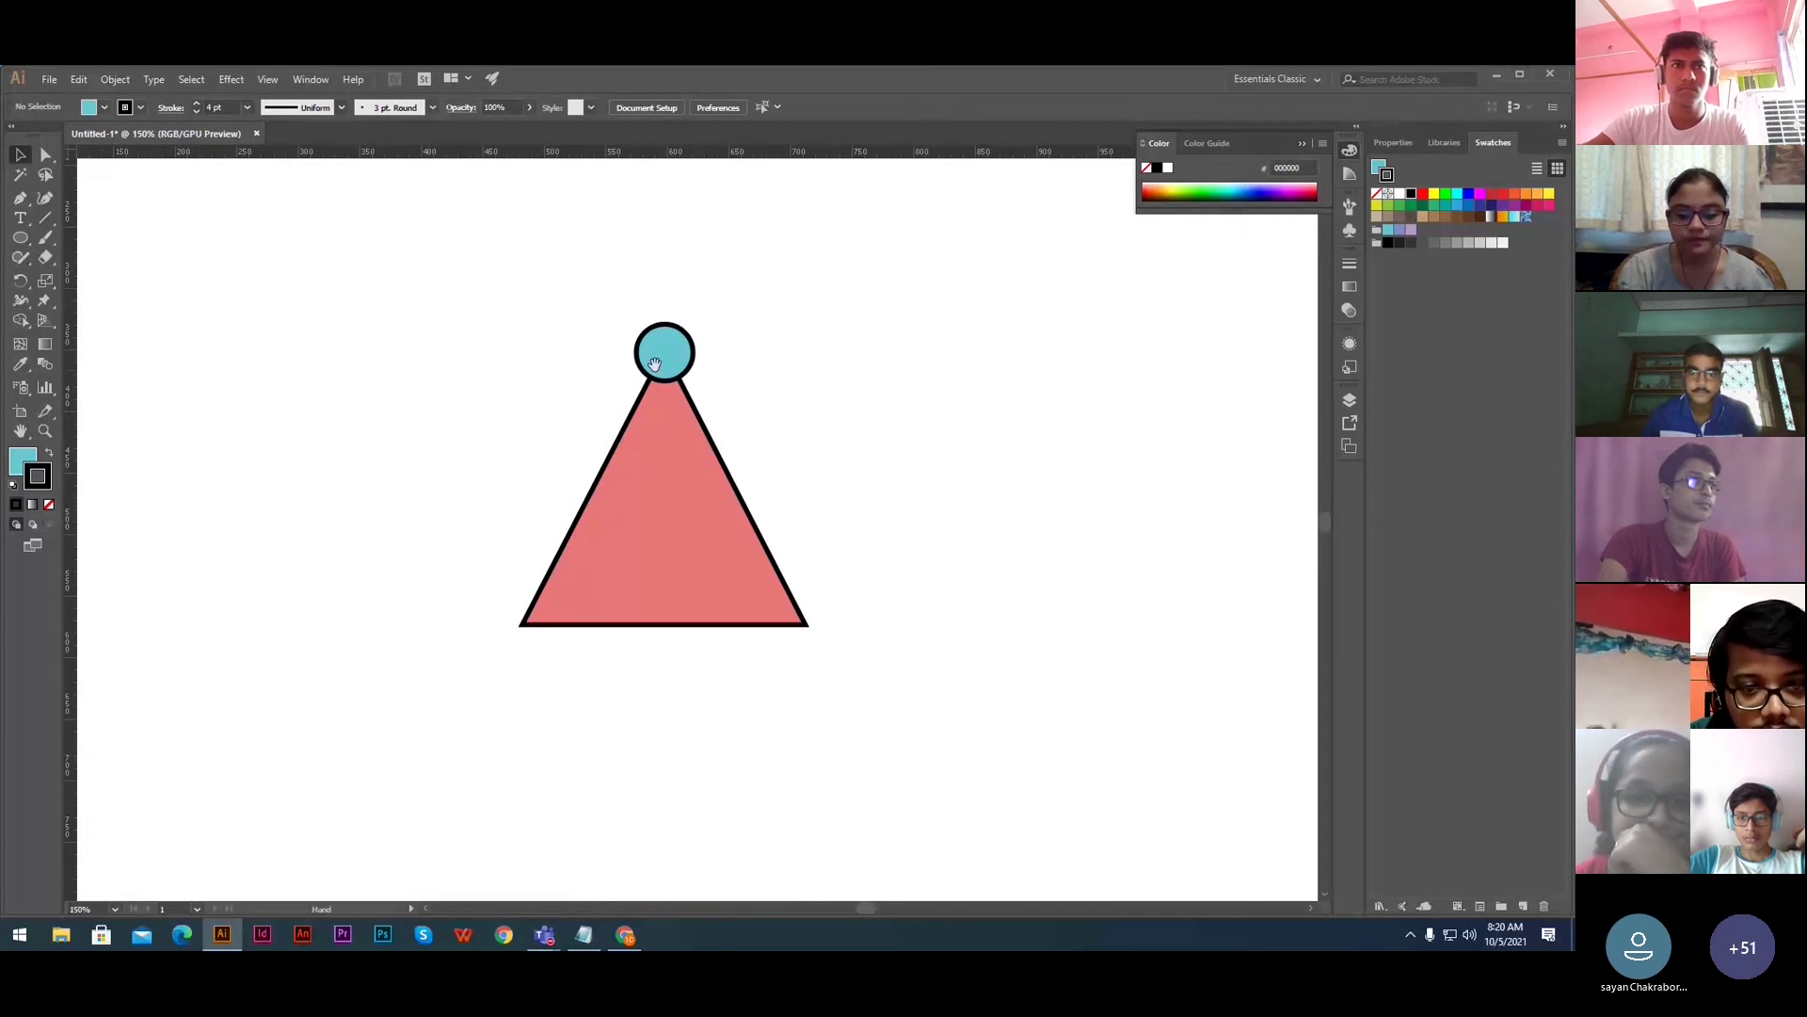
click(669, 351)
drag(695, 384, 706, 384)
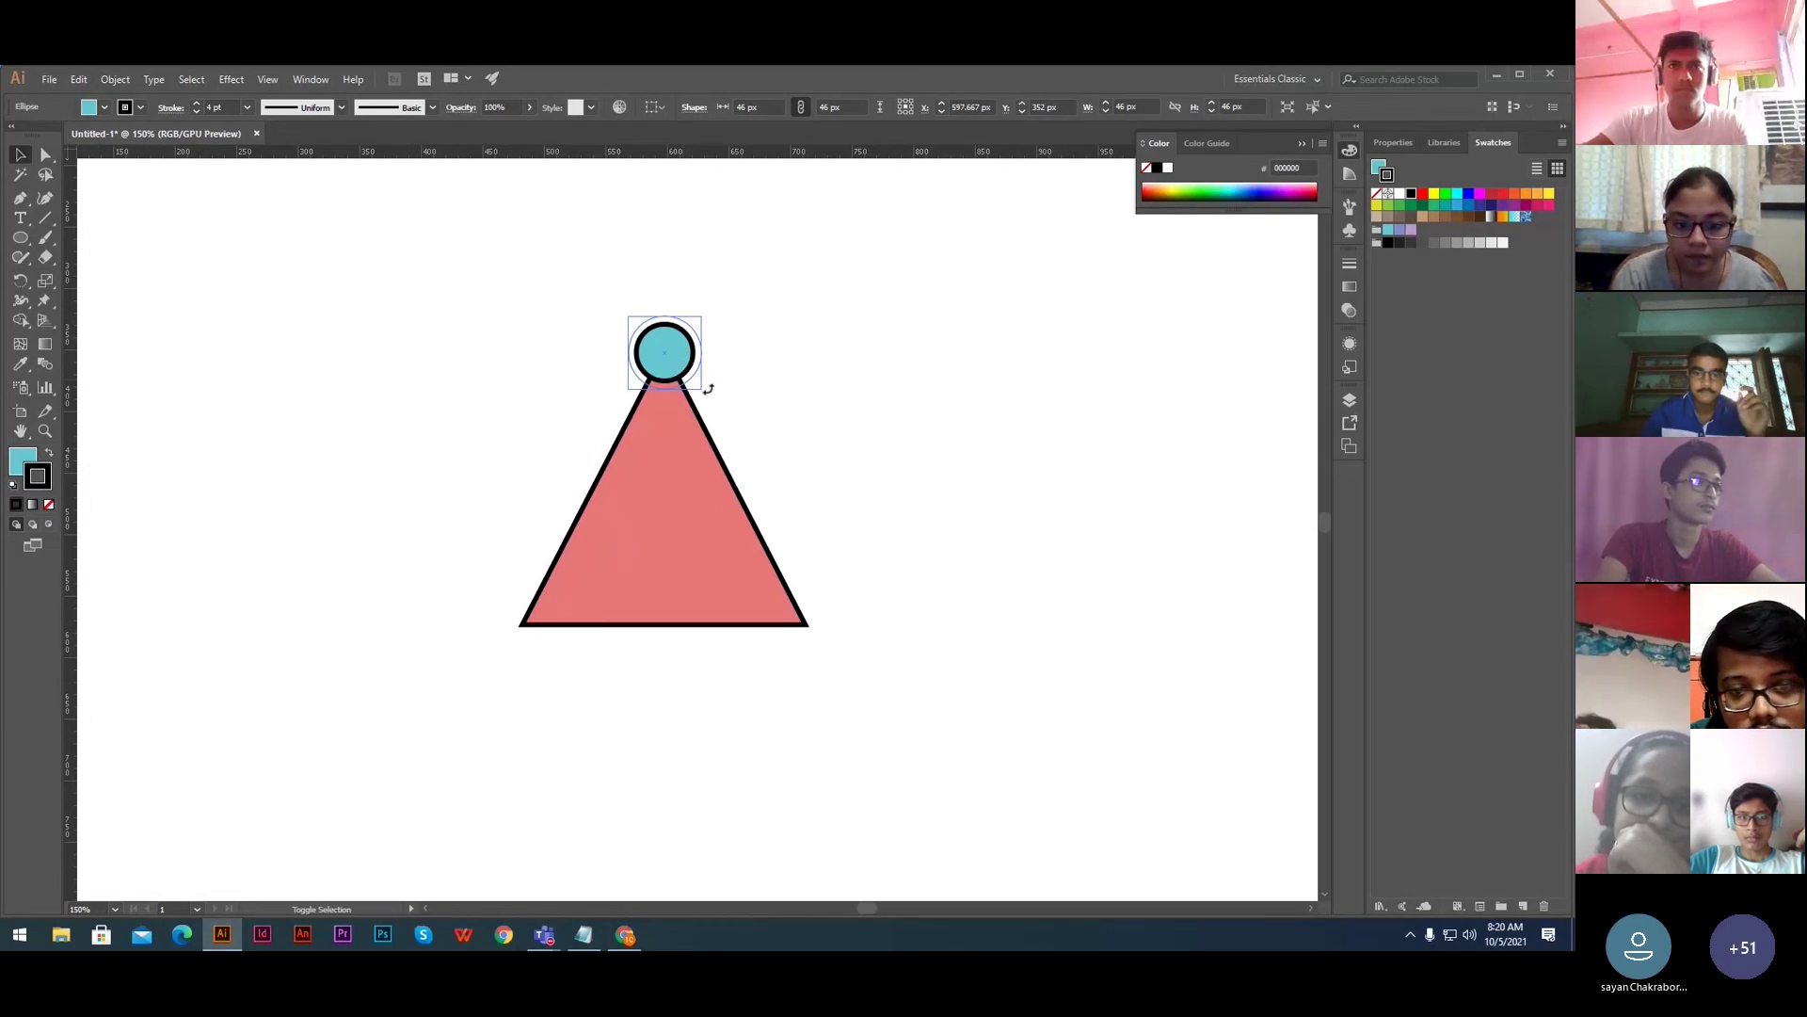
click(784, 414)
click(661, 369)
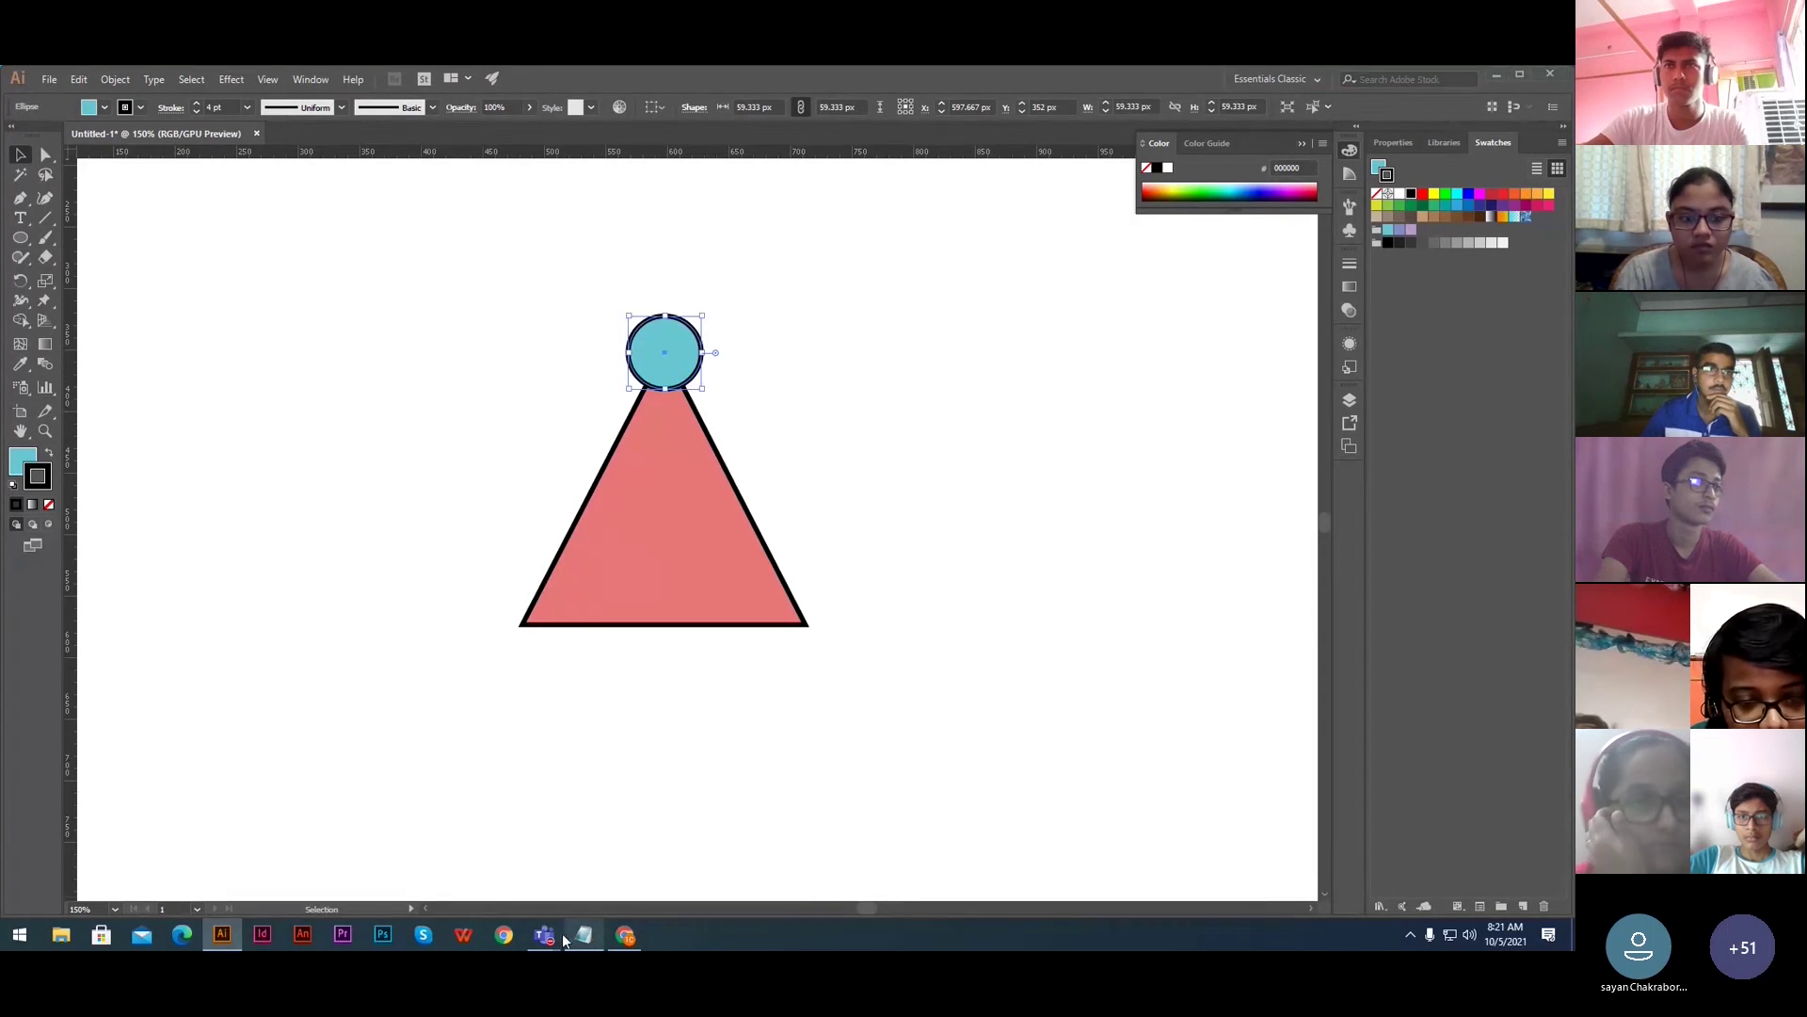
- Duplicate the apex circle and place the copy centred on the triangle's lower-left corner
mouse_move(544, 932)
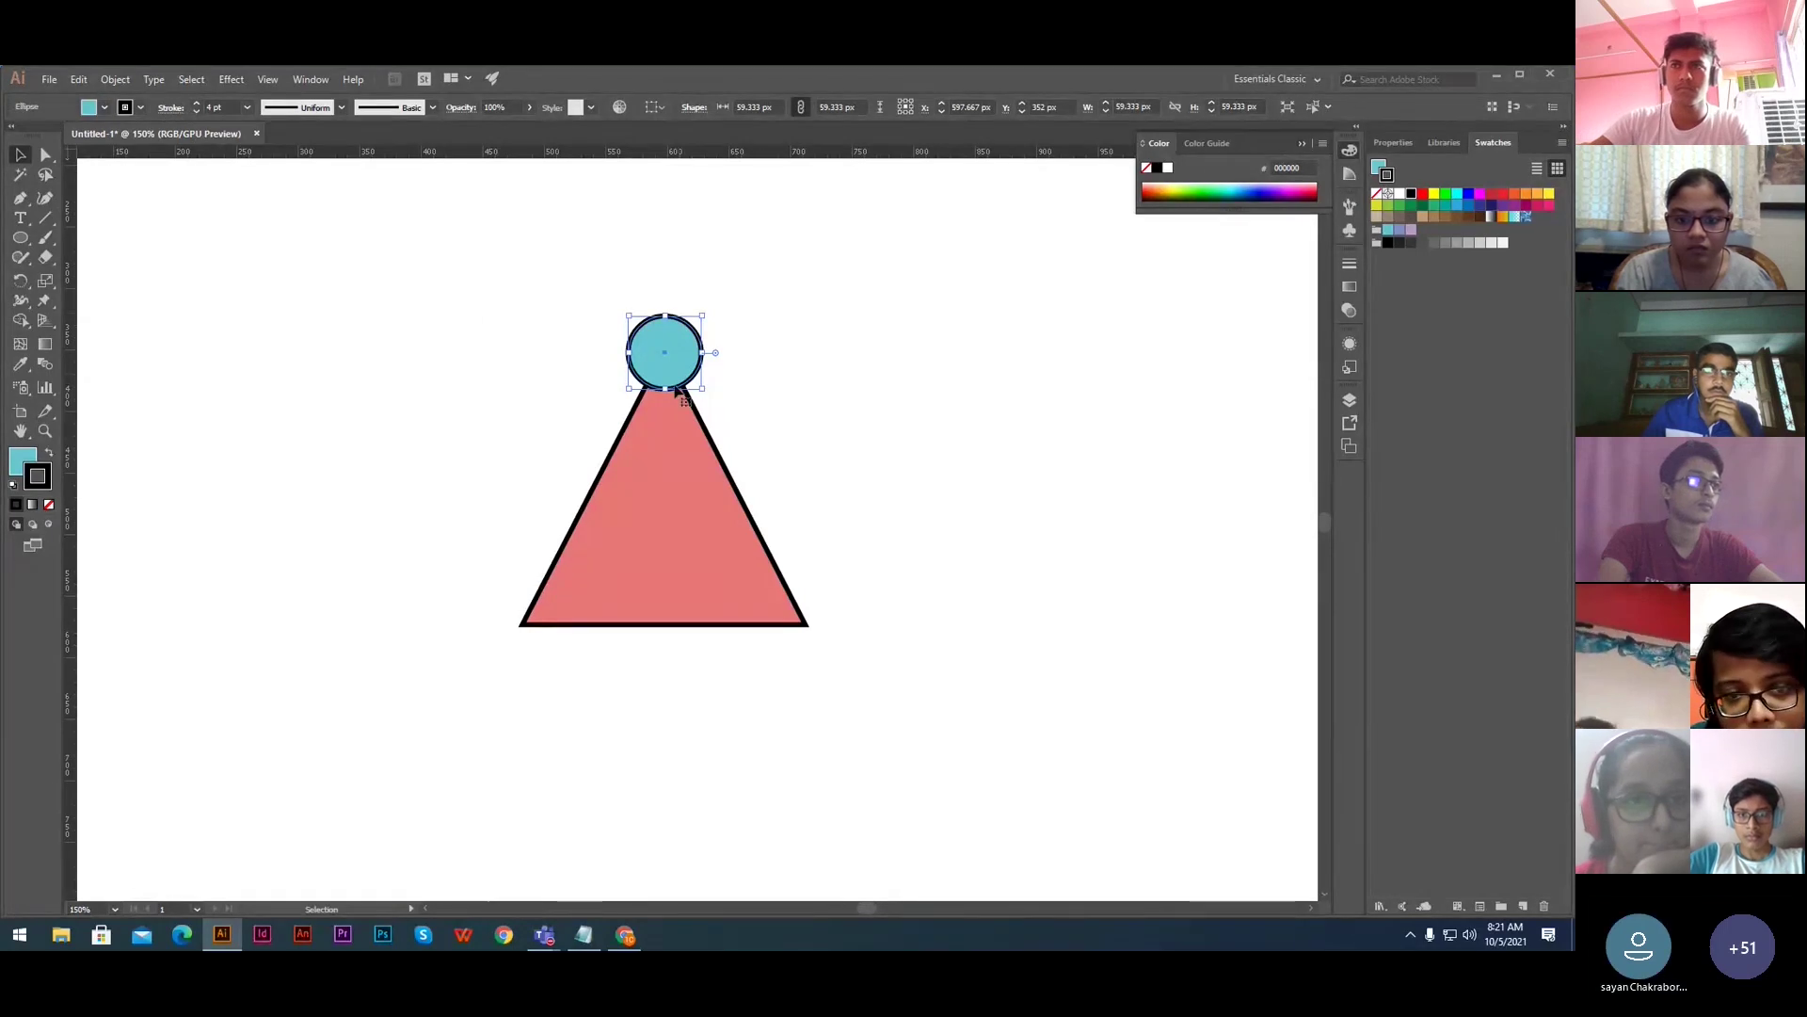
ctrl+click(725, 524)
ctrl+click(705, 518)
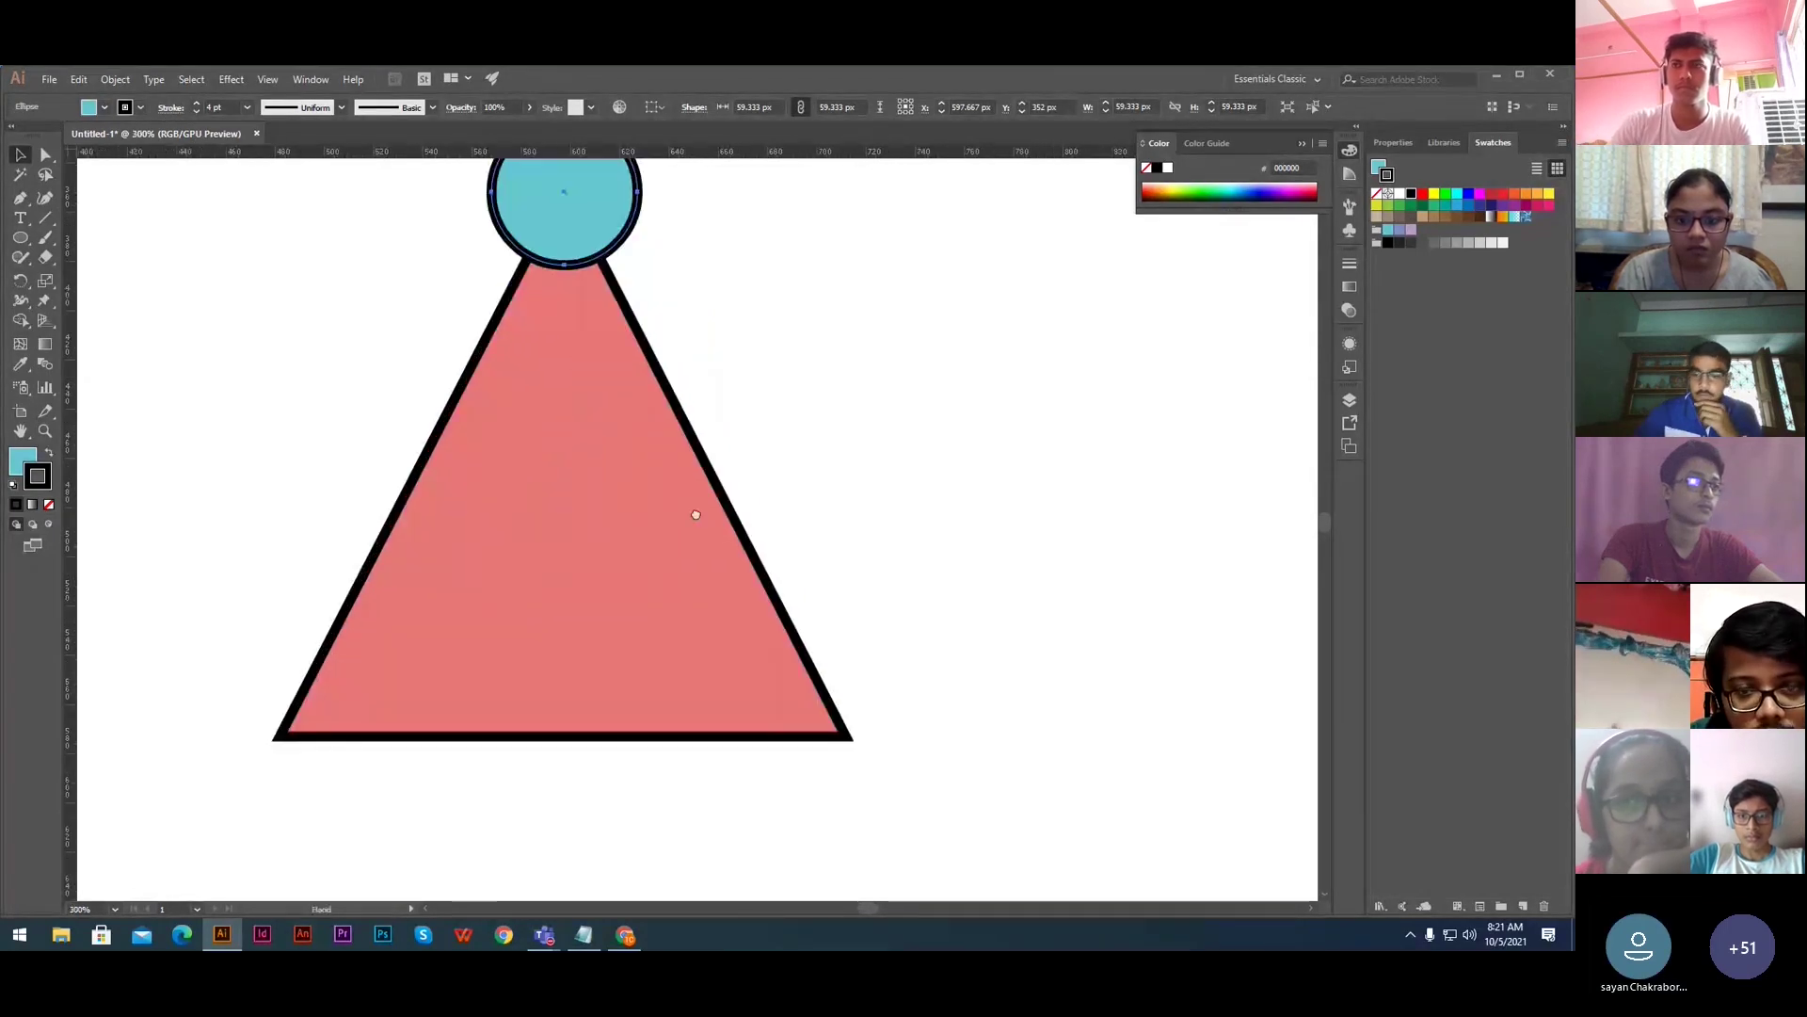
drag(696, 515, 913, 552)
click(814, 254)
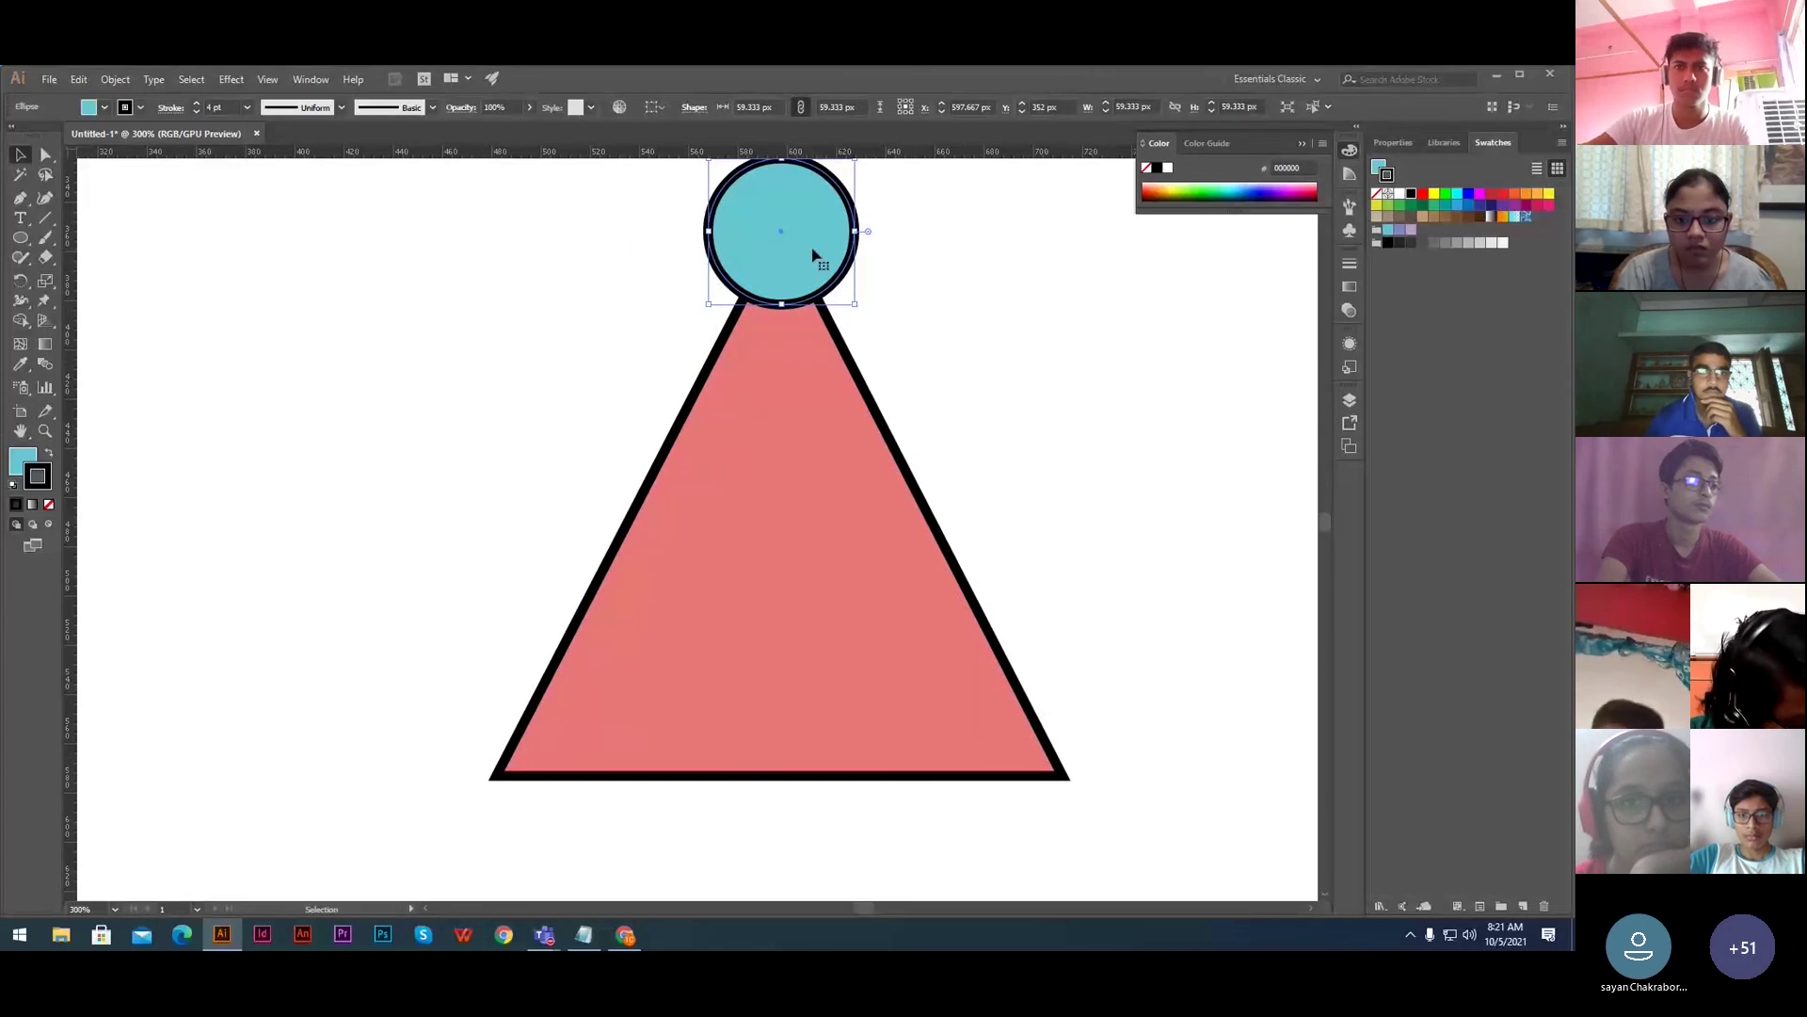
drag(805, 260, 523, 802)
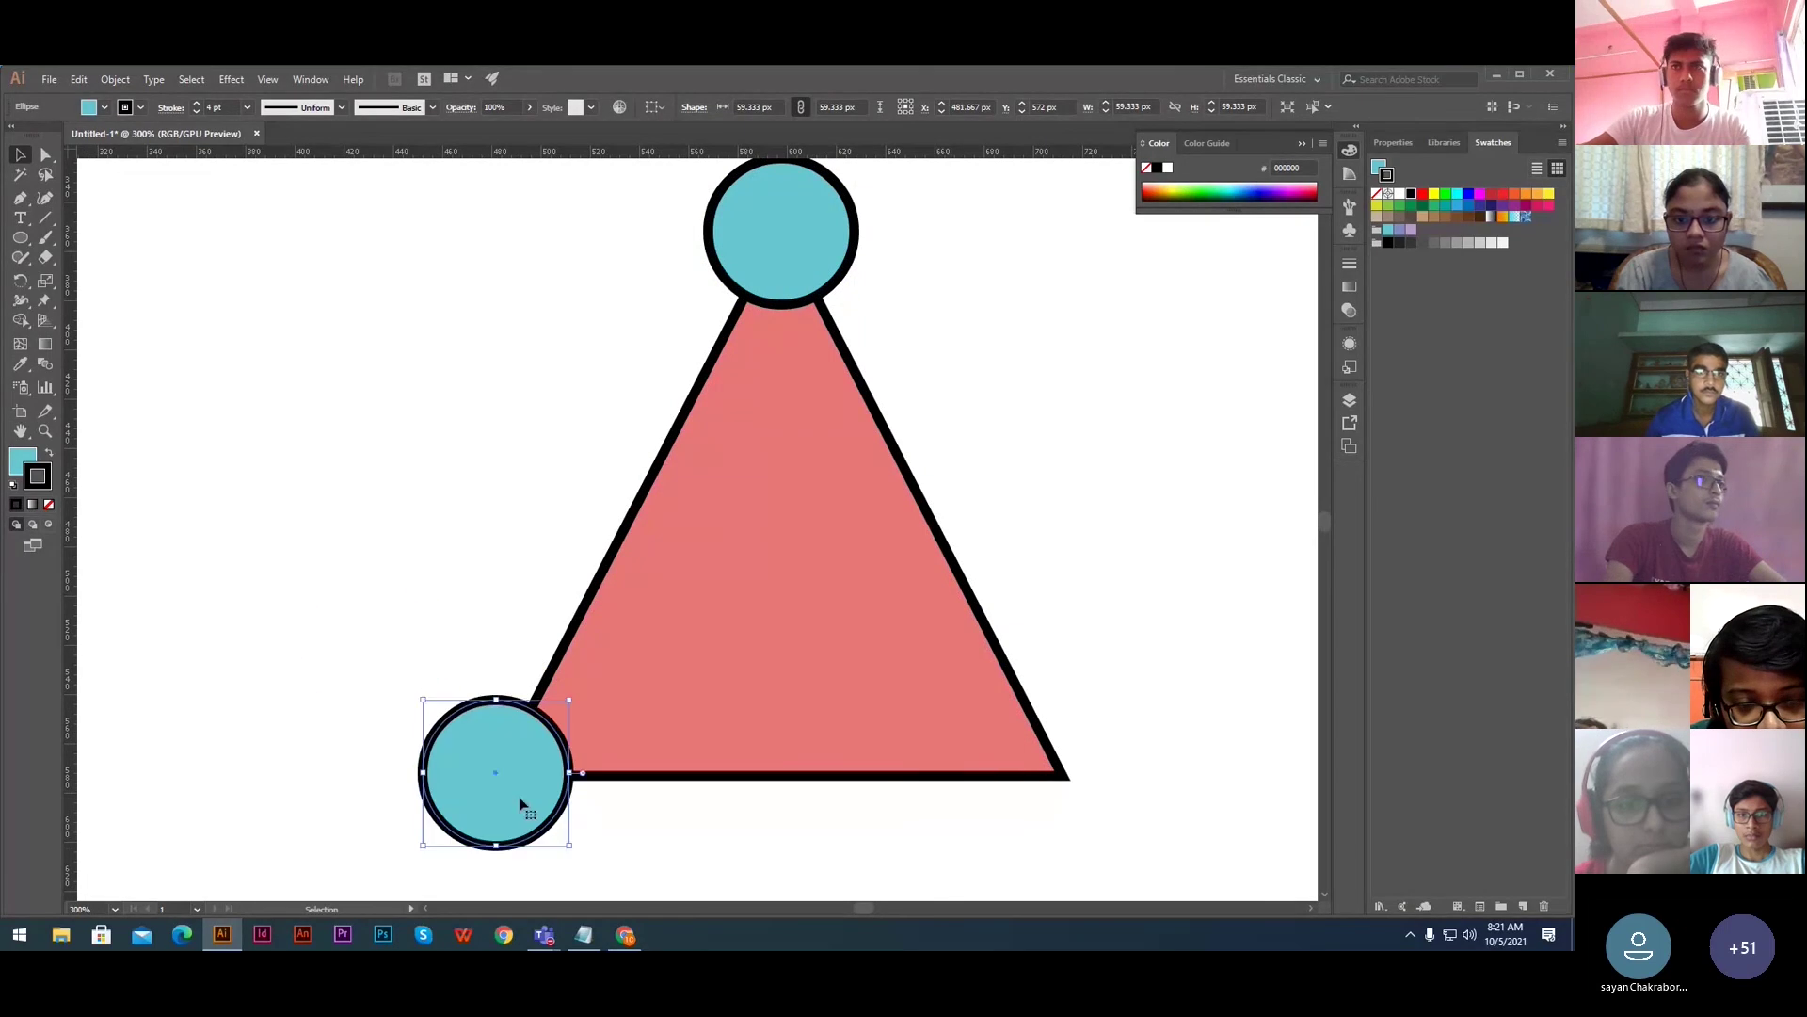
- Duplicate the lower-left circle horizontally and place the copy centred on the triangle's lower-right corner
click(641, 854)
click(516, 789)
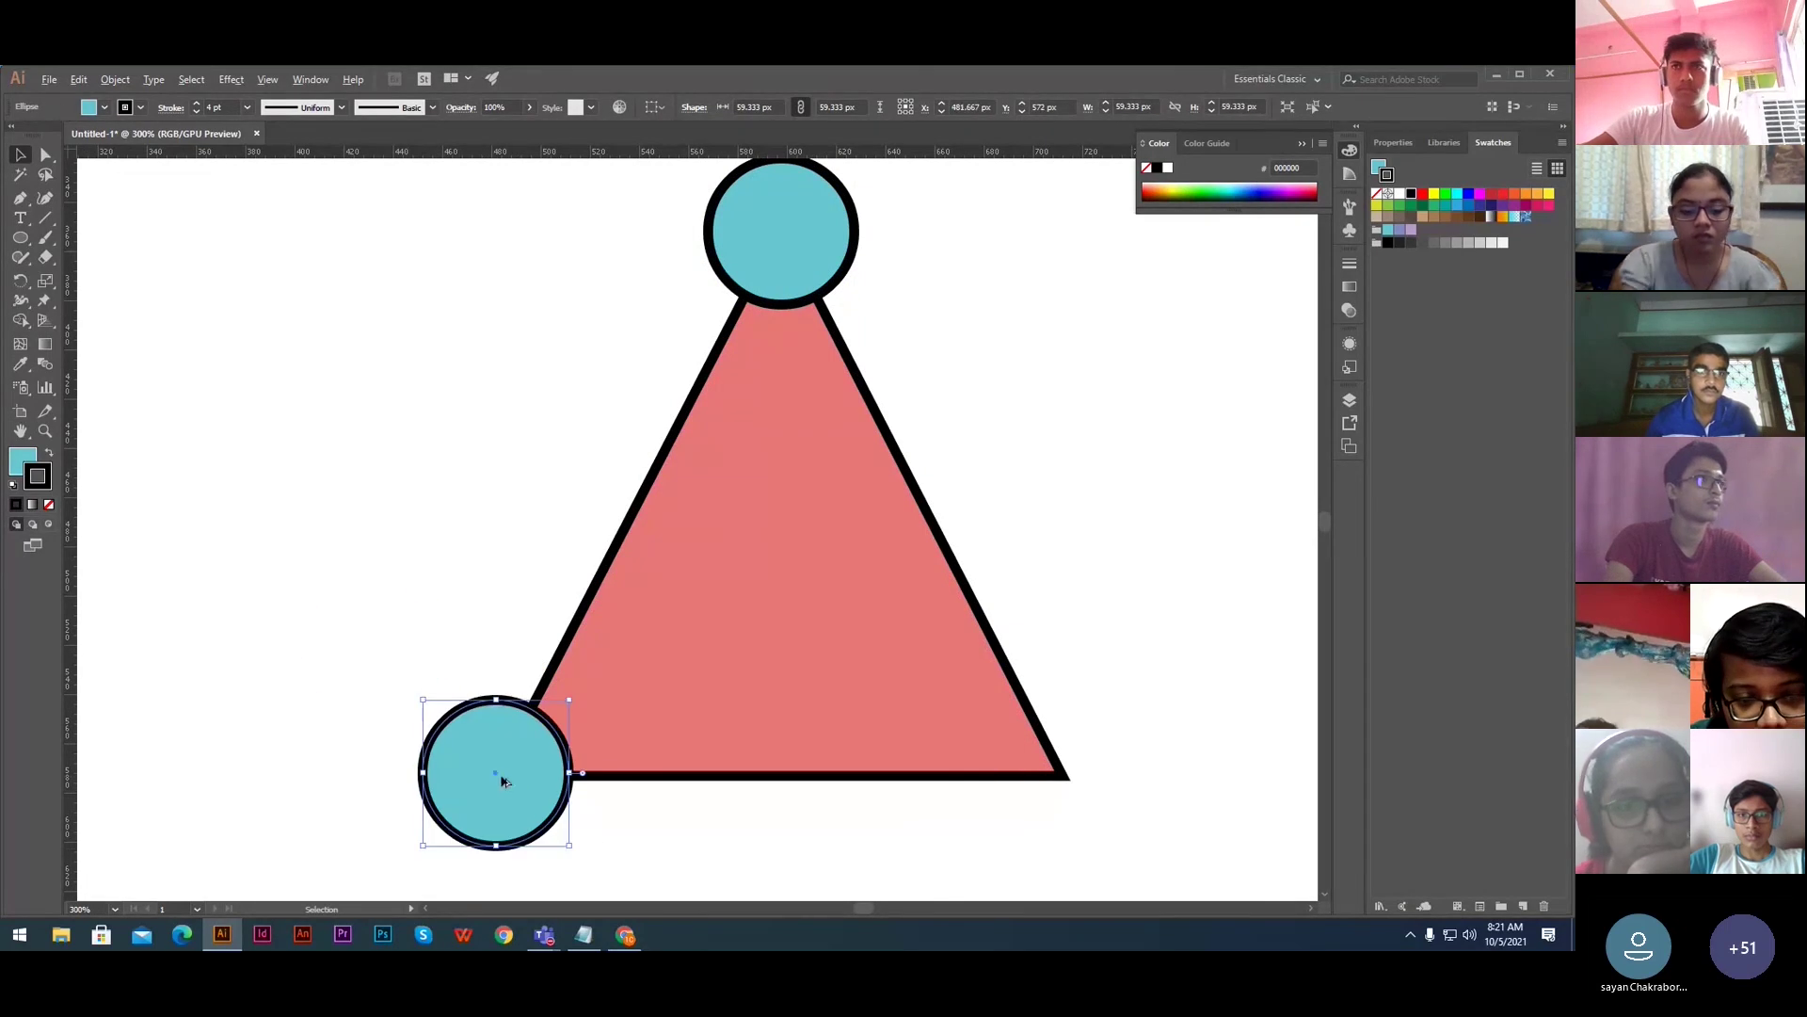
drag(505, 787, 1074, 782)
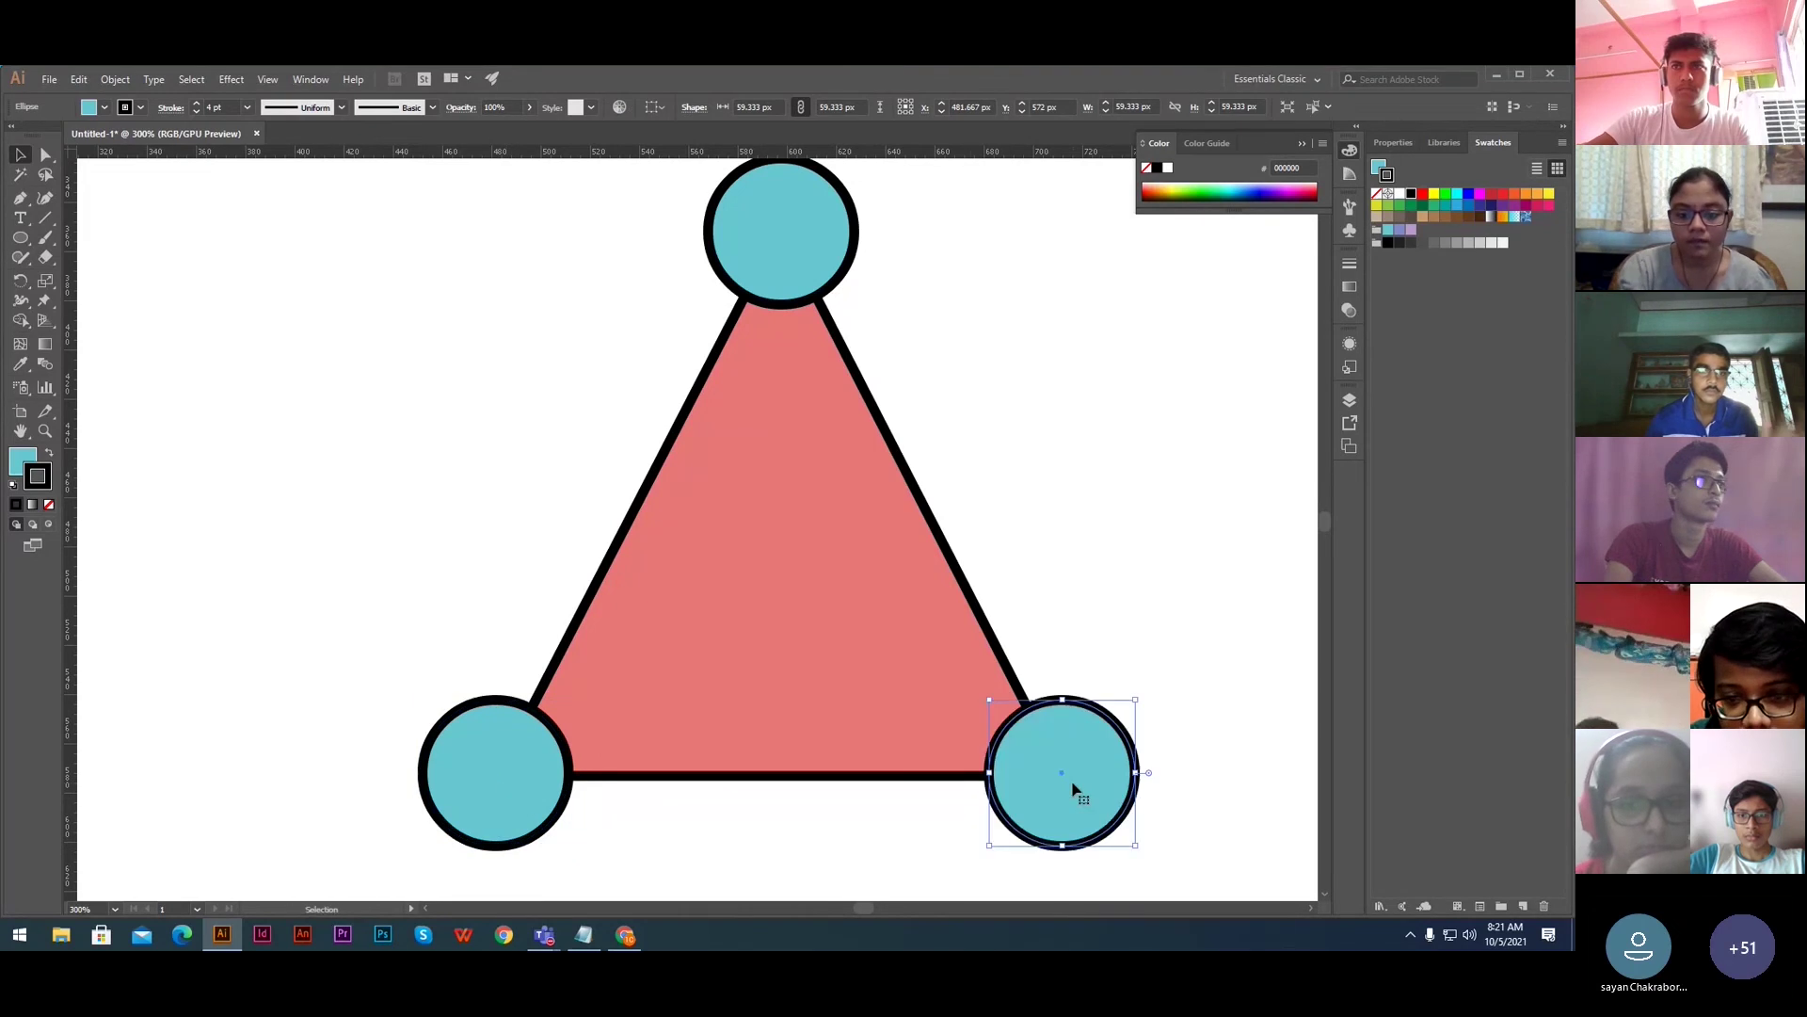
click(1197, 669)
key(ctrl+0)
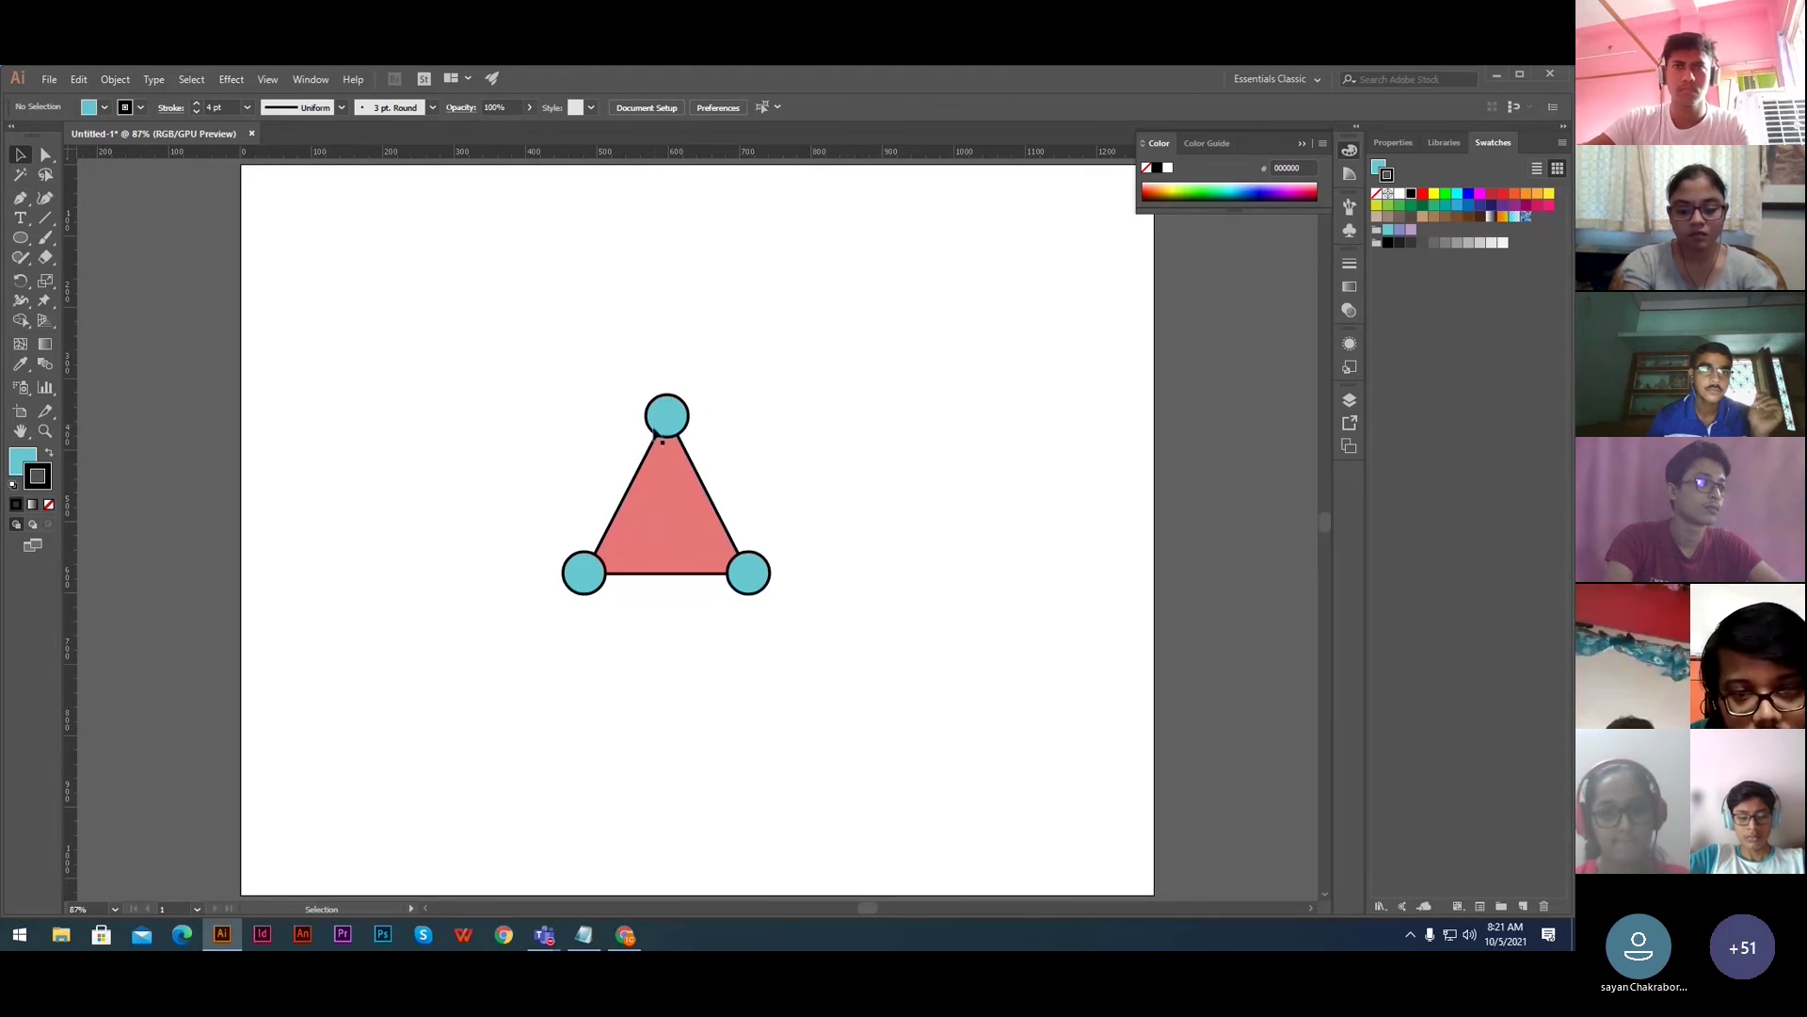
- Select all three corner circles and scale them up together from their centre to about 67 px in diameter each
click(659, 431)
shift+click(584, 571)
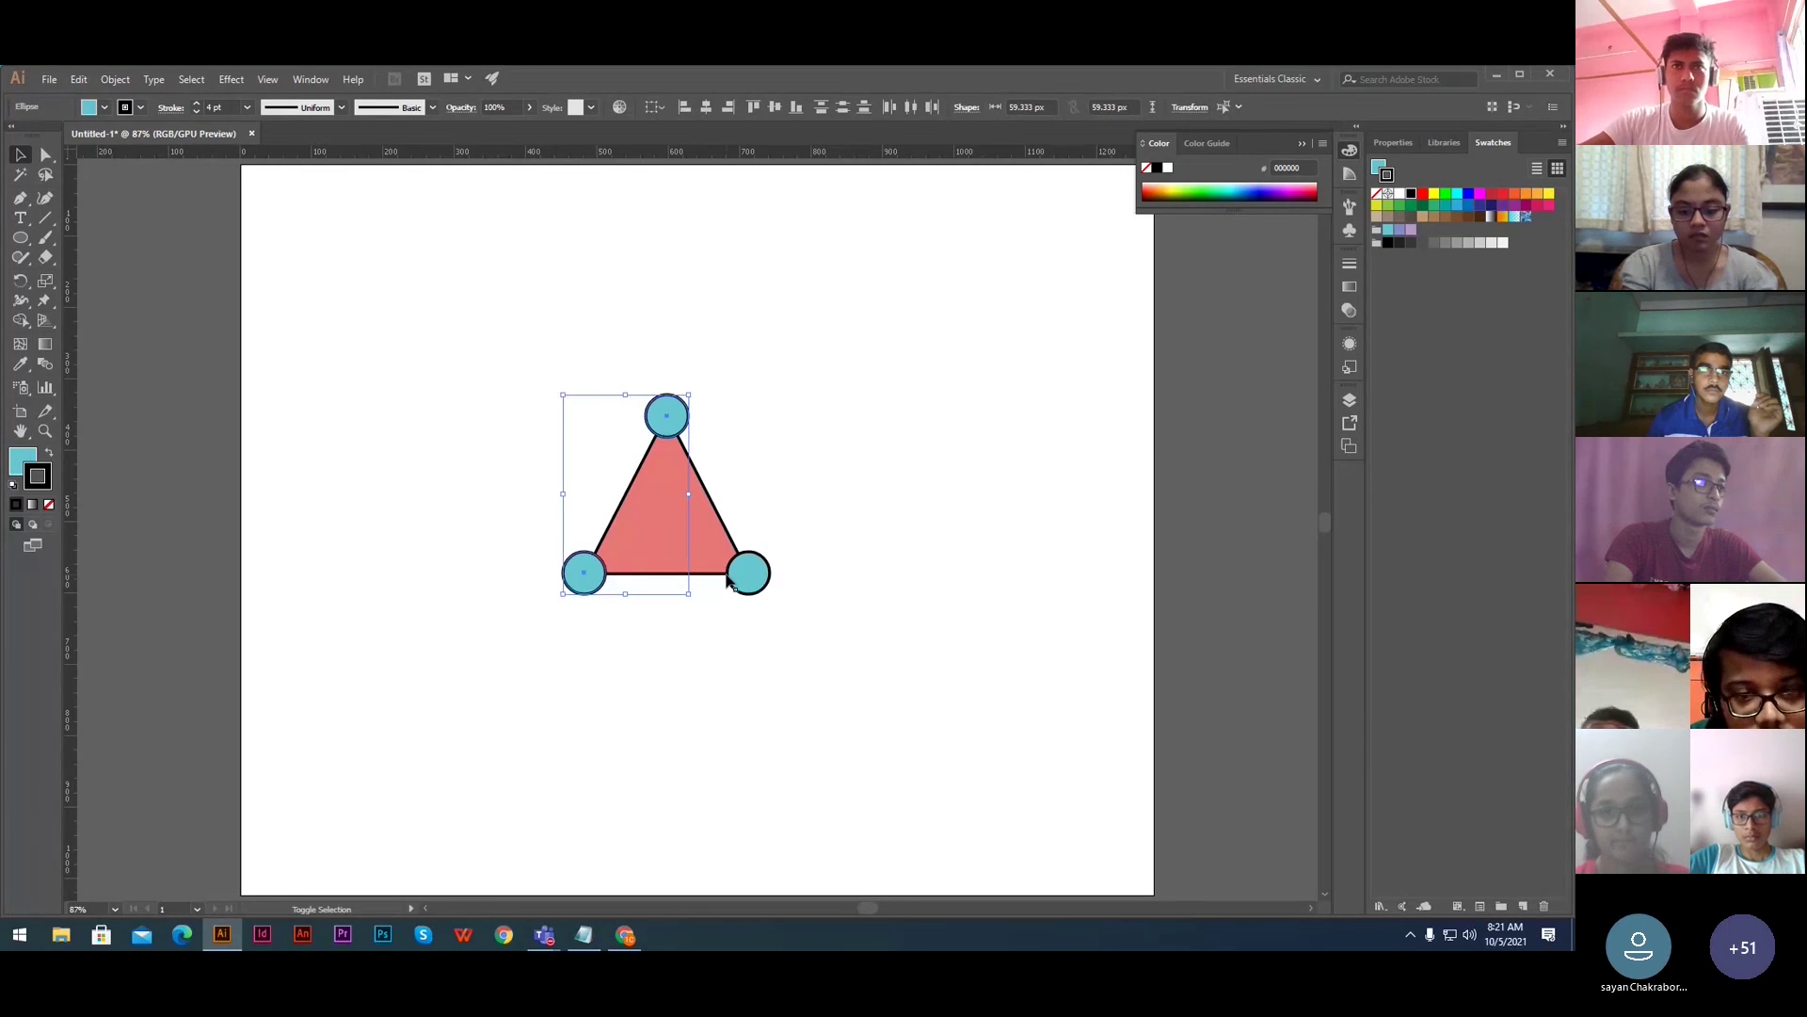
shift+click(767, 590)
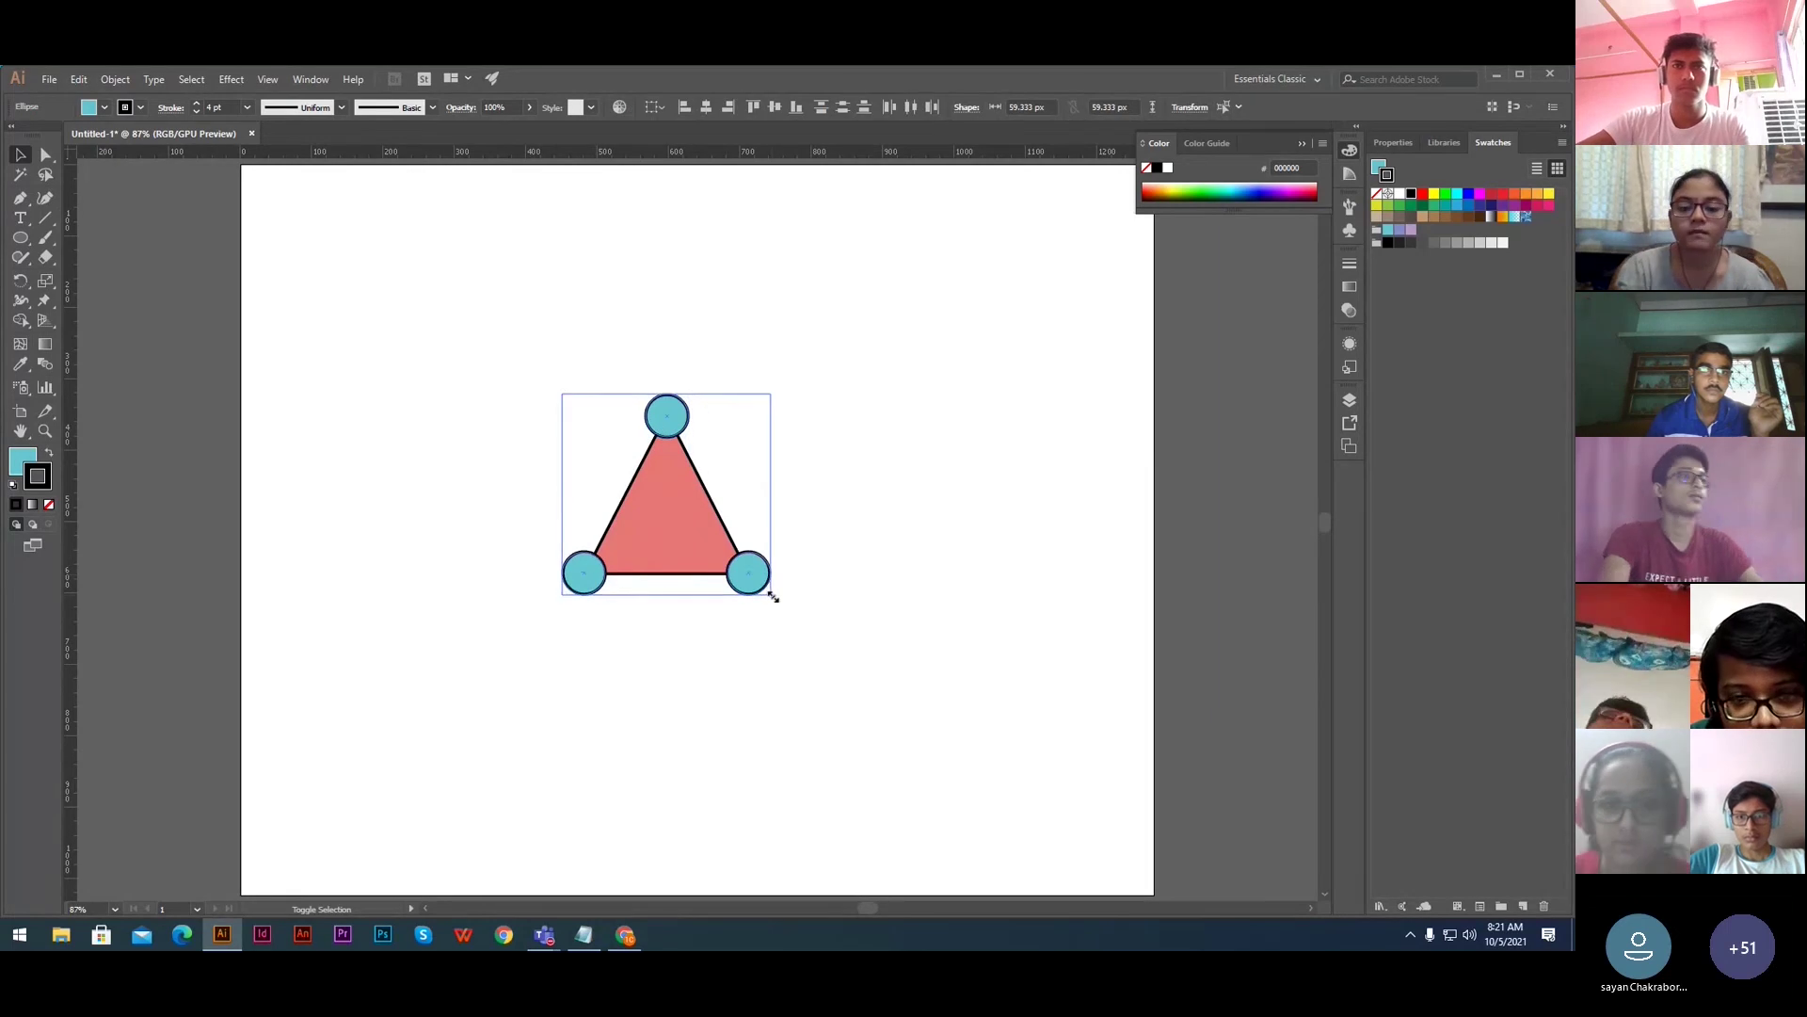
drag(773, 596, 790, 613)
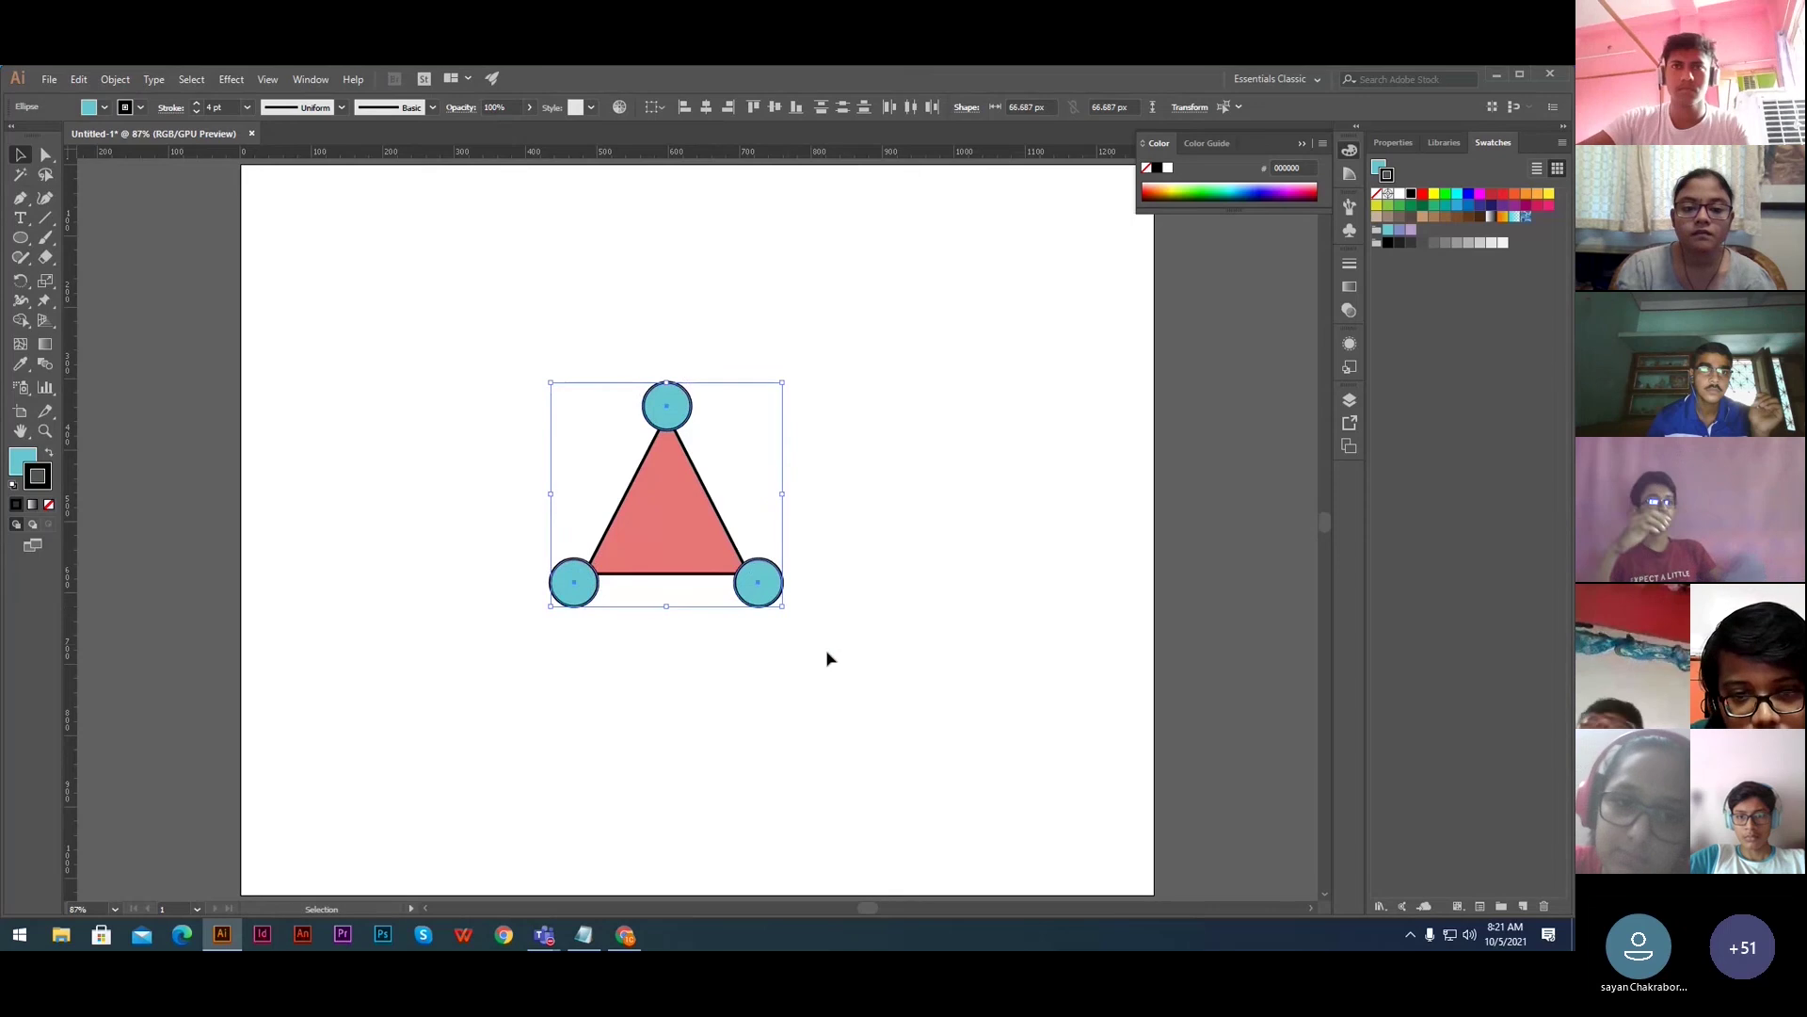
click(827, 652)
- Move the lower-left circle slightly up and inward onto the triangle's corner, to about X 477 px, Y 577 px
key(ctrl+space)
click(755, 623)
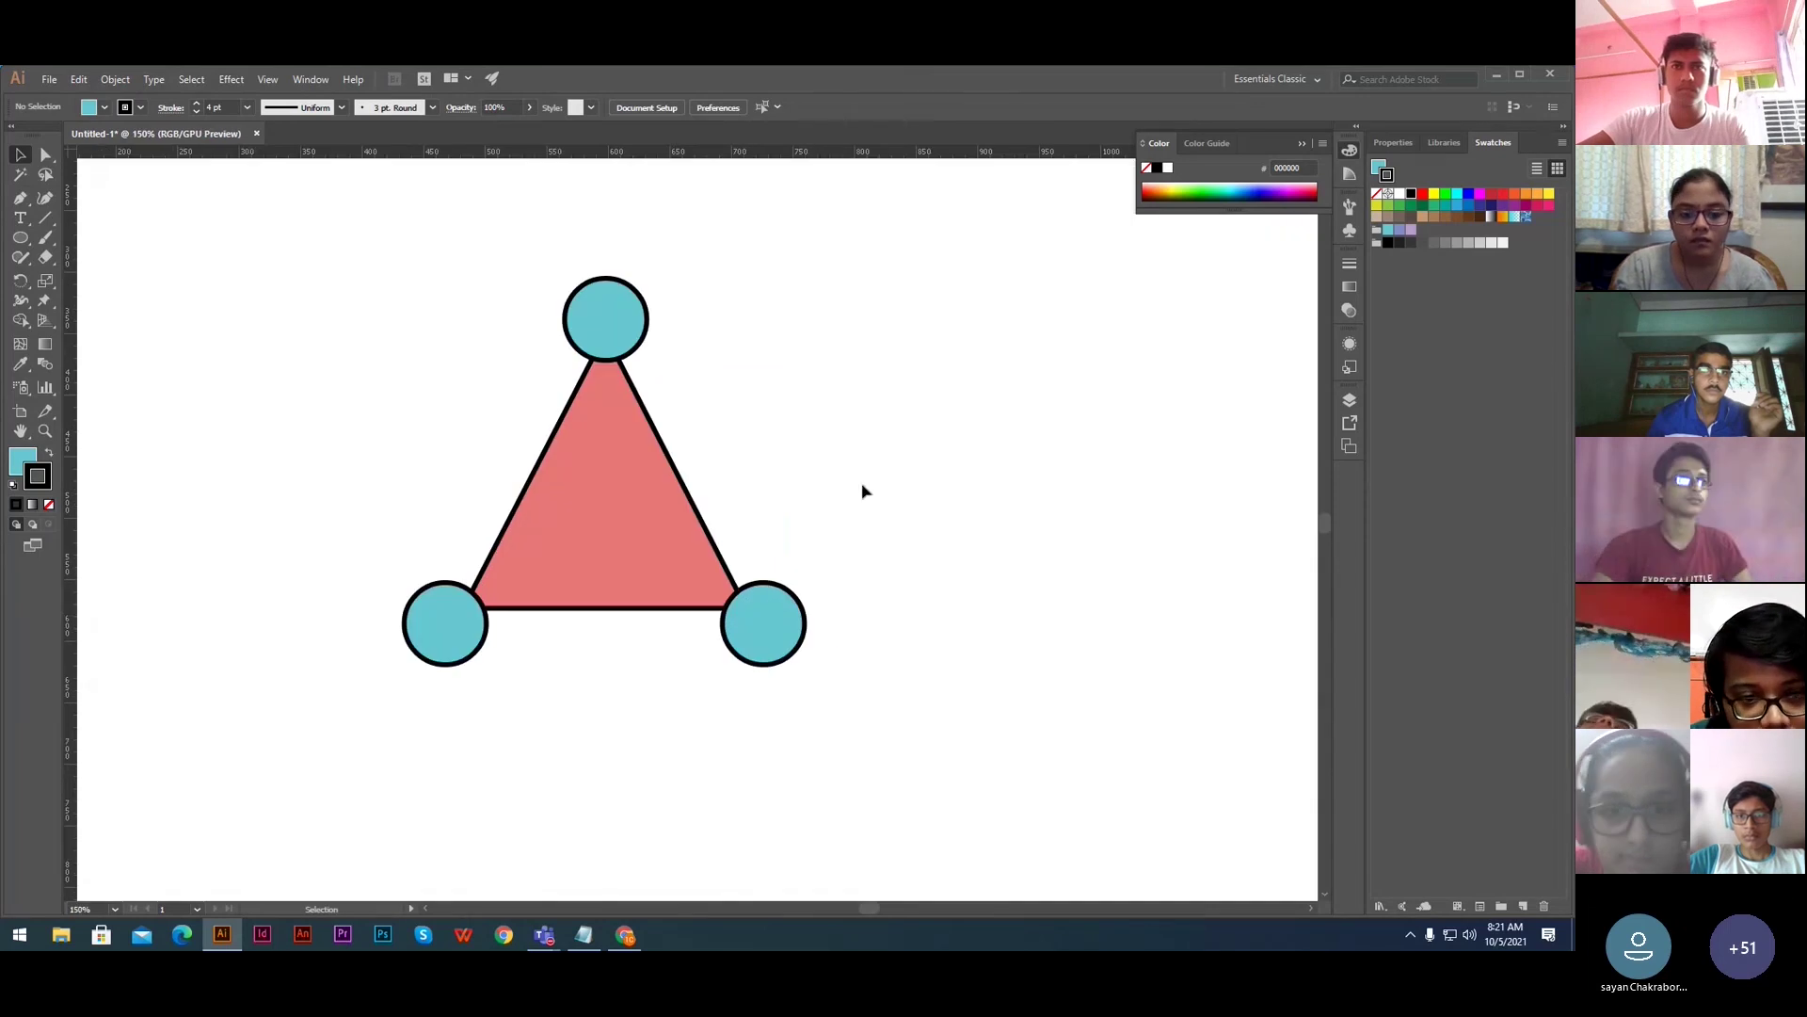
drag(466, 620, 478, 609)
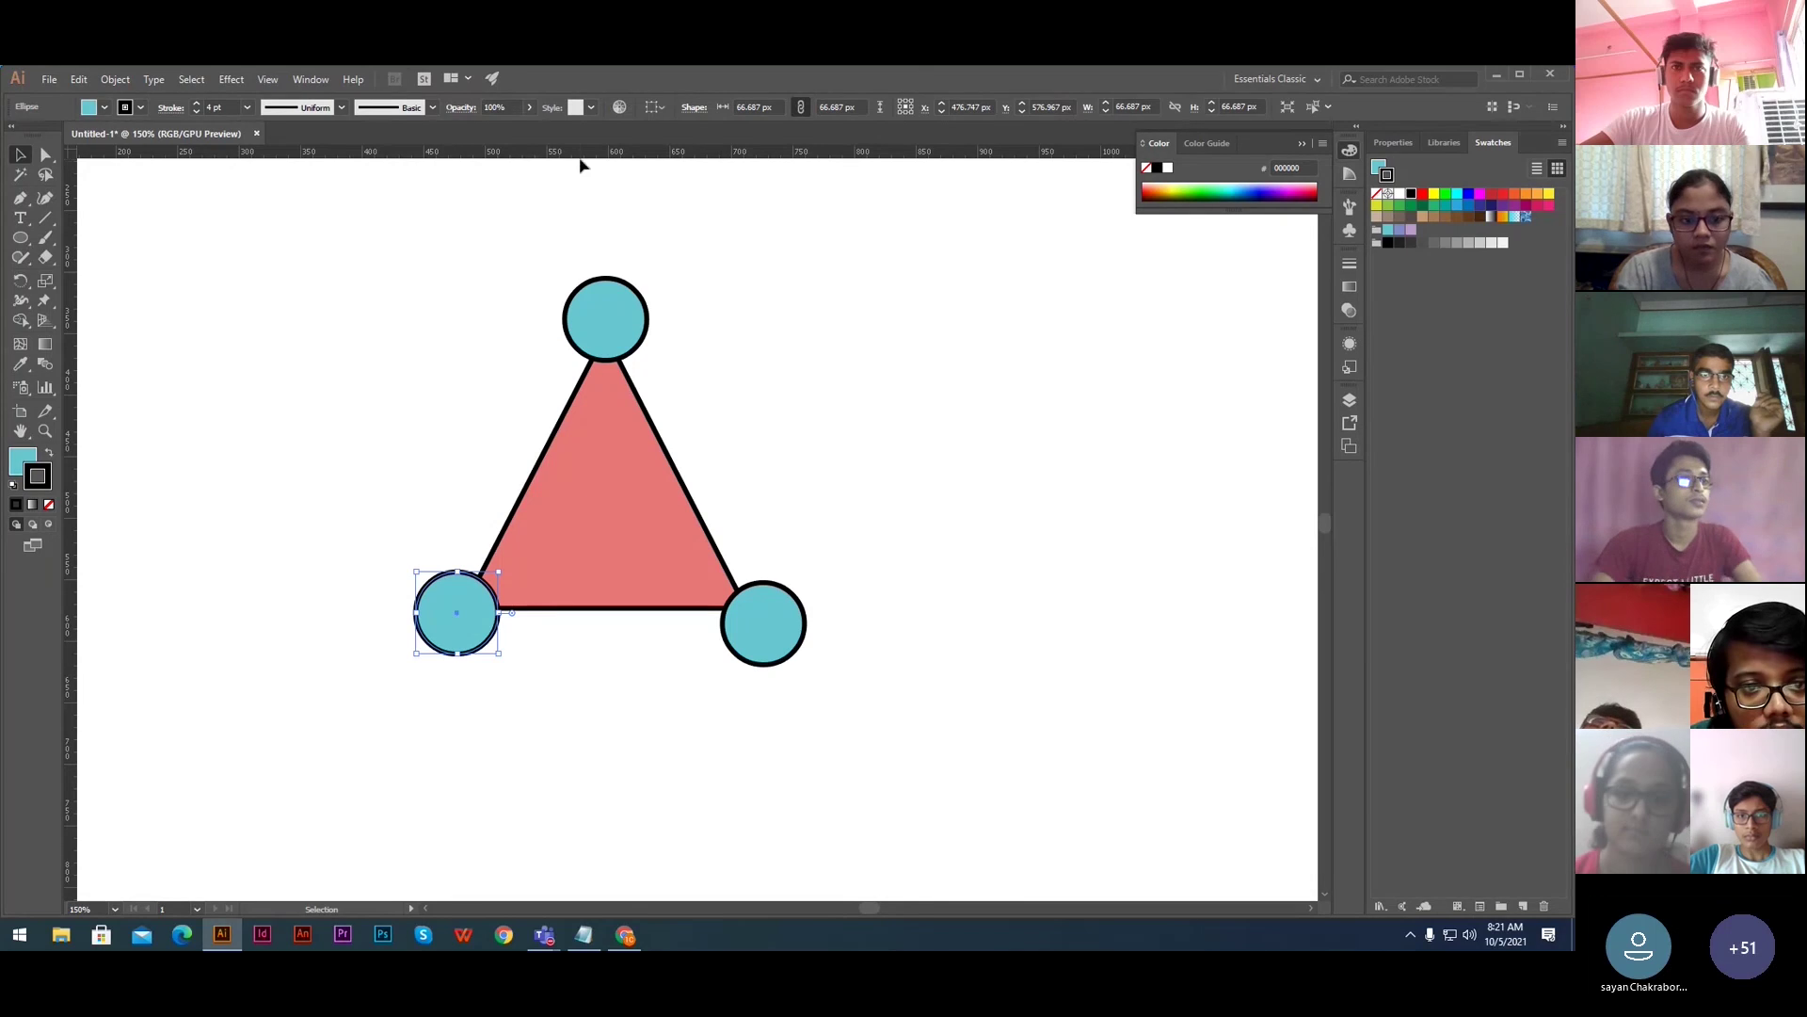
- Place a horizontal guide along the lower-left circle's top edge at about Y 540 px and move the lower-right circle up and inward to it
drag(584, 154, 577, 569)
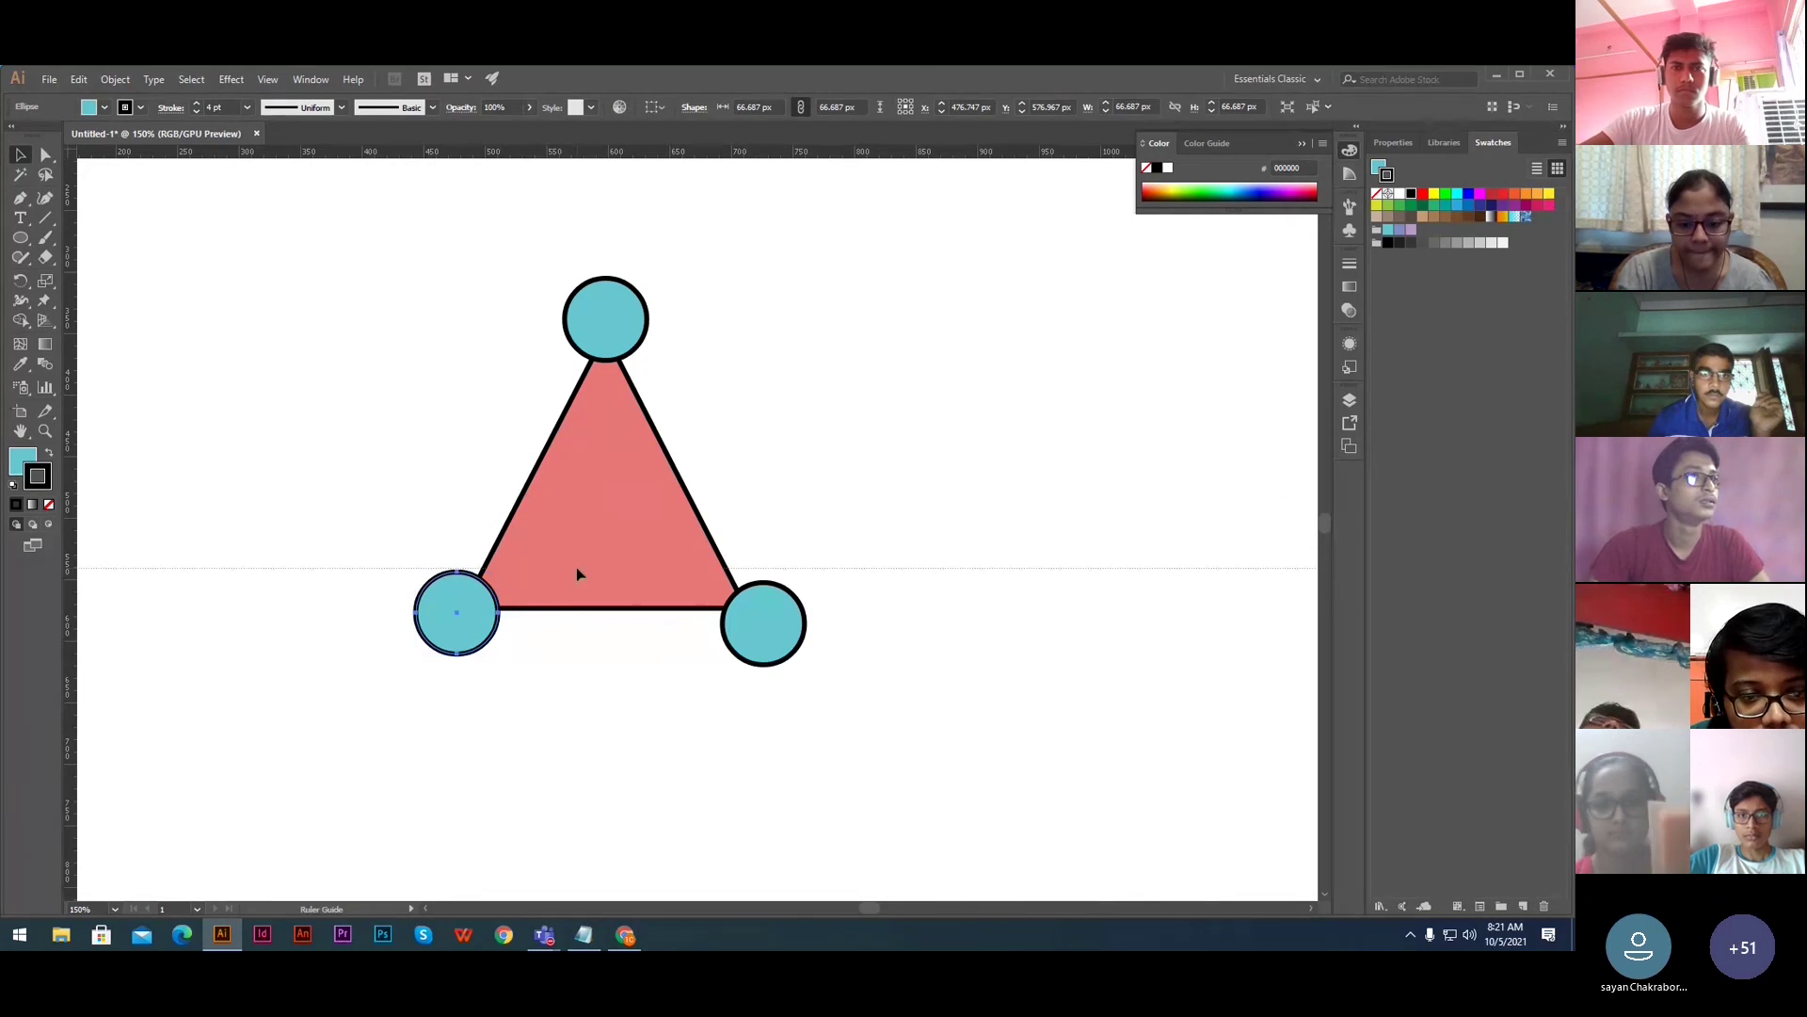
scroll(593, 564, up, 3)
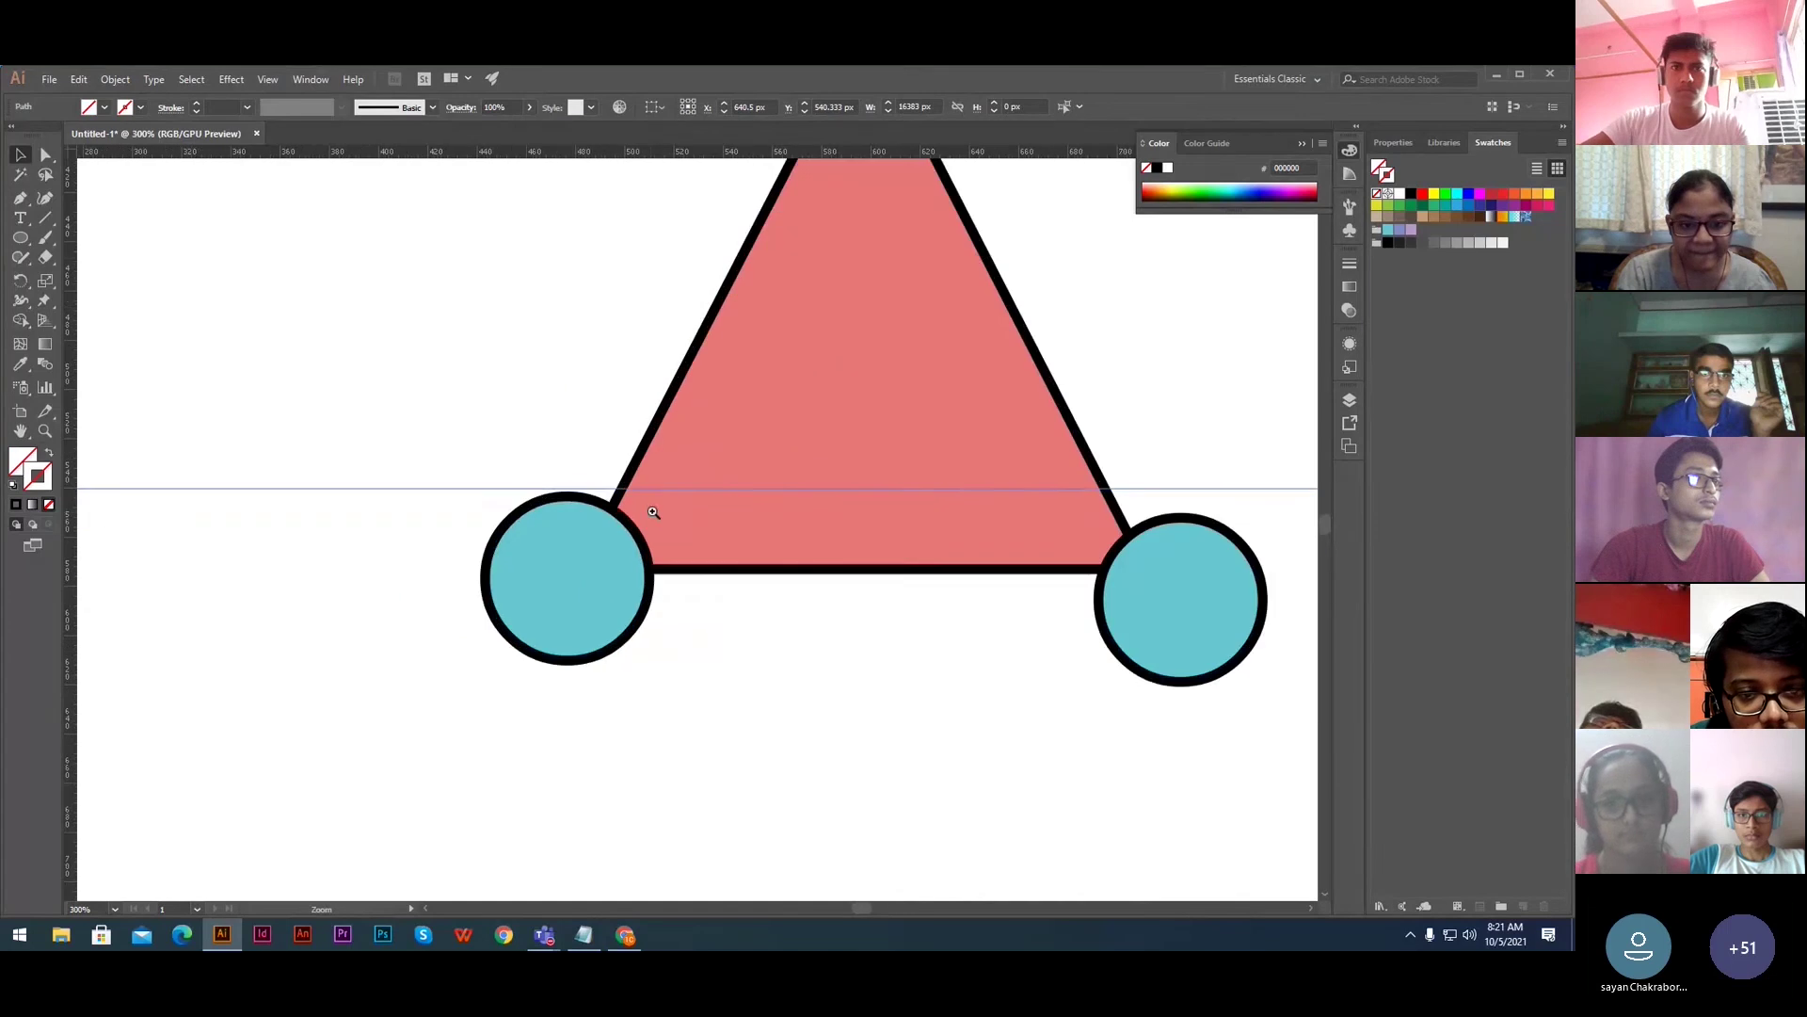
drag(864, 504, 567, 525)
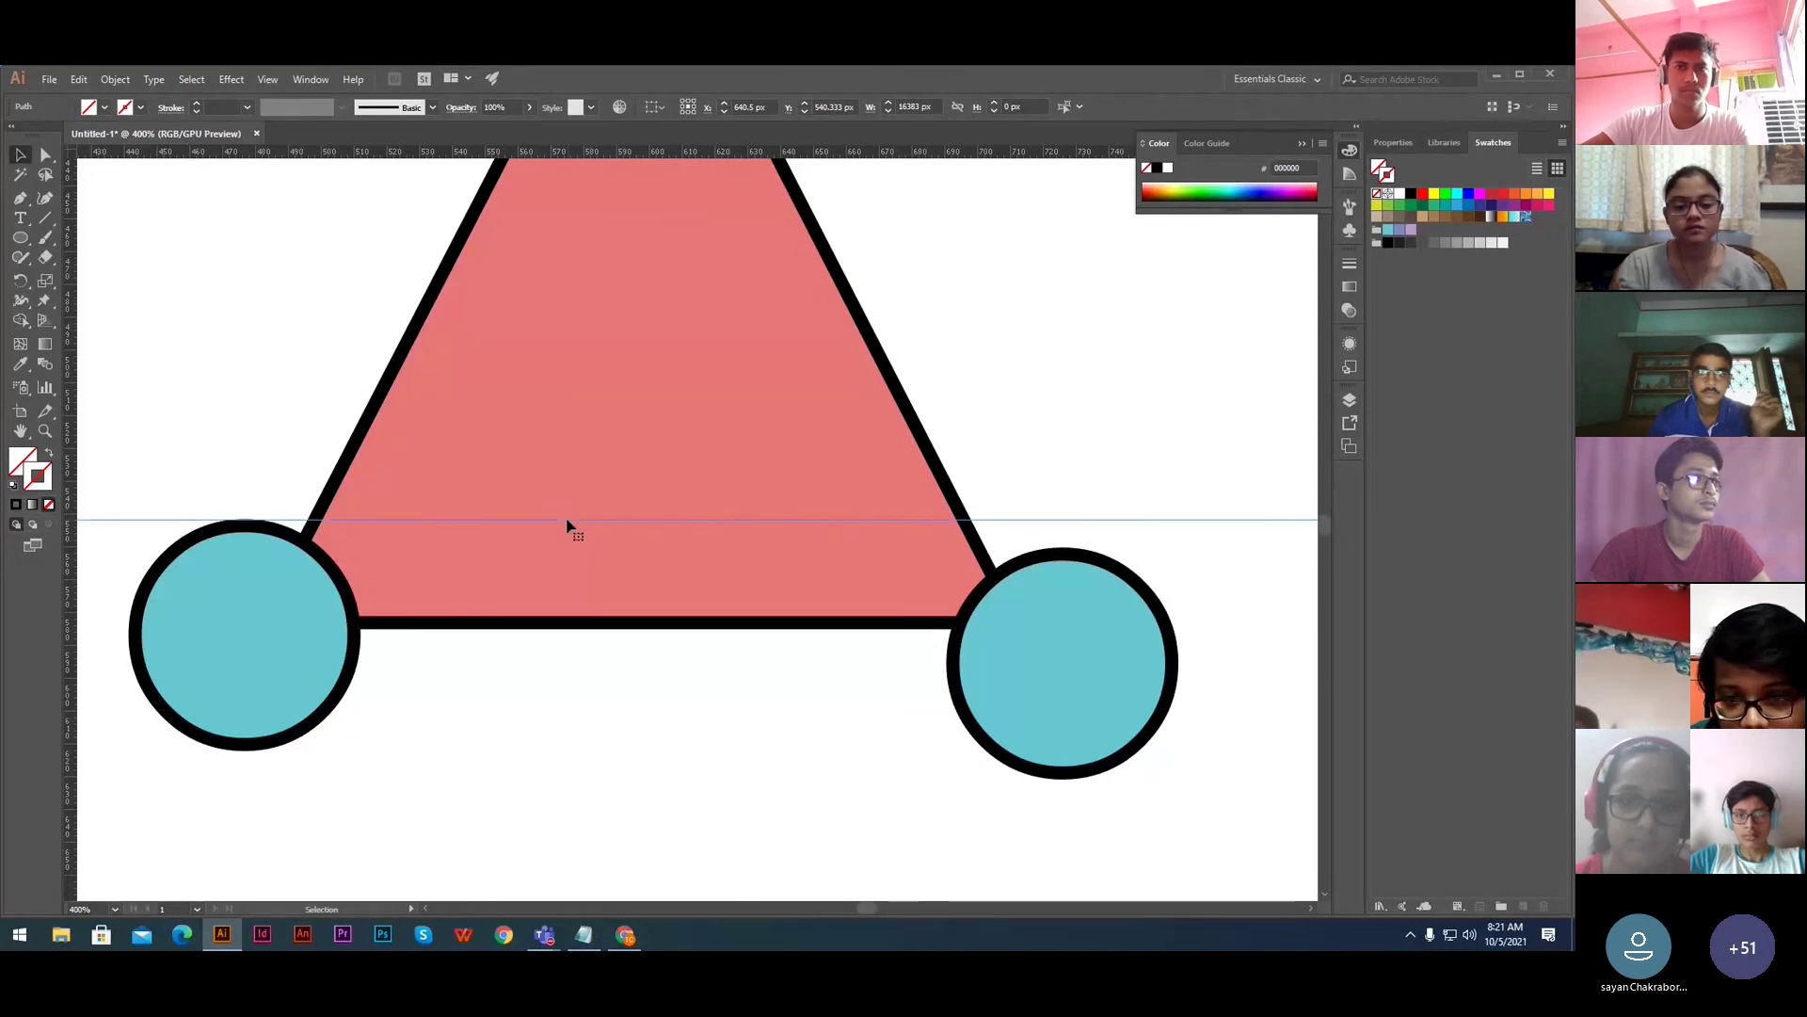
drag(1042, 650, 1017, 606)
click(1172, 799)
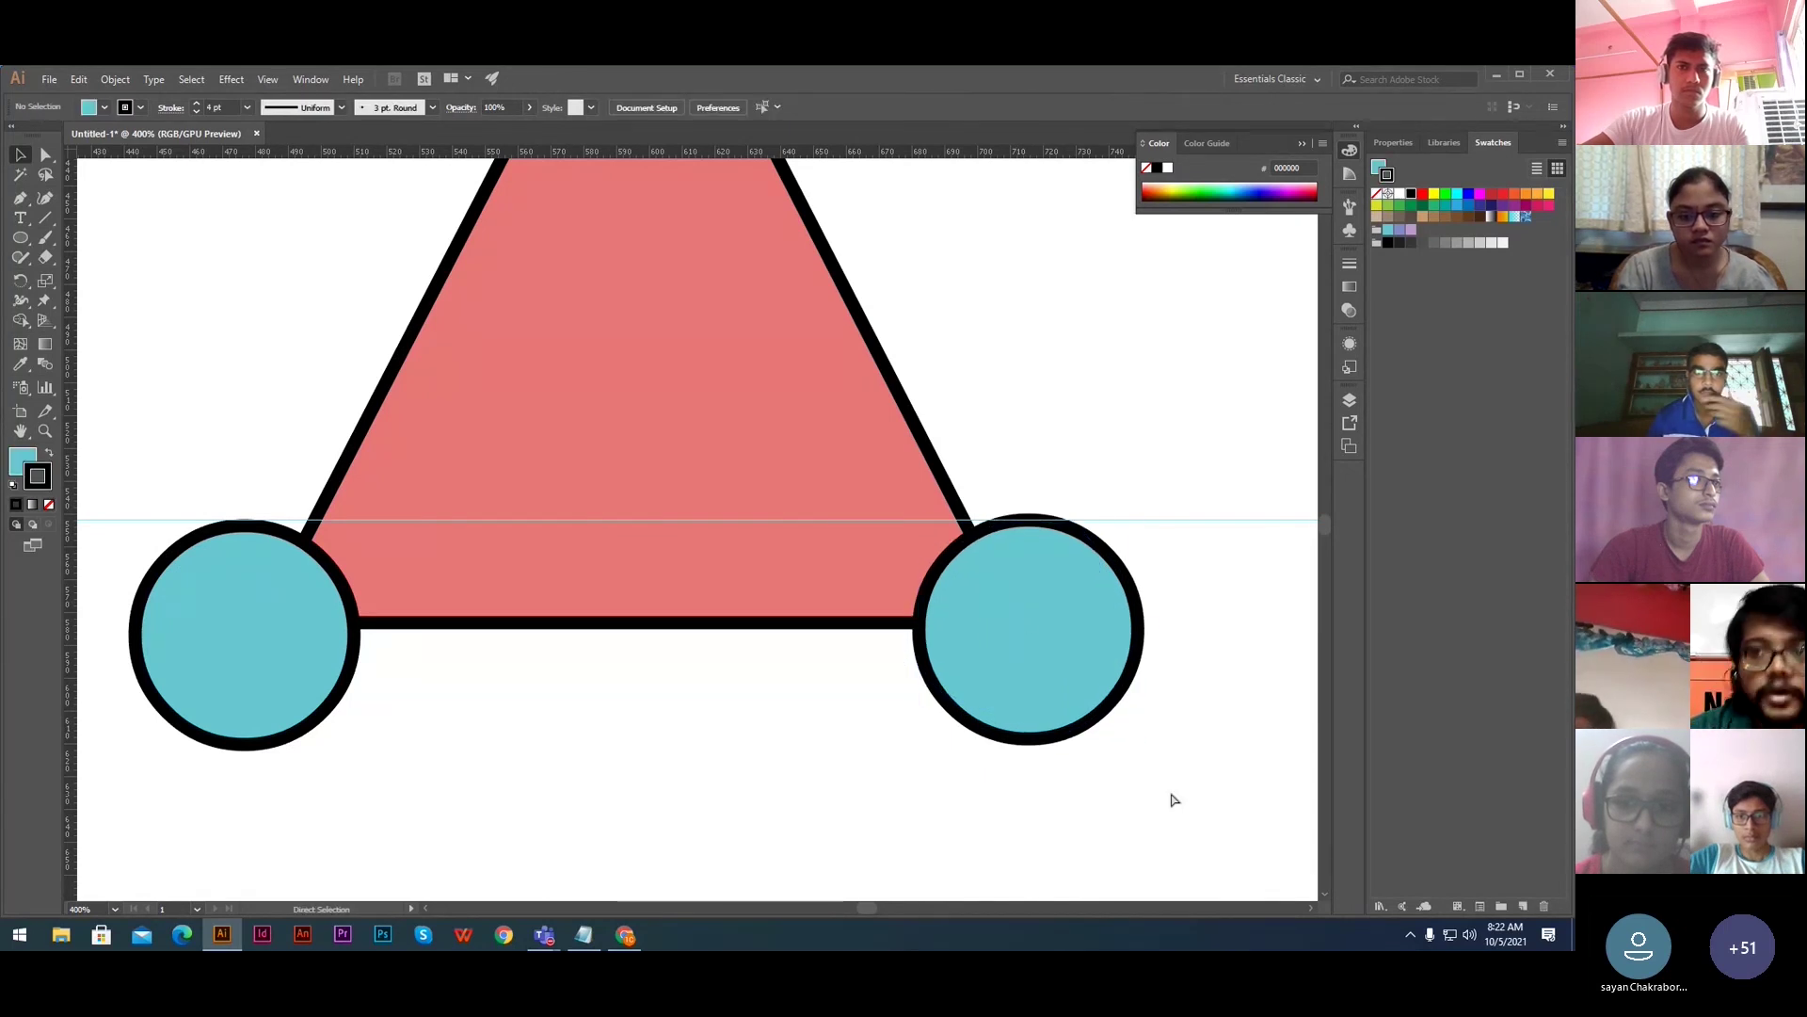
- Select the horizontal guide crossing the lower circles and delete it
key(ctrl+0)
drag(944, 459, 1020, 601)
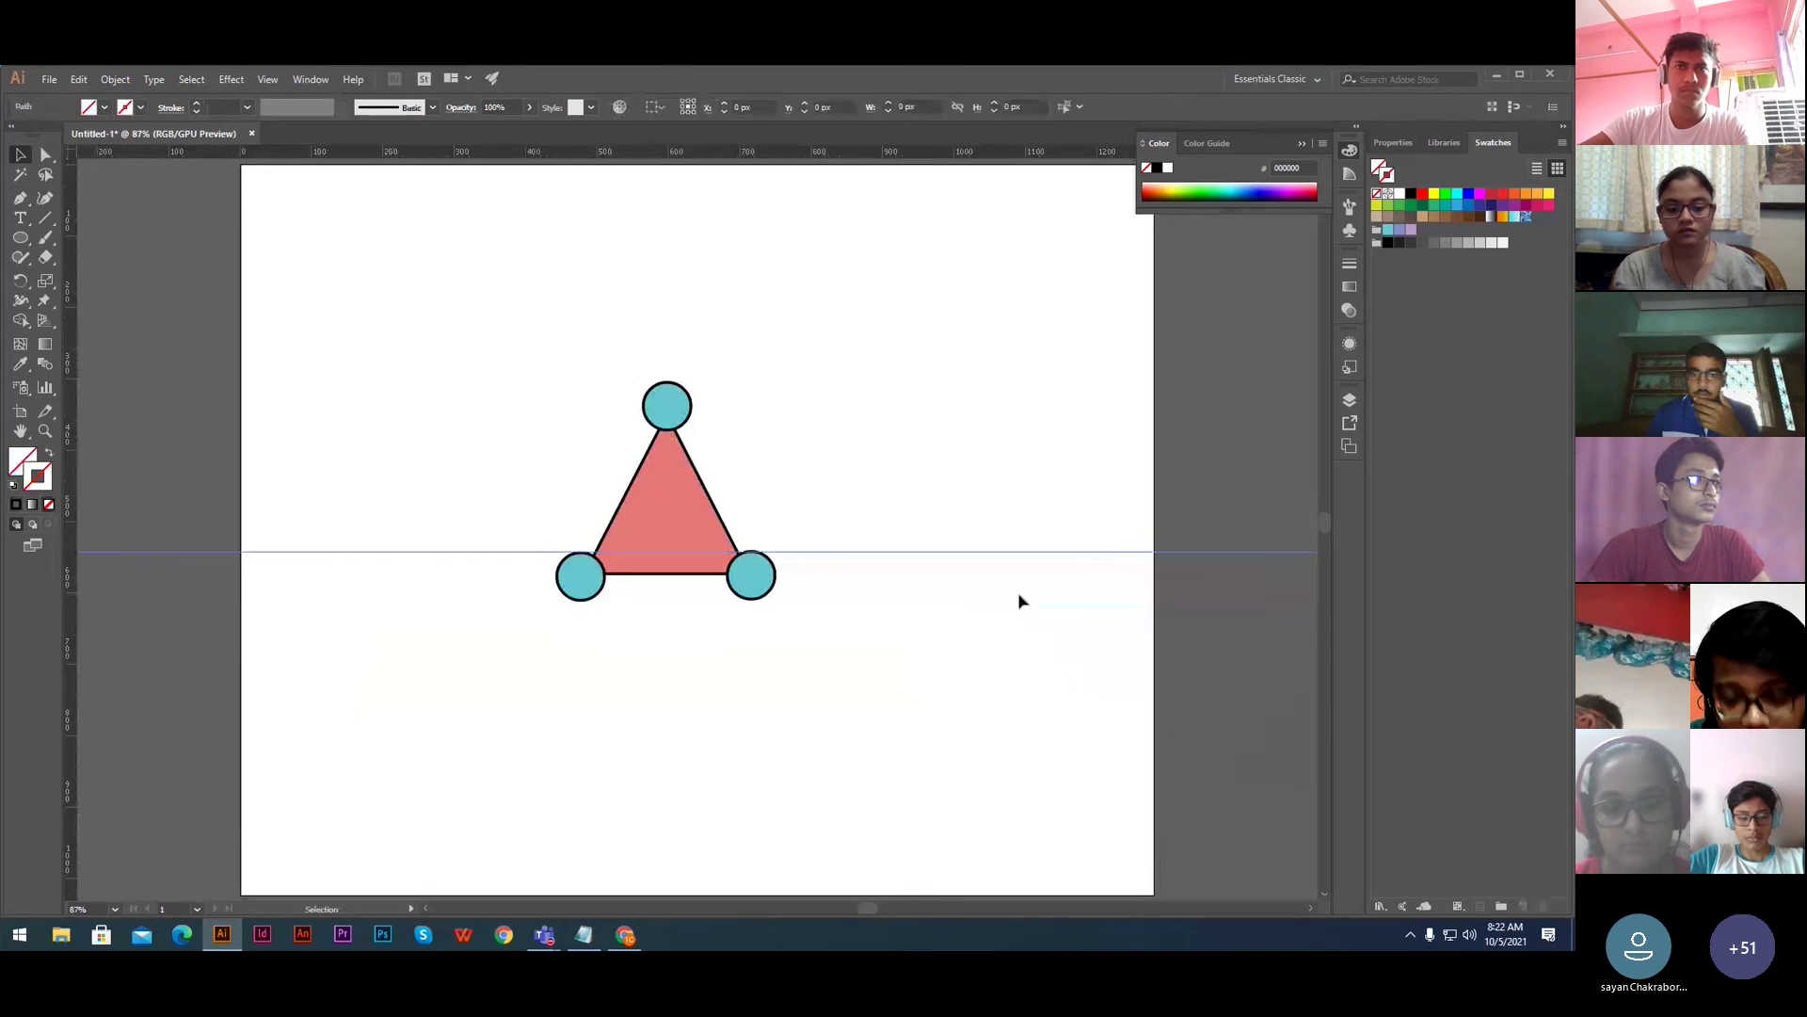
key(Delete)
- Move the top circle straight down onto the triangle's apex, to about Y 357 px
ctrl+click(688, 400)
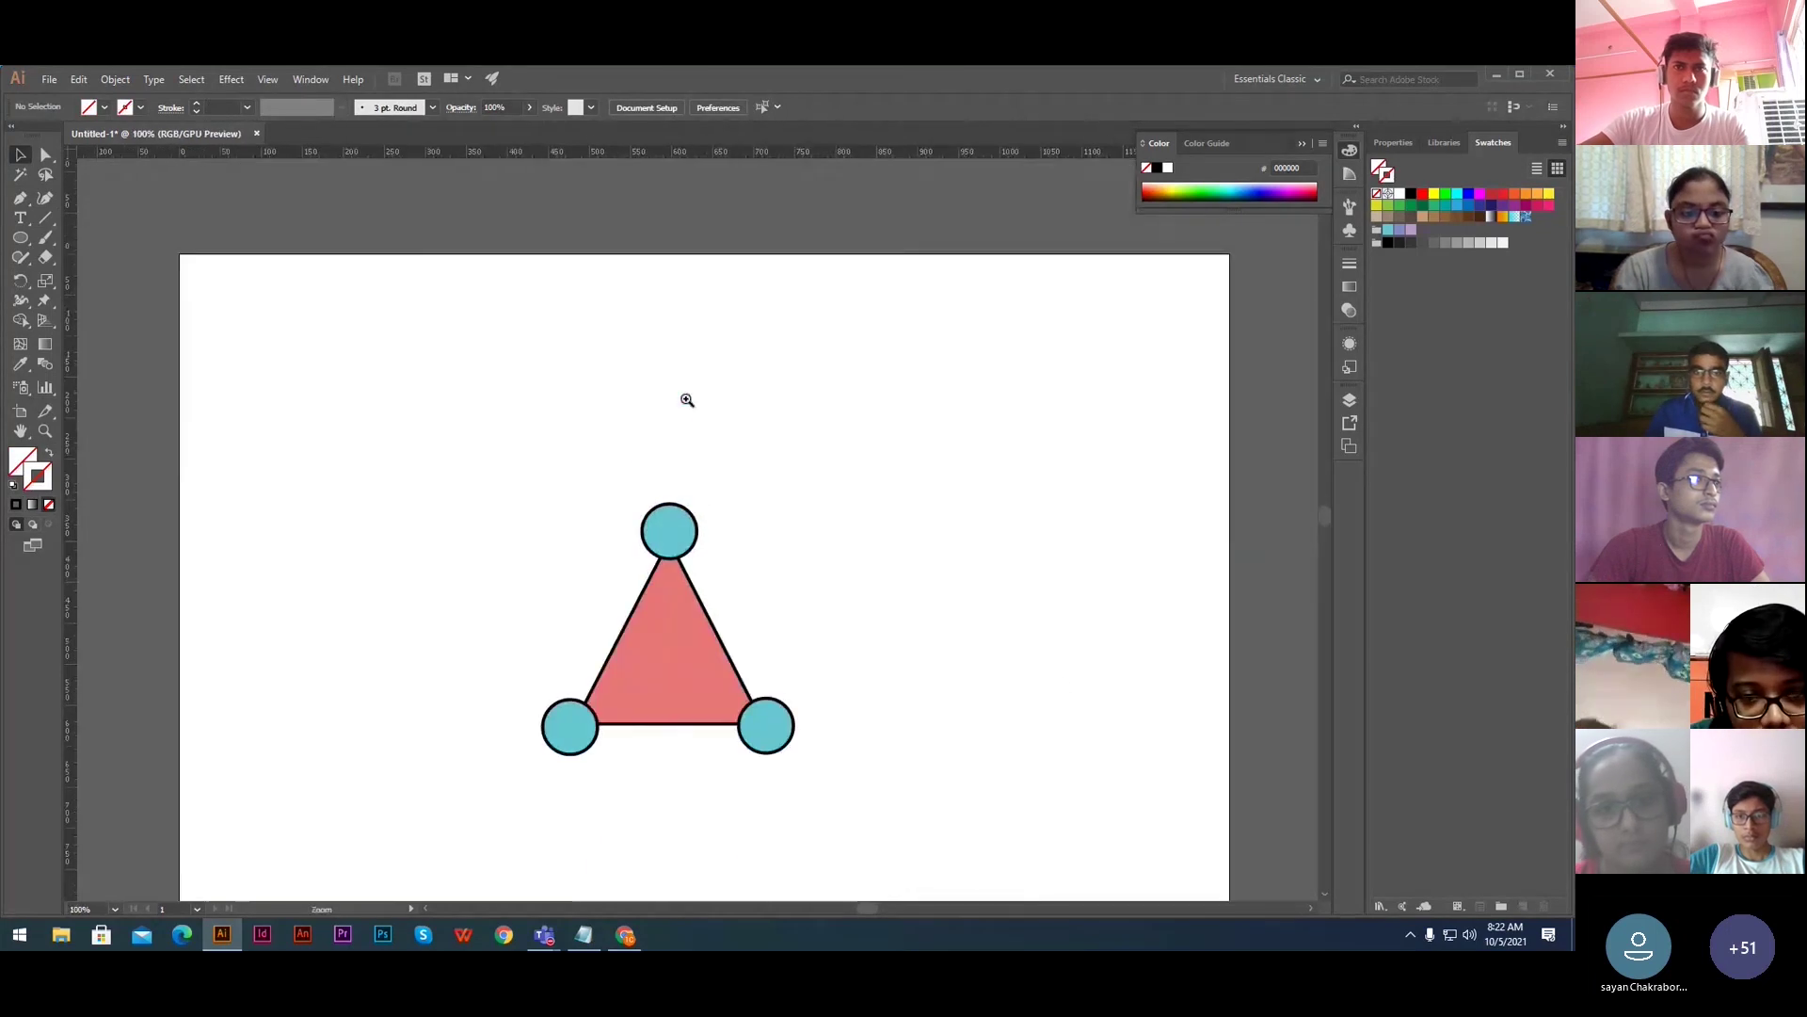
ctrl+click(689, 401)
drag(690, 609, 690, 315)
click(683, 441)
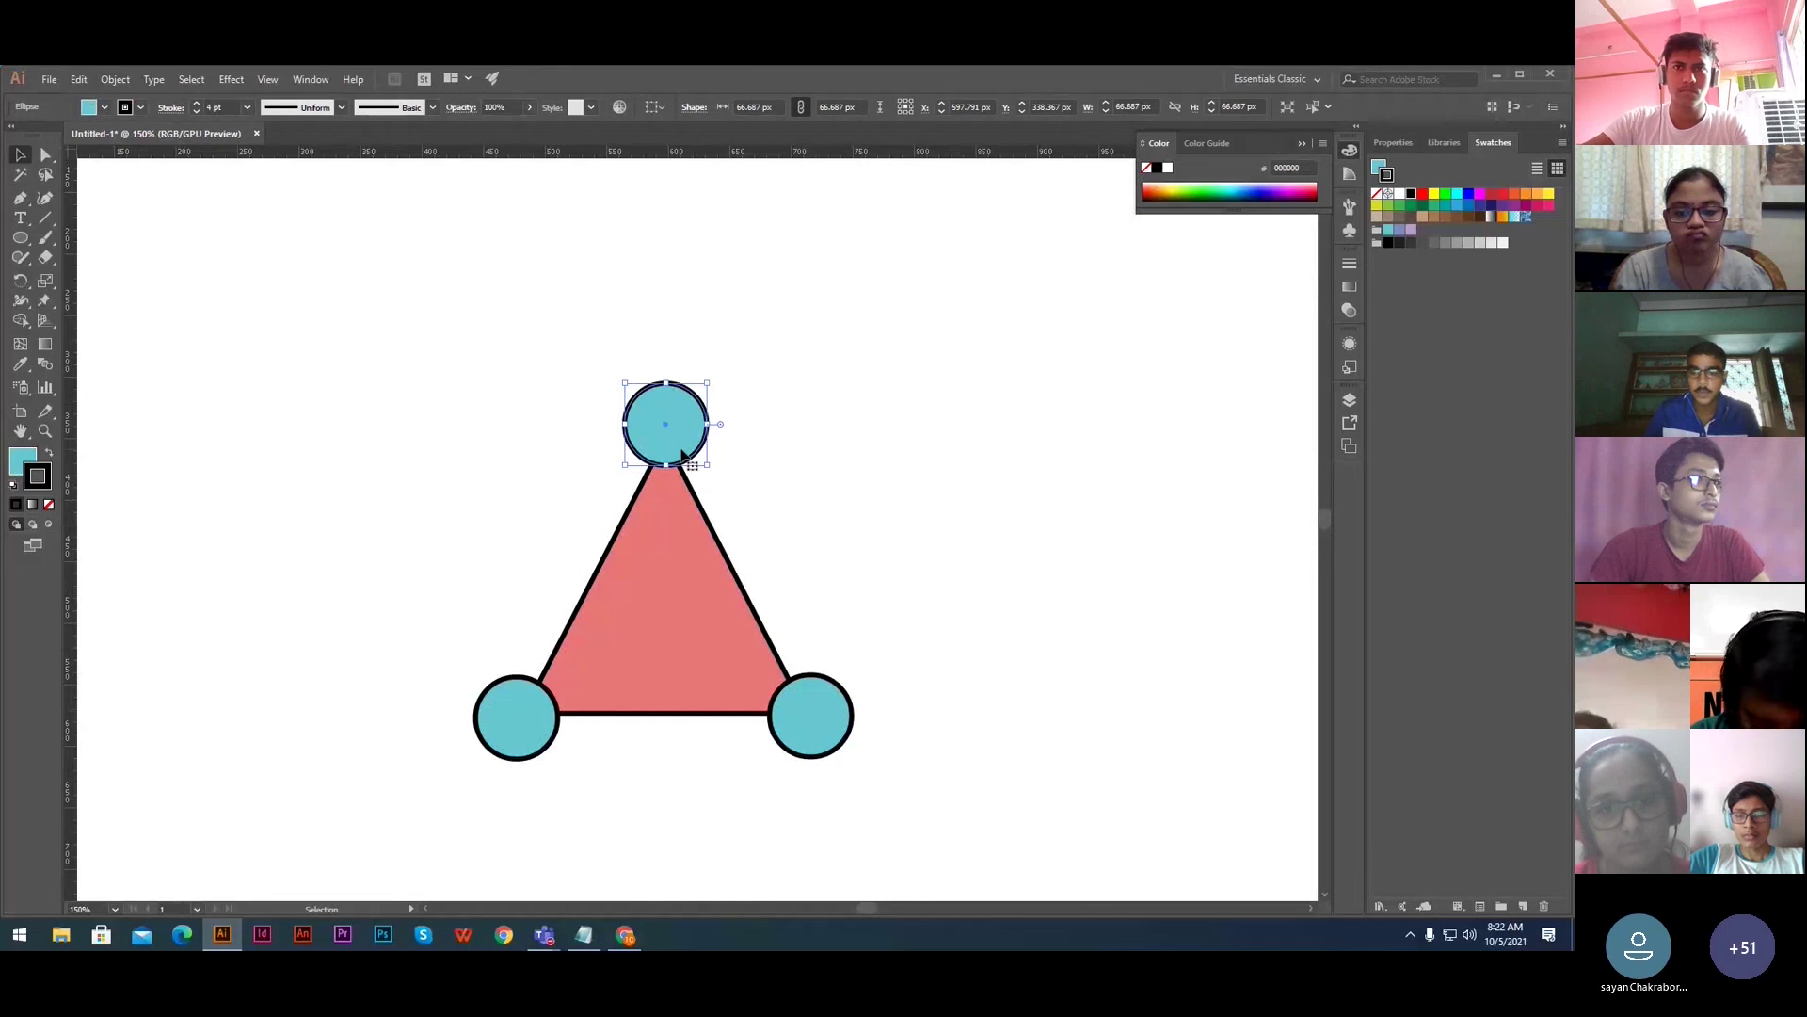
key(Down)
key(Down)
key(Down)
key(Down)
key(Down)
key(Down)
key(Down)
key(Down)
key(Down)
key(Down)
key(Down)
key(Down)
key(Down)
key(Down)
key(Down)
key(Down)
key(Down)
key(Down)
key(Down)
key(Down)
key(Down)
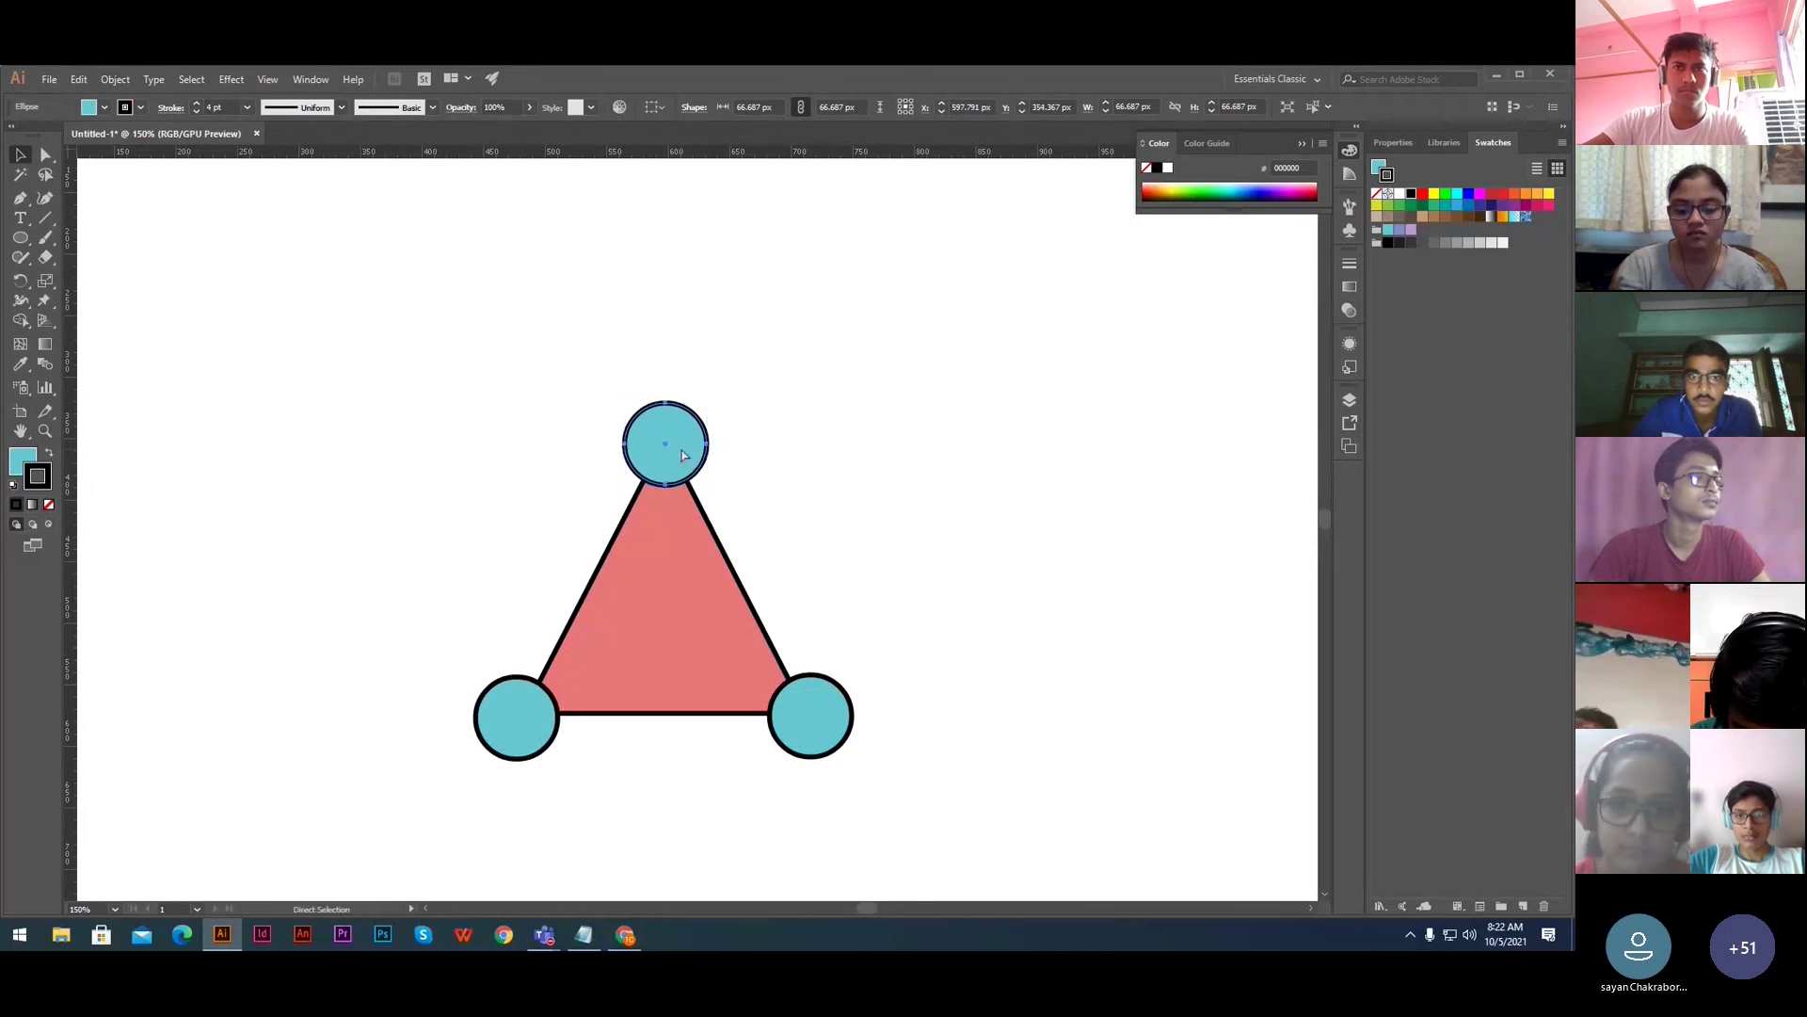
key(Down)
key(Down)
key(Down)
key(ctrl+0)
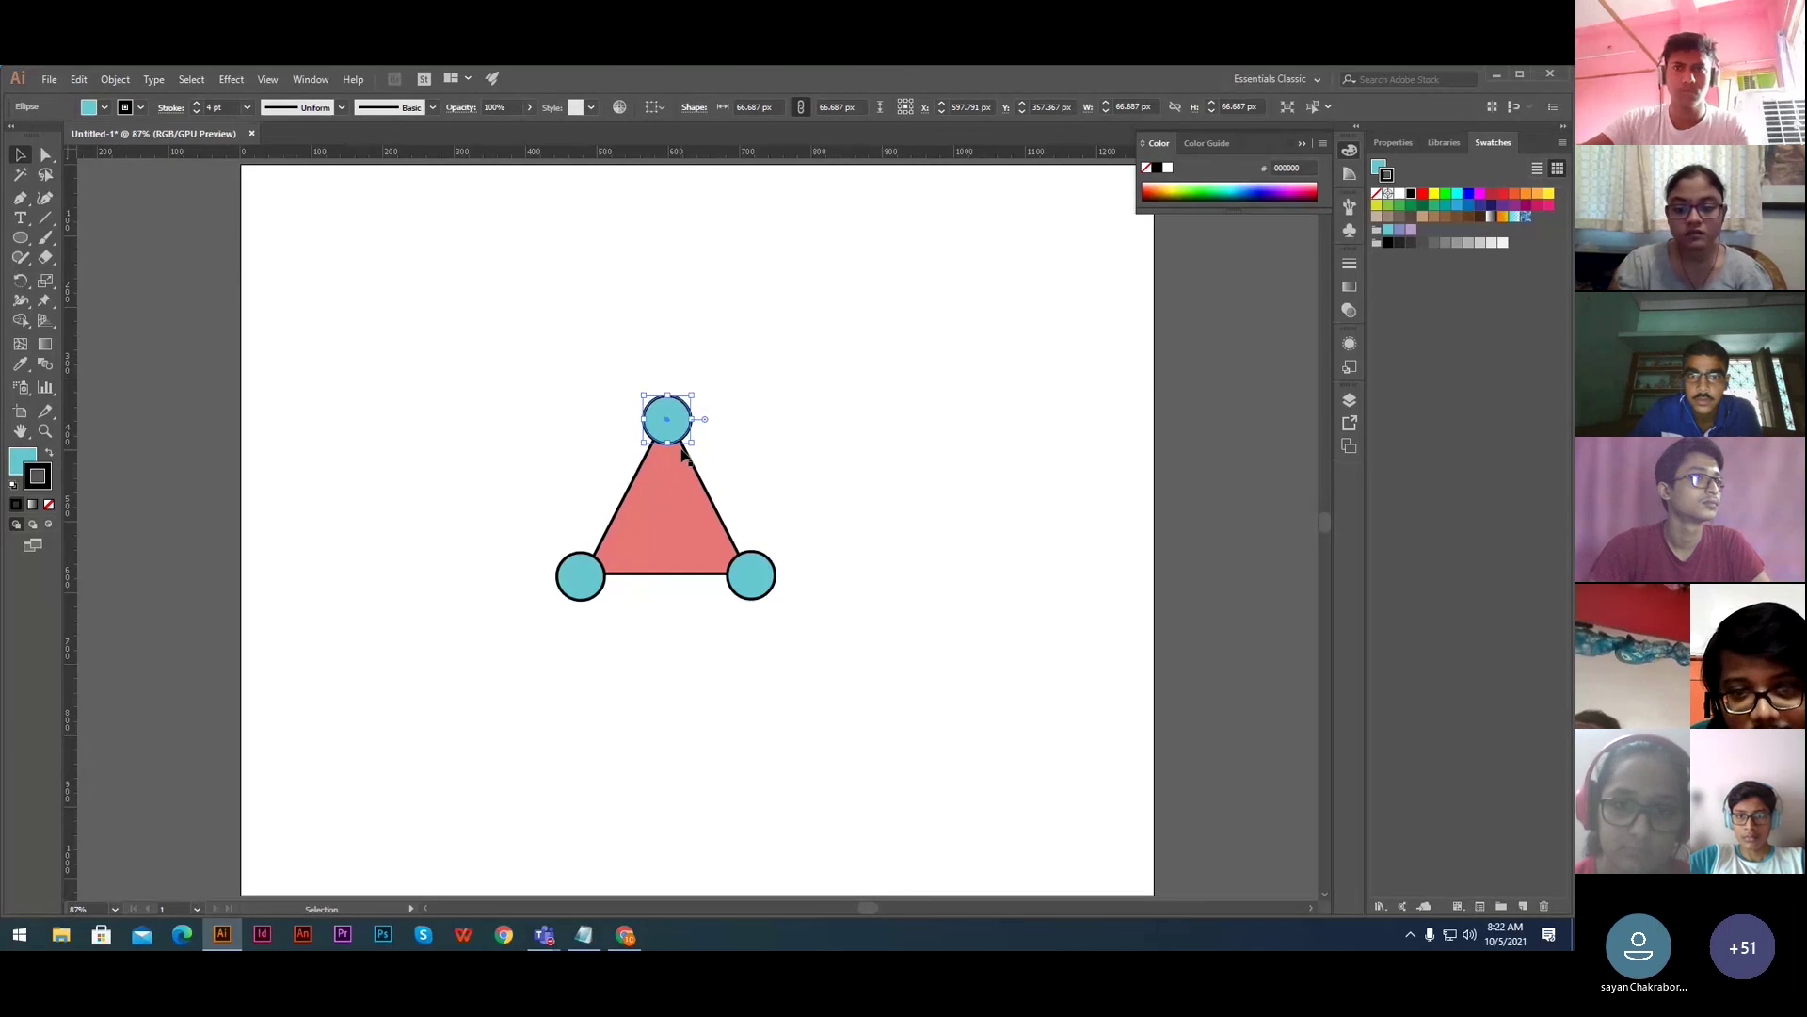
- Select the triangle and its top circle and align their horizontal centres
click(811, 445)
drag(464, 366, 930, 833)
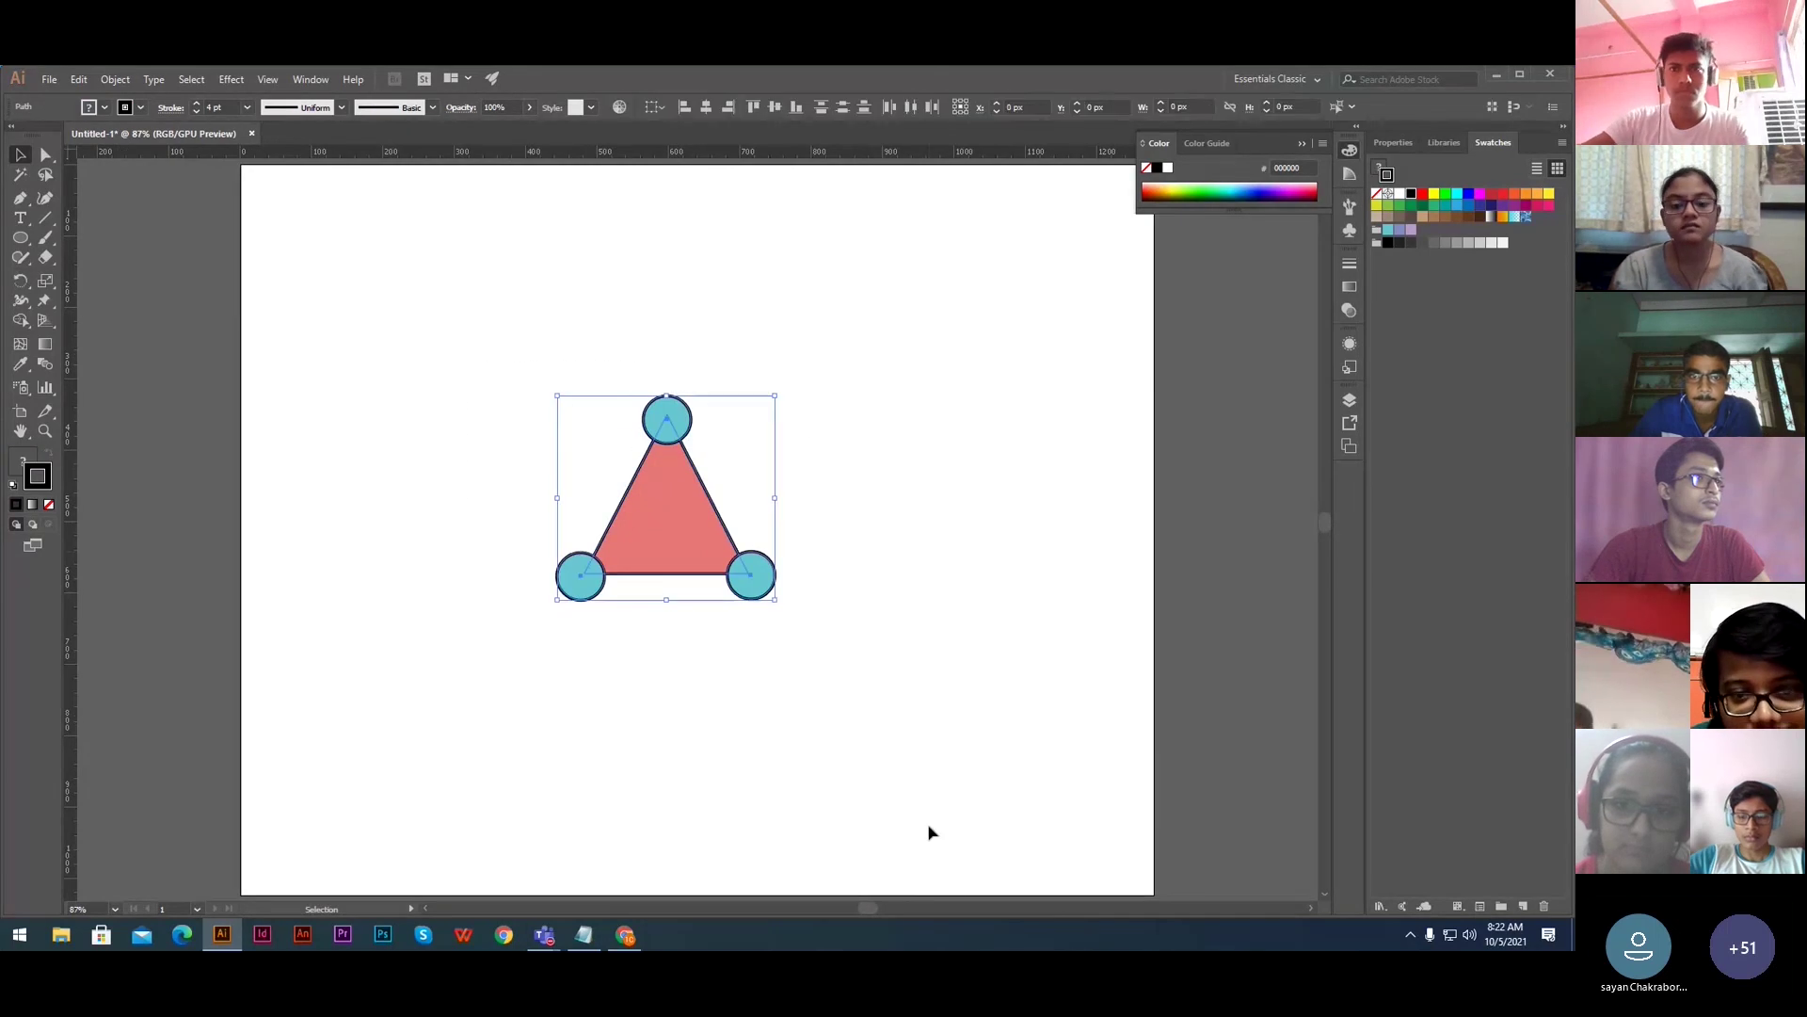
click(686, 512)
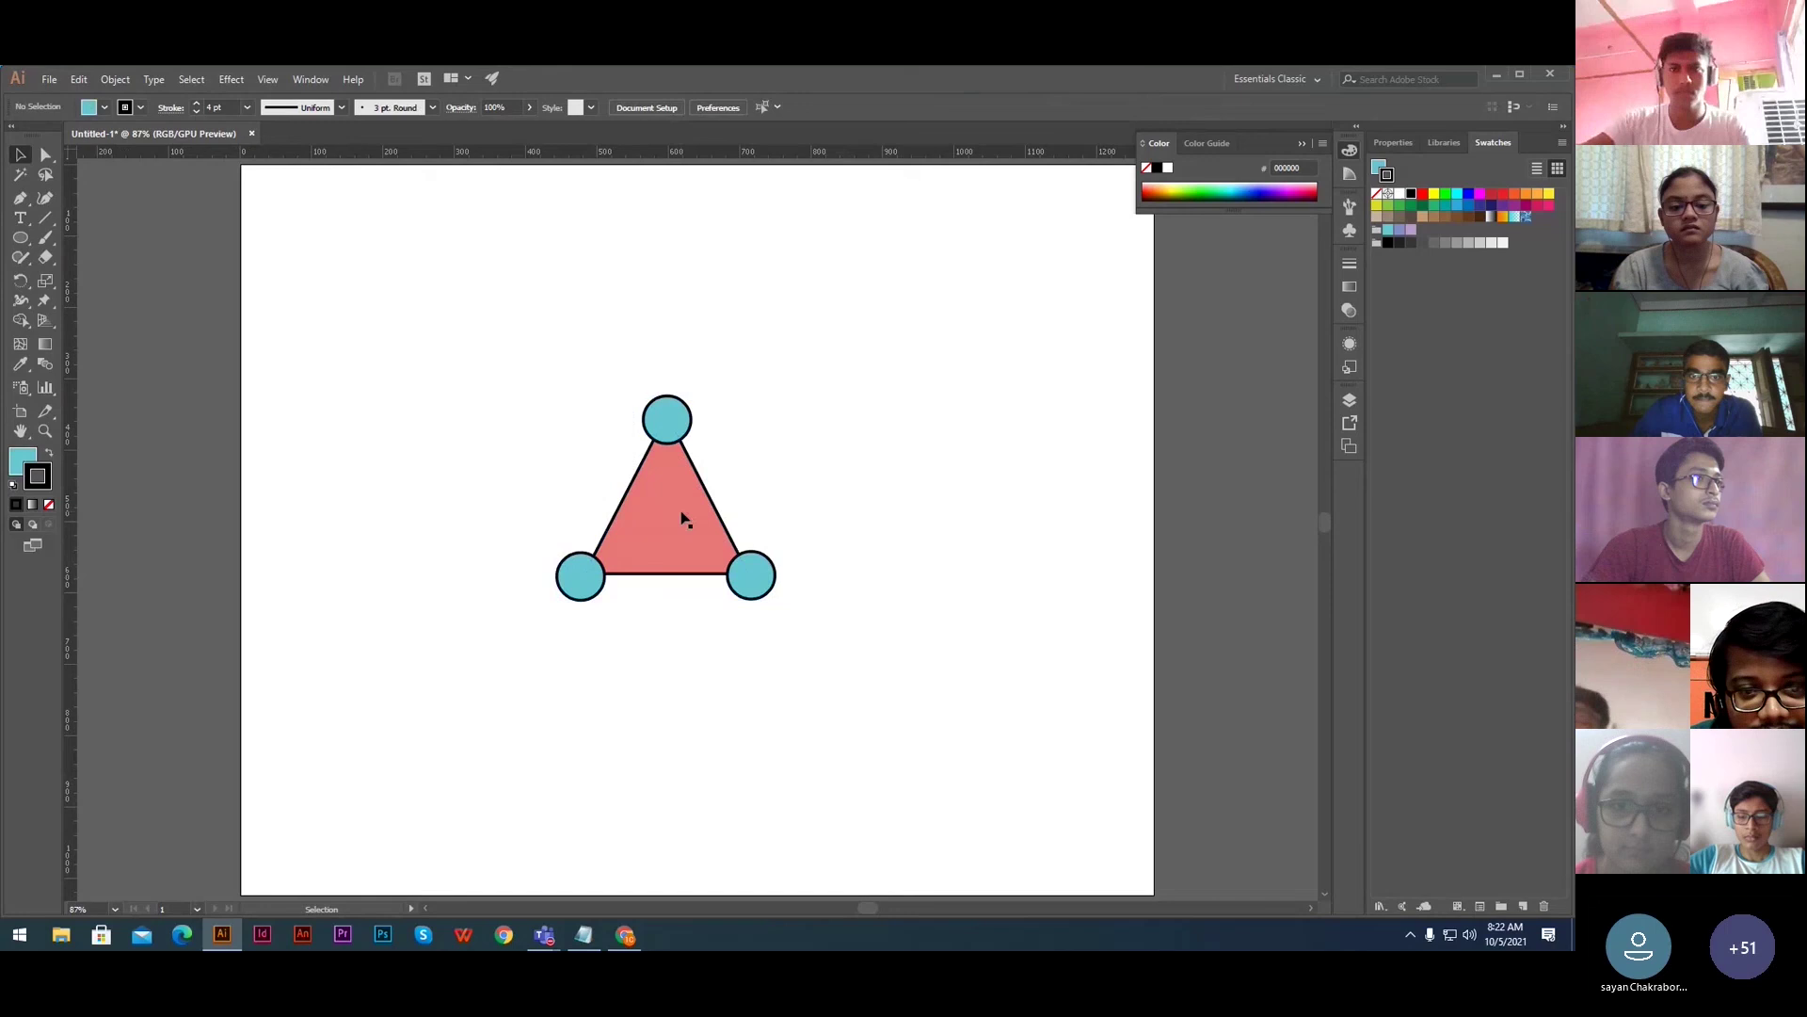
shift+click(674, 403)
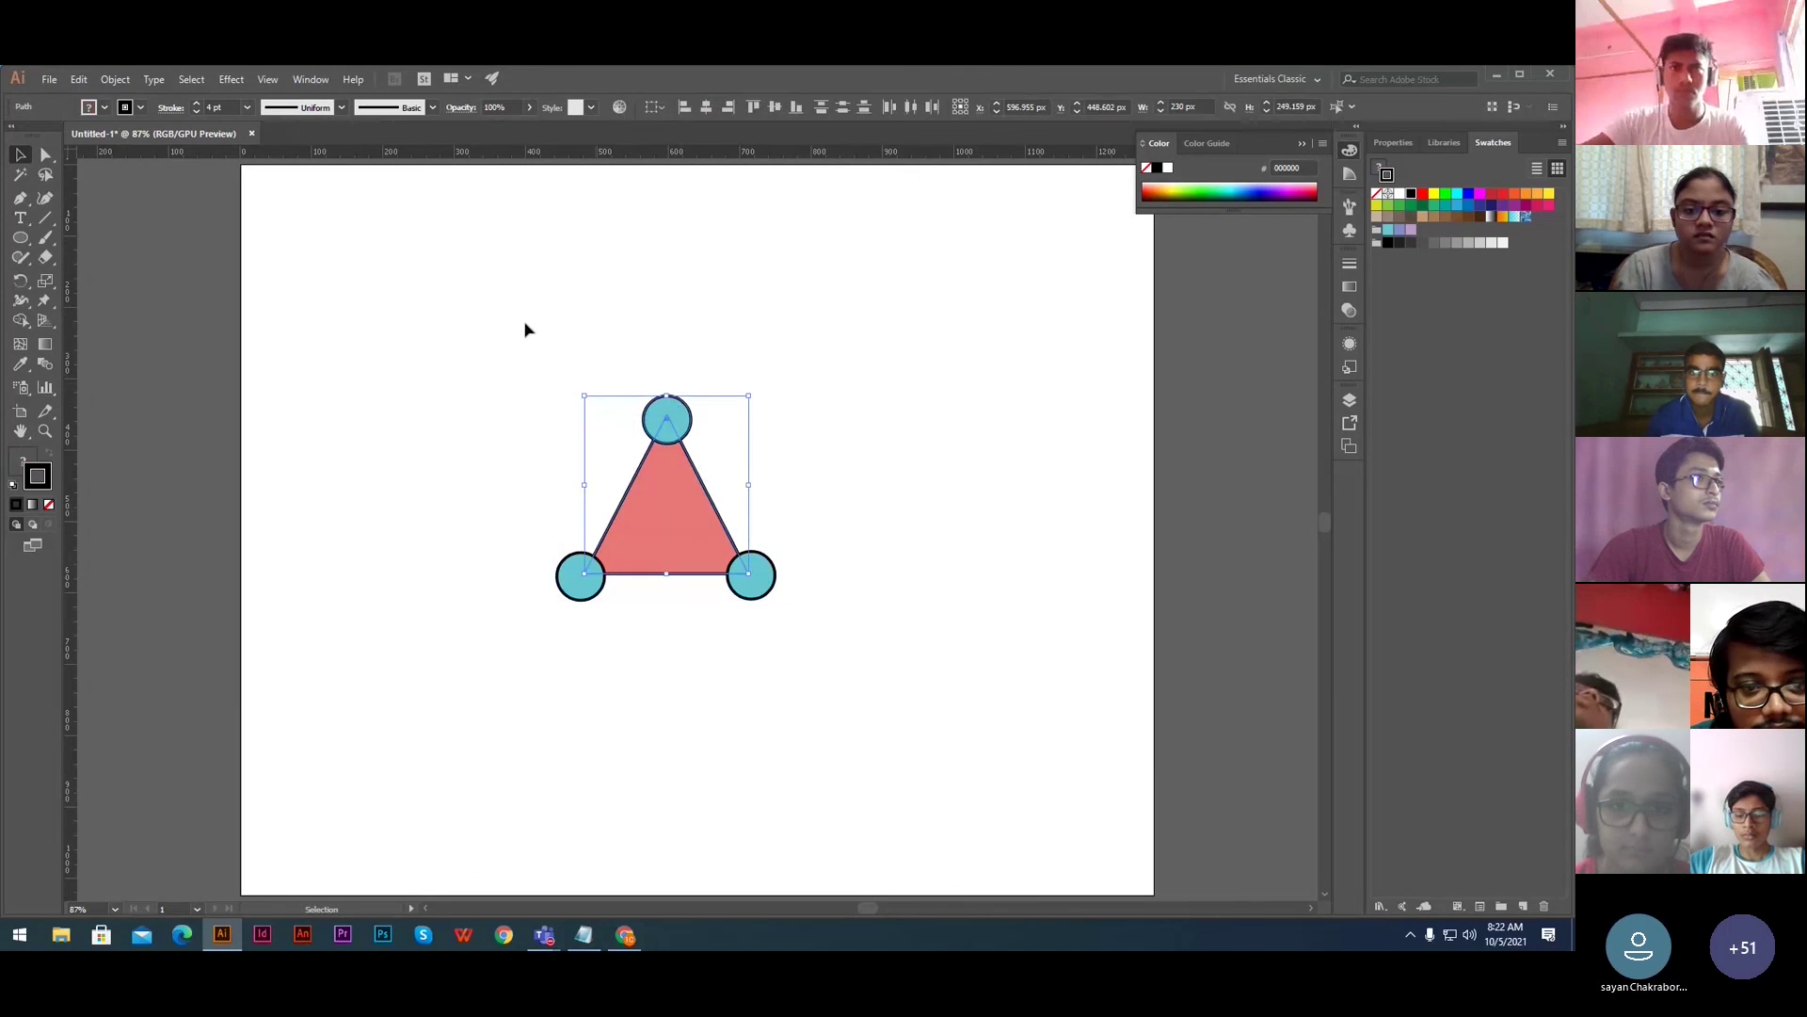
click(708, 105)
click(955, 659)
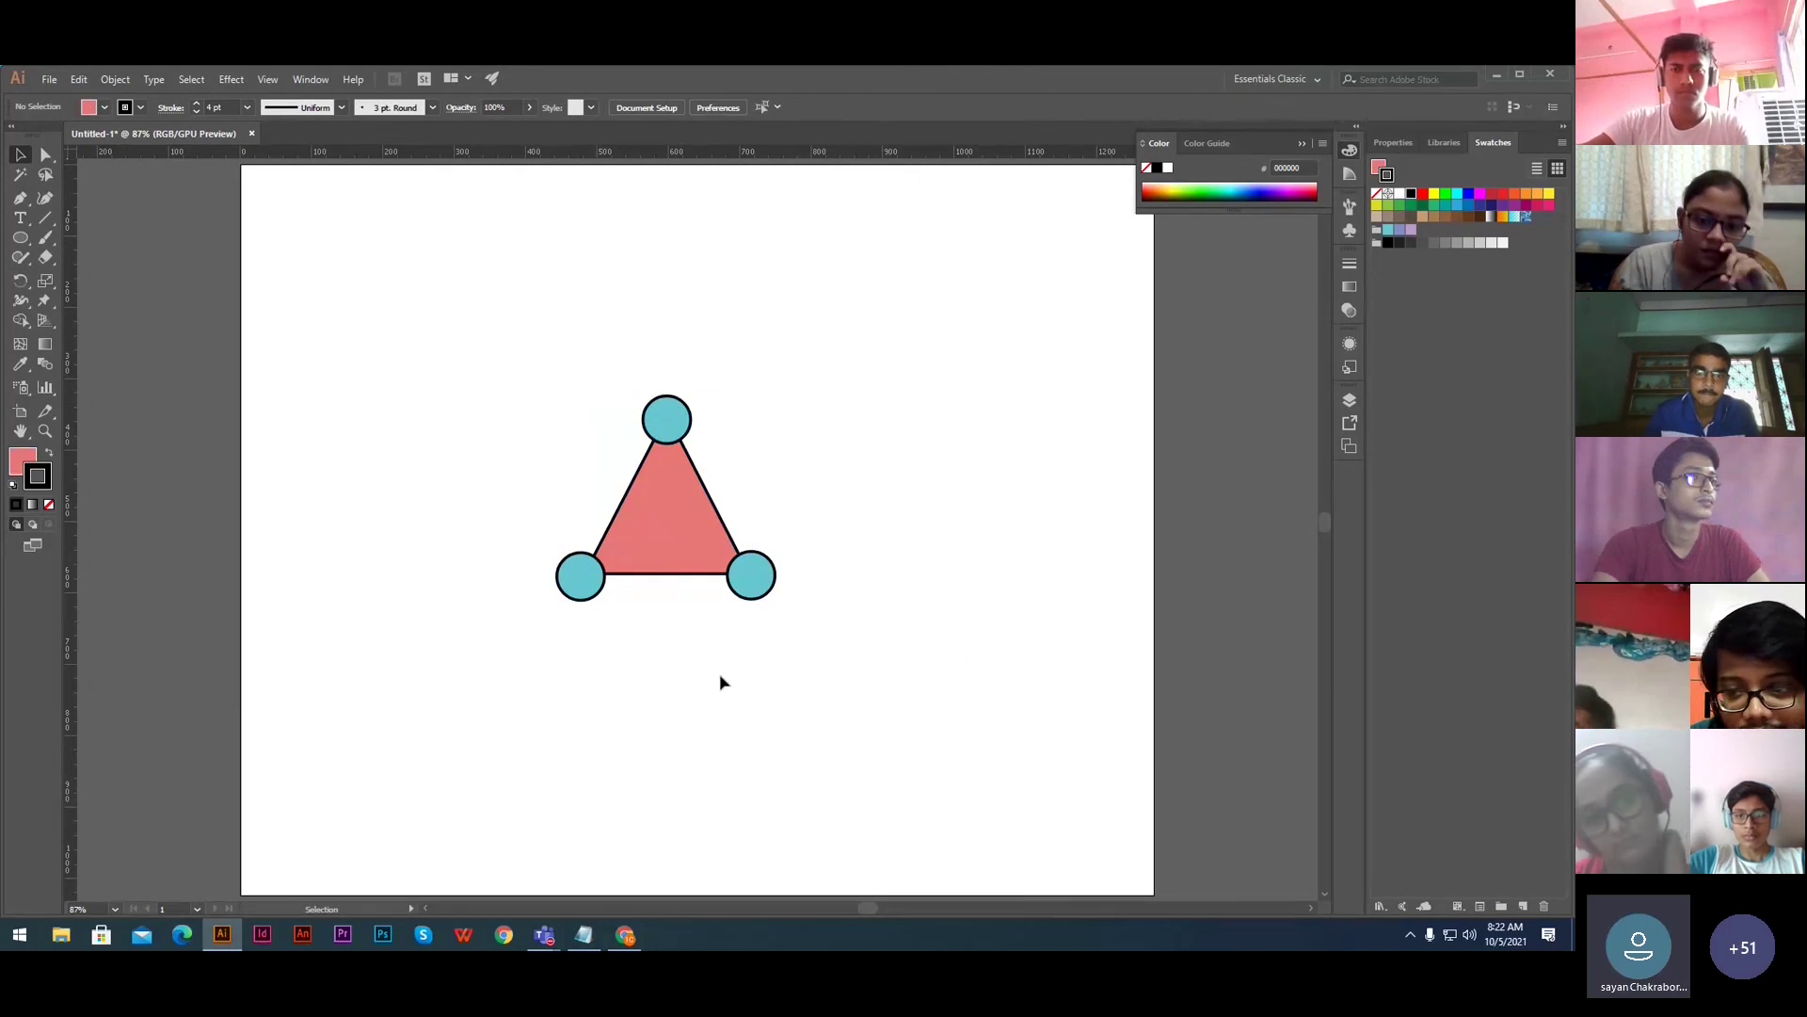
- Check the class meeting in Microsoft Teams and return to the drawing in Illustrator
drag(443, 323, 879, 759)
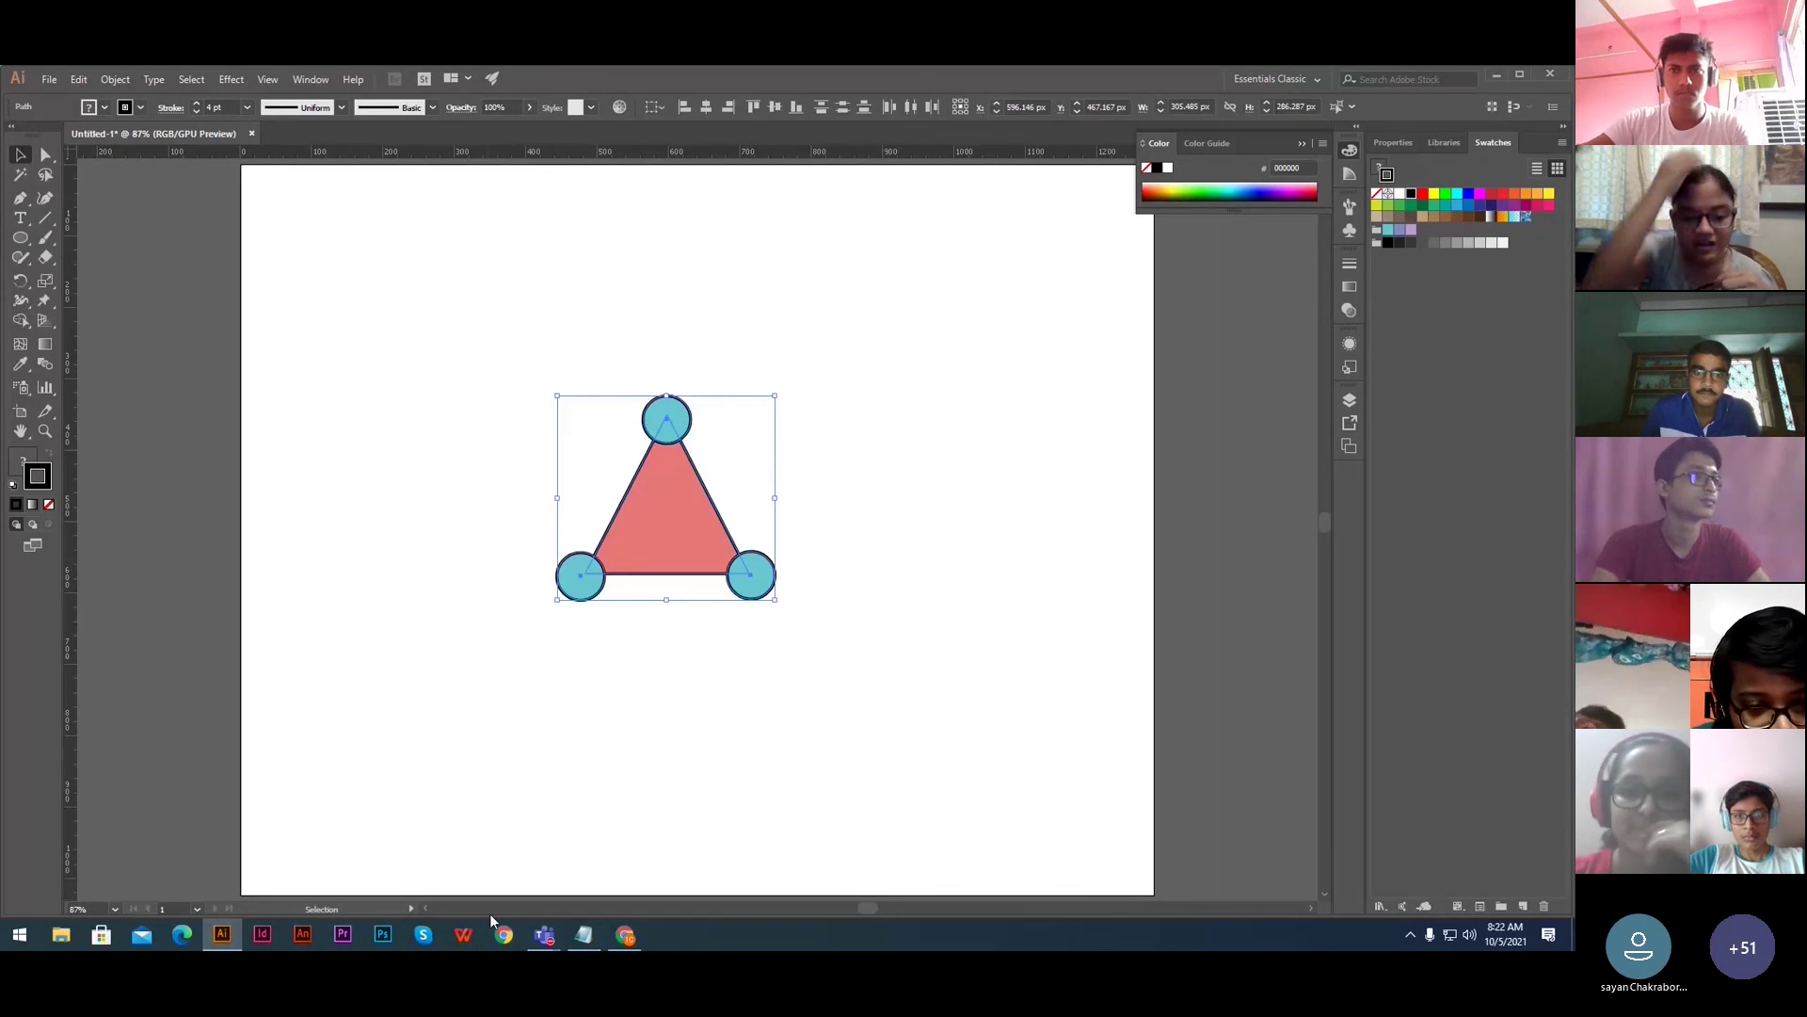
mouse_move(545, 934)
click(542, 845)
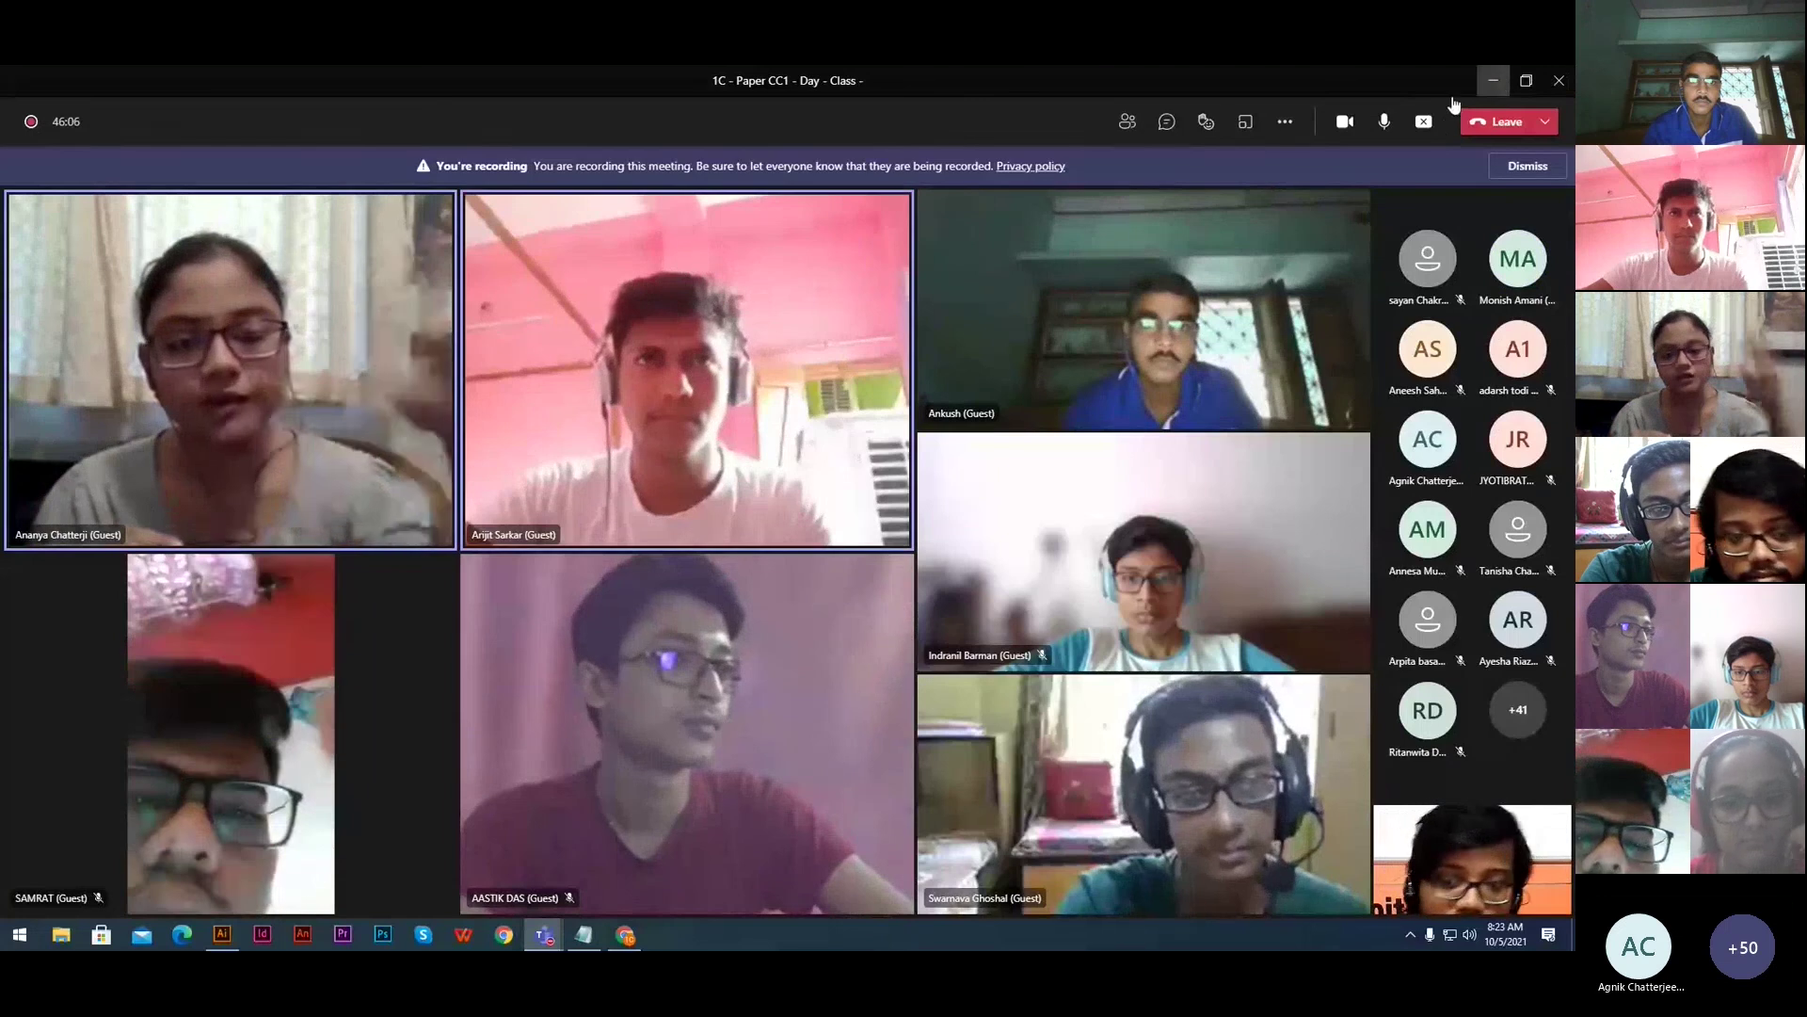
click(1493, 80)
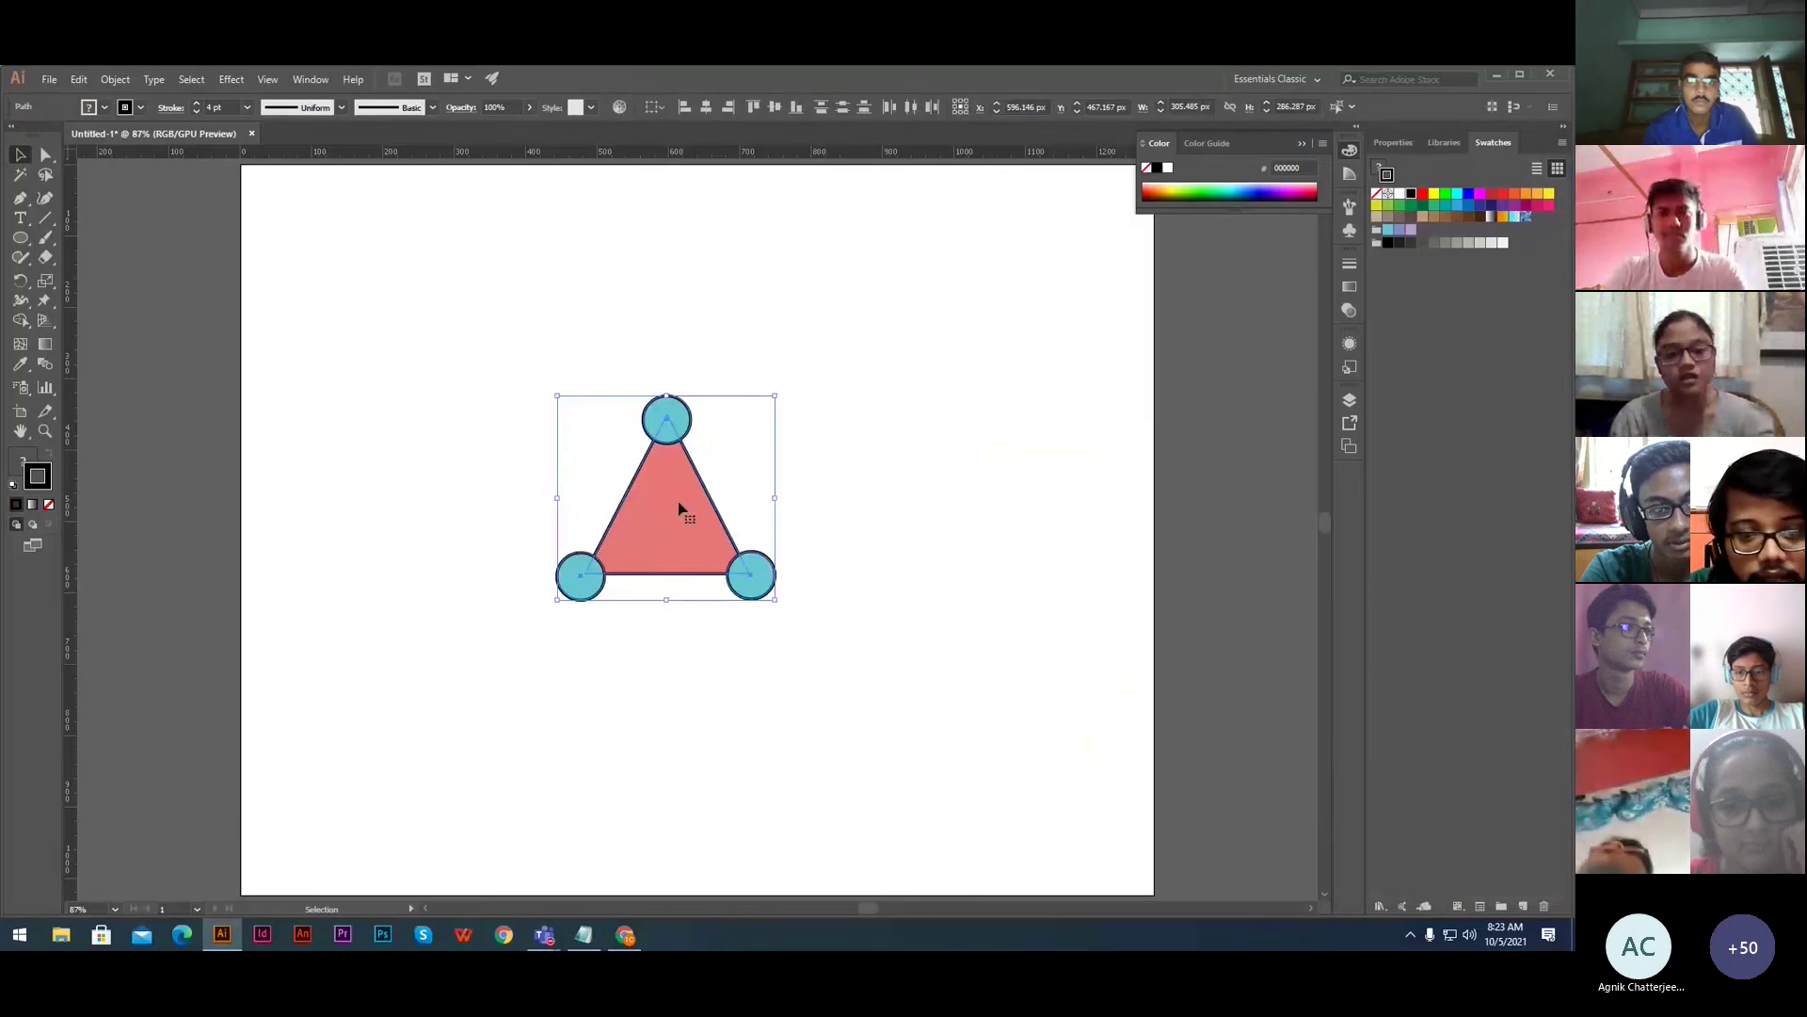
click(993, 583)
drag(500, 338, 897, 738)
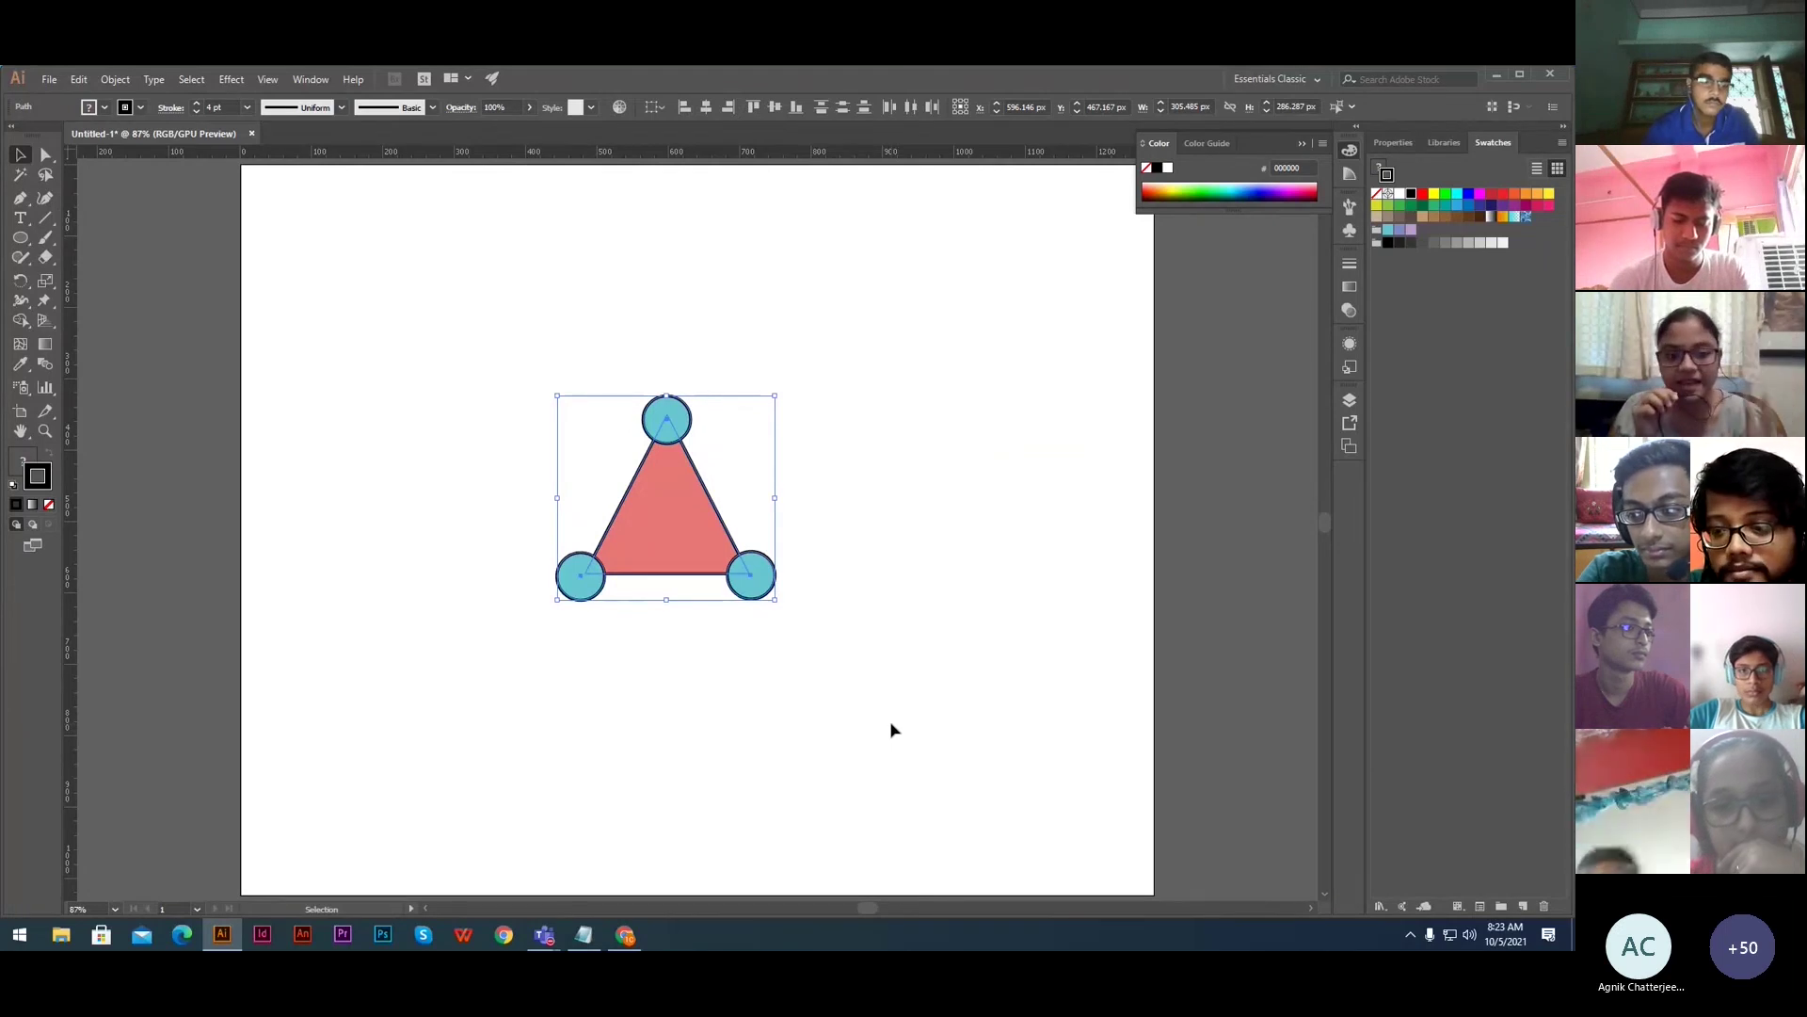
click(918, 672)
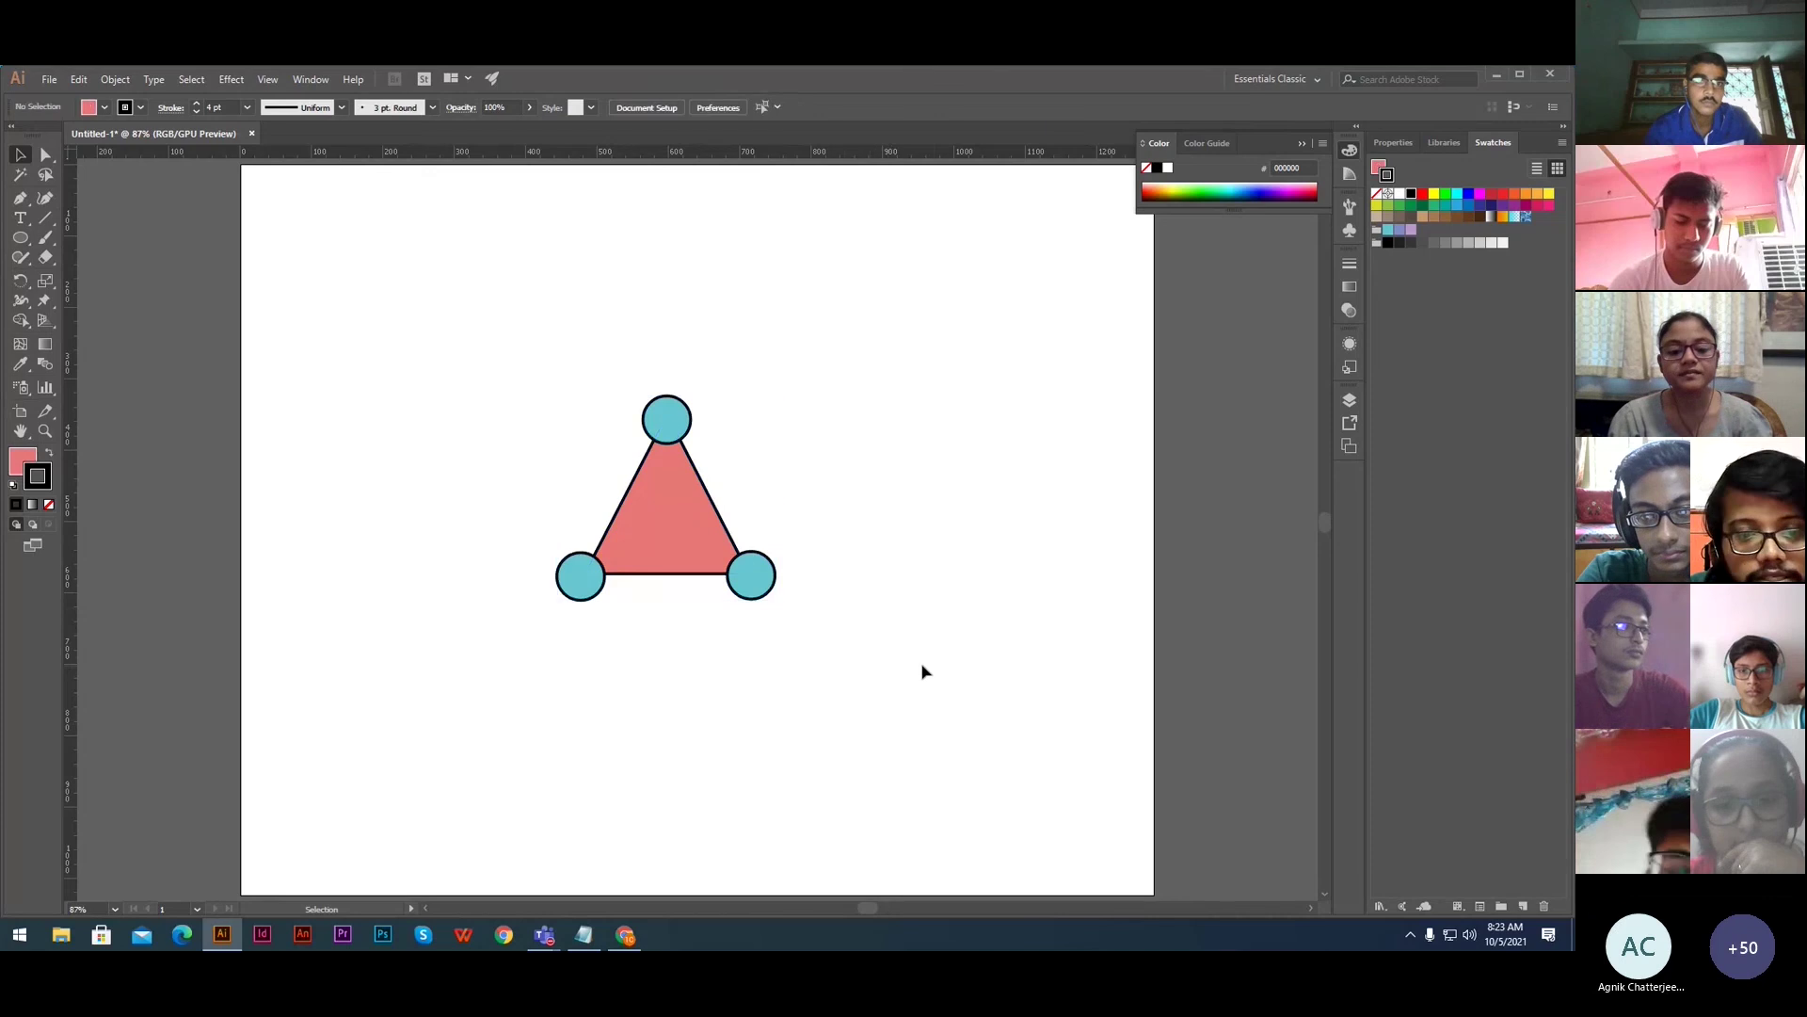
- Select the triangle with its three corner circles and group them
drag(428, 342, 847, 779)
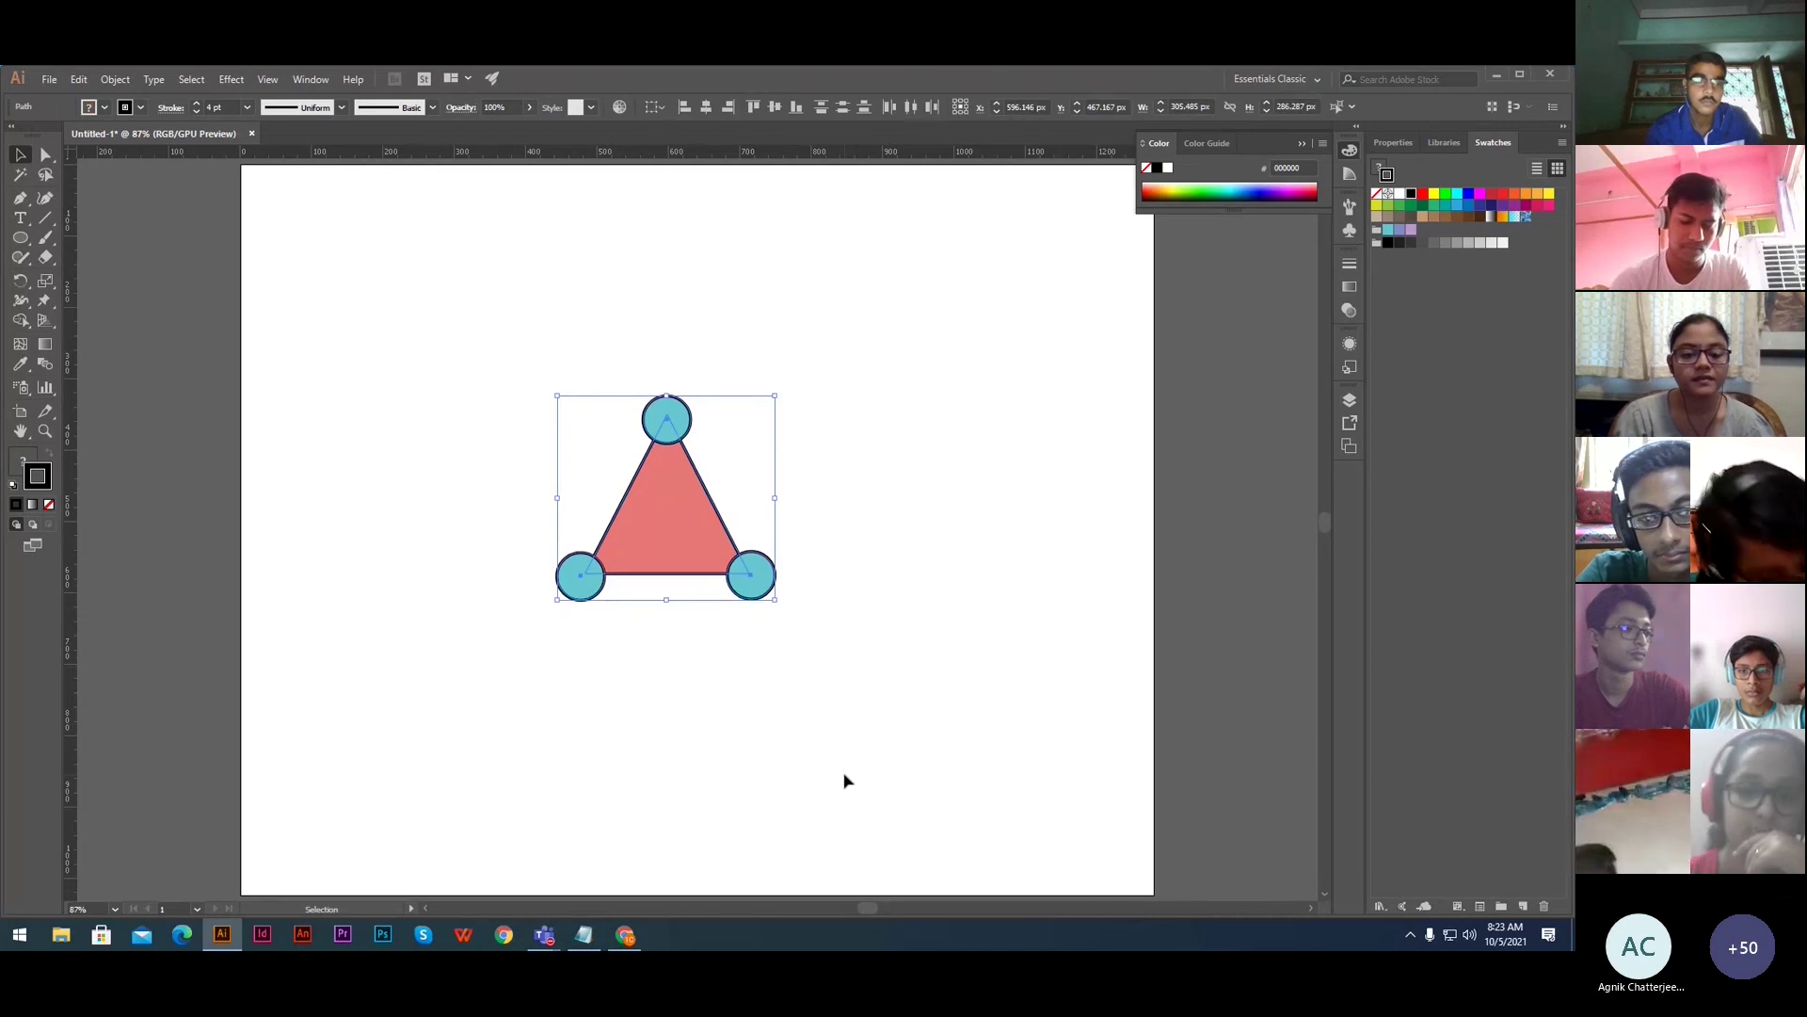
key(a)
key(v)
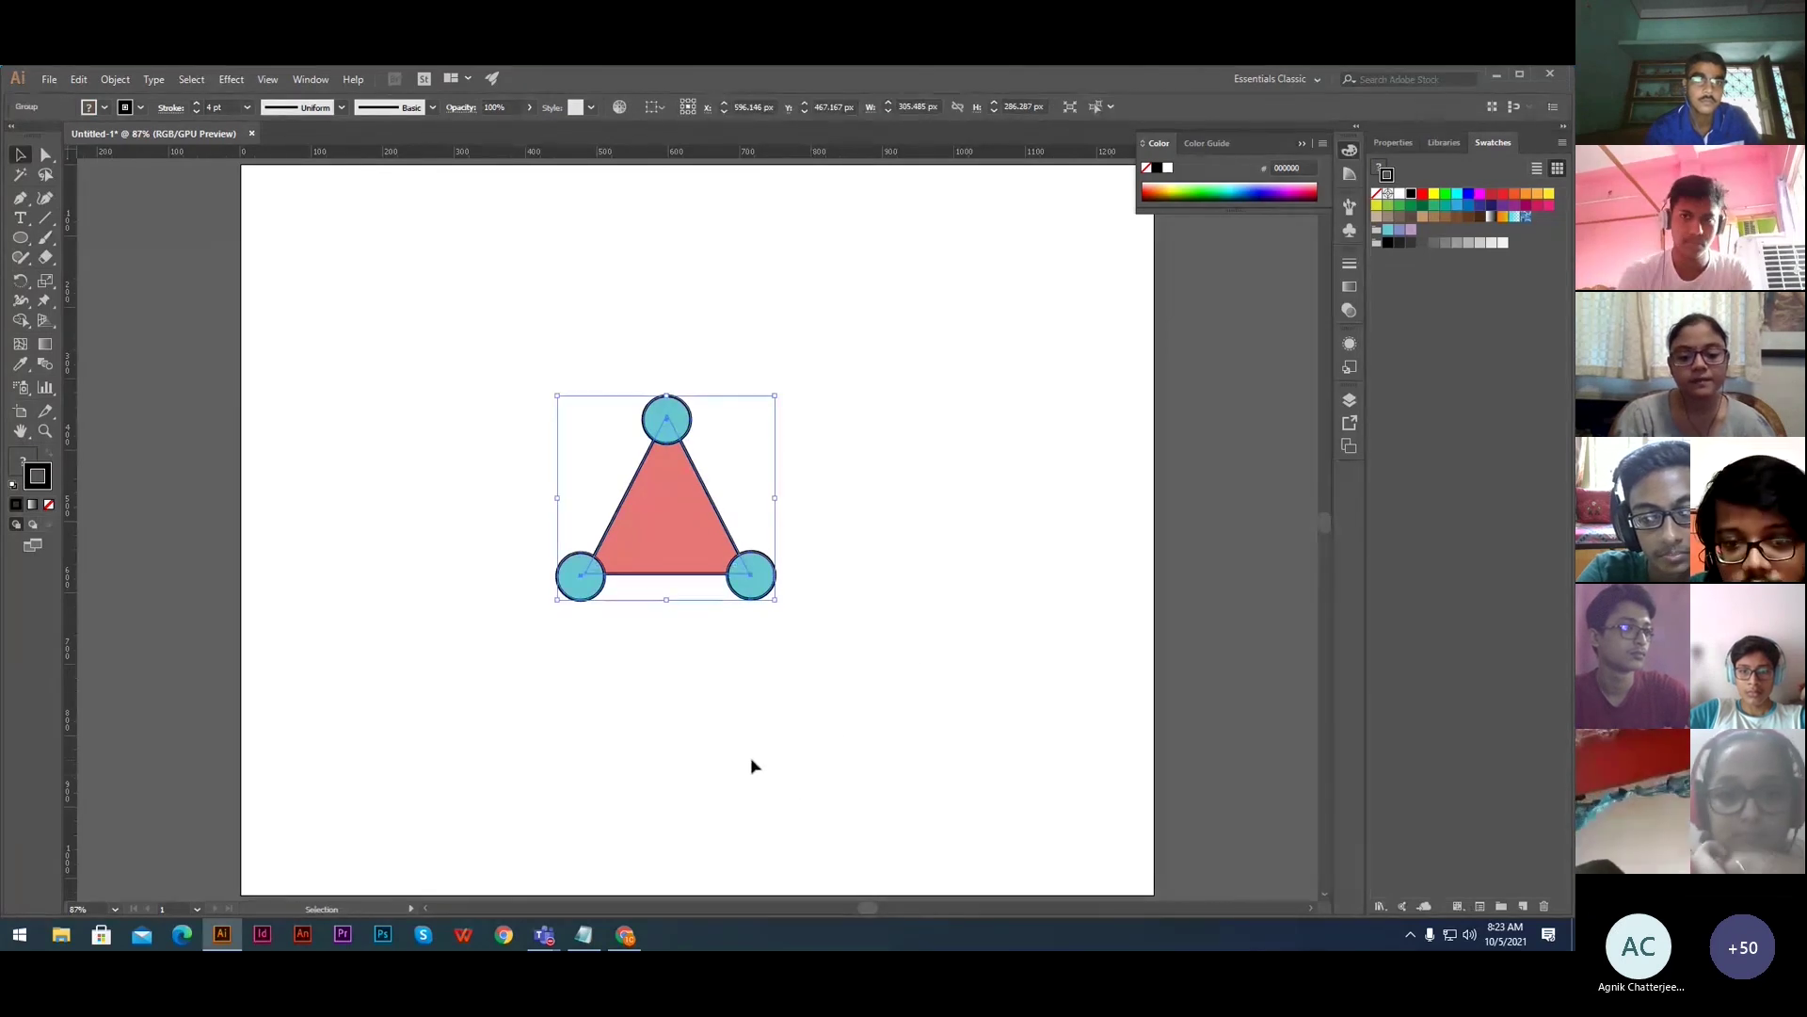
click(751, 762)
- Move the group to about X 306 px, Y 335 px and scale it down to about 192 × 180 px
drag(643, 543, 561, 445)
scroll(562, 445, right, 2)
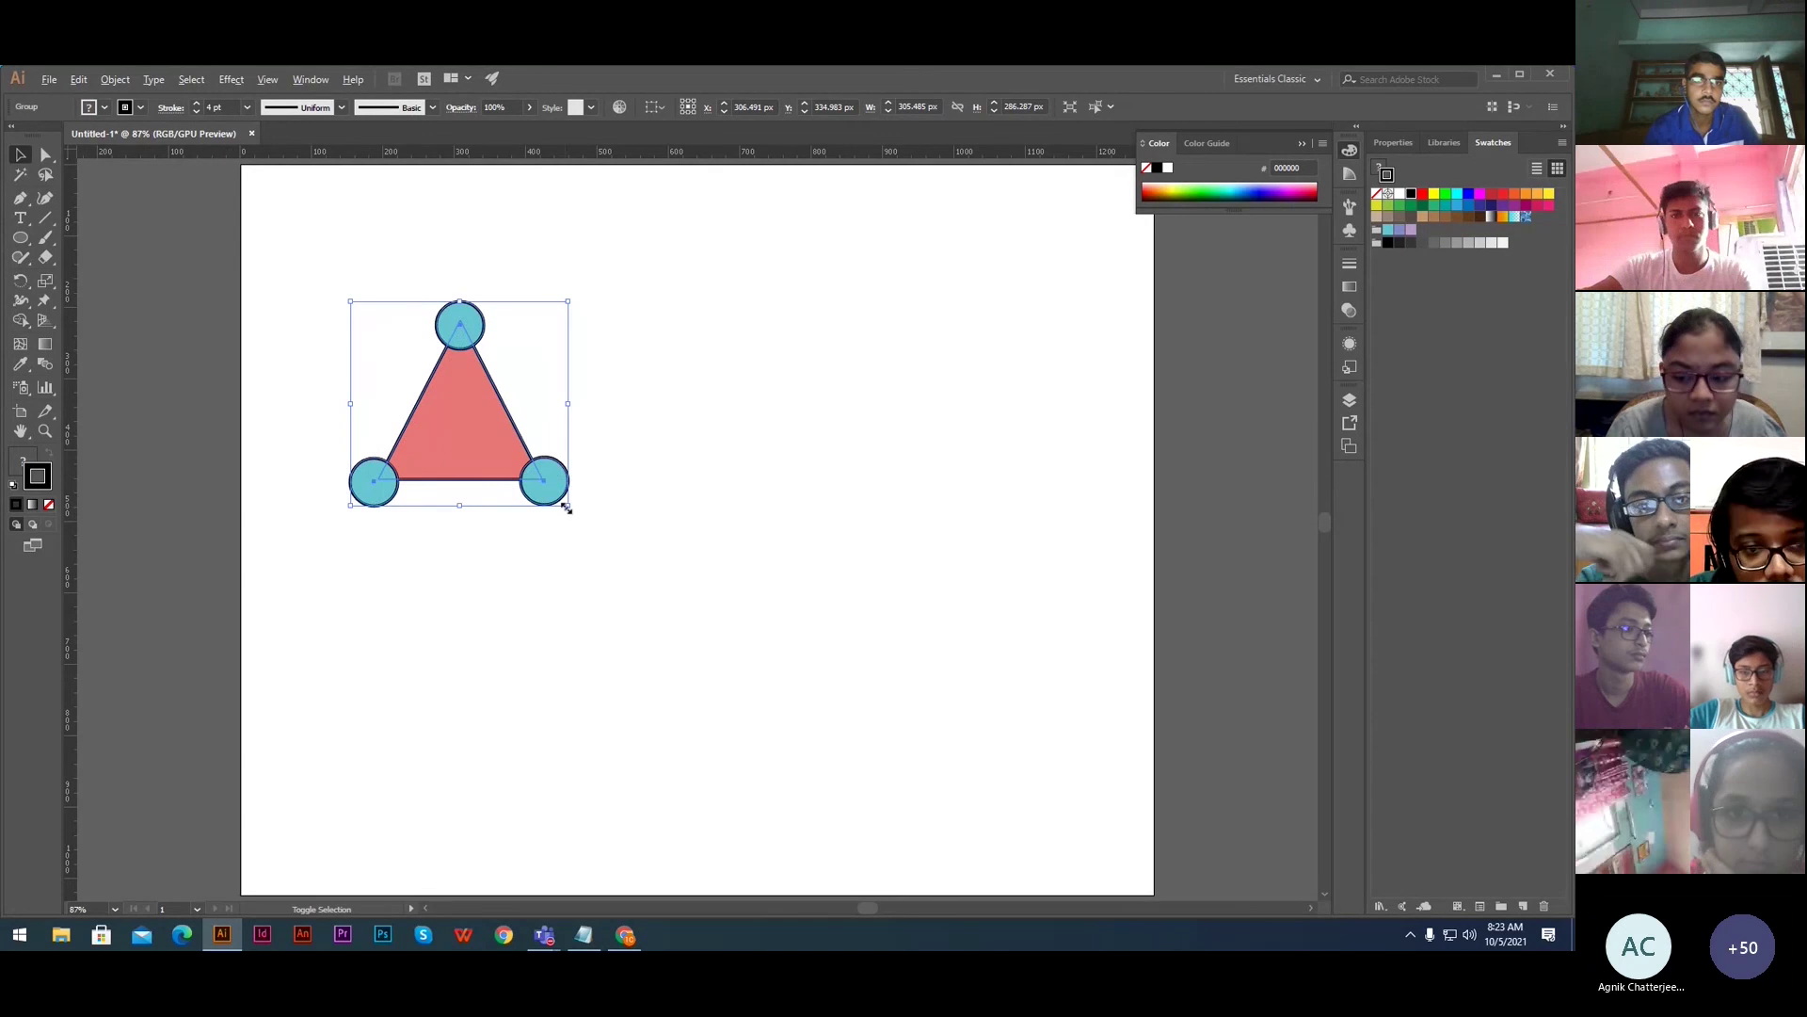
drag(568, 505, 529, 480)
- Move the group into the artboard's upper-left corner and nudge it sideways to about X 98 px
drag(456, 392, 313, 217)
ctrl+click(369, 316)
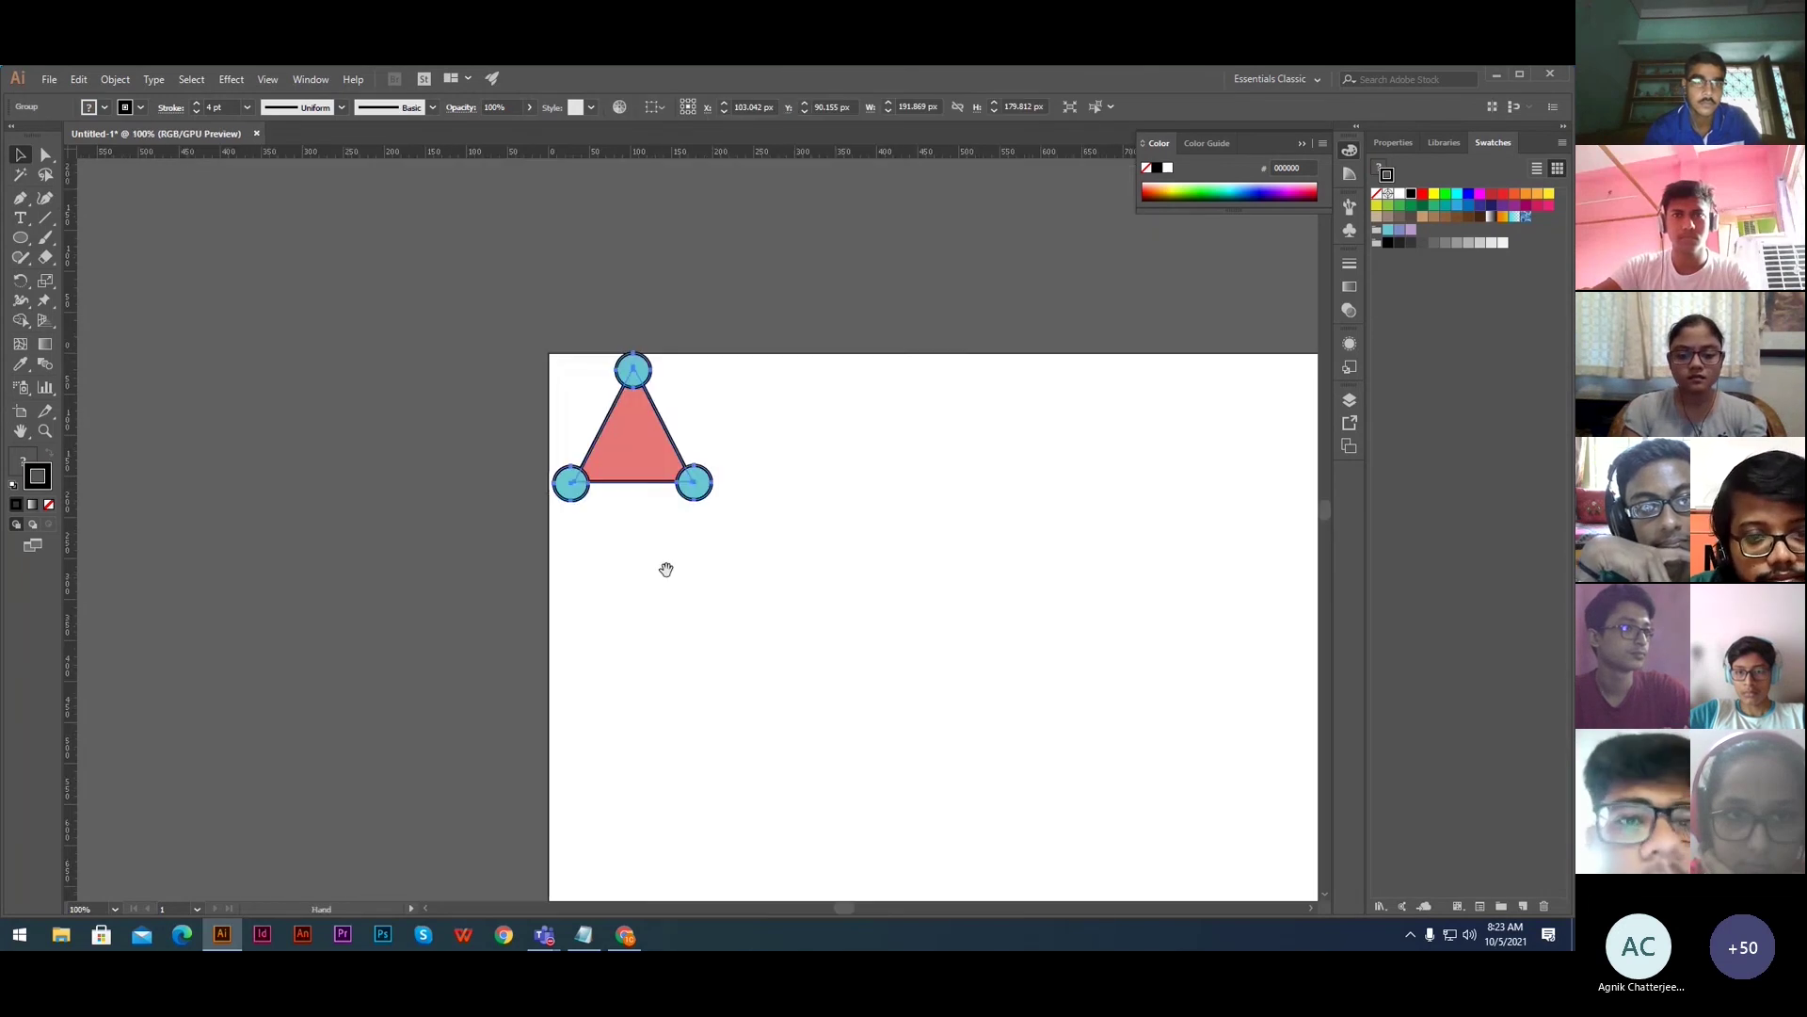
ctrl+click(625, 489)
ctrl+click(635, 447)
drag(772, 560, 577, 520)
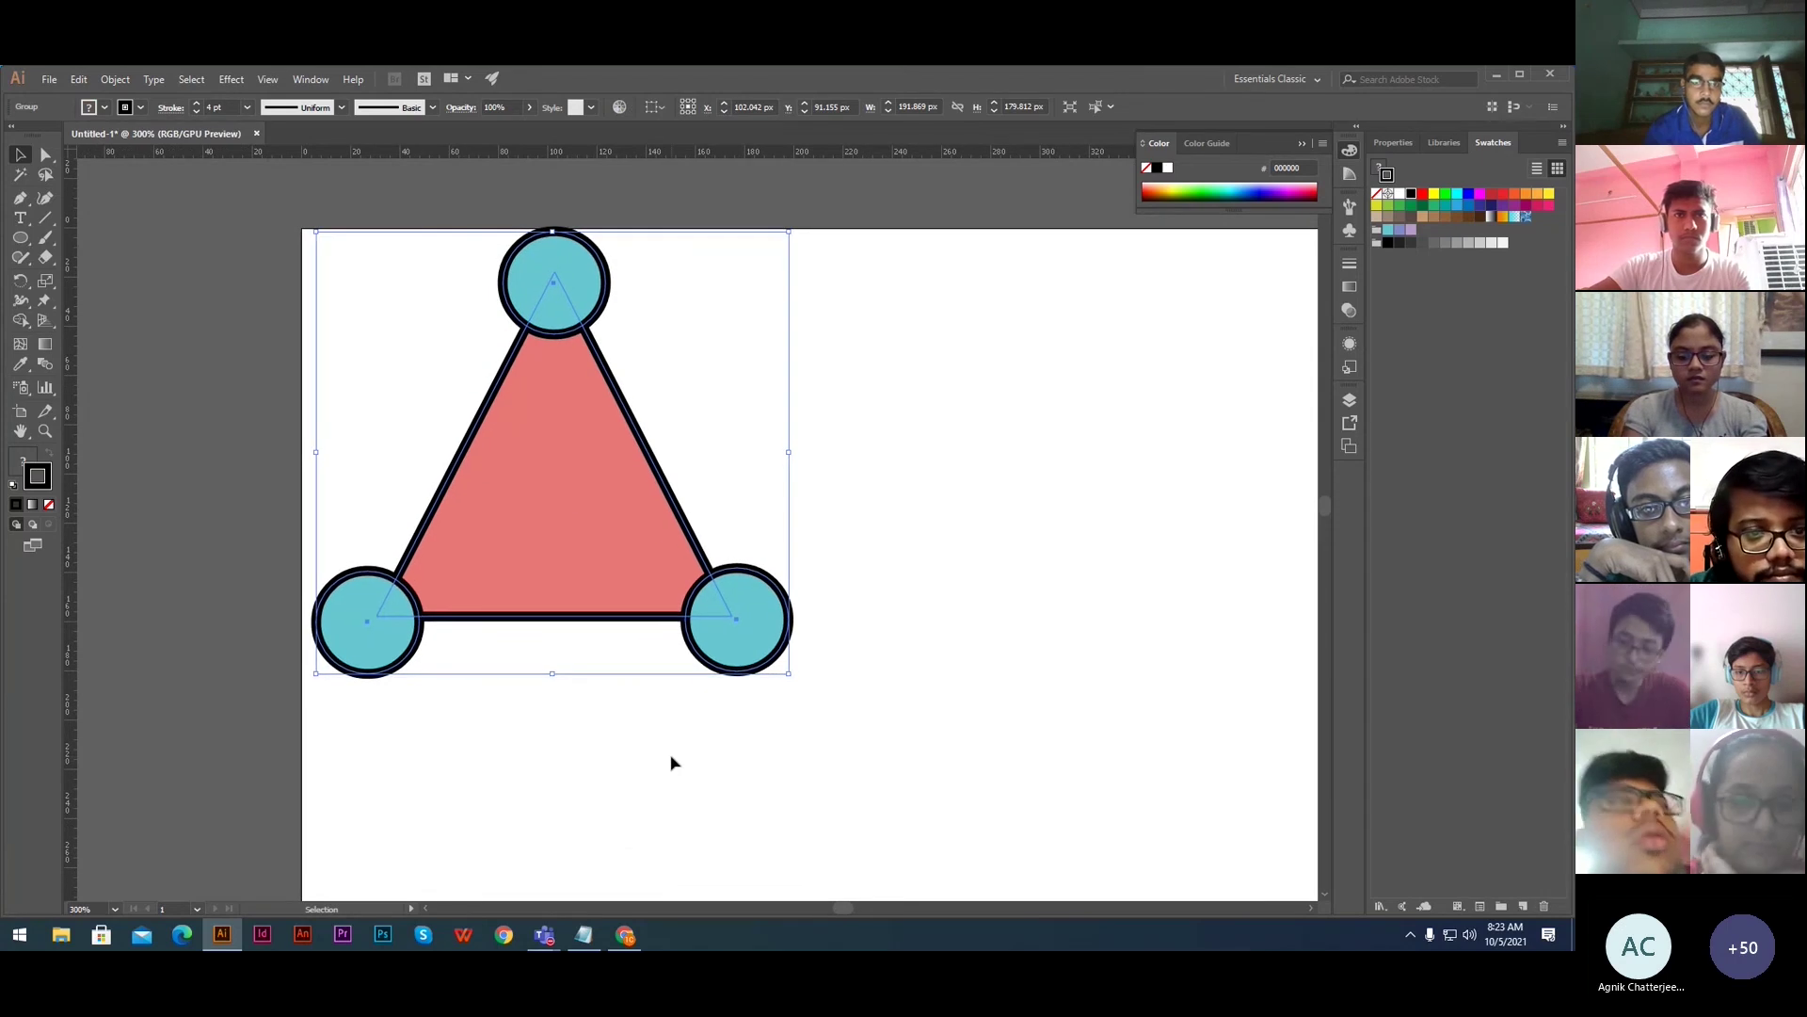
key(Right)
key(Left)
key(Left)
key(Left)
key(Left)
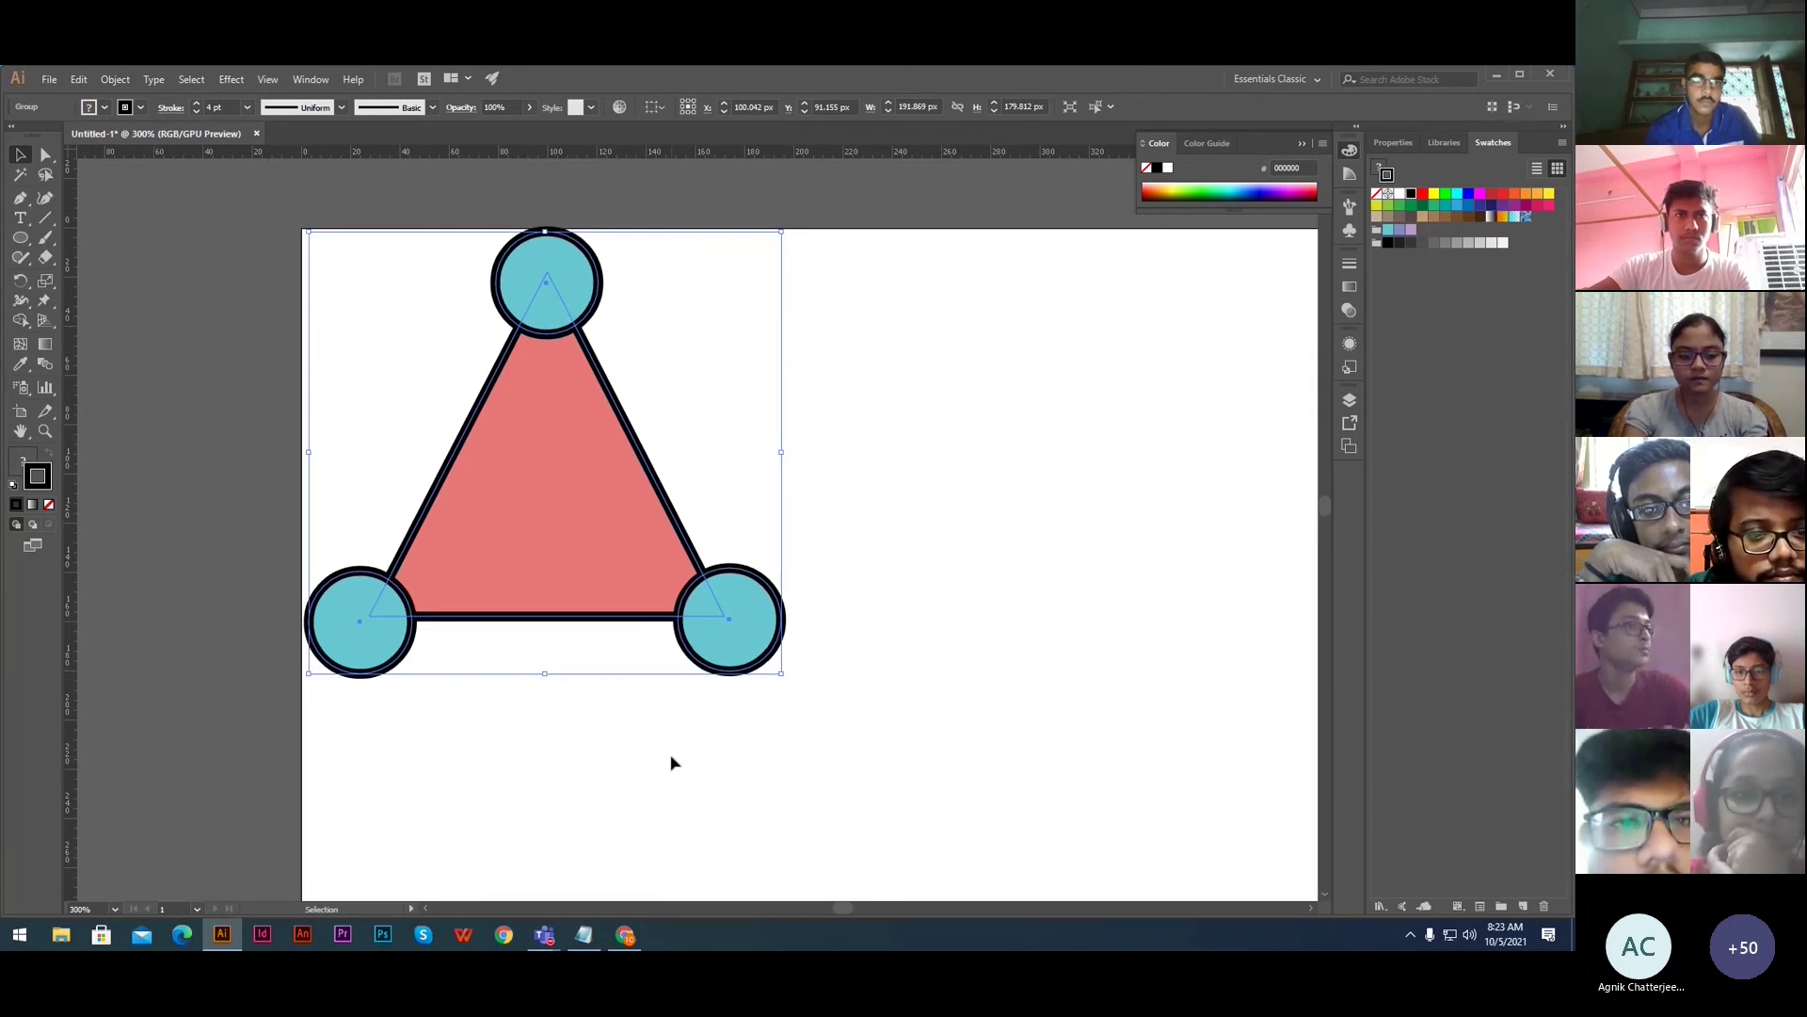
click(681, 743)
- Fine-tune the group's vertical position to about Y 92 px so the top circle's outline meets the artboard's upper edge
ctrl+click(563, 339)
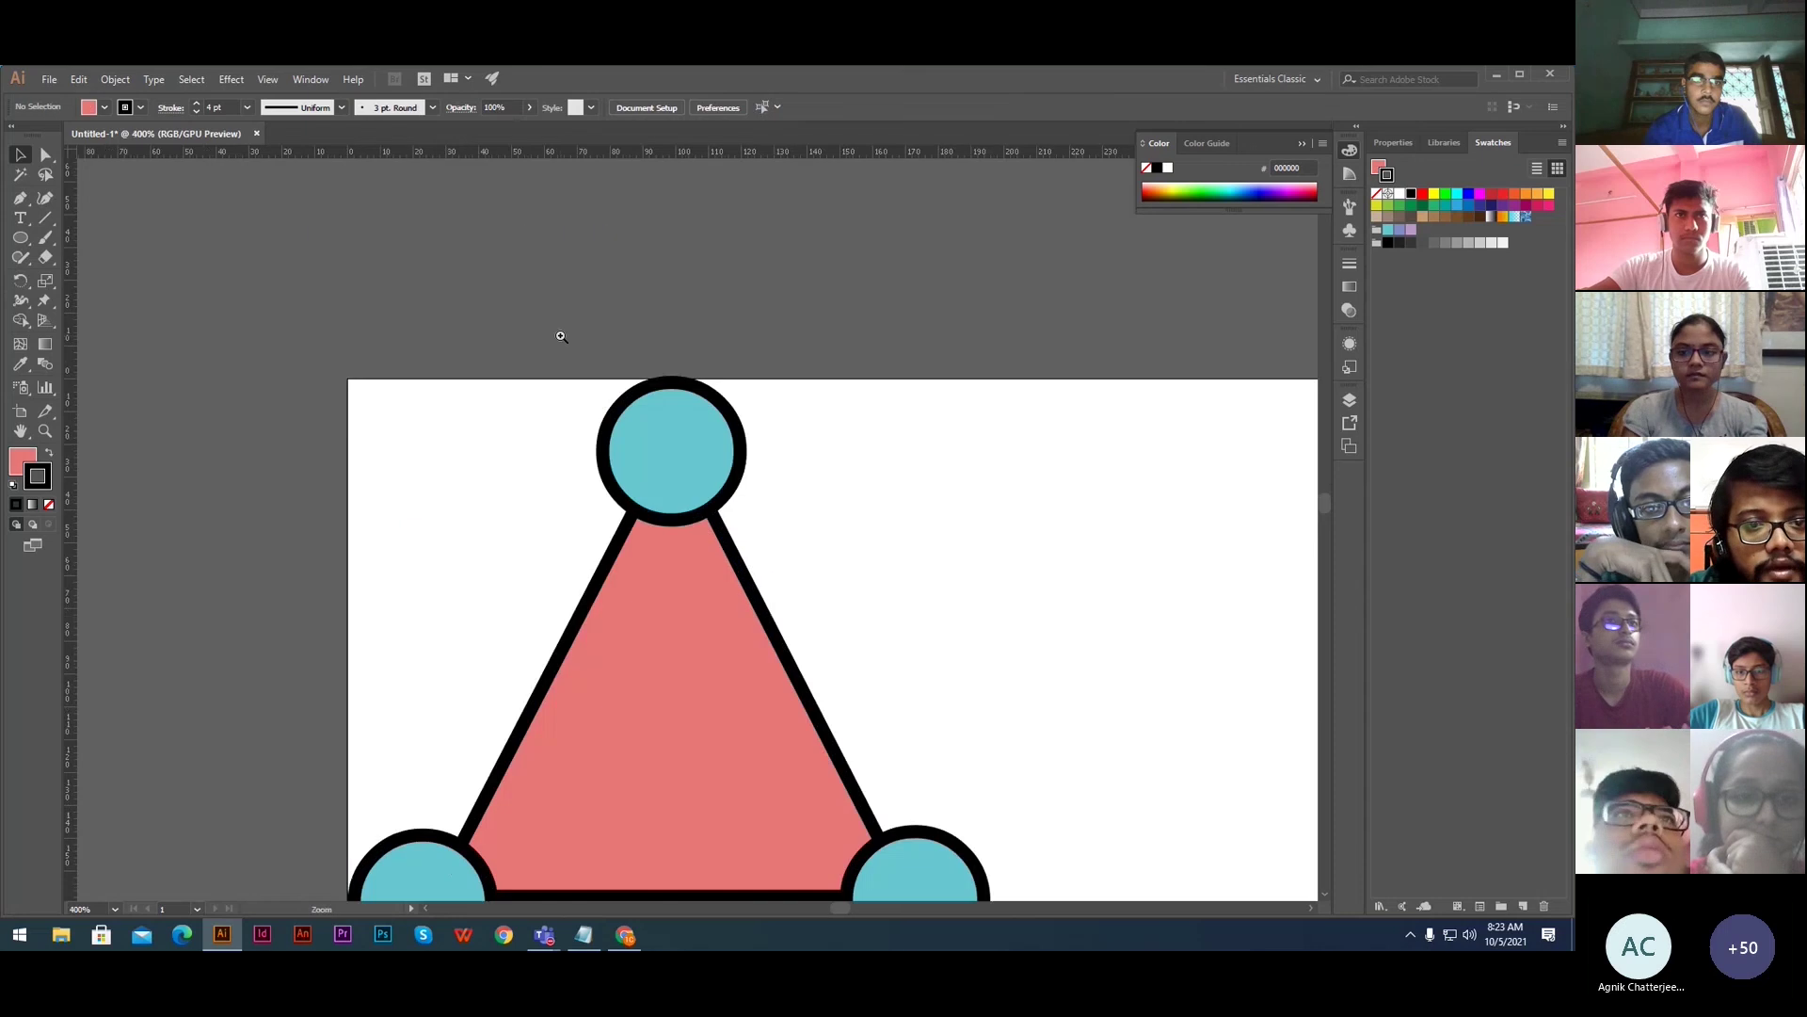
ctrl+click(562, 337)
ctrl+click(894, 653)
ctrl+click(892, 652)
ctrl+click(518, 345)
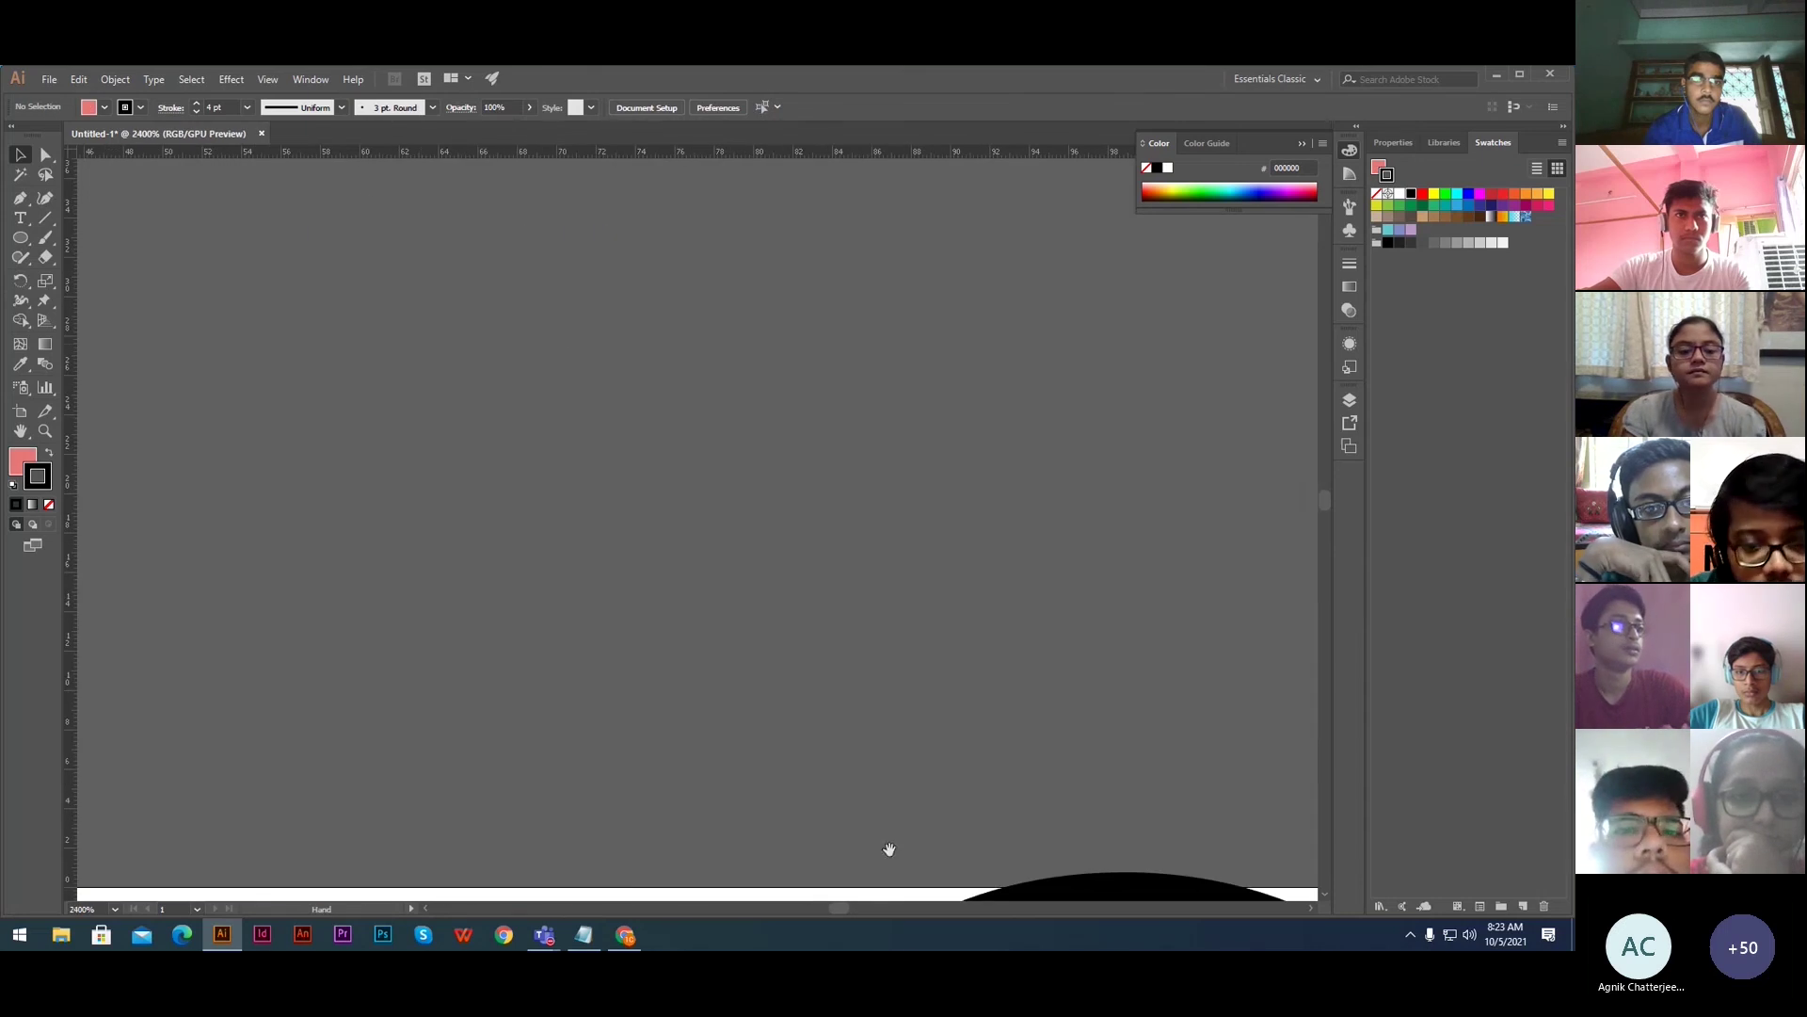
drag(890, 850, 131, 351)
click(376, 658)
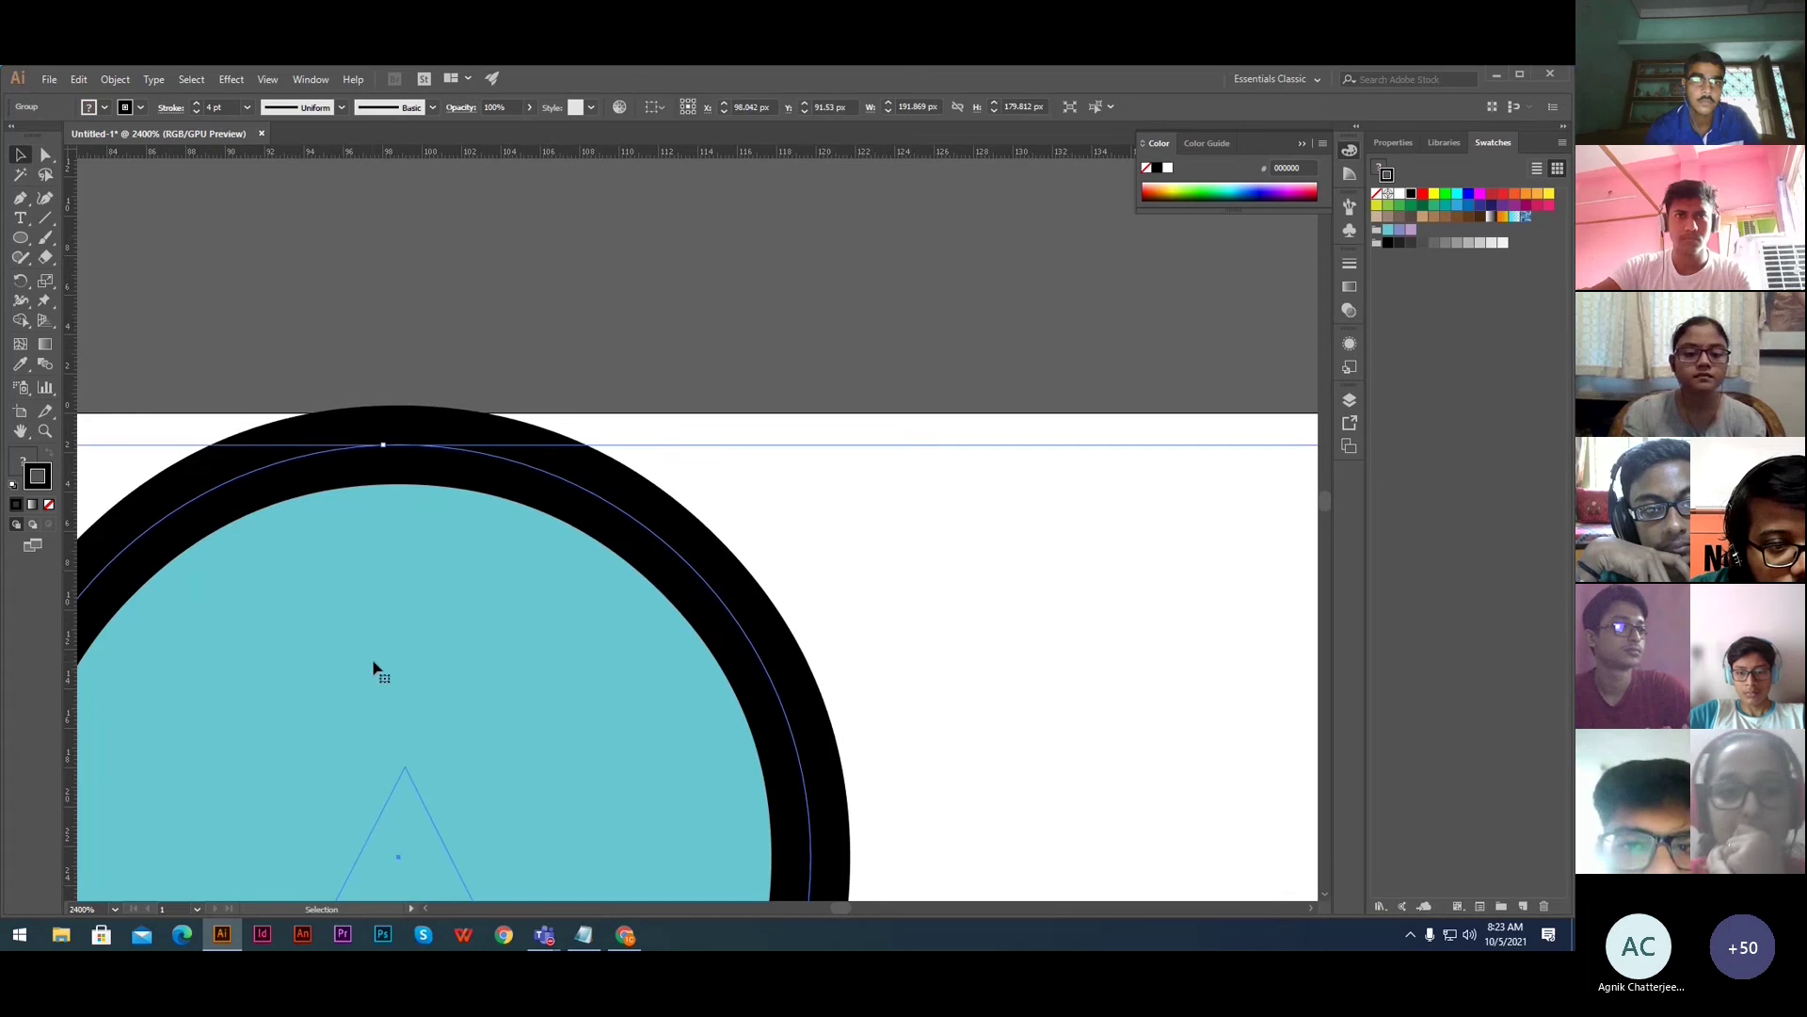
key(a)
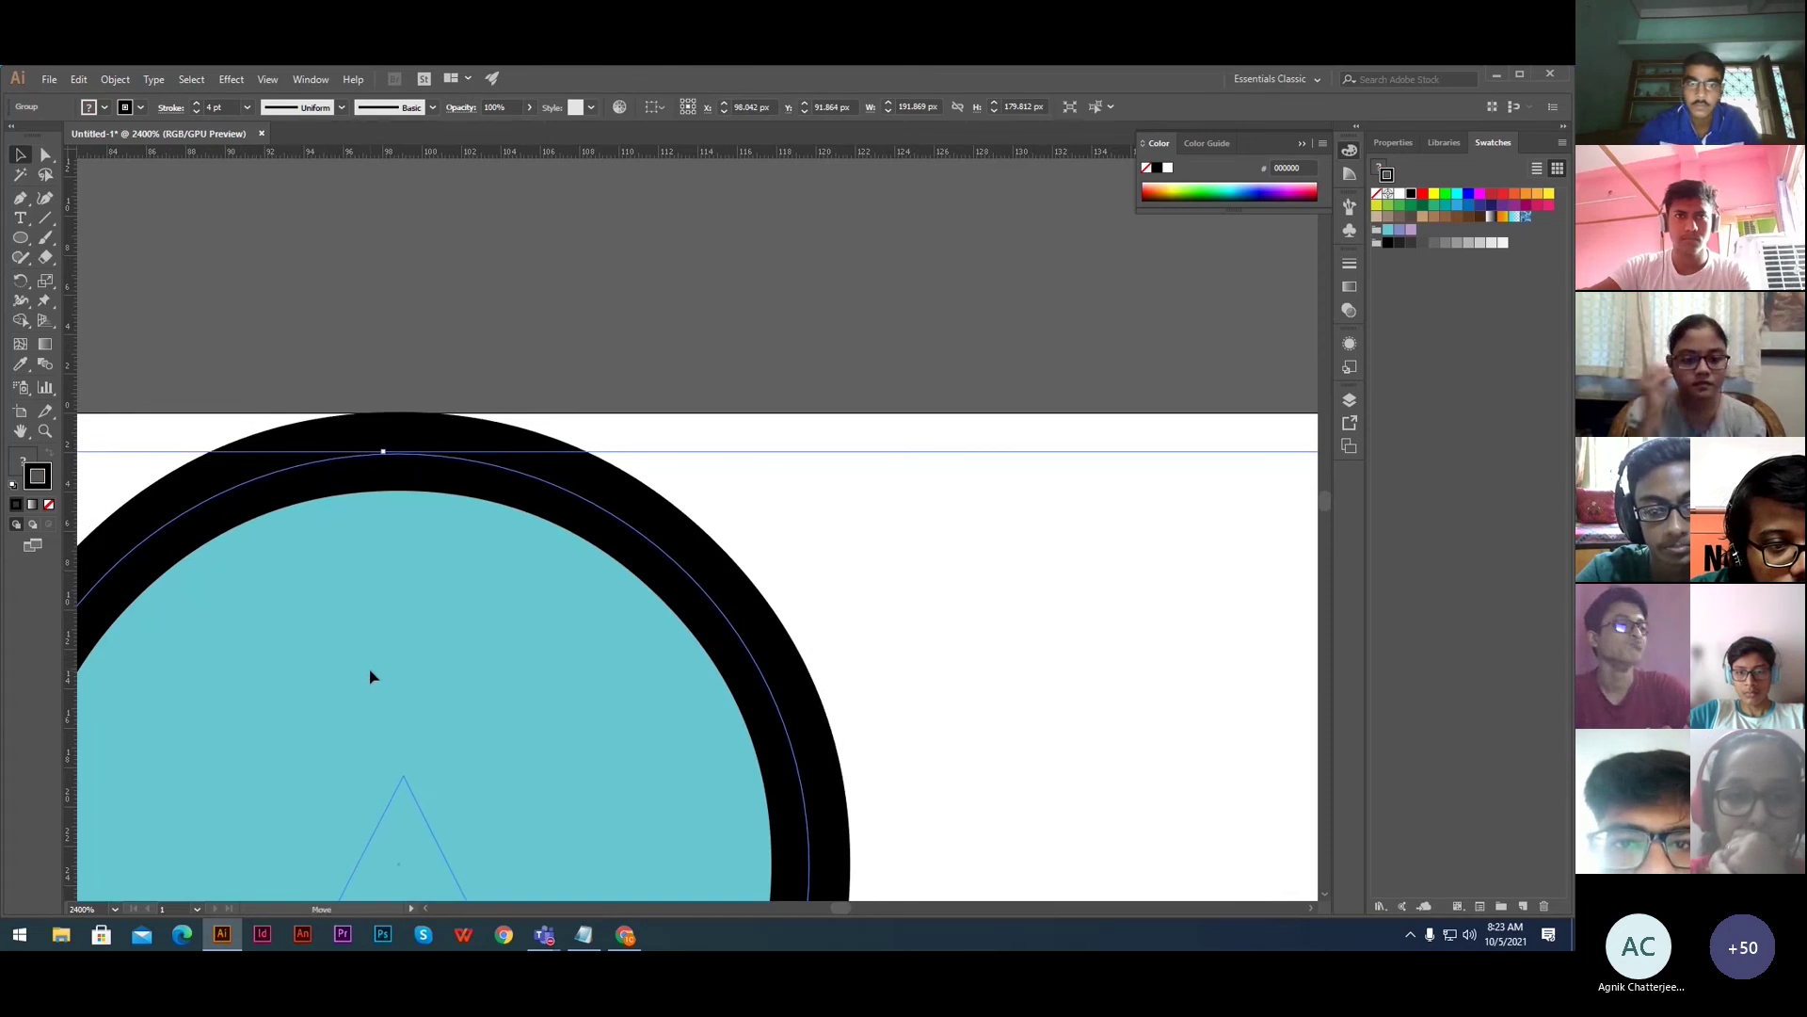
click(1143, 576)
key(ctrl+0)
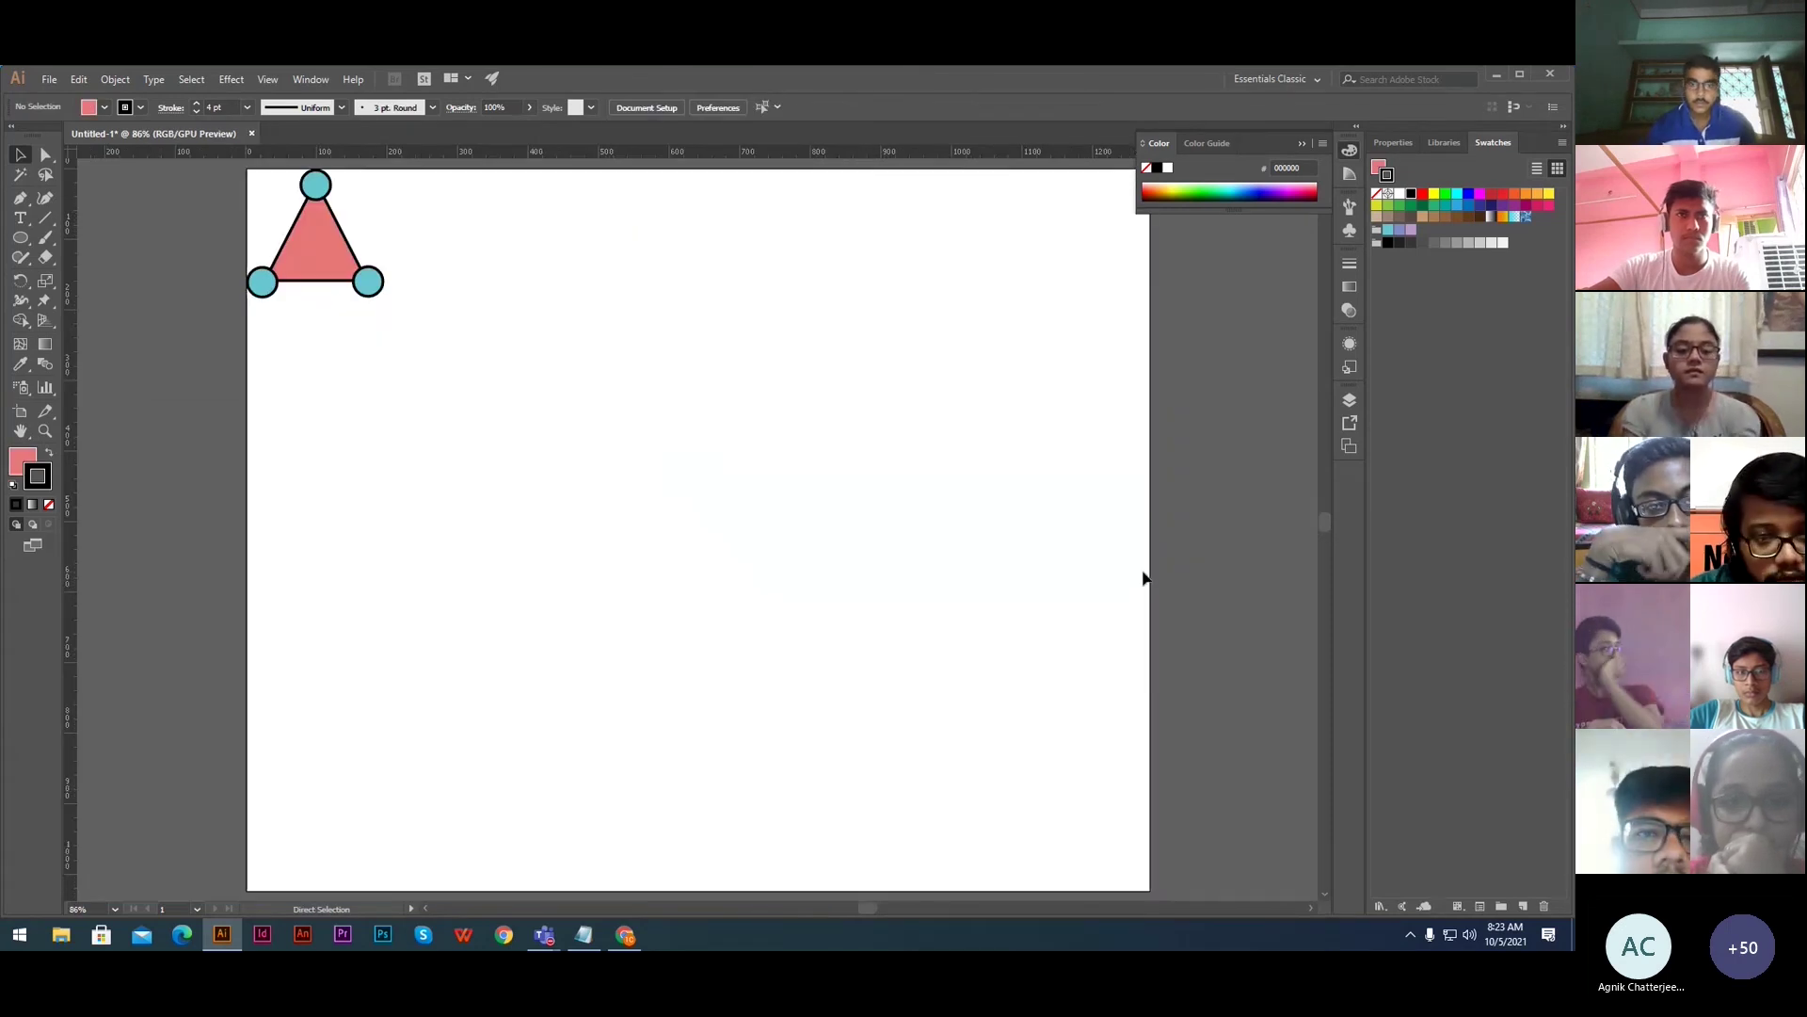
- Duplicate the group horizontally by 150 px so the copy's lower-left circle covers the original's lower-right circle
ctrl+click(314, 268)
ctrl+click(899, 591)
drag(691, 468, 489, 436)
drag(371, 565, 596, 587)
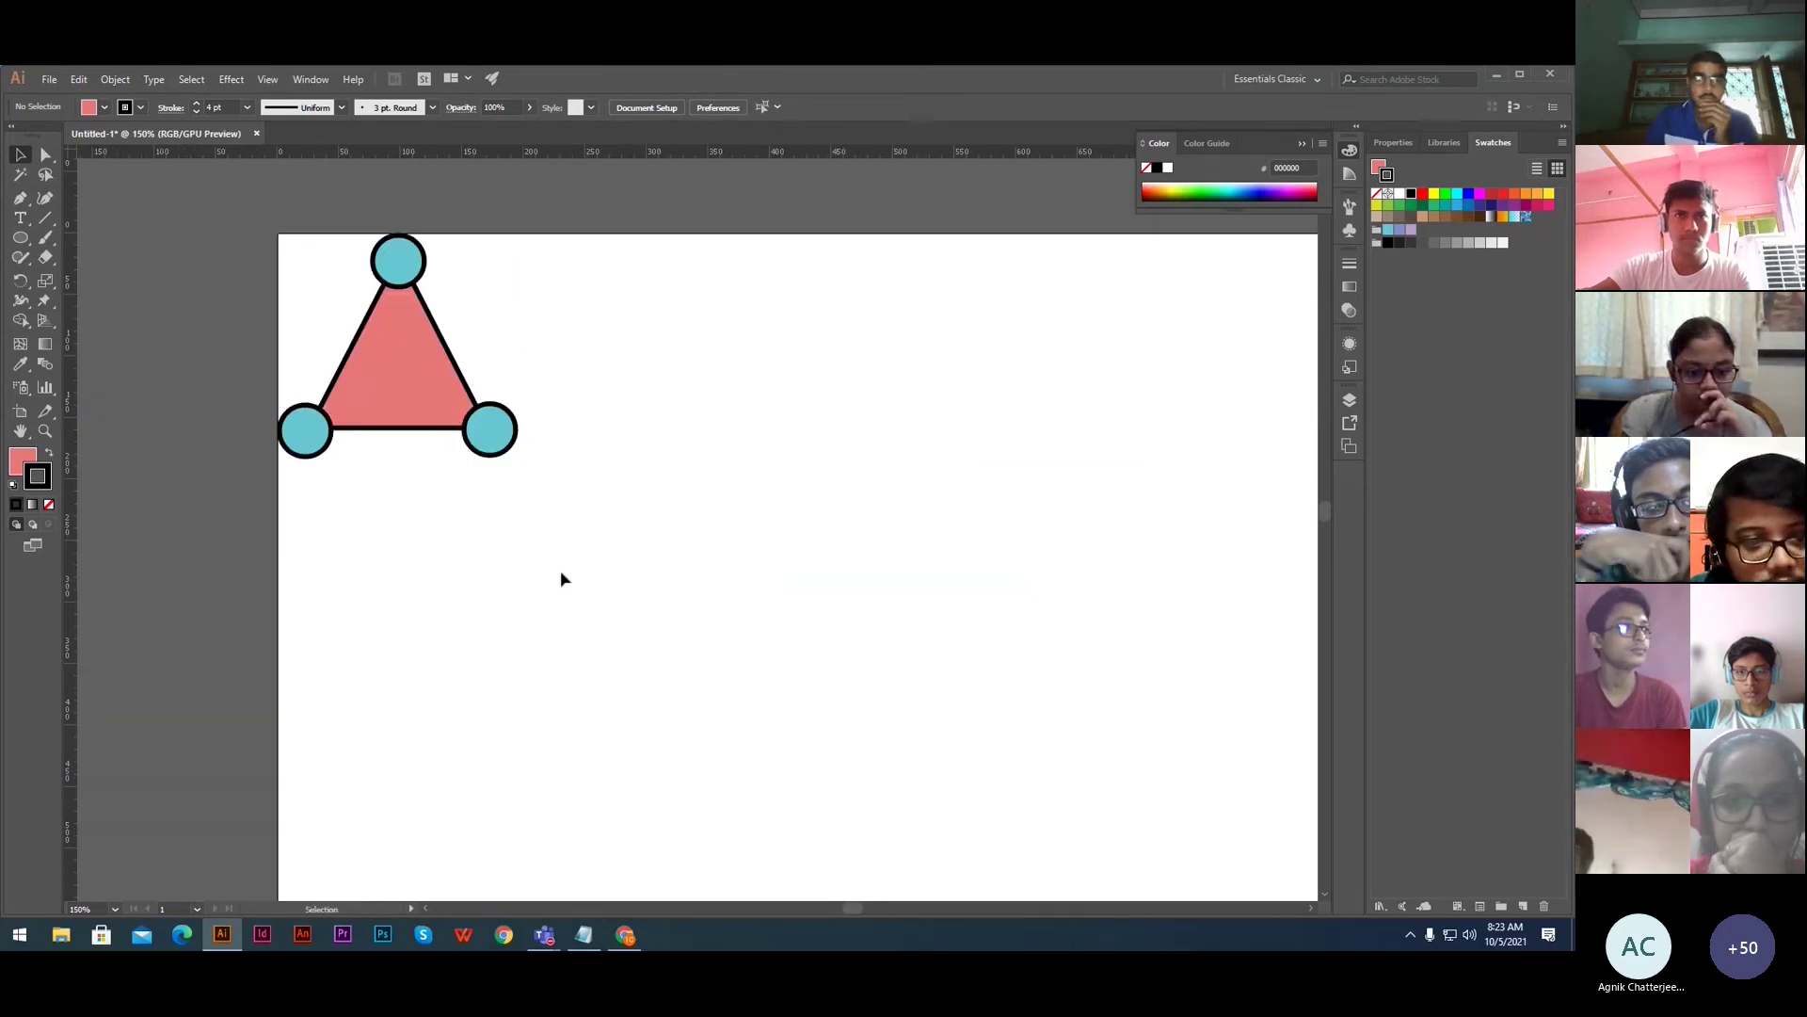
click(450, 390)
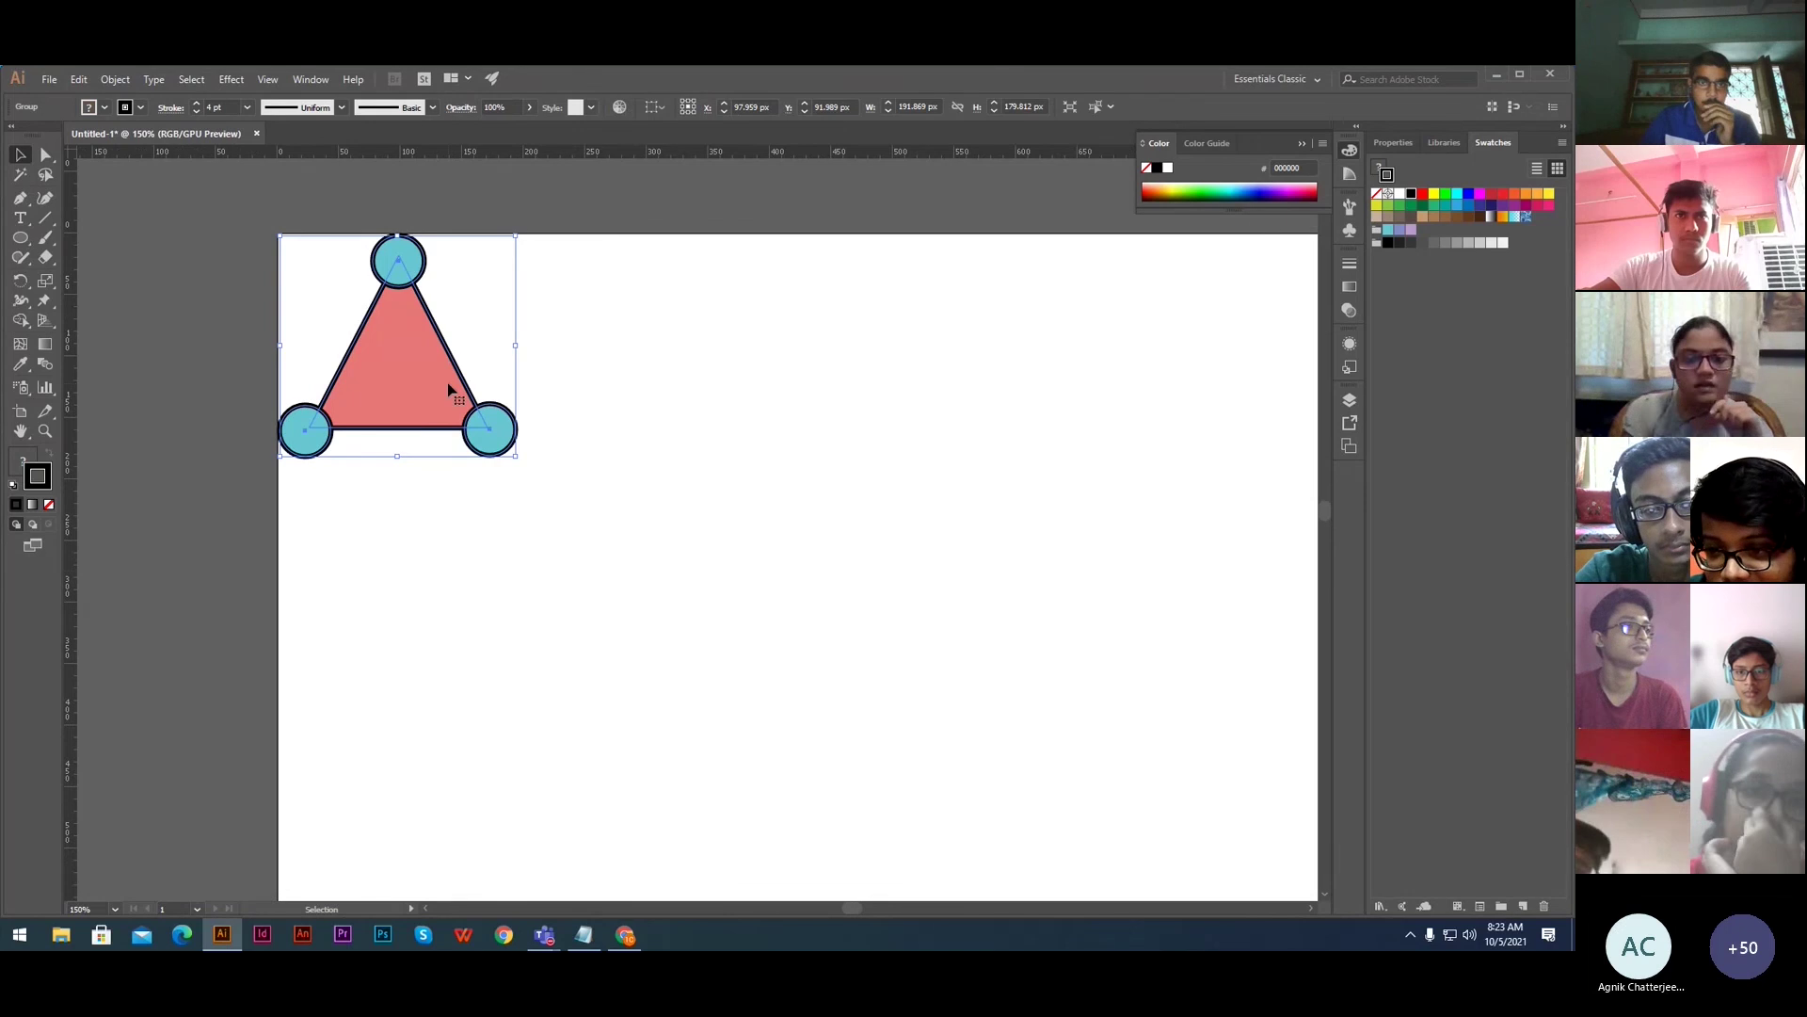
drag(561, 633, 472, 706)
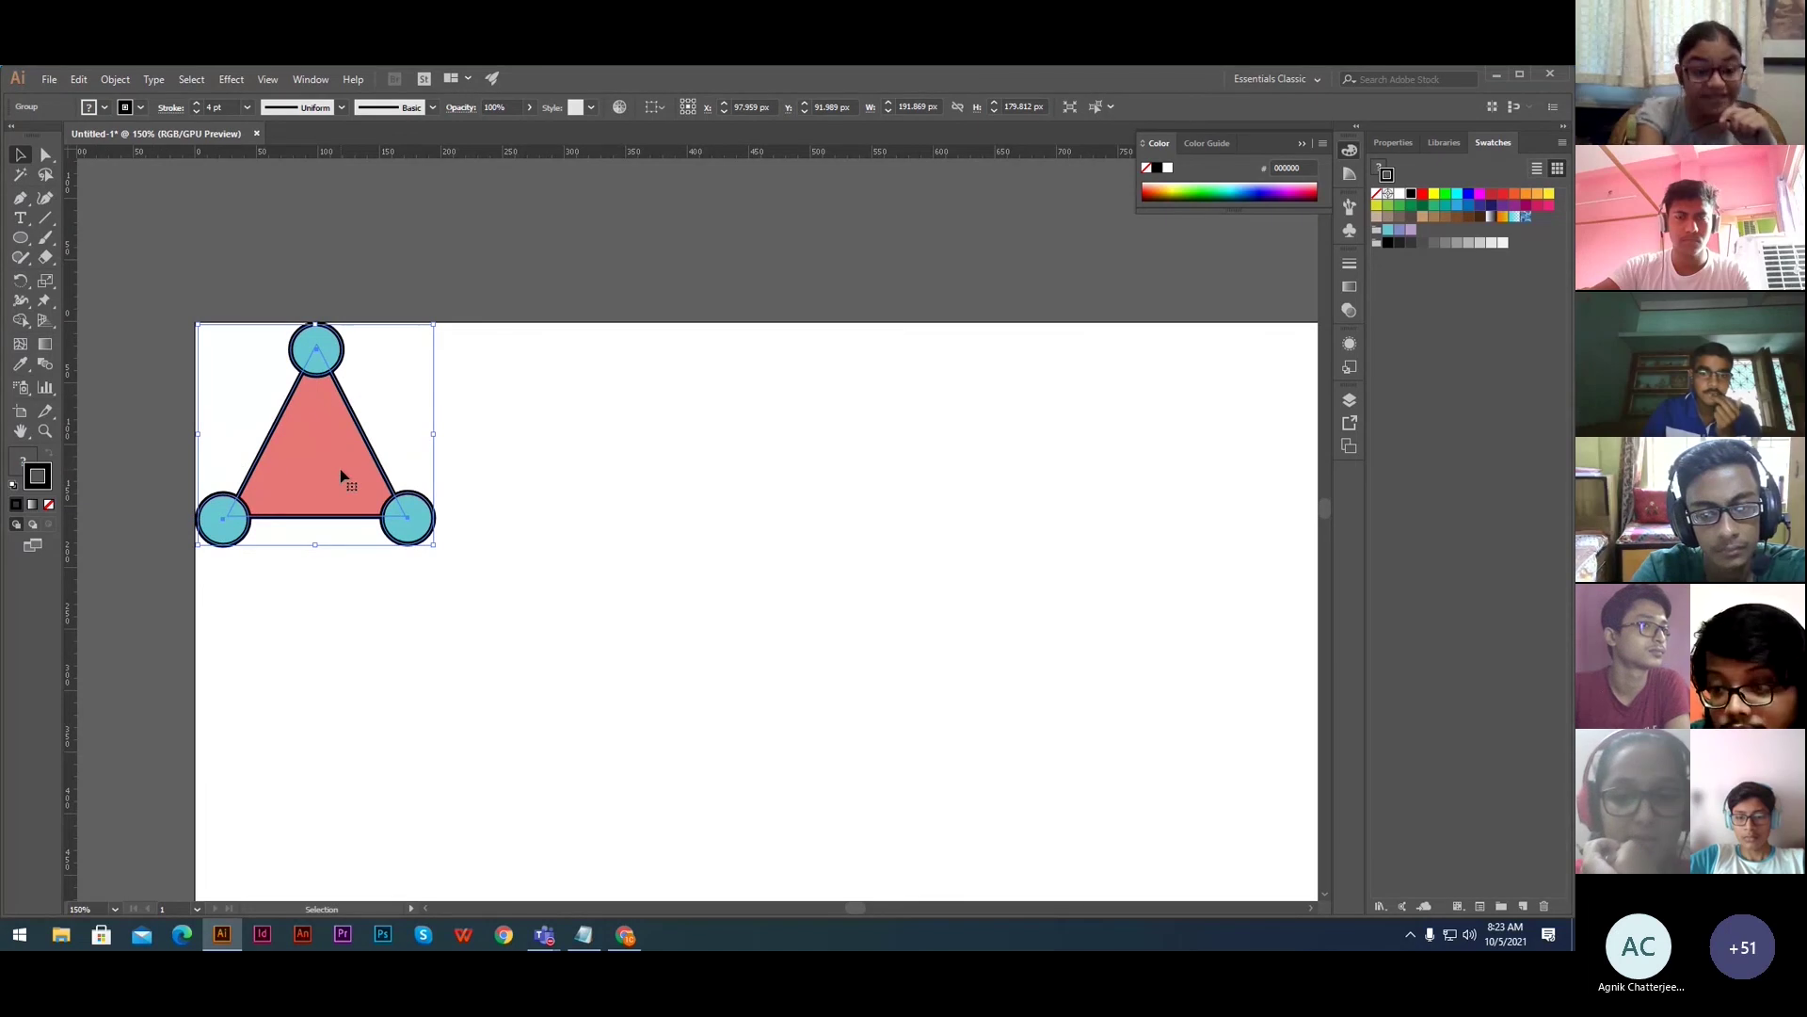
drag(341, 475, 526, 468)
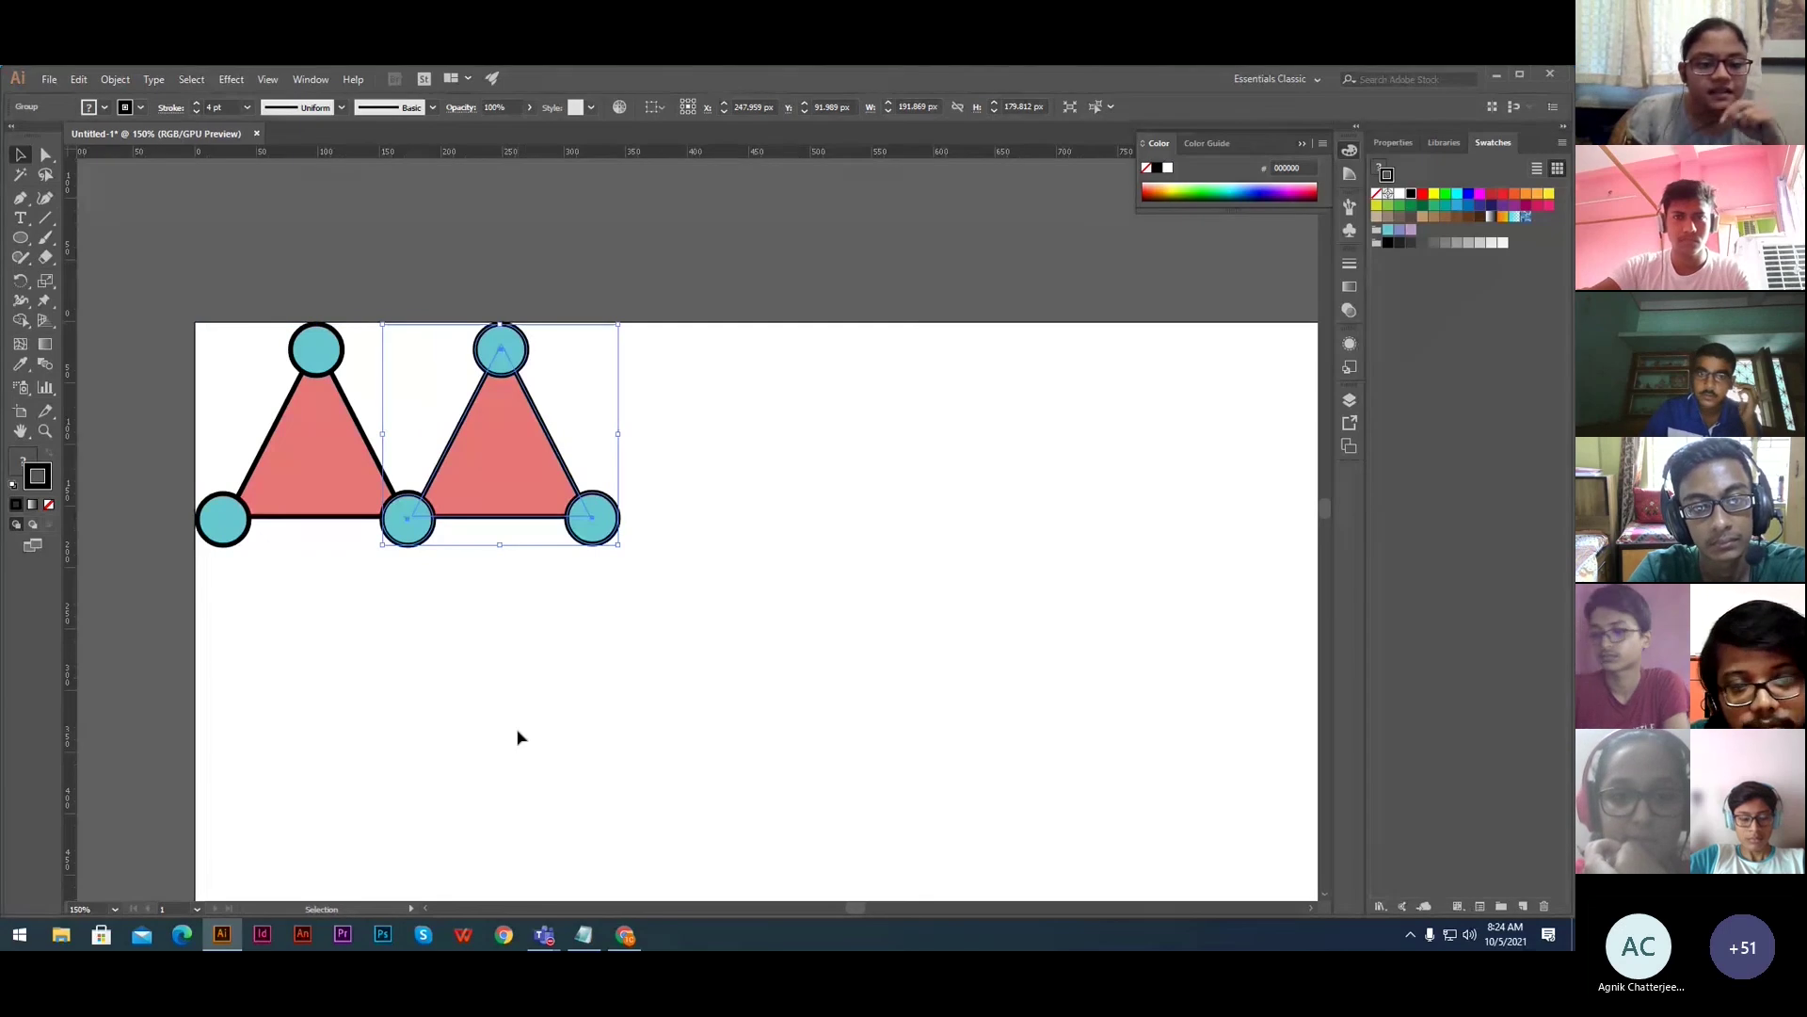
- Repeat the horizontal duplication seven more times to extend the row of triangles across the artboard's upper edge
key(a)
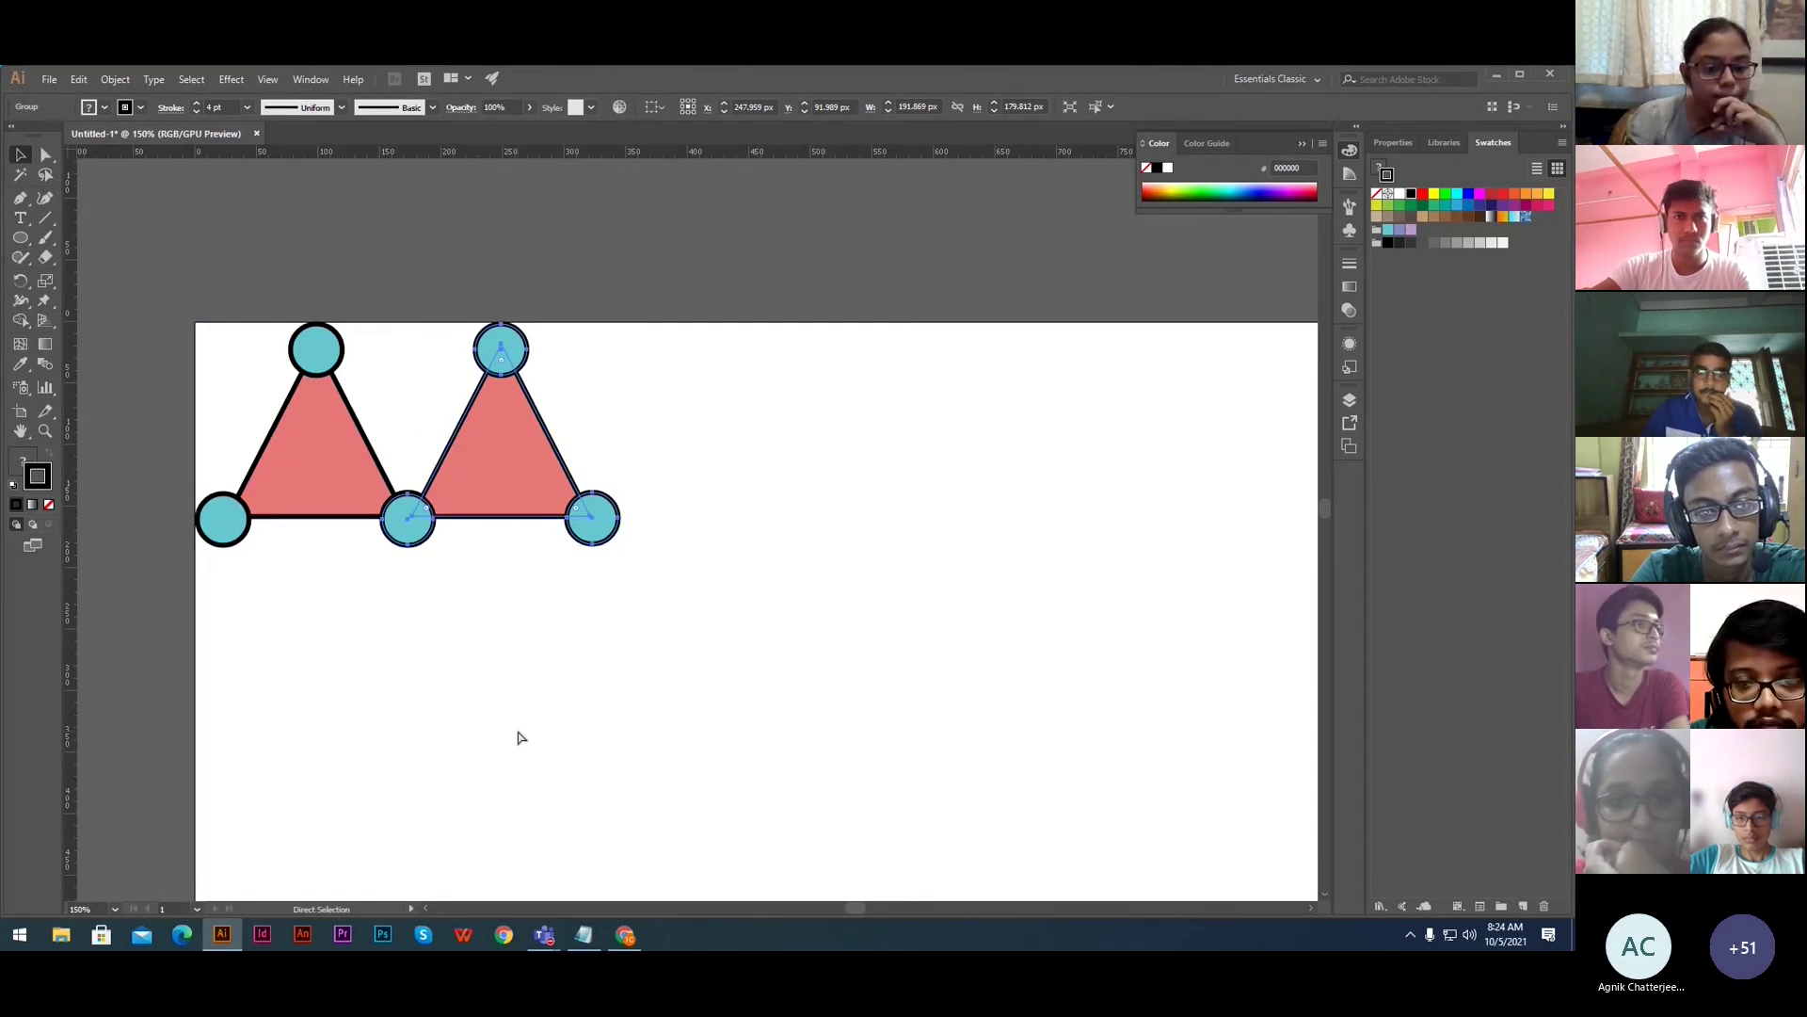
key(ctrl+d)
key(ctrl+d)
key(ctrl+d)
key(ctrl+0)
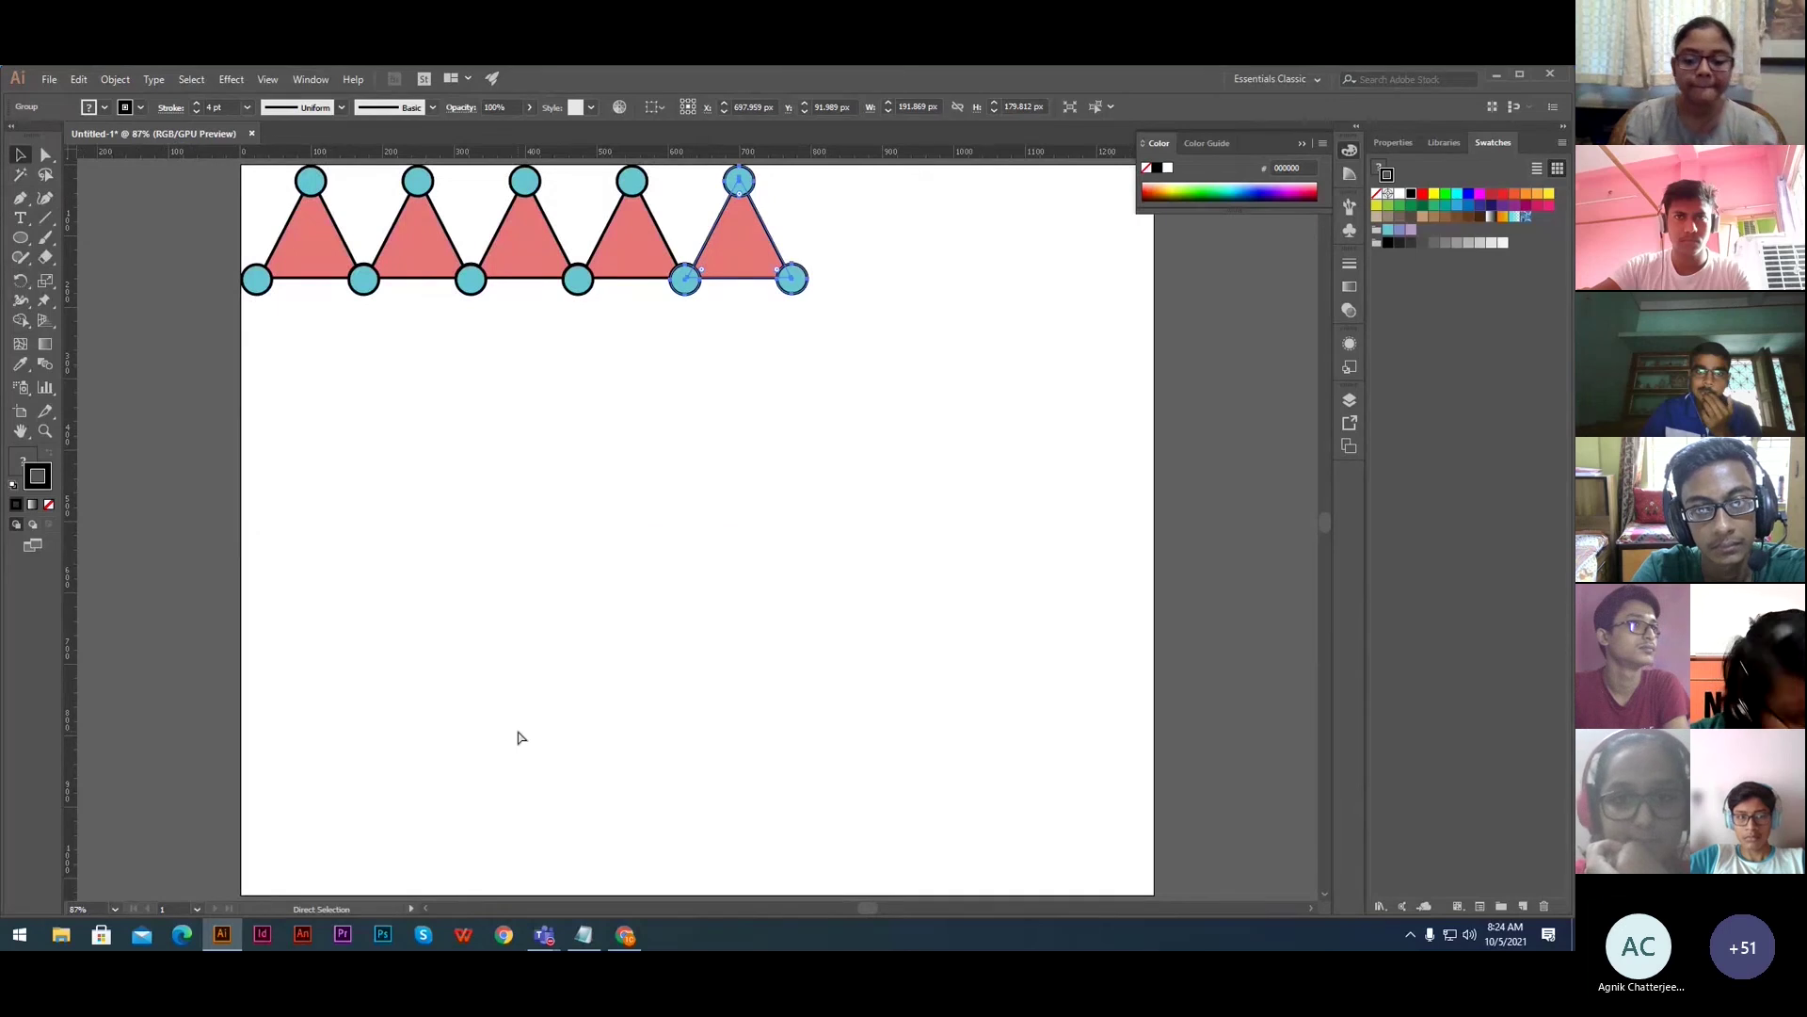
key(ctrl+d)
key(ctrl+d)
key(ctrl+d)
key(ctrl+d)
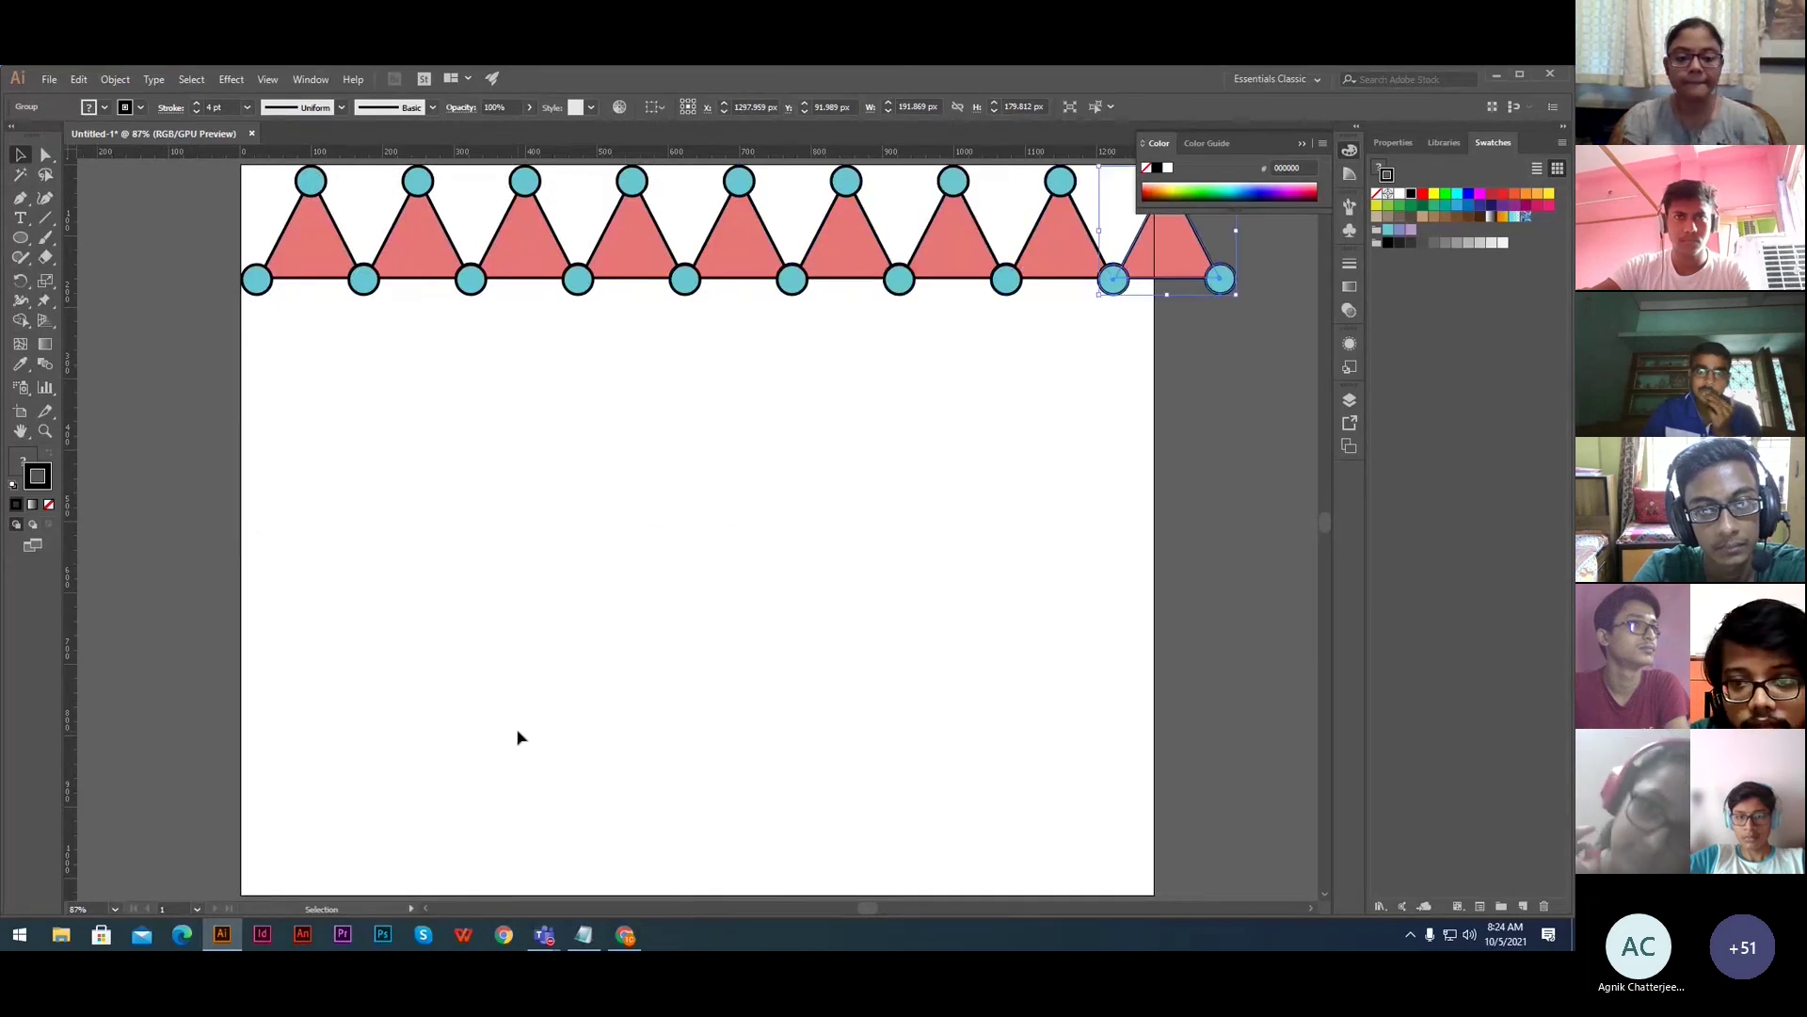
- Delete the last triangle copy that extends past the artboard's right edge
drag(517, 737, 383, 960)
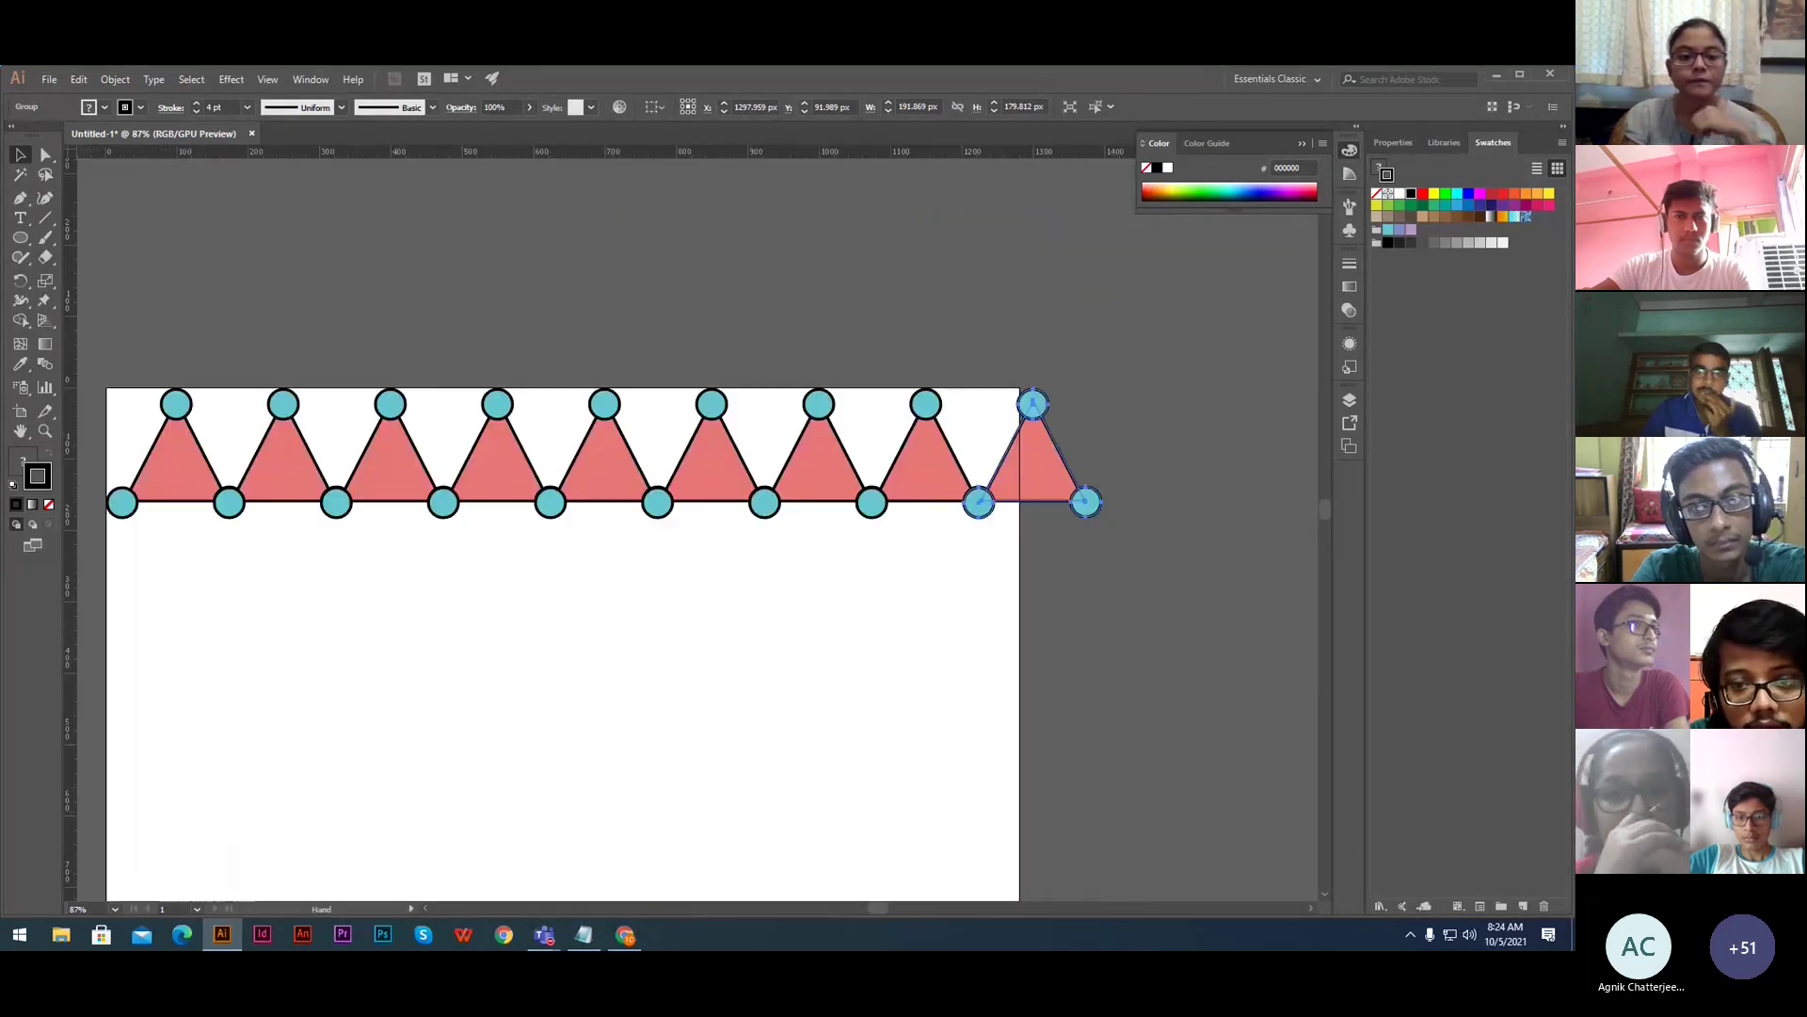
key(Delete)
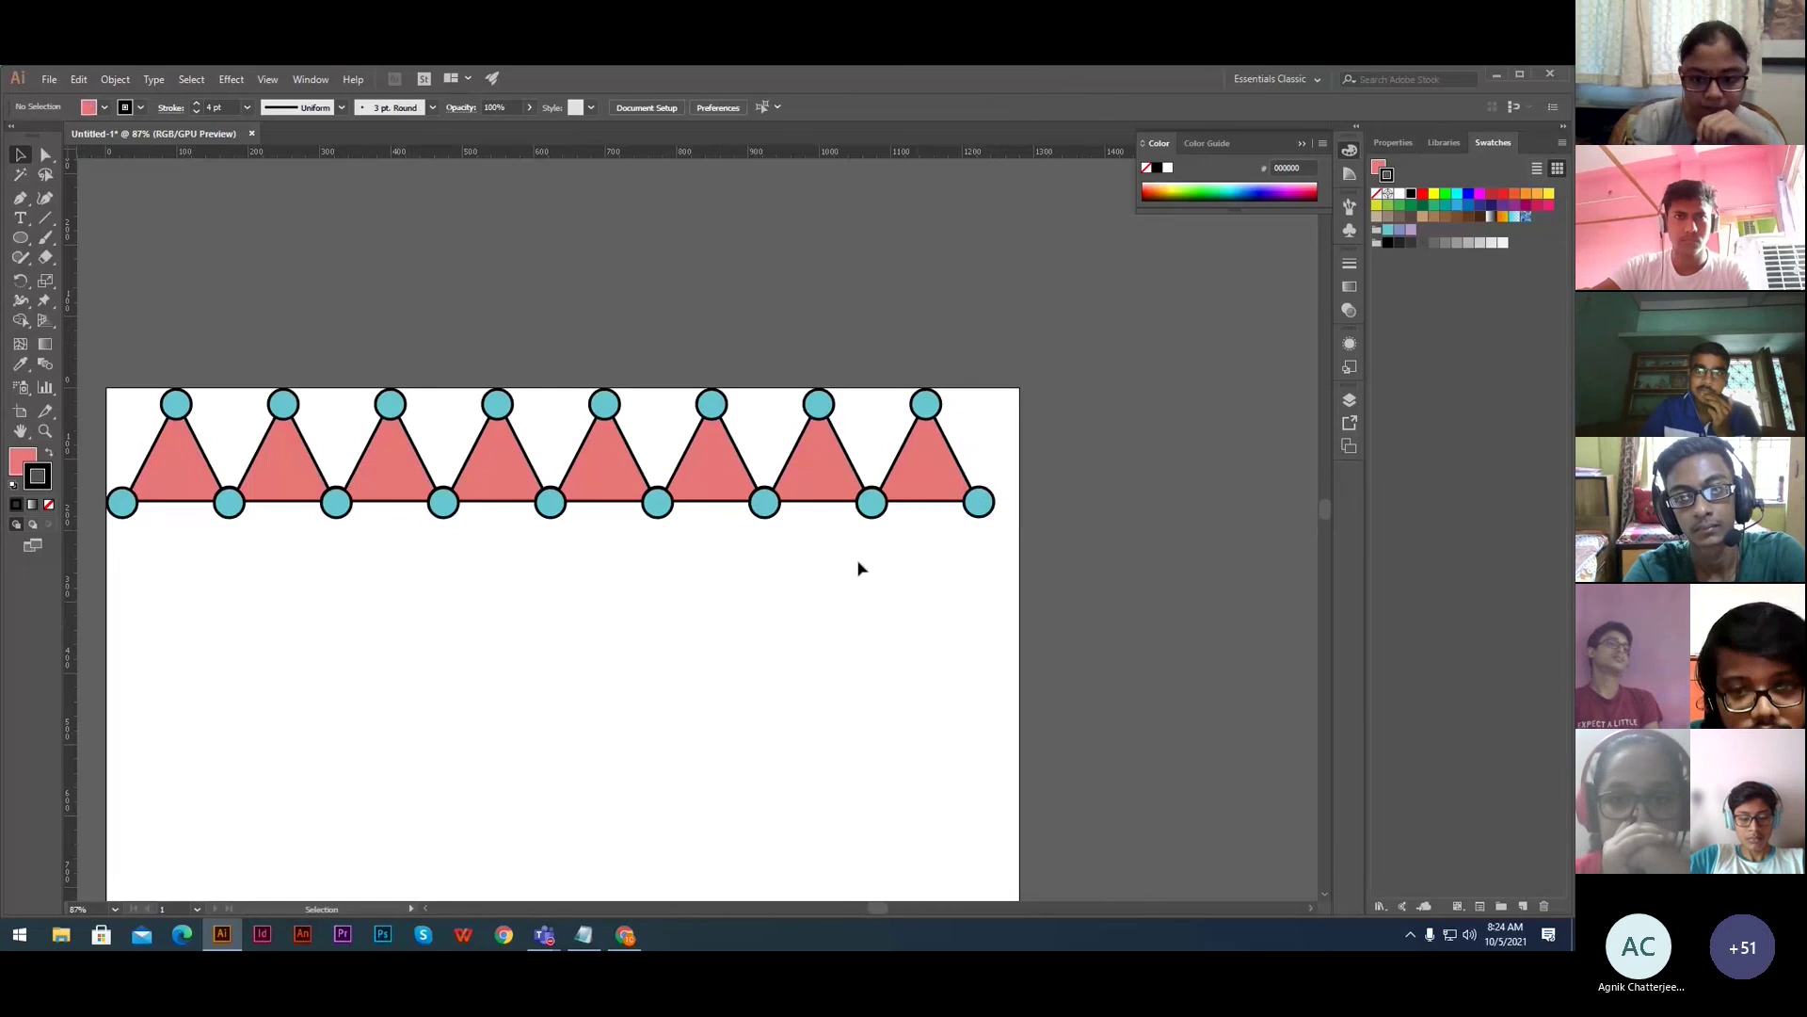
drag(629, 707, 711, 707)
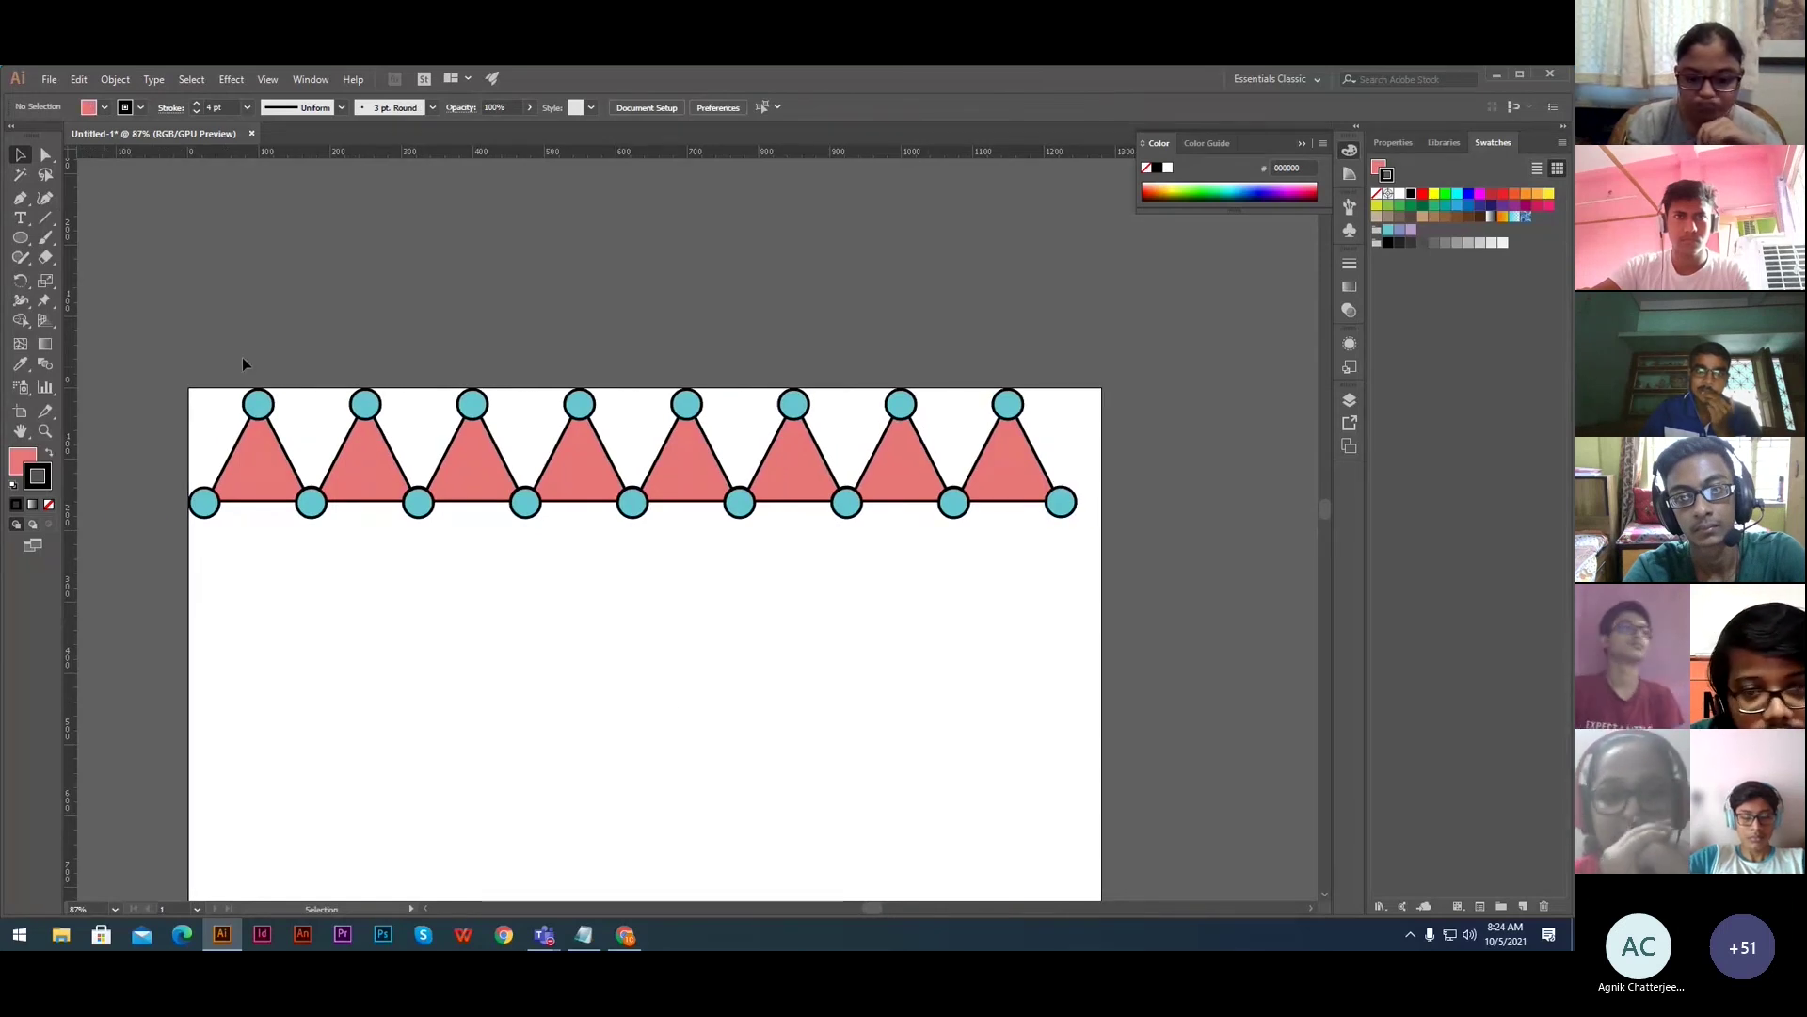
- Group the row of triangles and enlarge it proportionally to span the artboard's width, about 1276 px
drag(242, 363, 1106, 534)
click(1213, 642)
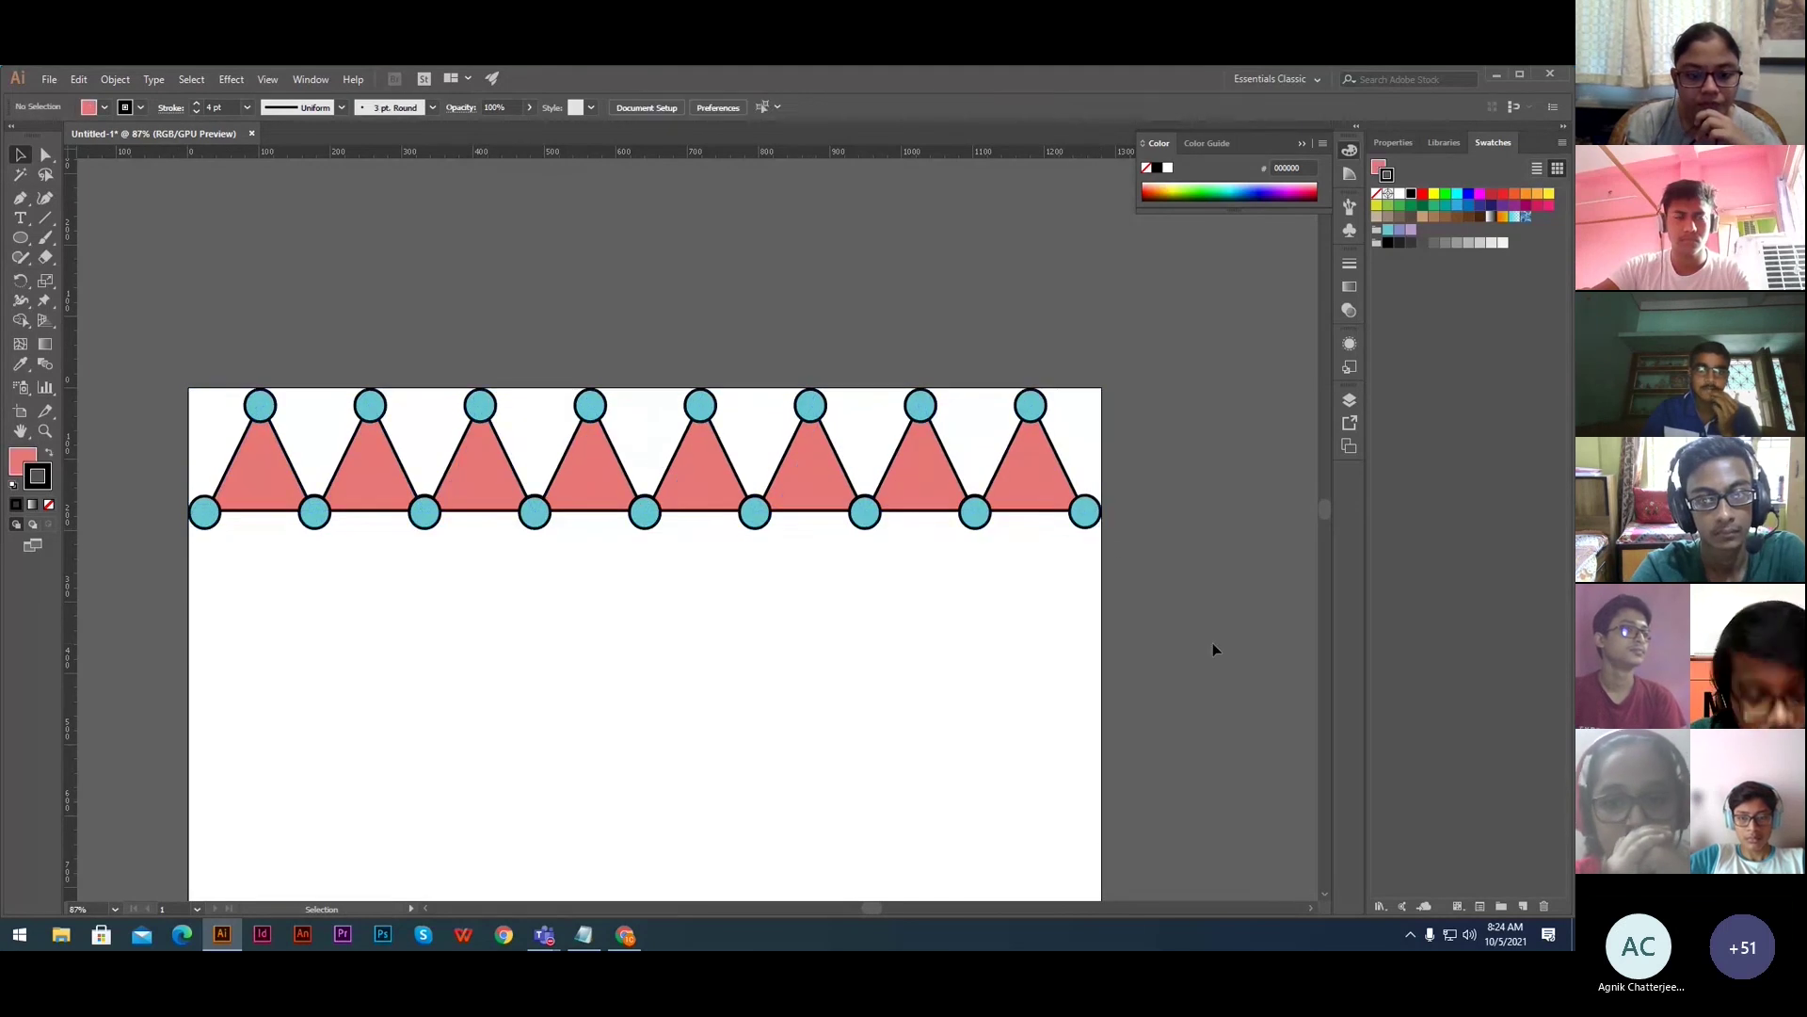
key(ctrl+0)
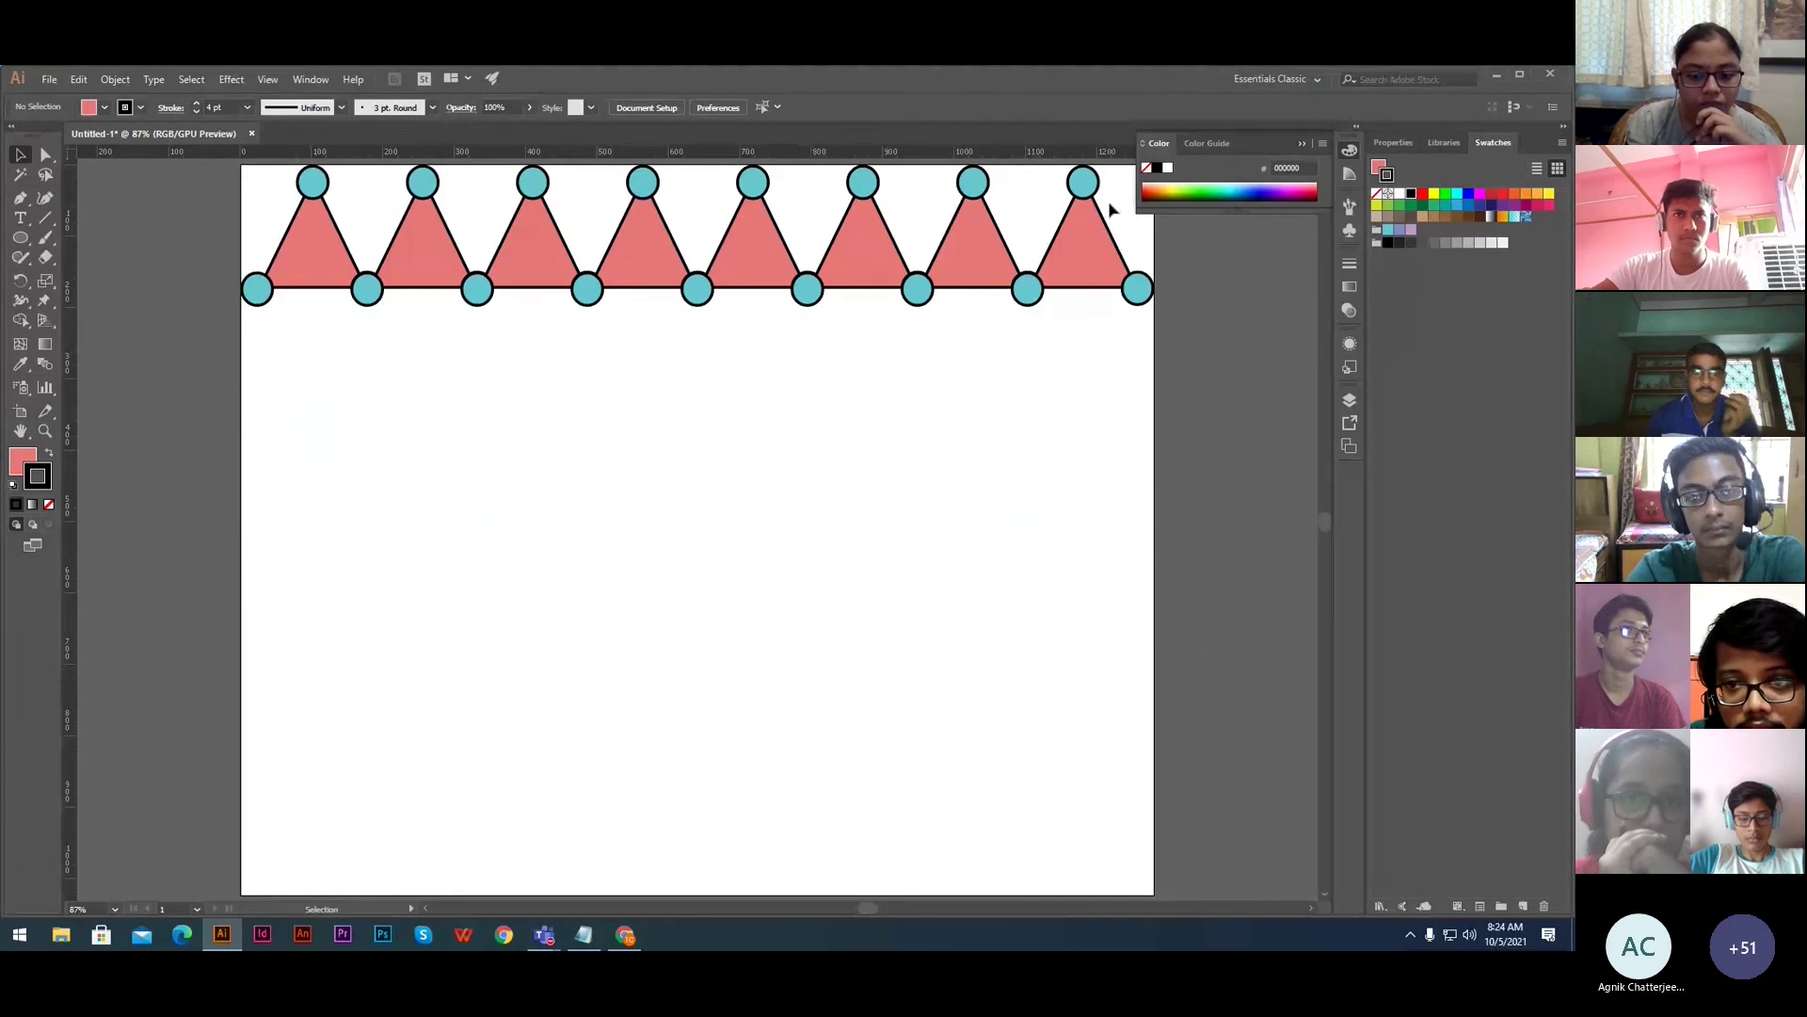
- Try to duplicate the grouped row about 167 px straight down, and undo the copy
click(253, 297)
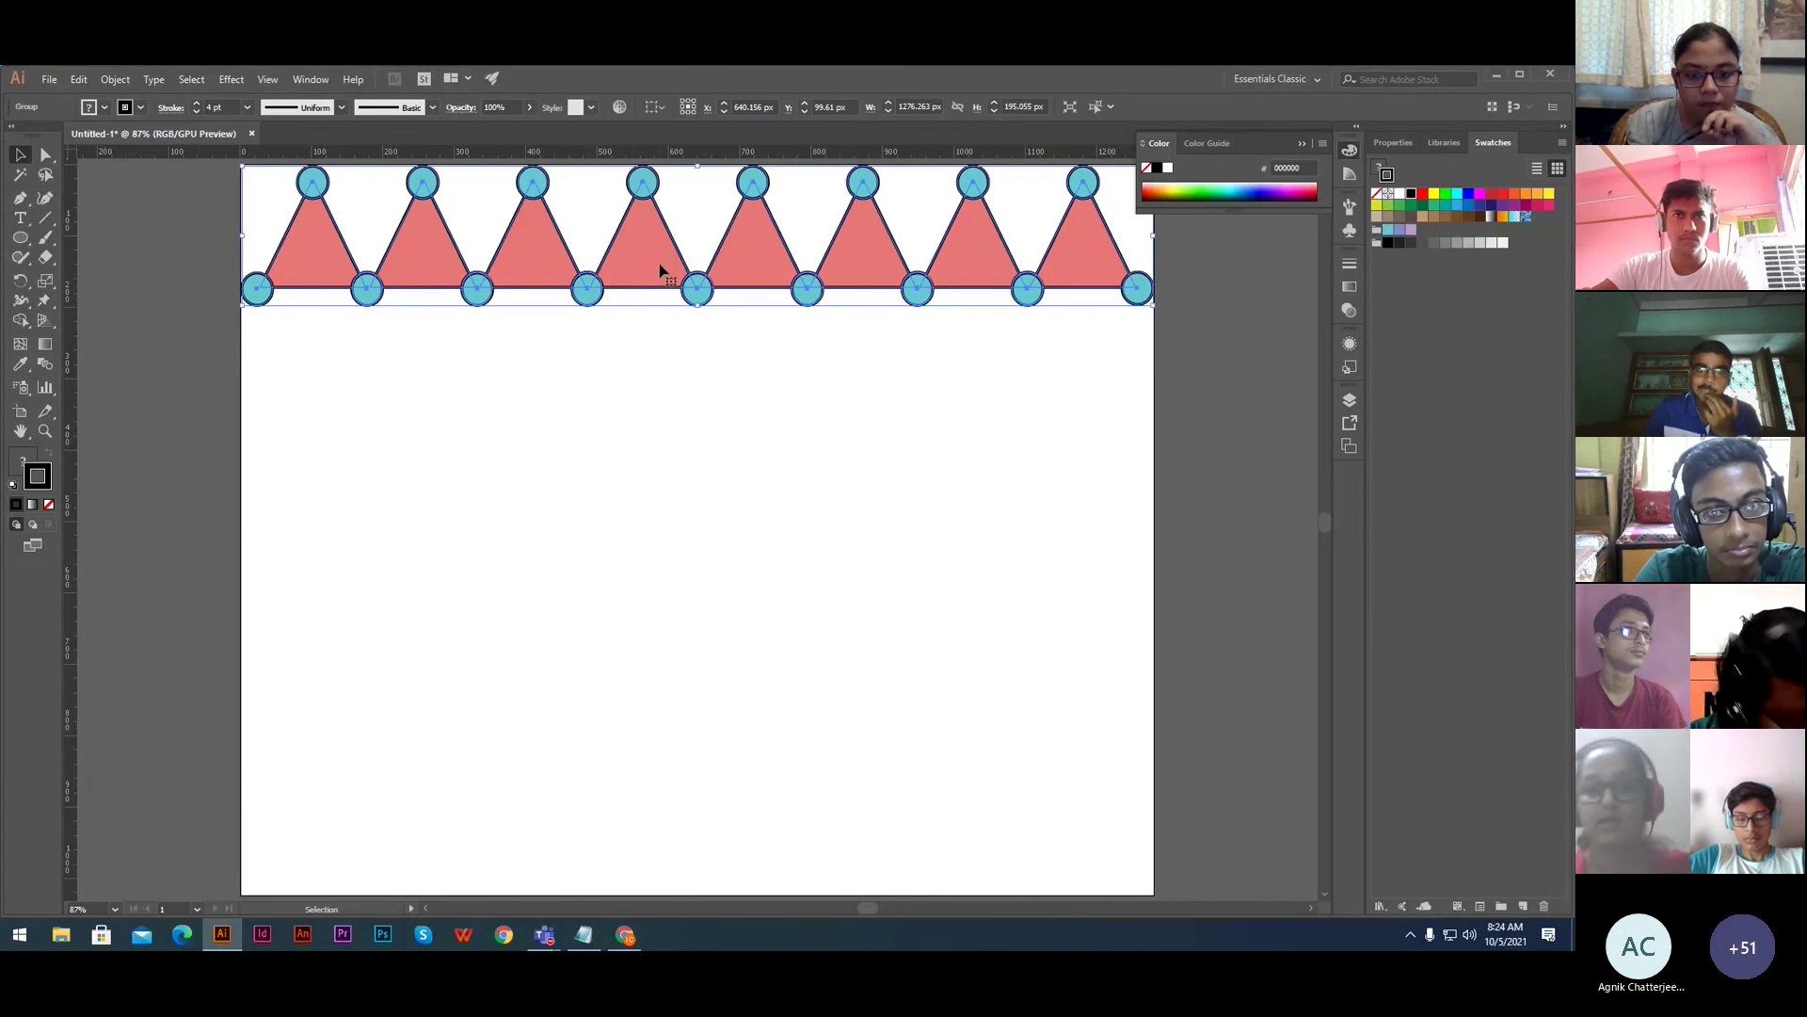
drag(631, 289, 632, 411)
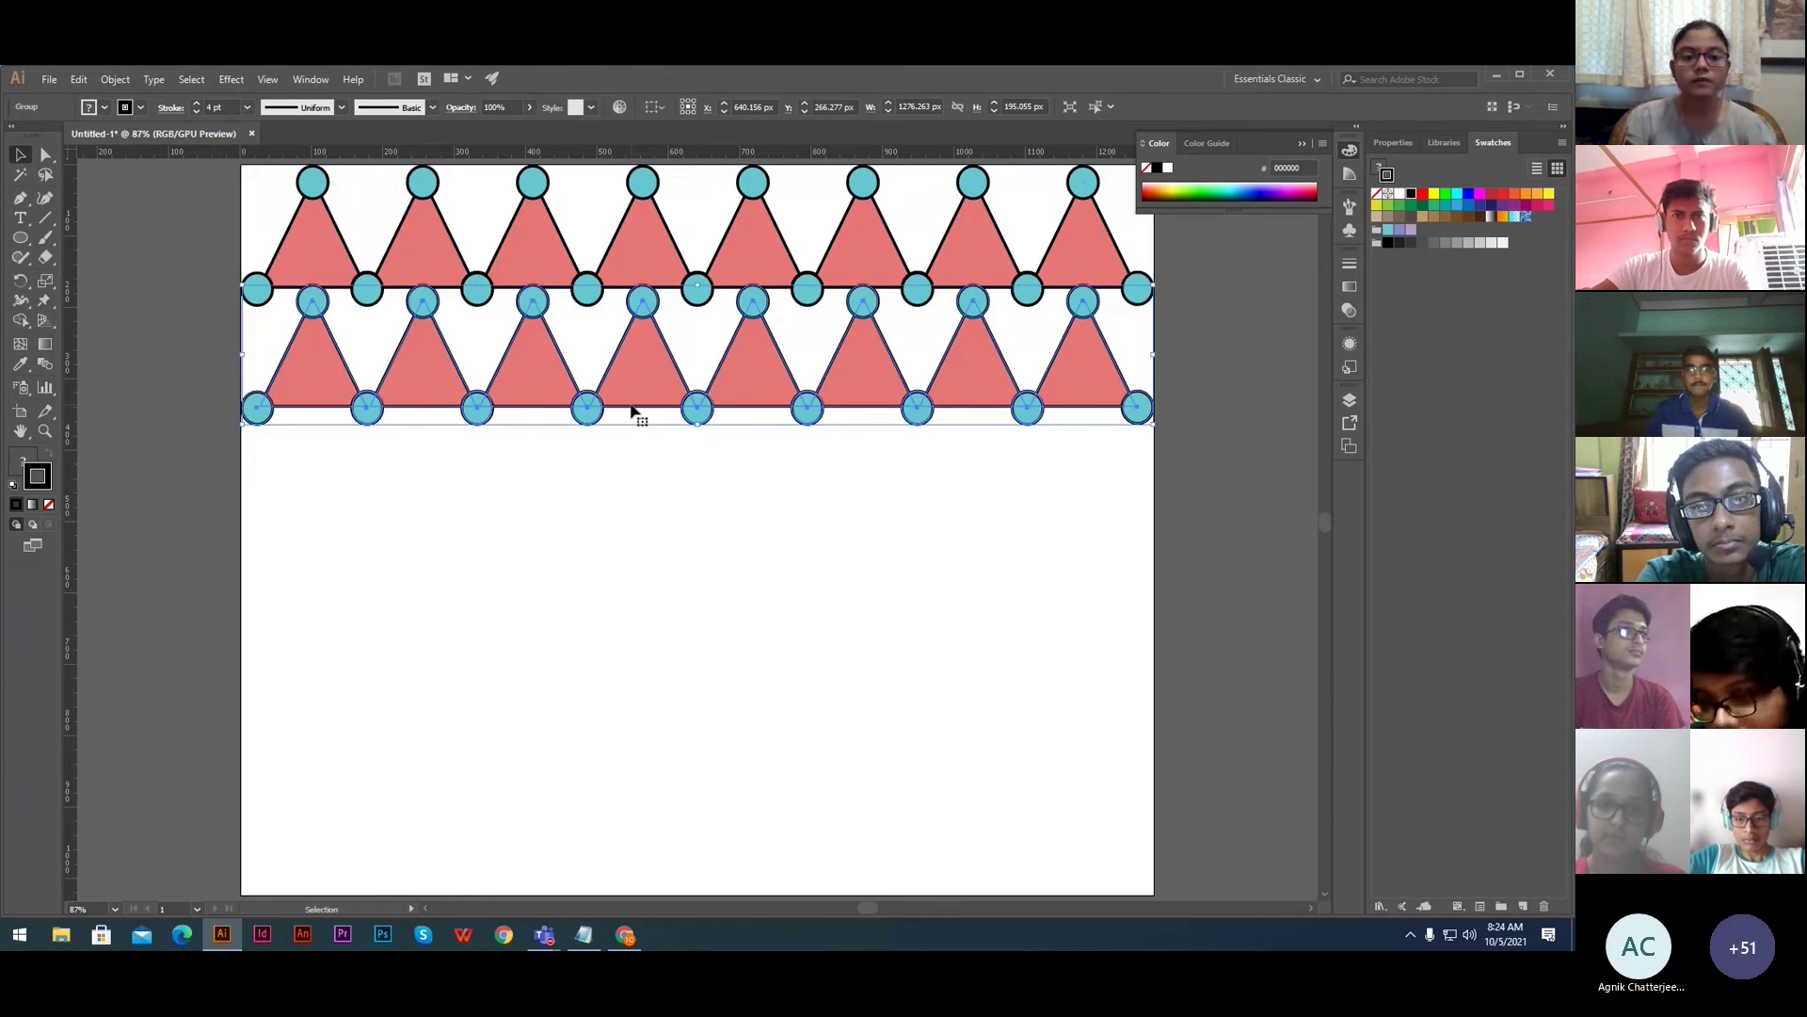
key(ctrl+z)
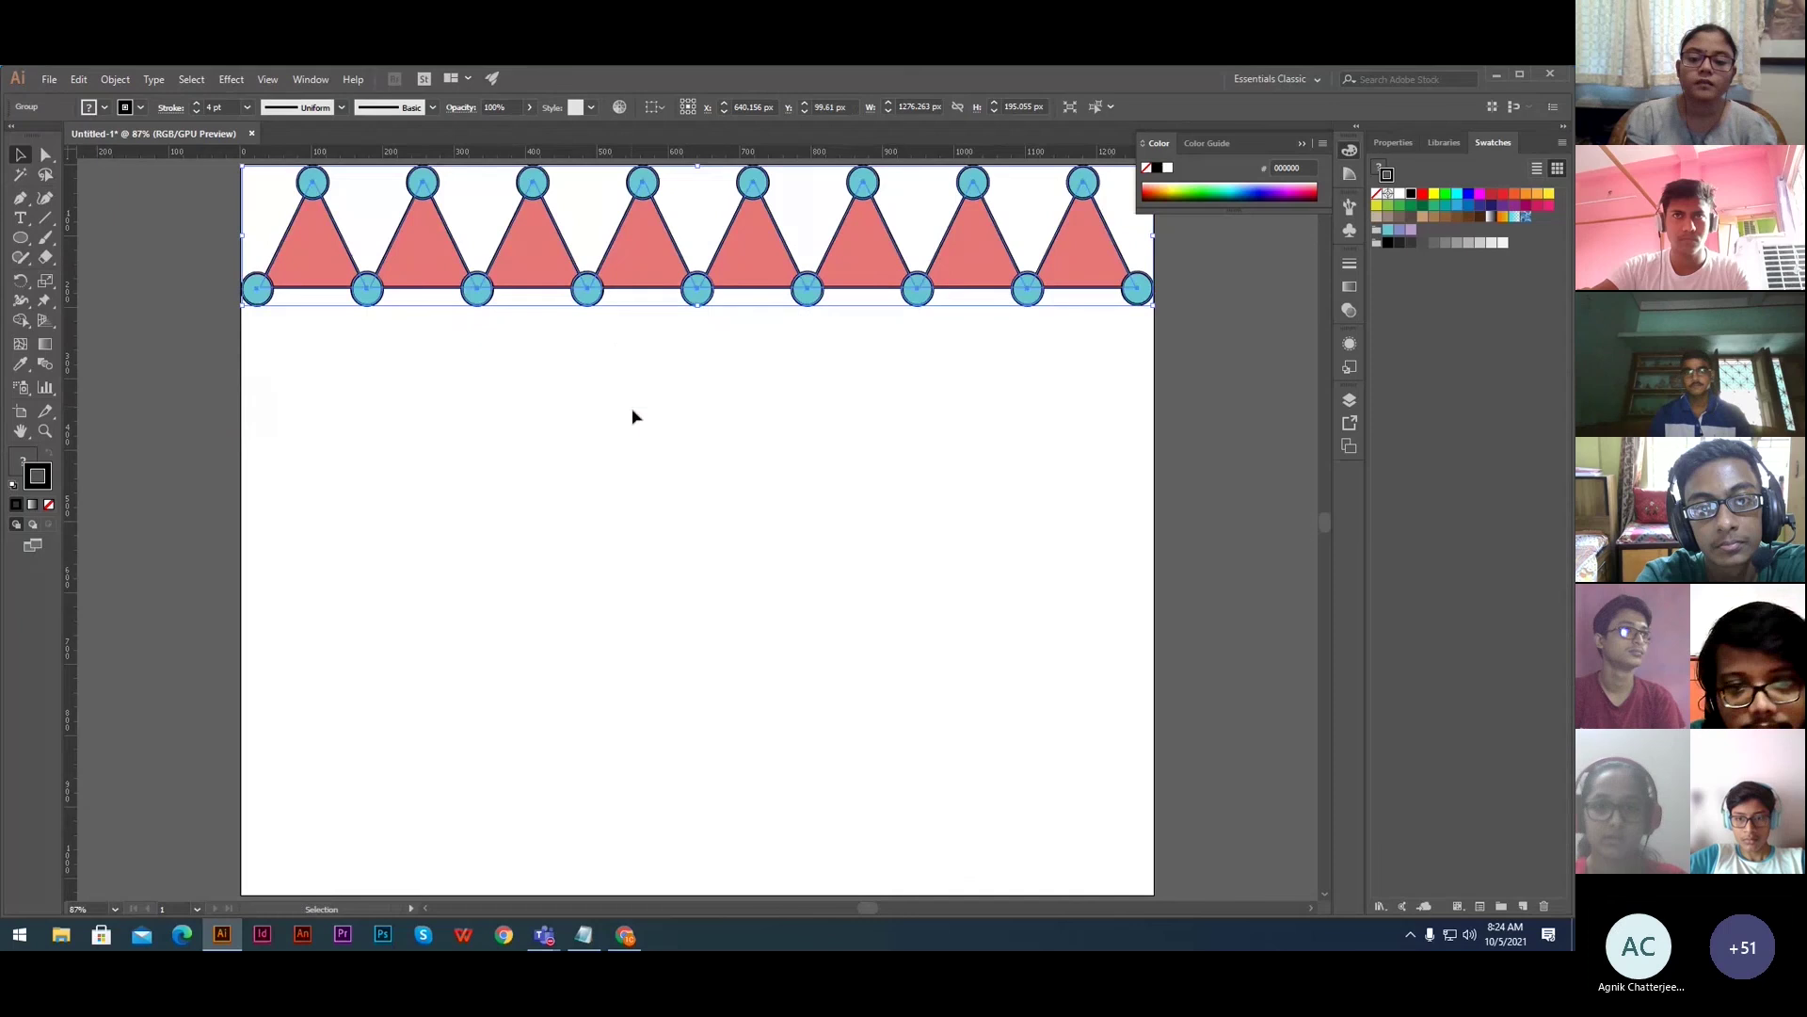
- Create a reflected copy of the row of triangles across the horizontal axis, checking it with the preview
right_click(646, 277)
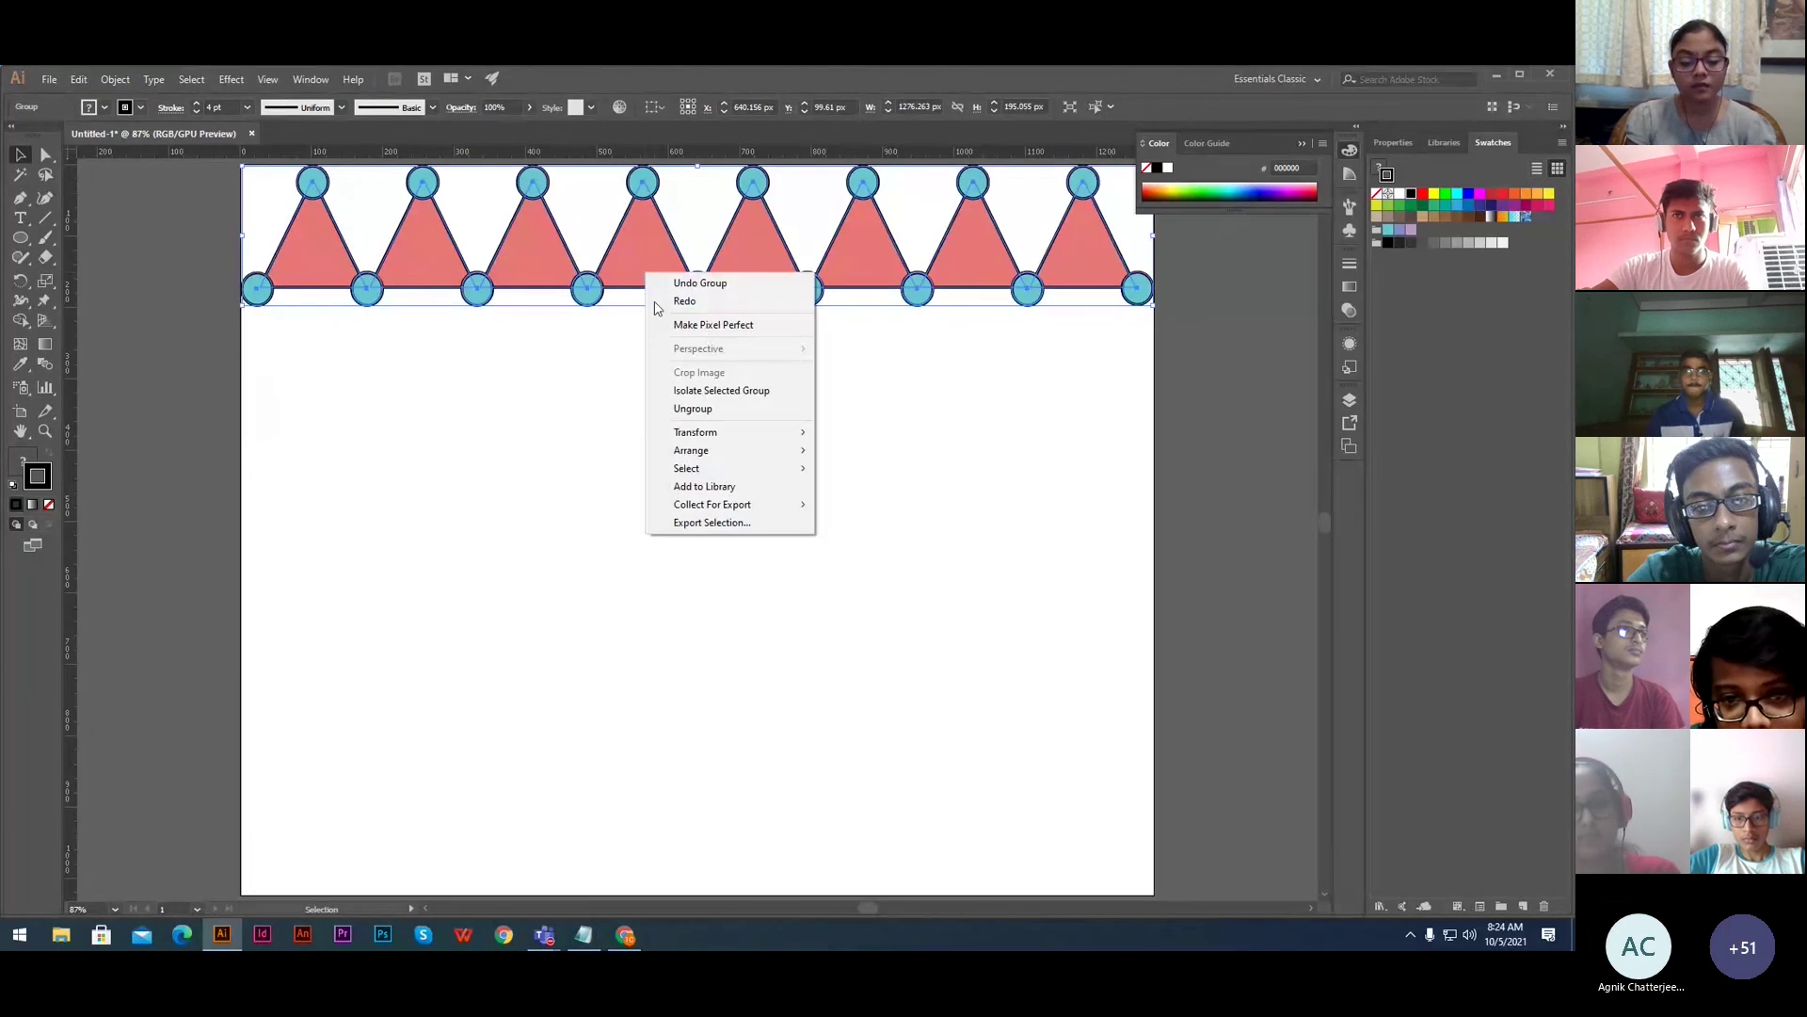
mouse_move(723, 436)
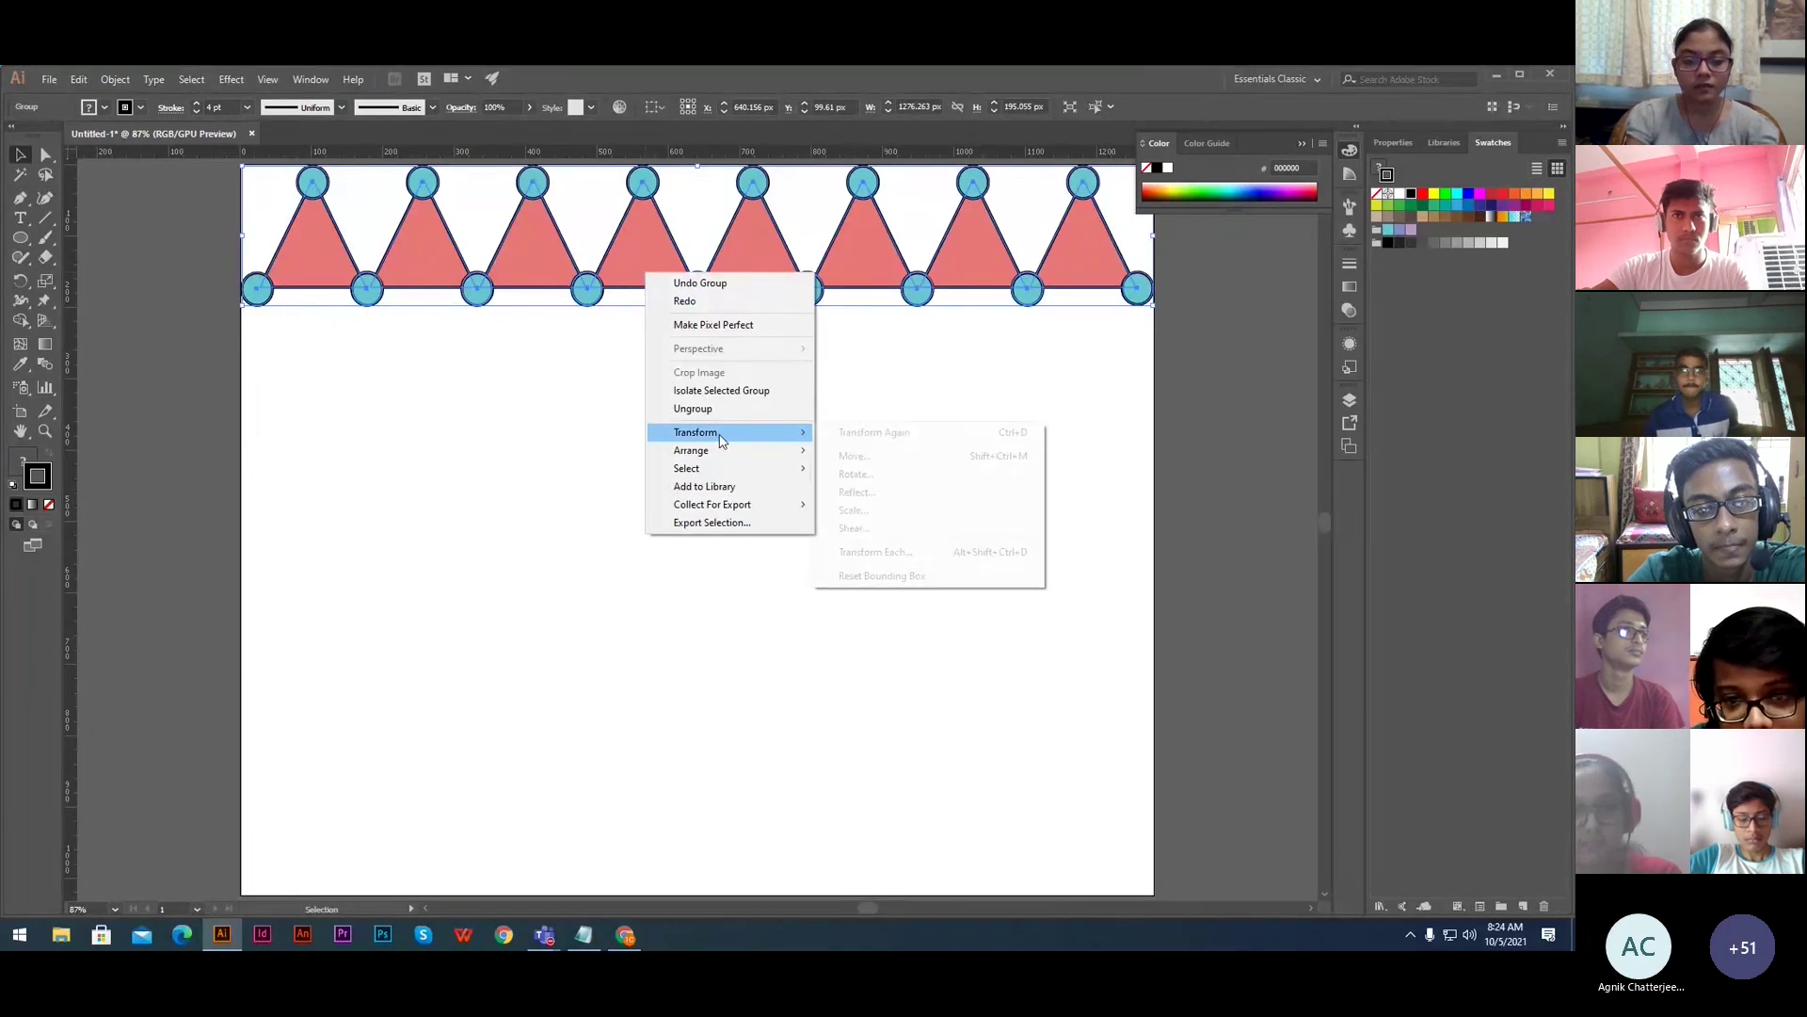
click(883, 497)
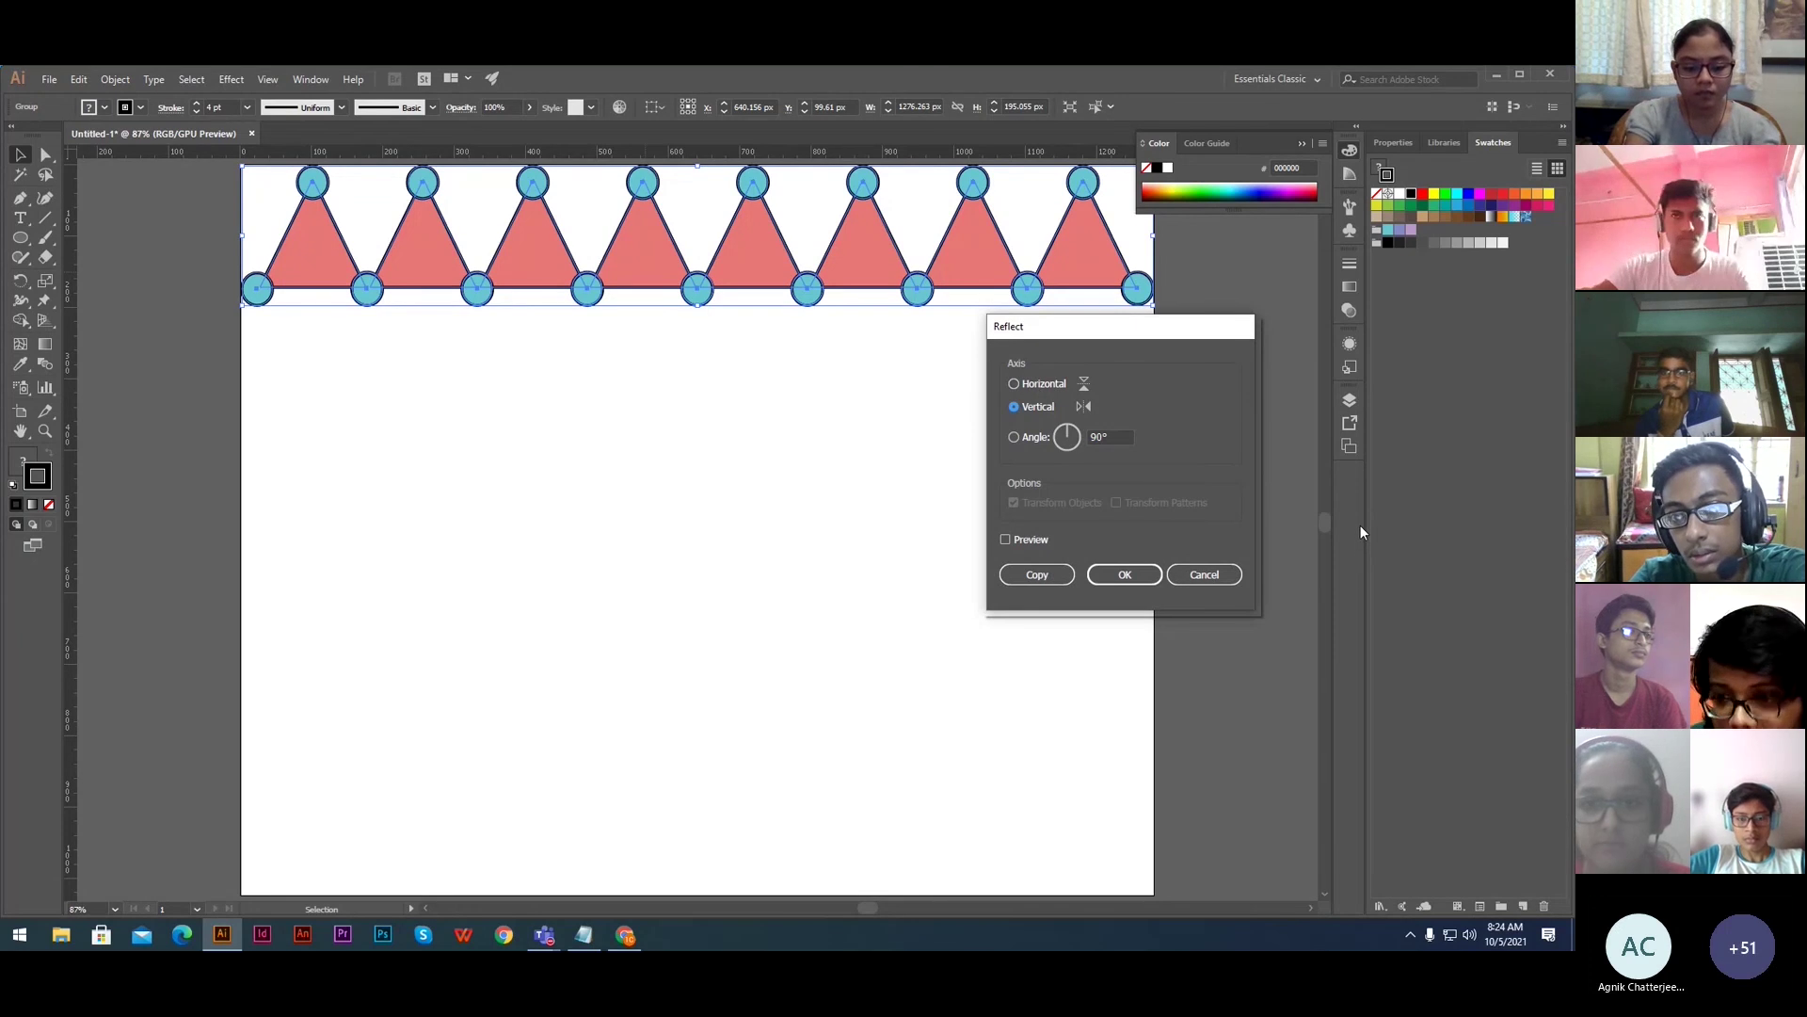
click(1009, 539)
click(1007, 538)
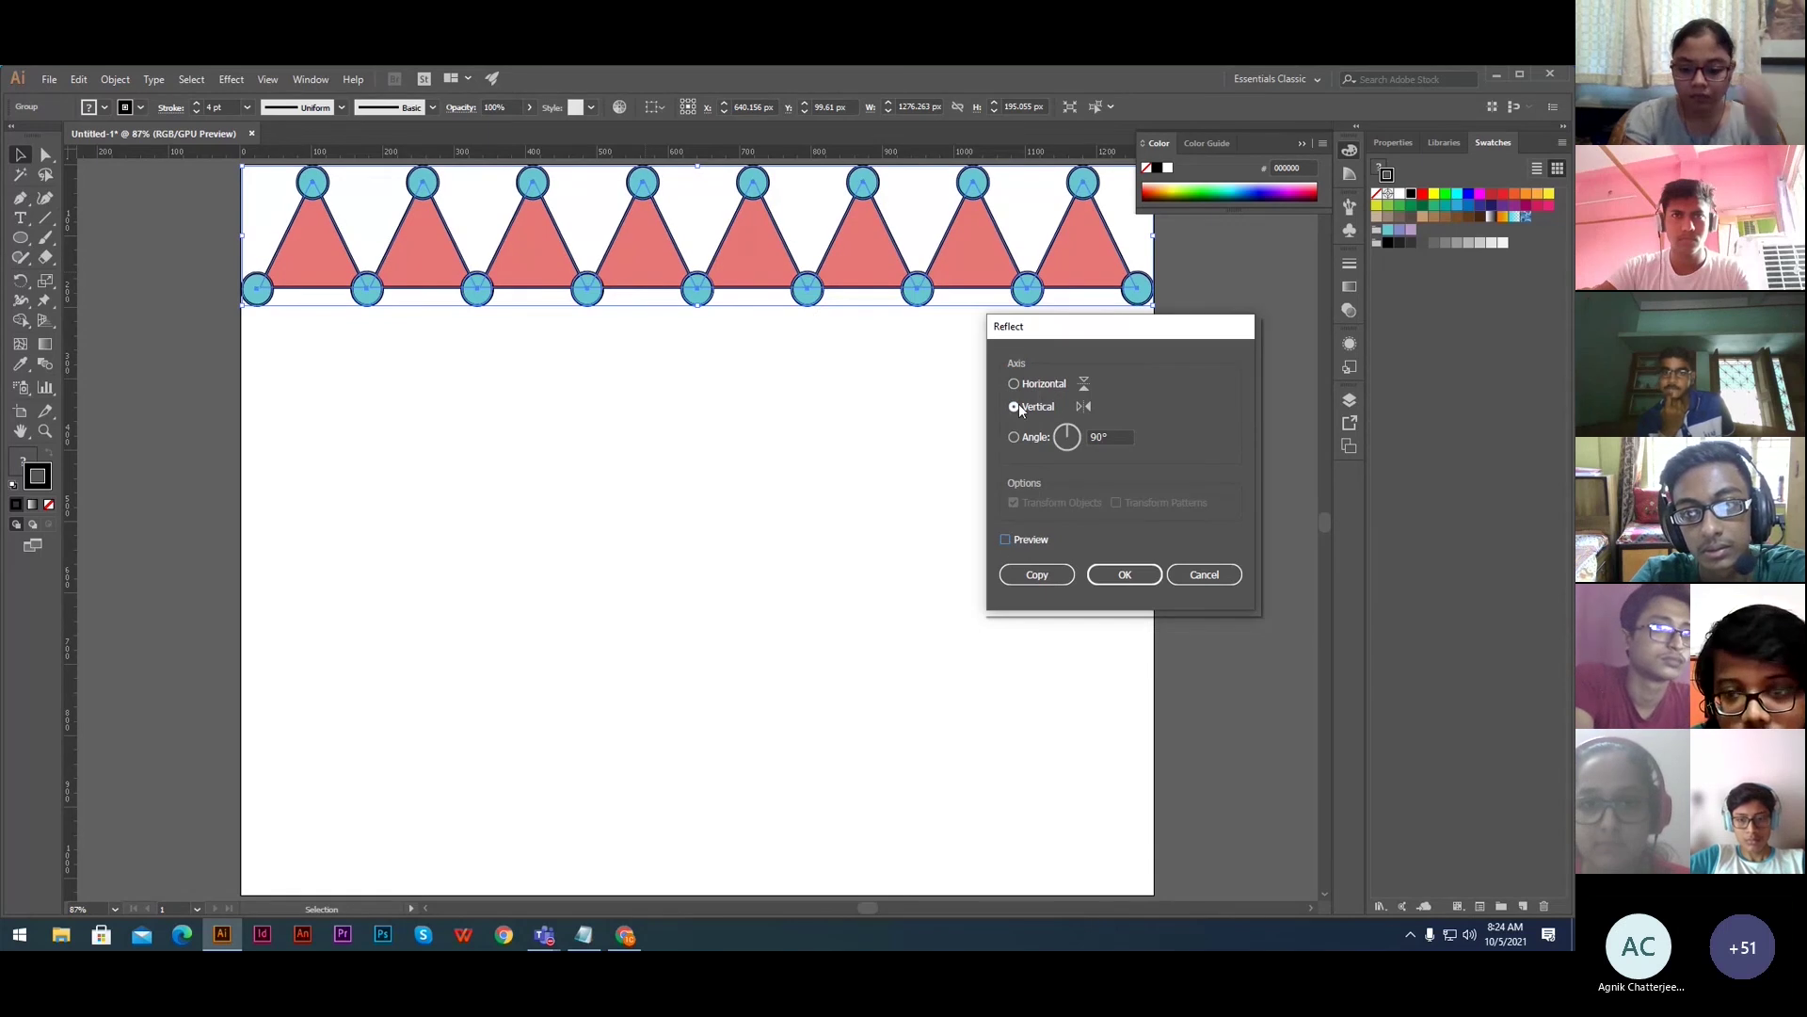
click(1005, 540)
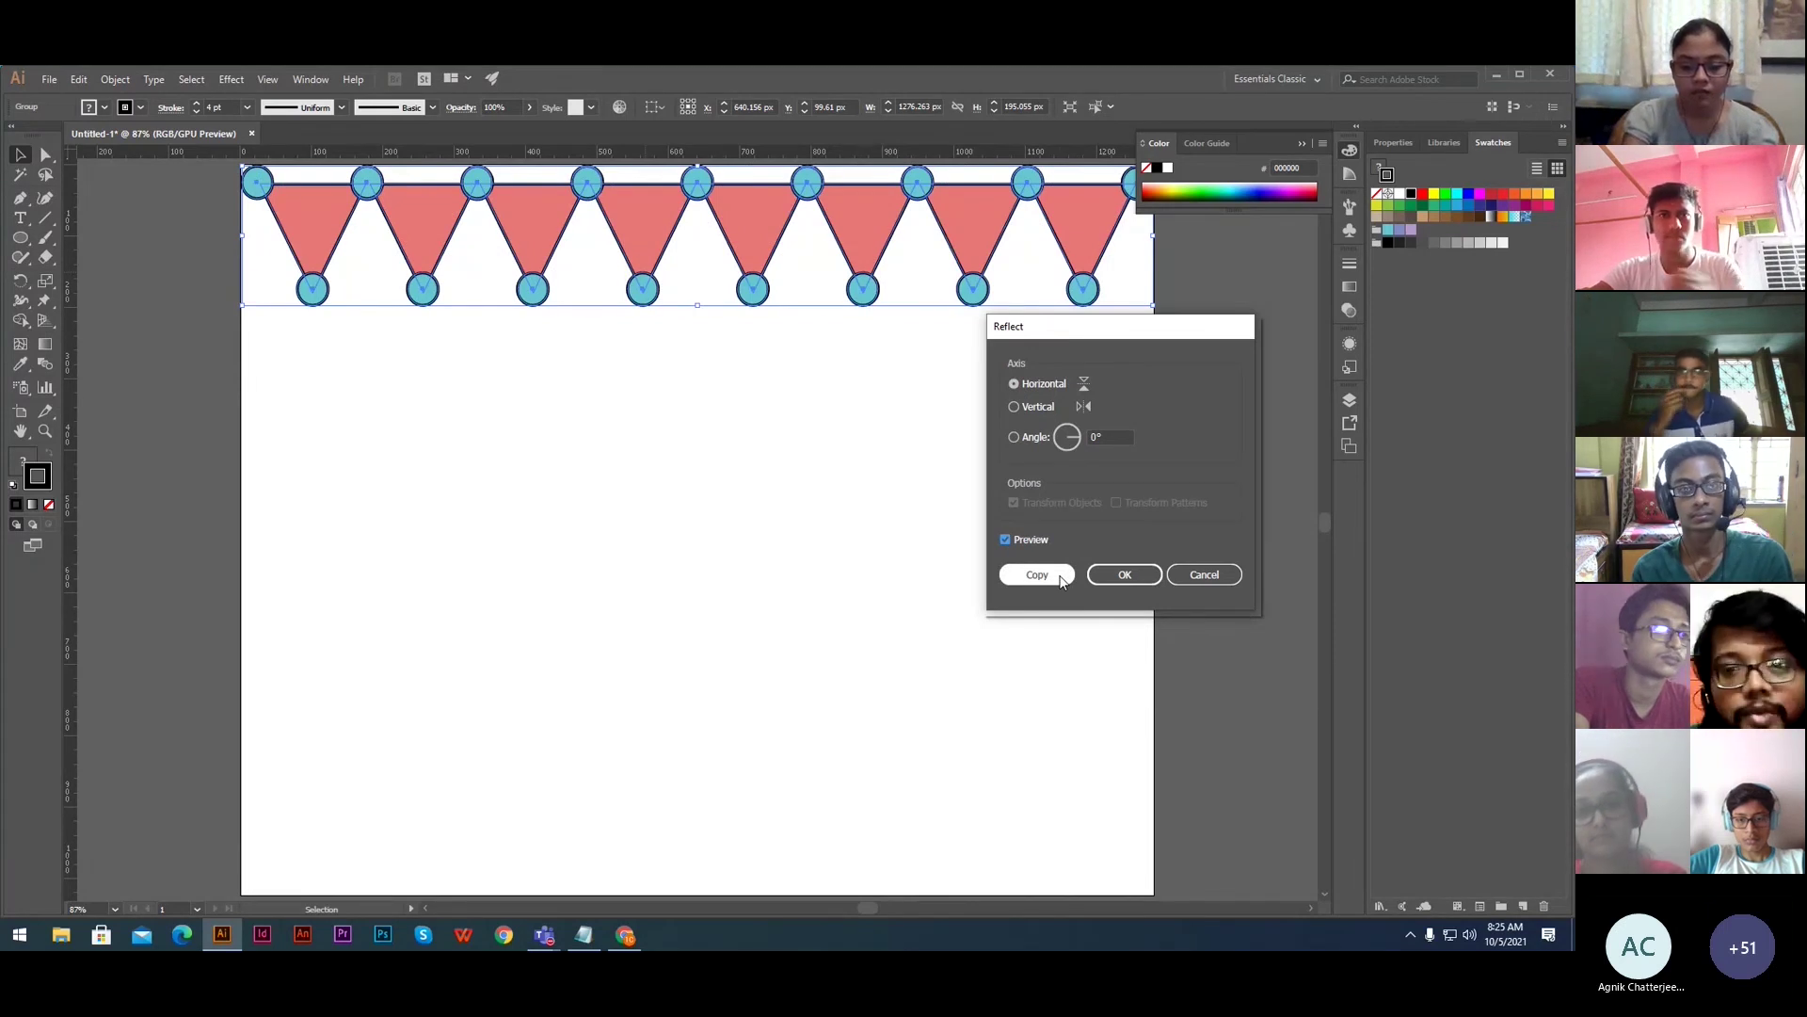
click(1038, 575)
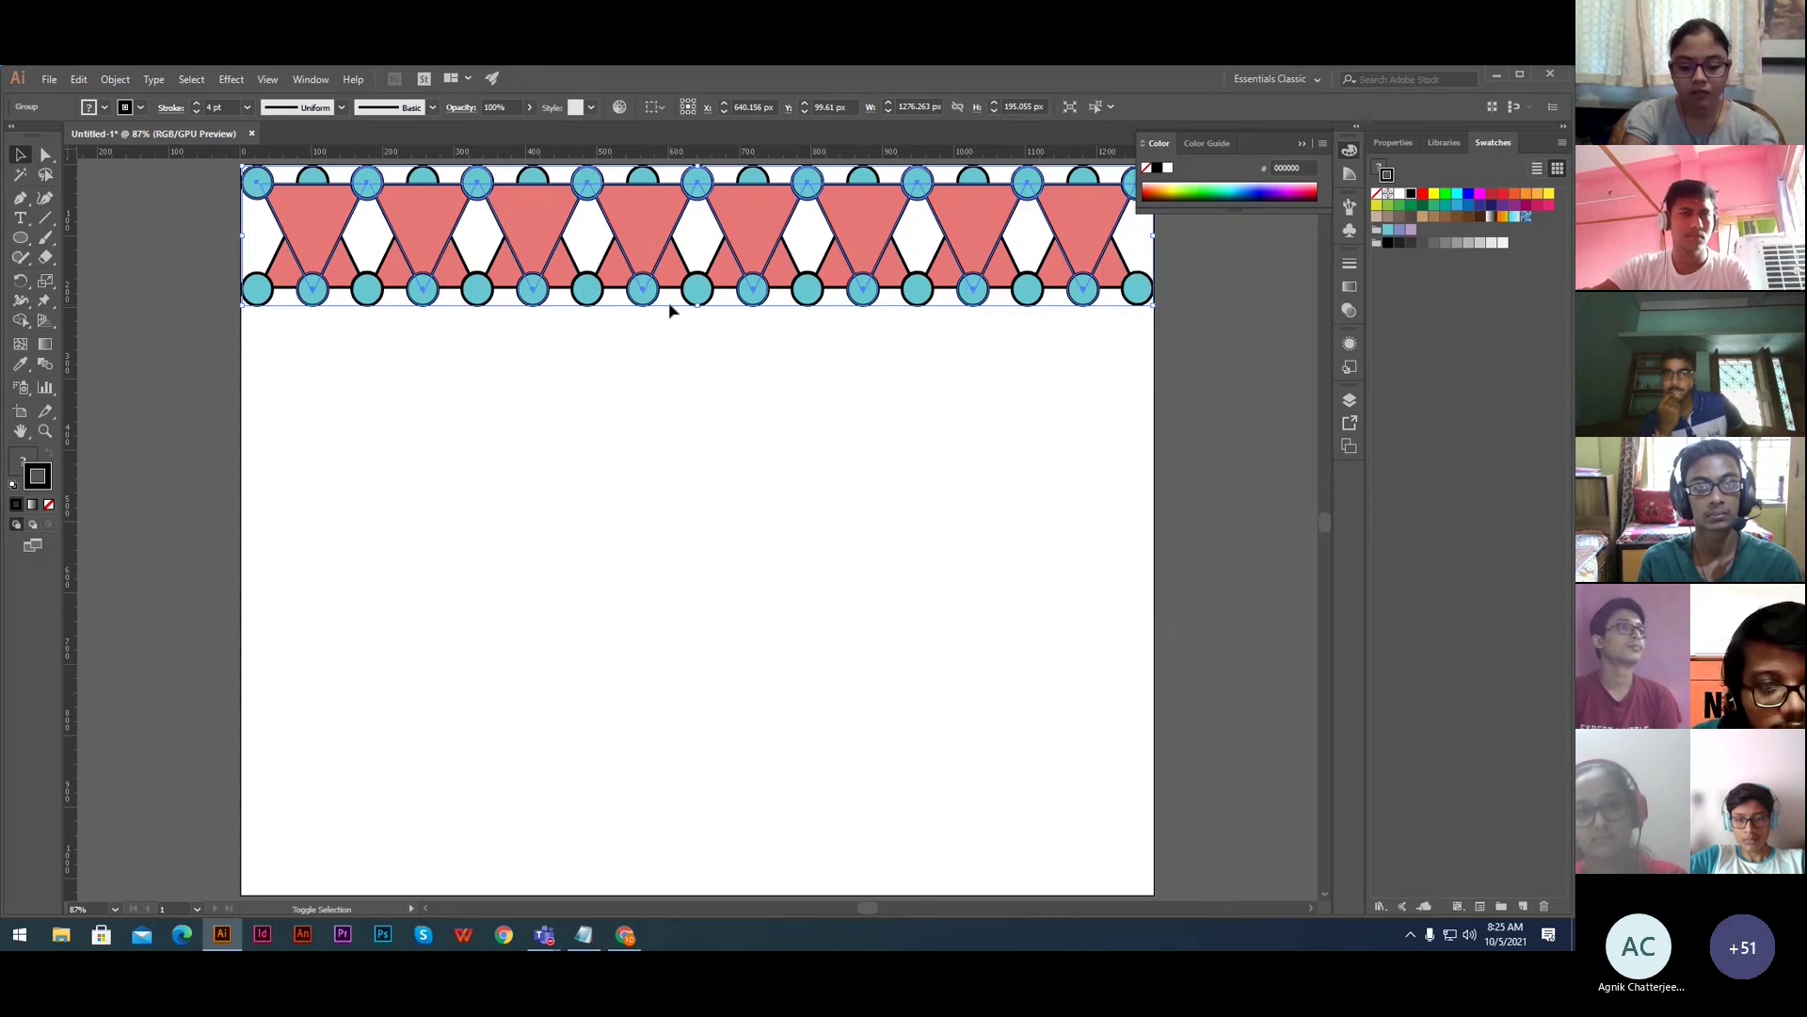
- Move the reflected row down 150 px so its upper circles overlap the original row's lower circles
key(shift+Down)
key(shift+Down)
key(shift+Down)
key(shift+Down)
key(shift+Down)
key(shift+Down)
key(shift+Down)
key(shift+Down)
key(shift+Down)
key(shift+Down)
key(shift+Down)
key(shift+Down)
key(shift+Down)
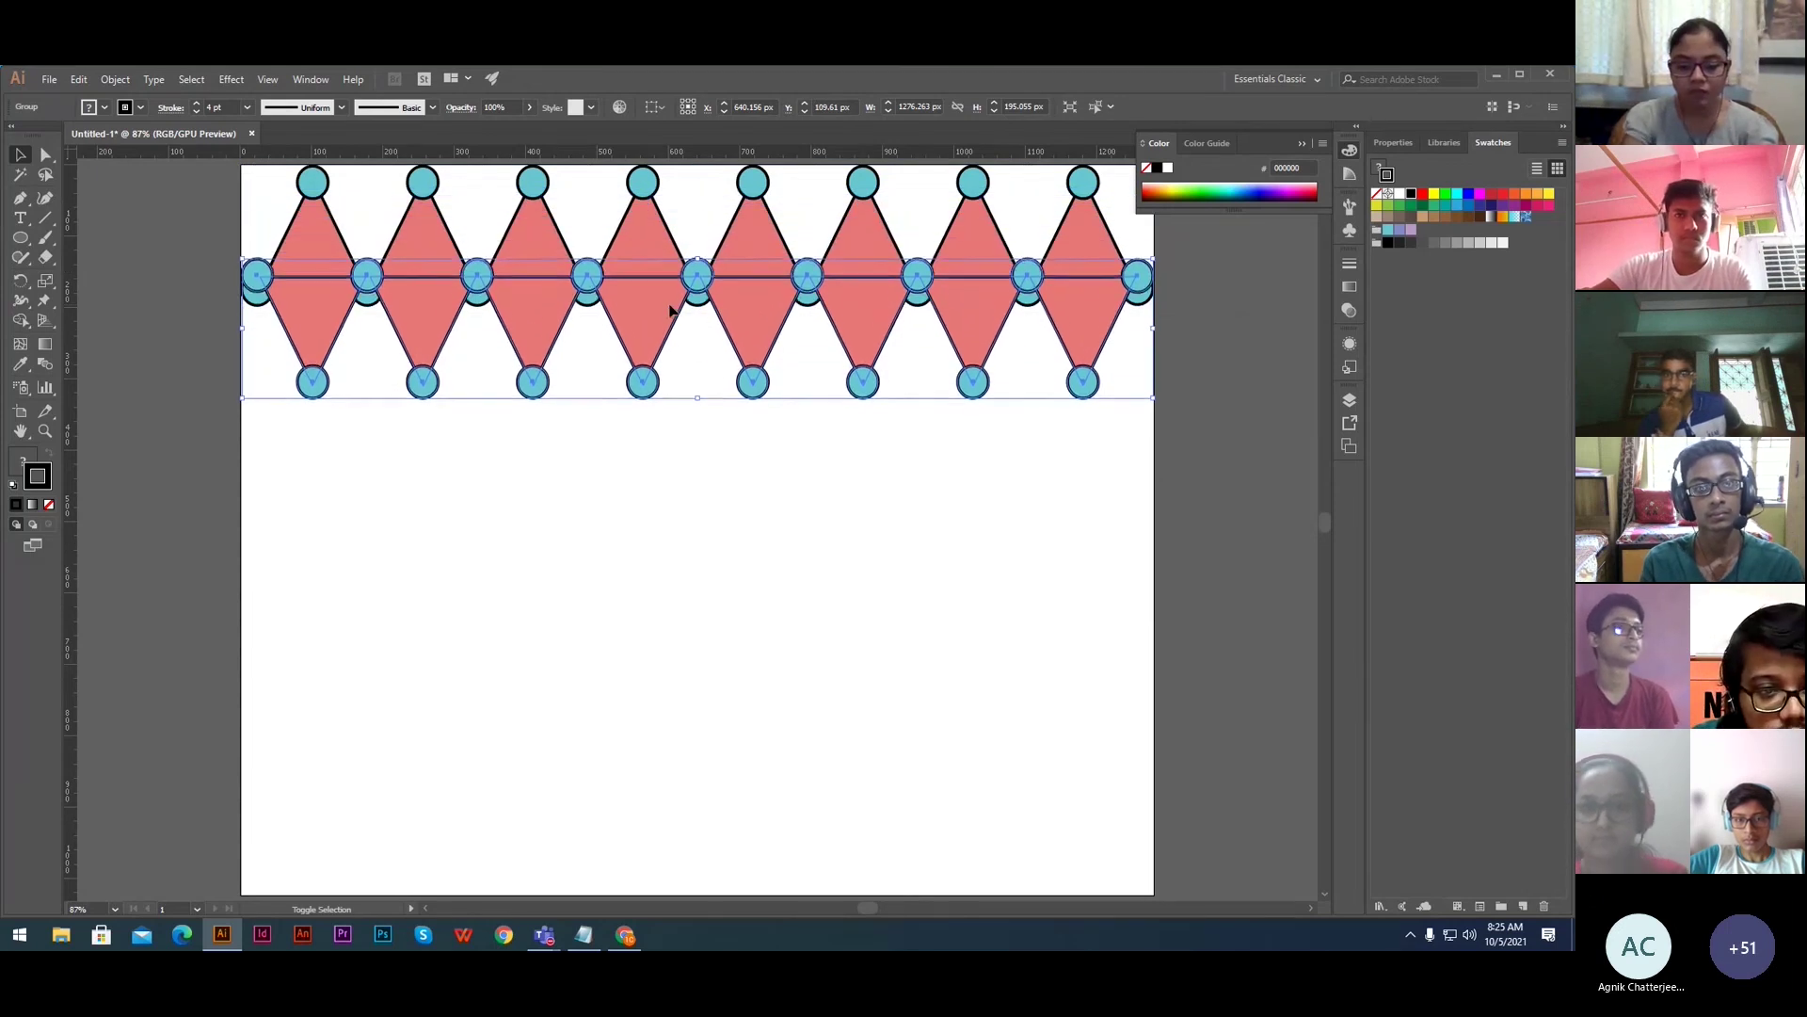
key(shift+Down)
key(shift+Down)
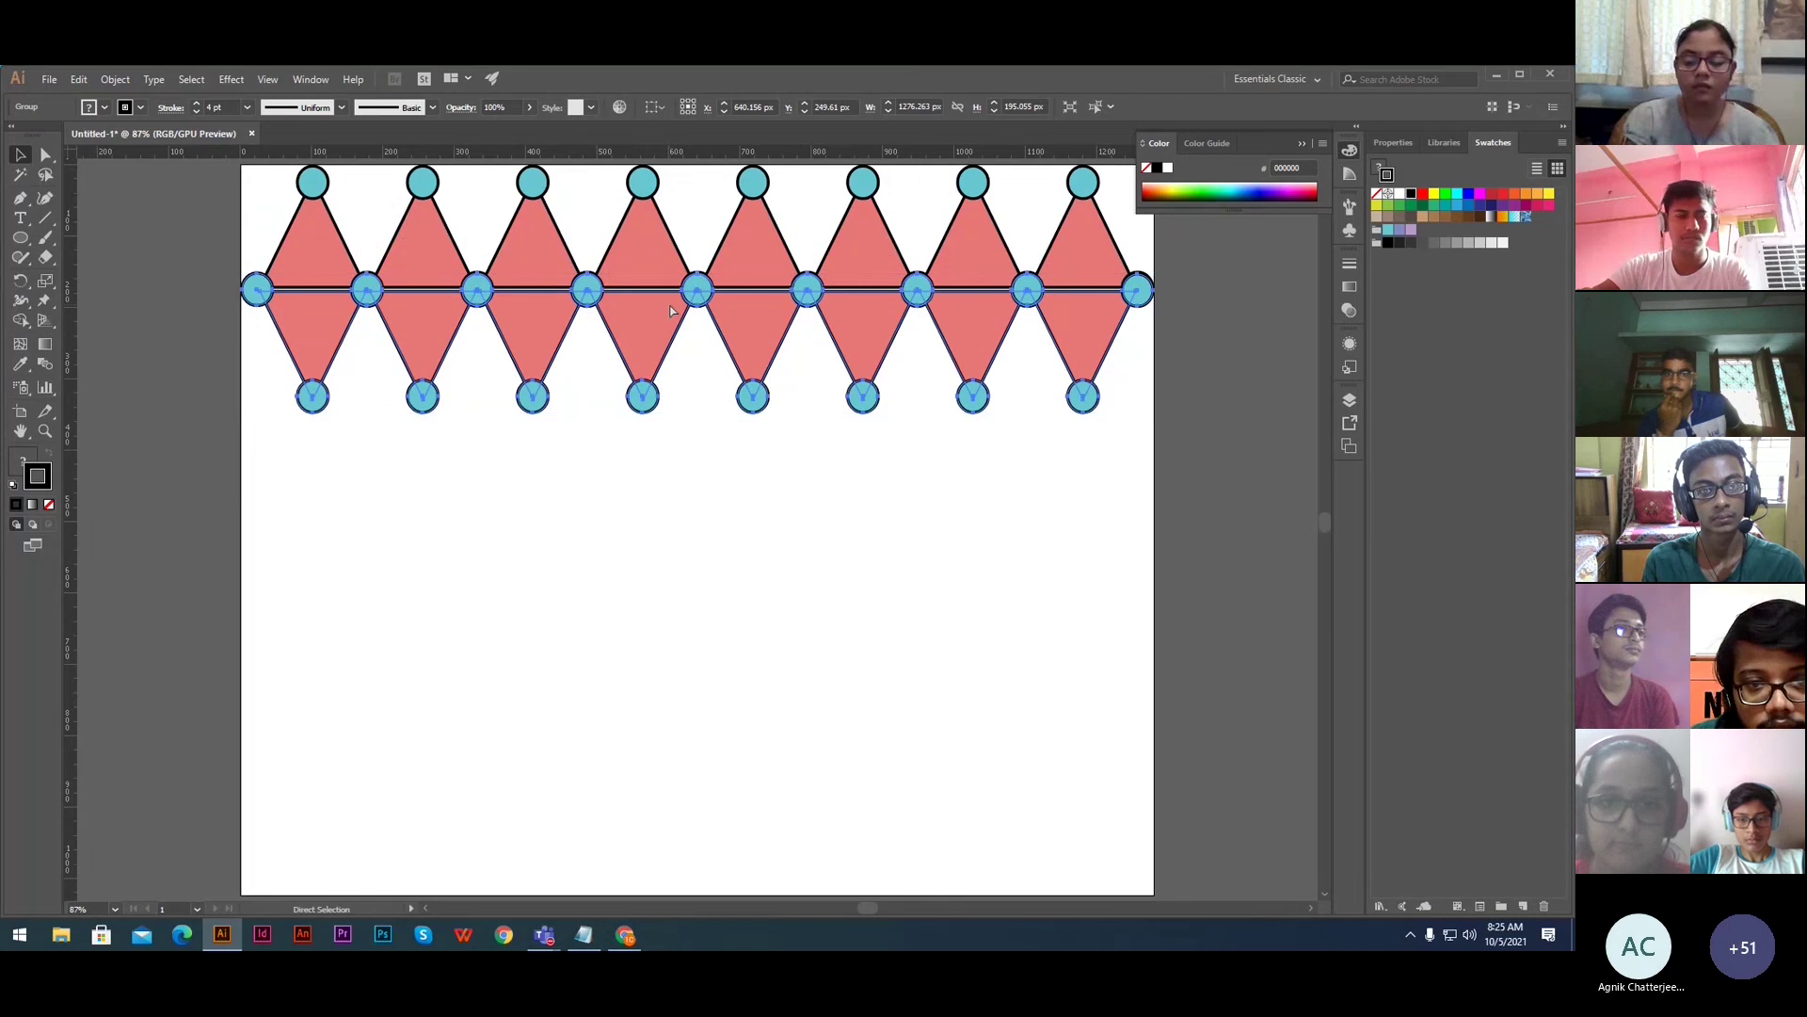
- Try nudging the reflected row up 2 px to narrow the gap between the two rows' base lines, and move it back
ctrl+double_click(356, 273)
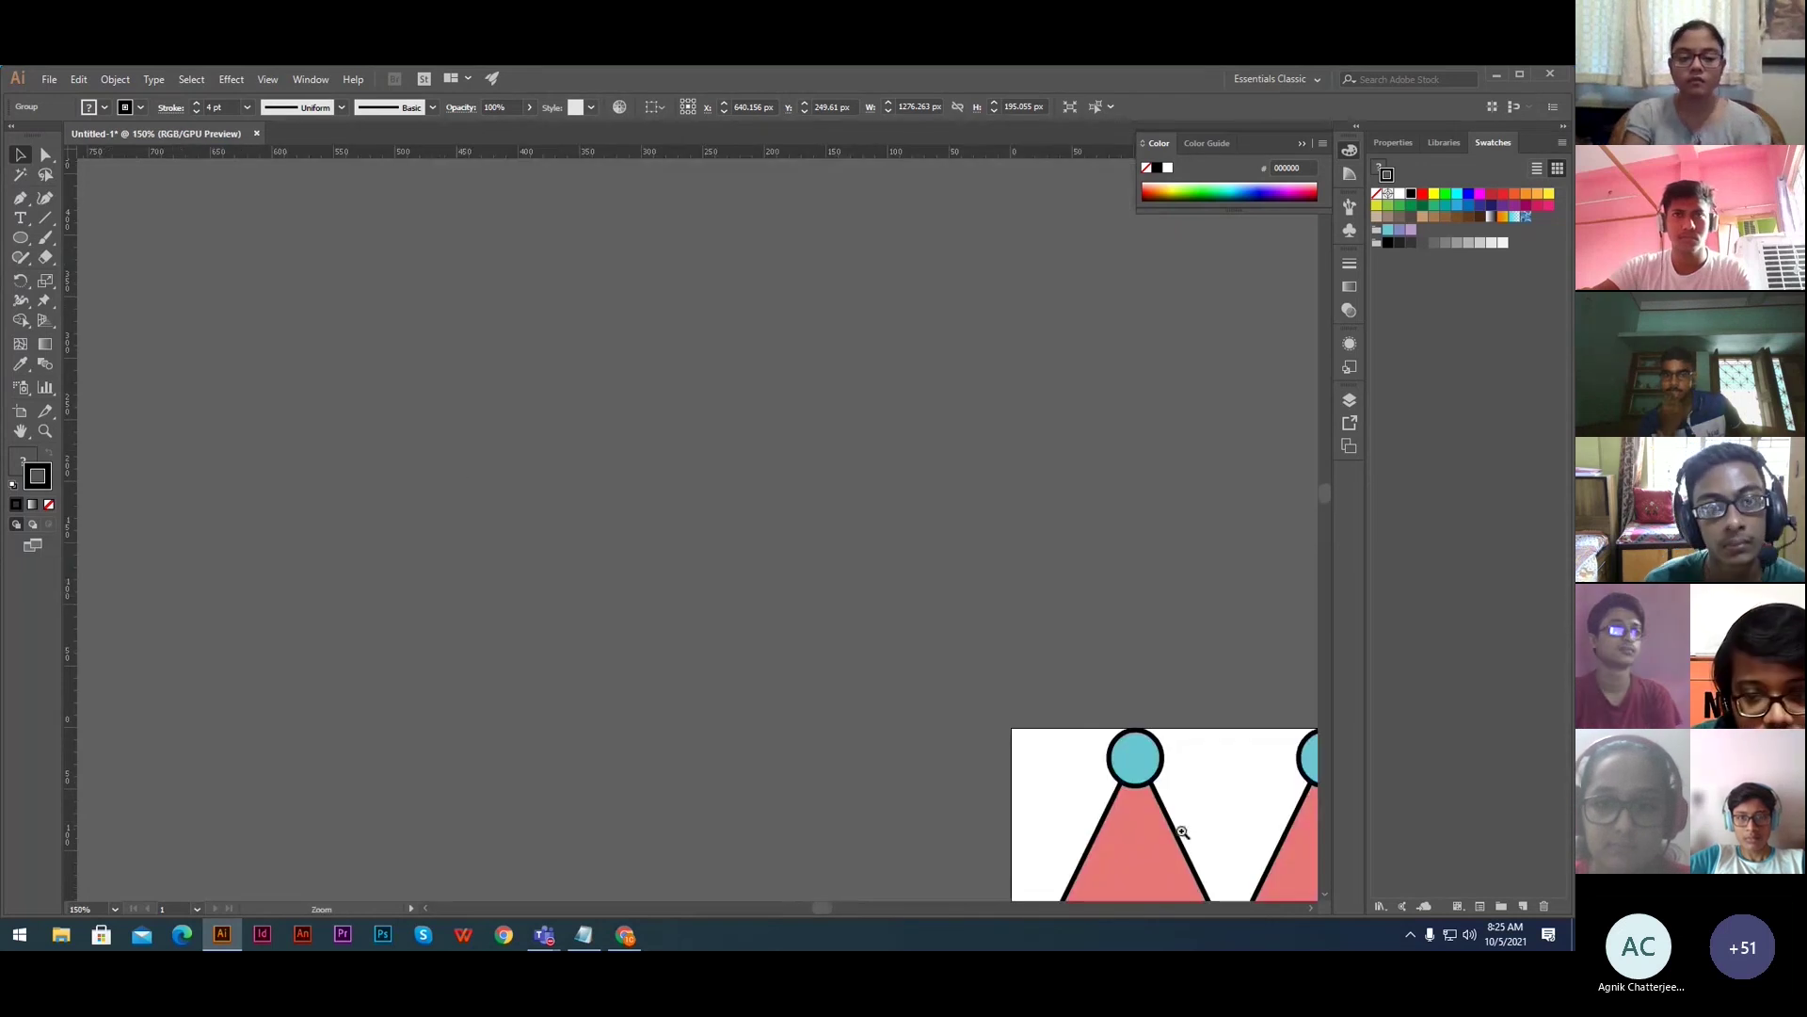
ctrl+double_click(1098, 796)
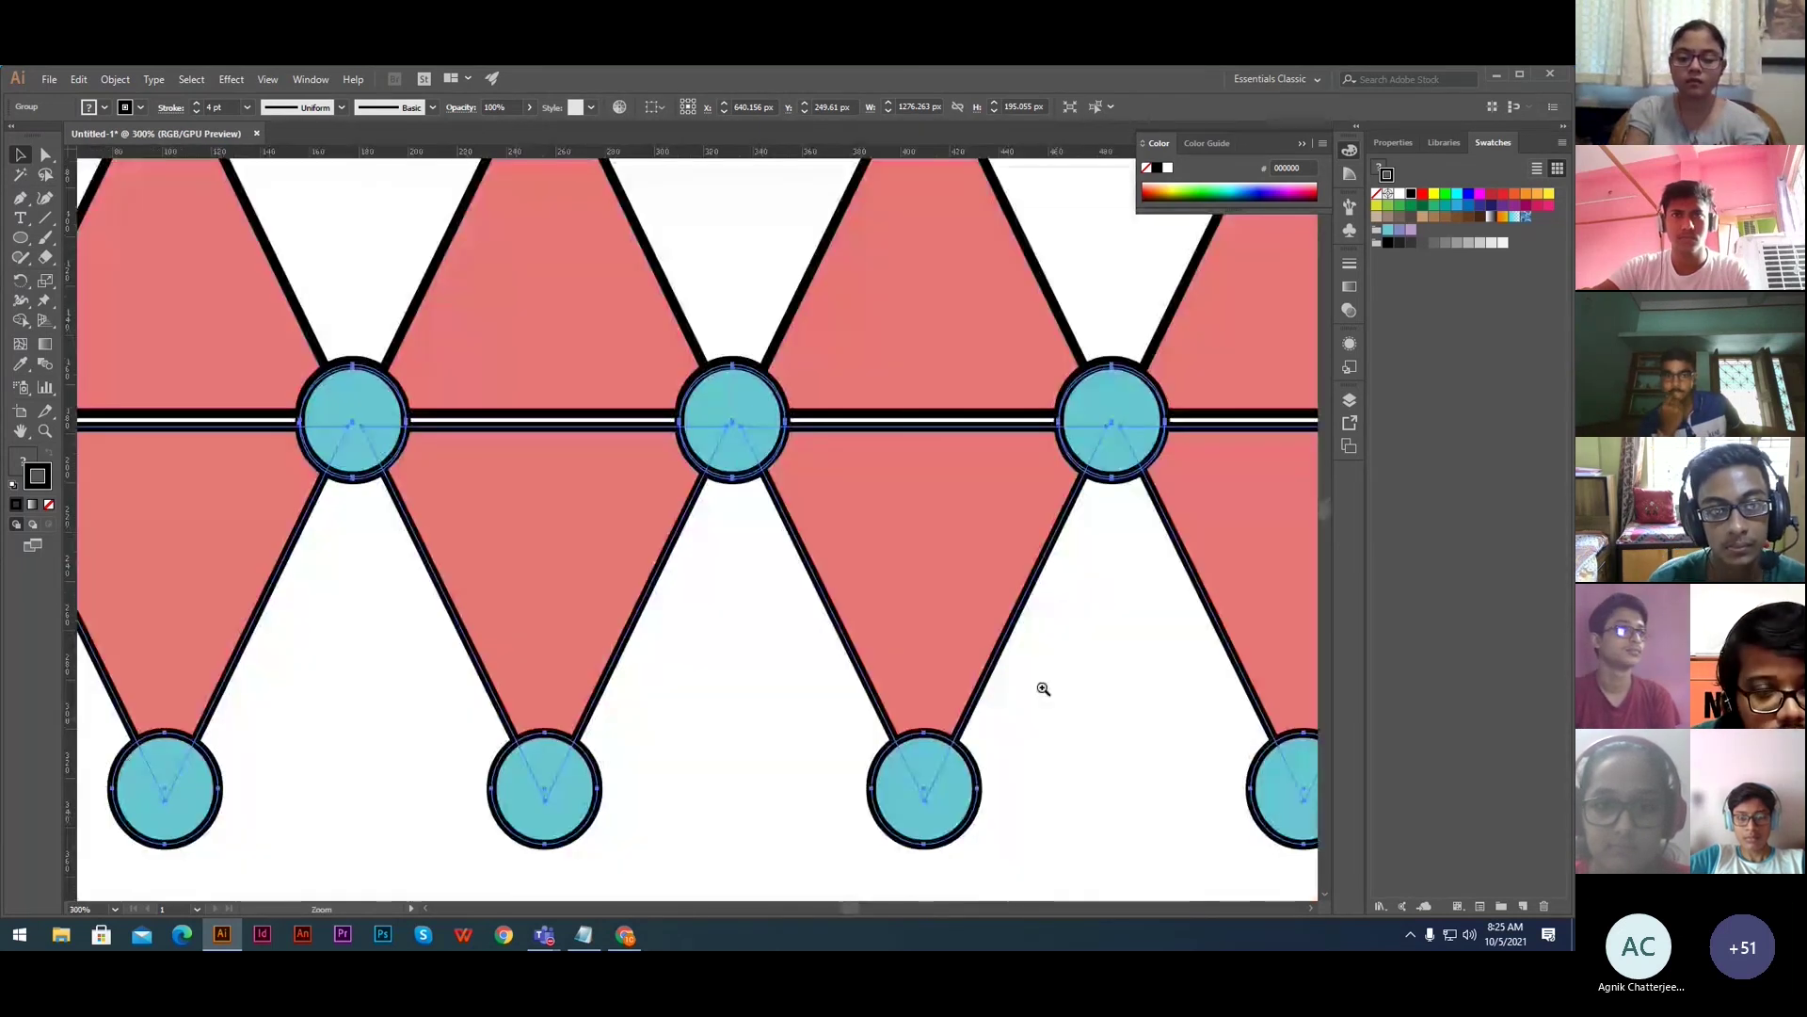
ctrl+double_click(619, 506)
ctrl+click(480, 489)
drag(476, 480, 1129, 546)
drag(480, 570, 894, 587)
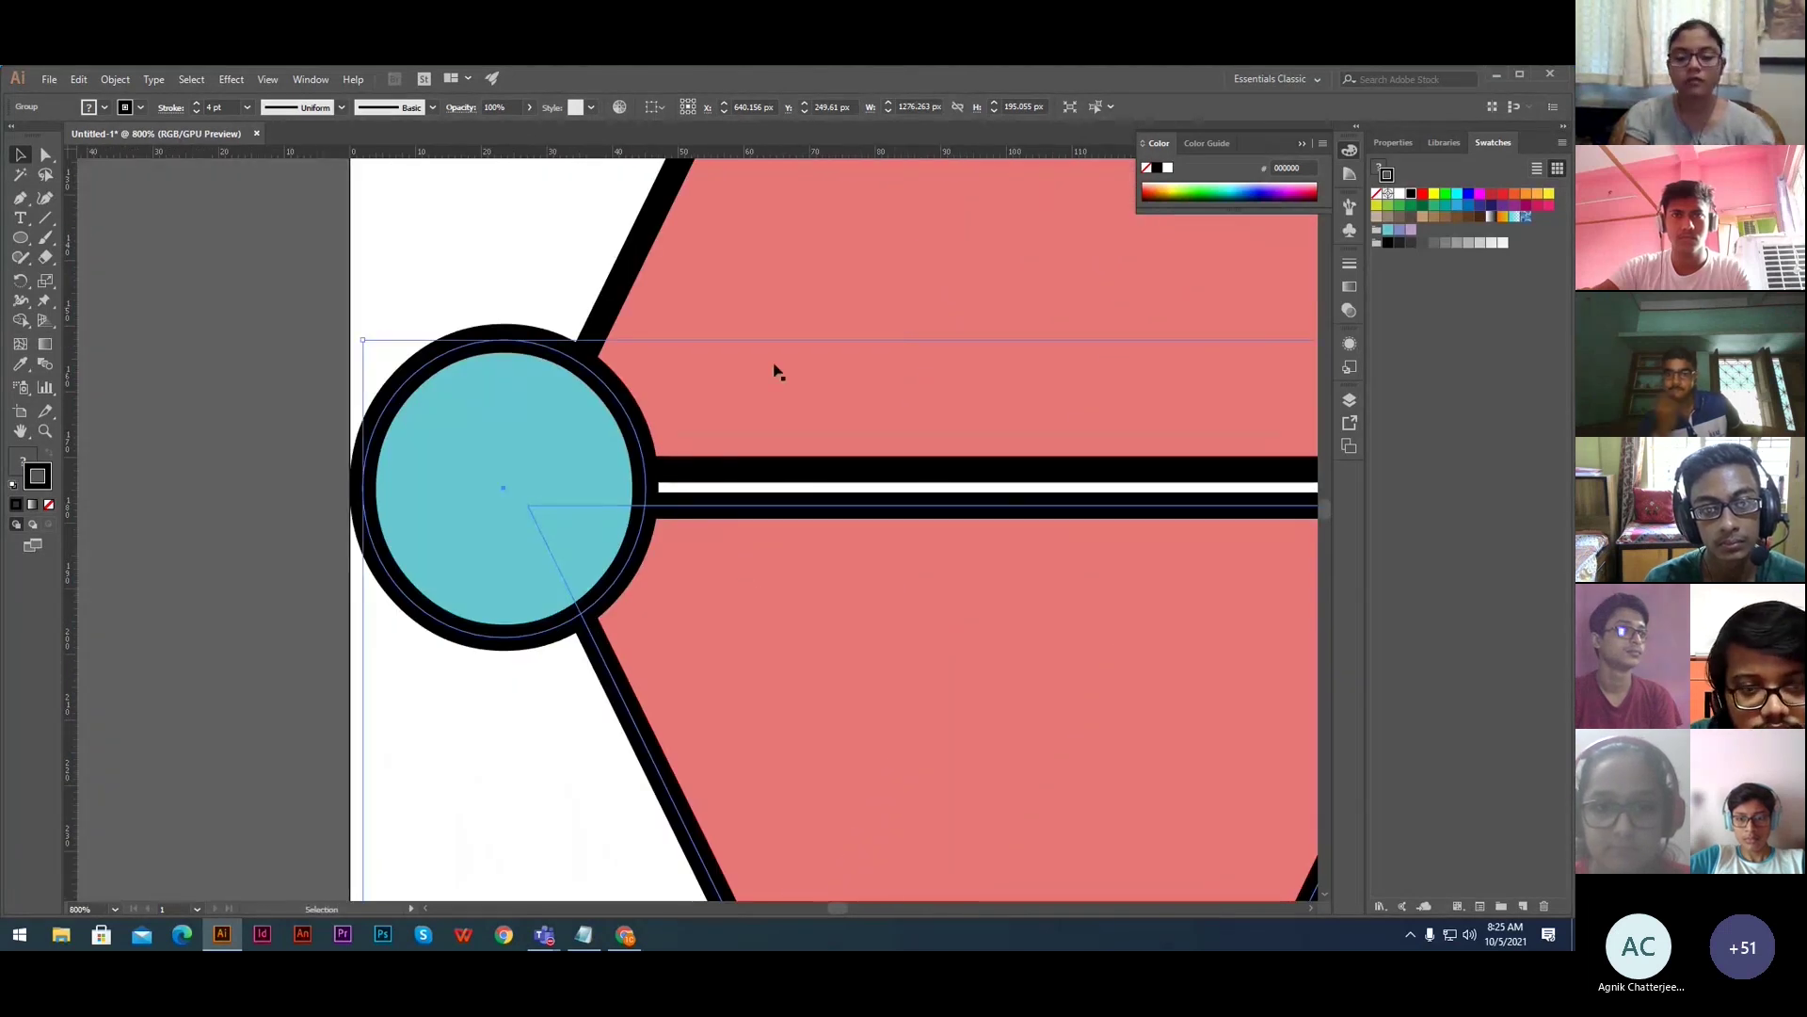
shift+click(773, 316)
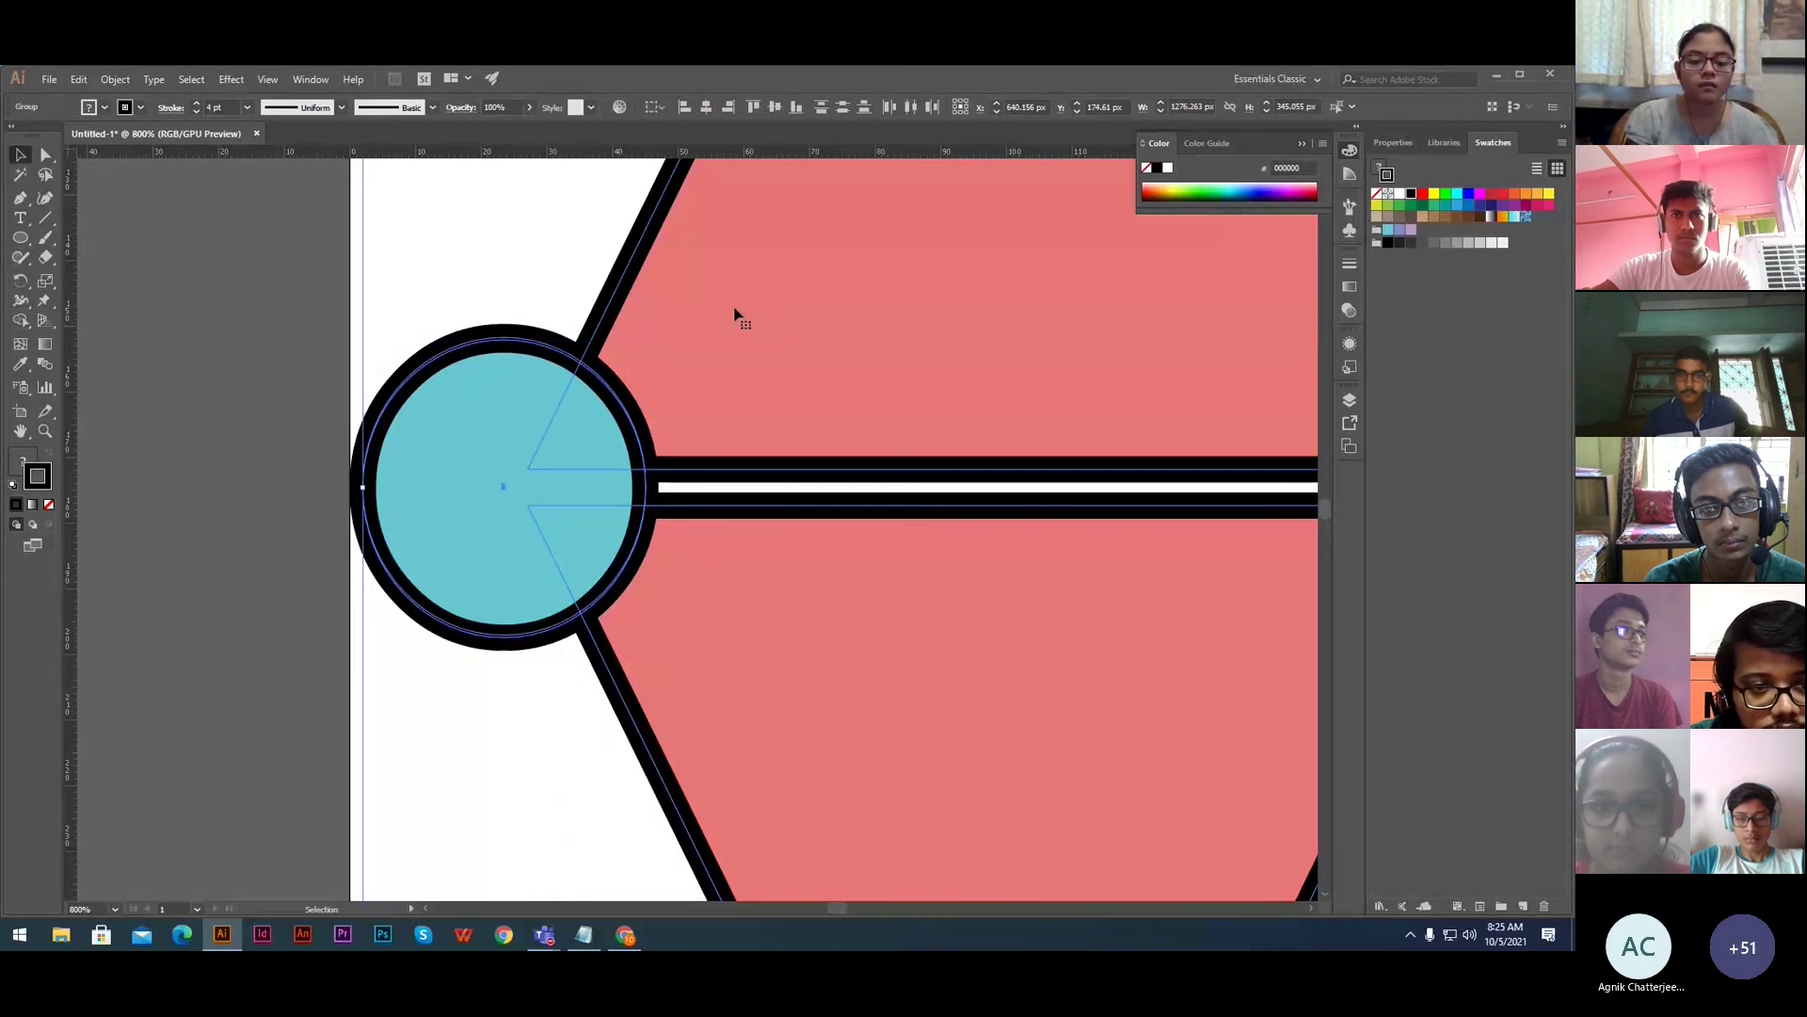
click(551, 473)
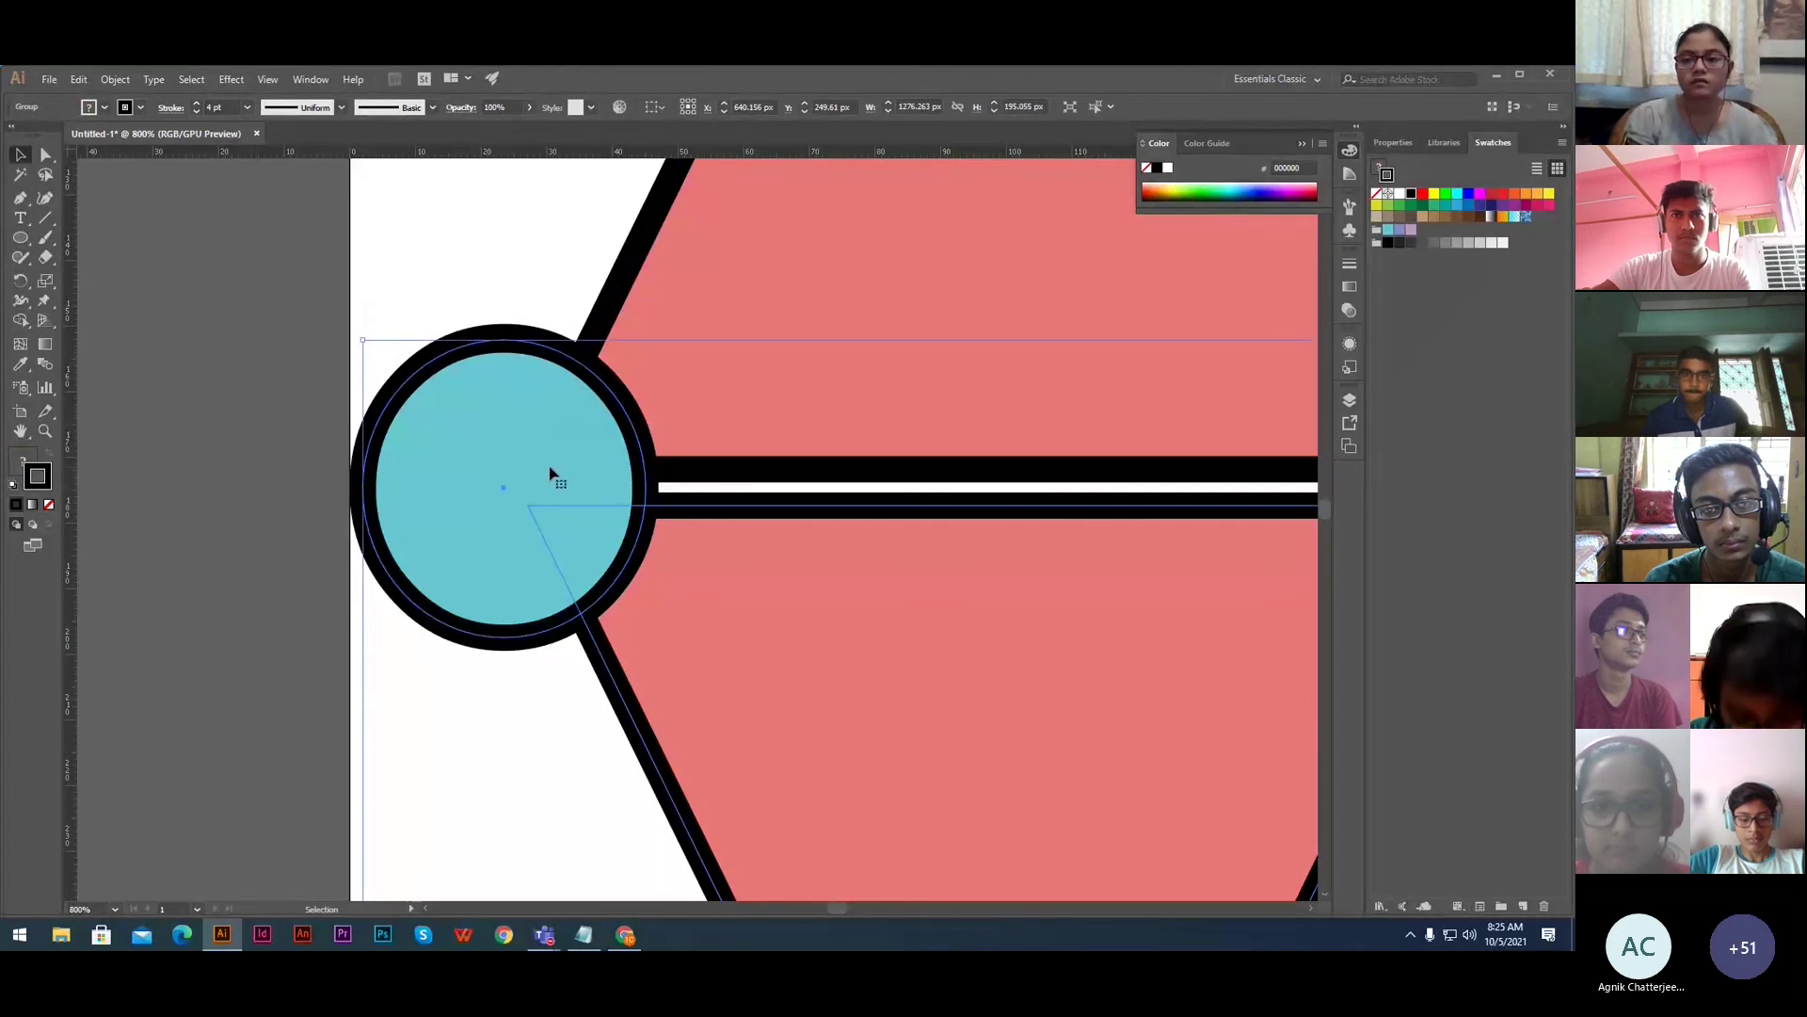
key(Up)
key(Up)
key(Down)
key(Down)
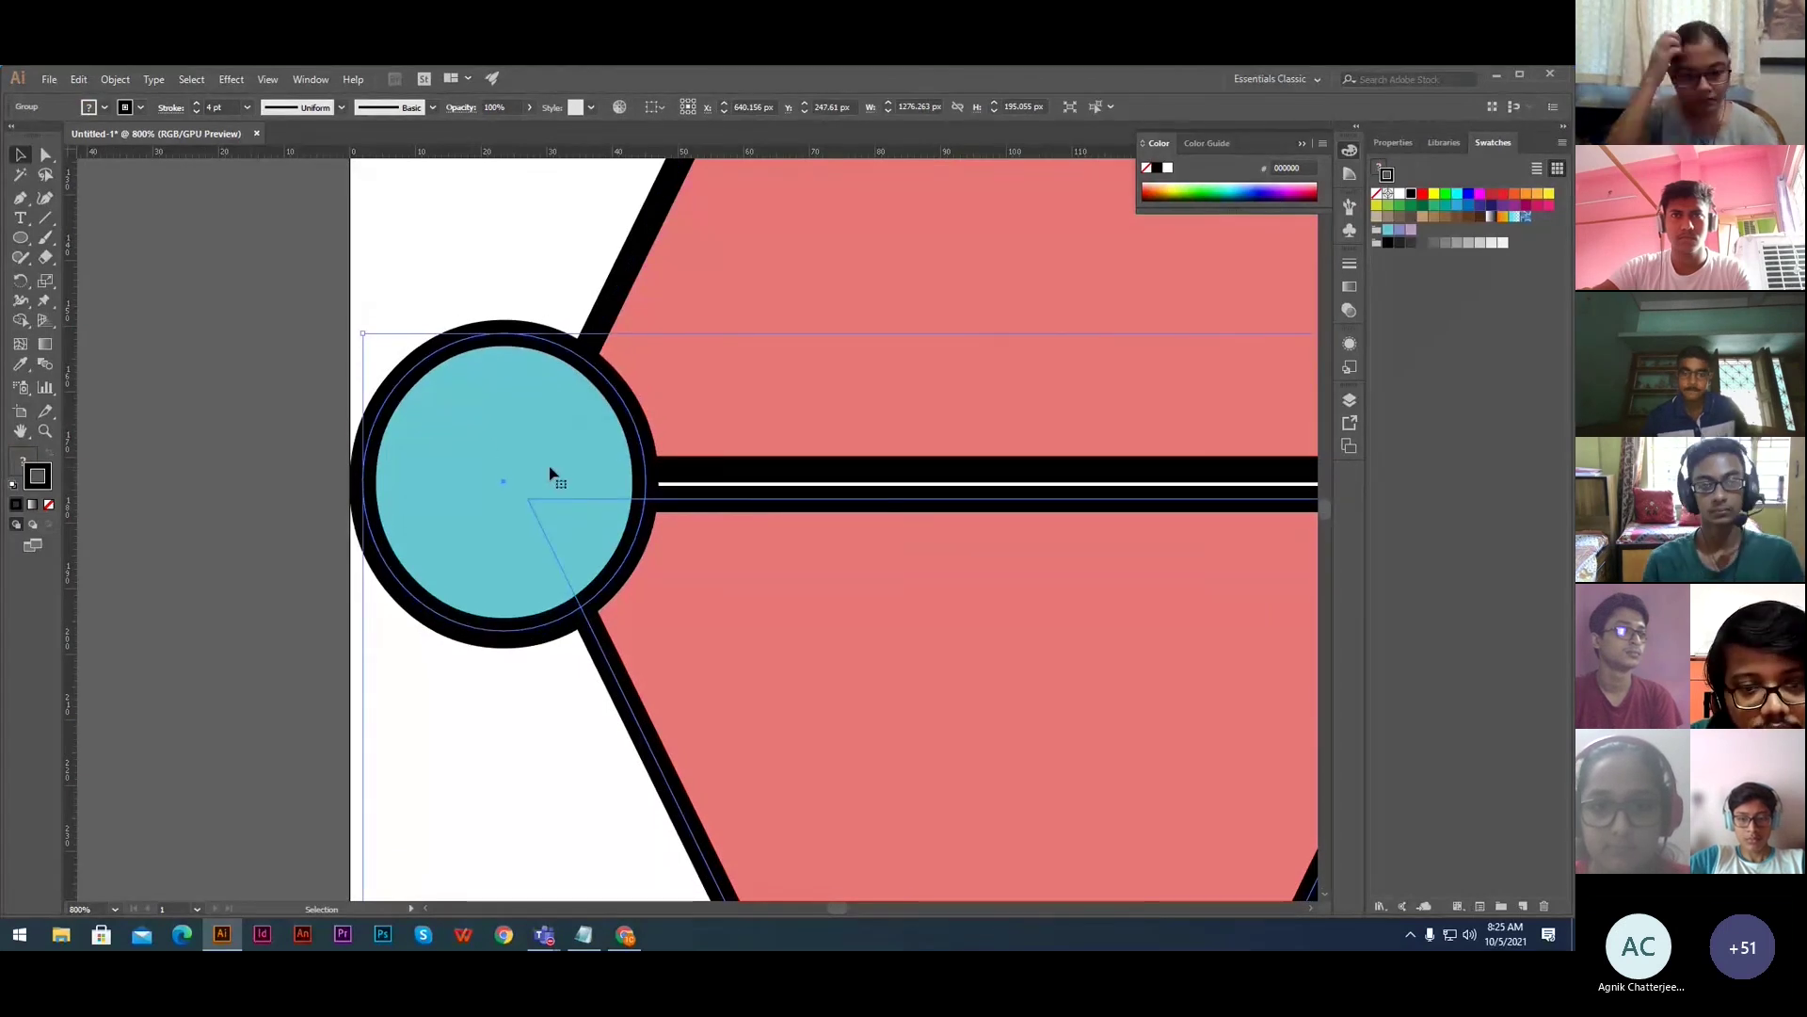
key(Down)
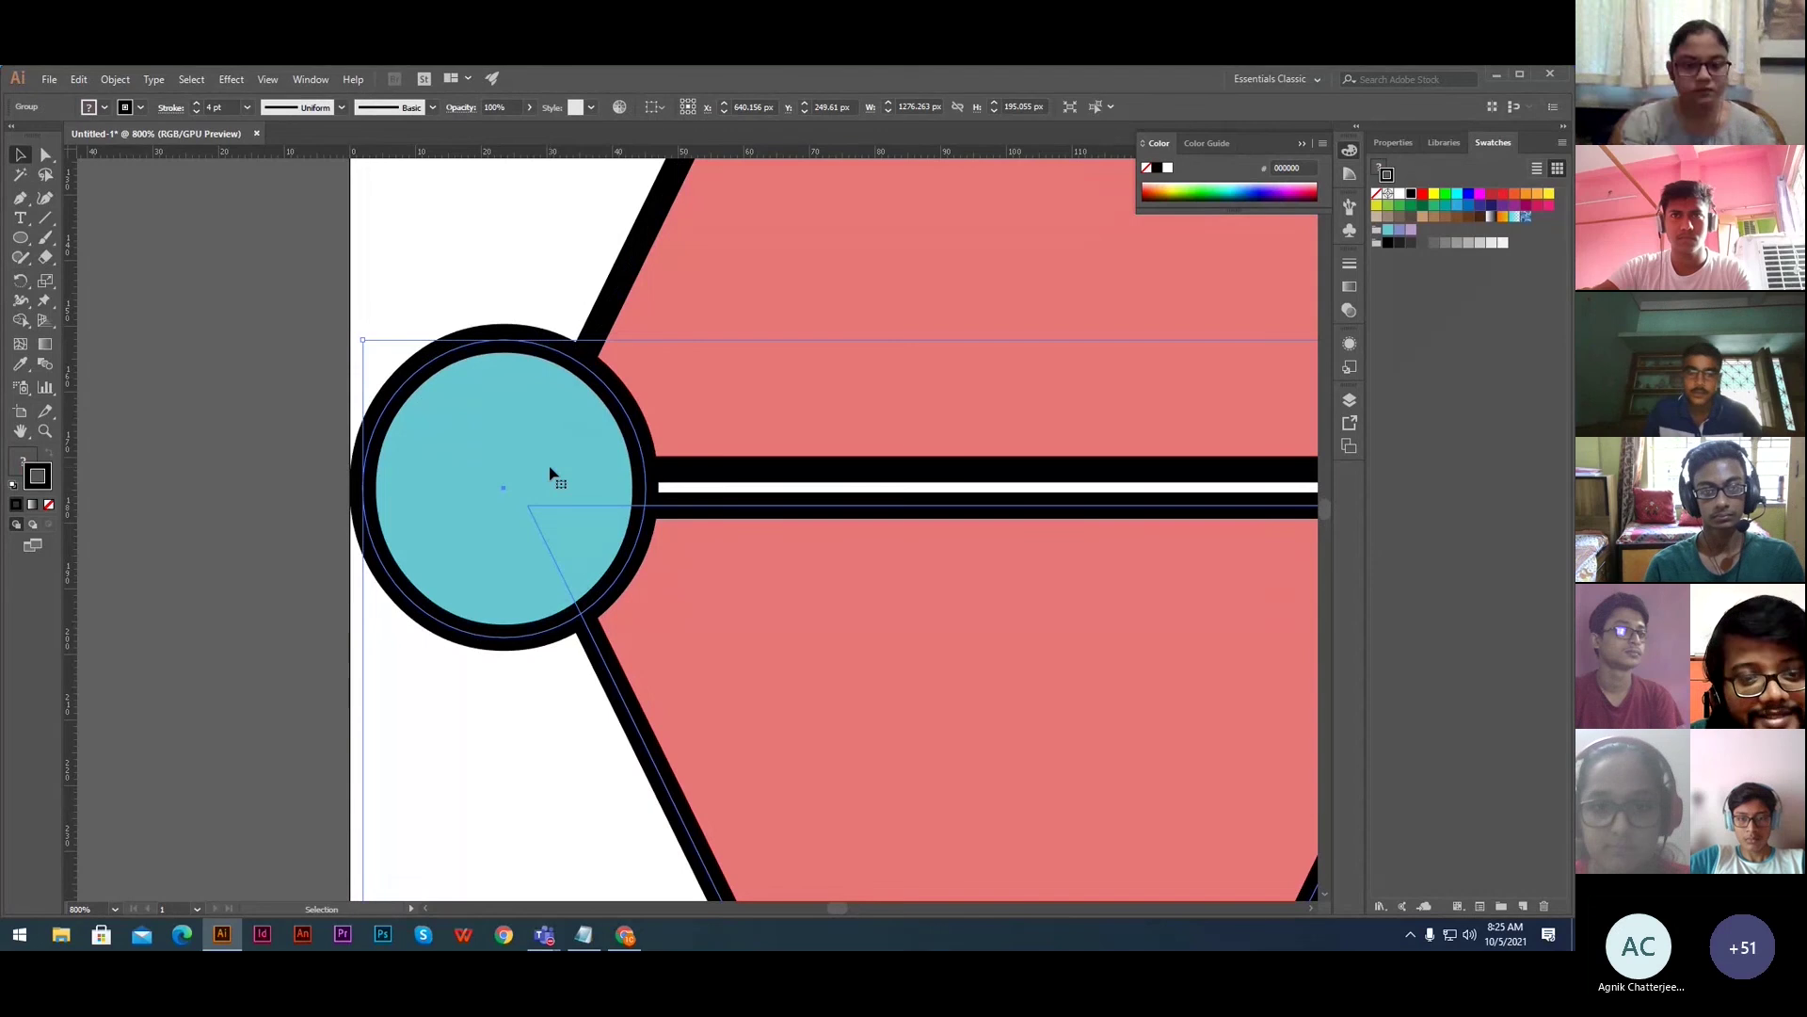
click(395, 294)
key(ctrl+0)
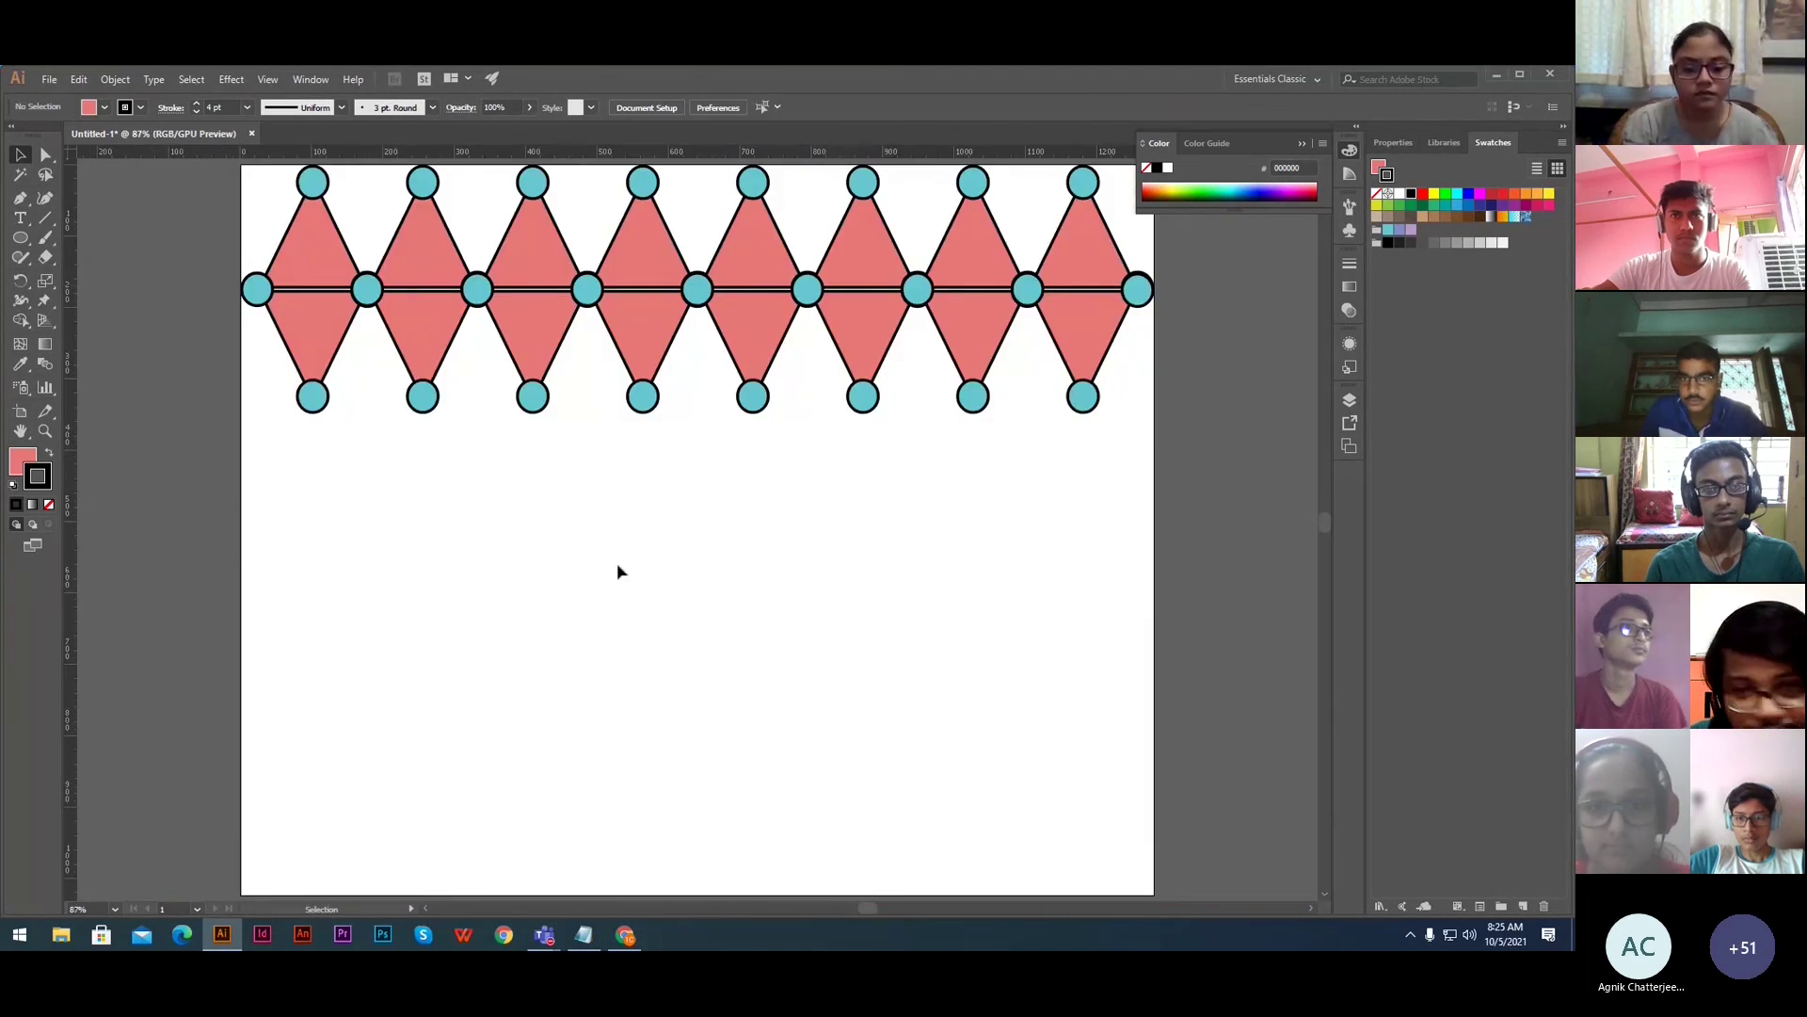
- Group both rows and duplicate them about 299 px straight down so the copy's top circles cover the original's bottom circles
drag(210, 213, 1156, 349)
key(a)
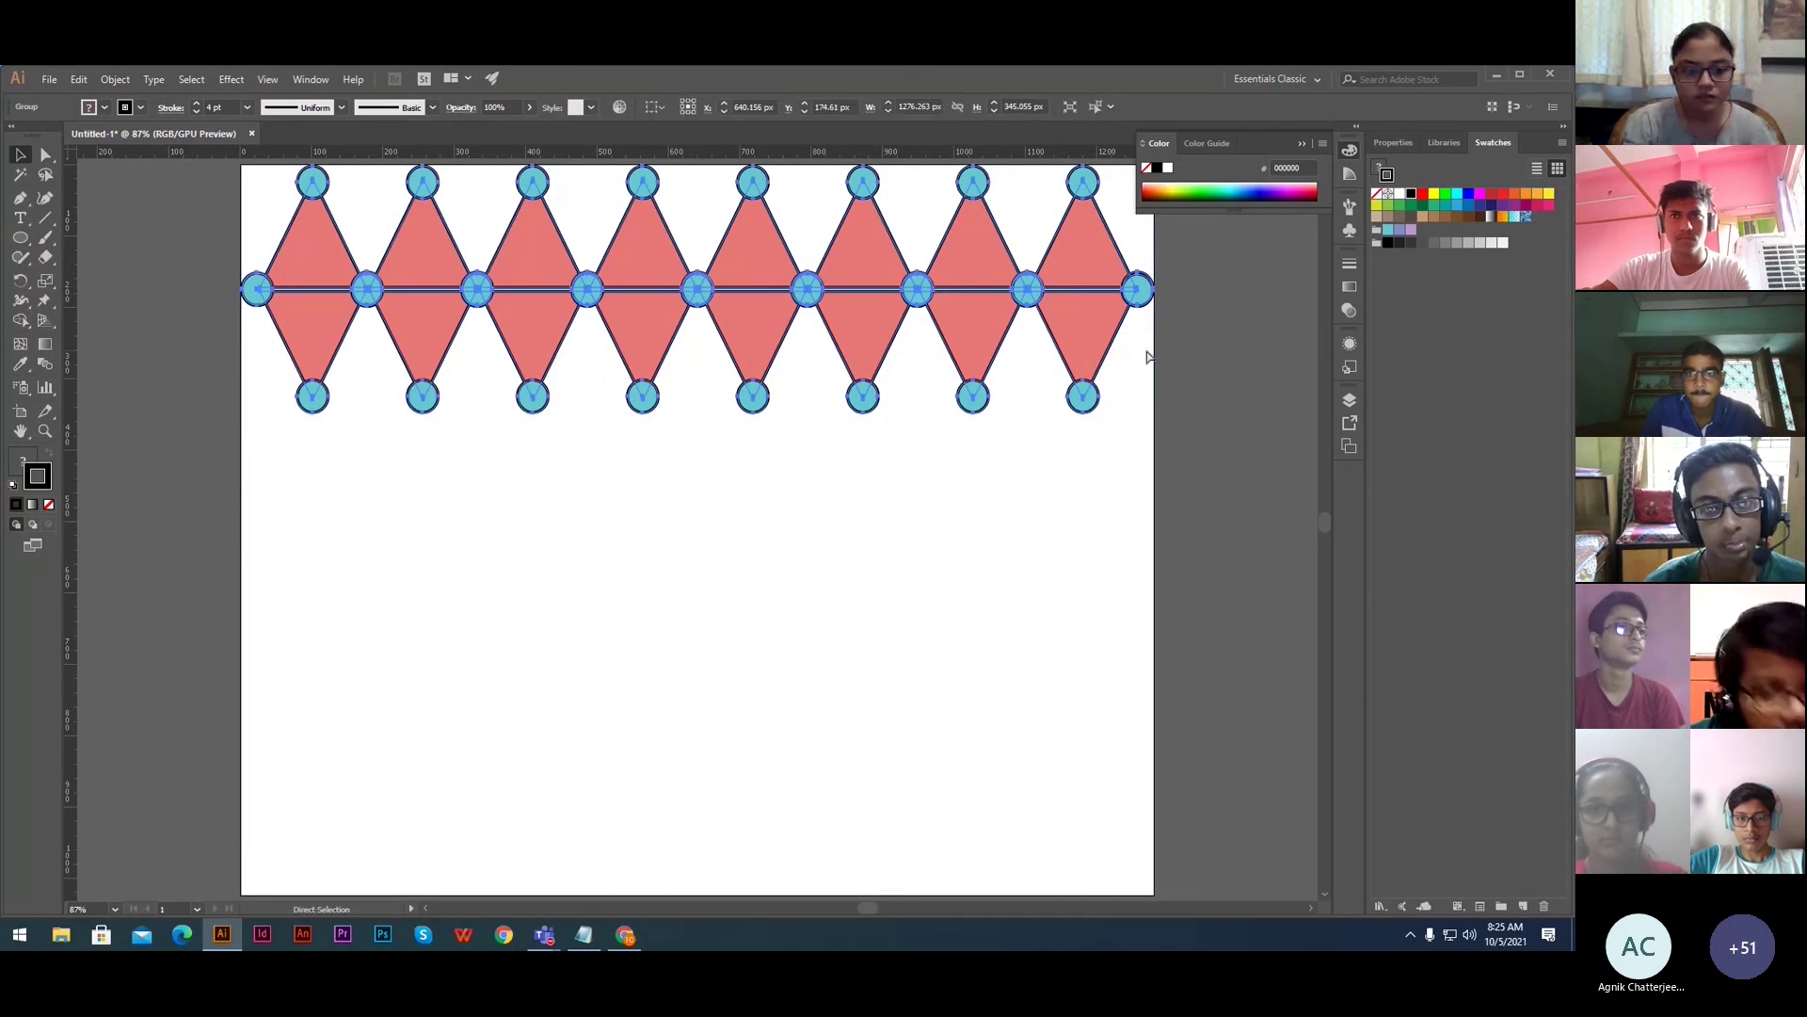
key(v)
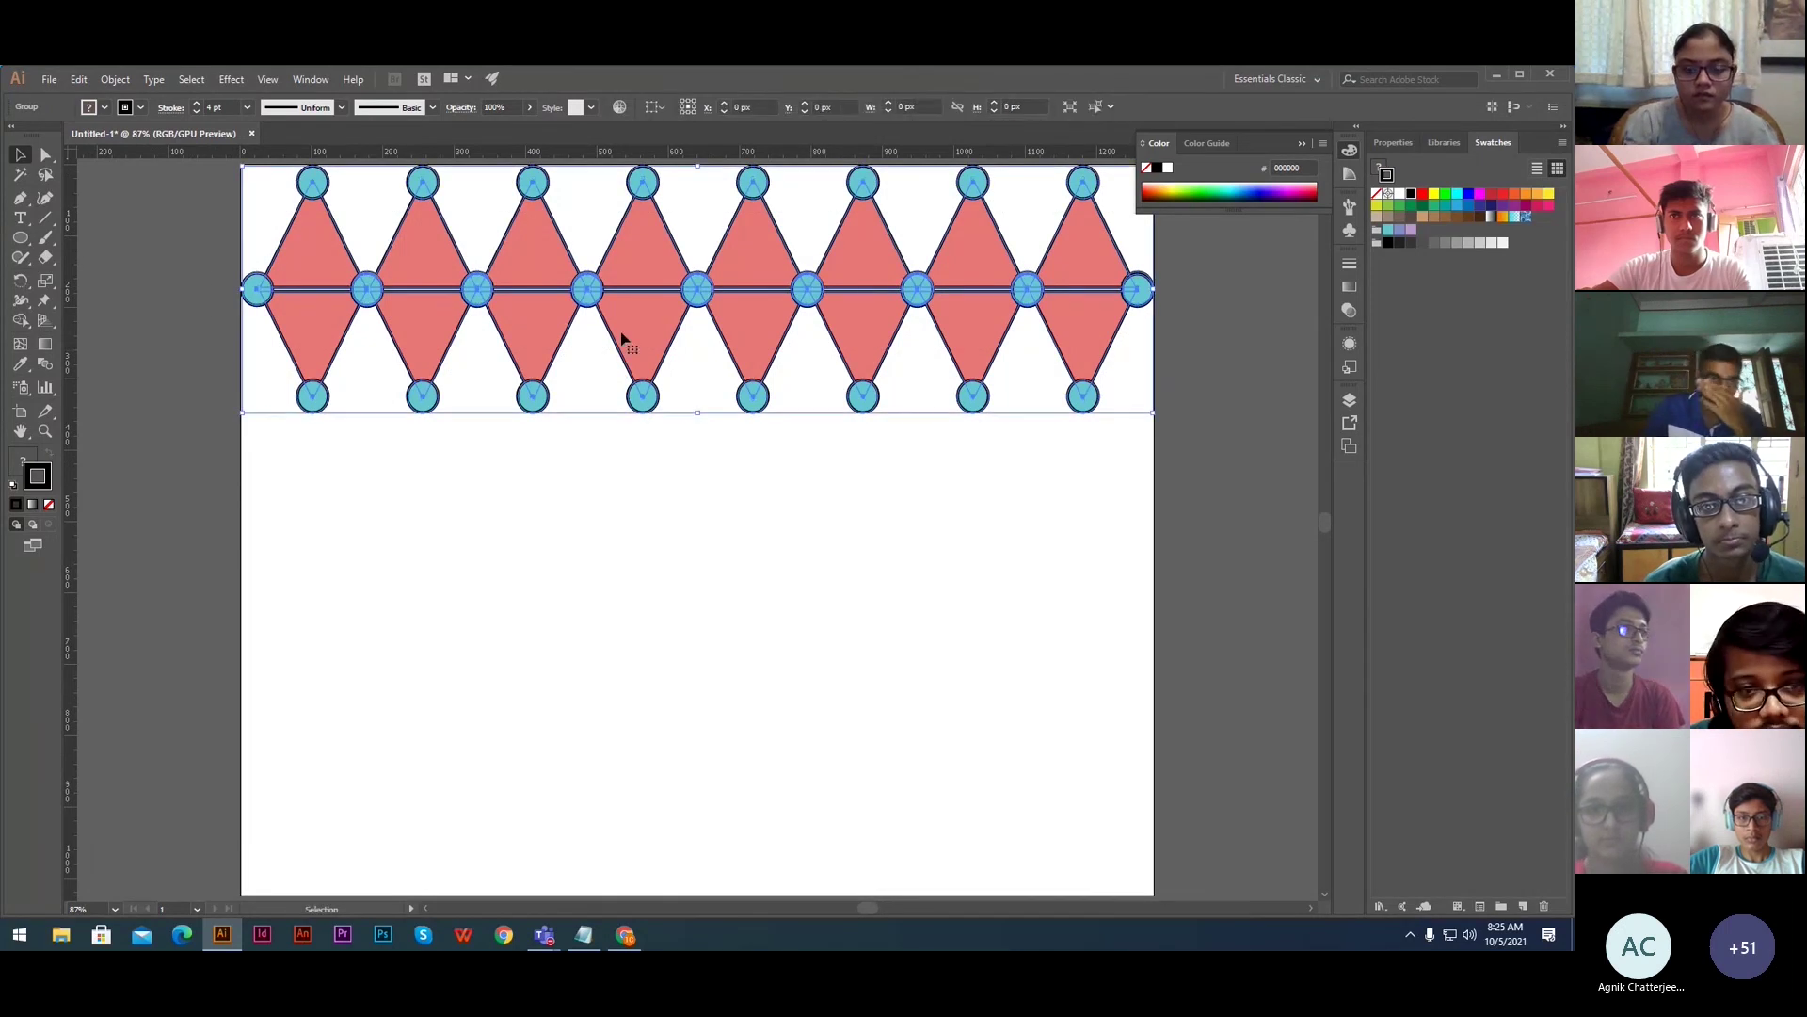
drag(646, 350, 646, 557)
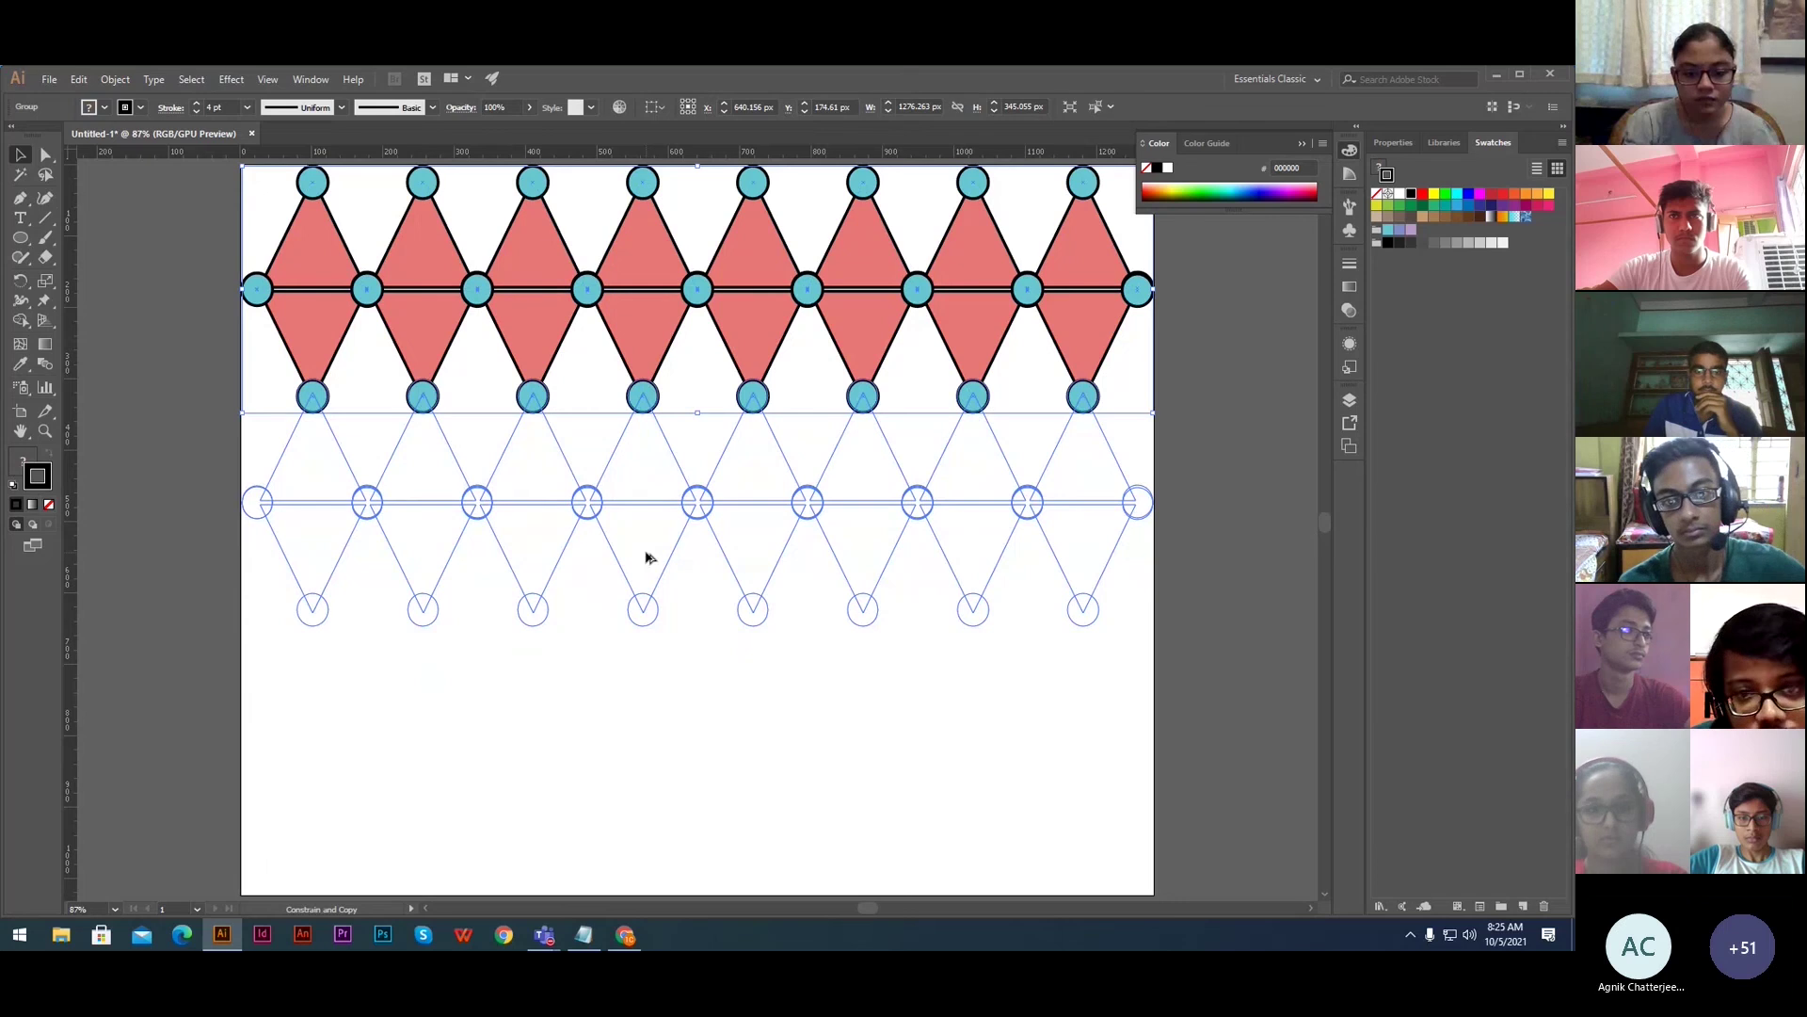
drag(646, 557, 647, 558)
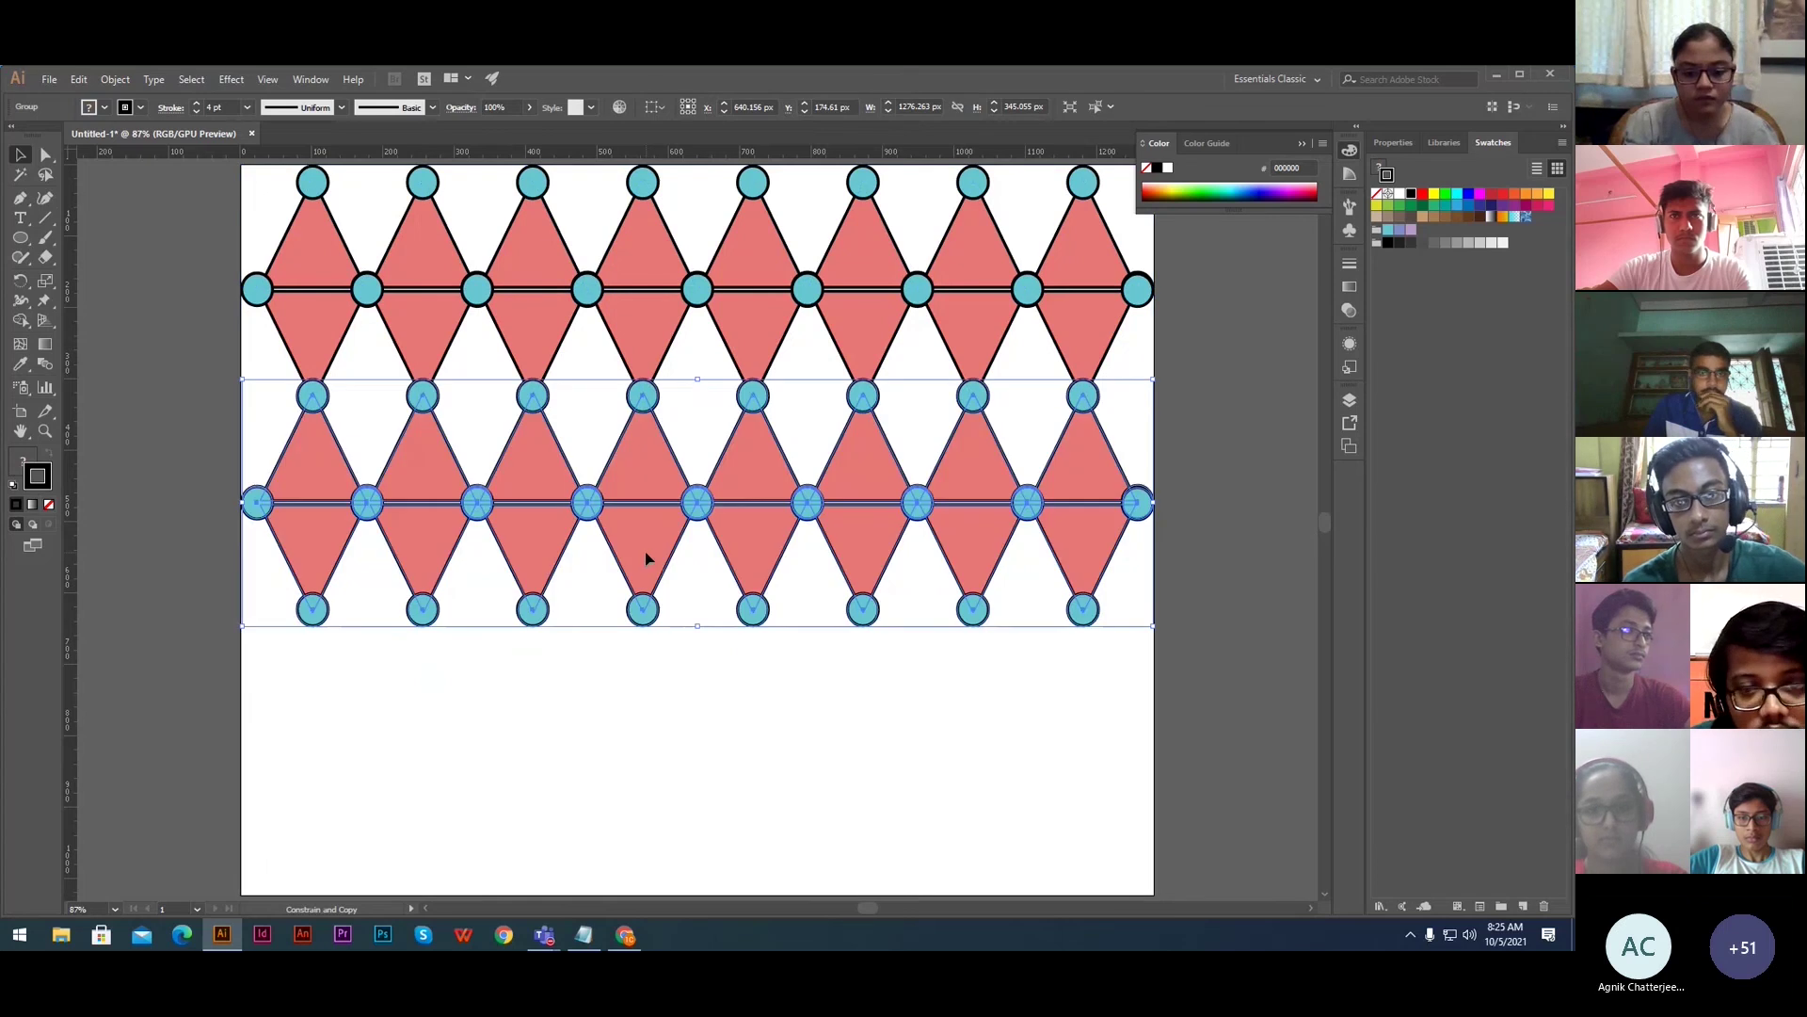
- Repeat the downward duplication of the grouped rows twice more to fill the artboard's height
key(ctrl+d)
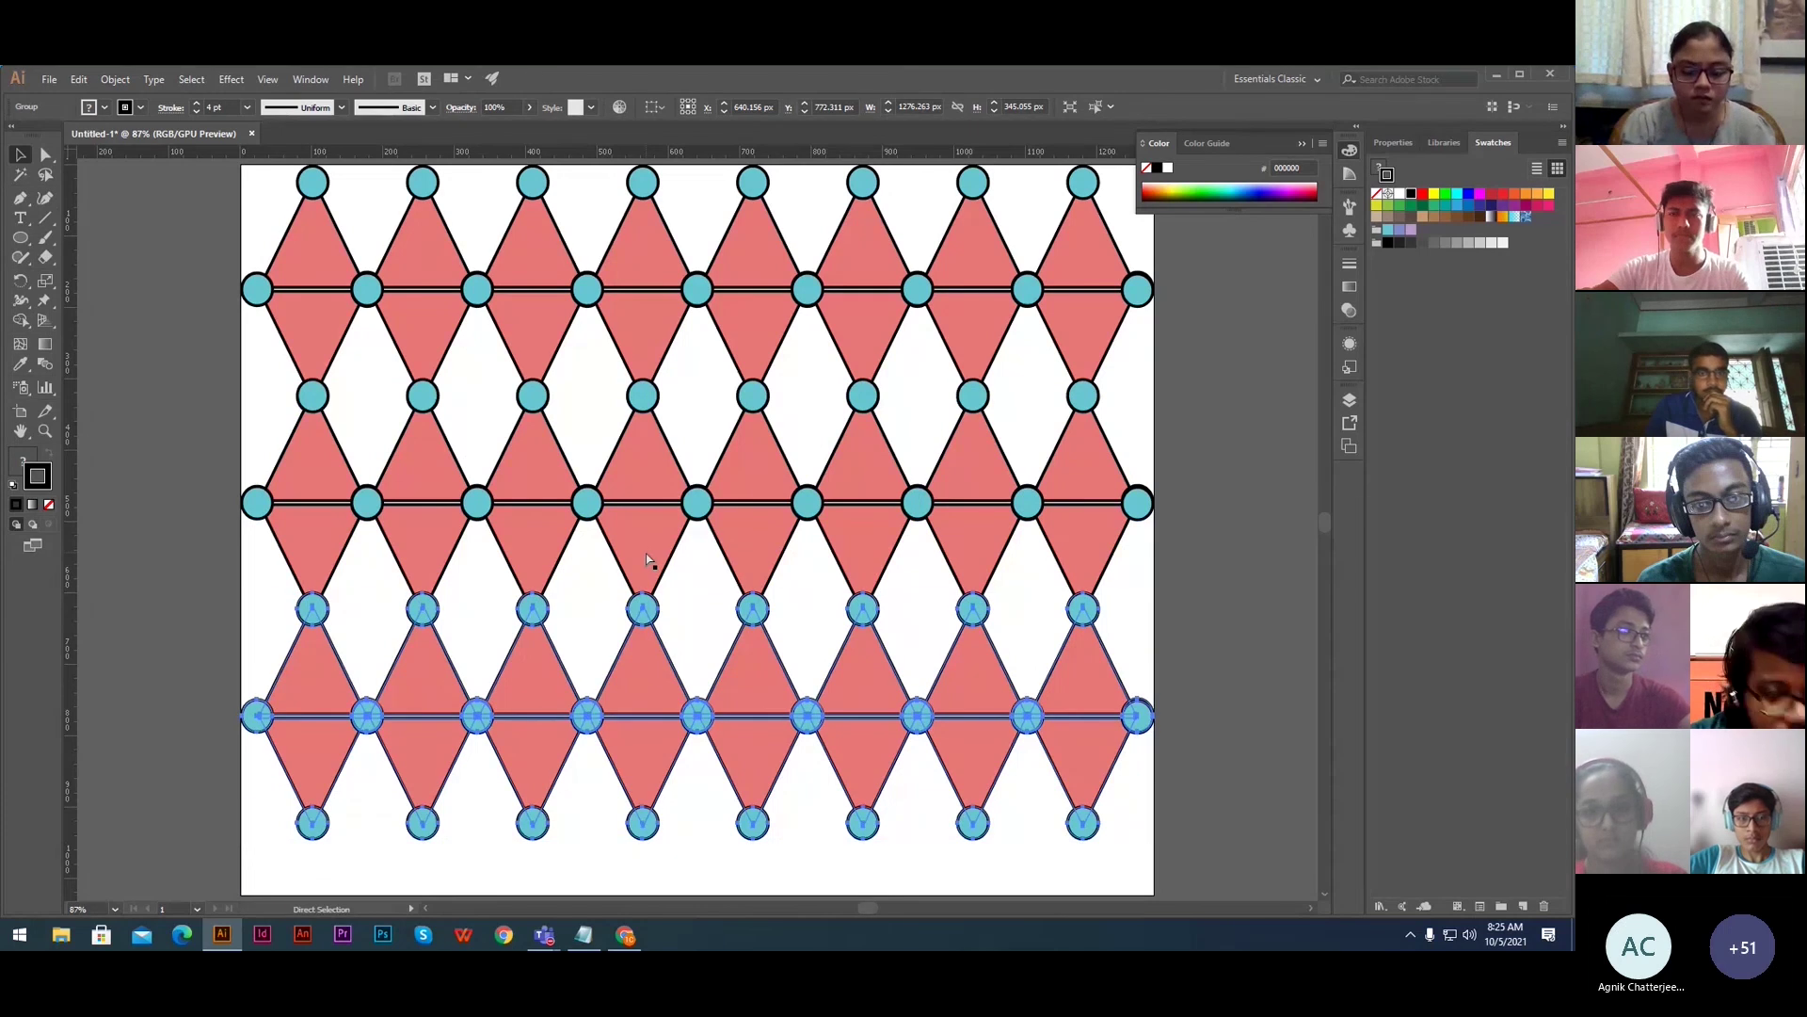
key(ctrl+d)
key(ctrl+minus)
key(ctrl+minus)
key(ctrl+minus)
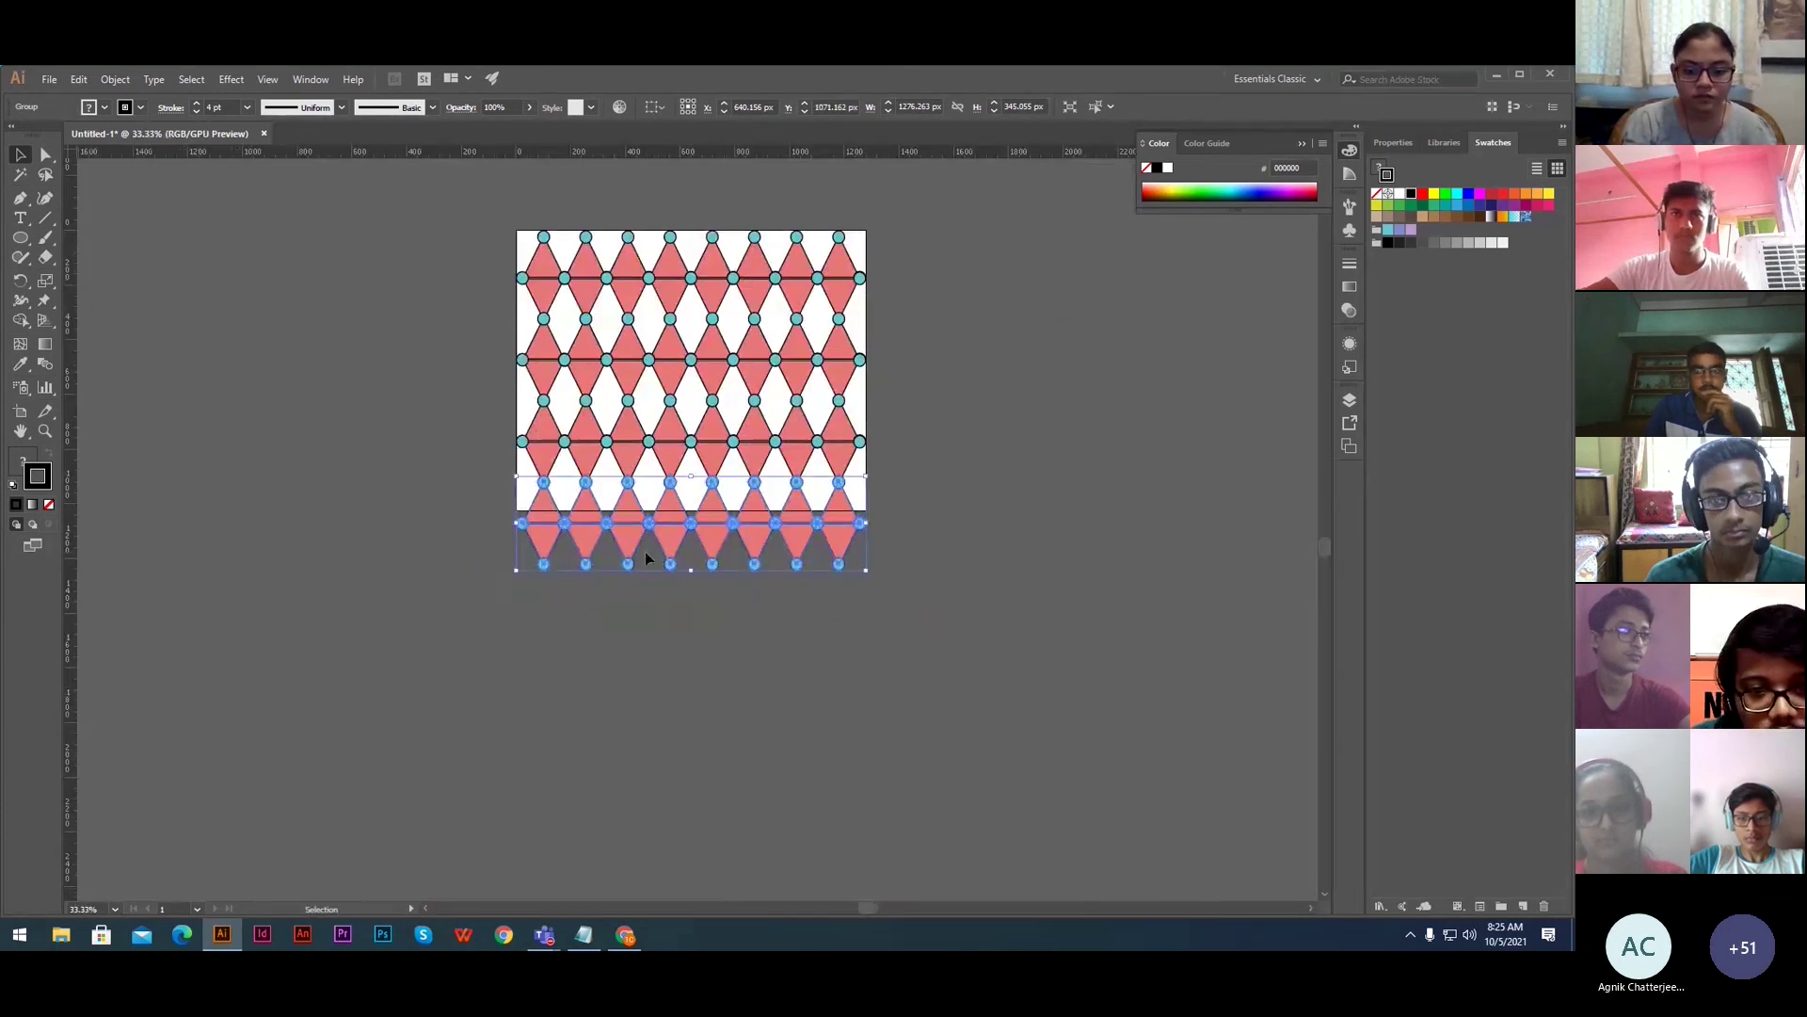
- Delete the lowest double-row copy that extends past the artboard's lower edge
ctrl+click(753, 518)
ctrl+click(772, 599)
drag(588, 500, 1122, 677)
ctrl+click(934, 644)
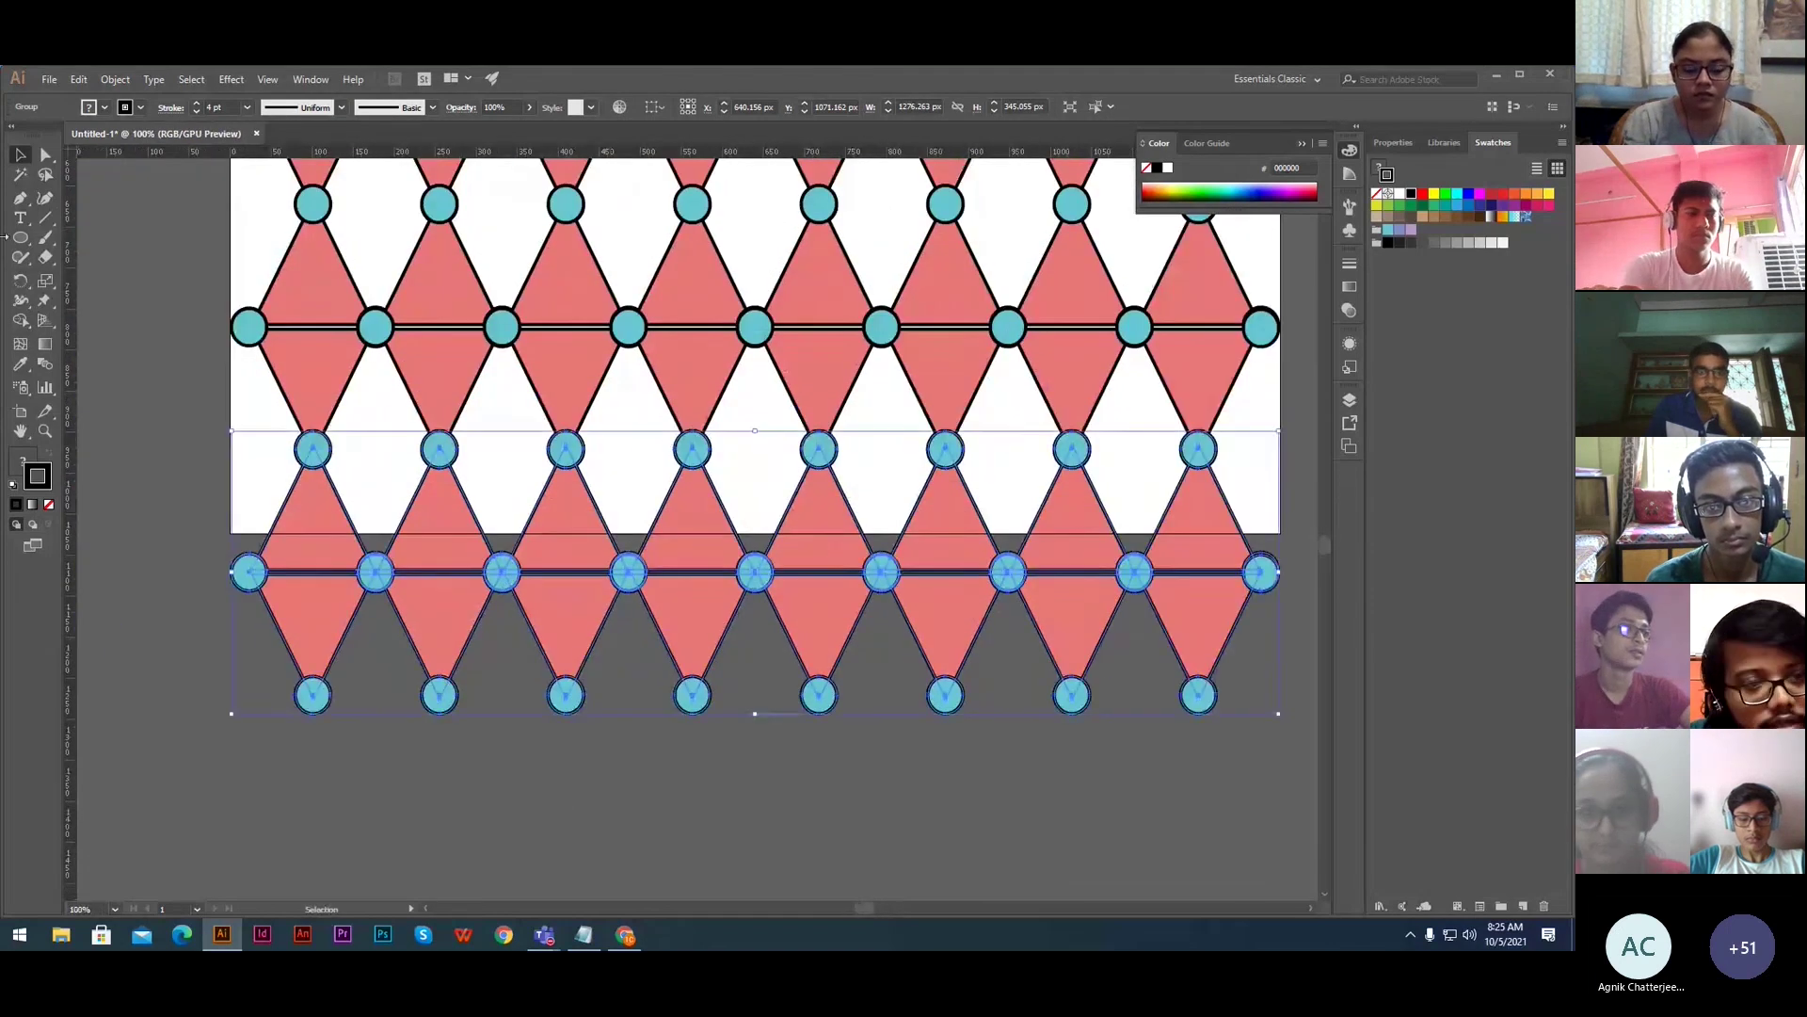
click(219, 555)
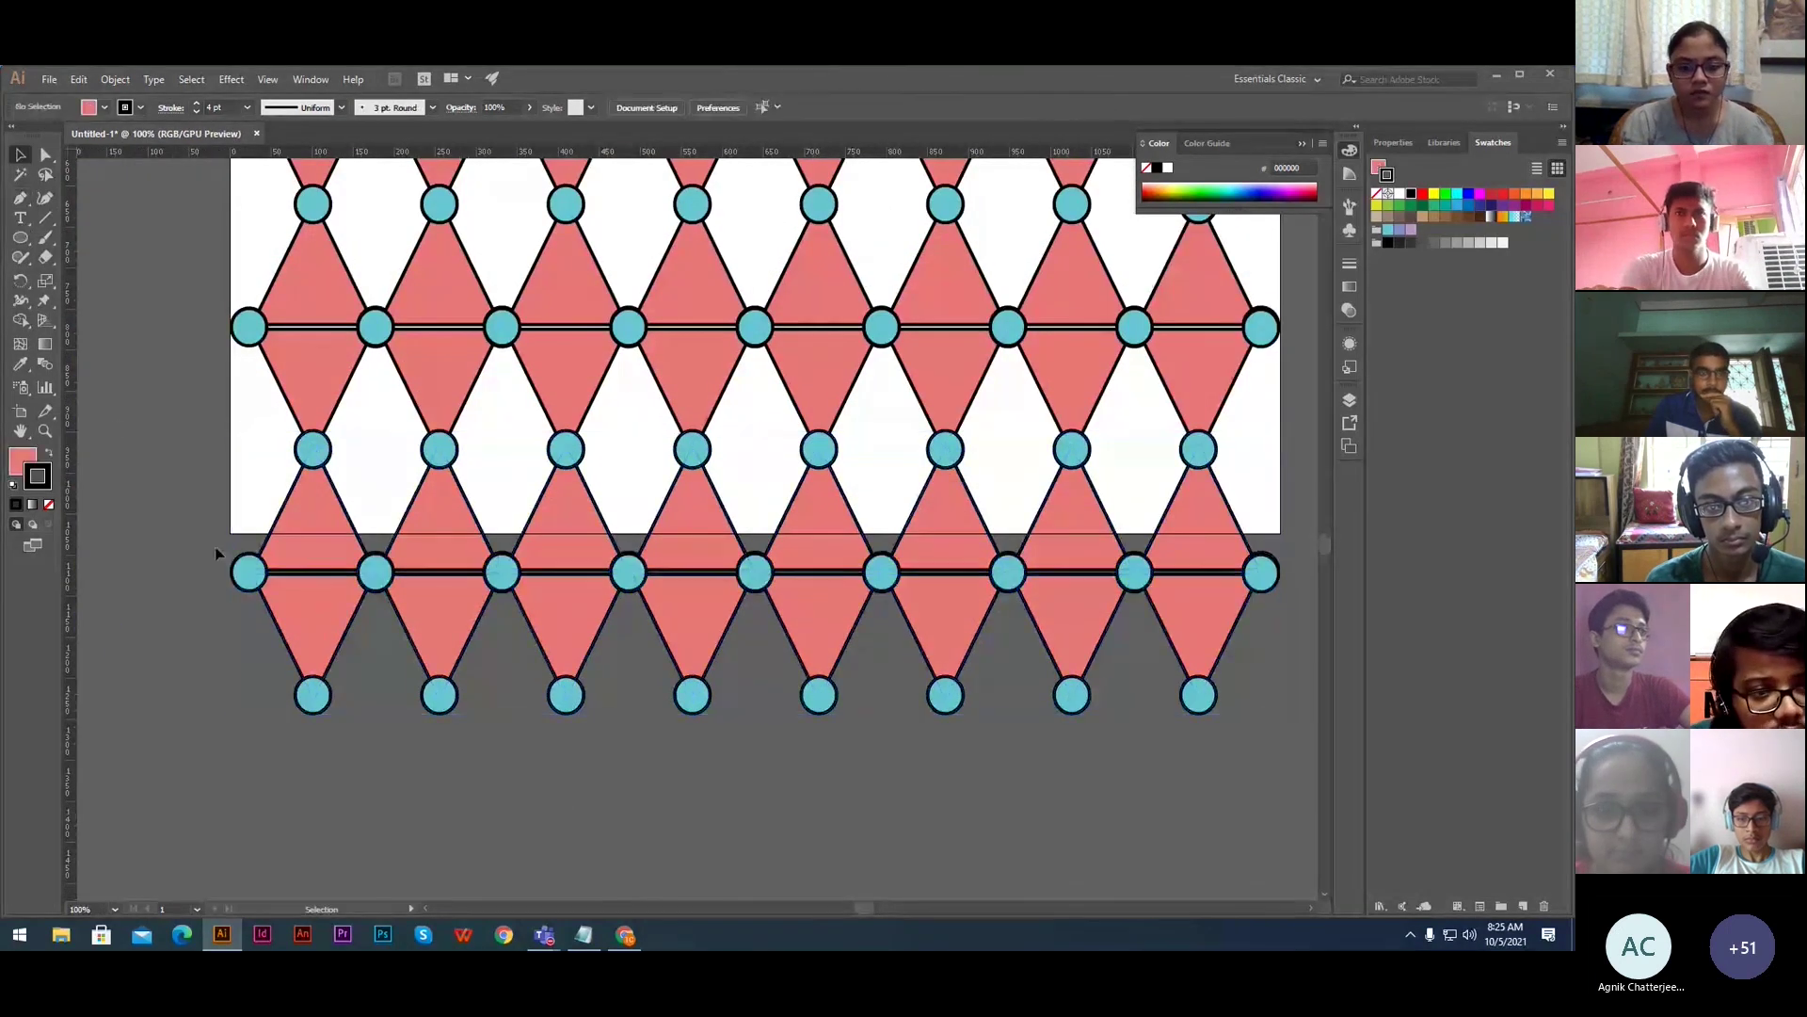
click(325, 553)
key(Delete)
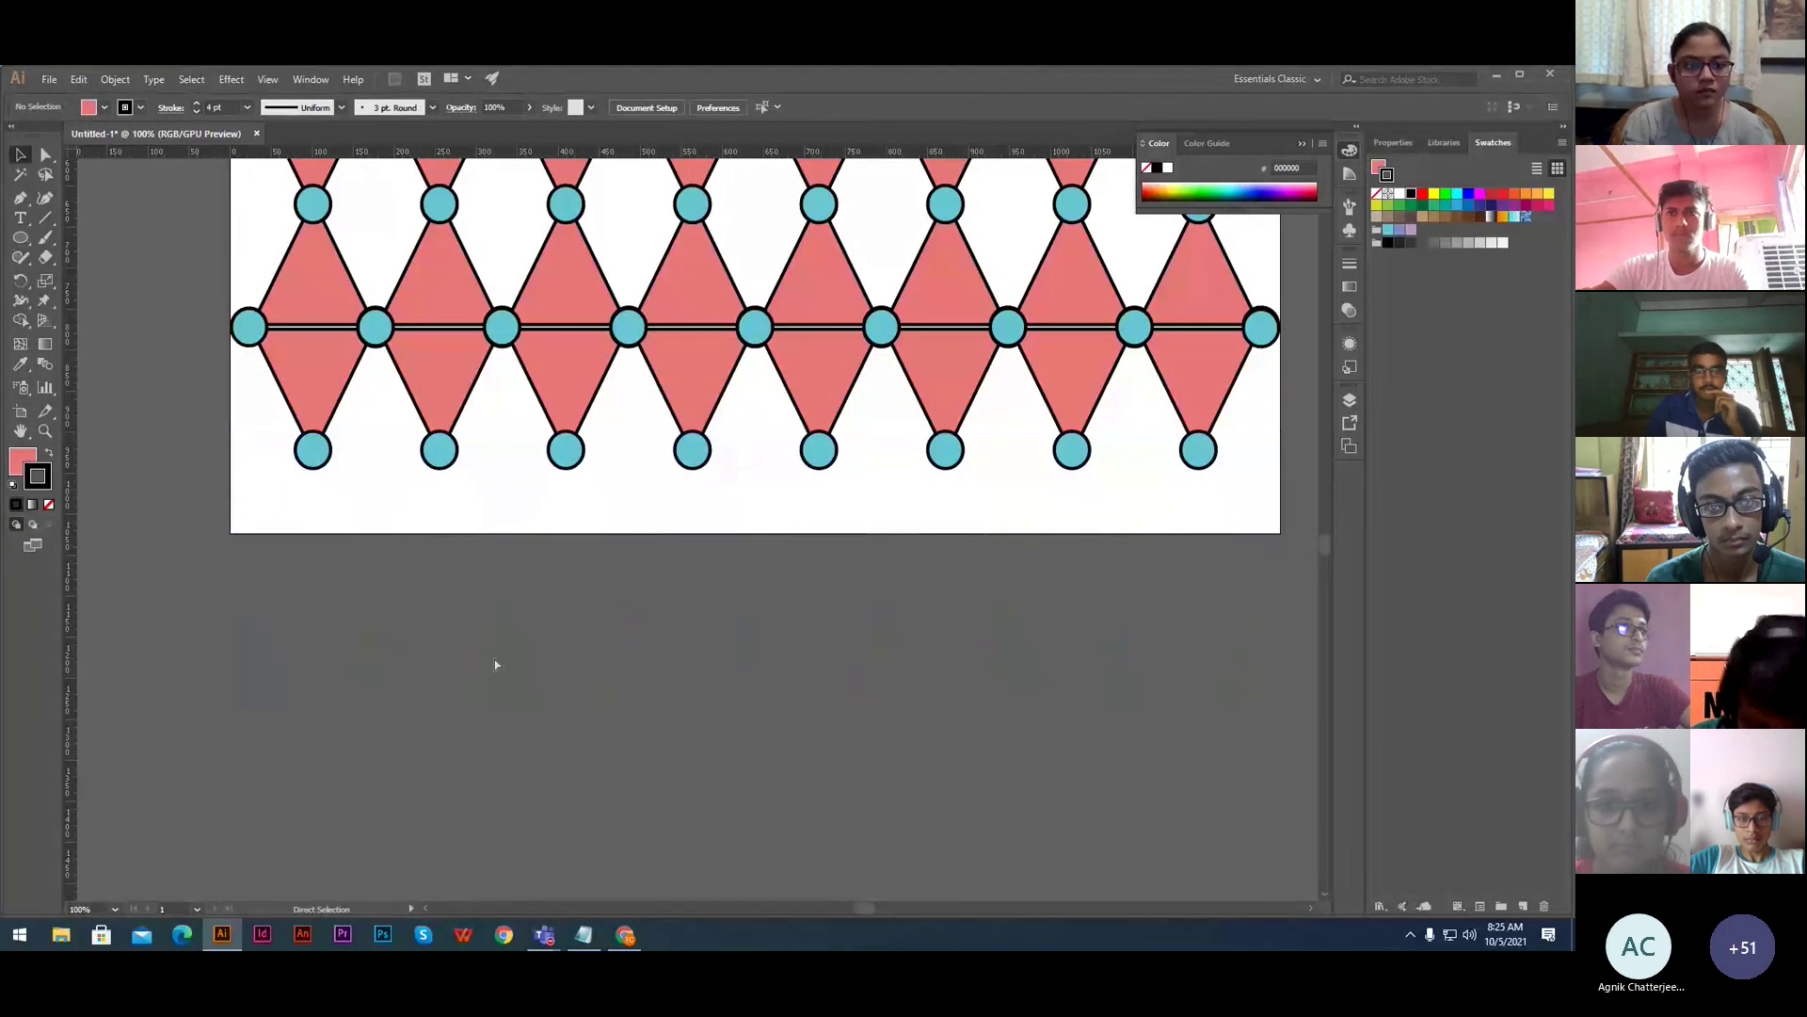
key(ctrl+0)
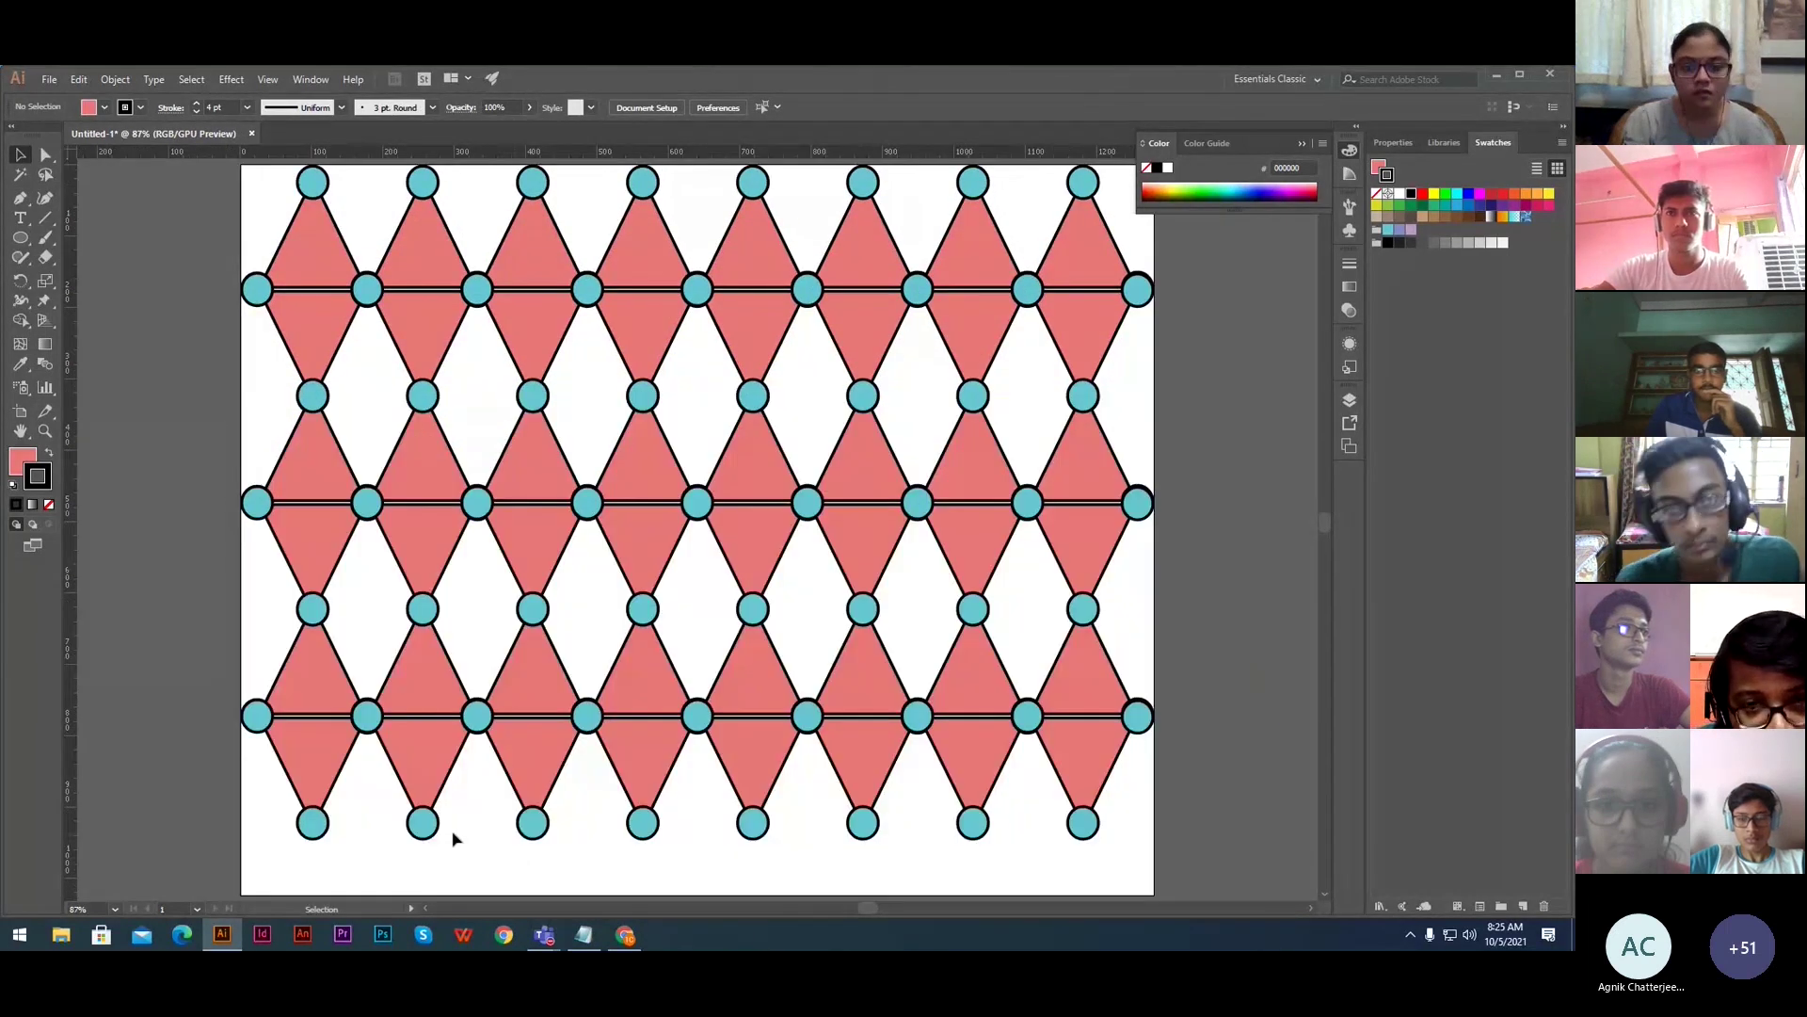
- Show the artboard's editable bounds with the Artboard tool and compare its upper and lower edges with the pattern's outer circles
scroll(454, 833, down, 1)
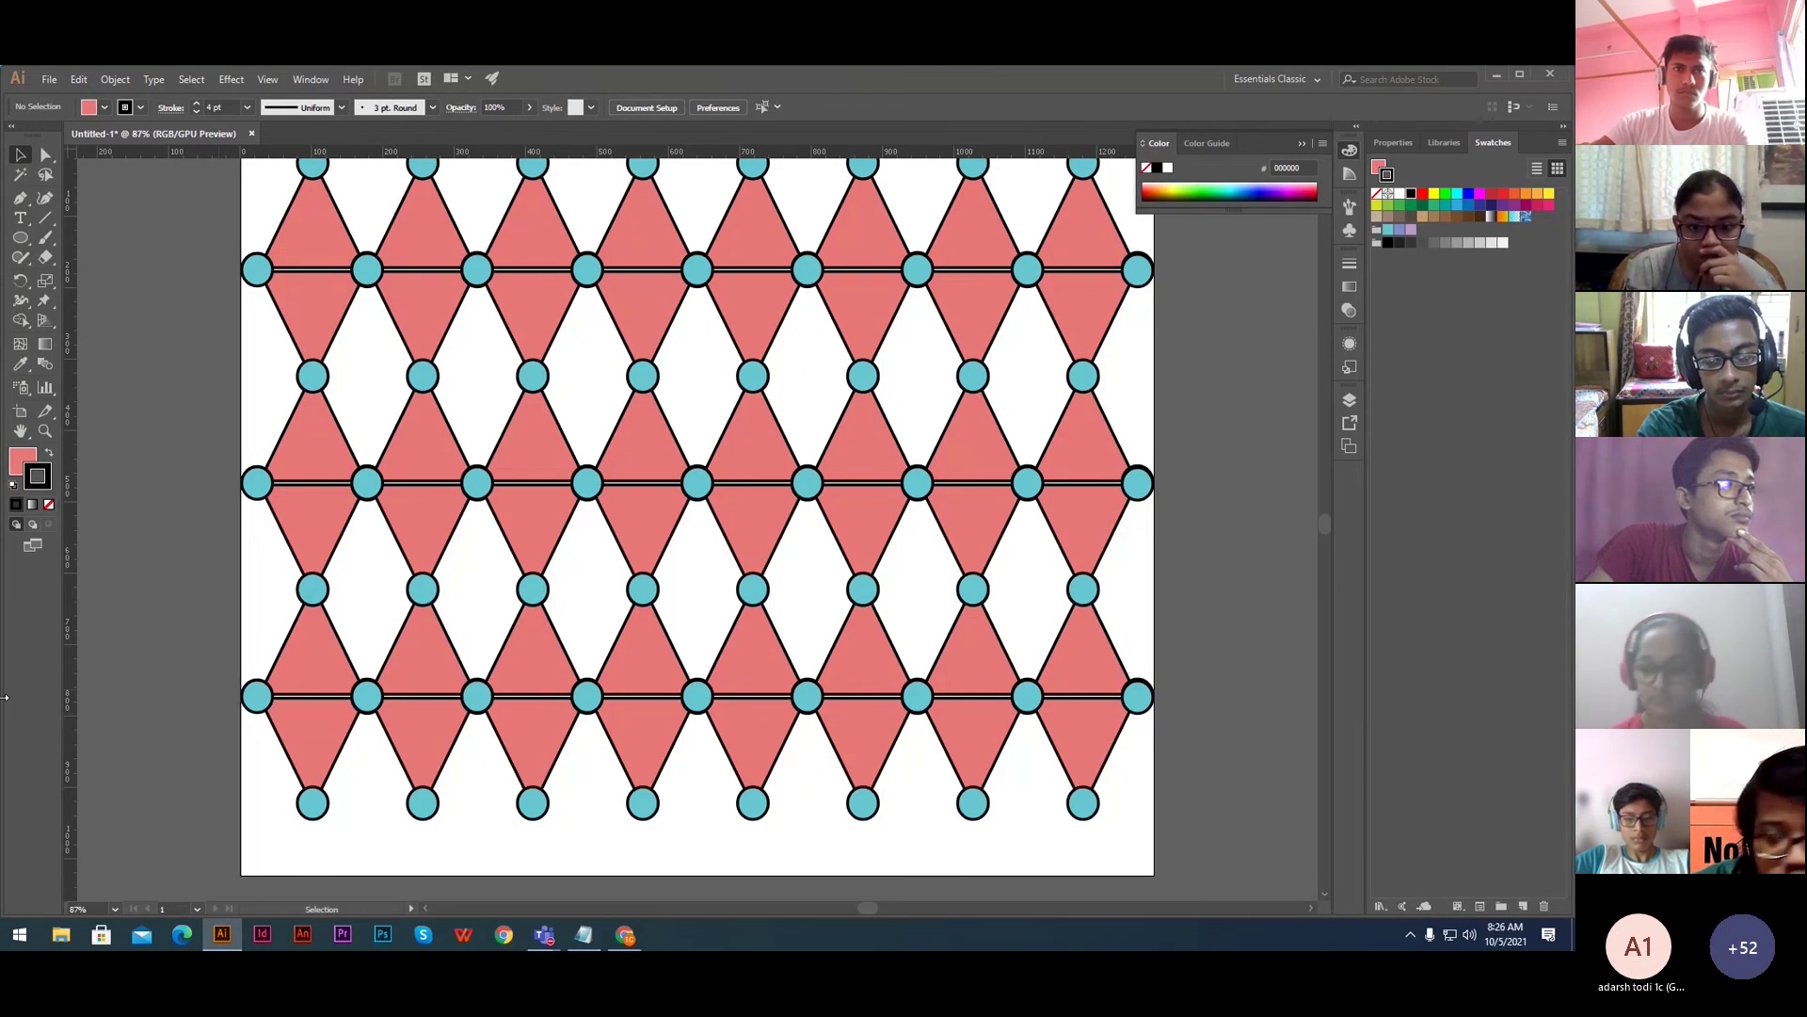
click(22, 417)
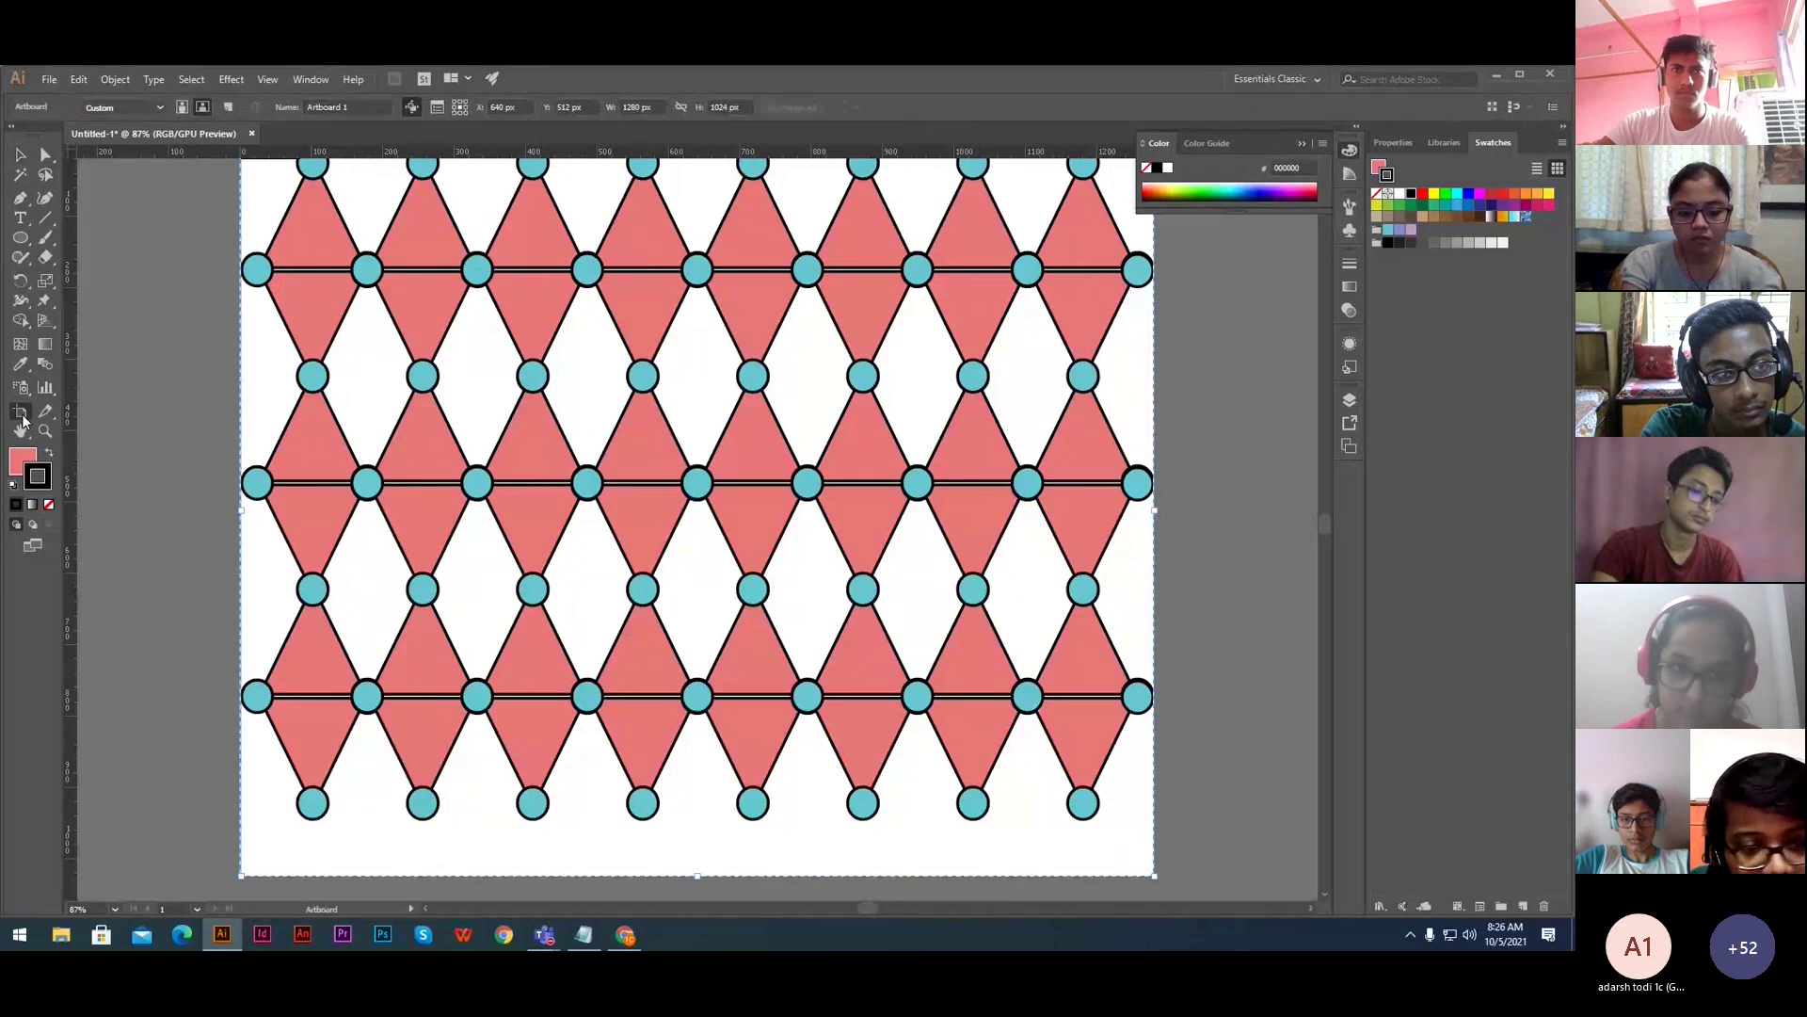
scroll(803, 864, down, 3)
scroll(776, 788, up, 2)
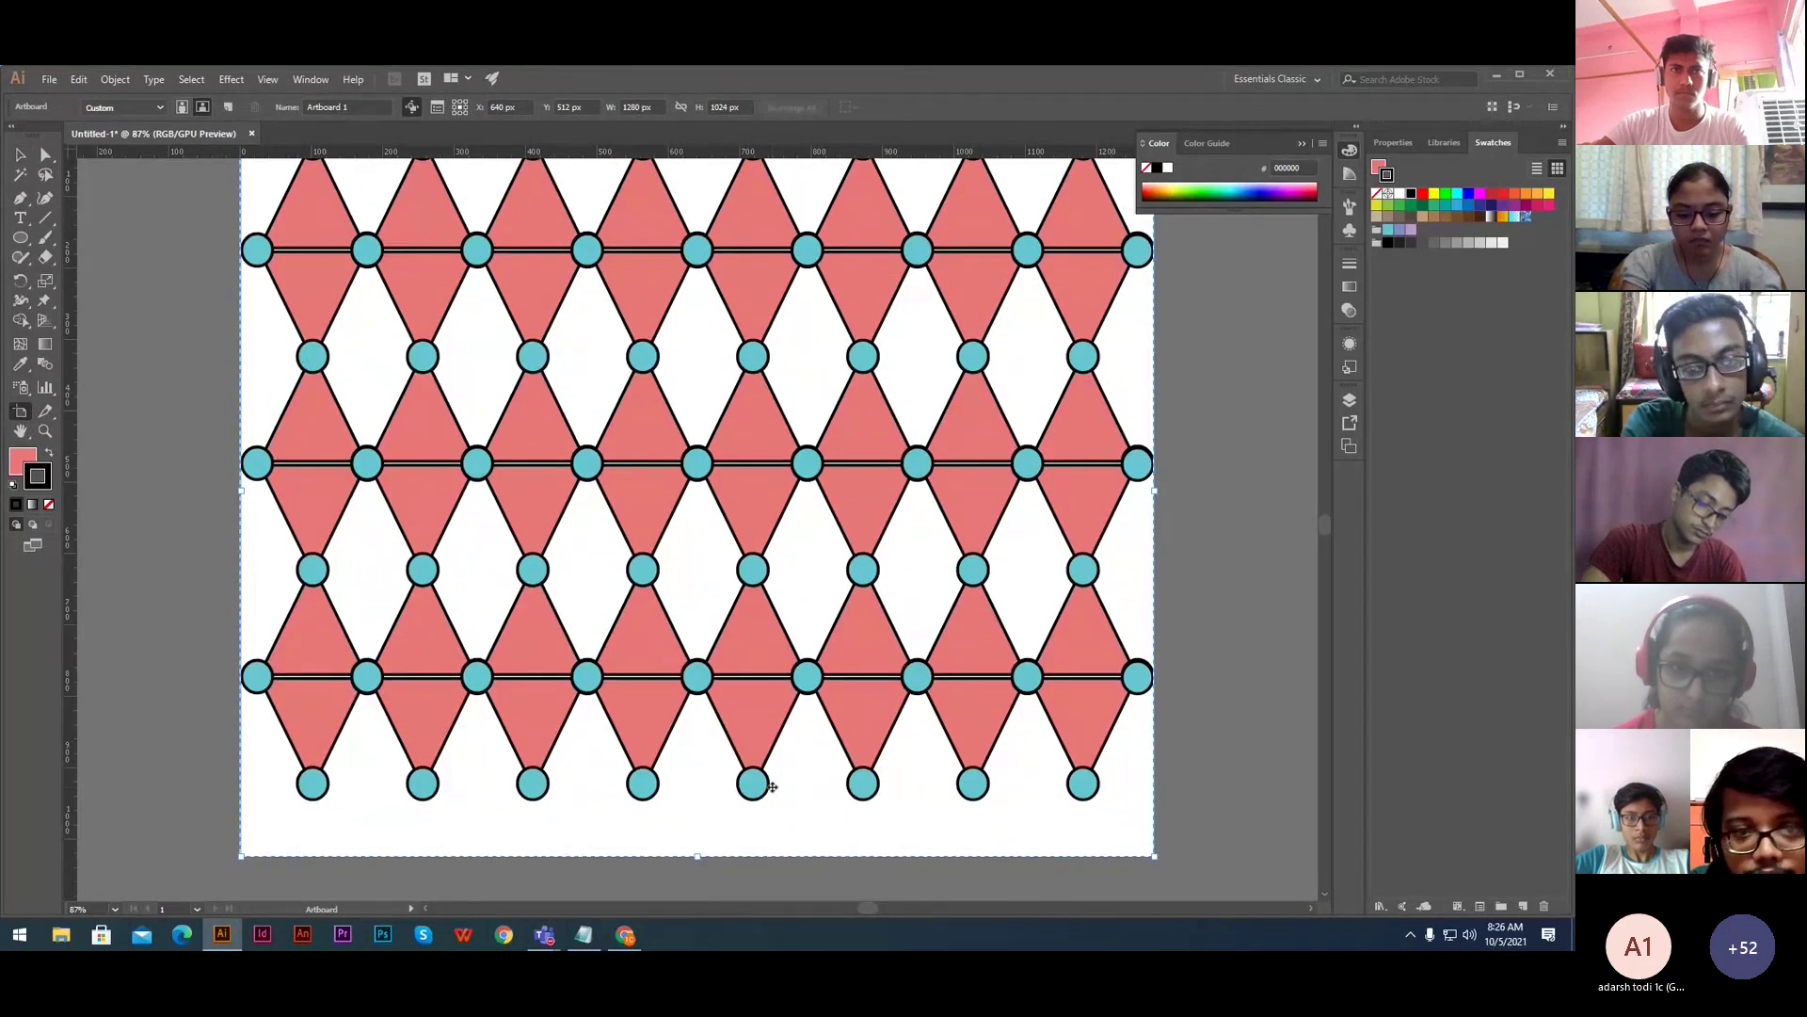
scroll(772, 787, up, 4)
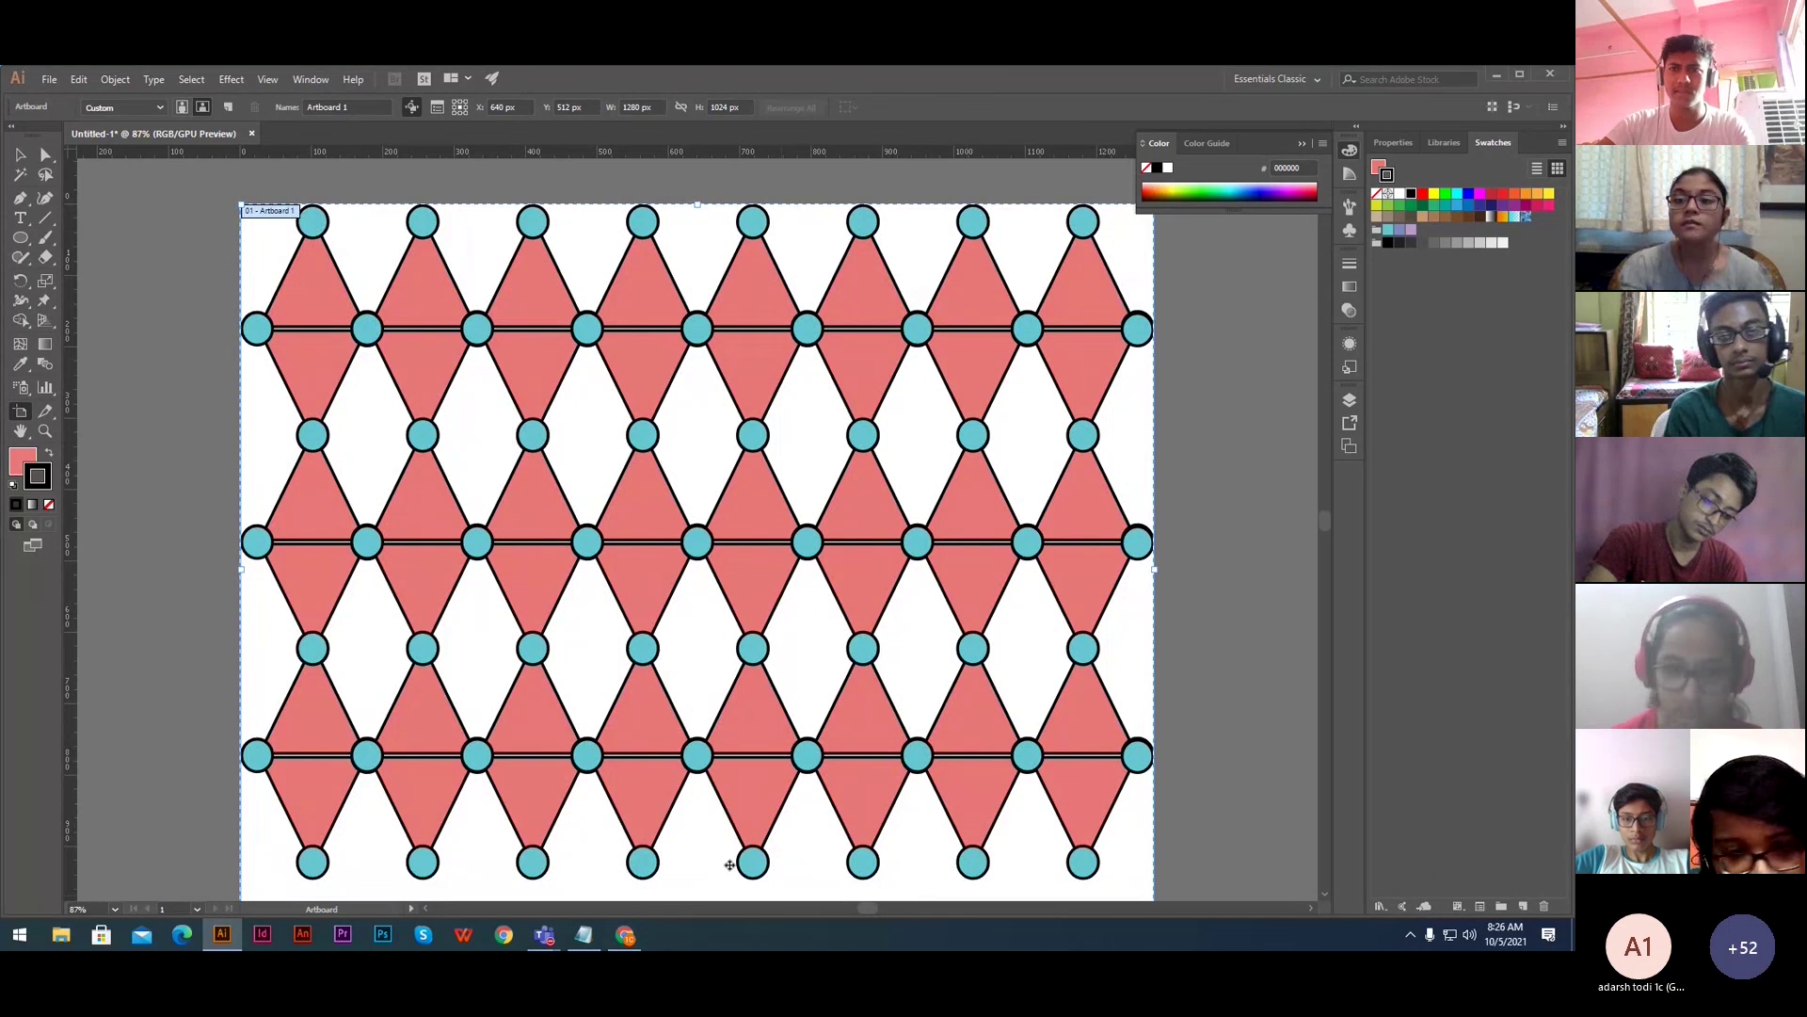
scroll(641, 759, down, 3)
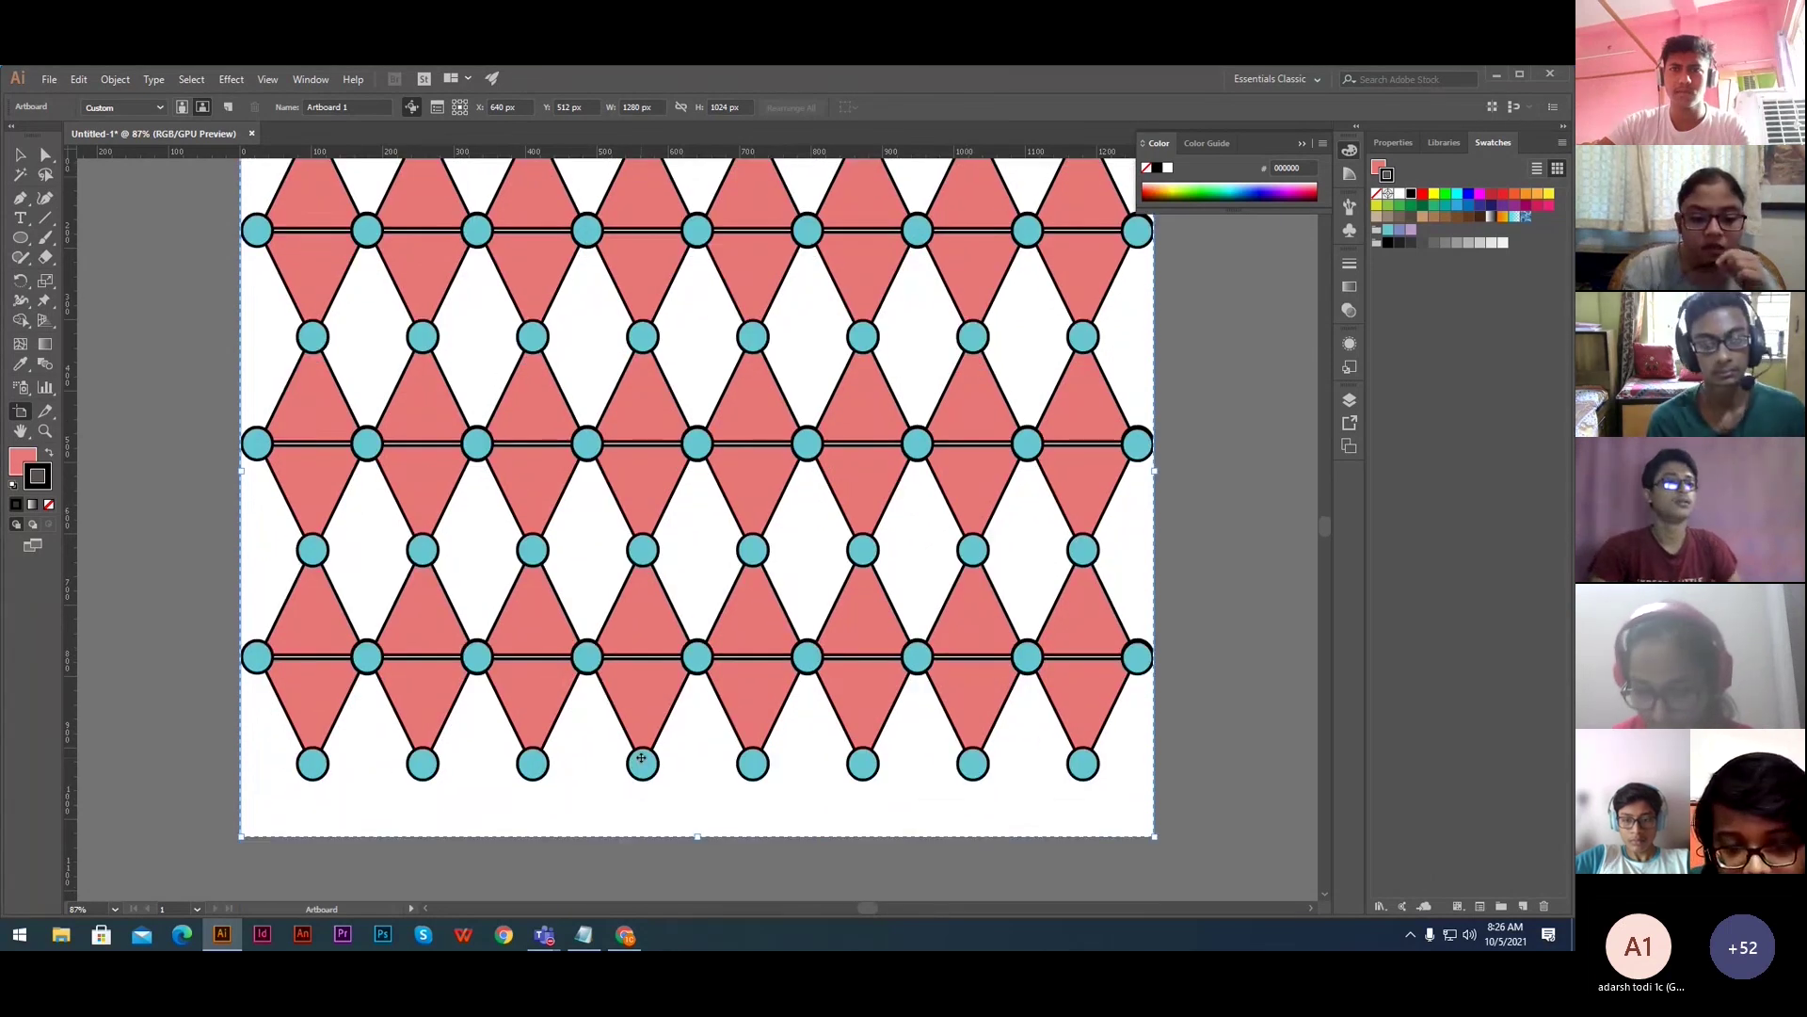
- Switch to the Teams class meeting to check on the participants and return to Illustrator
mouse_move(544, 935)
click(555, 856)
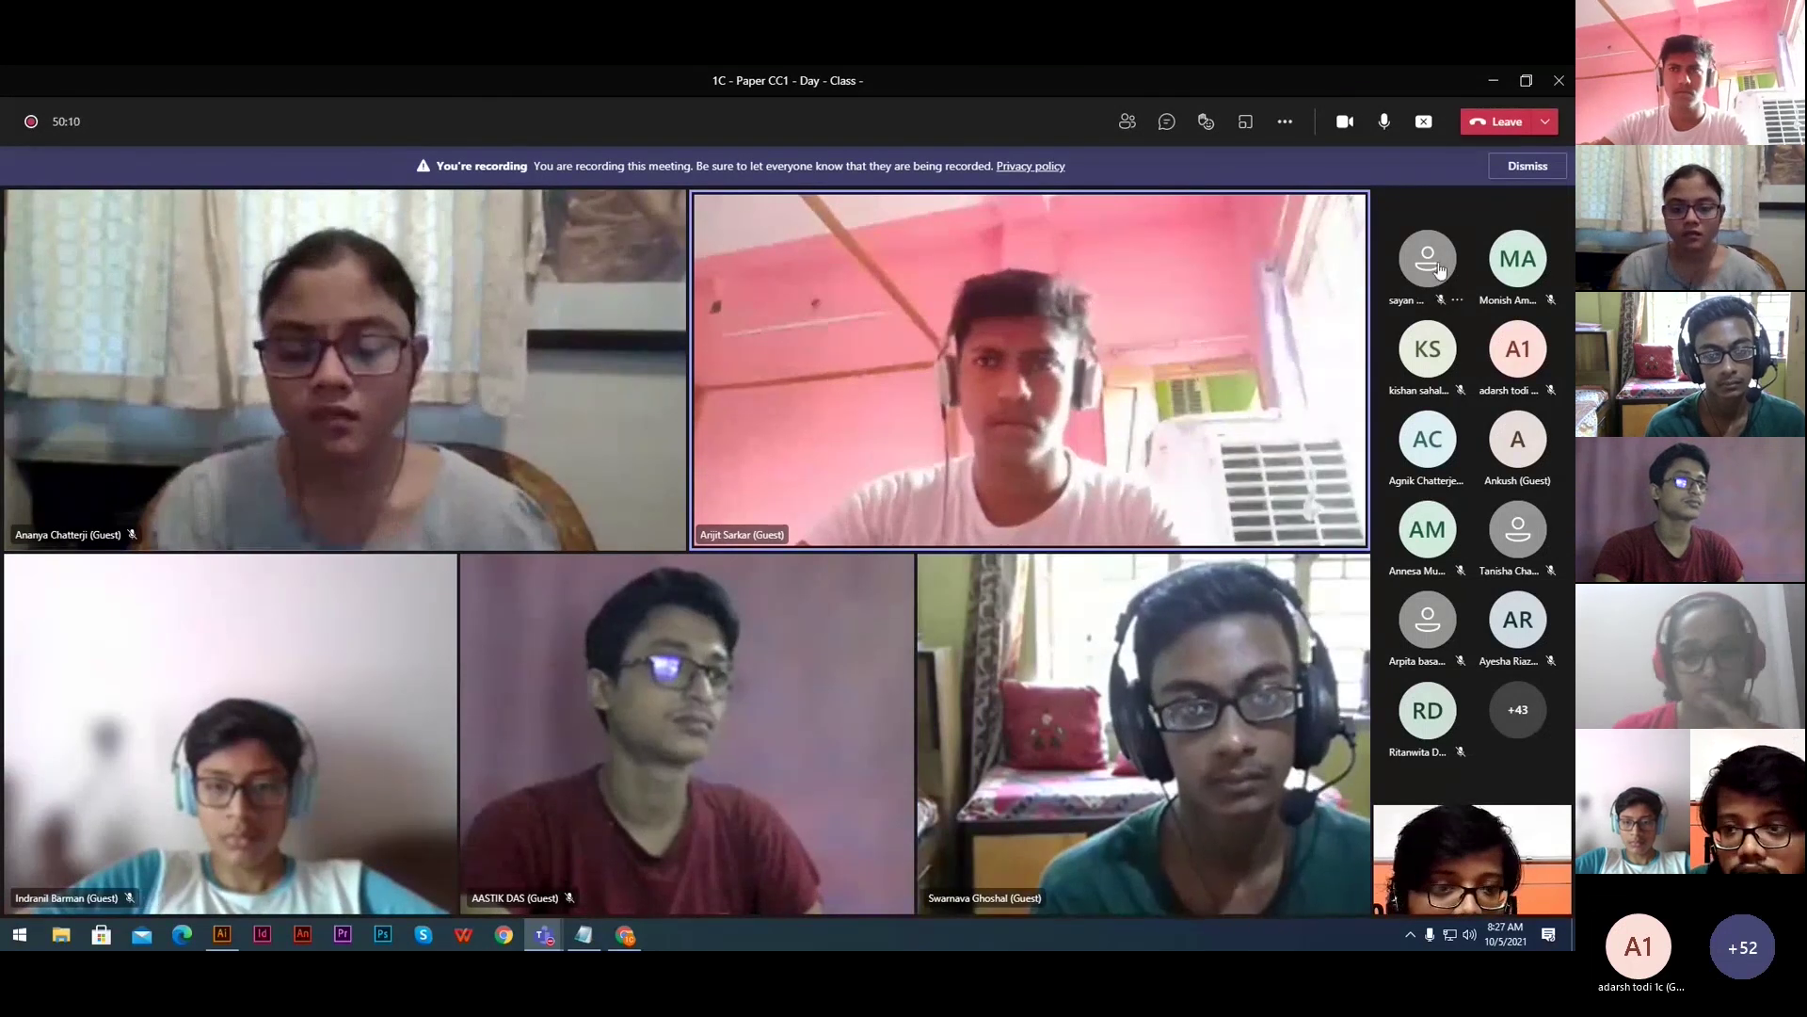
click(1483, 83)
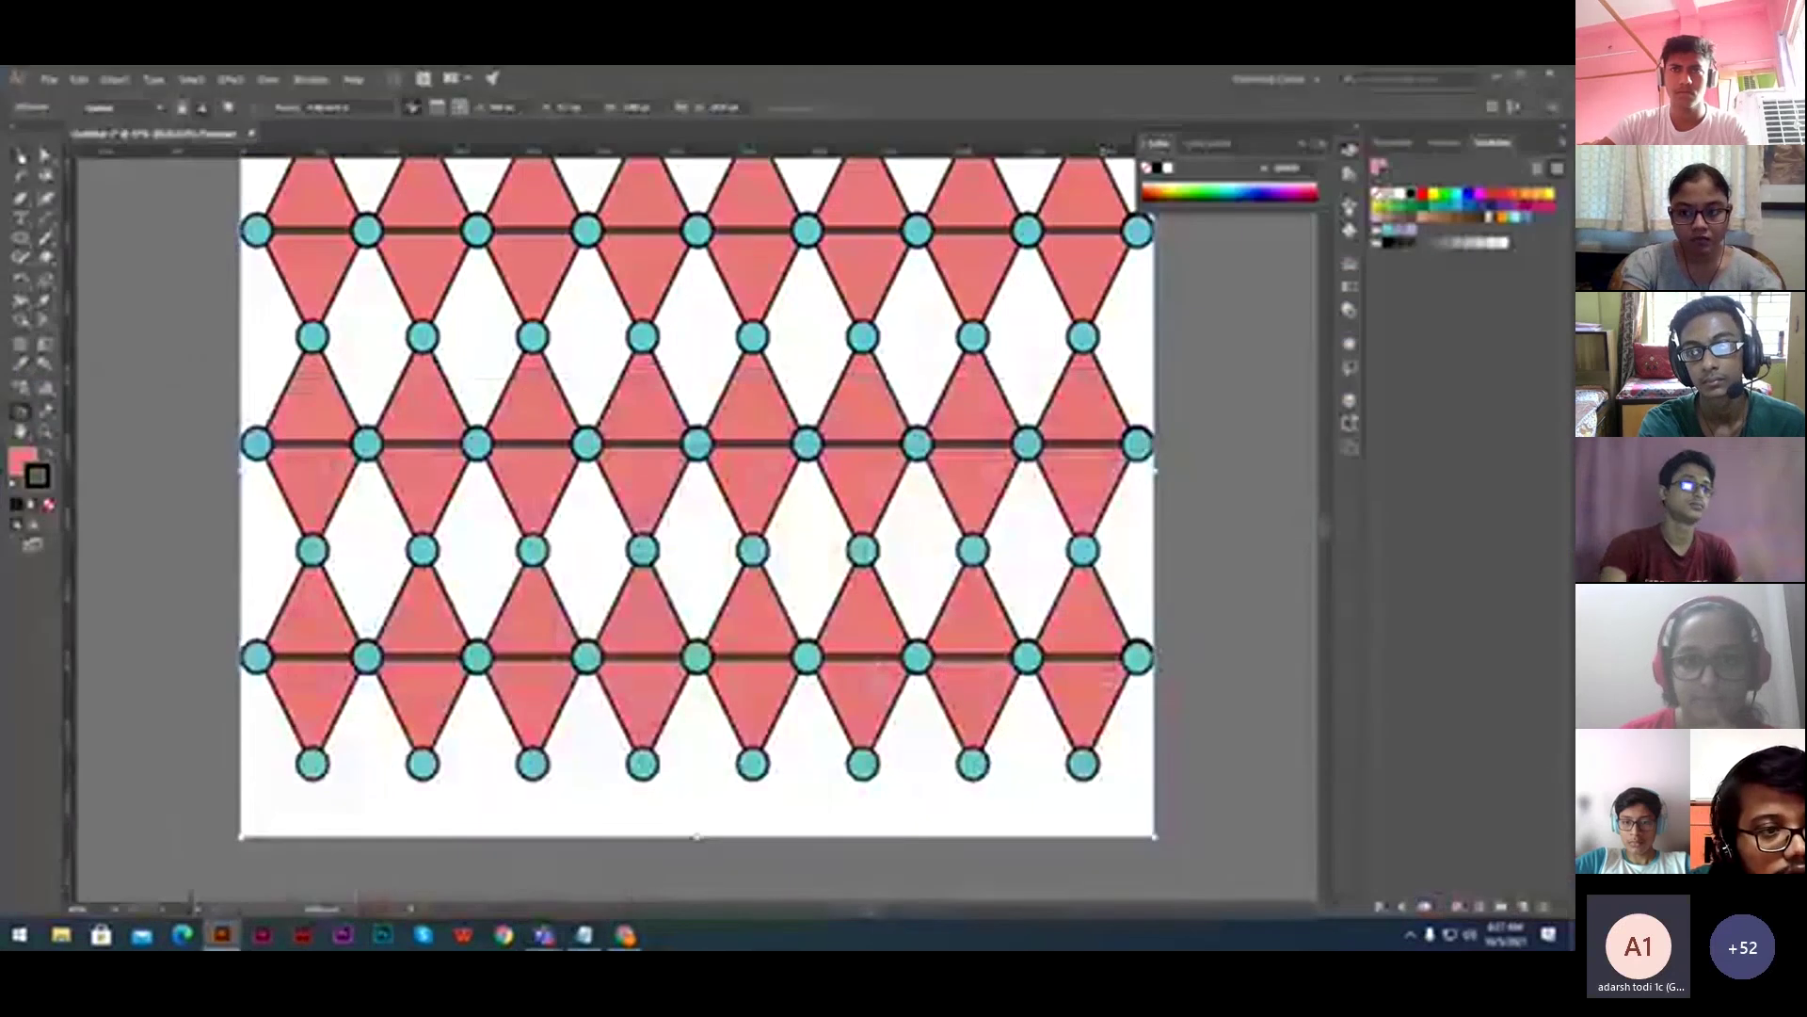
- Shorten the artboard from its lower edge to about 947 px high, so it ends just below the last circle row
scroll(198, 480, down, 1)
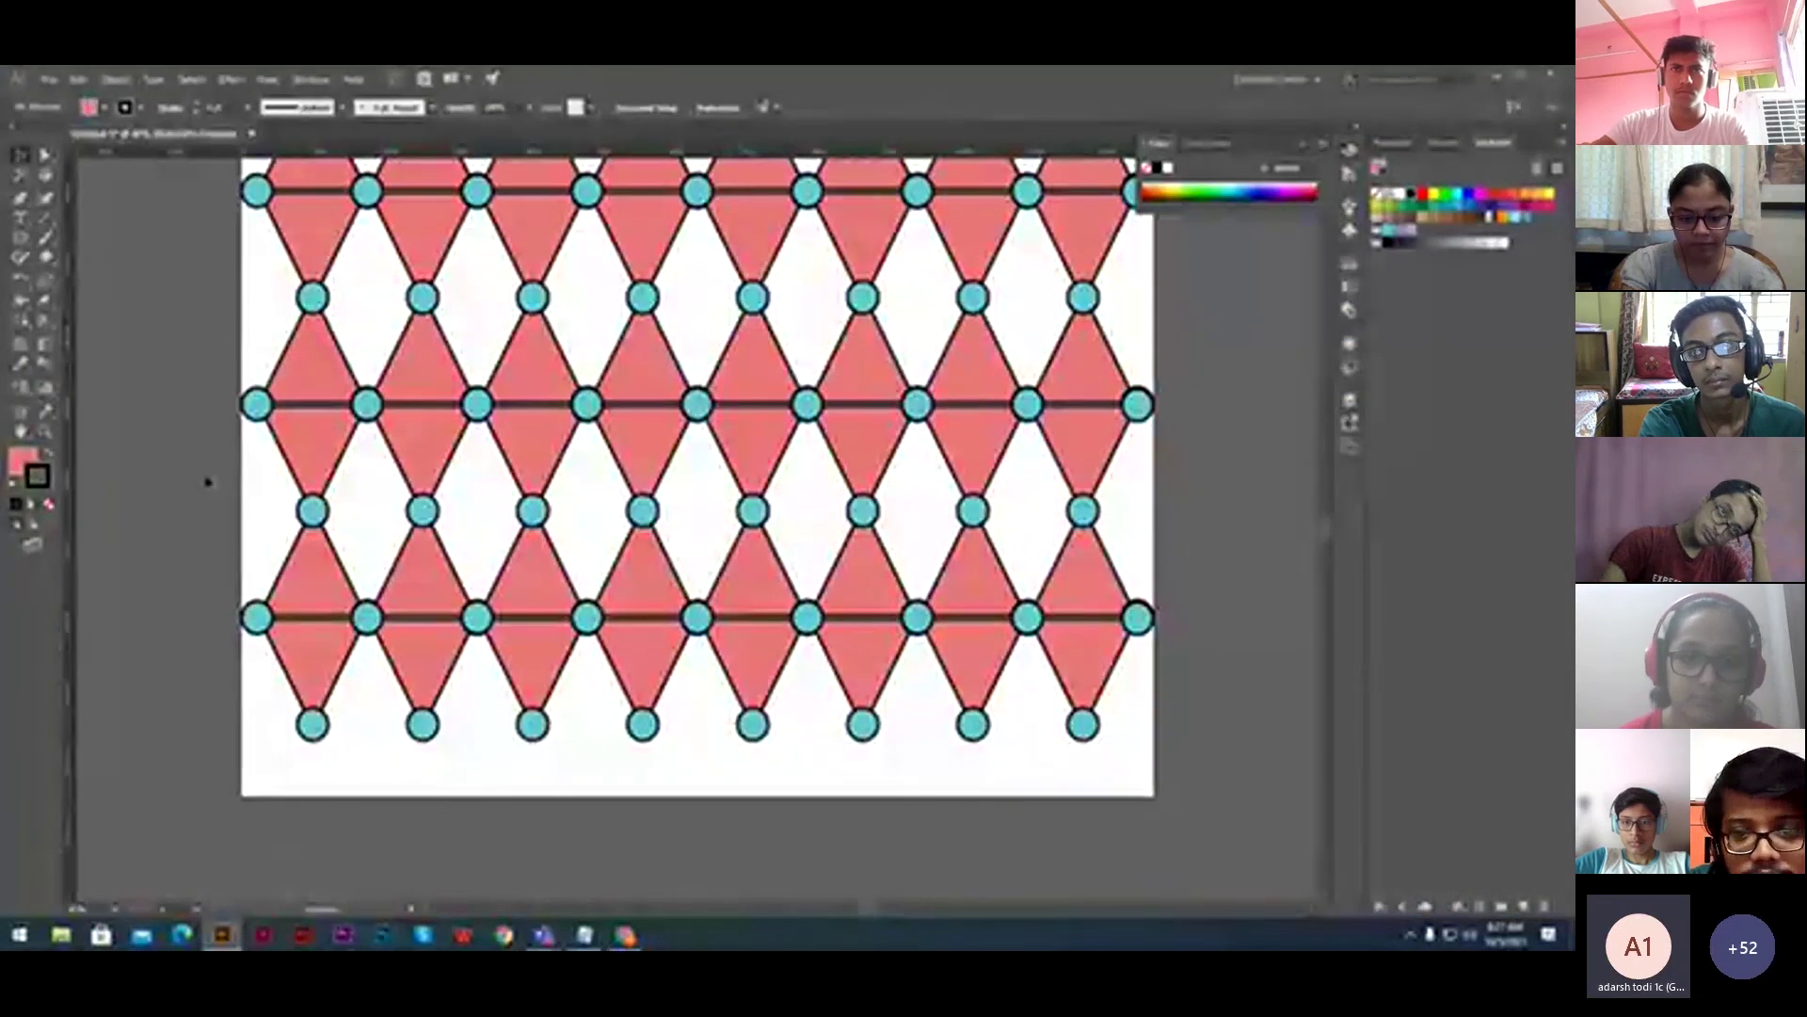
scroll(208, 482, down, 2)
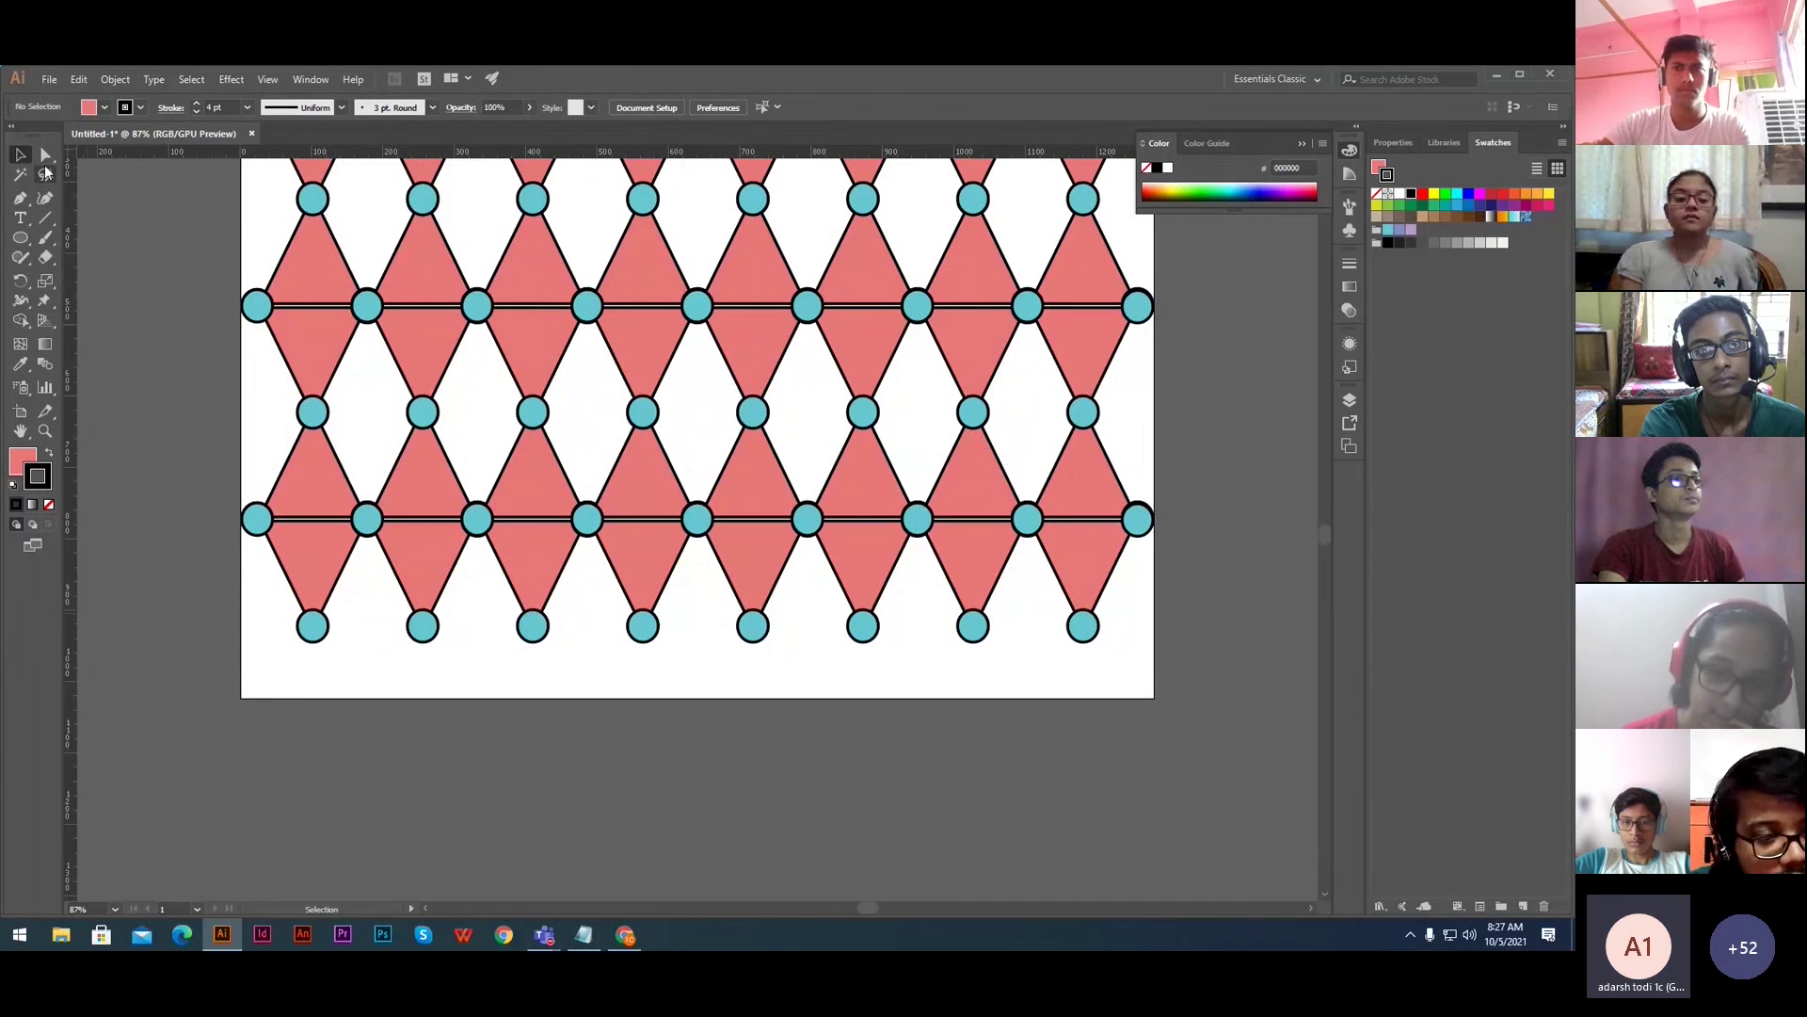
click(20, 412)
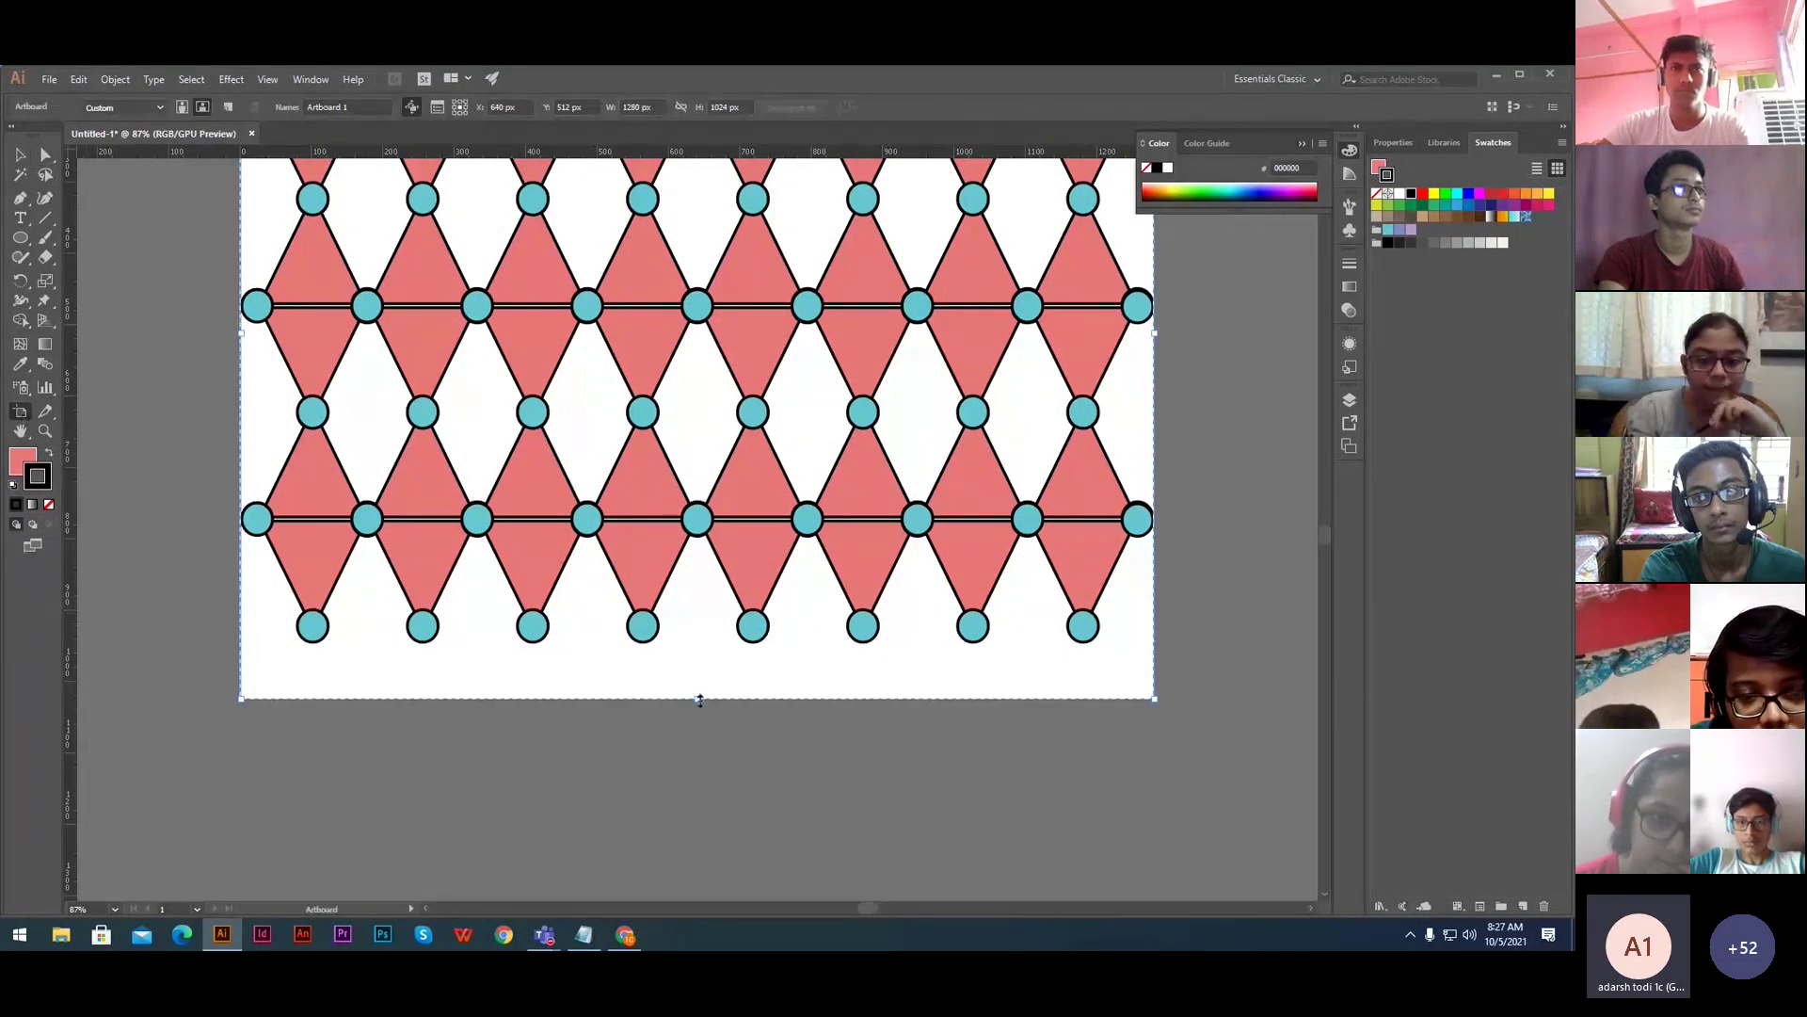
mouse_move(700, 700)
mouse_down()
mouse_move(701, 671)
mouse_move(702, 696)
mouse_up()
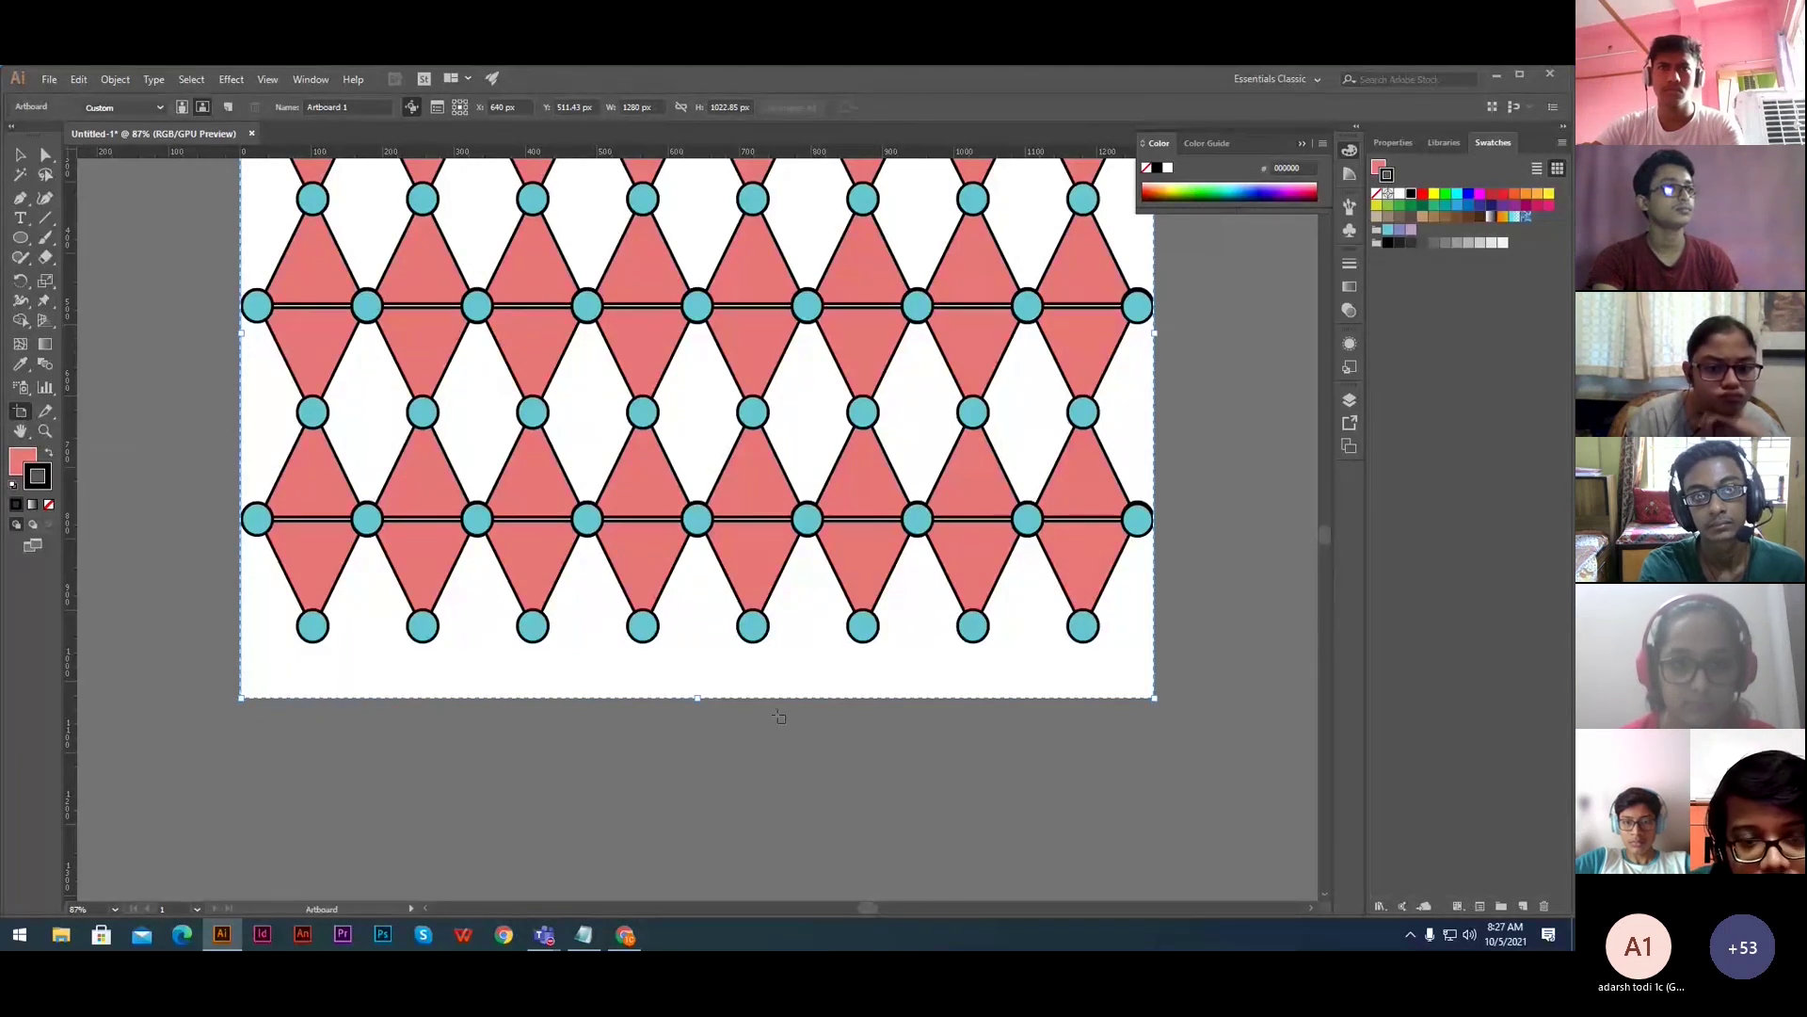
mouse_move(702, 696)
mouse_down()
mouse_move(713, 642)
mouse_move(700, 687)
mouse_up()
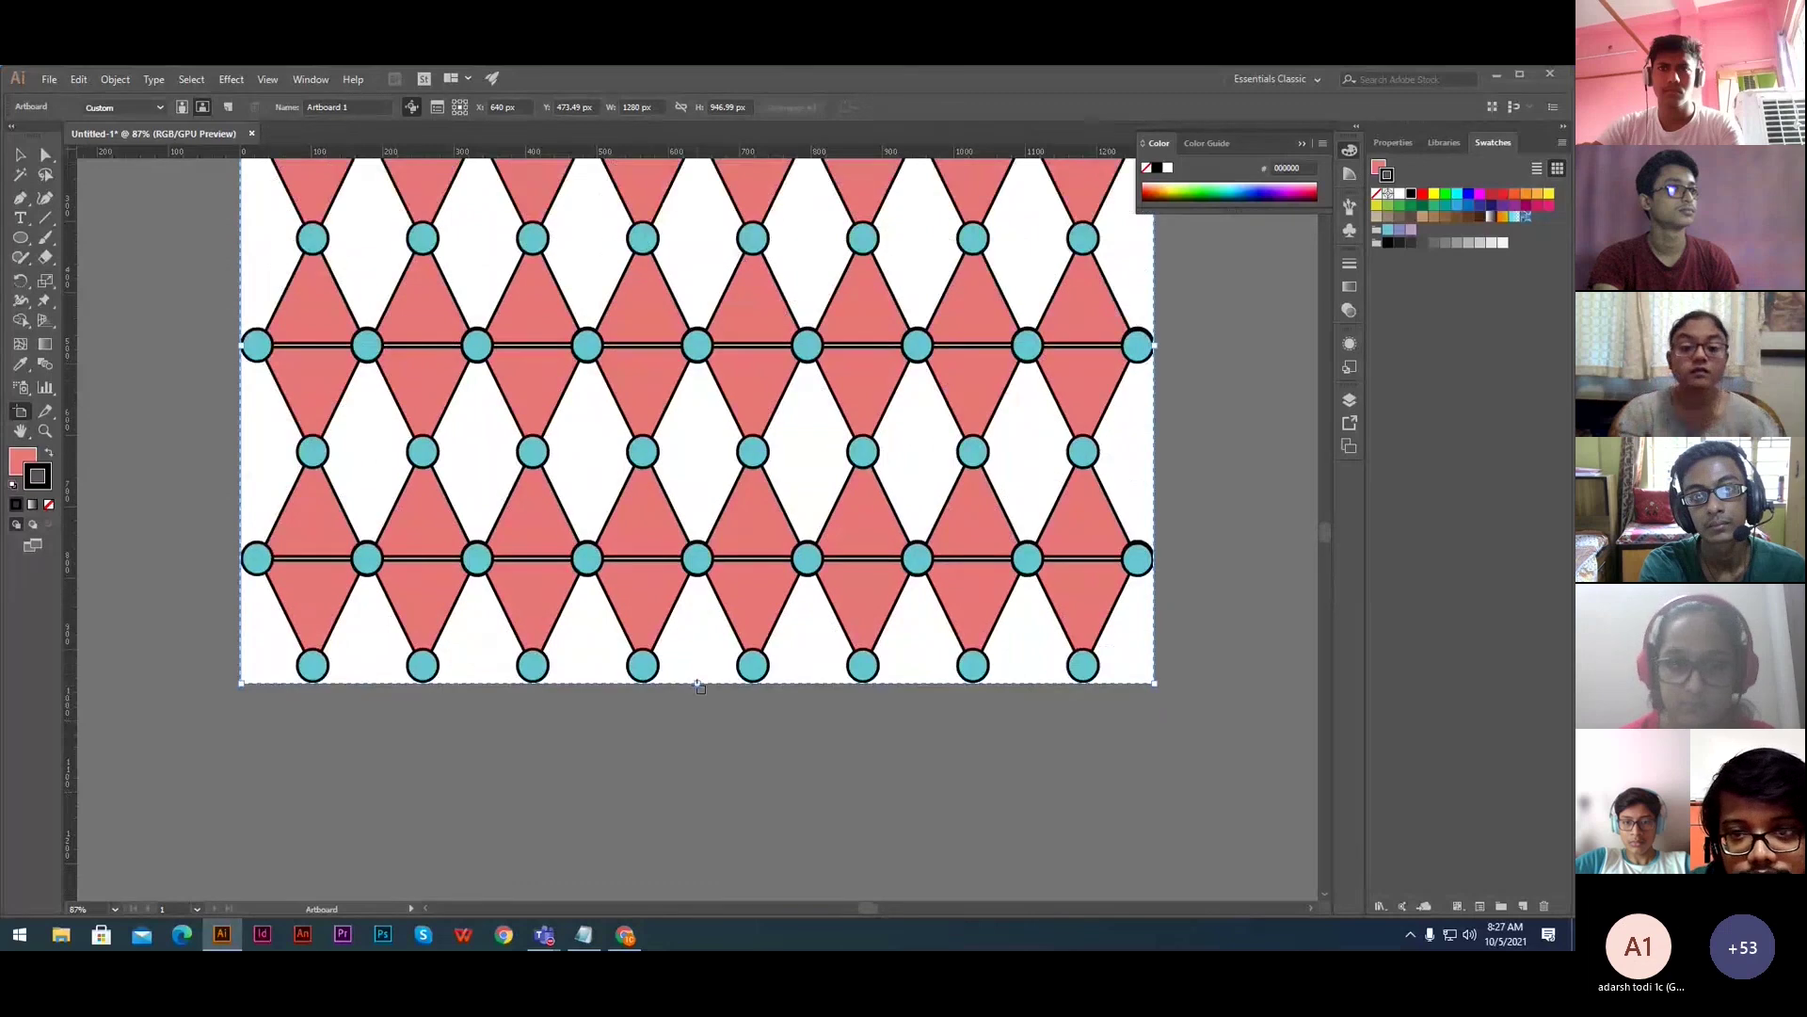
scroll(701, 687, up, 4)
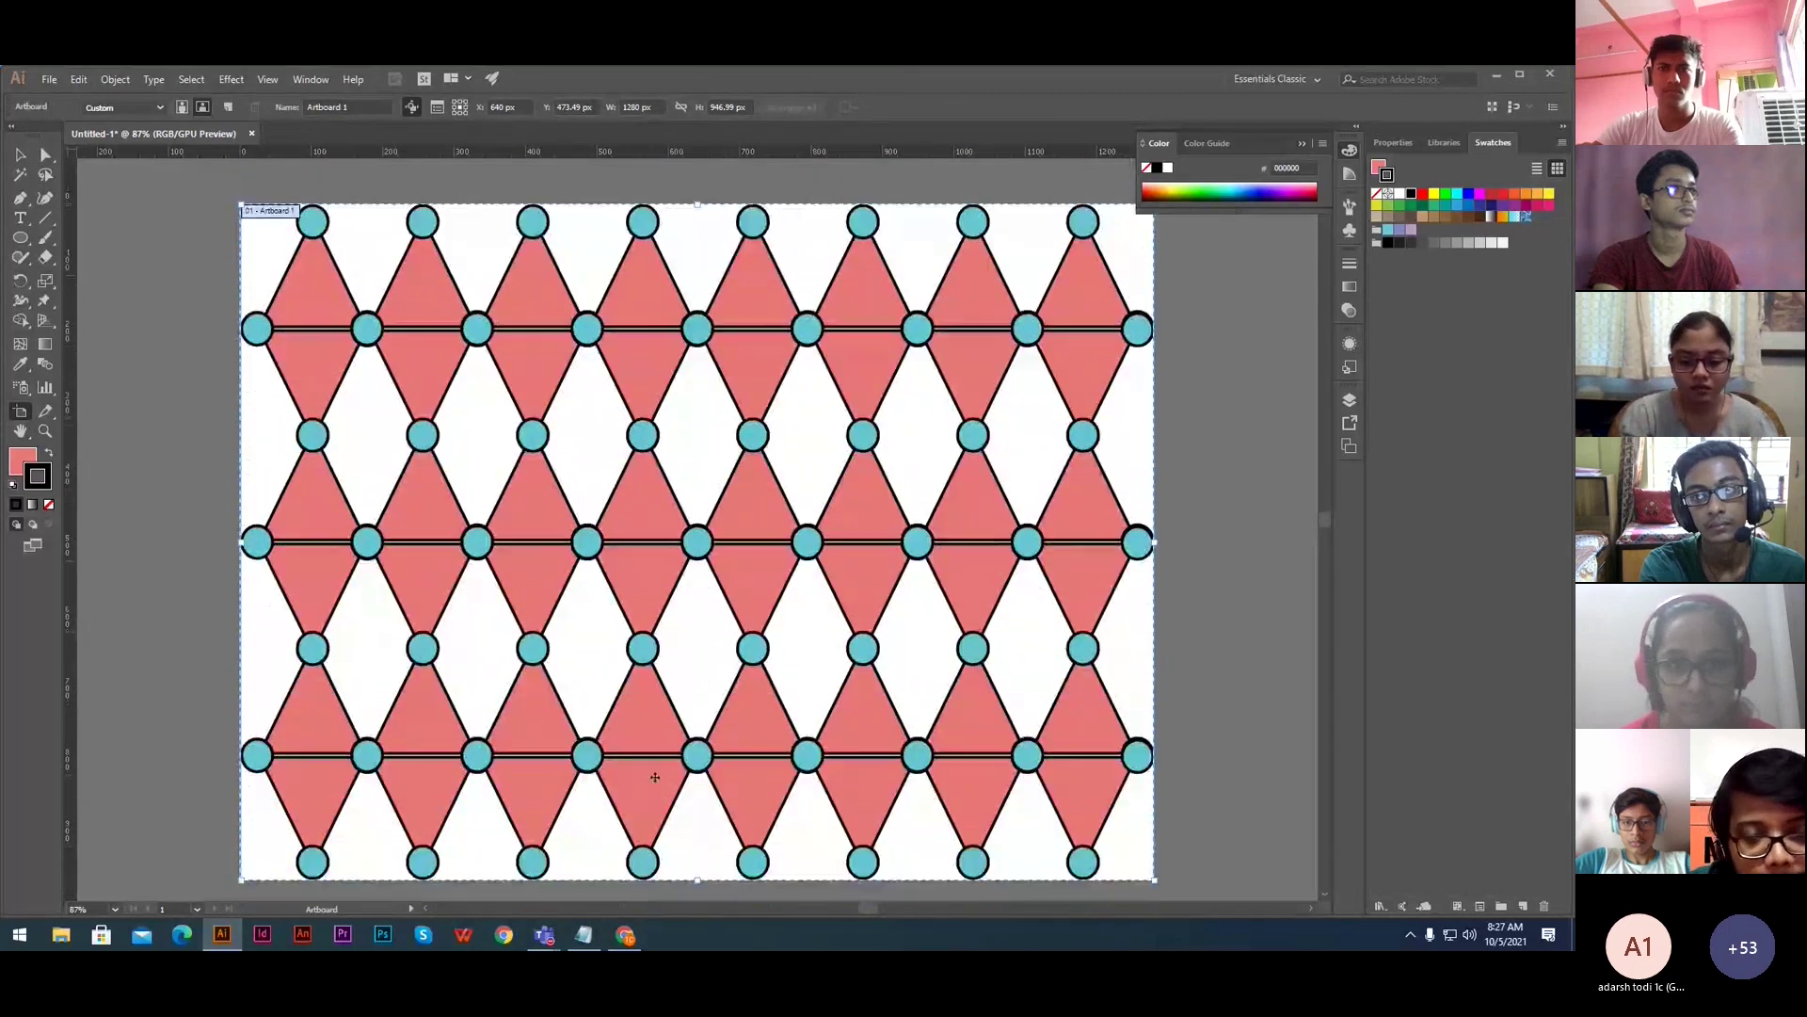
scroll(655, 776, down, 4)
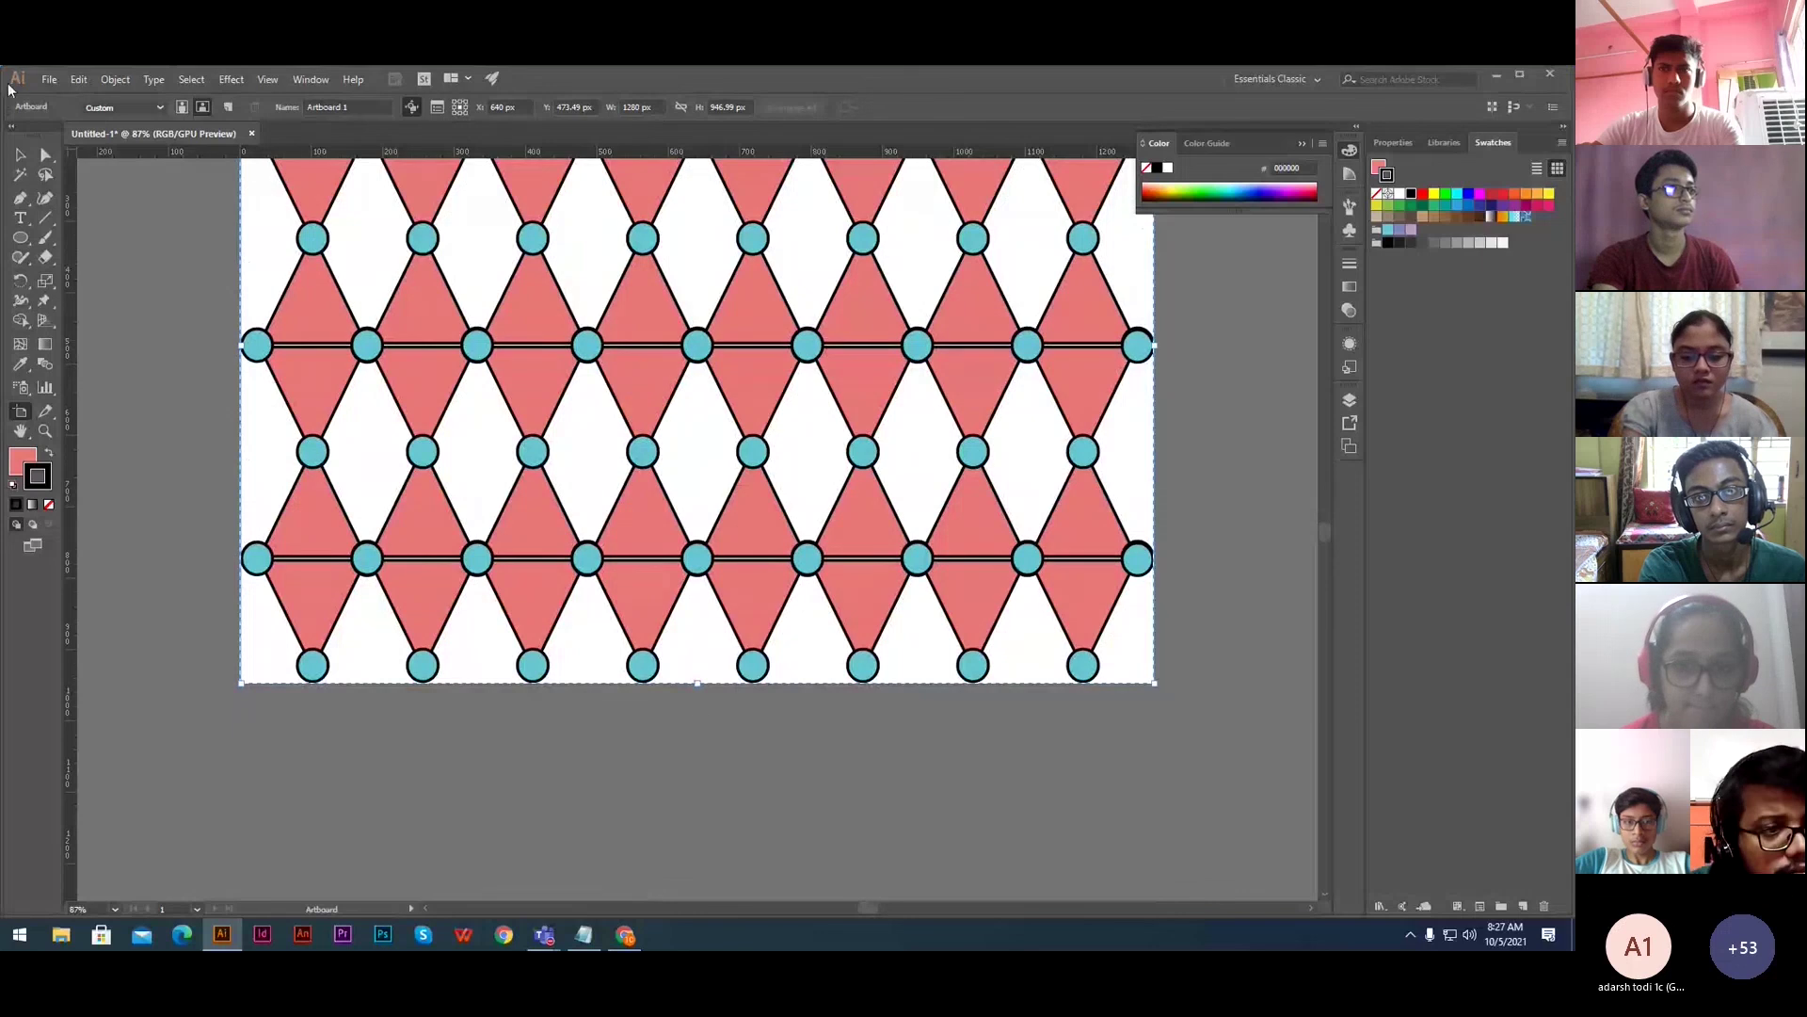
click(20, 154)
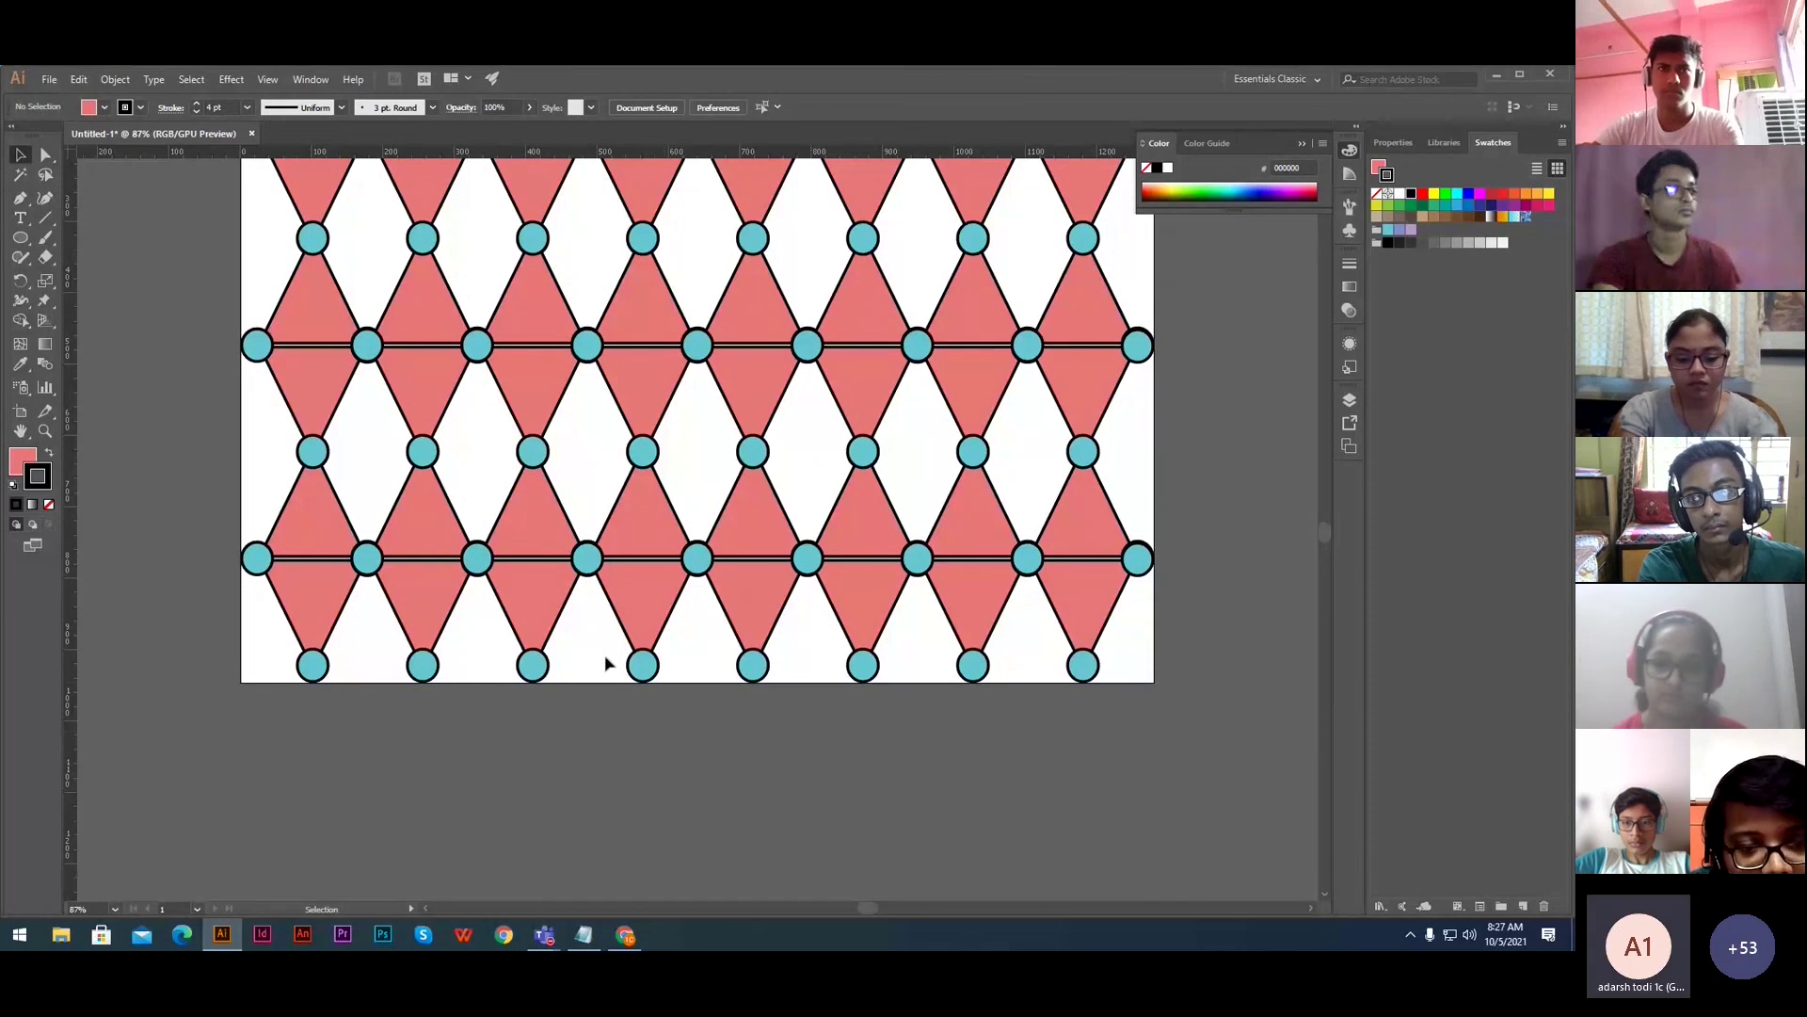
click(21, 411)
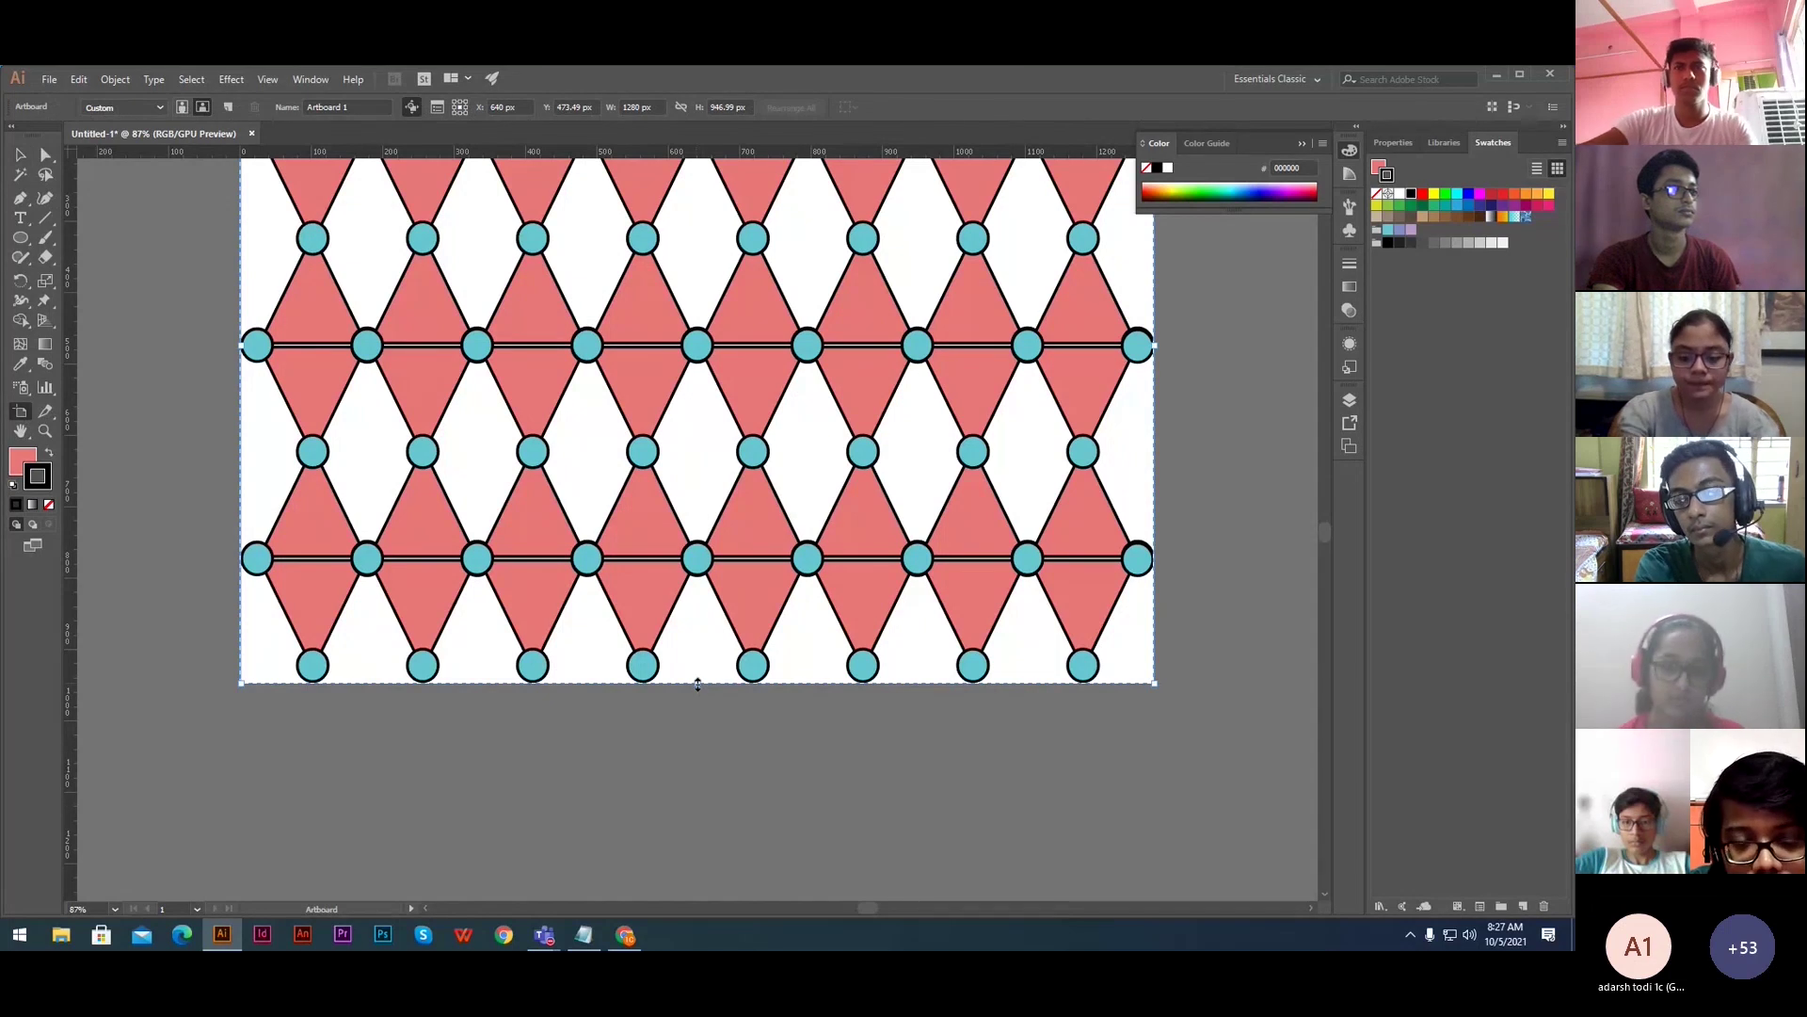
click(20, 155)
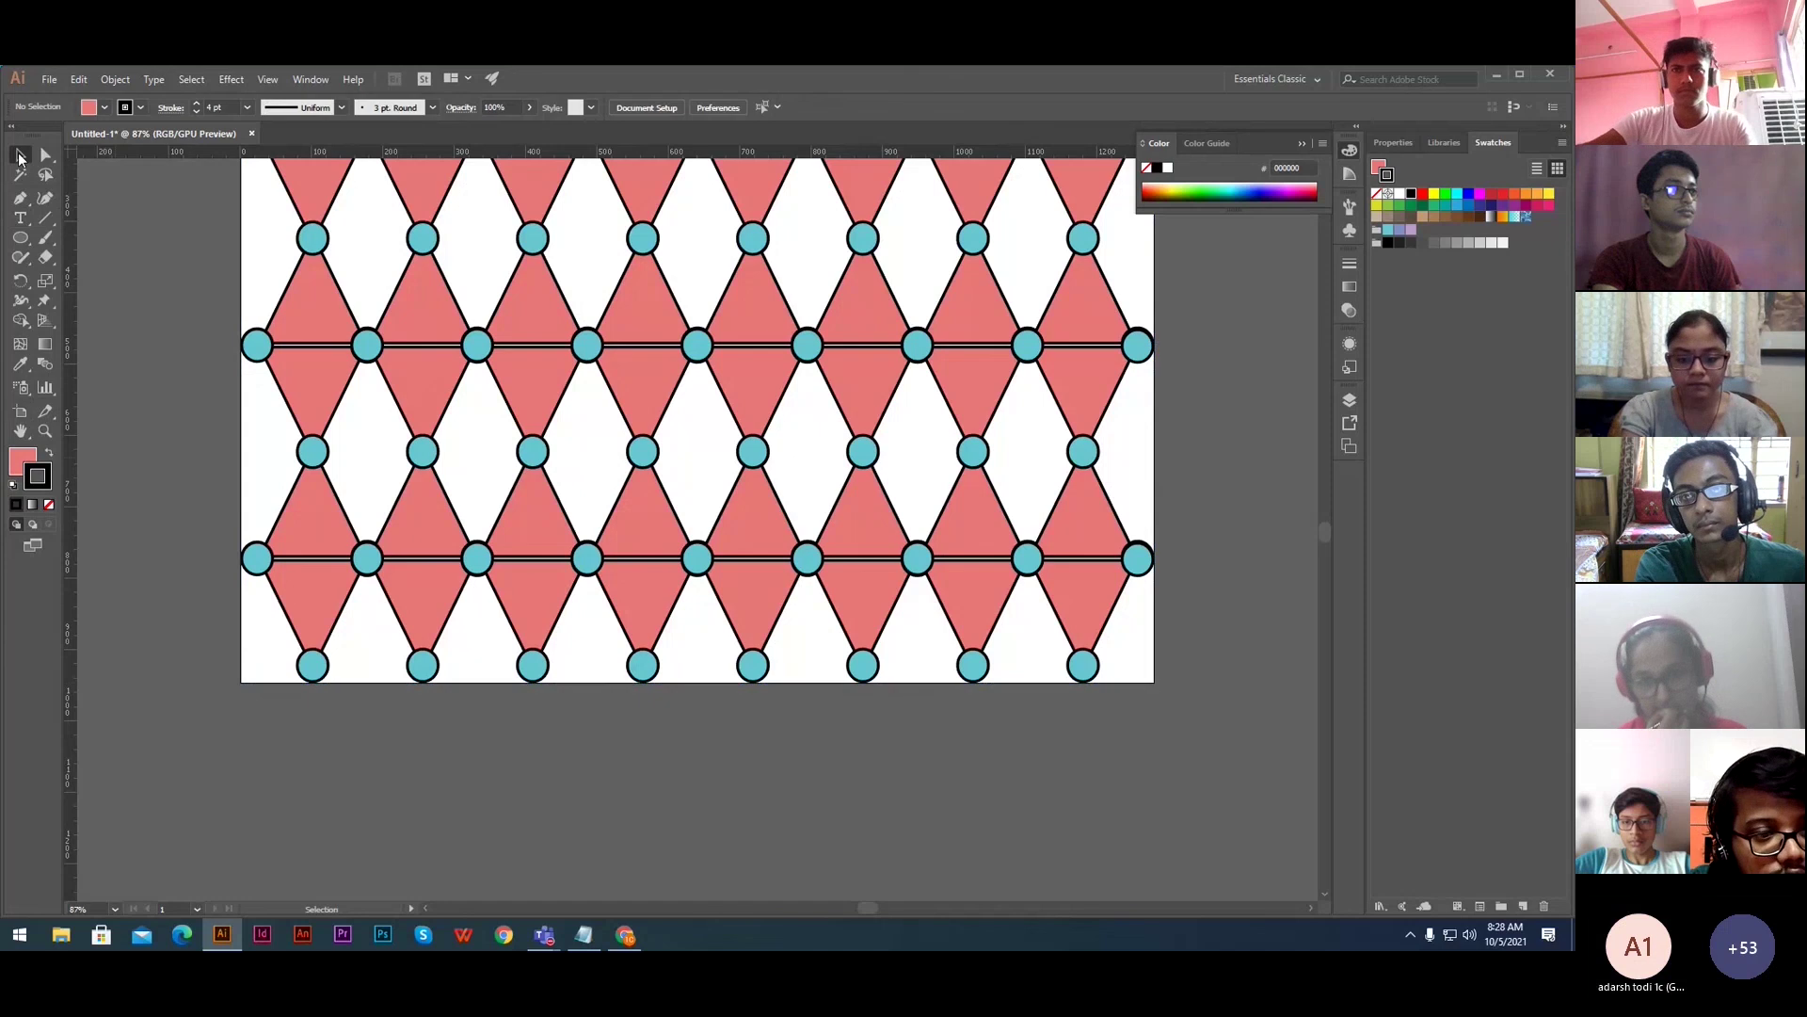
- Group all the triangle rows into a single object and deselect it
key(ctrl+0)
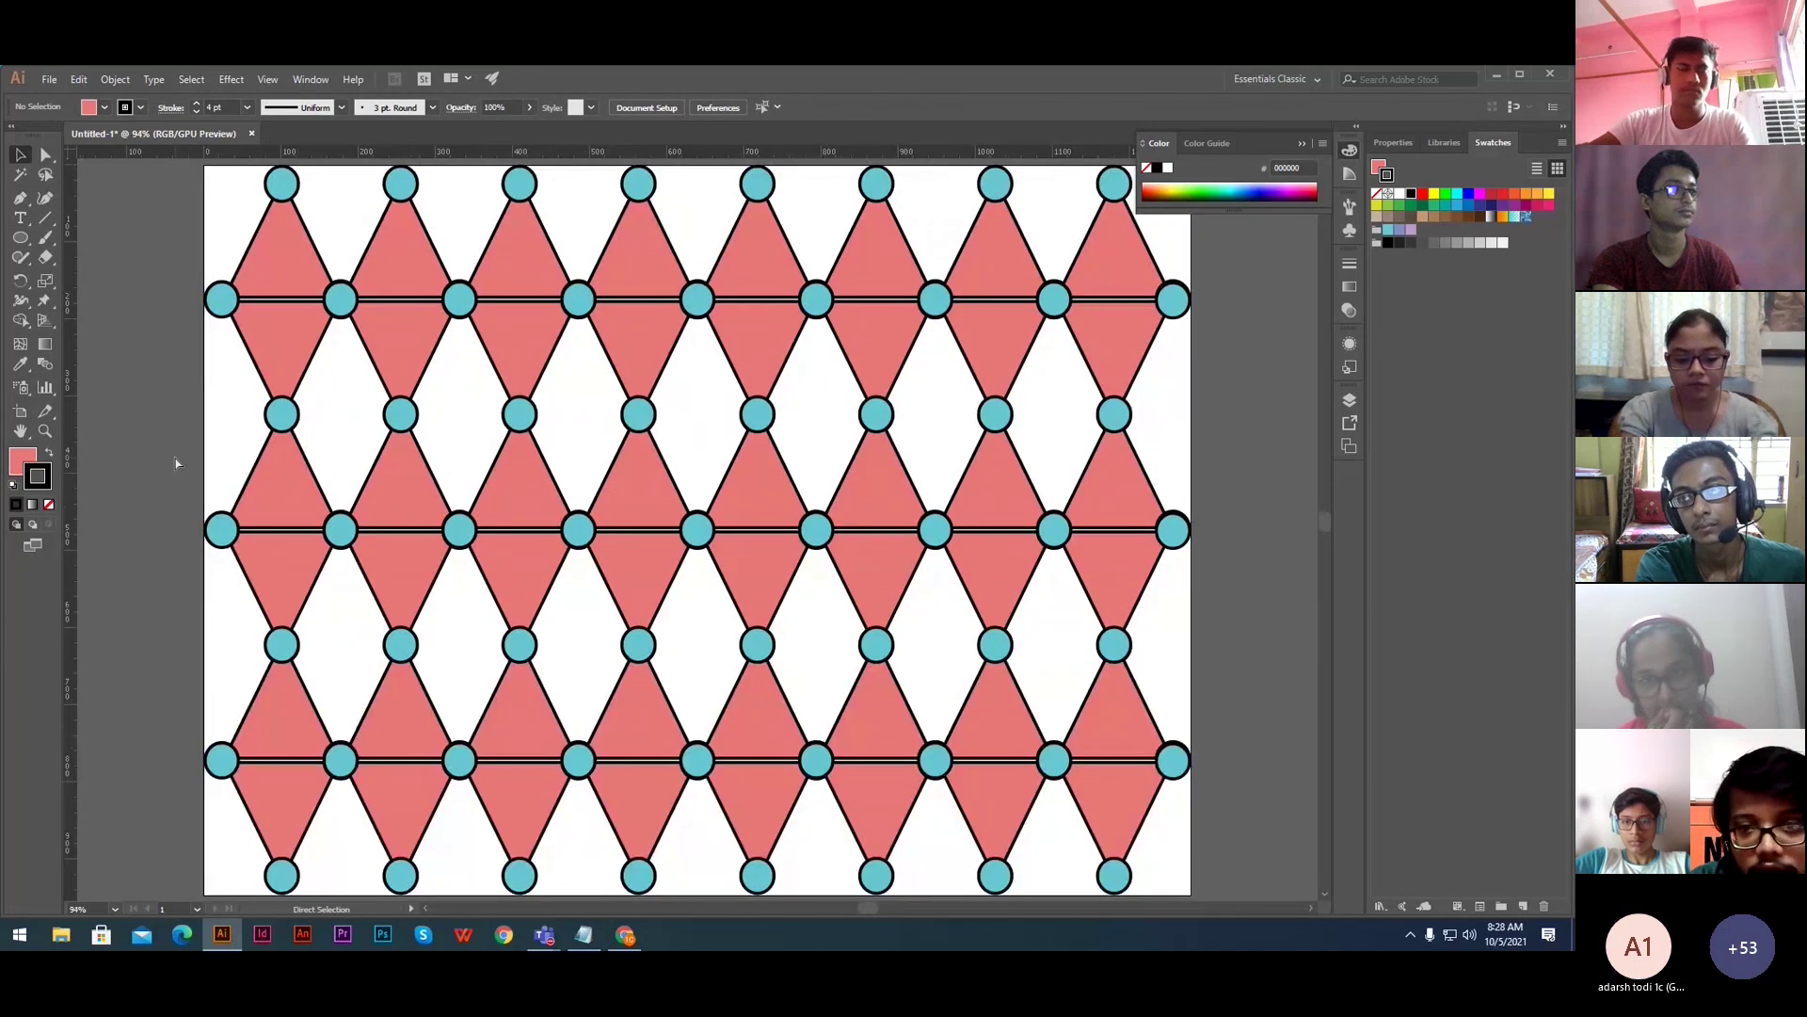
key(ctrl+minus)
key(ctrl+minus)
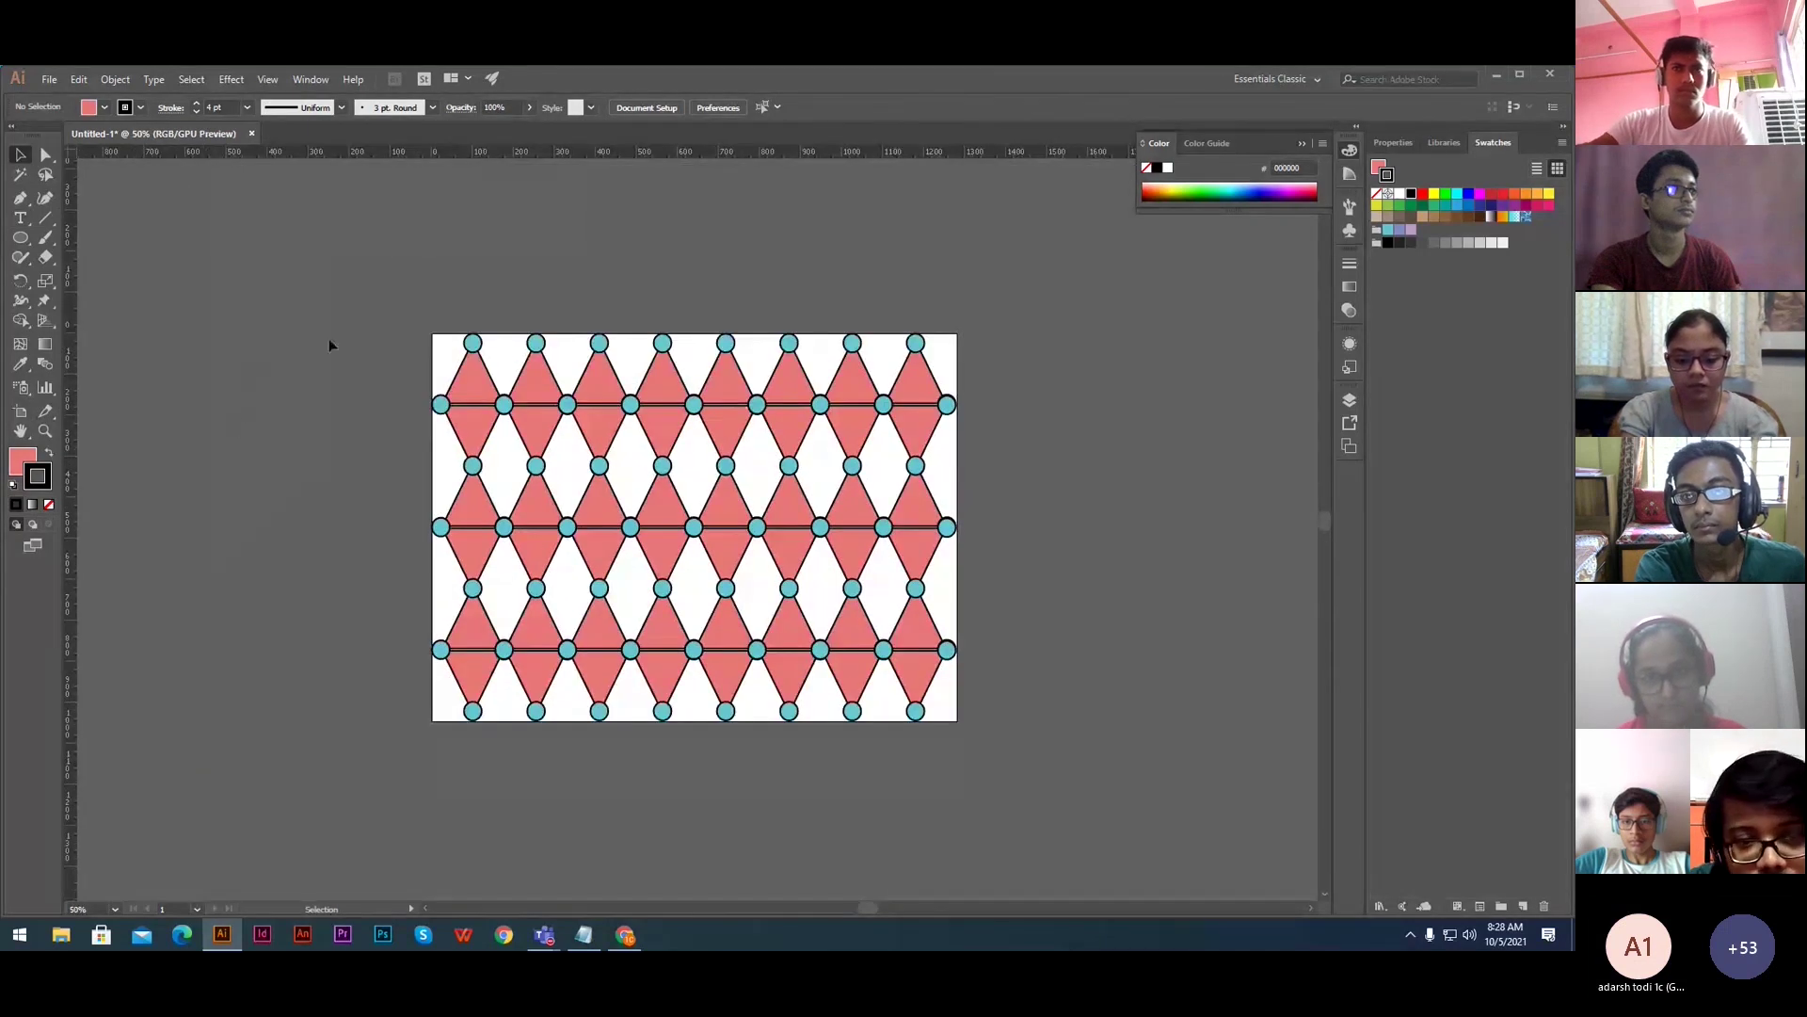
drag(329, 344, 1042, 736)
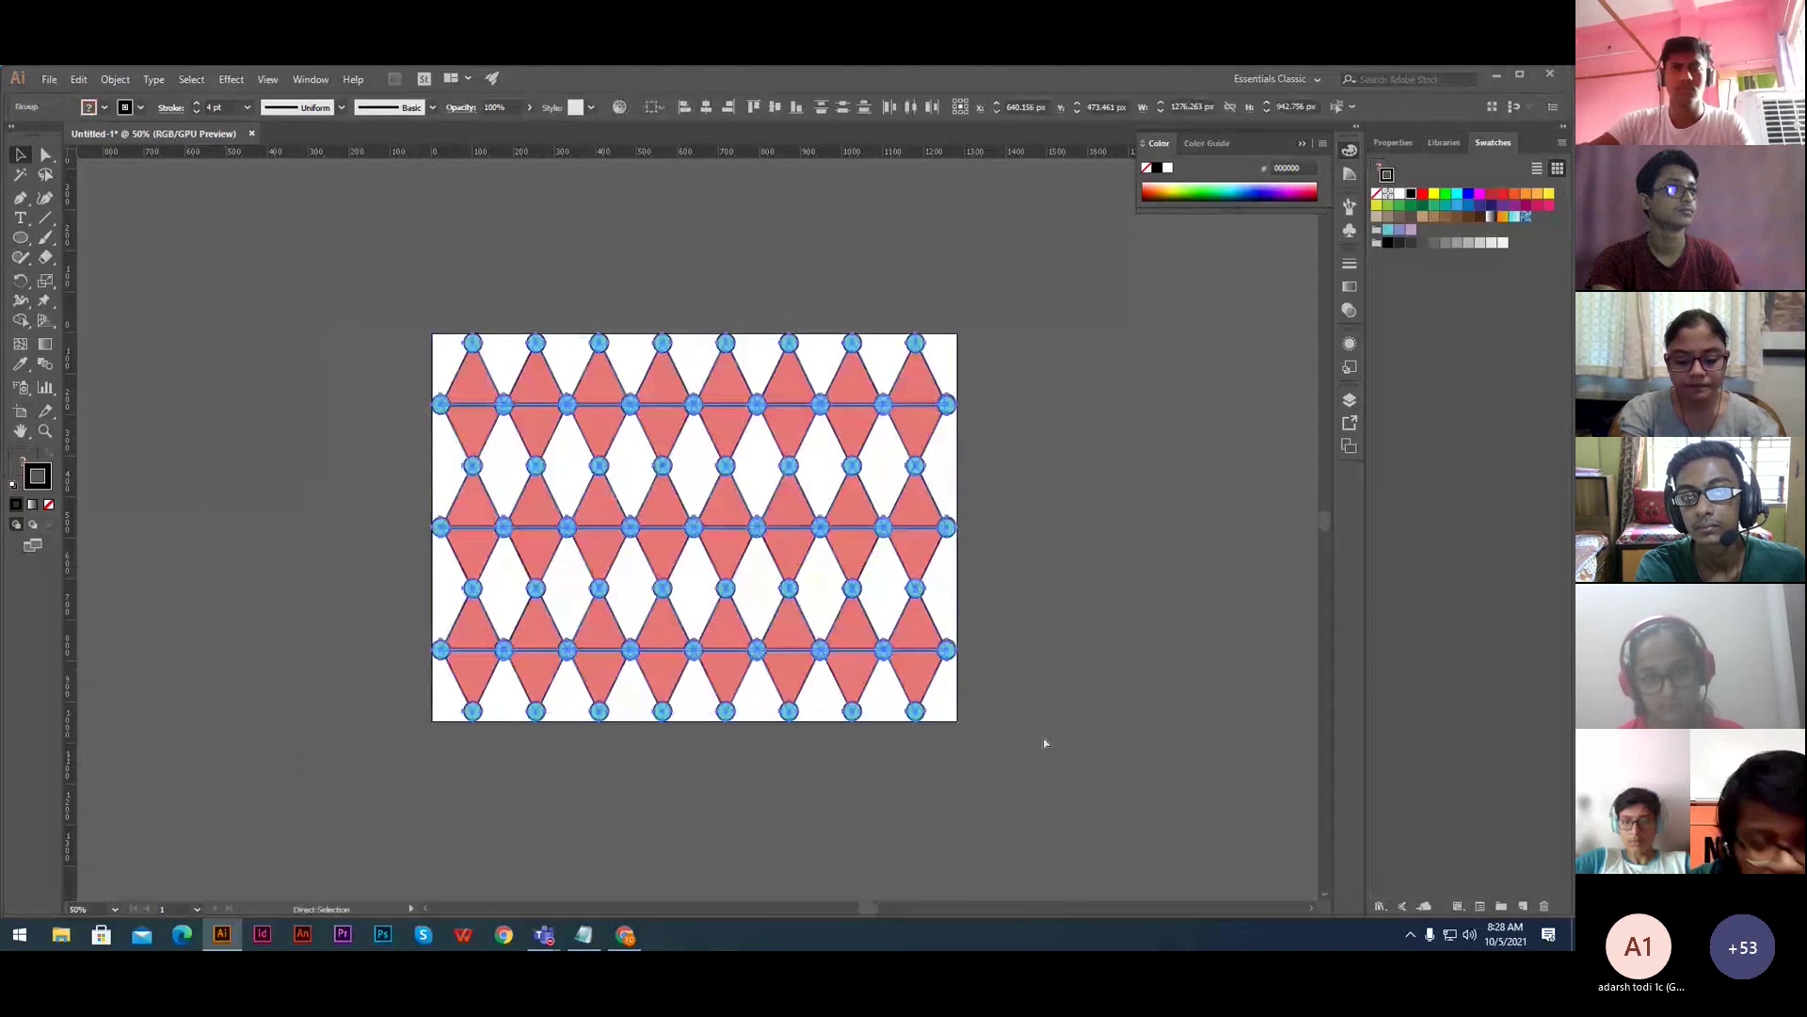
key(ctrl+shift+a)
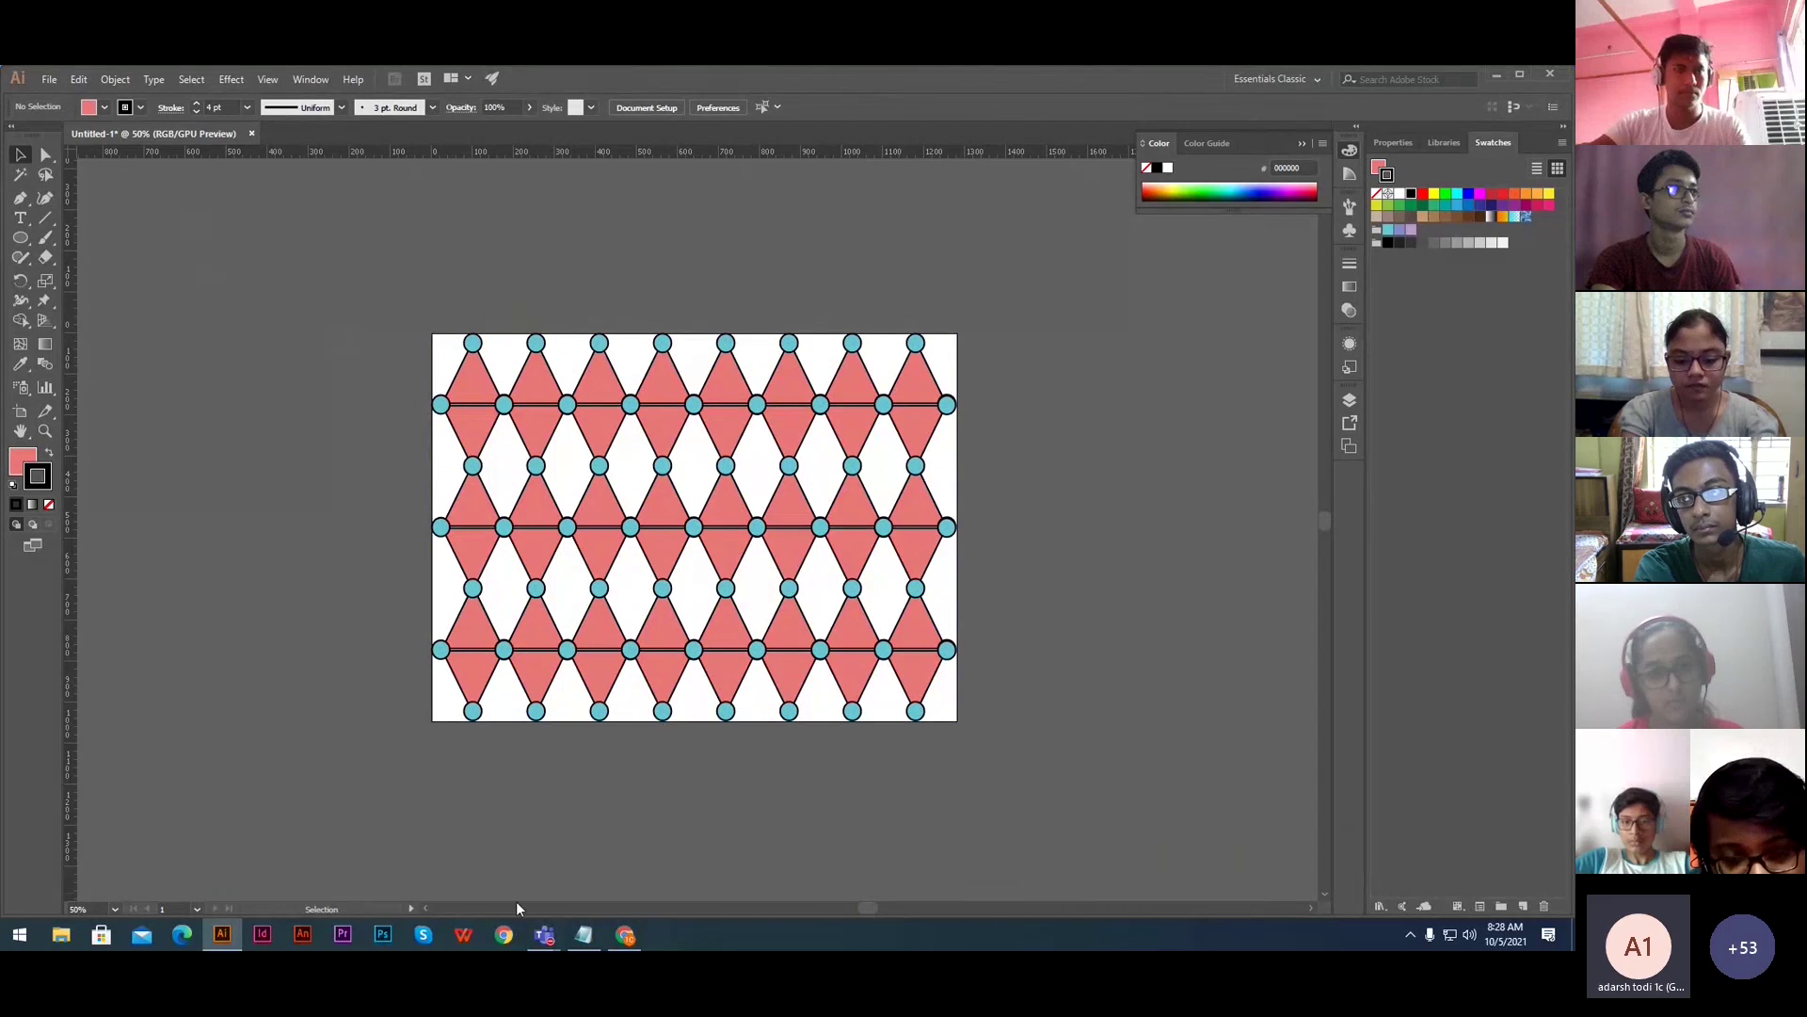
- Select the grouped artwork and open the Pattern Options panel, placing it beside the artboard
click(545, 937)
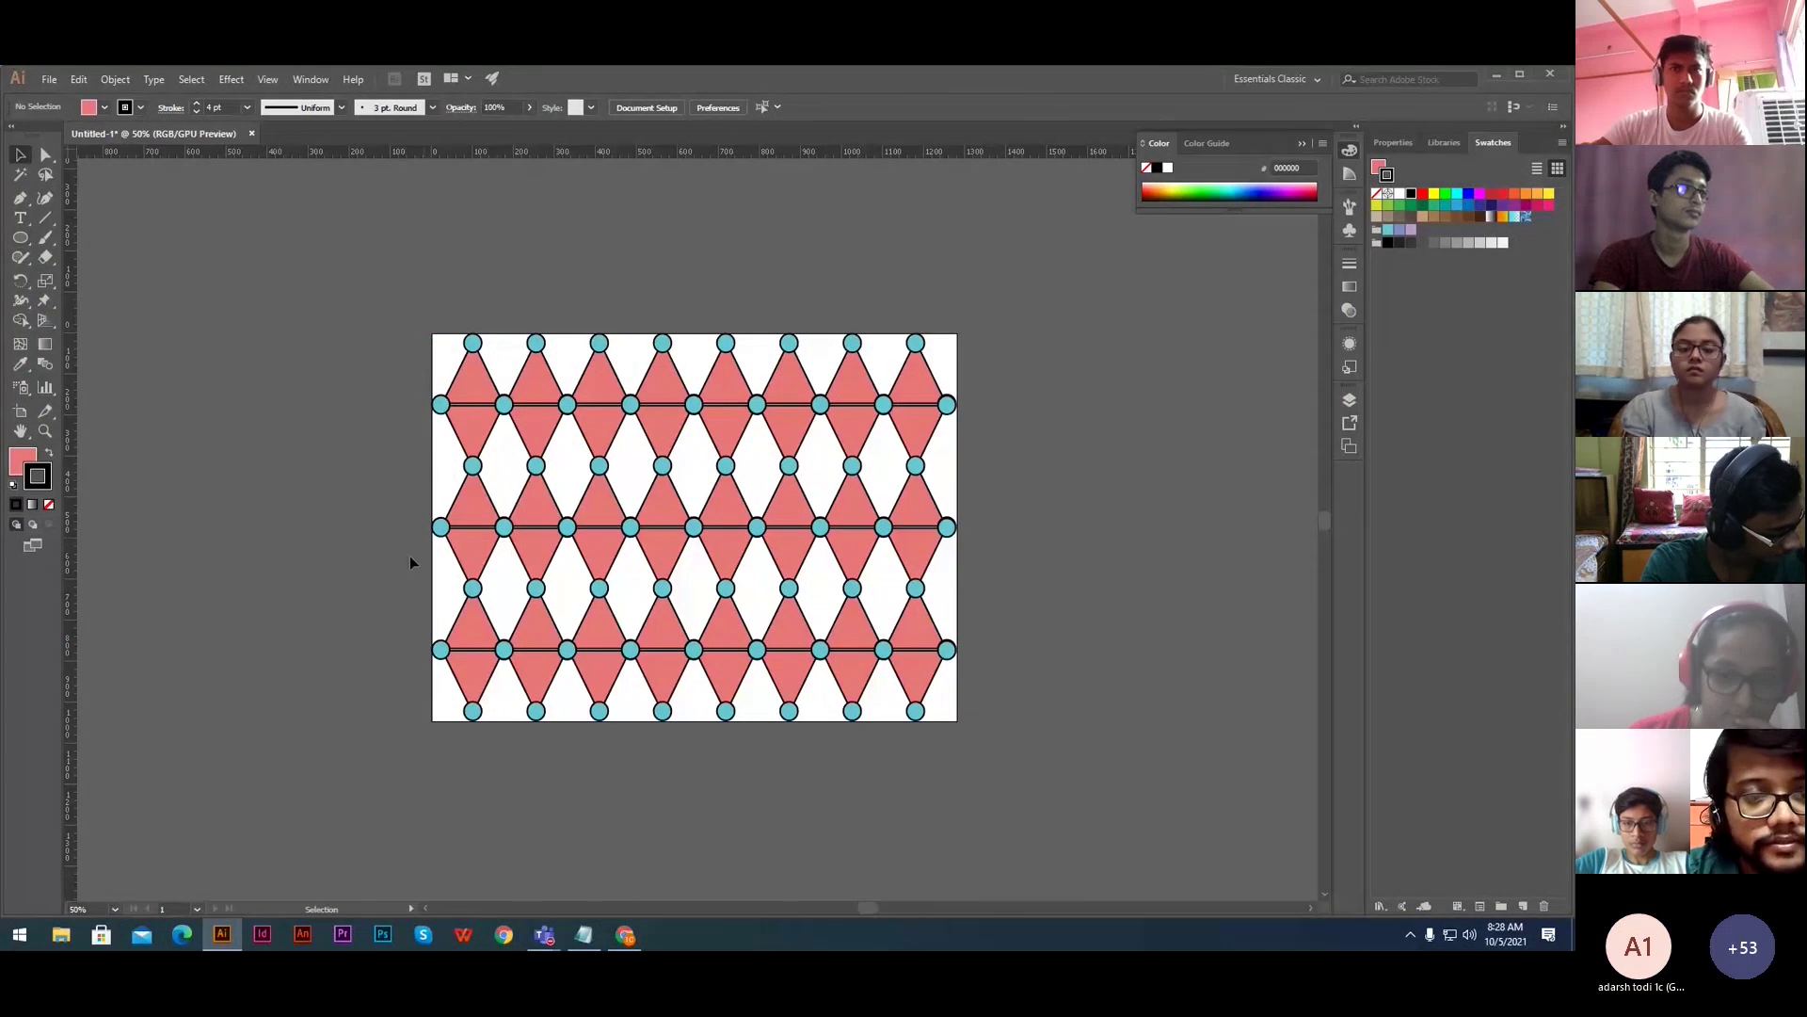
click(496, 518)
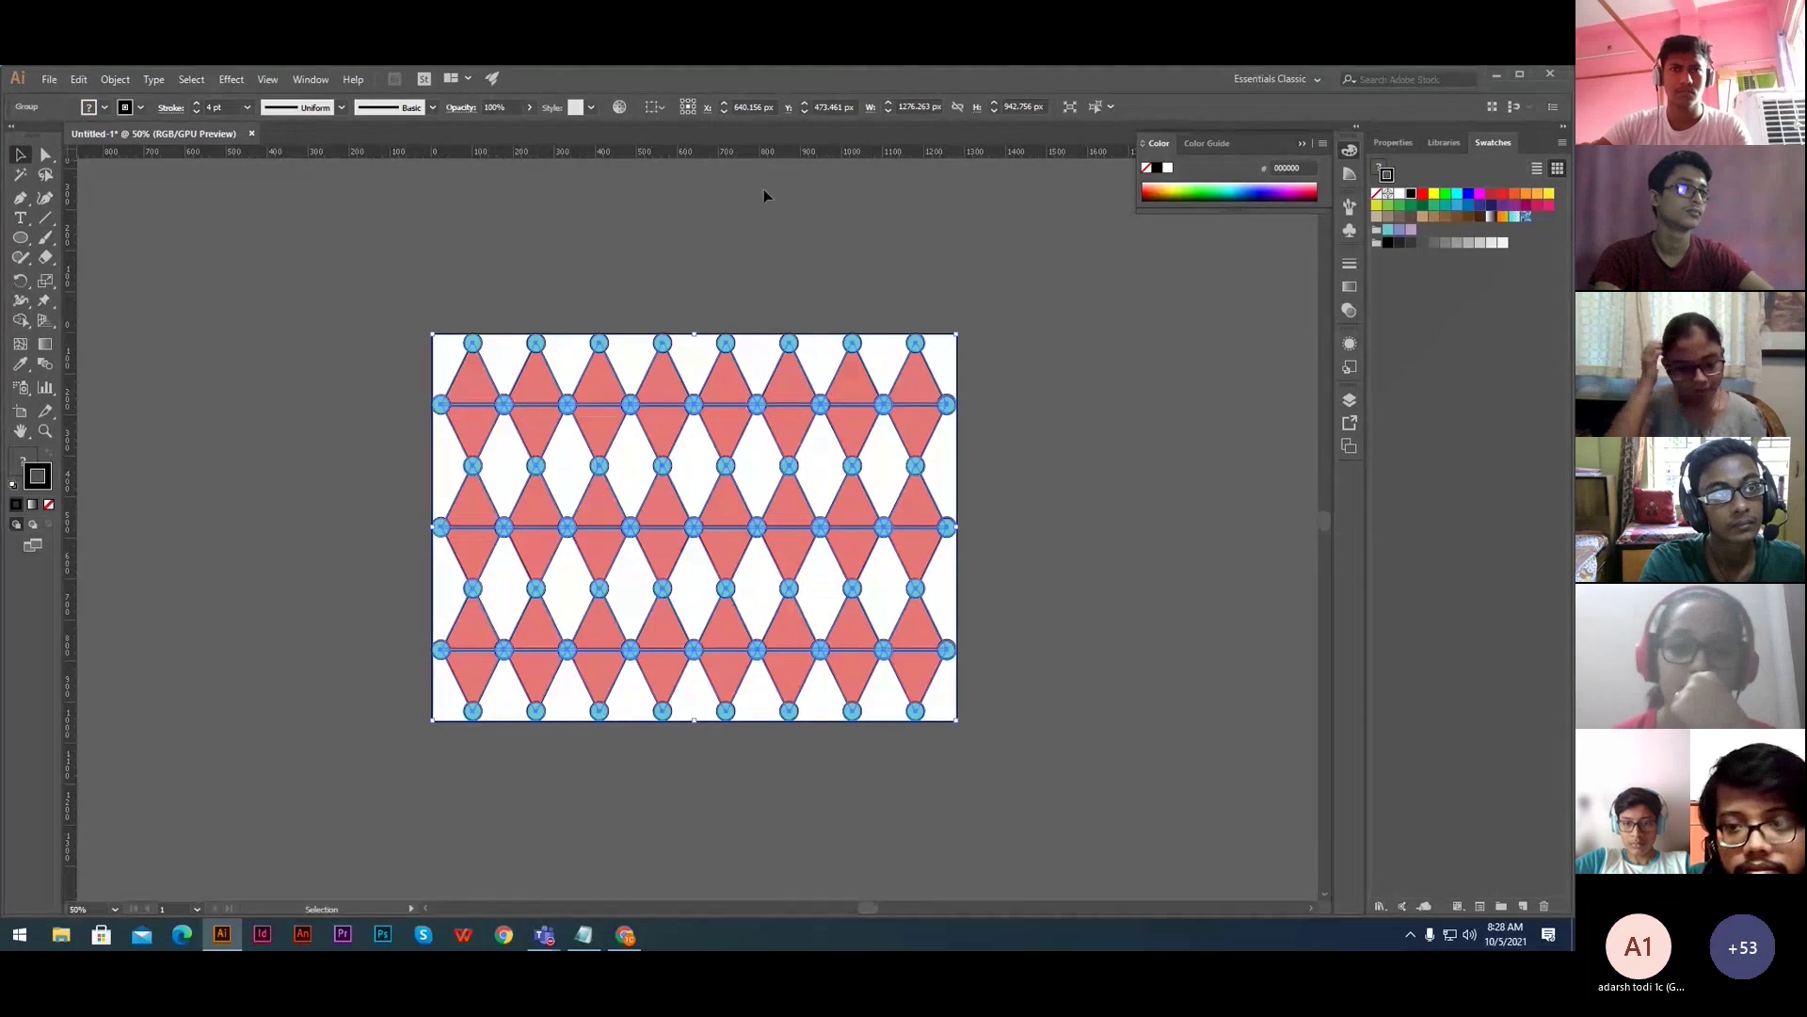
click(297, 79)
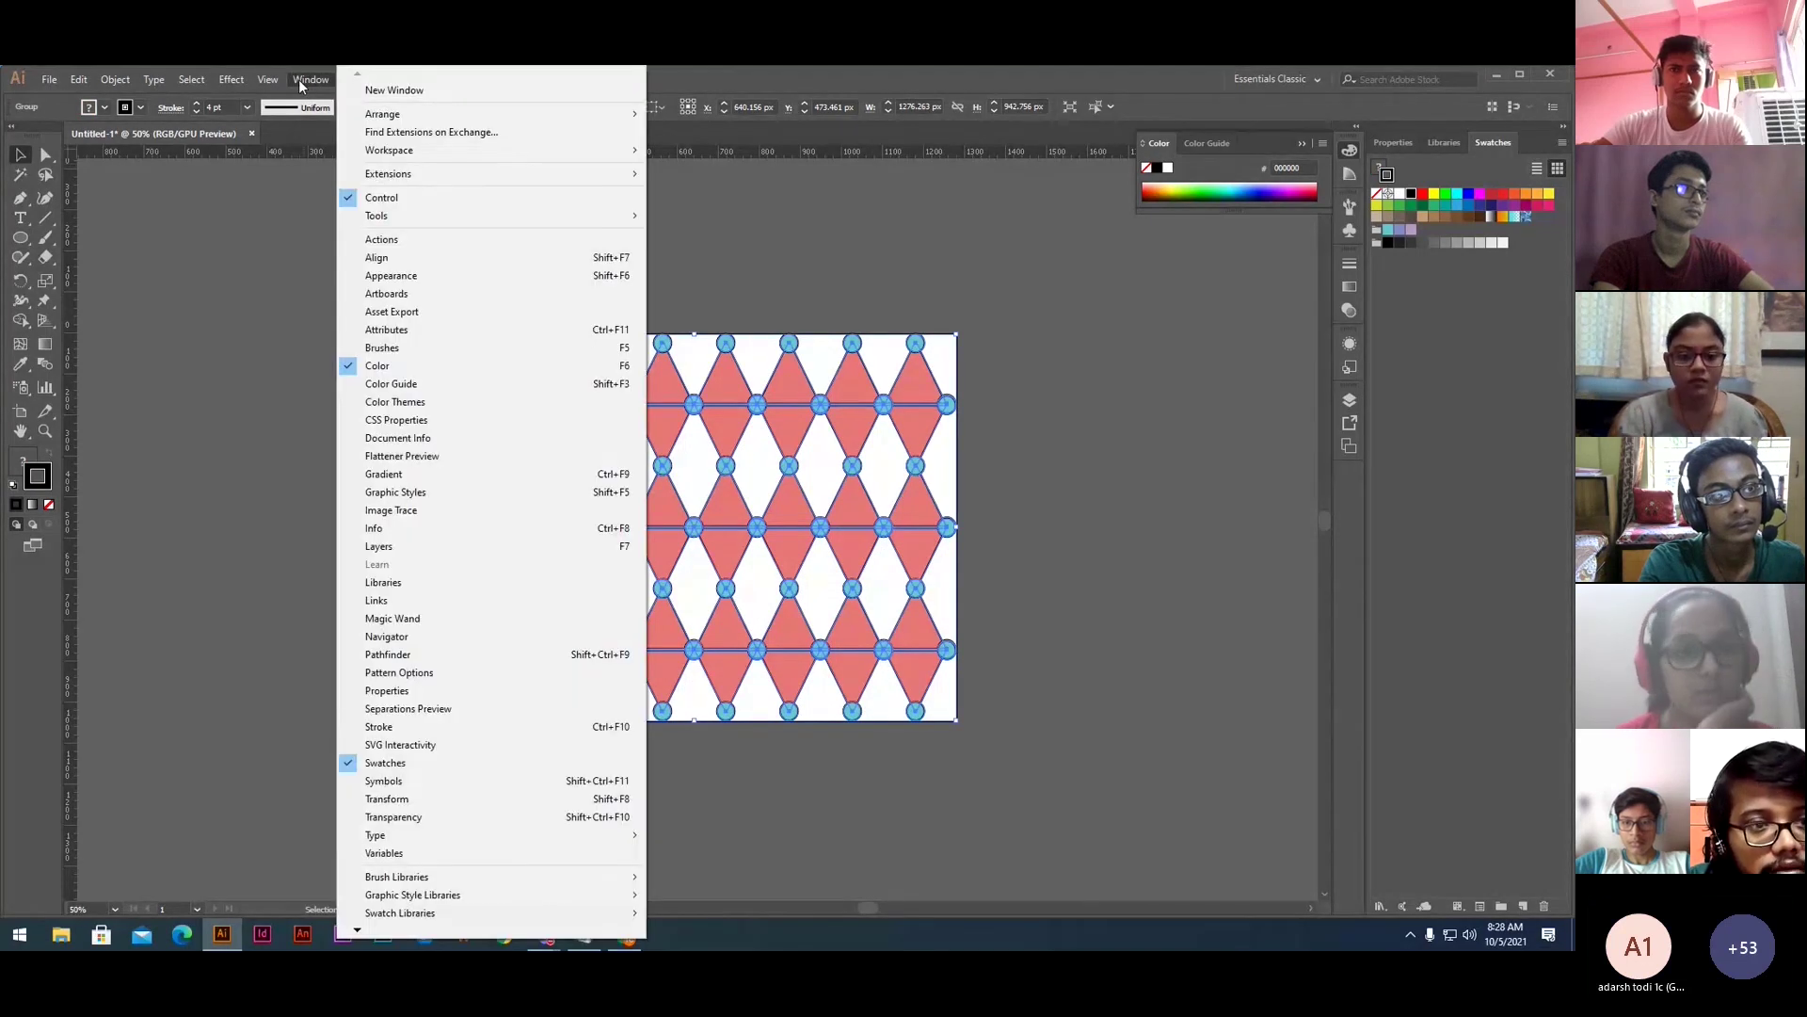
click(463, 678)
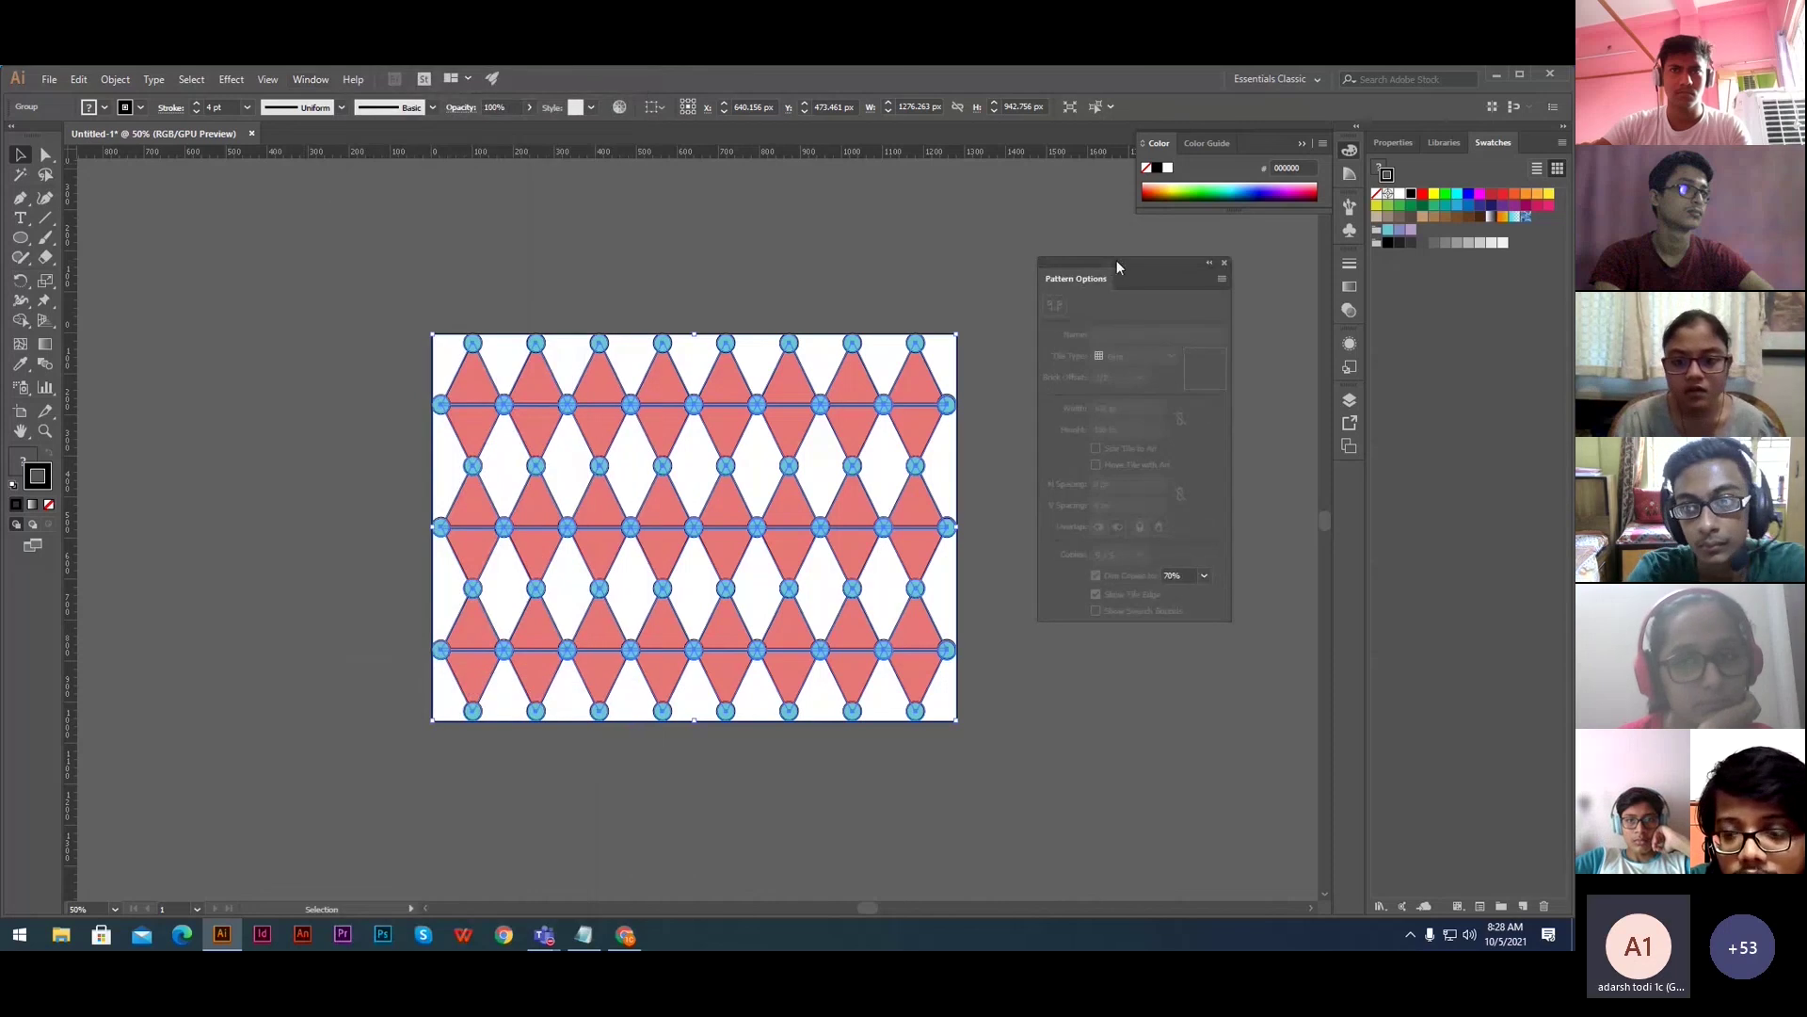
drag(1116, 263, 1166, 263)
- Switch to the Teams meeting, mute all participants, and return to Illustrator
click(552, 854)
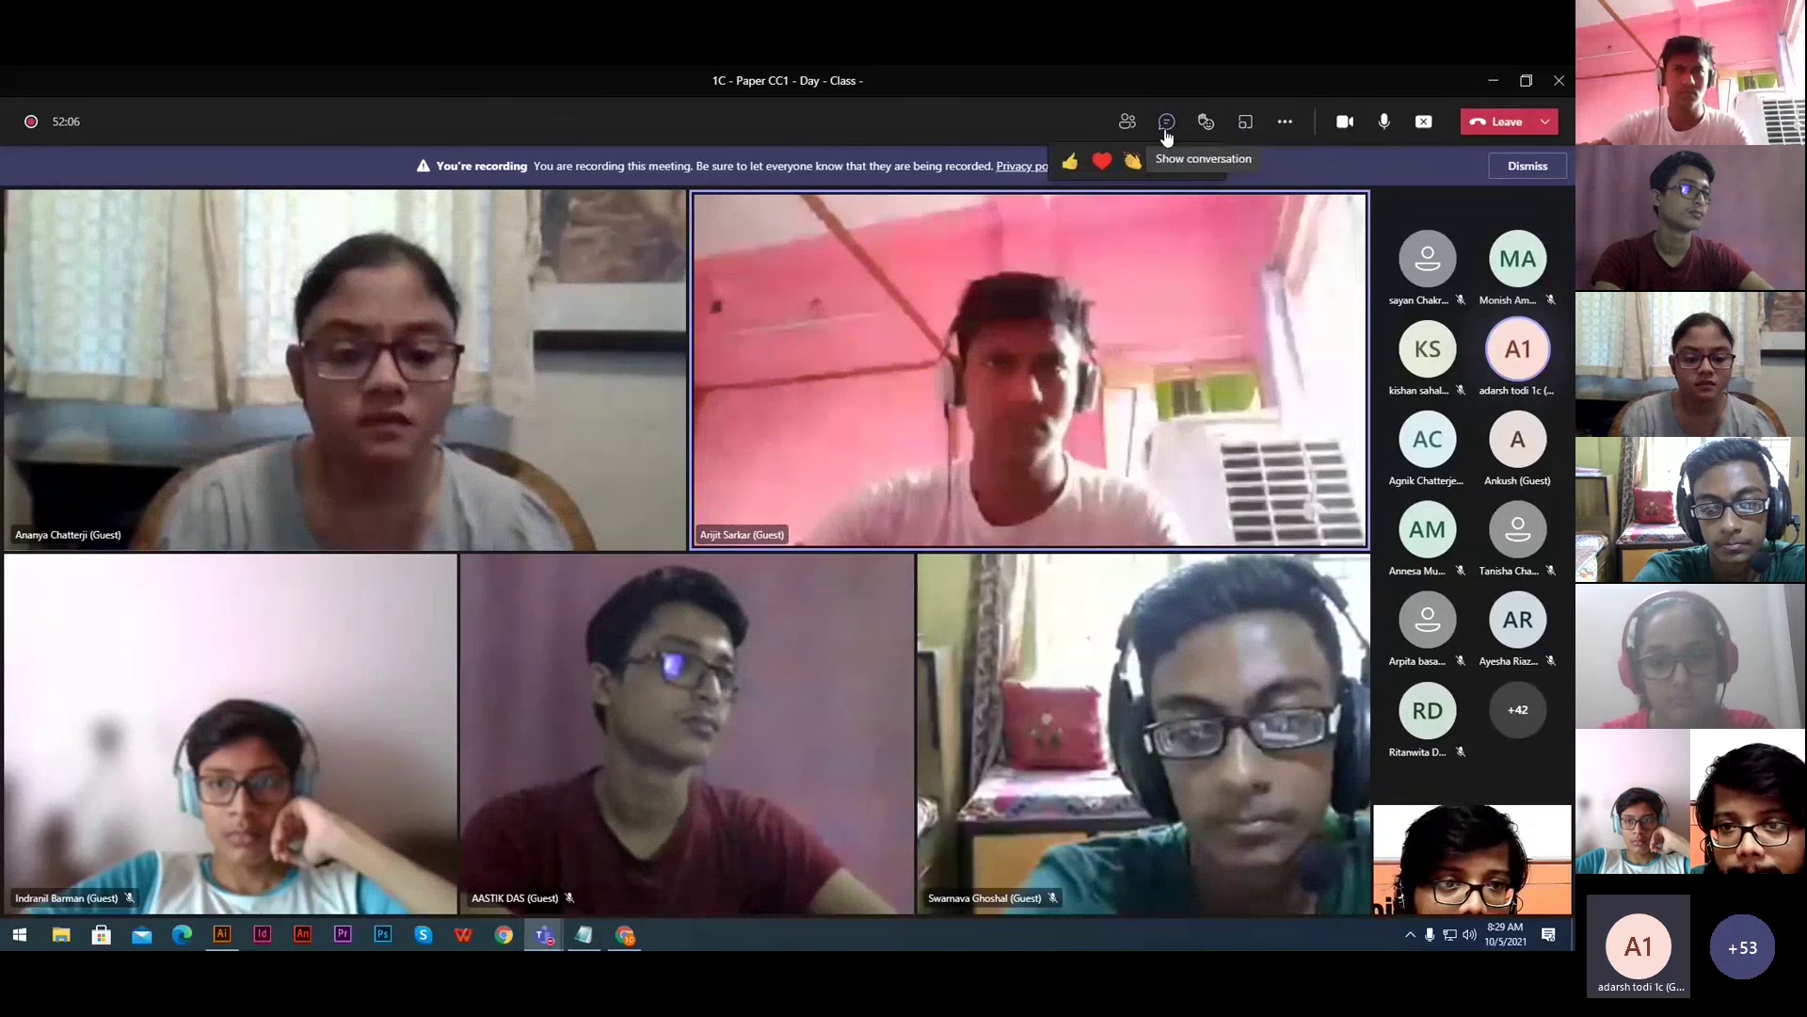
click(1128, 123)
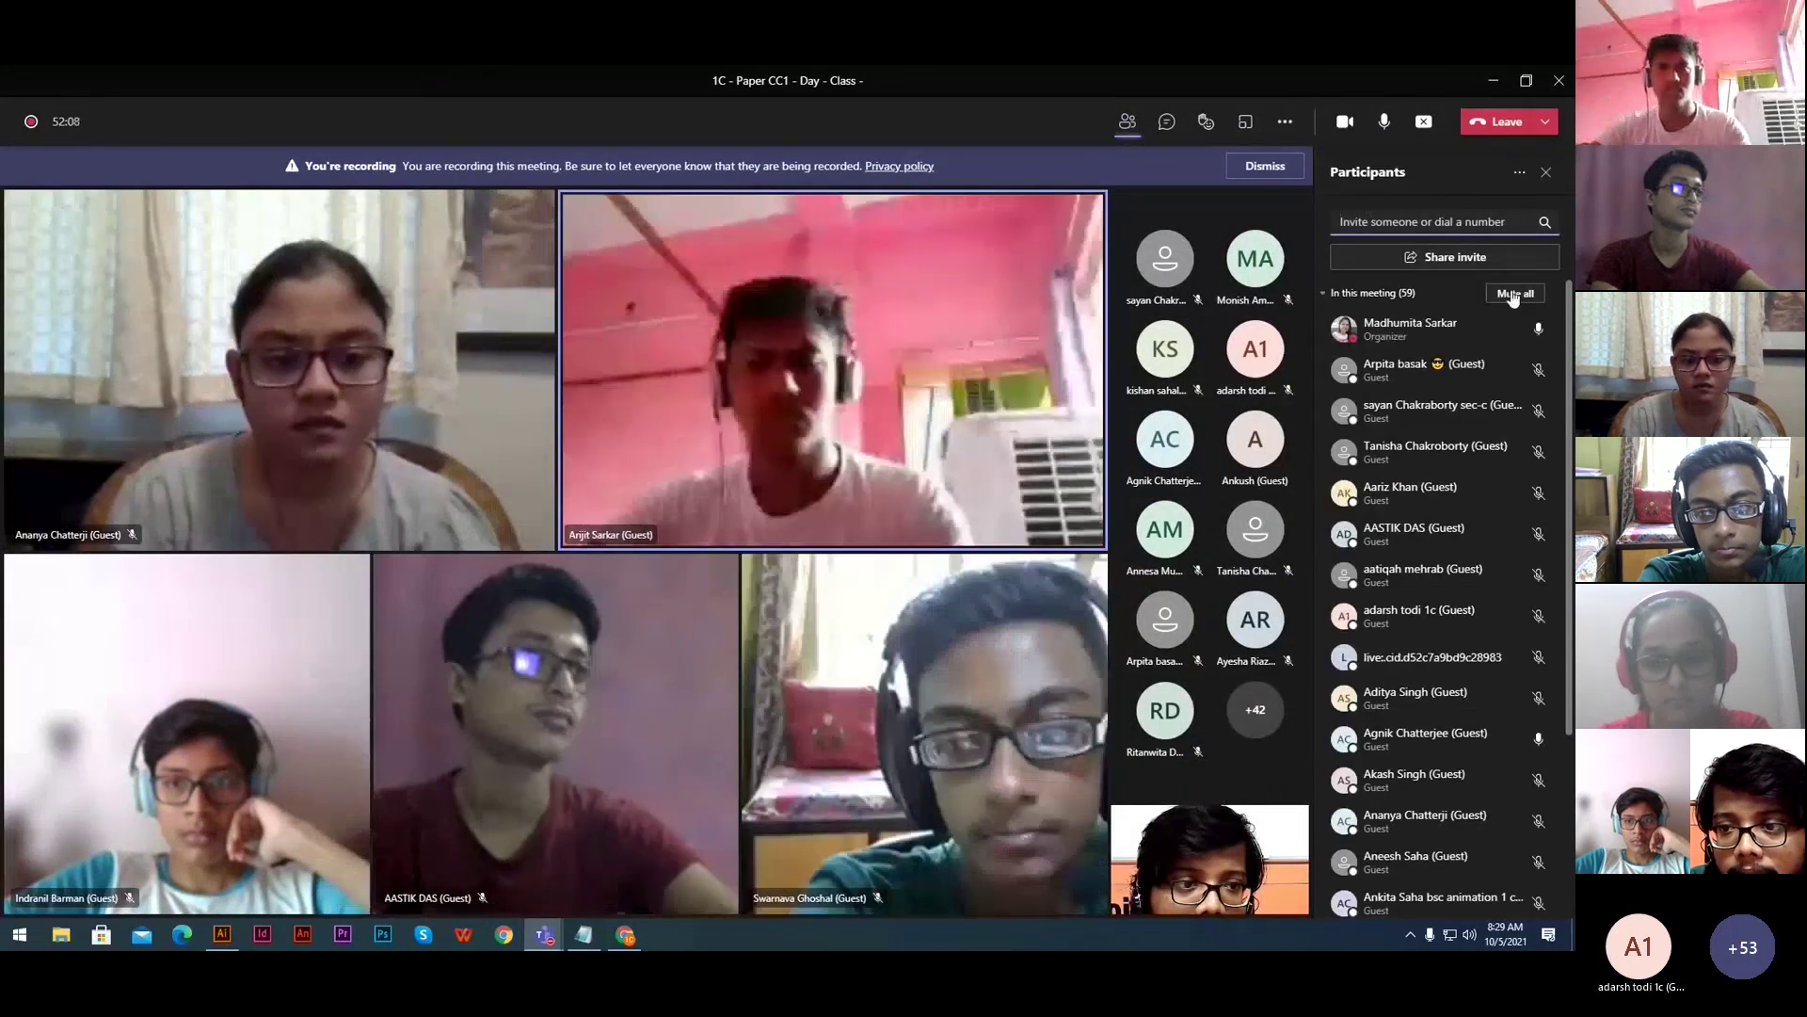
click(1512, 292)
click(900, 521)
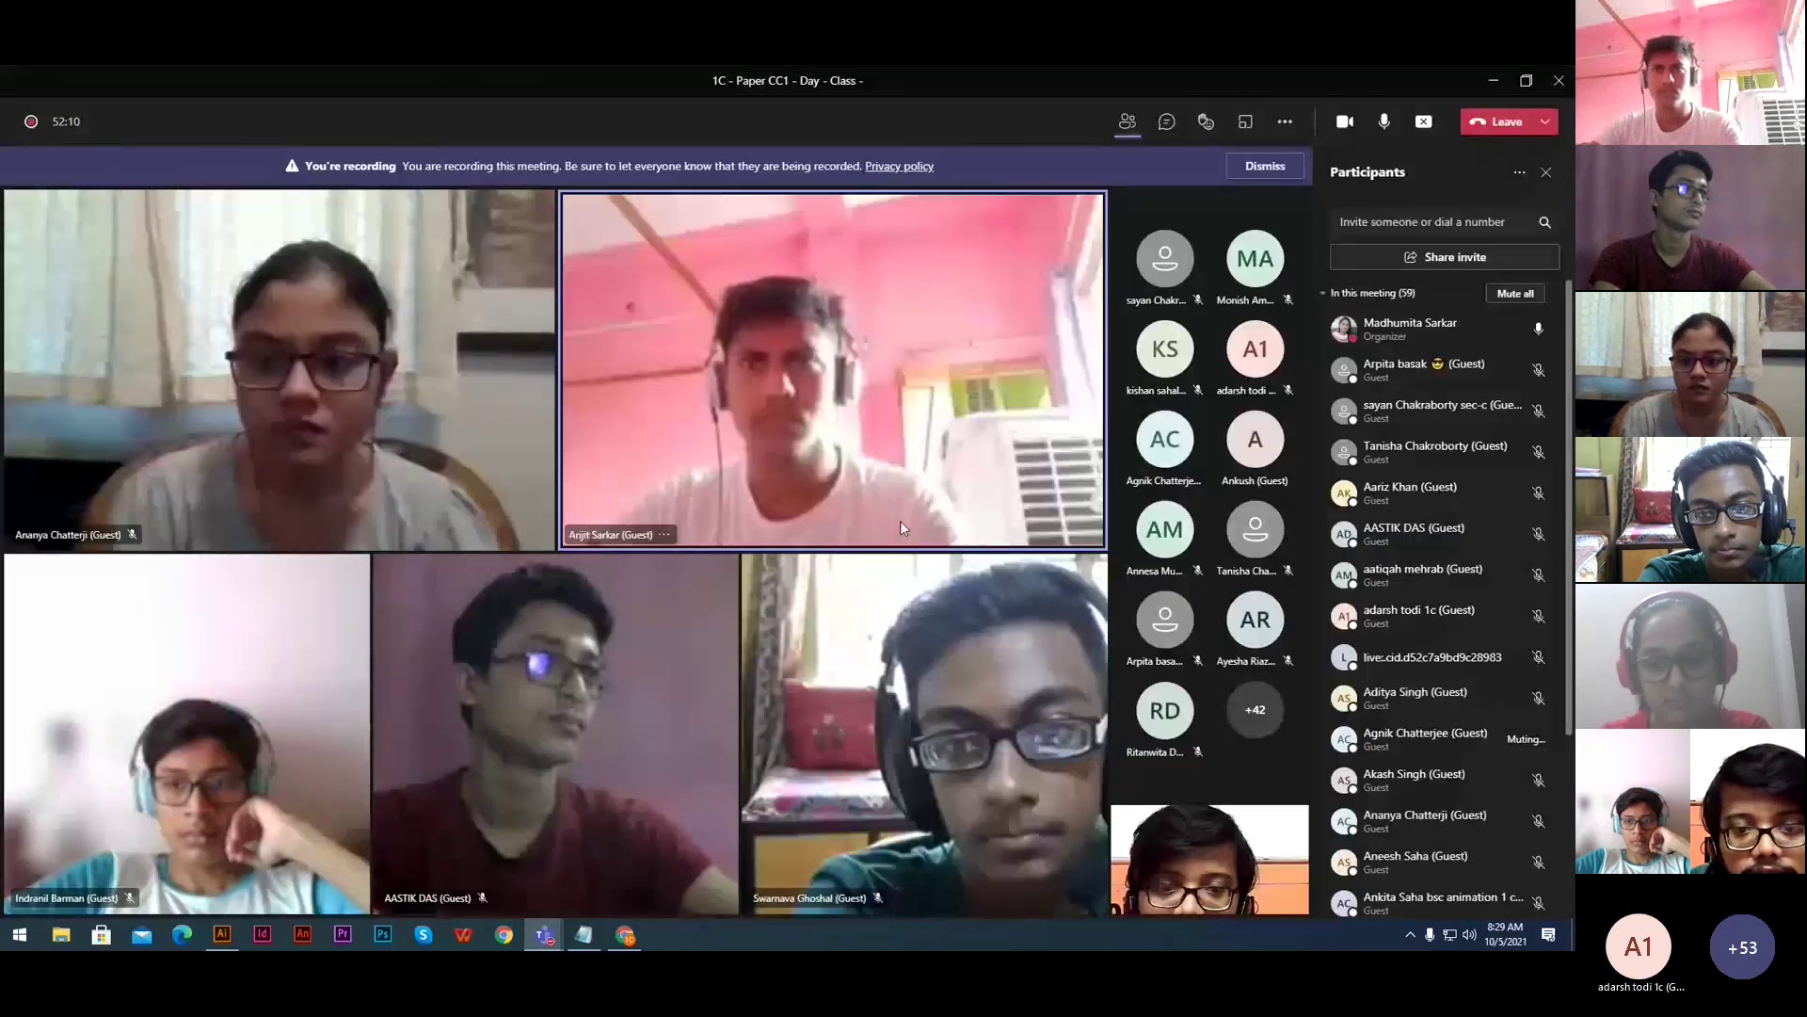
click(1545, 172)
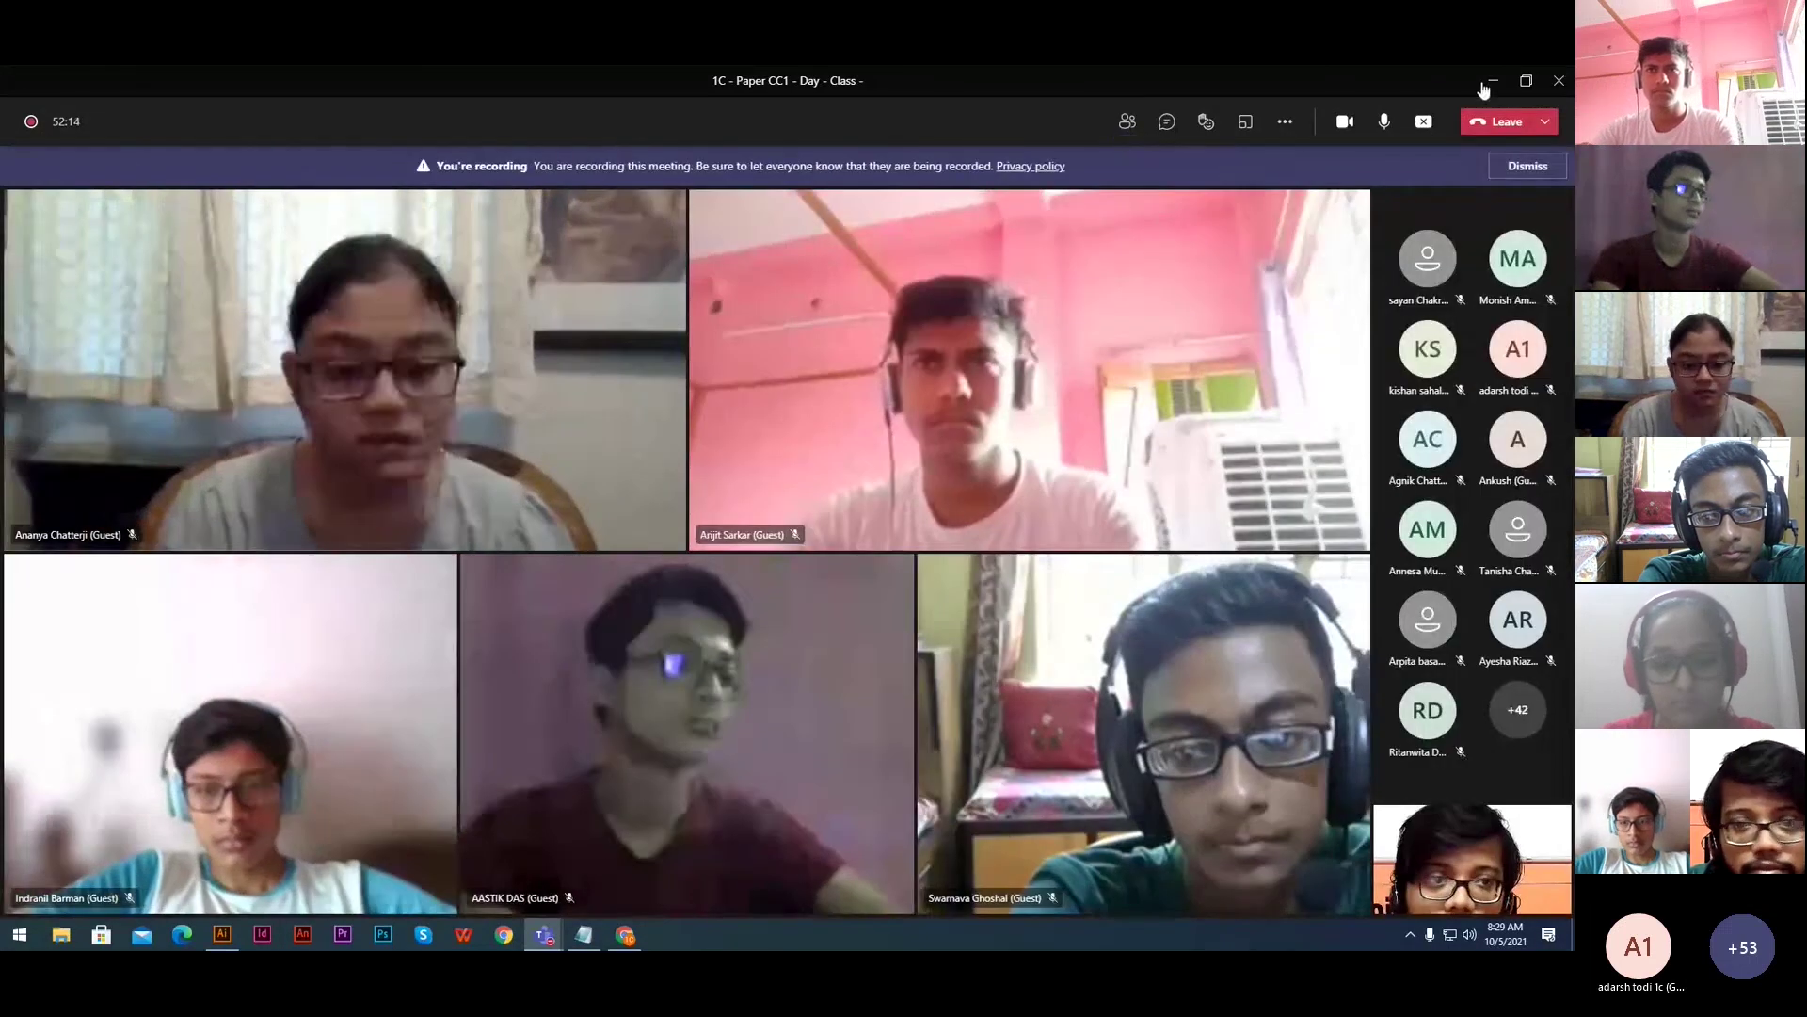
click(1492, 80)
- Reselect the grouped artwork, and close and reopen the Pattern Options panel
click(353, 387)
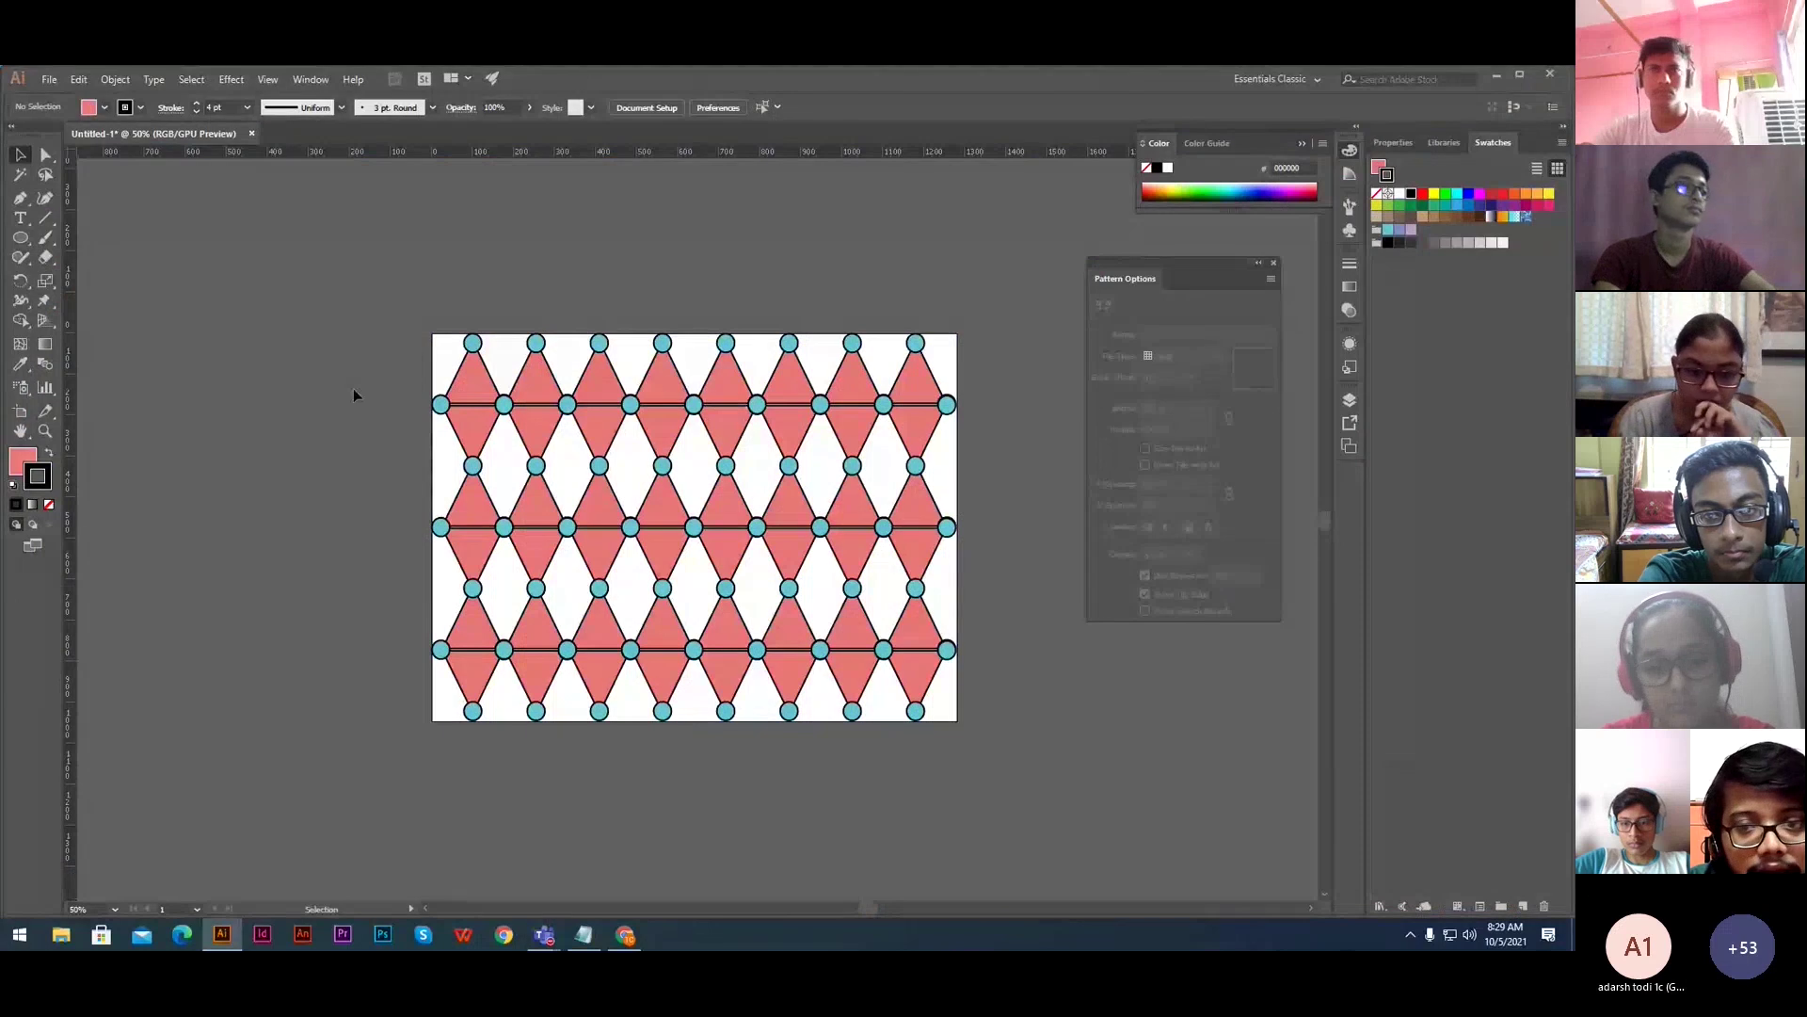
click(654, 386)
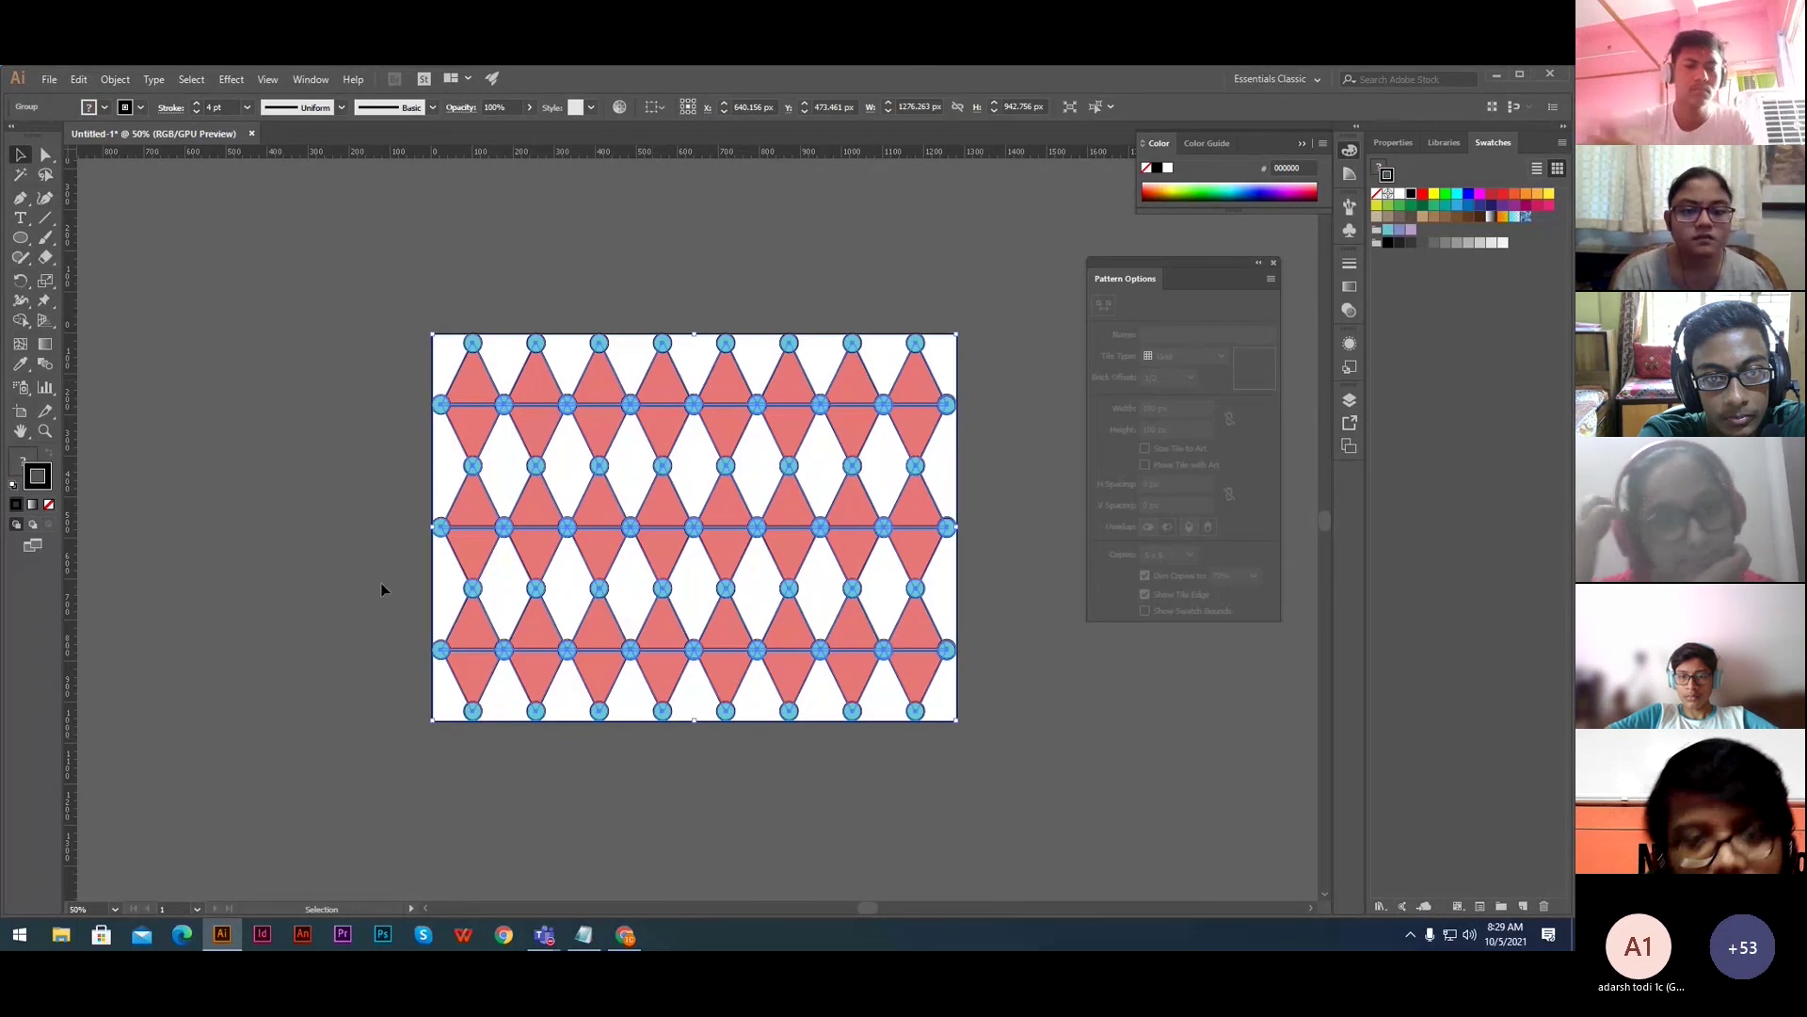
click(1274, 263)
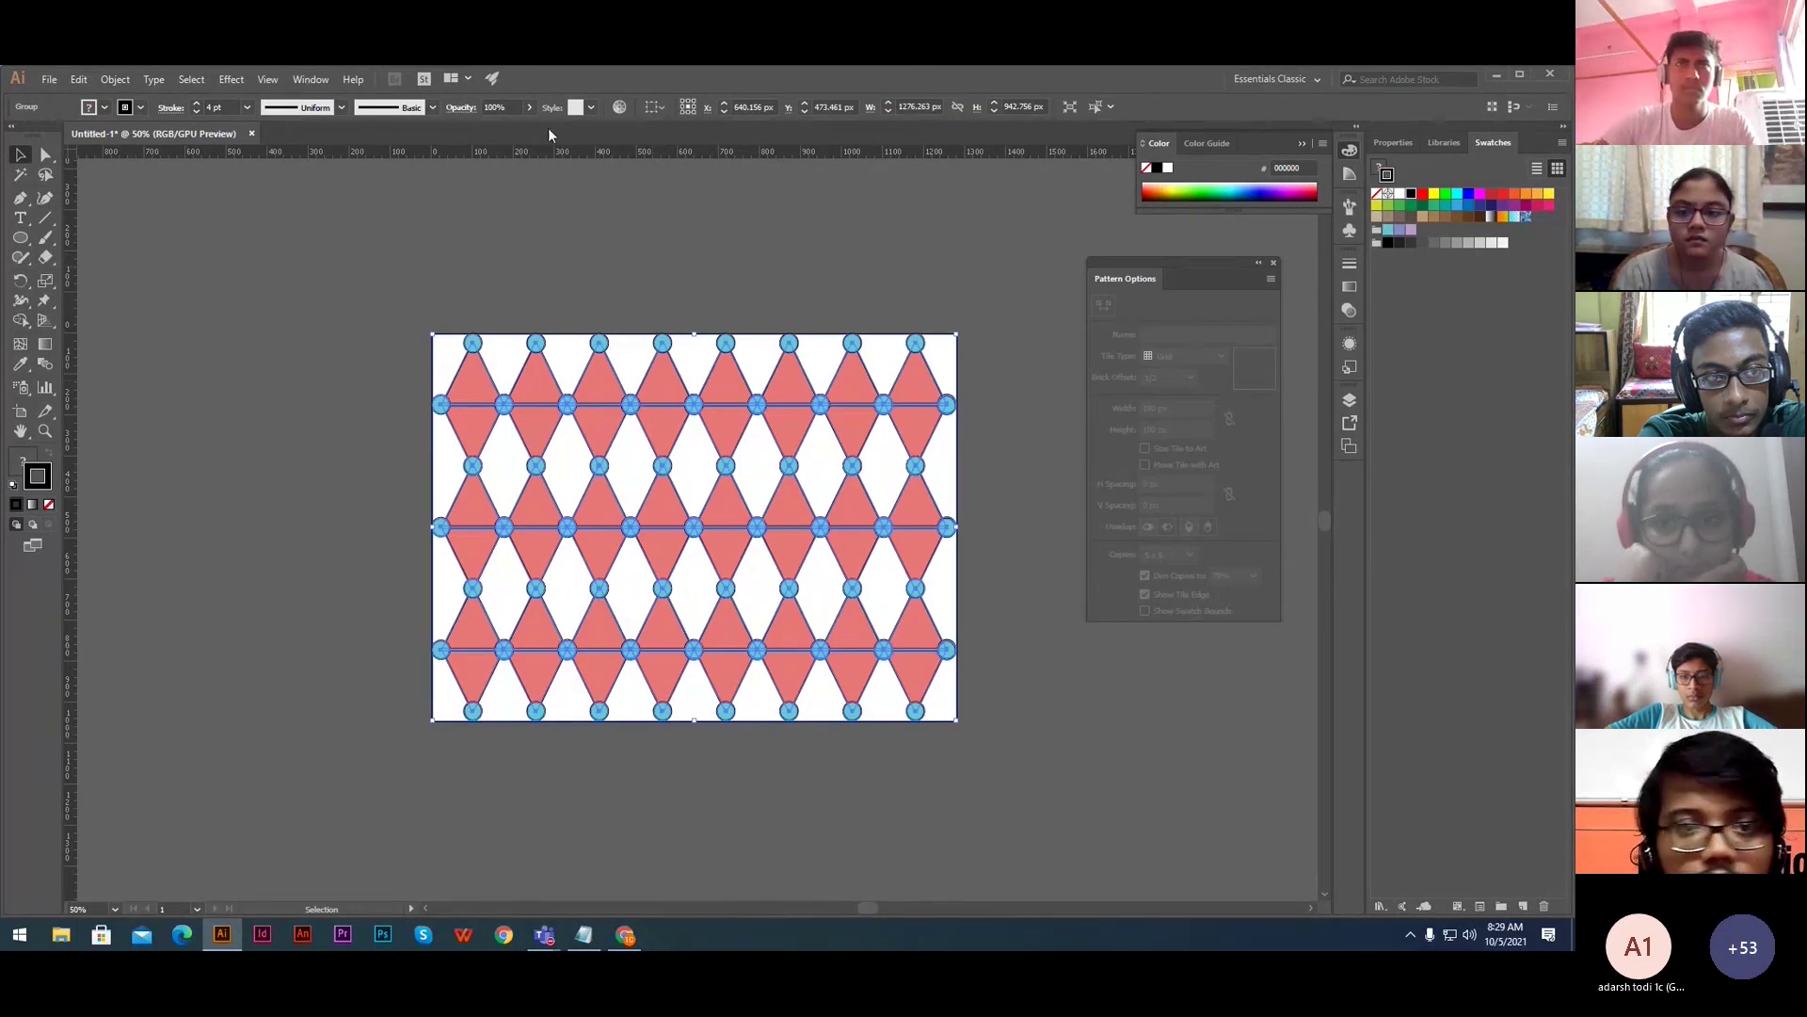
click(323, 79)
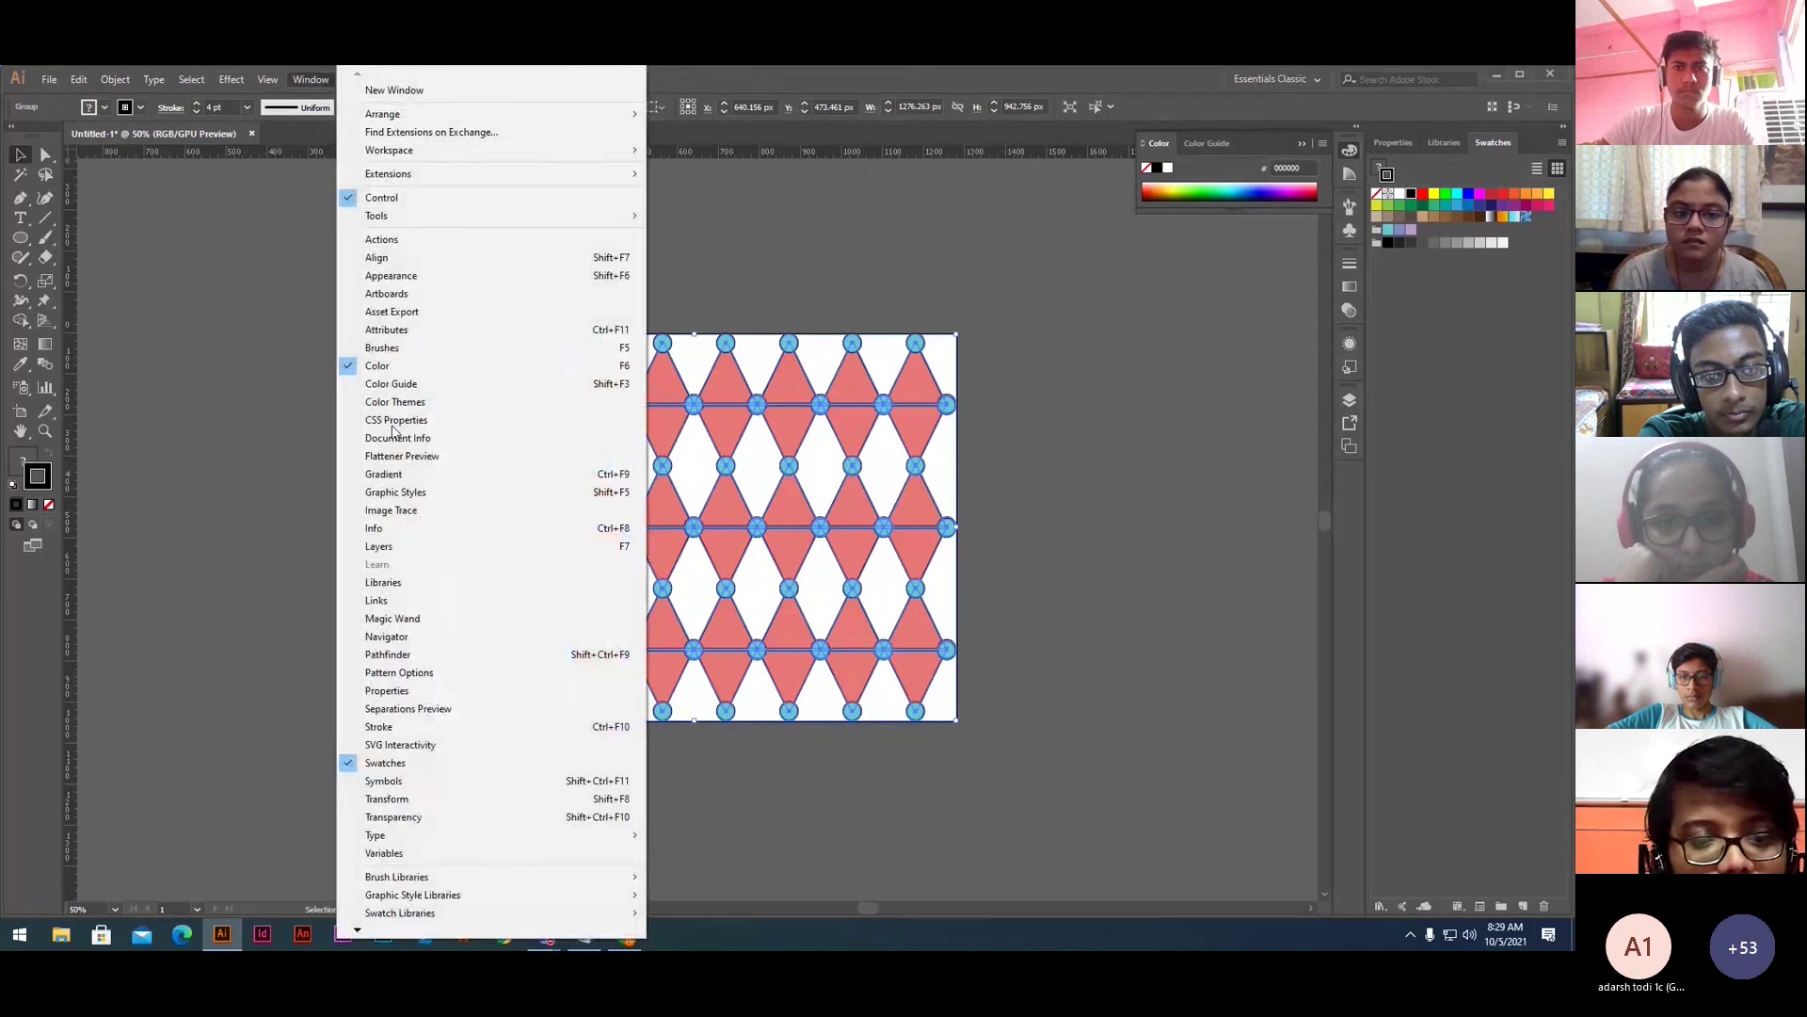
click(421, 669)
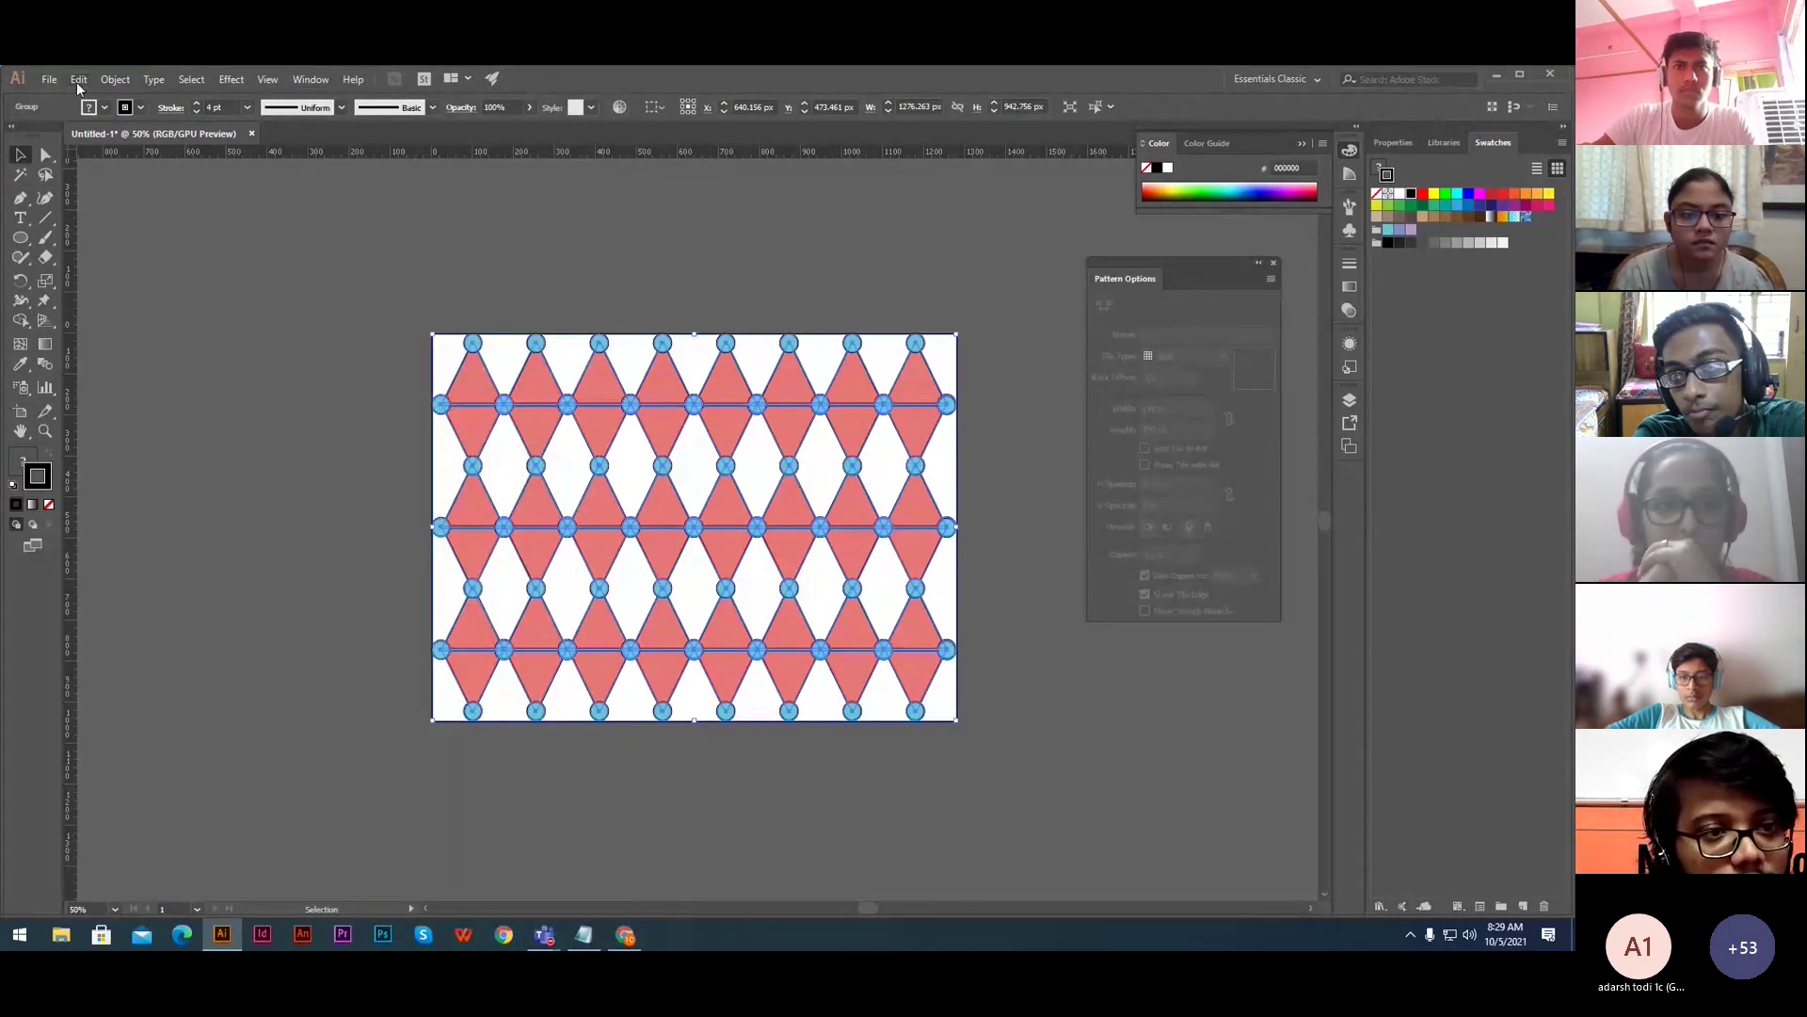
- Make a new pattern from the grouped triangle artwork, dismiss the notice, and inspect how the tile repeats
click(118, 80)
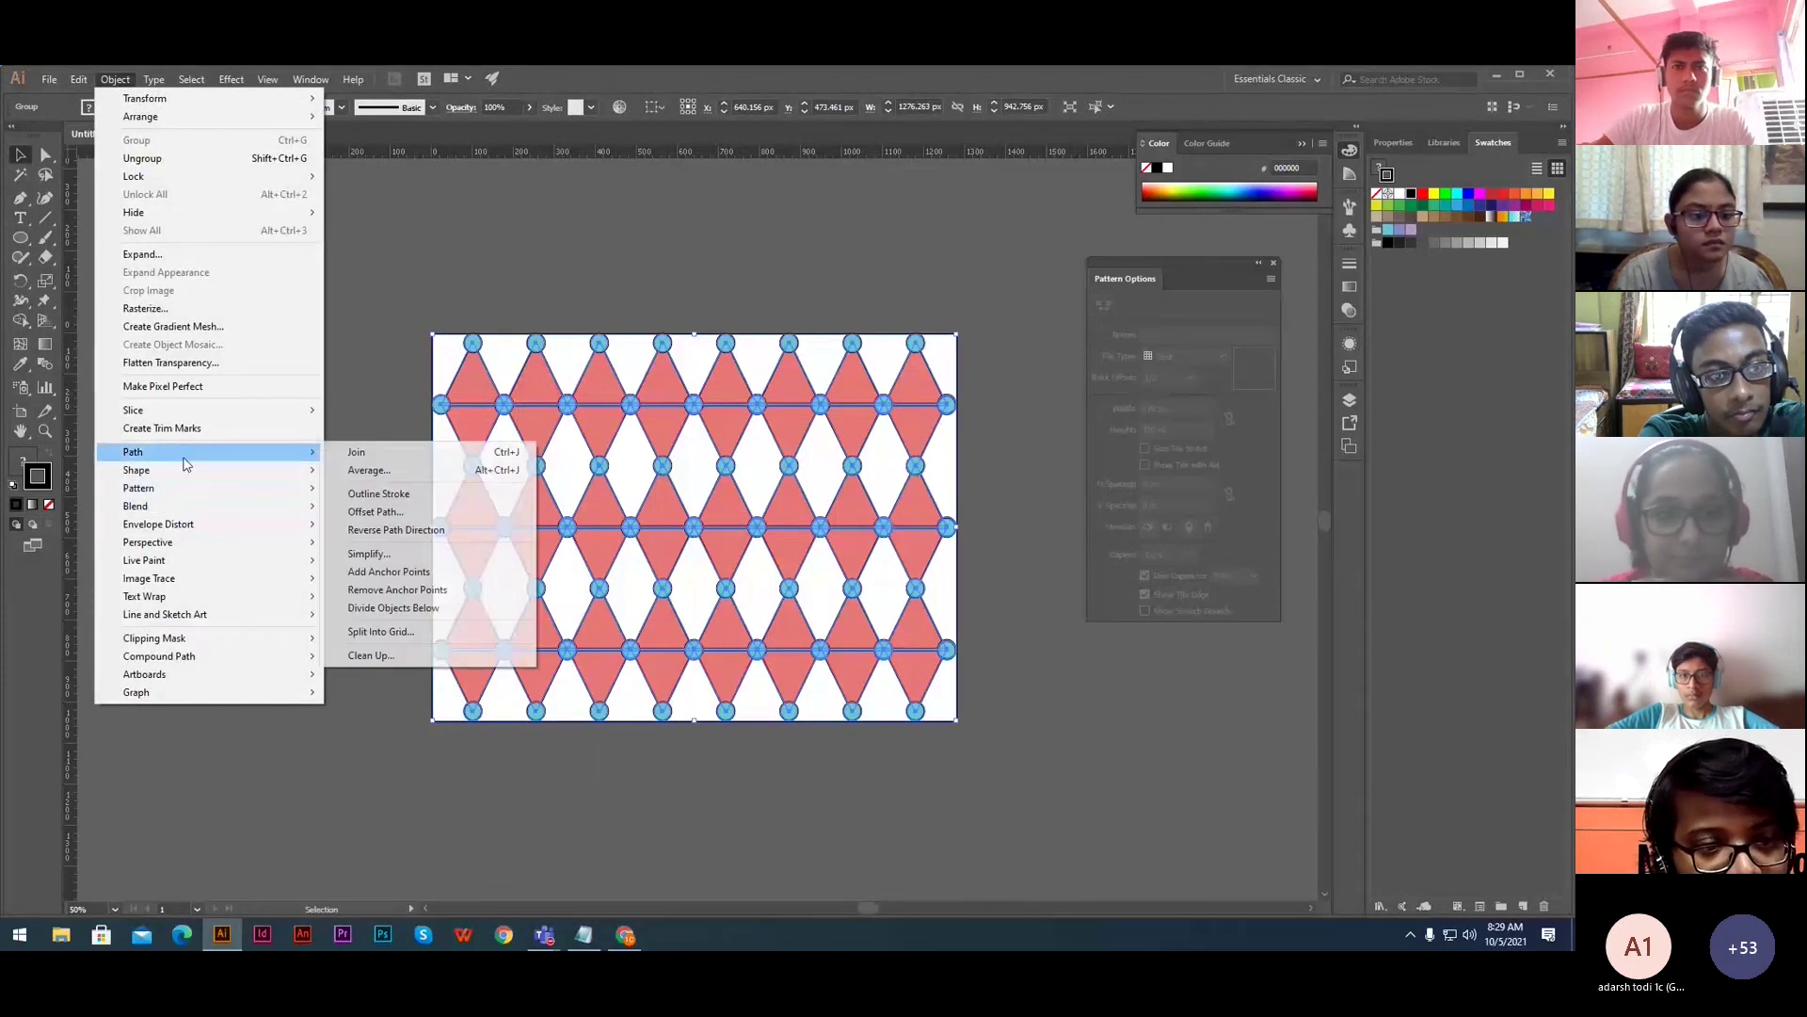
mouse_move(183, 490)
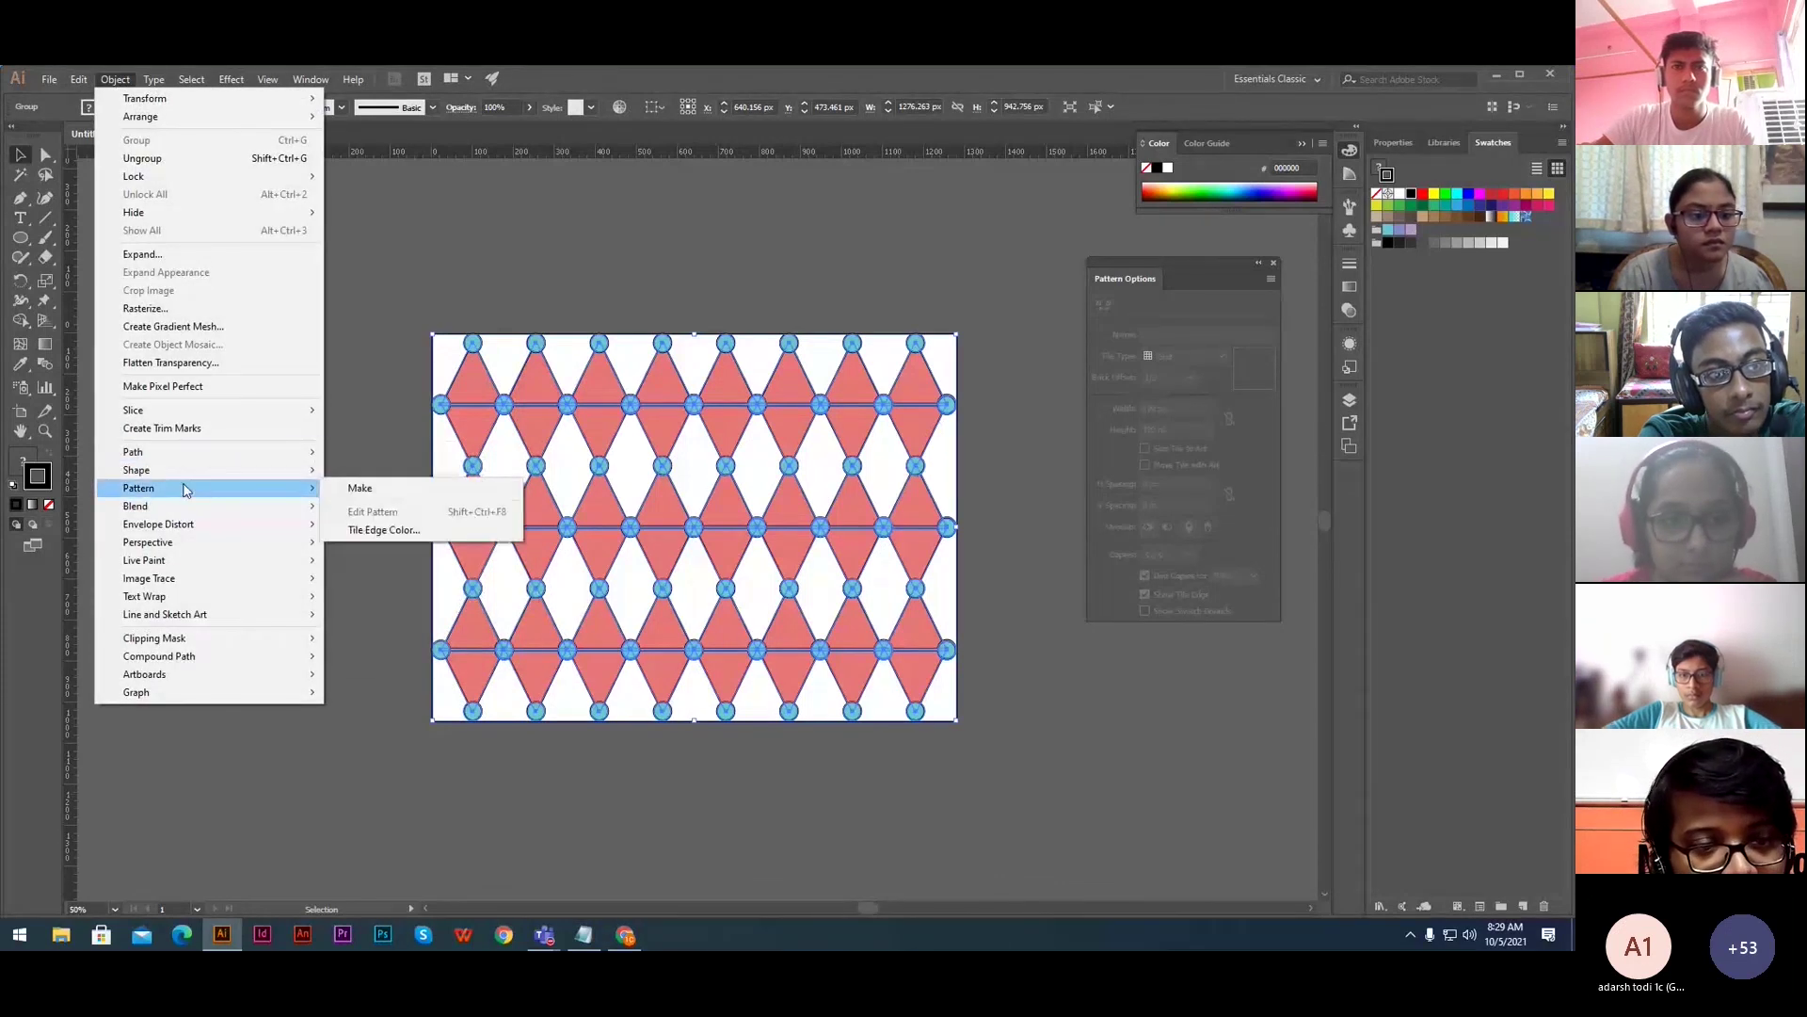
click(421, 498)
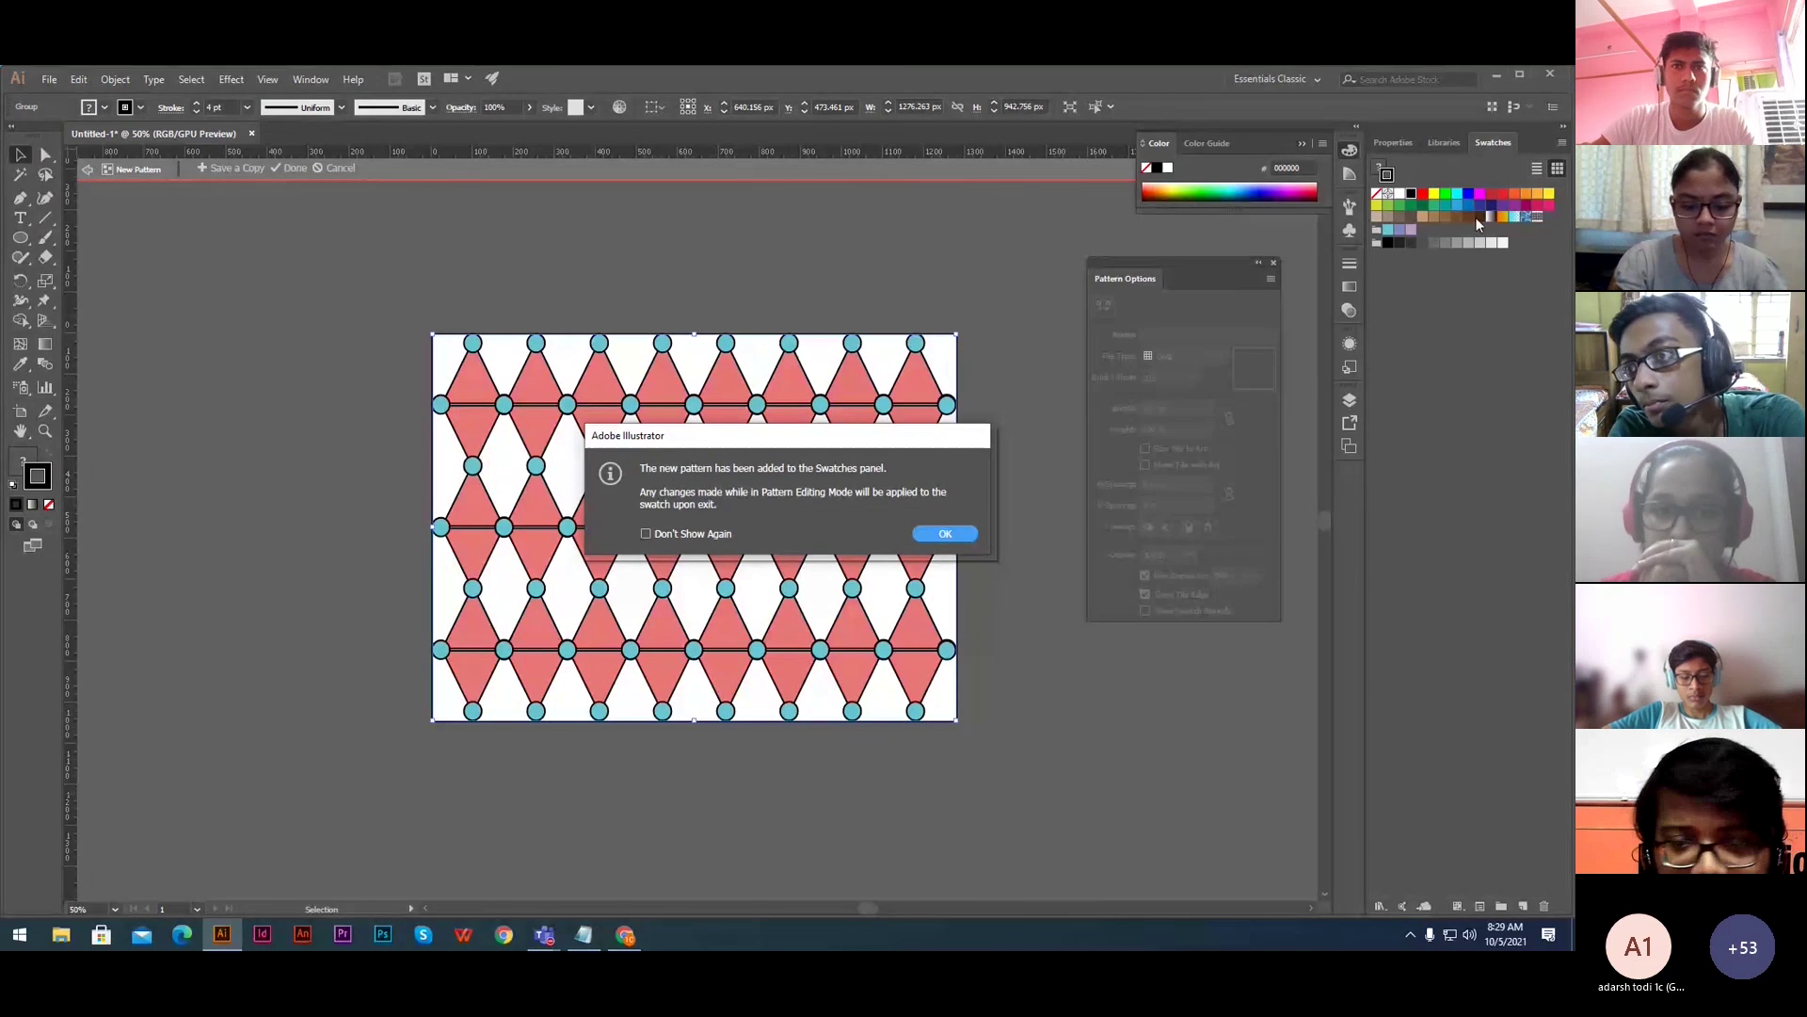
click(944, 534)
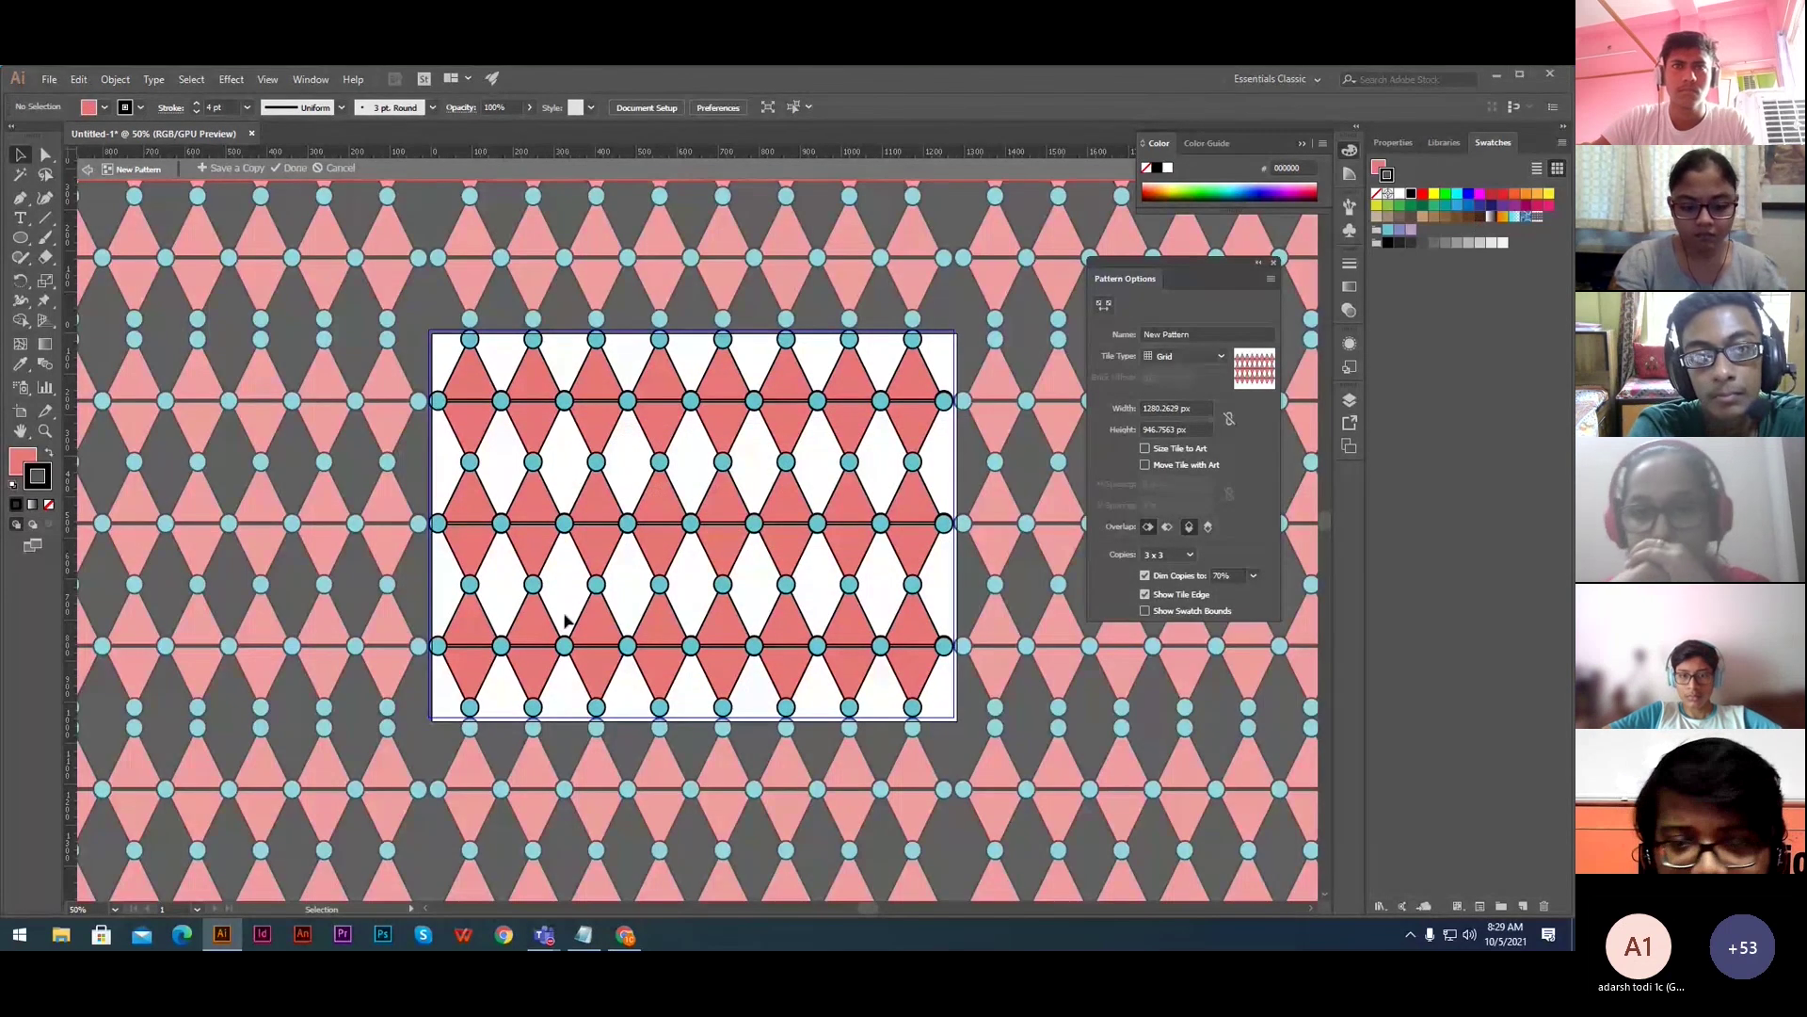
scroll(507, 636, up, 5)
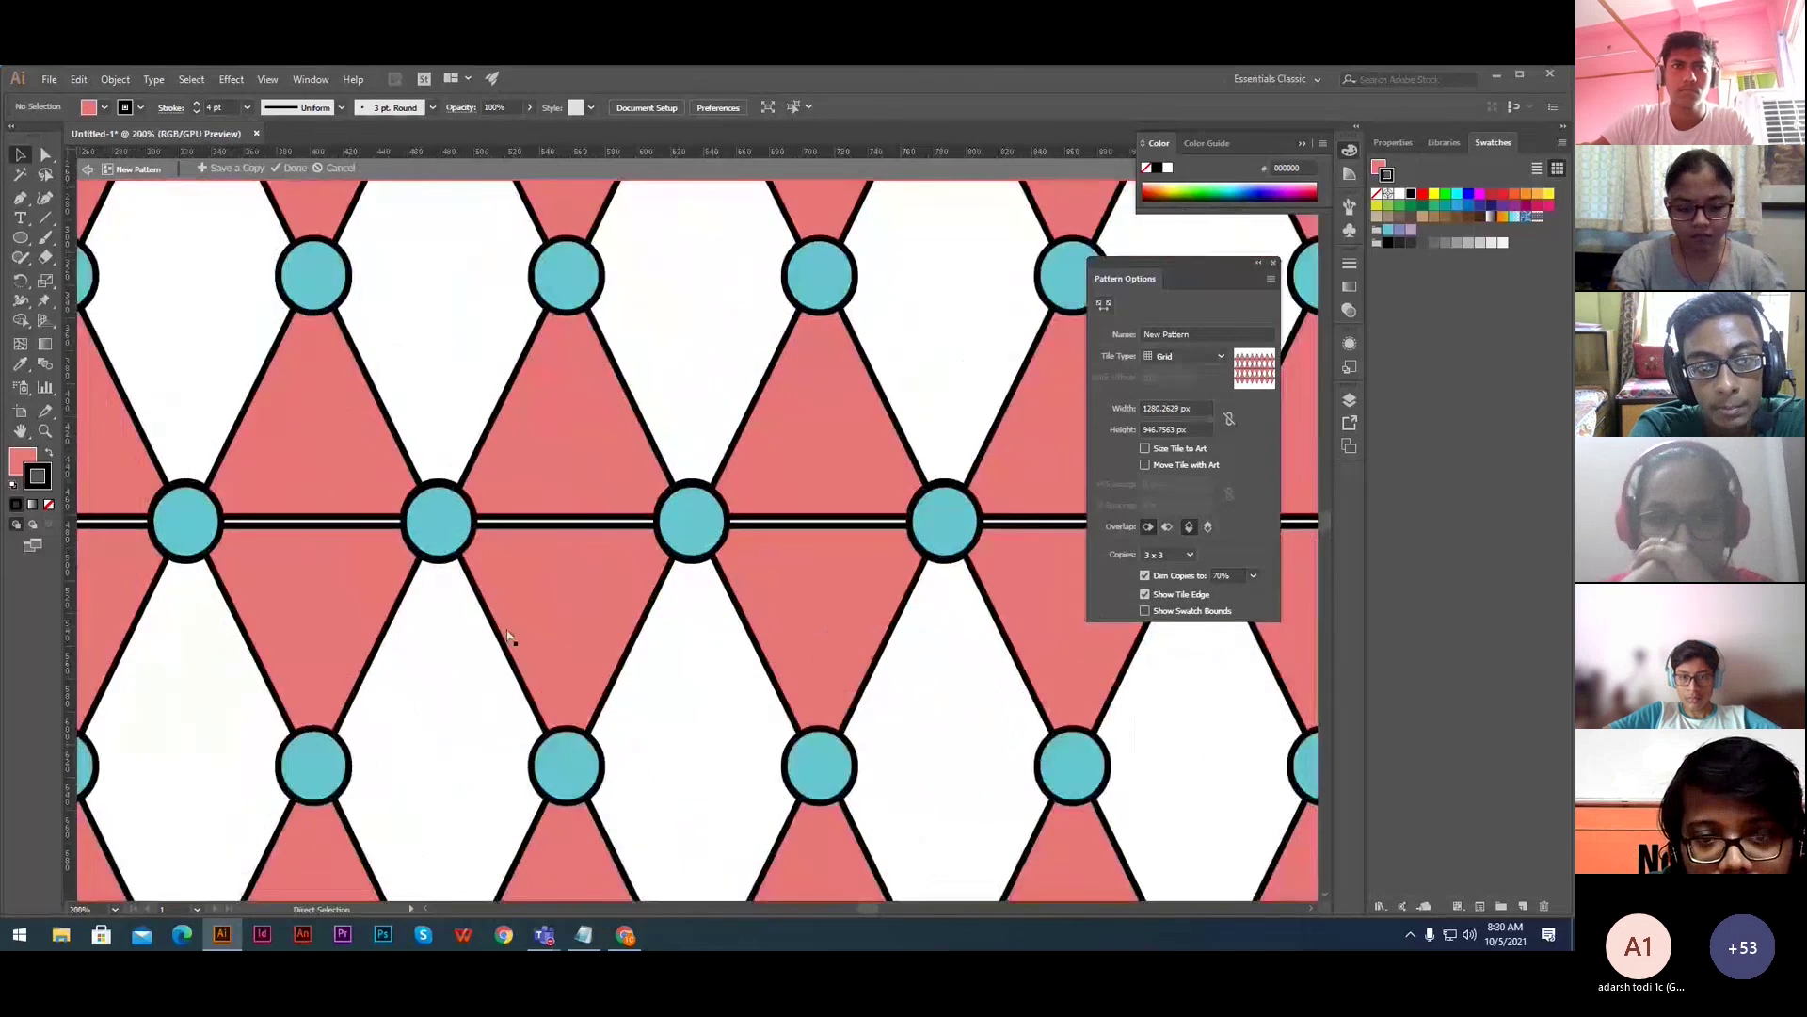
scroll(507, 635, down, 7)
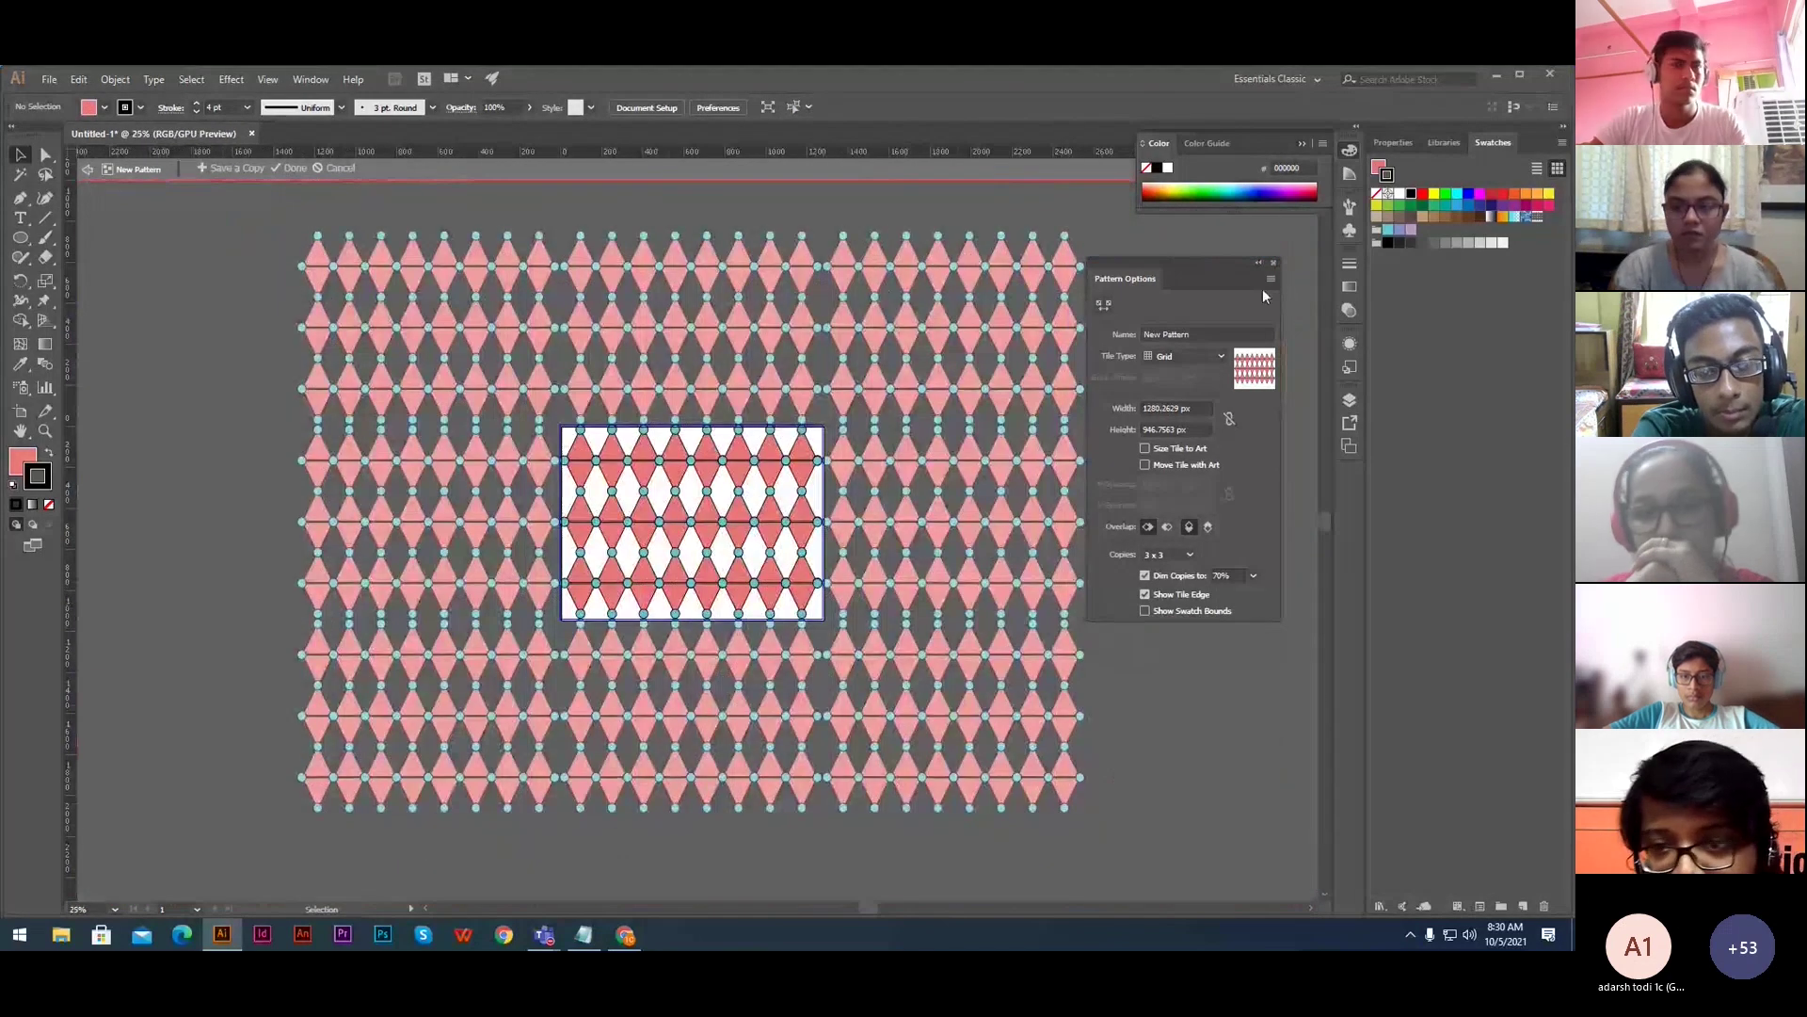
- Name the new pattern "Triangle Pattern"
click(1166, 334)
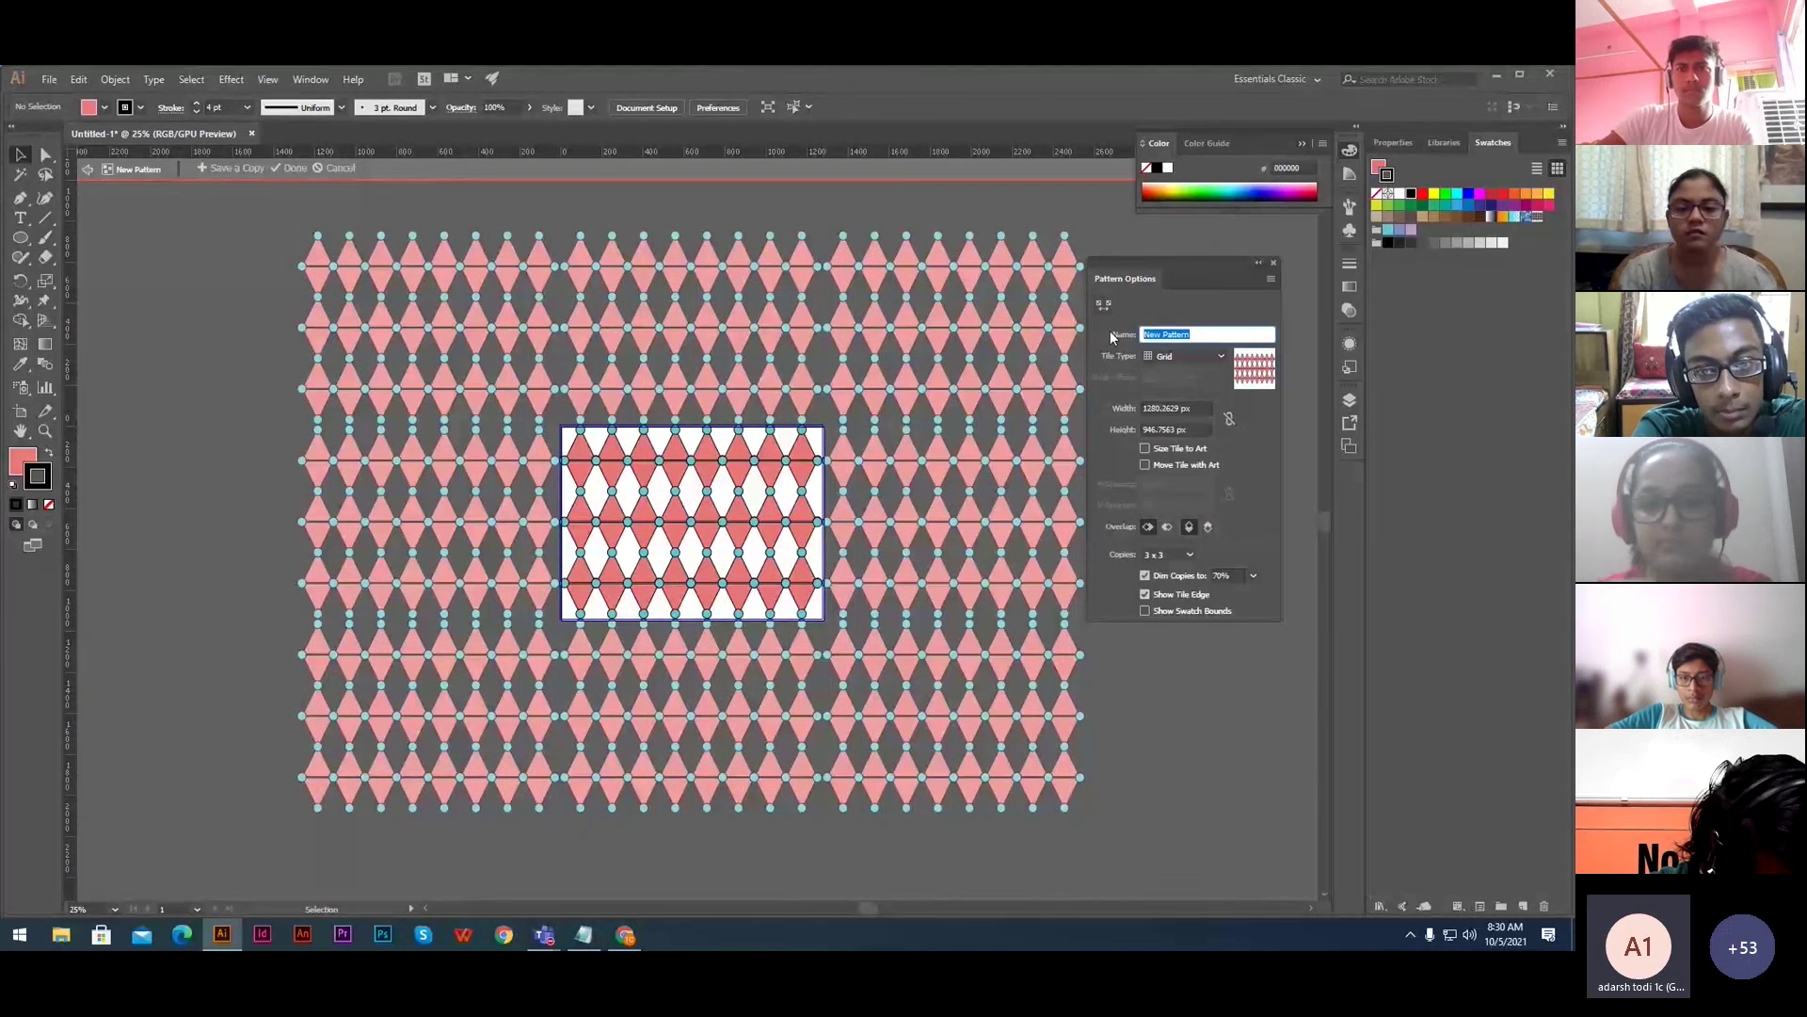
text(Trian)
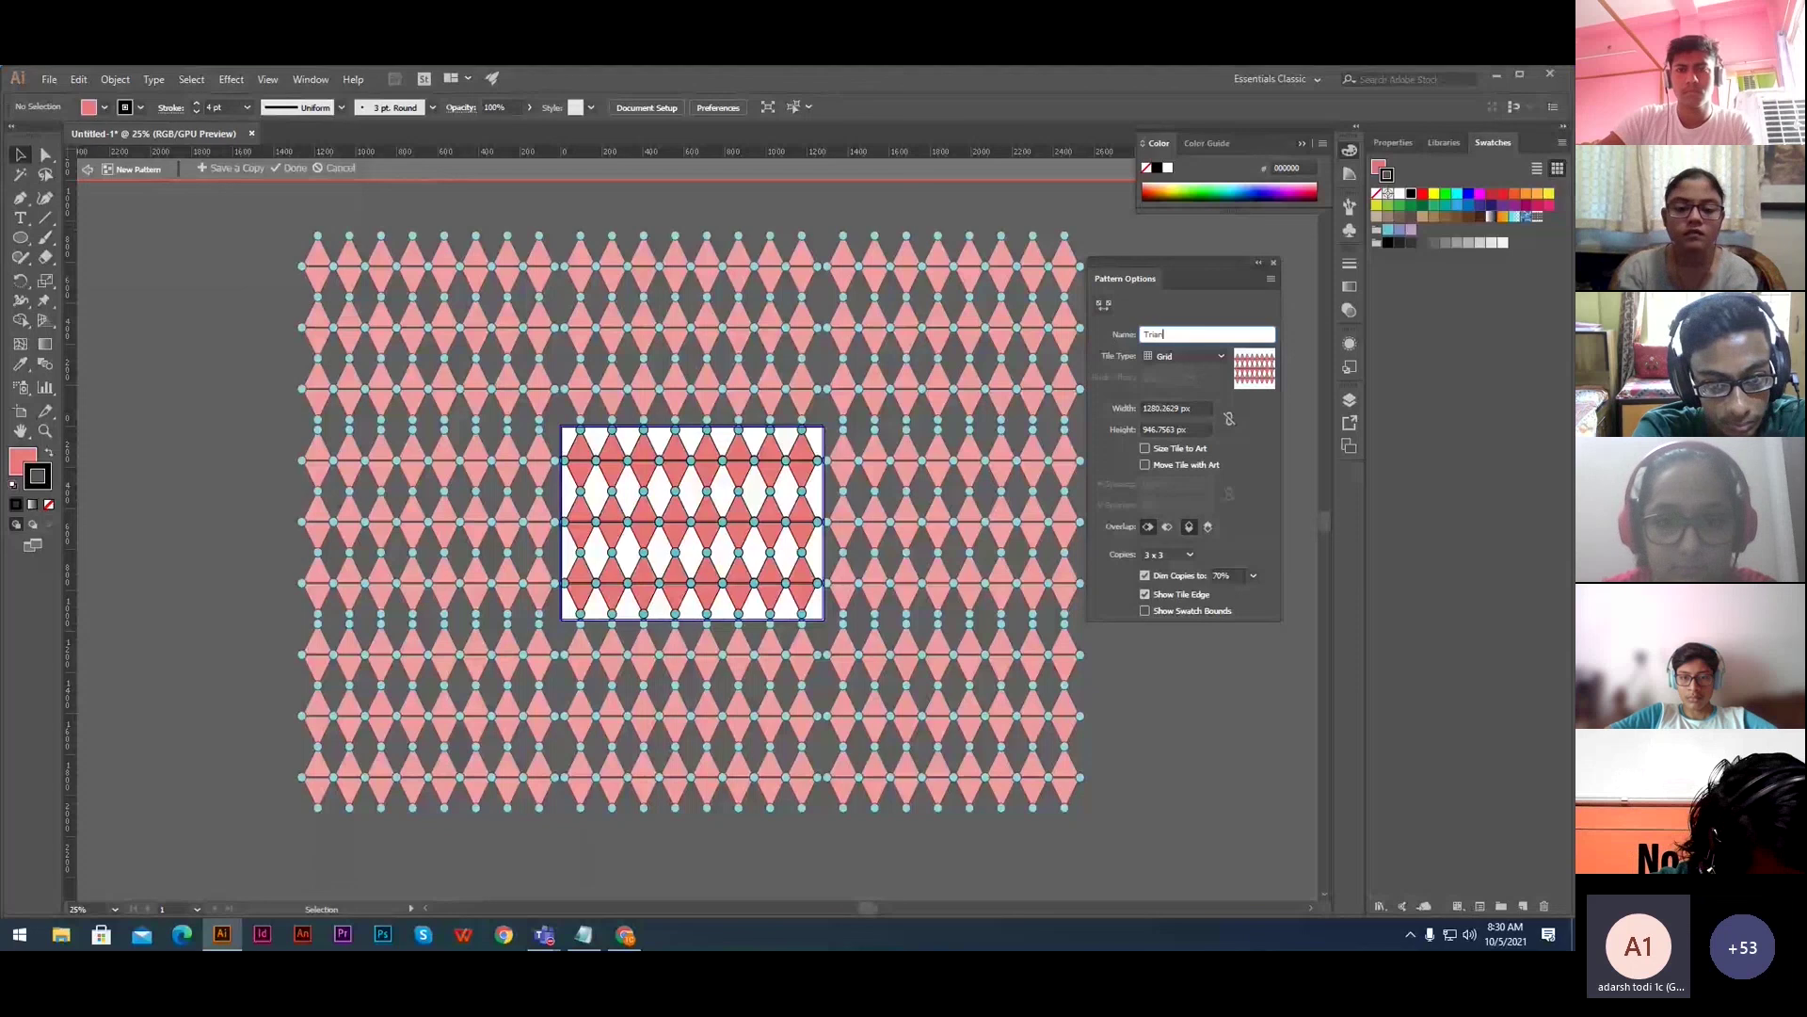
text(gl)
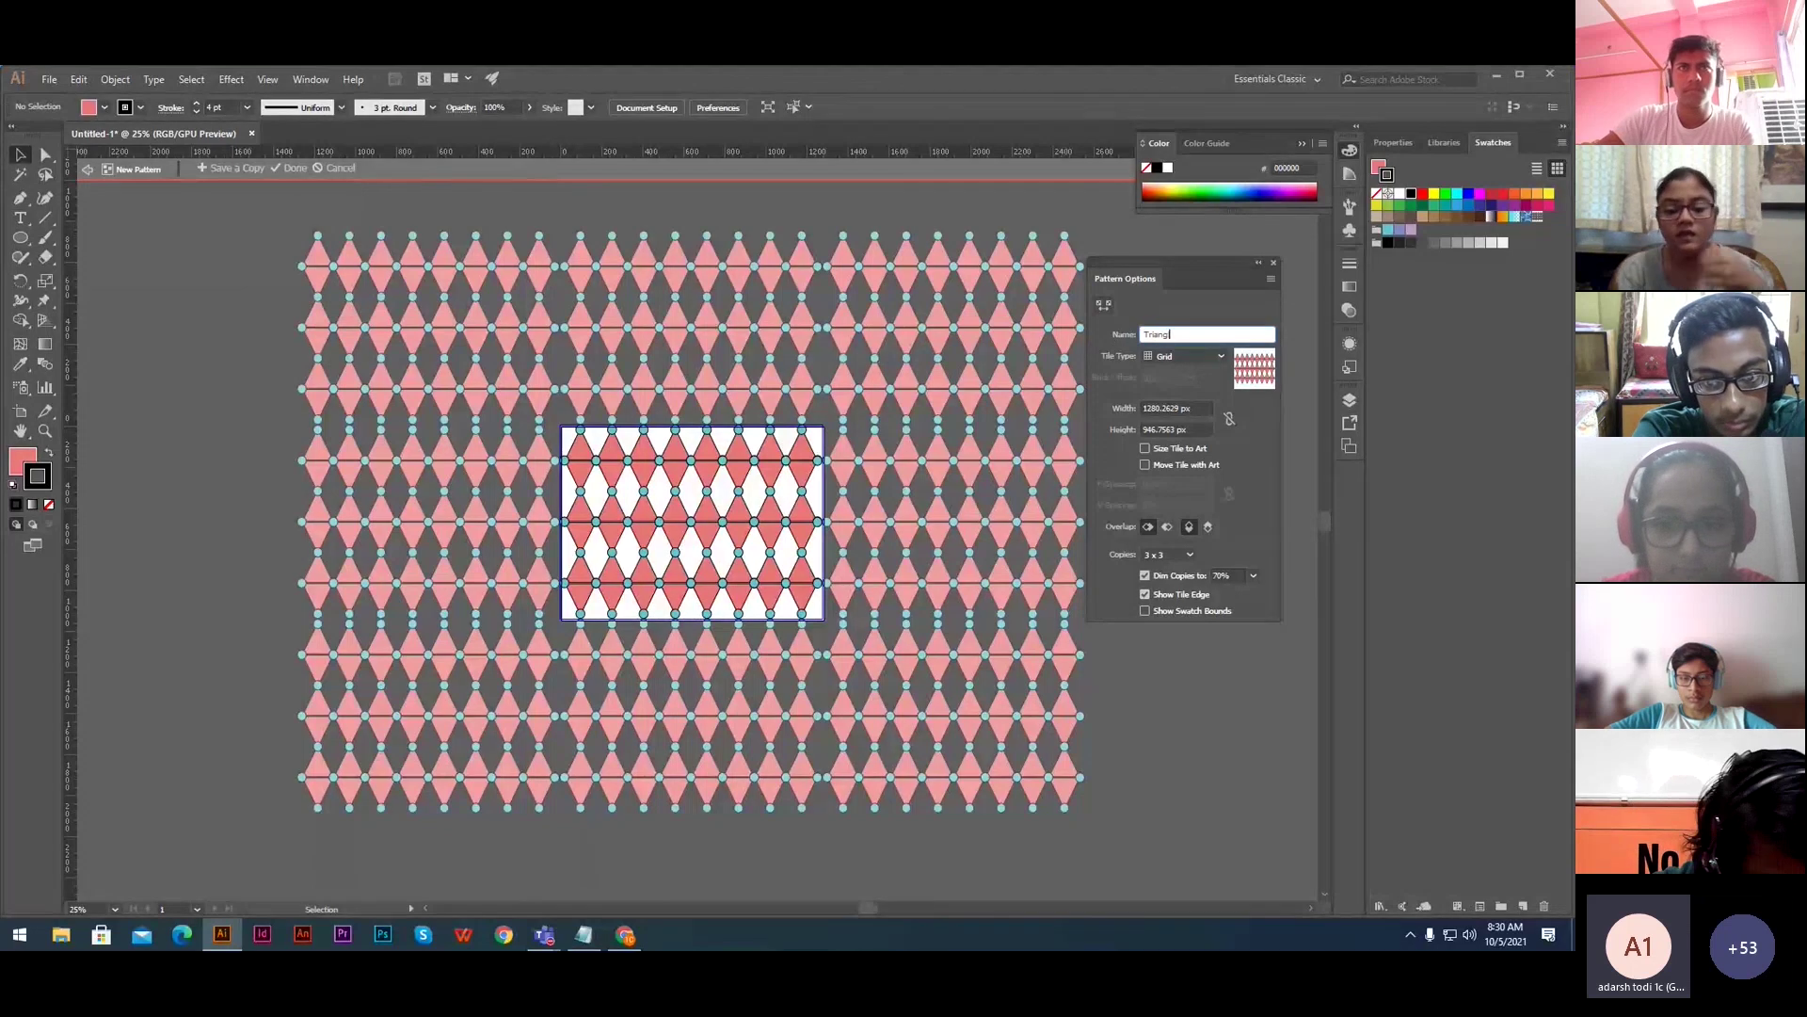
text(e)
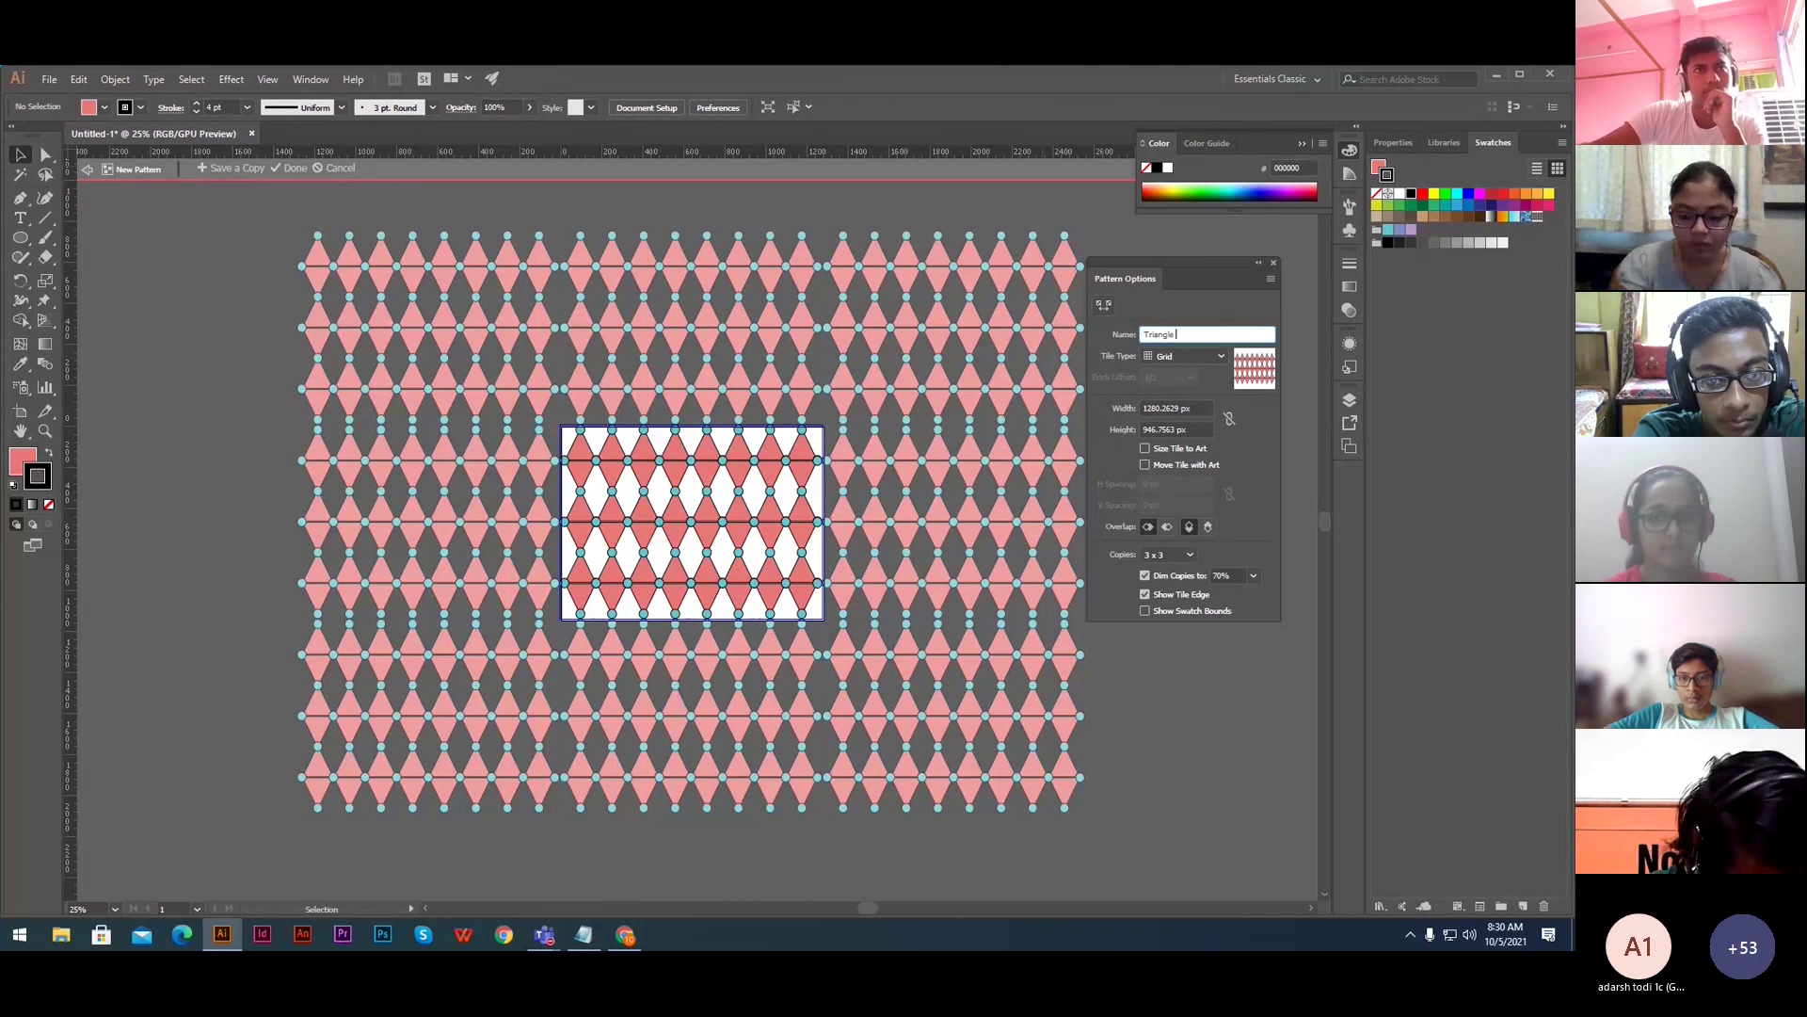
click(1234, 331)
text(Pas)
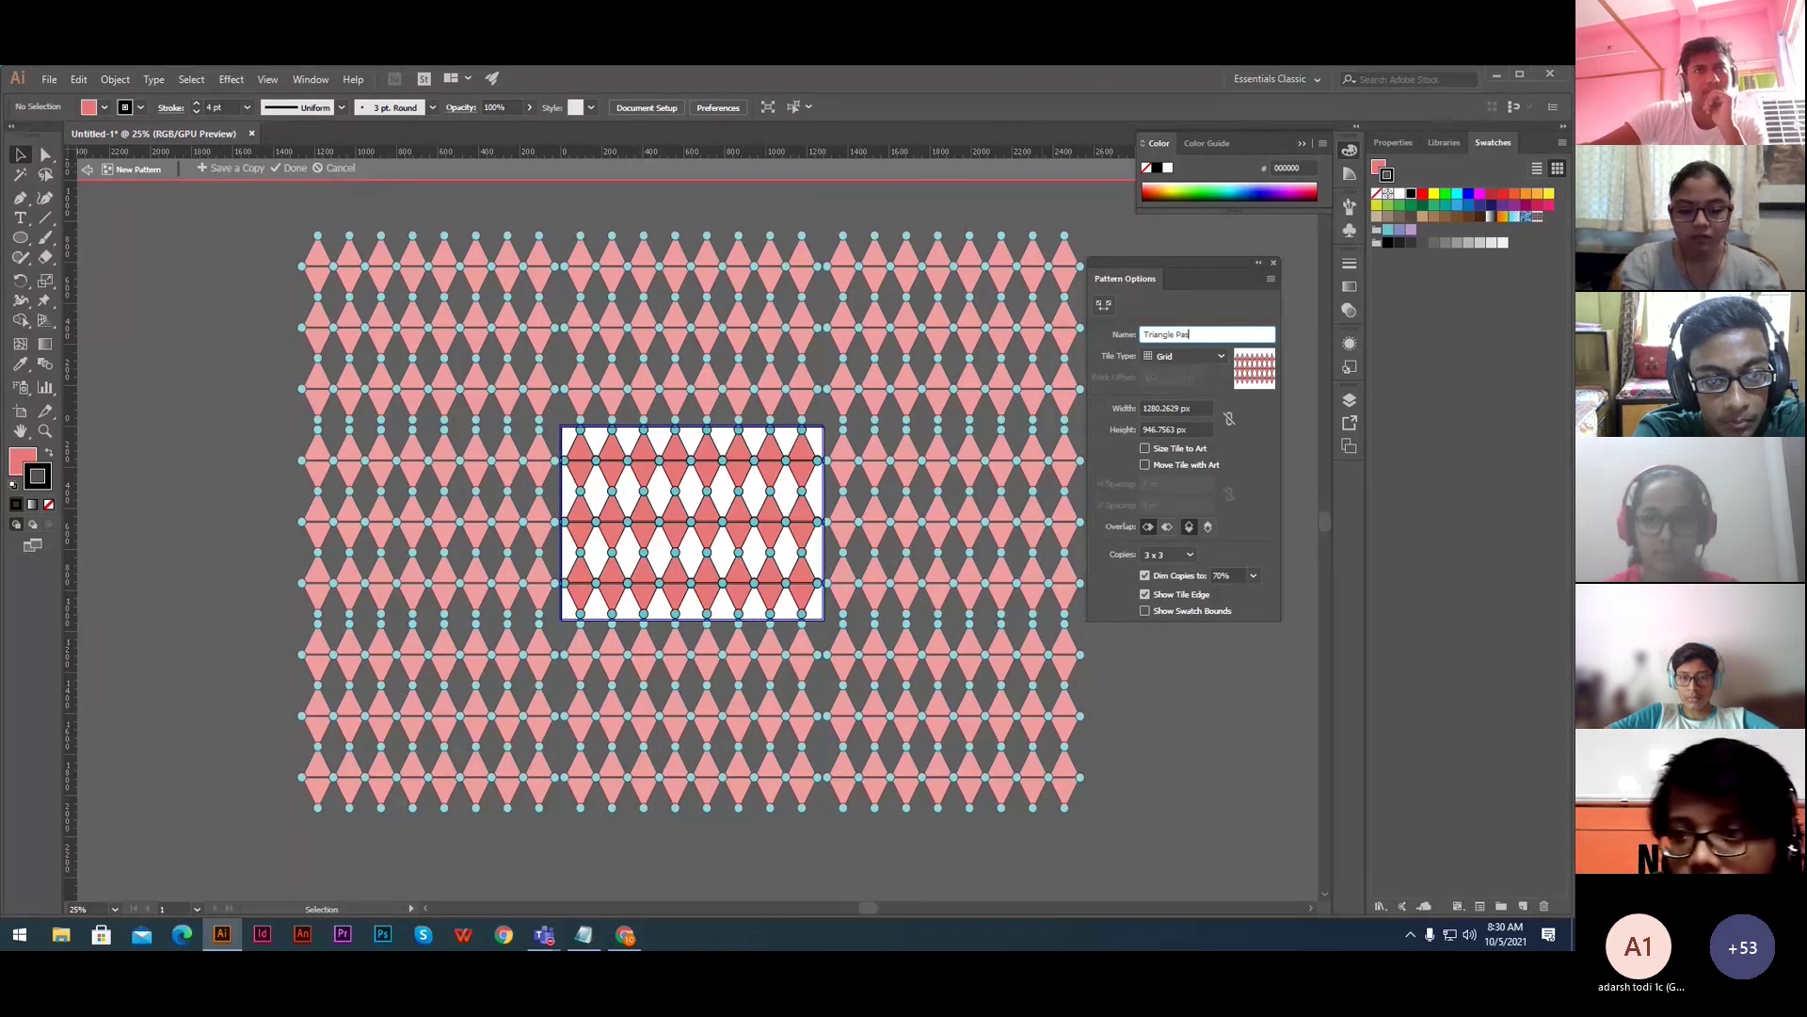
key(BackSpace)
text(tt)
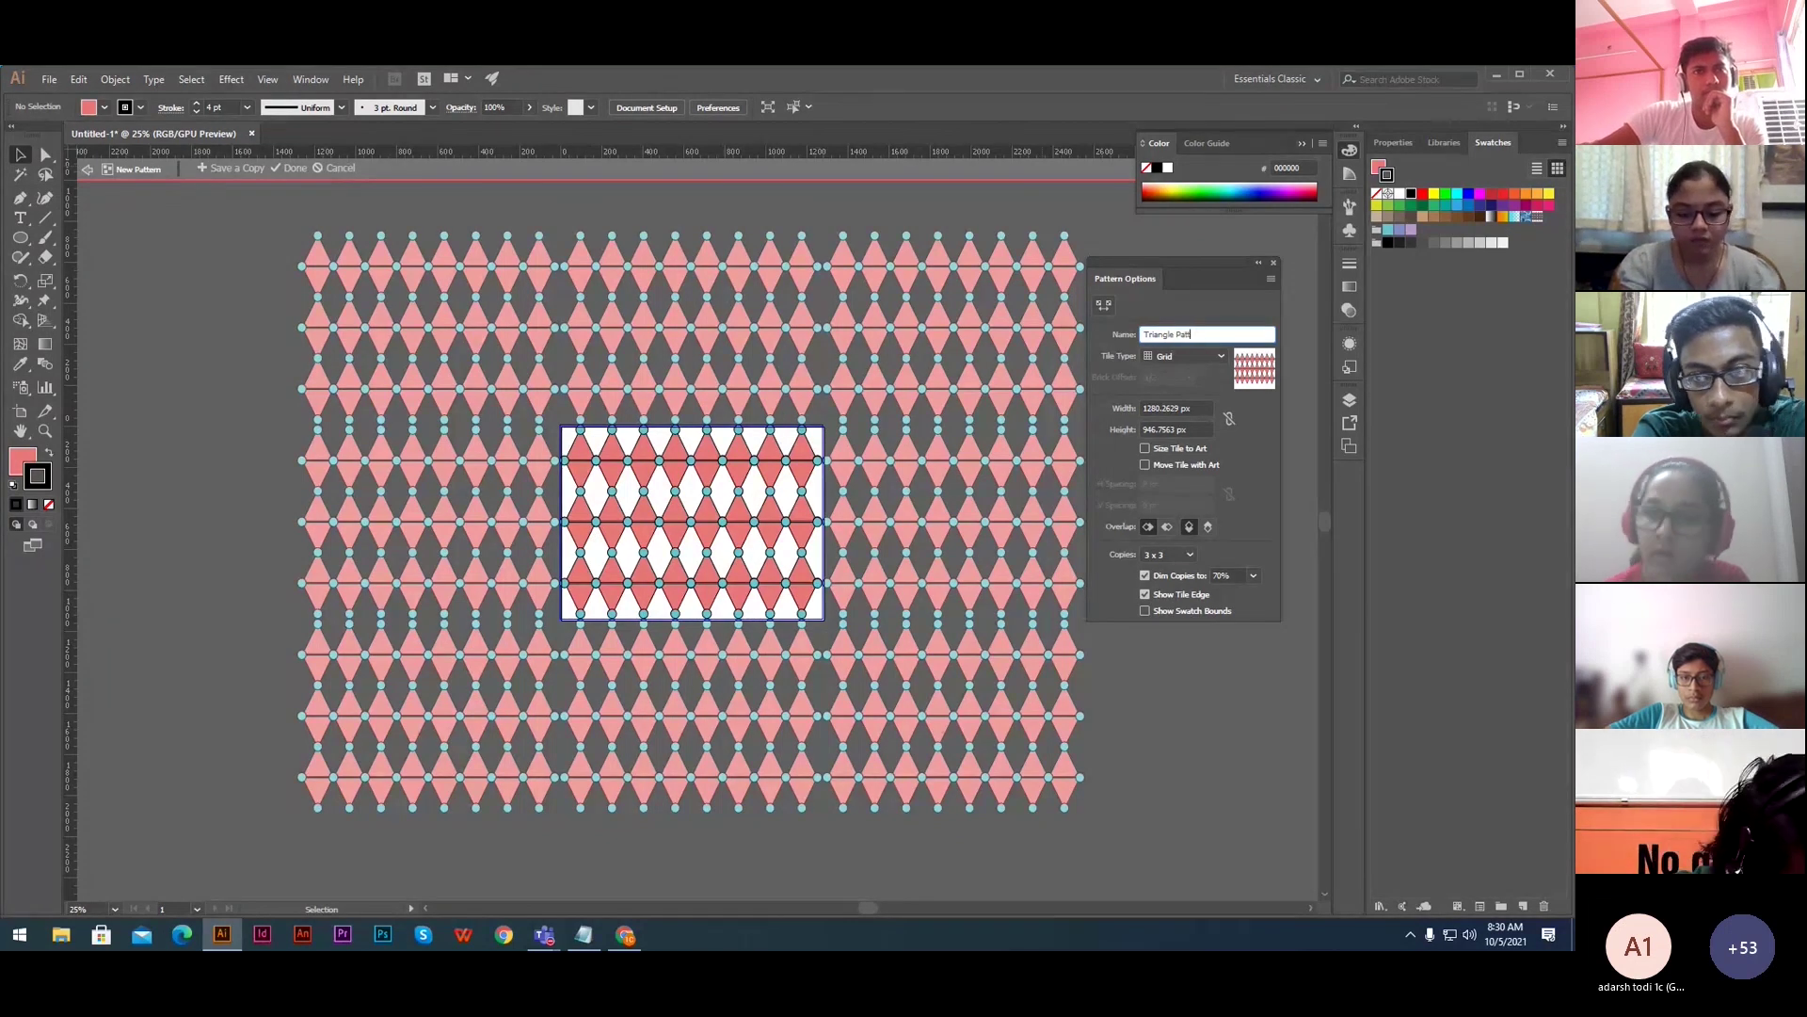
text(ern)
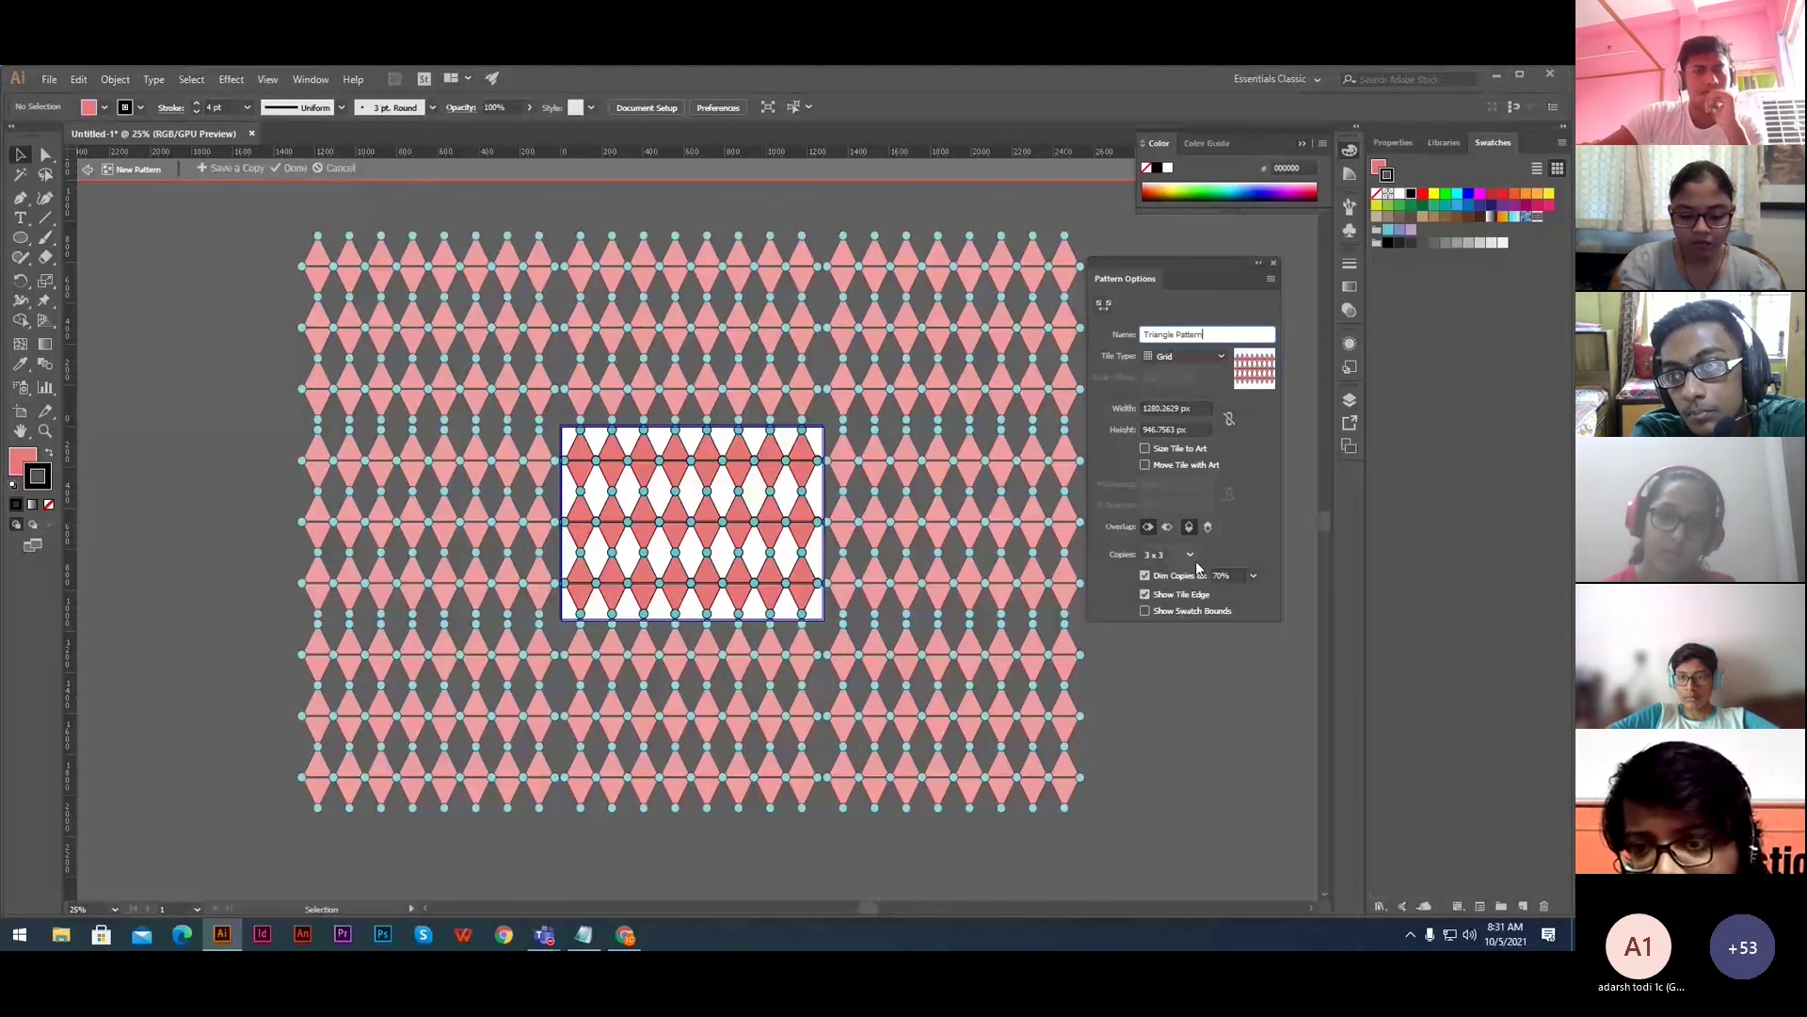
- Enable Size Tile to Art for the pattern and finish pattern editing
click(1145, 449)
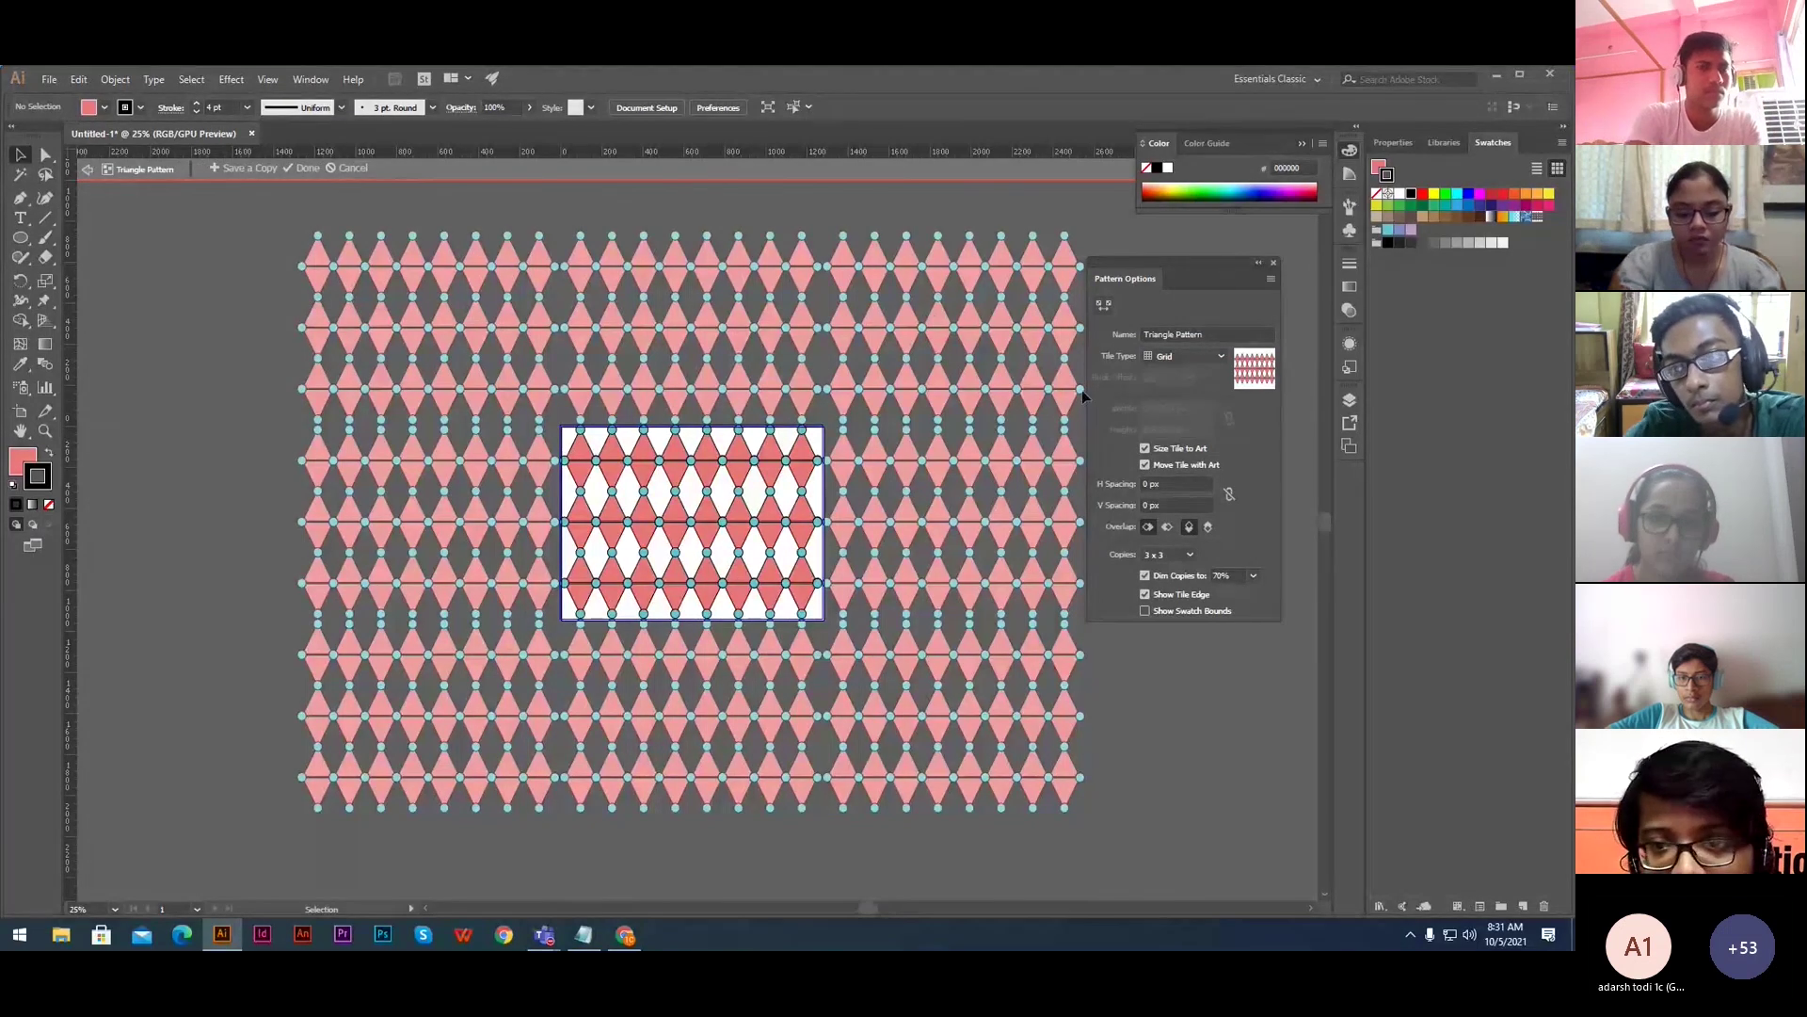
click(1144, 449)
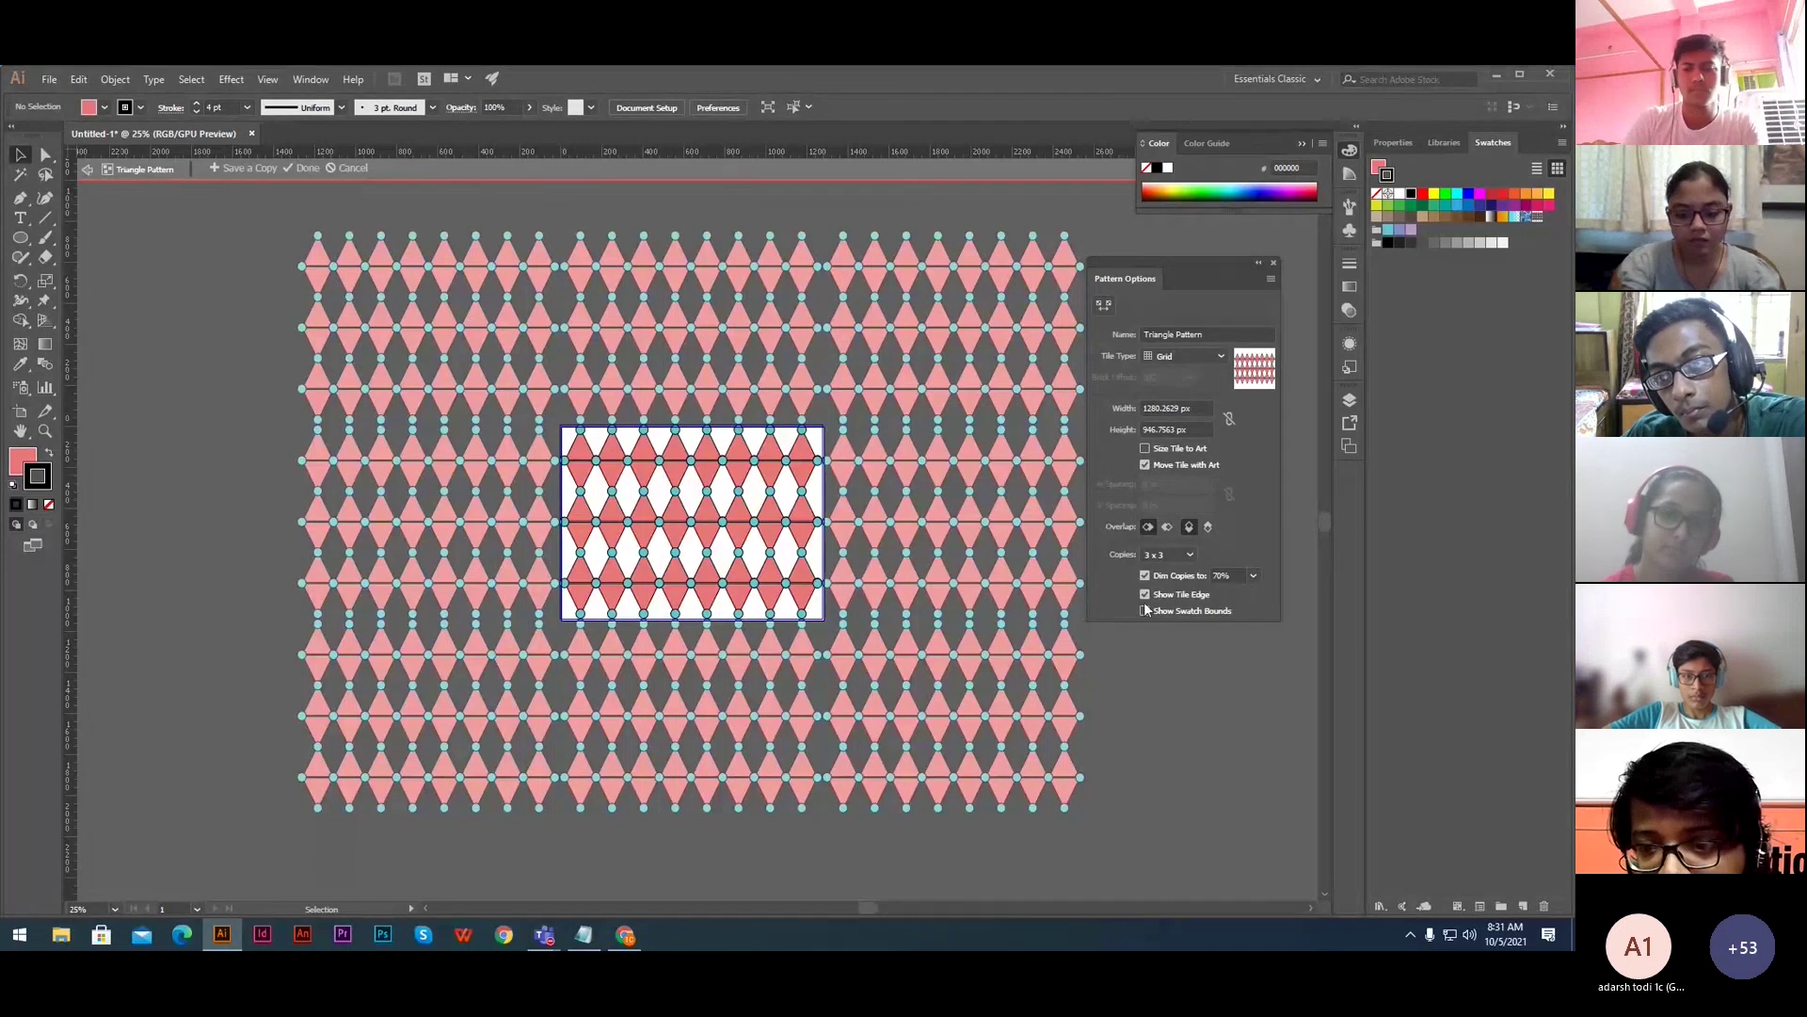
click(1145, 449)
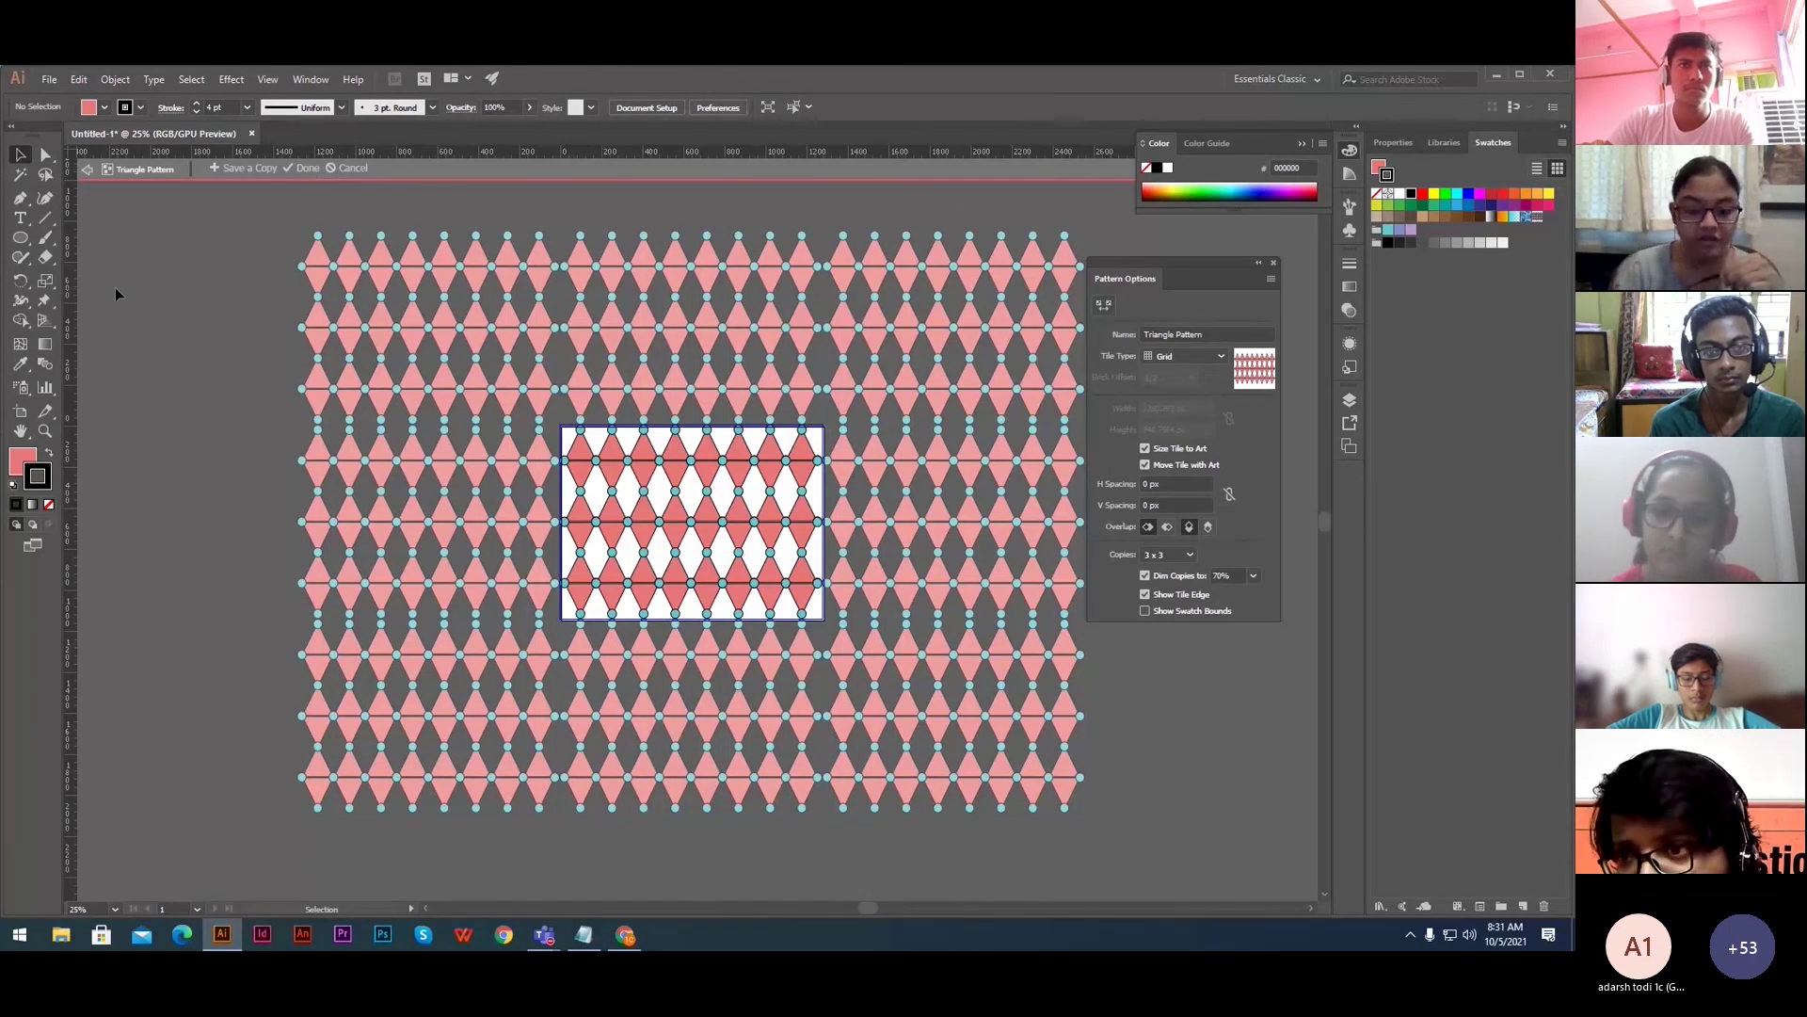
click(303, 167)
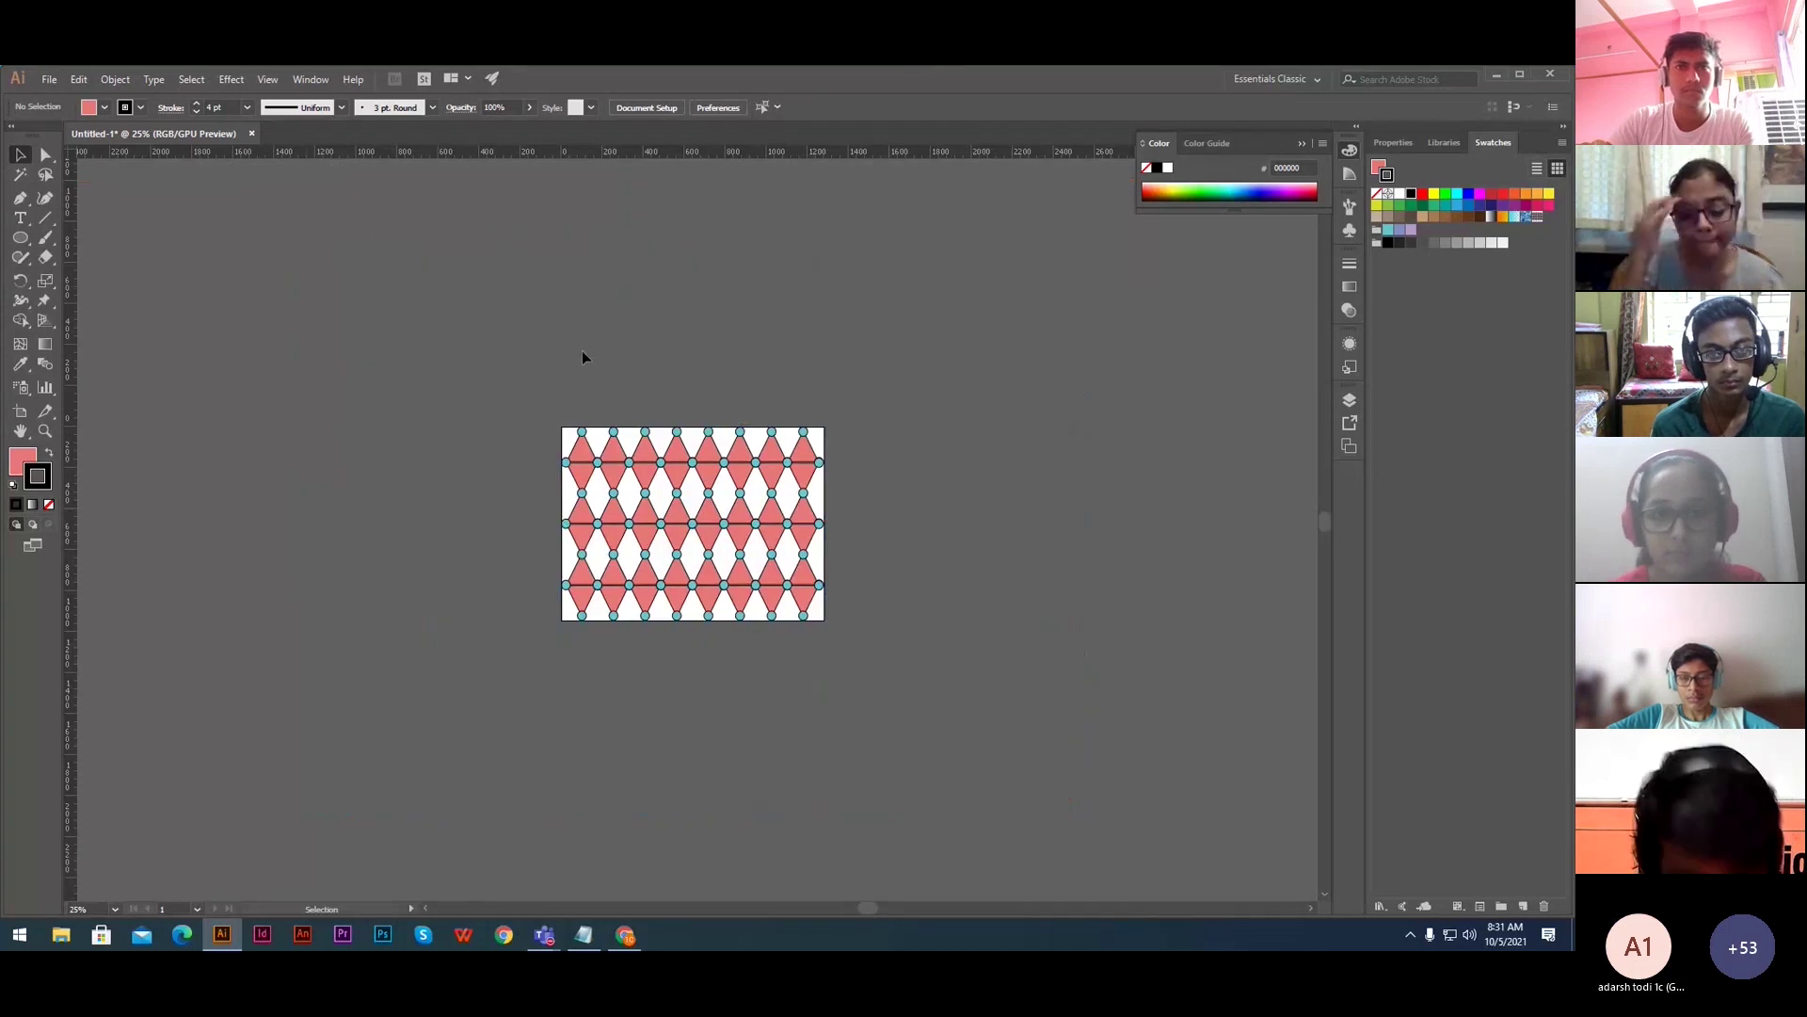
- Delete all the triangle artwork from the artboard
key(a)
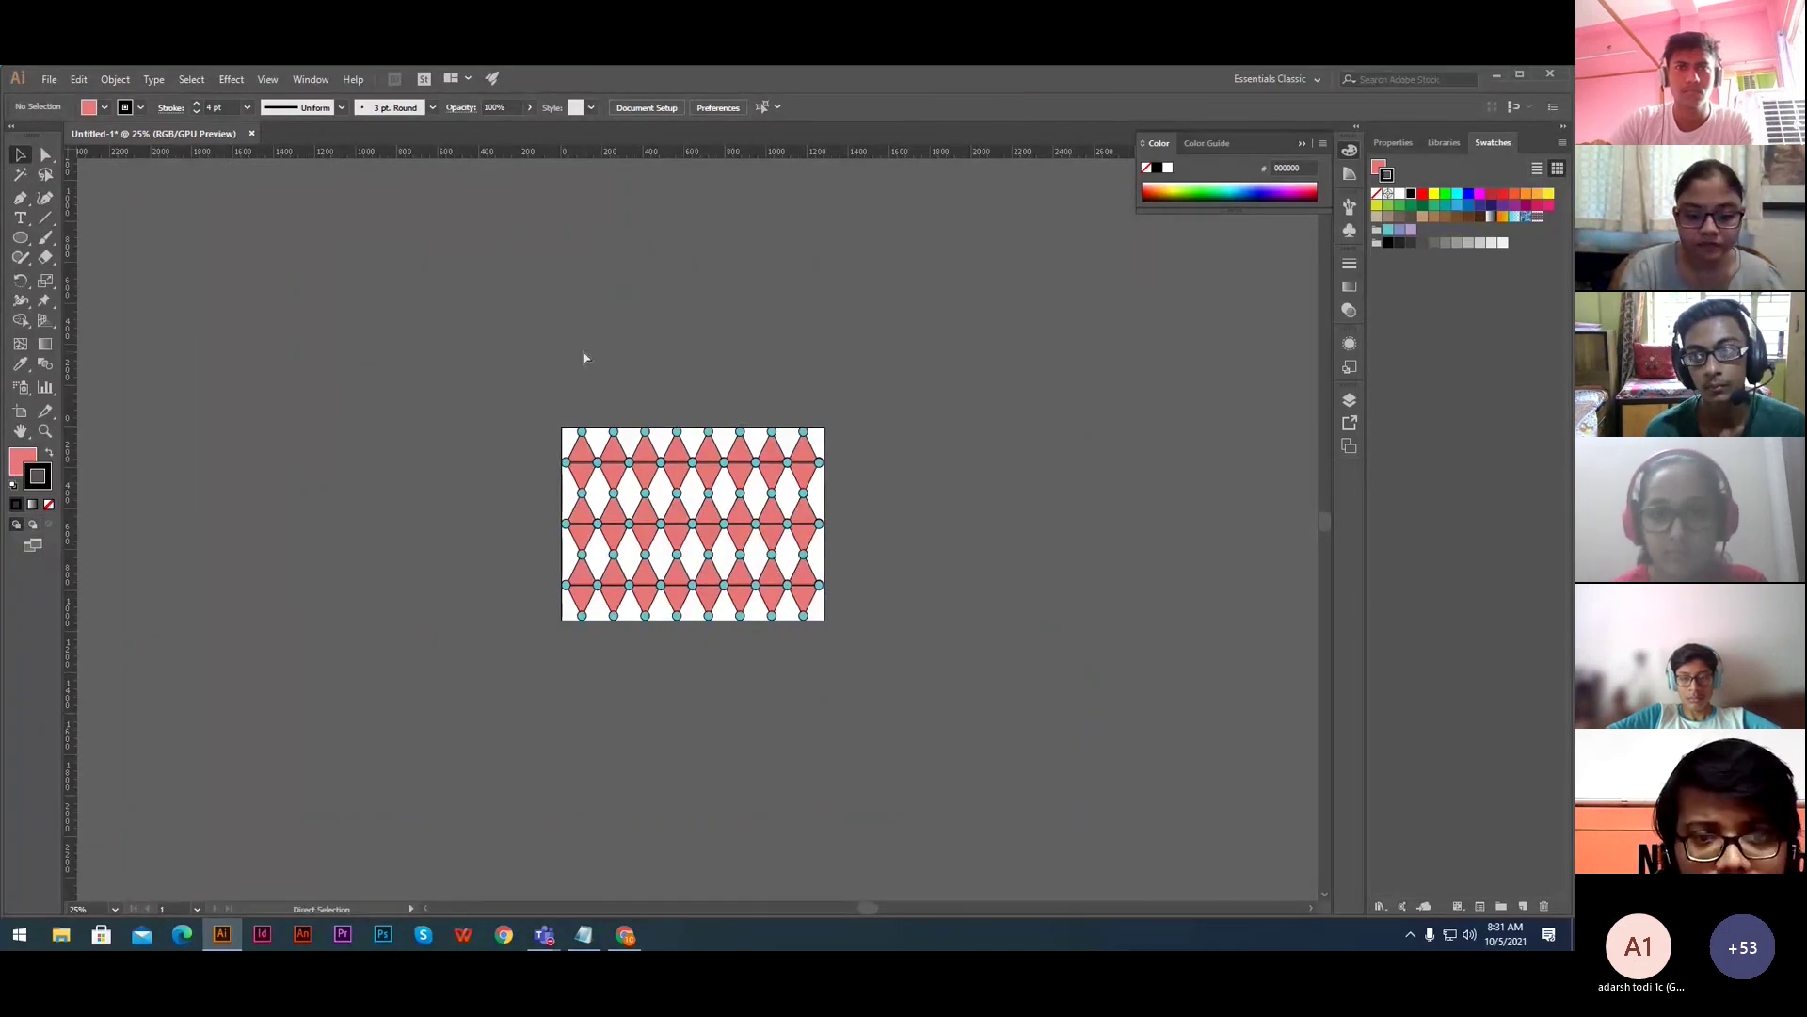
key(ctrl+0)
key(ctrl+a)
key(Delete)
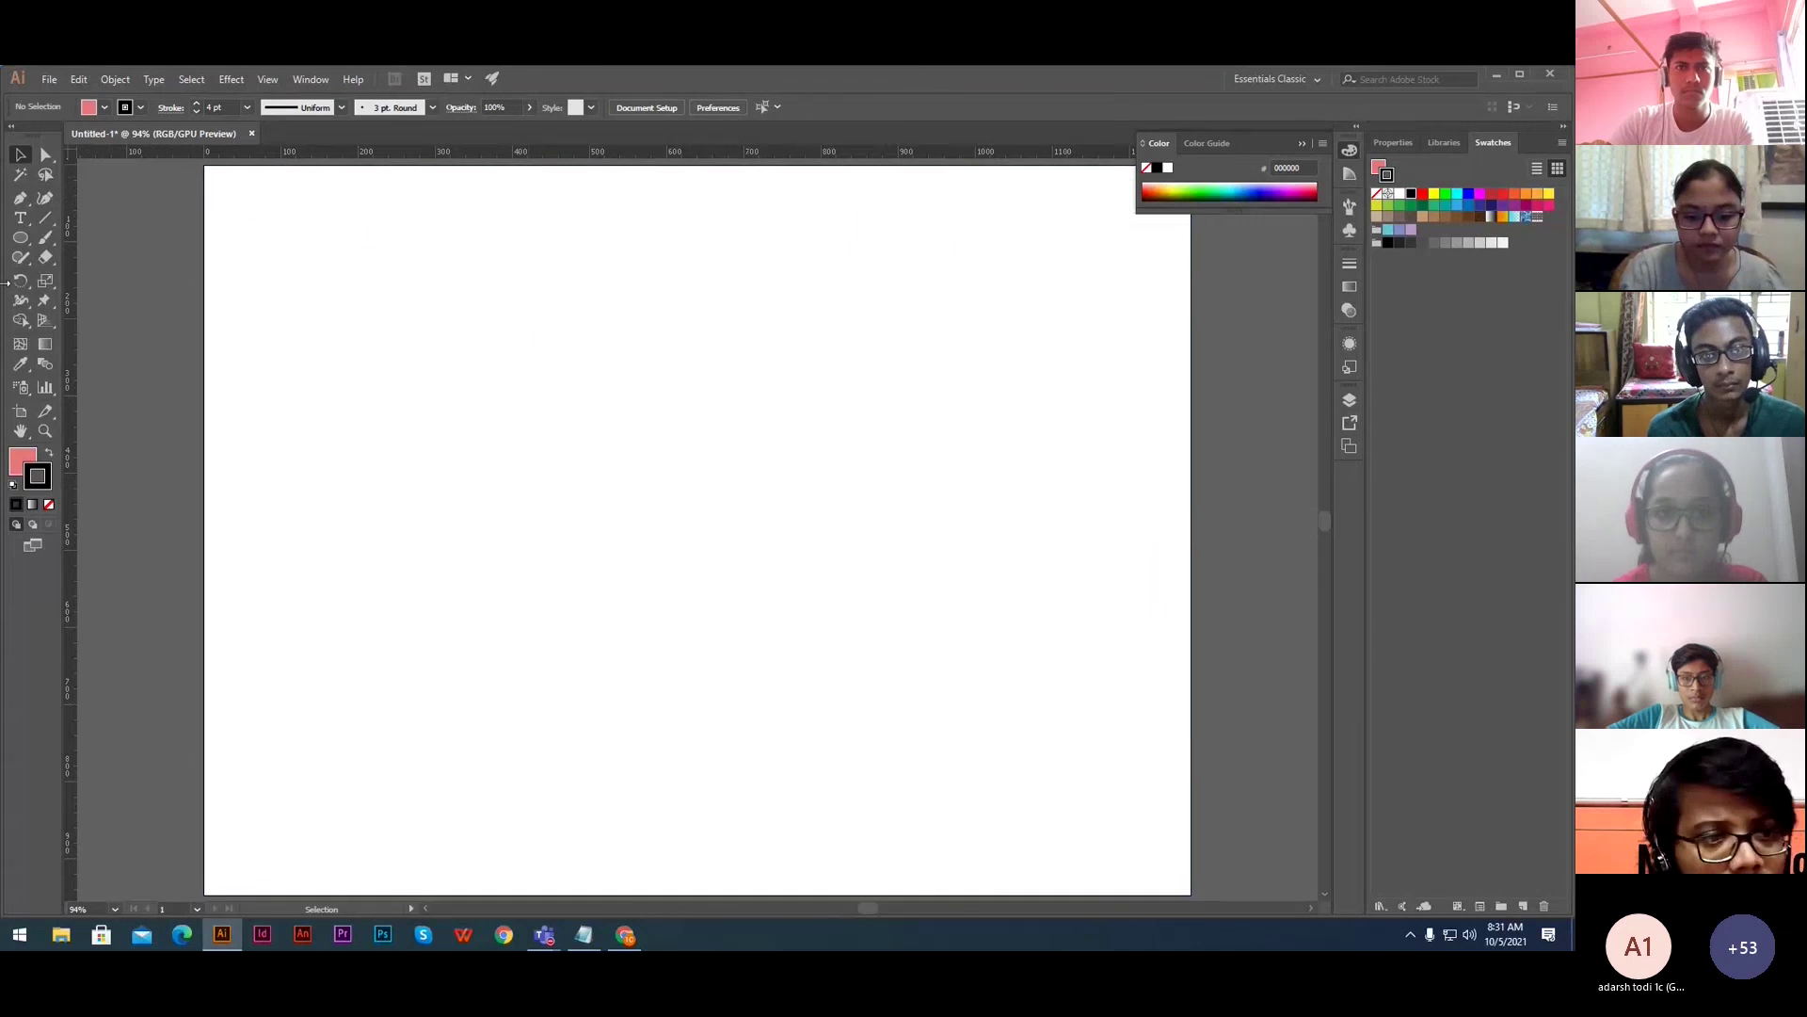
- Draw a circle about 917 px across on the artboard and apply the Triangle Pattern swatch to its stroke
click(20, 237)
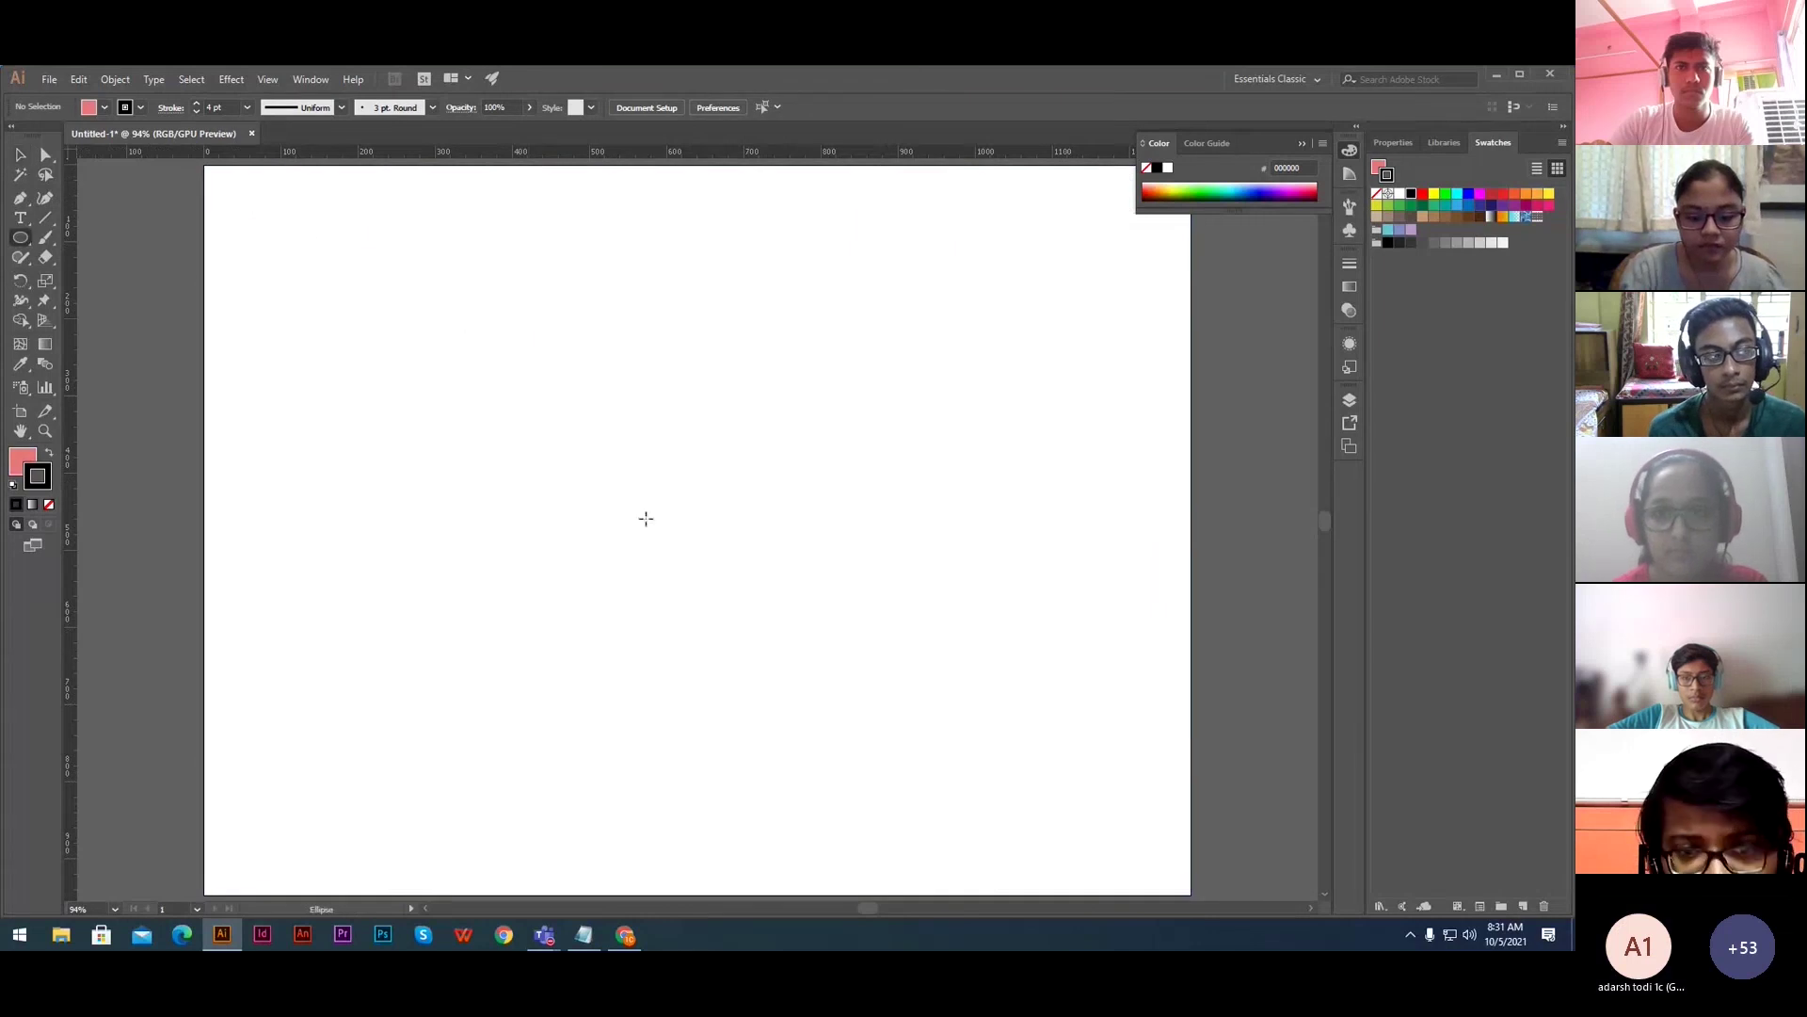
drag(646, 518, 972, 679)
drag(986, 684, 1000, 686)
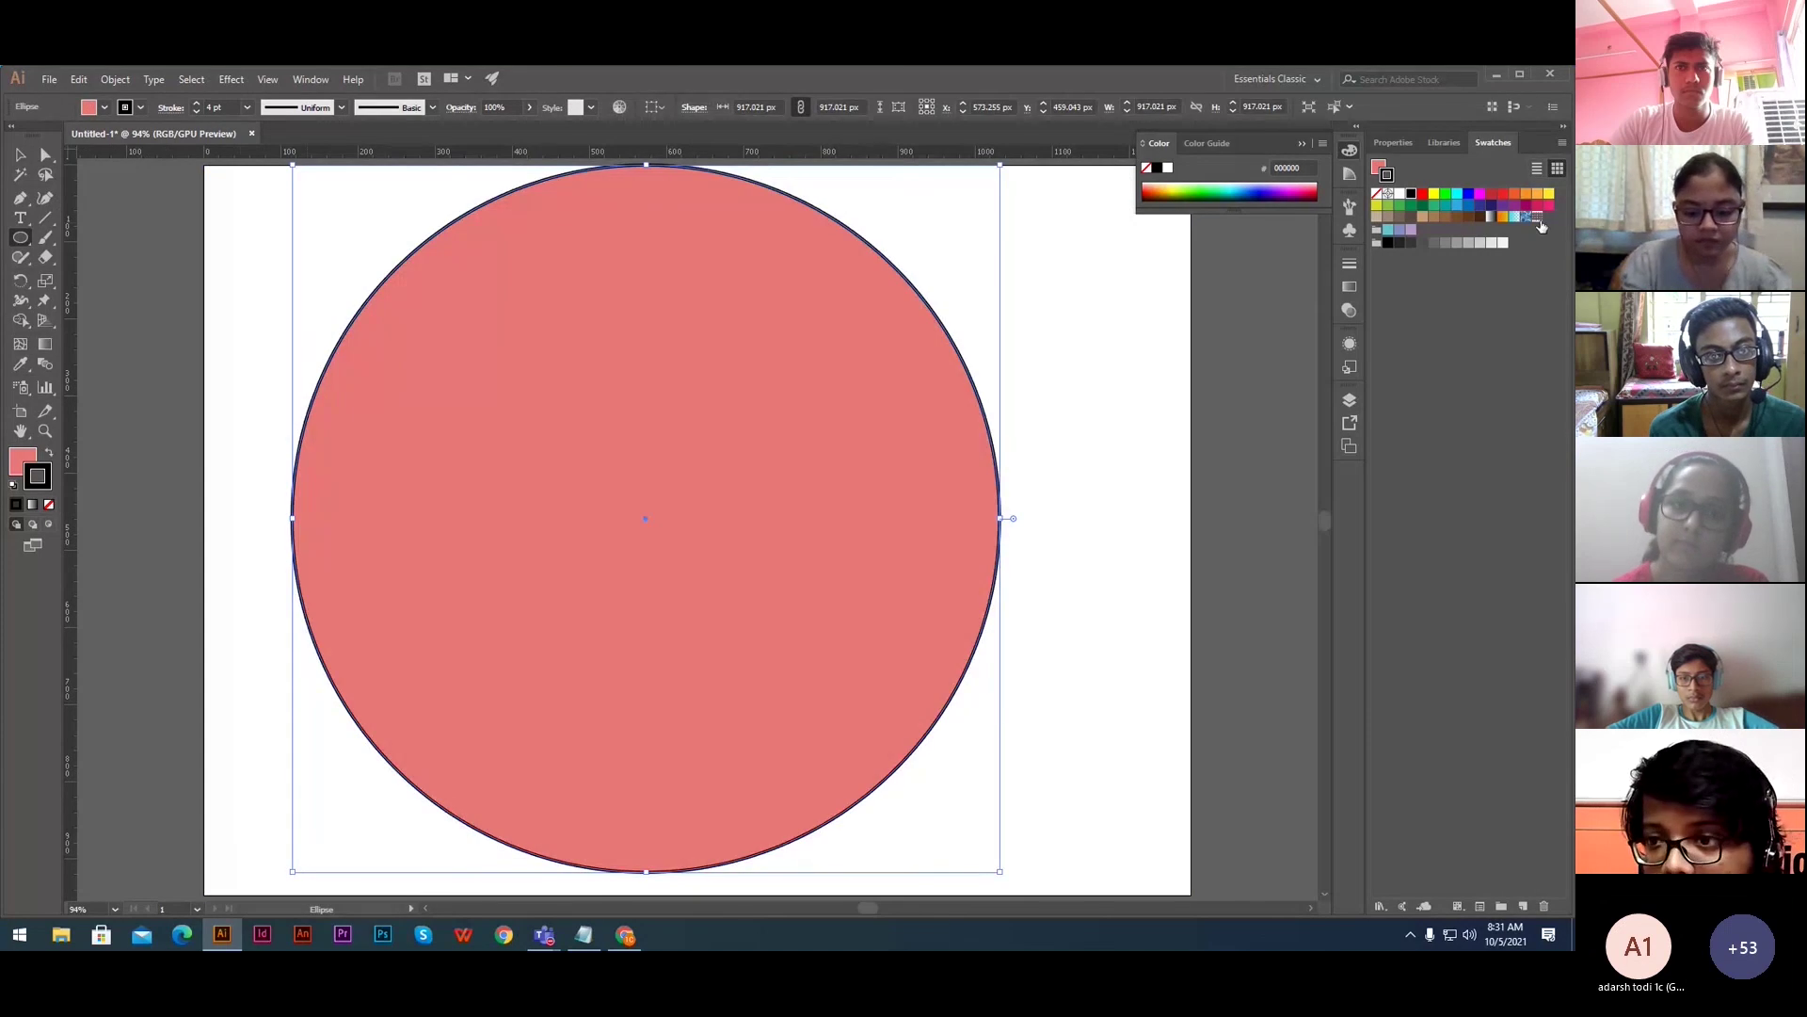
click(1537, 218)
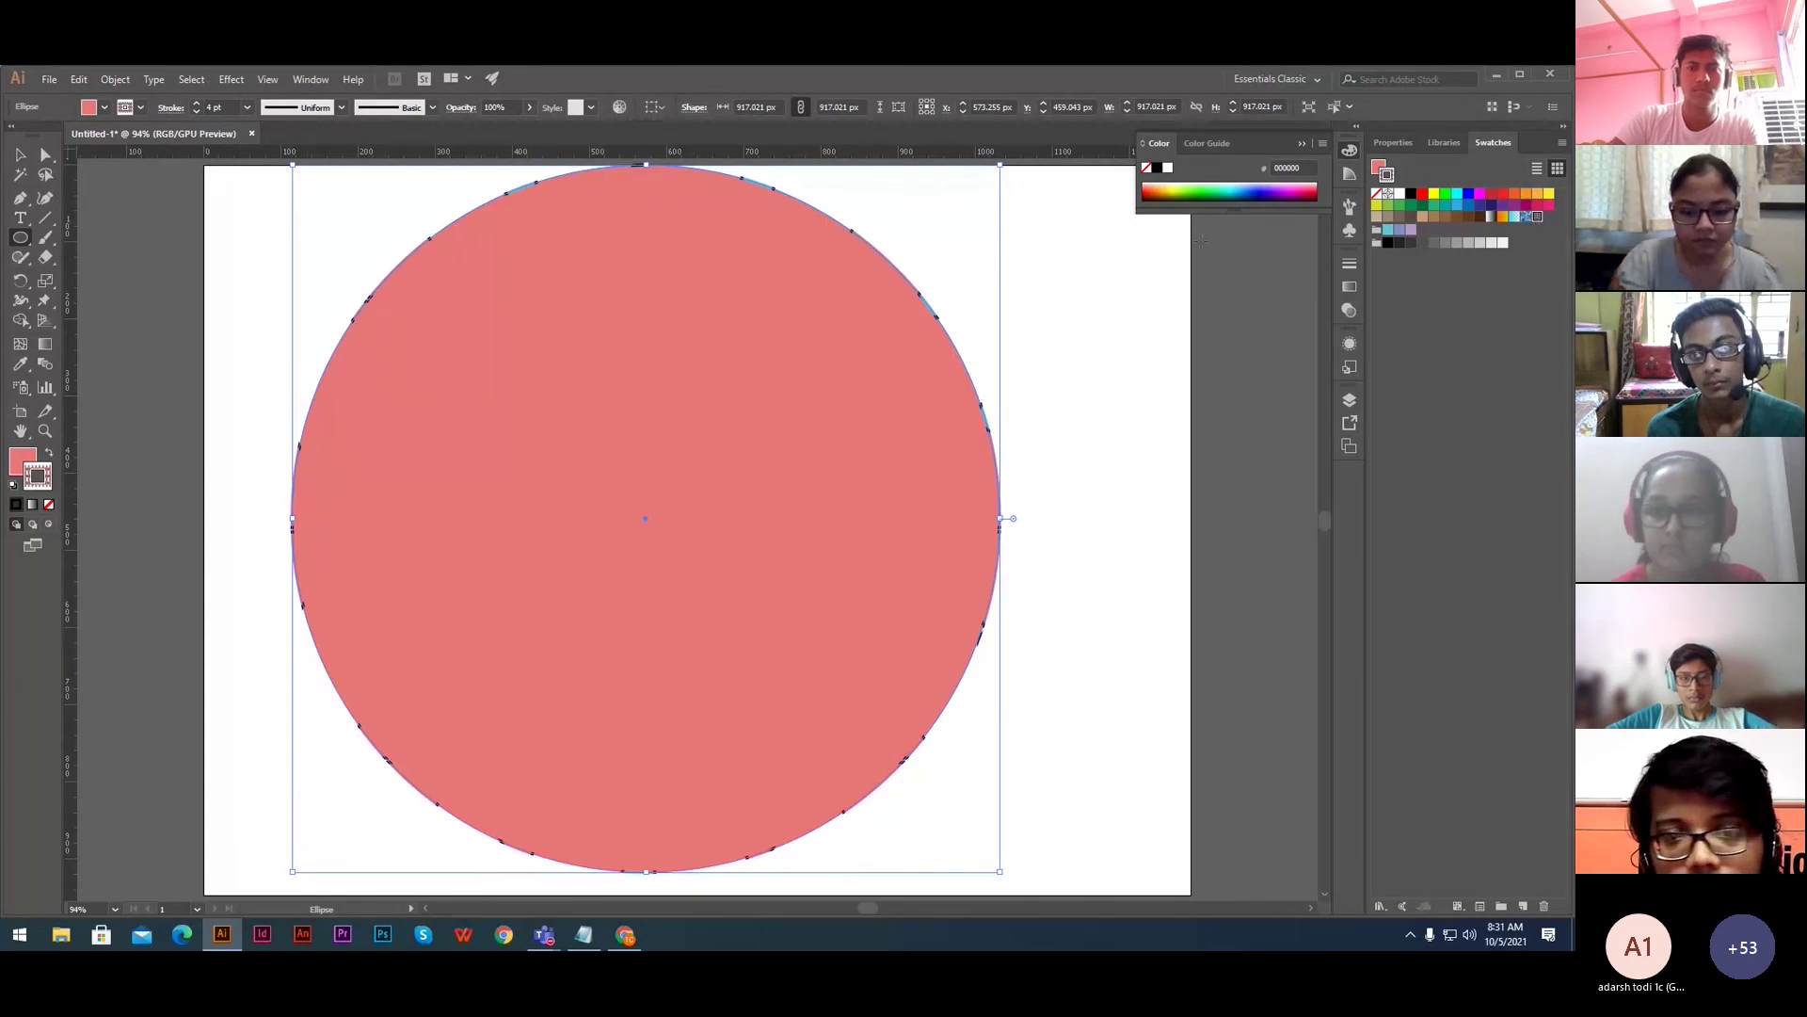
click(1082, 347)
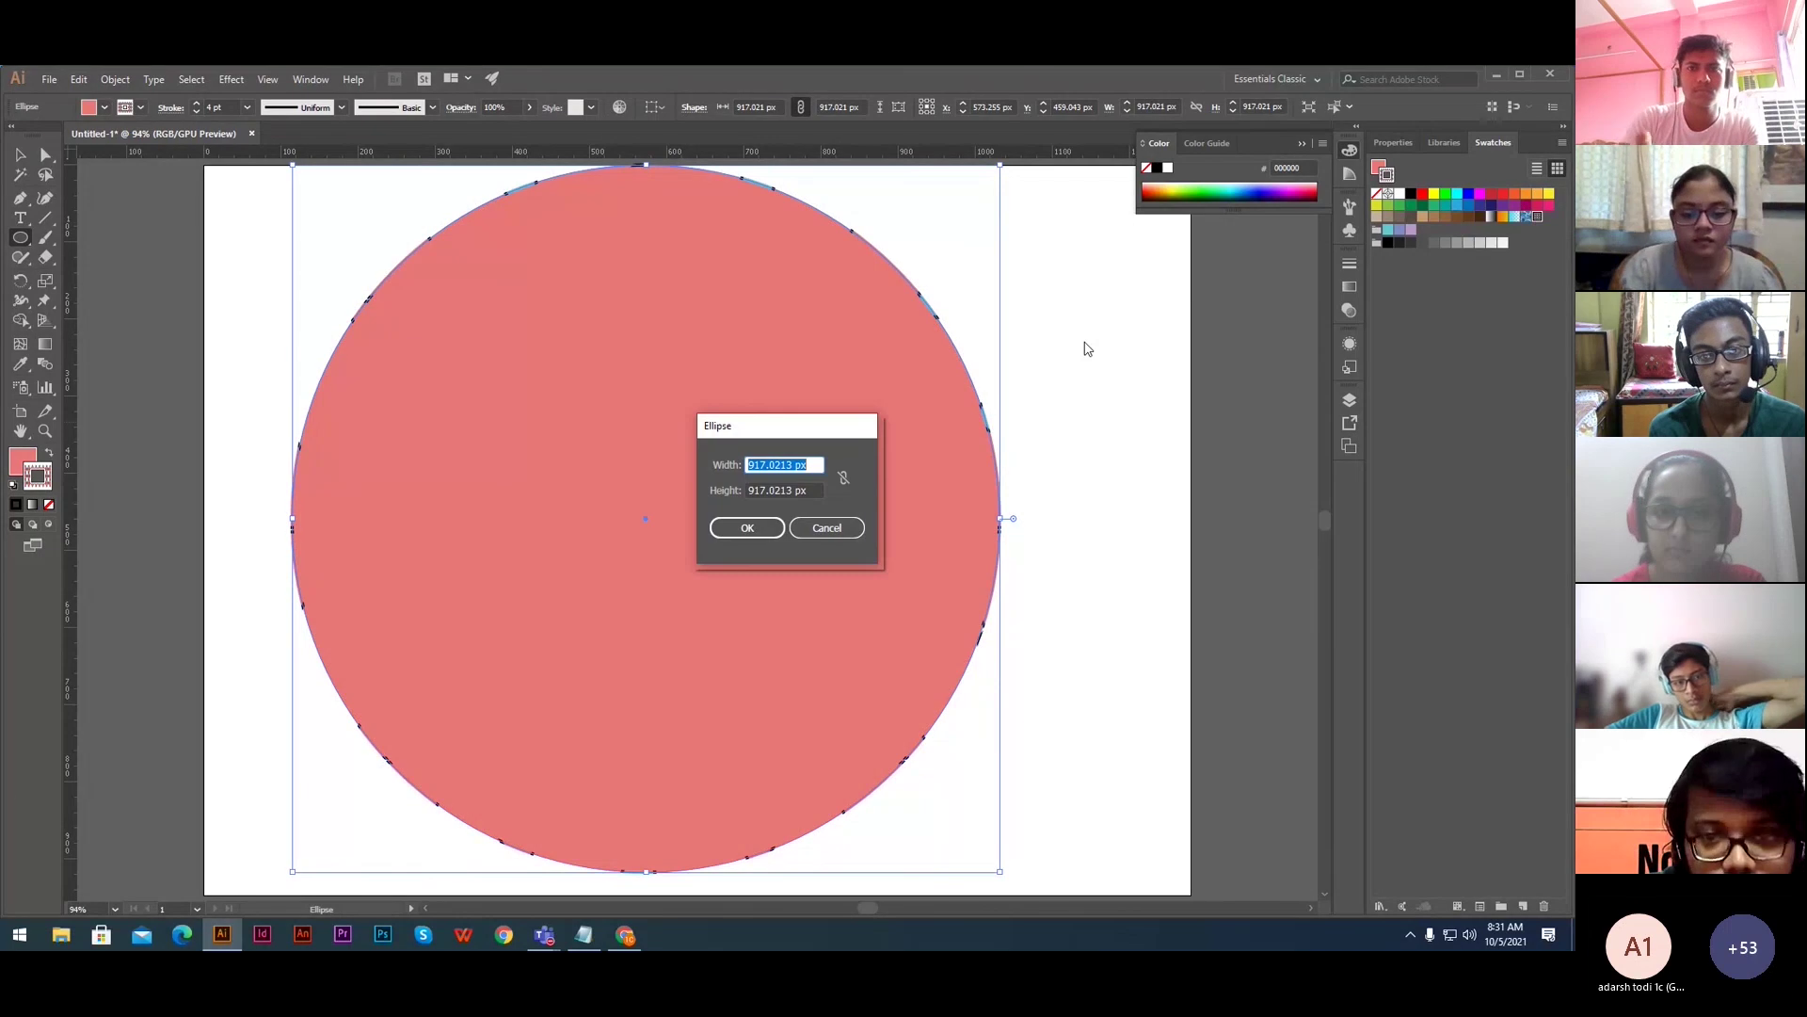
key(Escape)
- Delete the large circle with the patterned stroke from the artboard
click(21, 154)
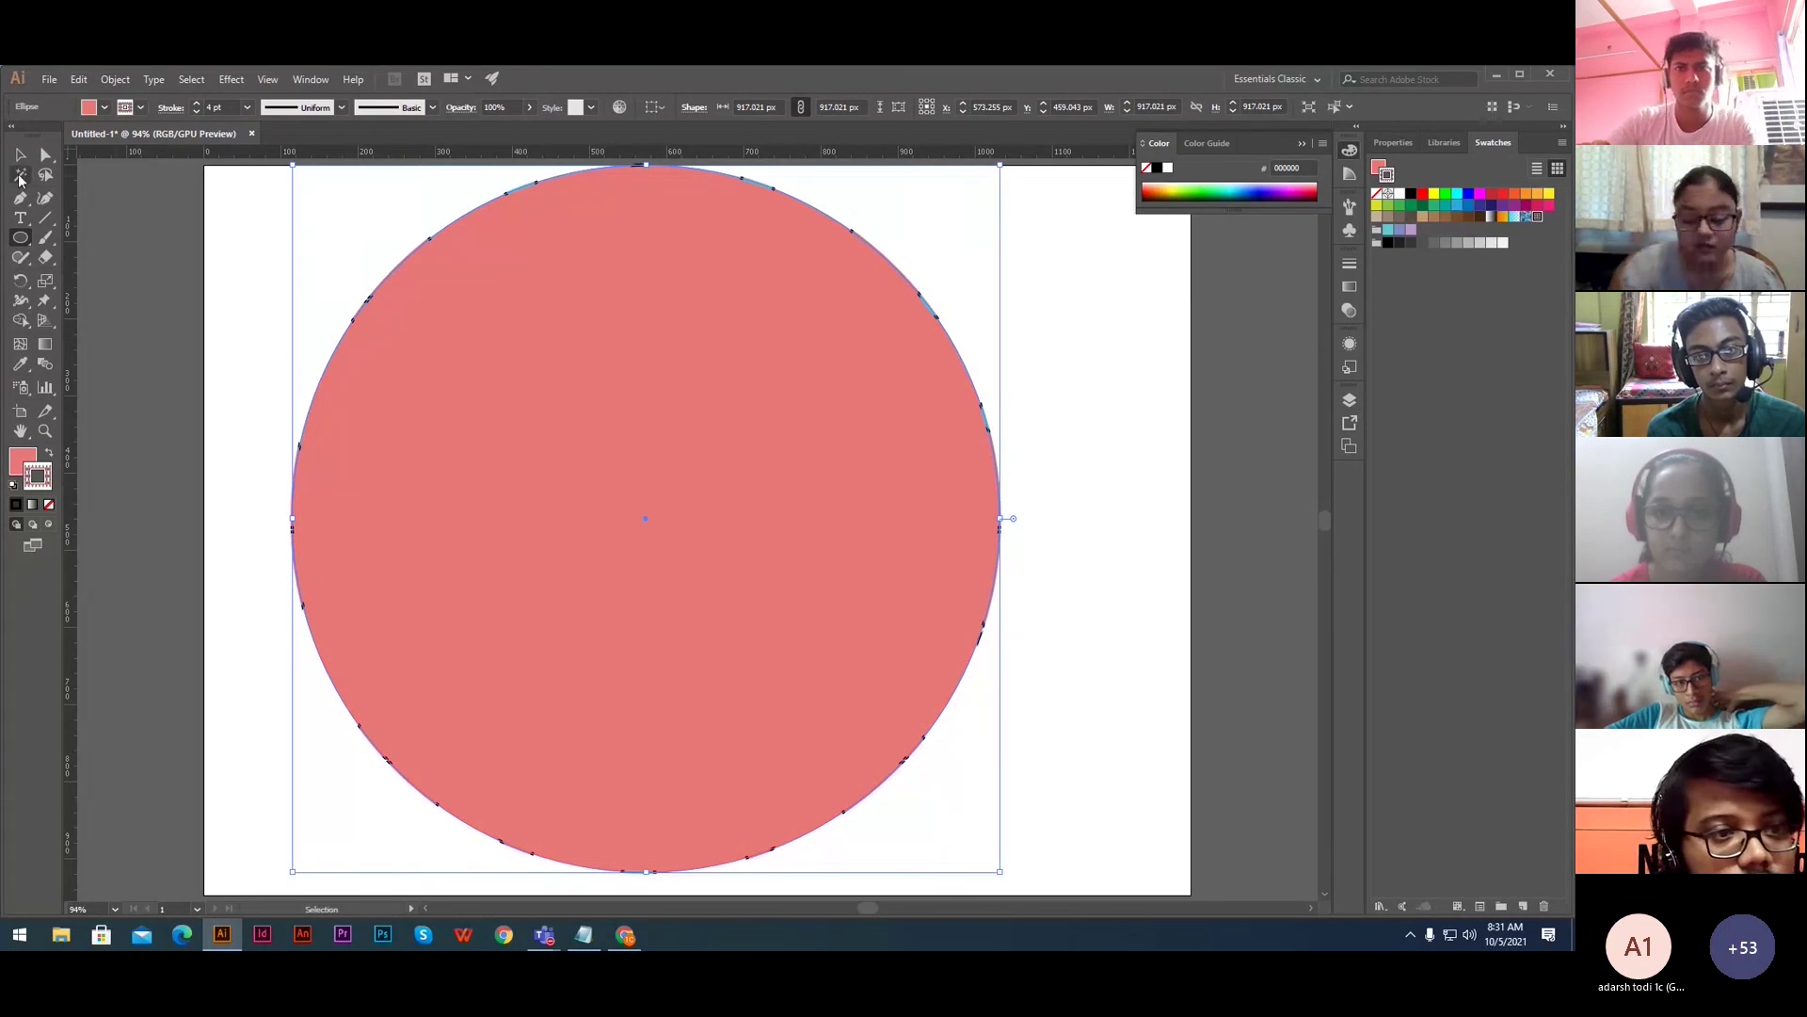
click(193, 331)
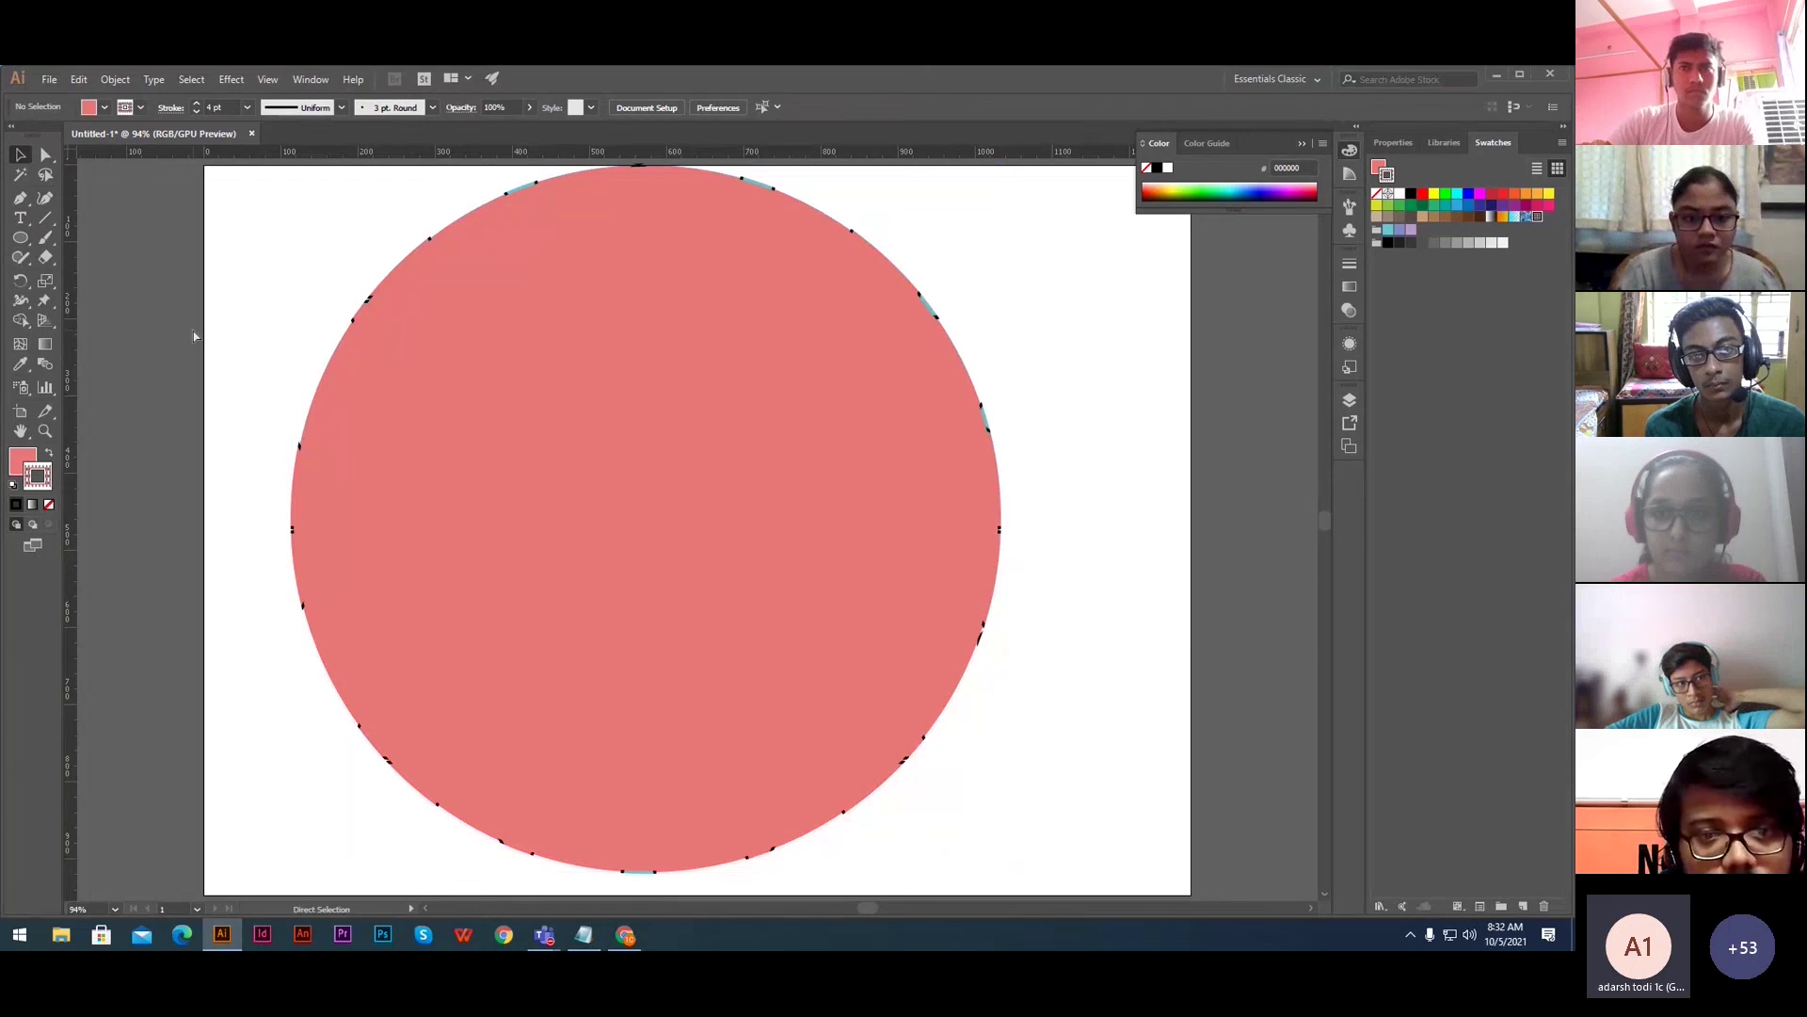
key(ctrl+minus)
key(ctrl+minus)
click(508, 469)
key(Delete)
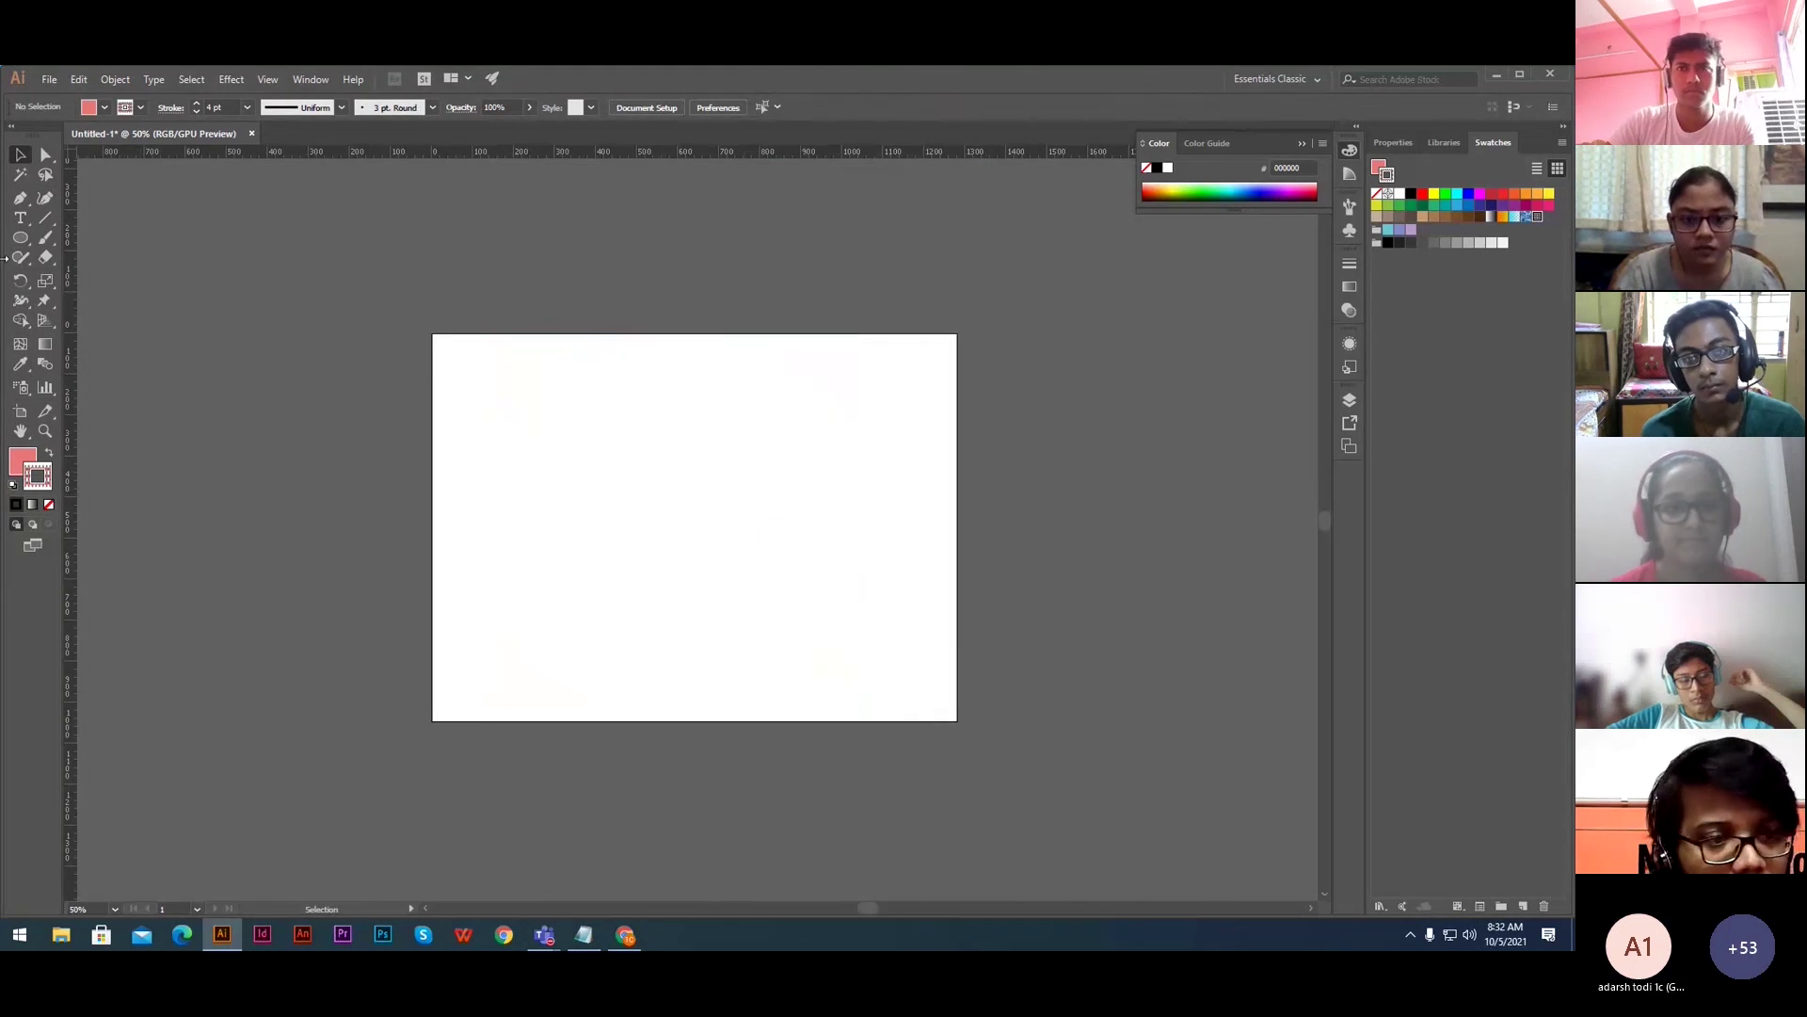
- Set the stroke to none and draw a pink-filled circle about 760 px across on the artboard
click(23, 460)
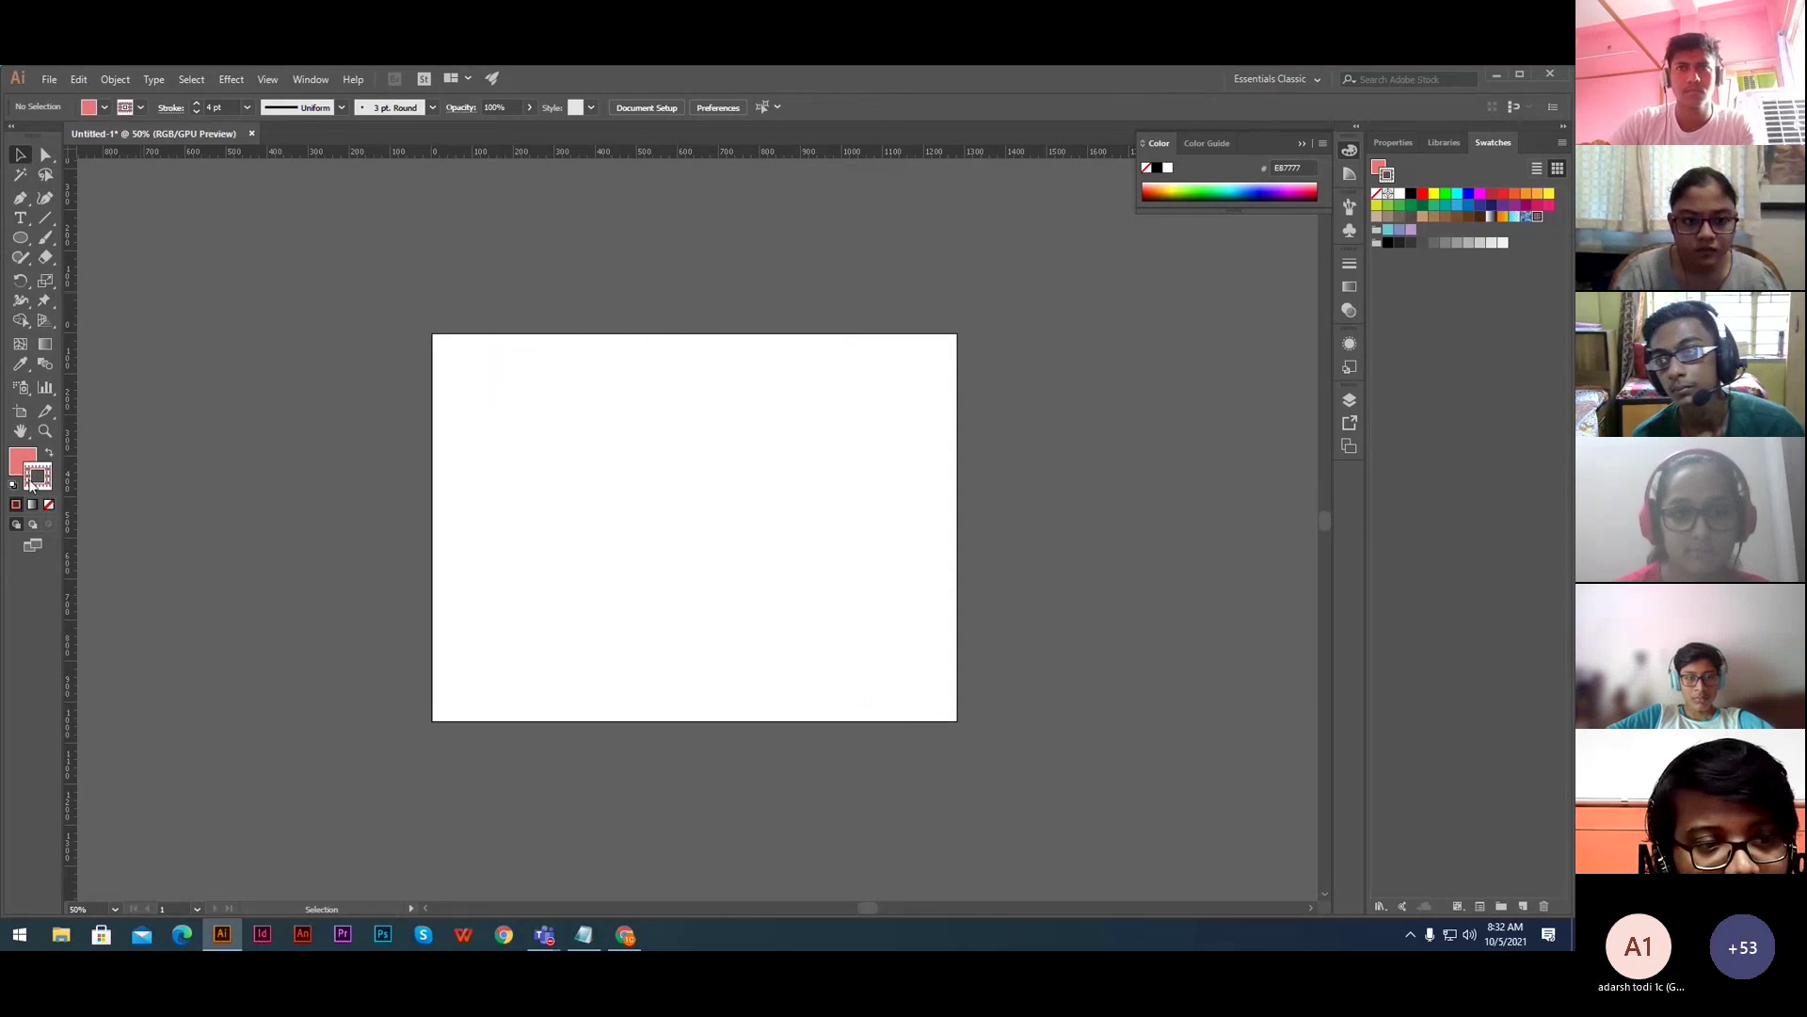
click(48, 505)
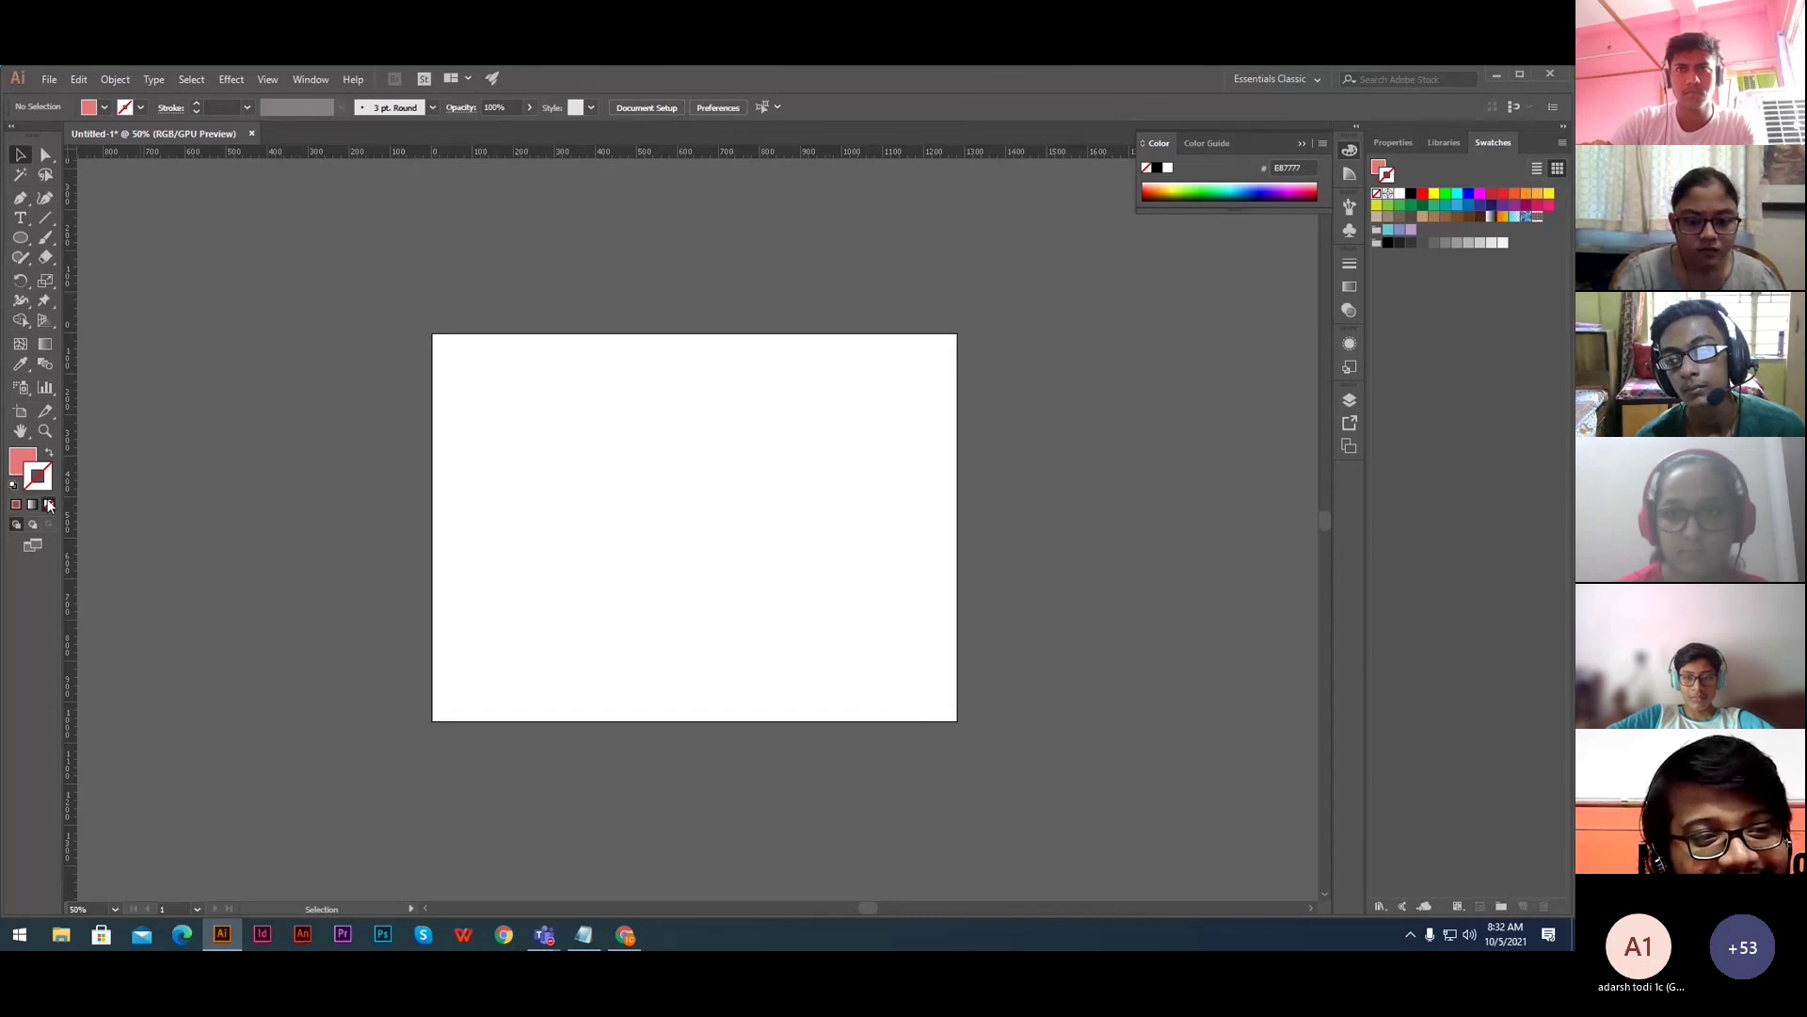
key(l)
drag(654, 487, 811, 567)
click(20, 157)
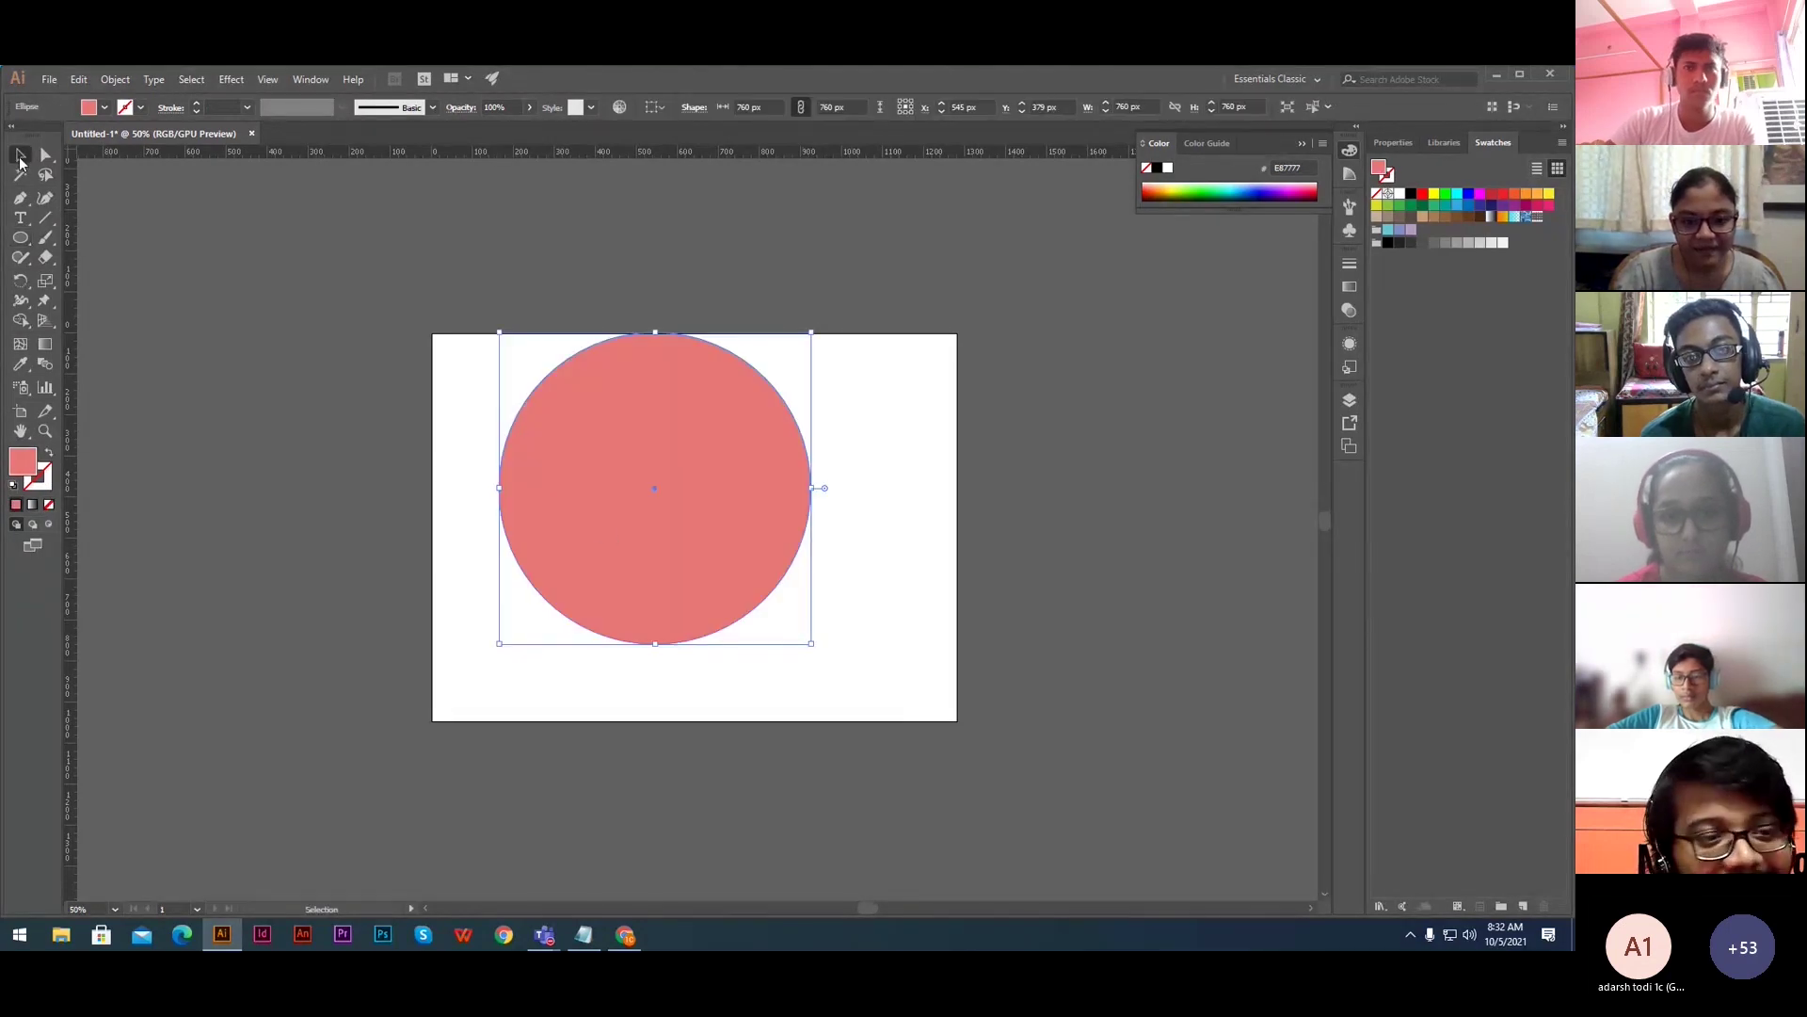
- Move the circle toward the artboard's centre, fill it with the Triangle Pattern swatch, and deselect it
drag(600, 530, 608, 572)
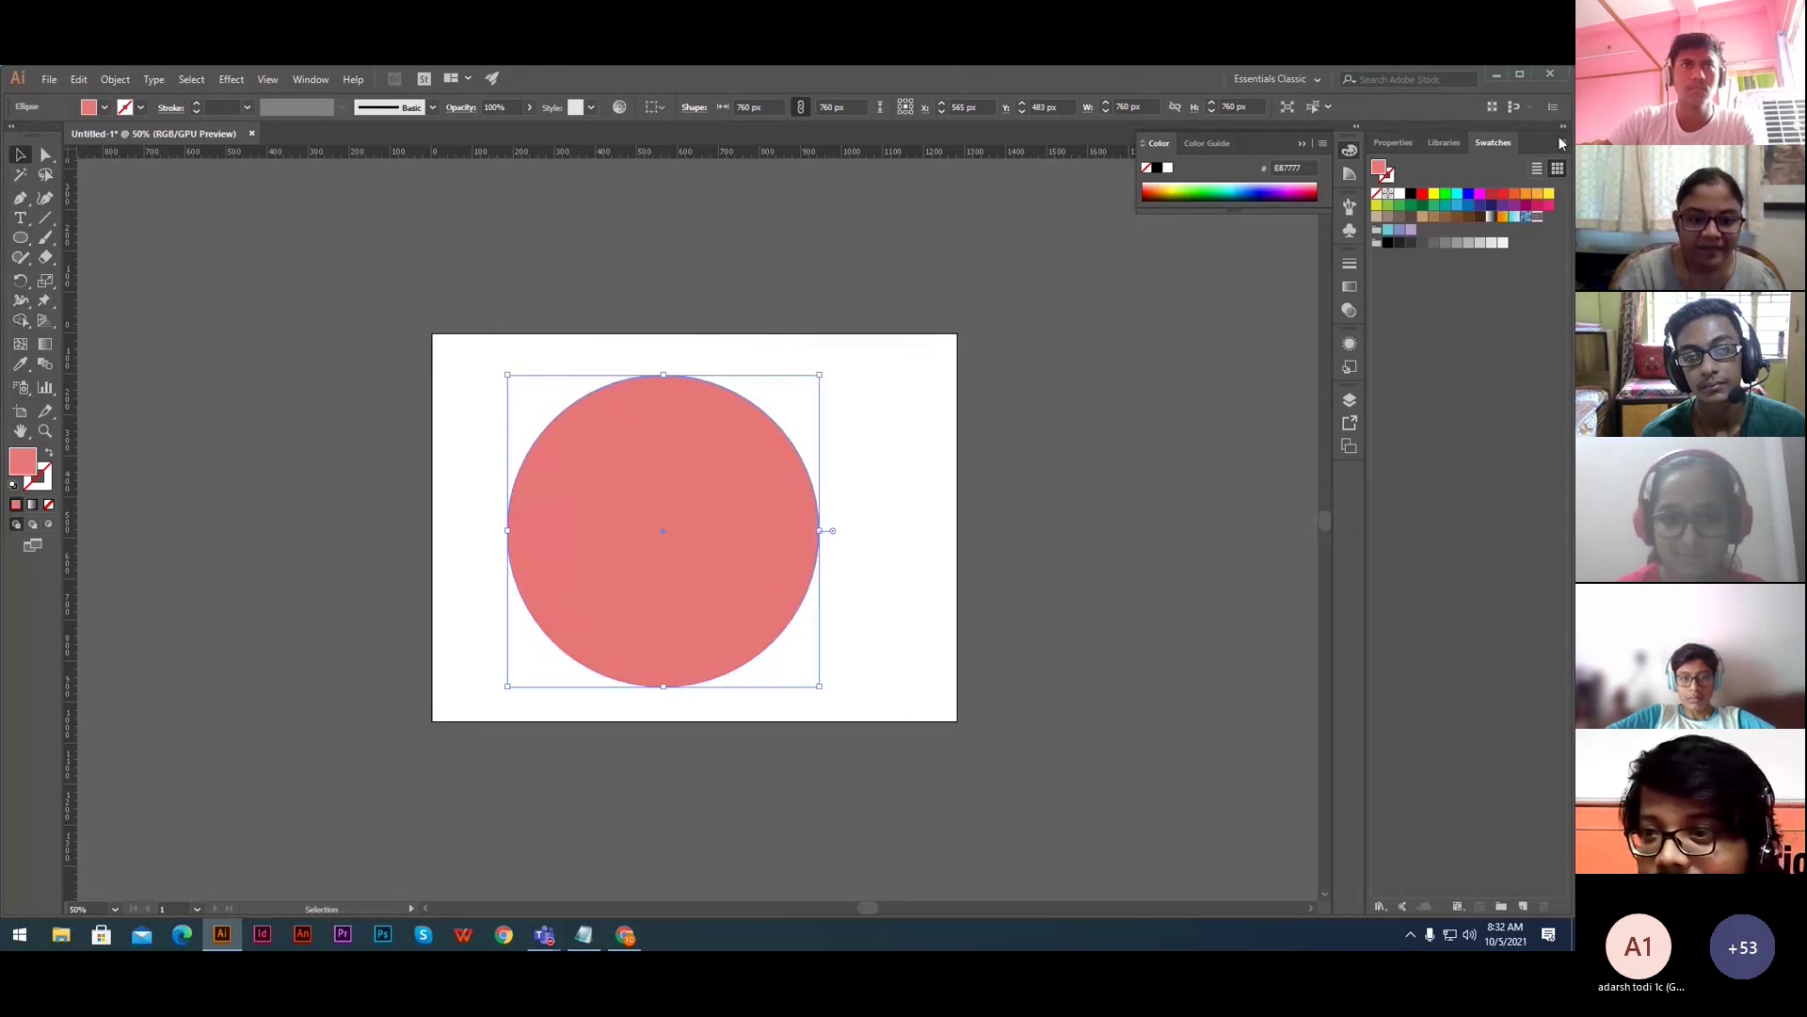
click(1537, 216)
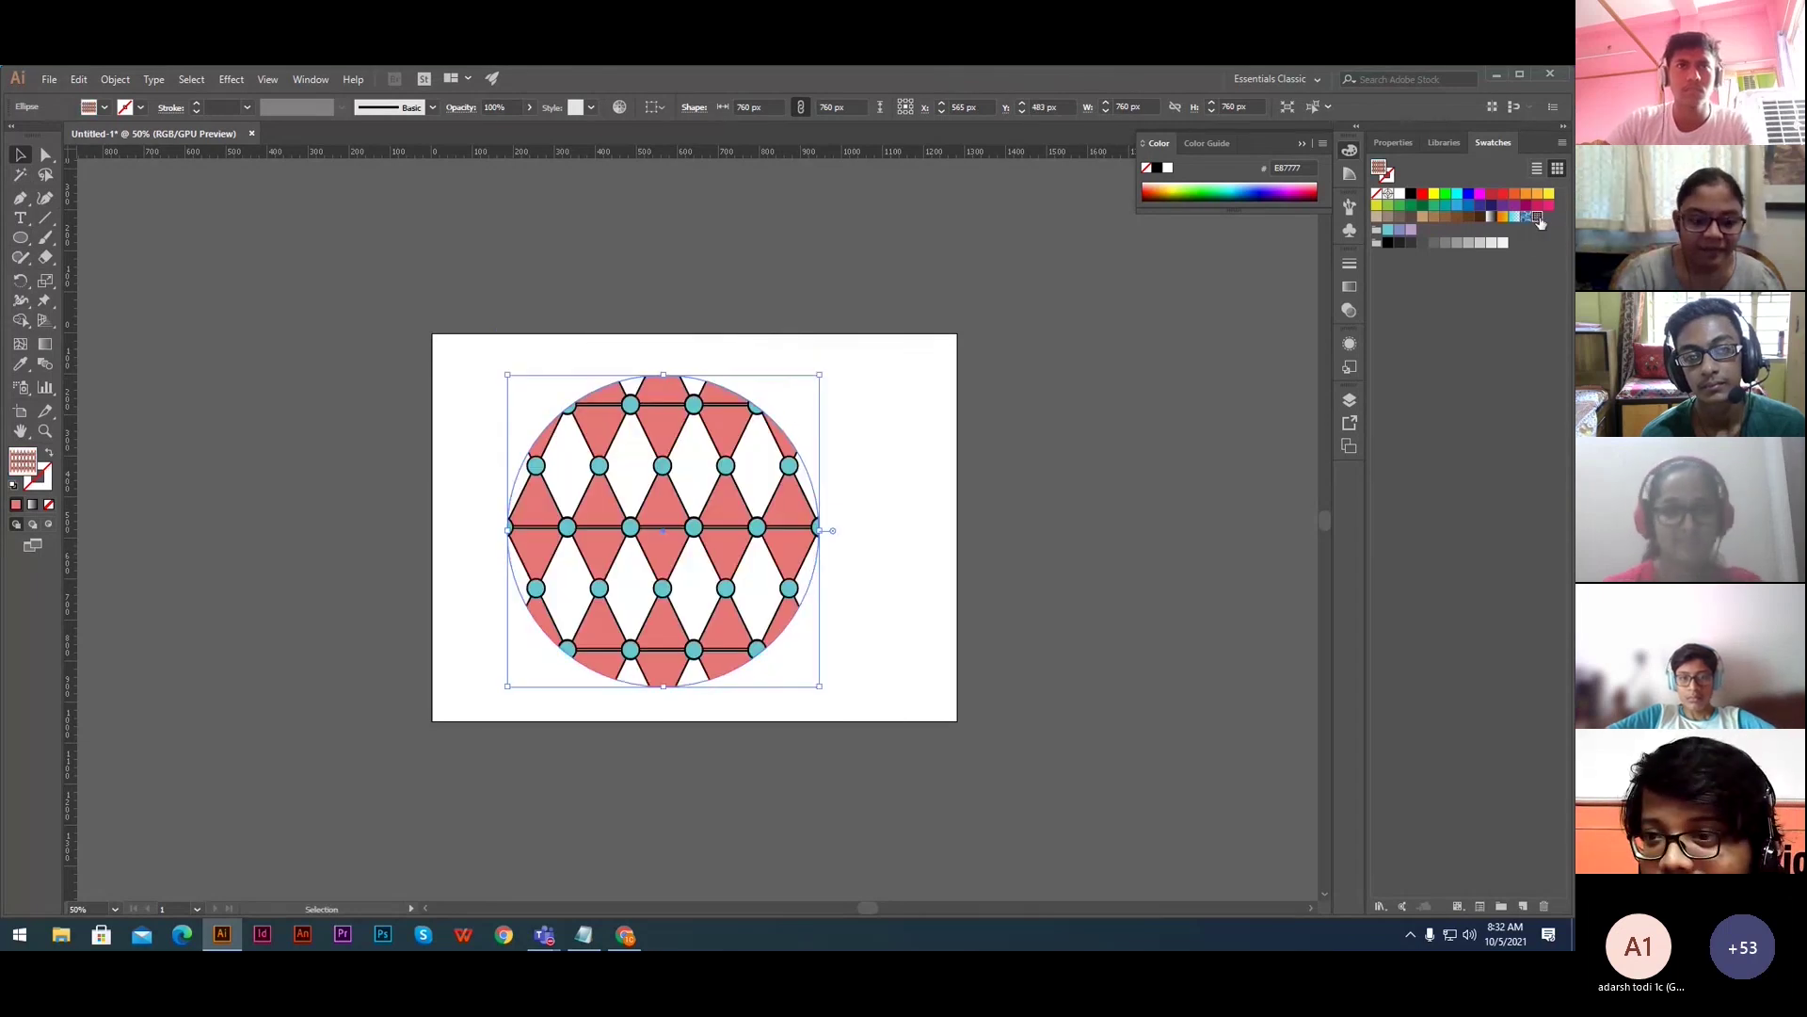
click(906, 537)
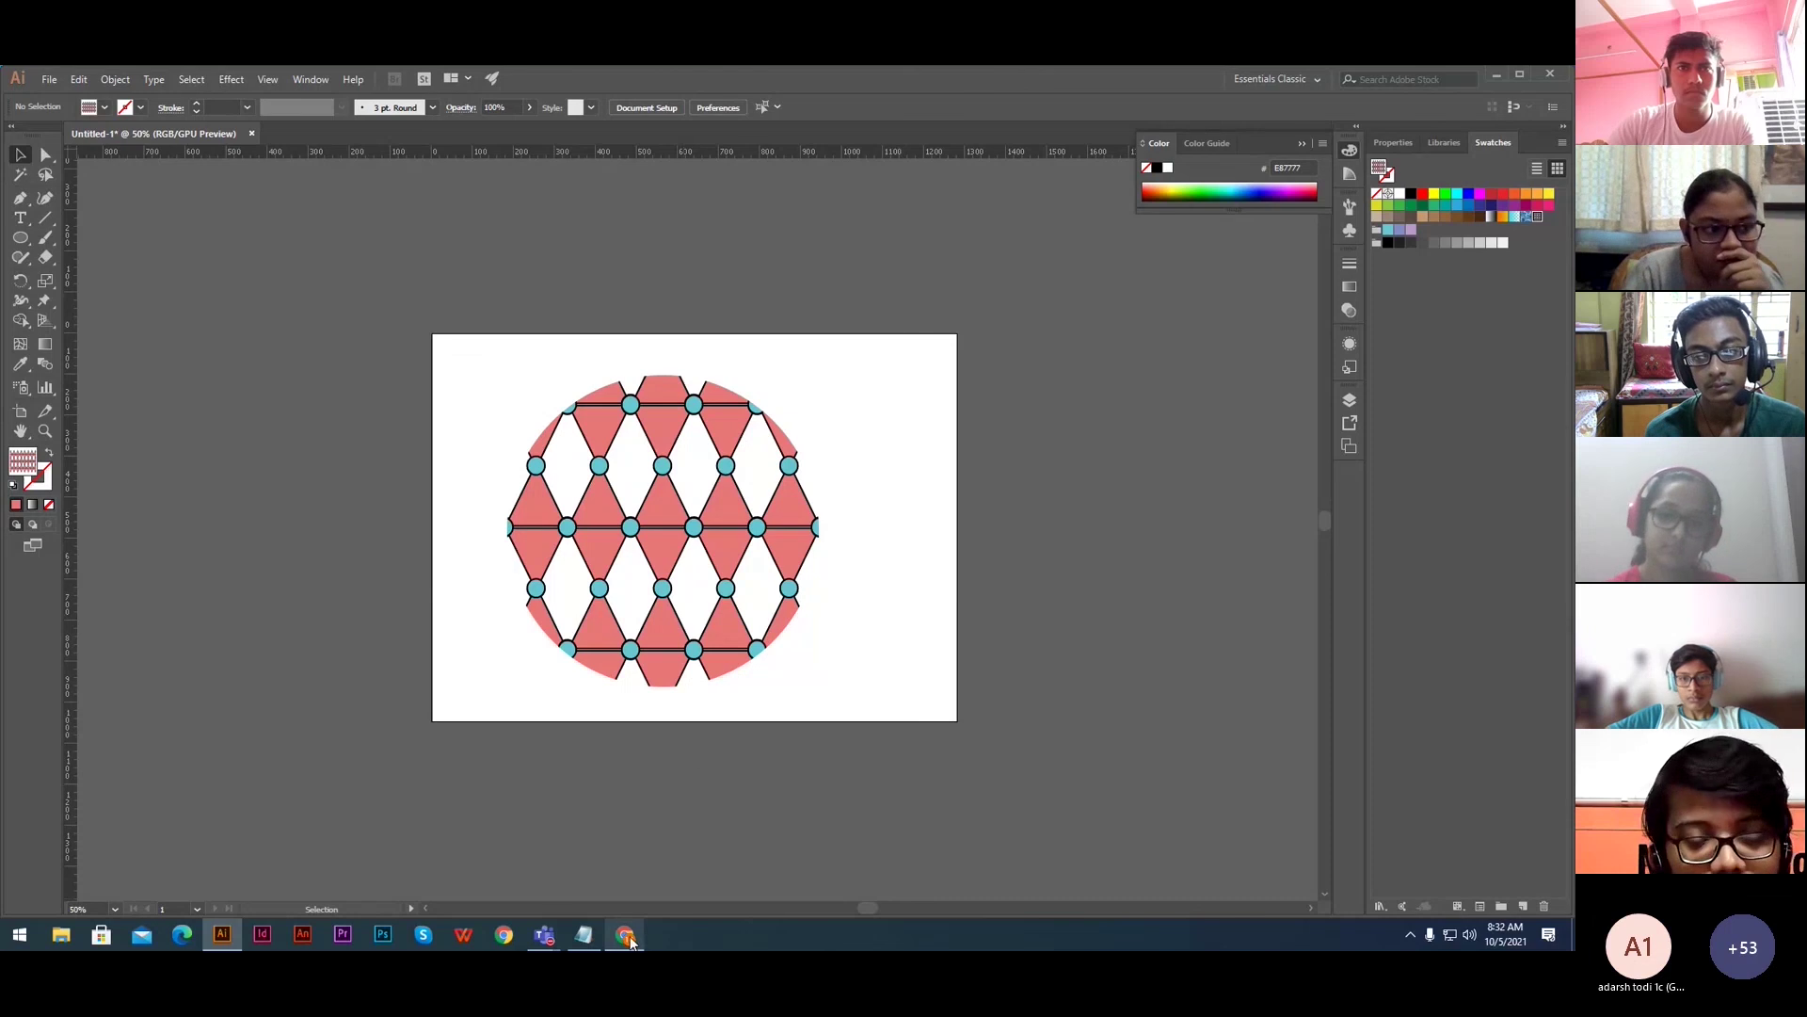
- Switch to the Teams meeting and stop sharing the screen
mouse_move(632, 942)
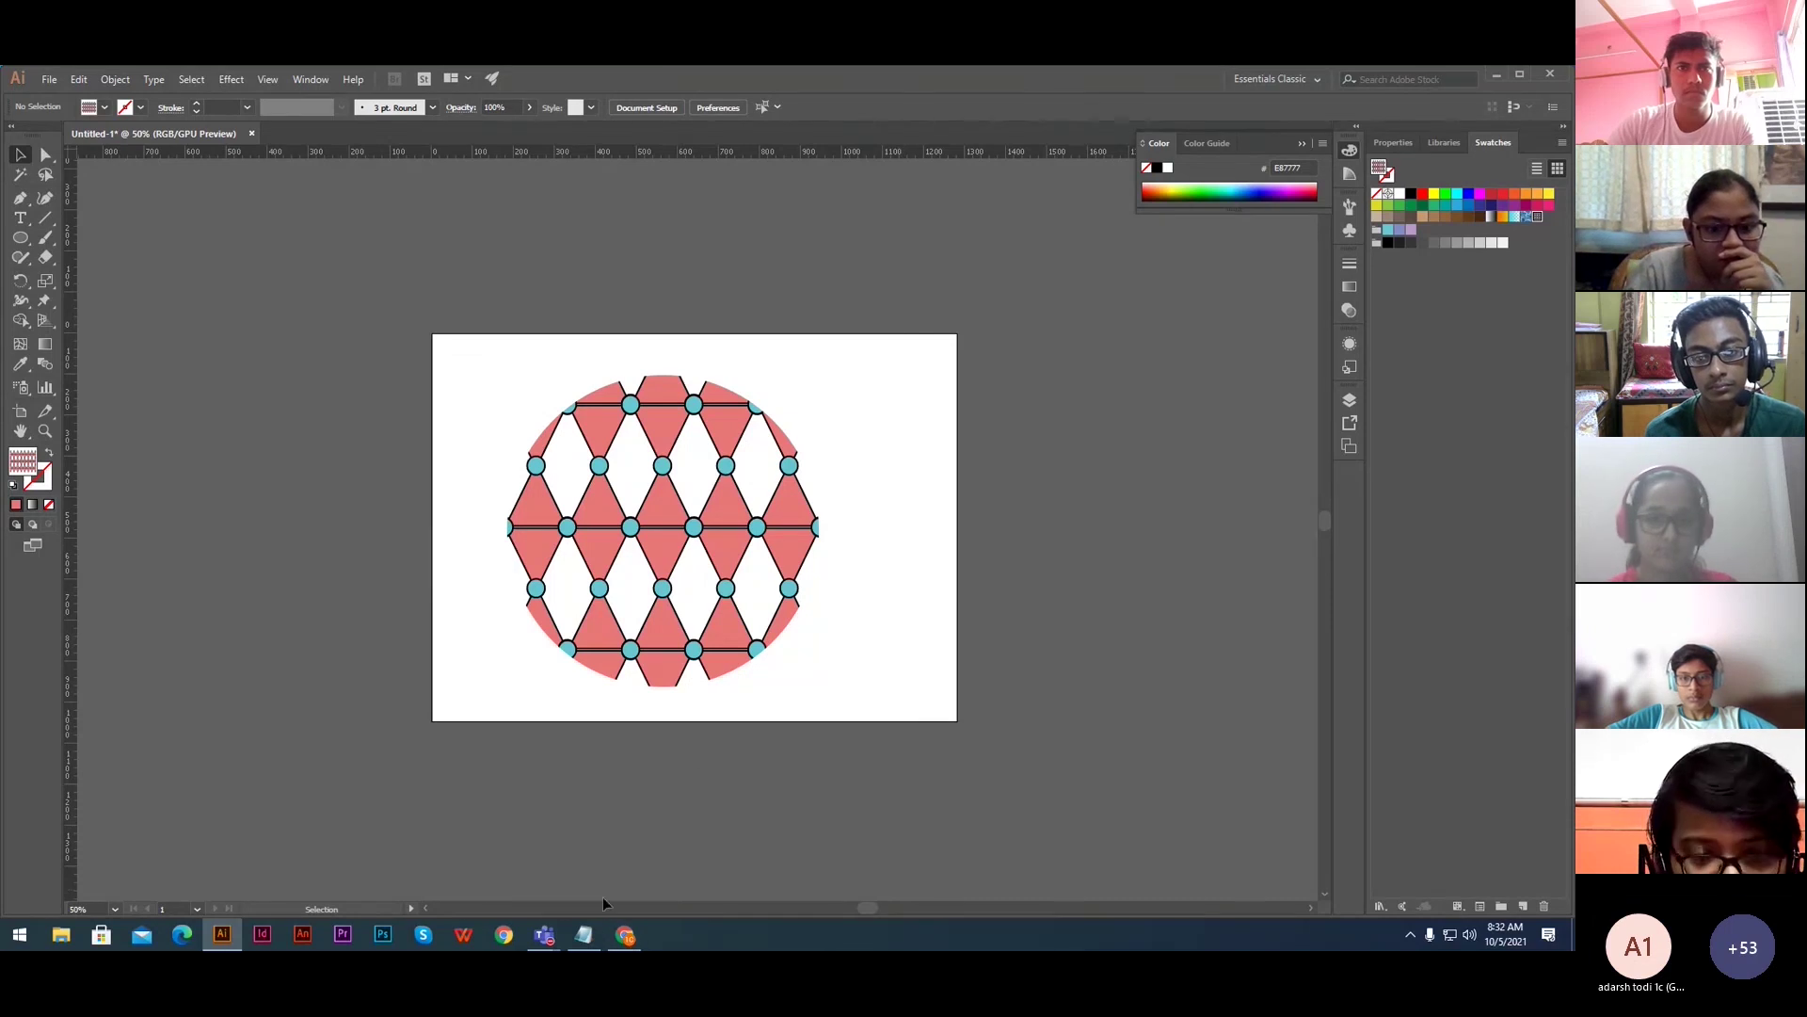
mouse_move(545, 935)
click(559, 878)
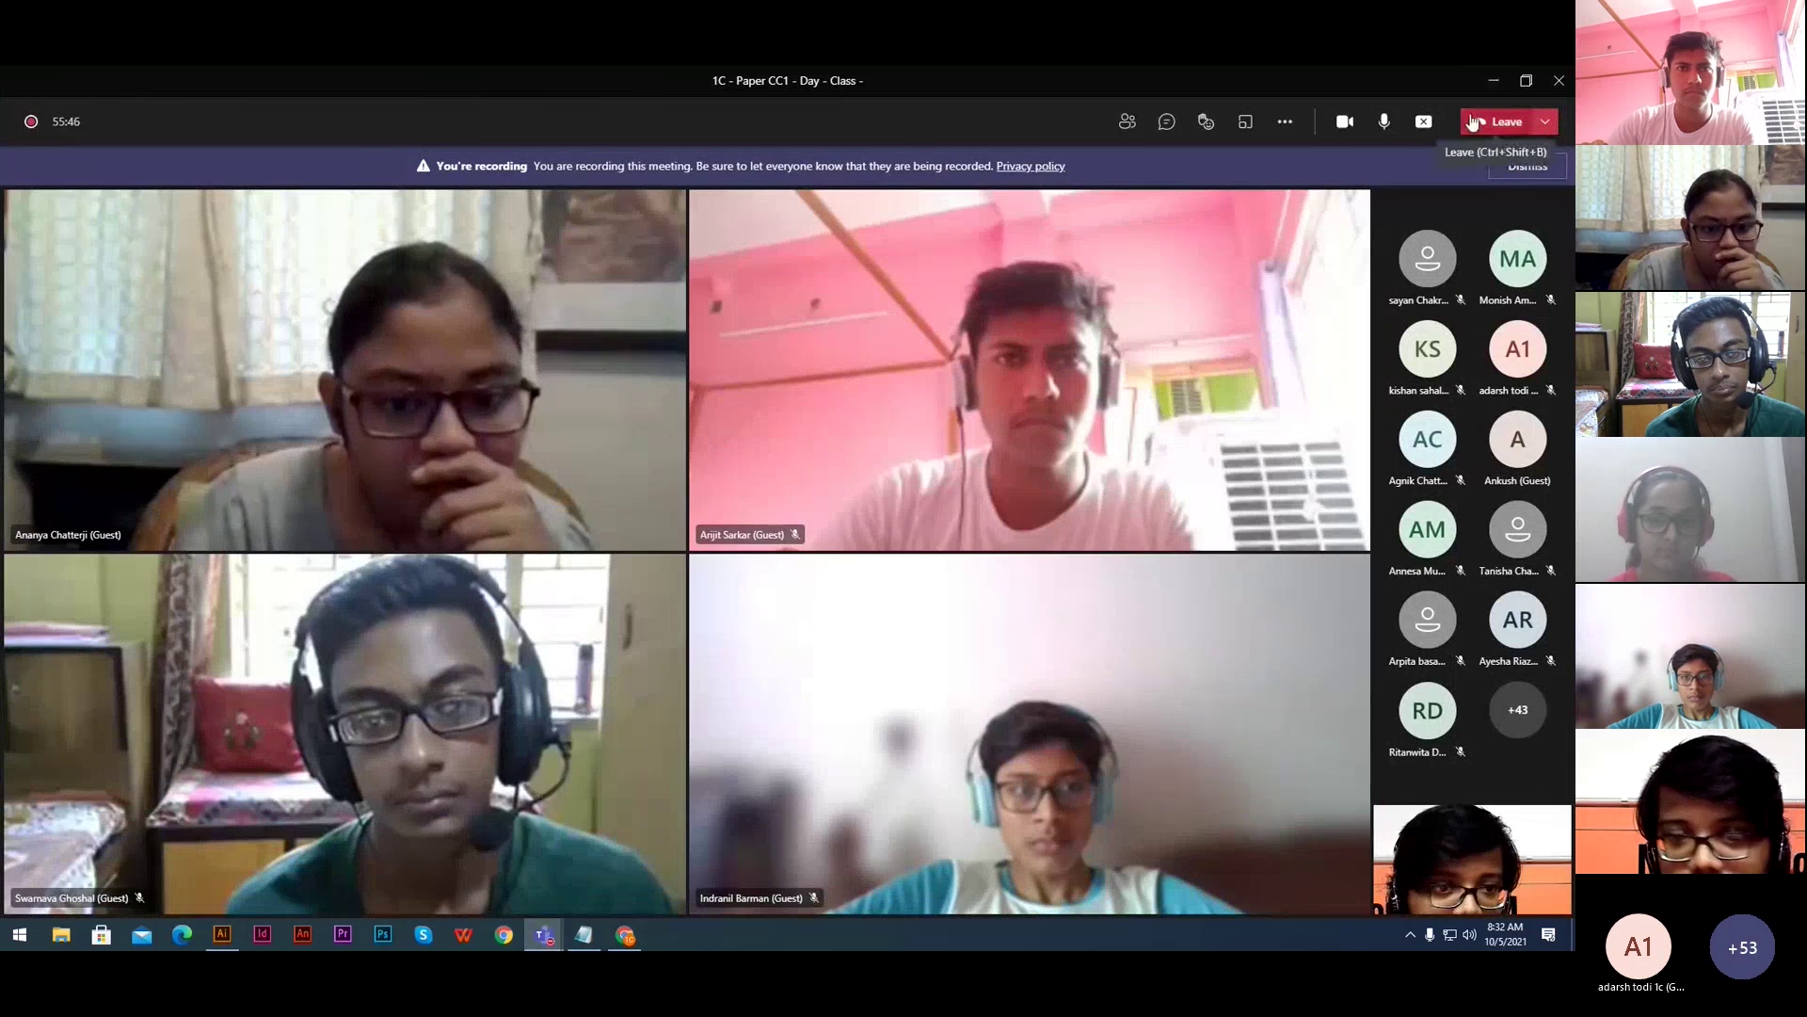
click(1425, 129)
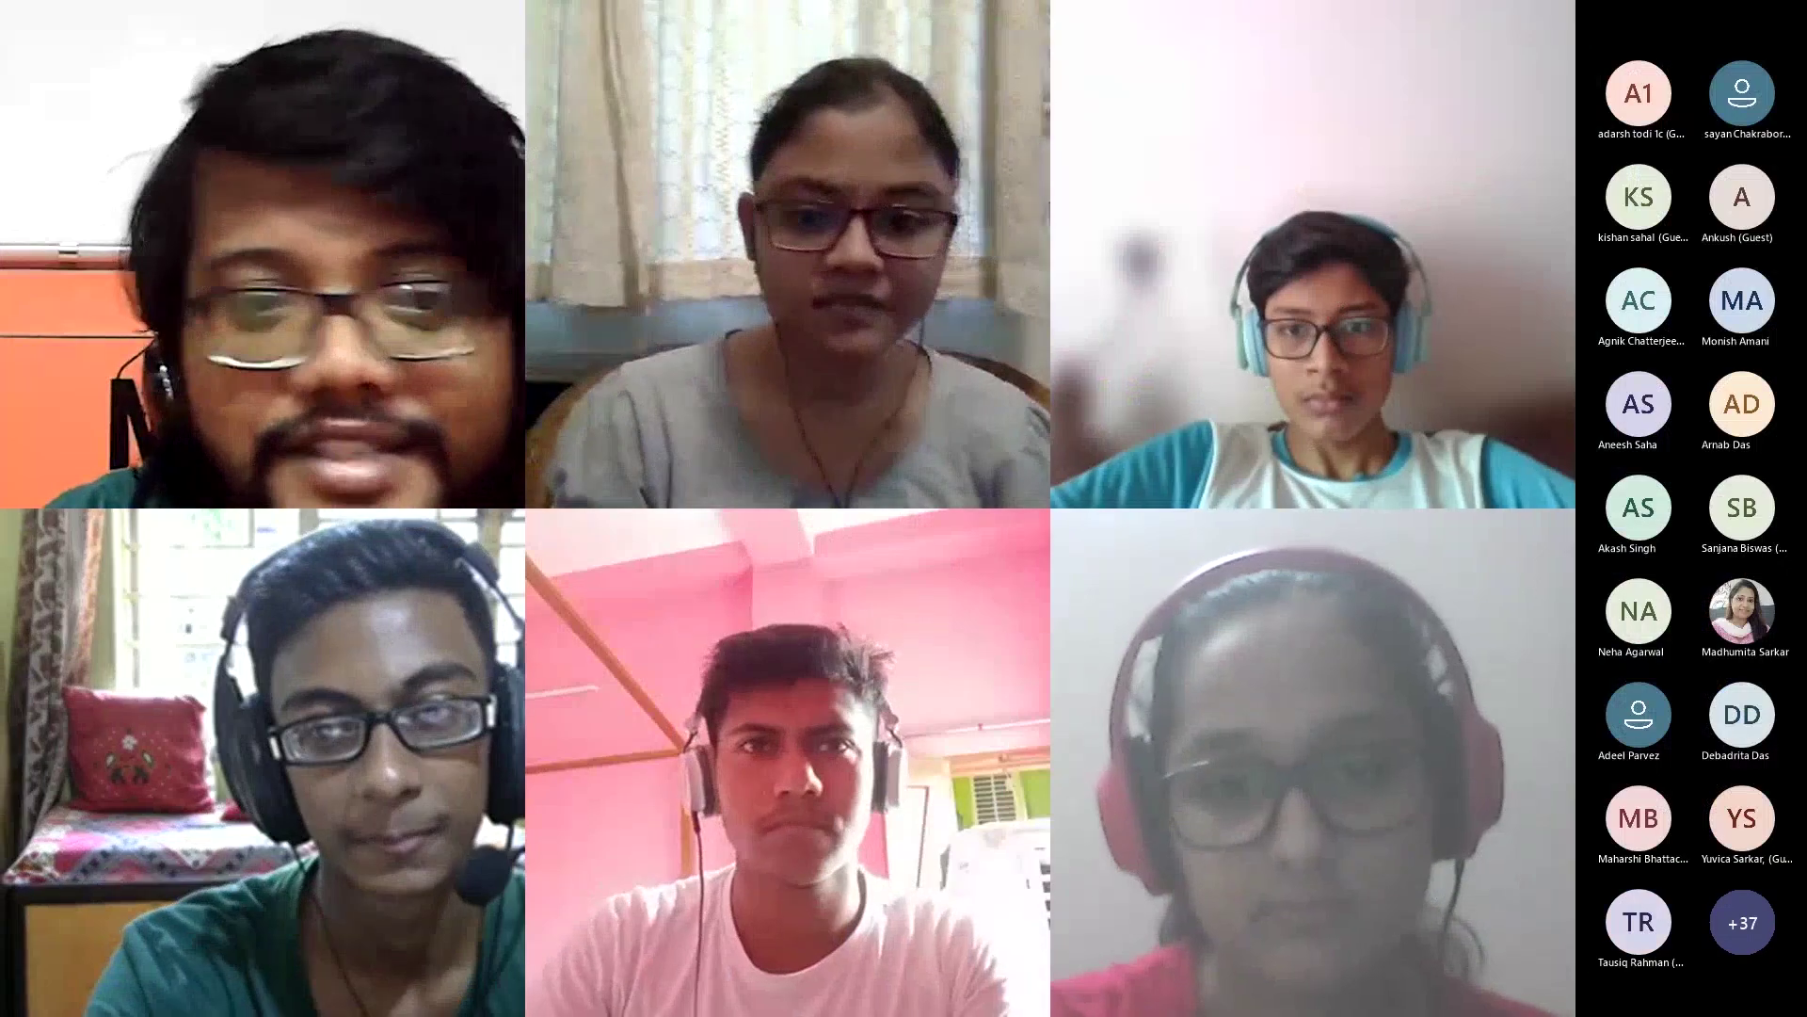